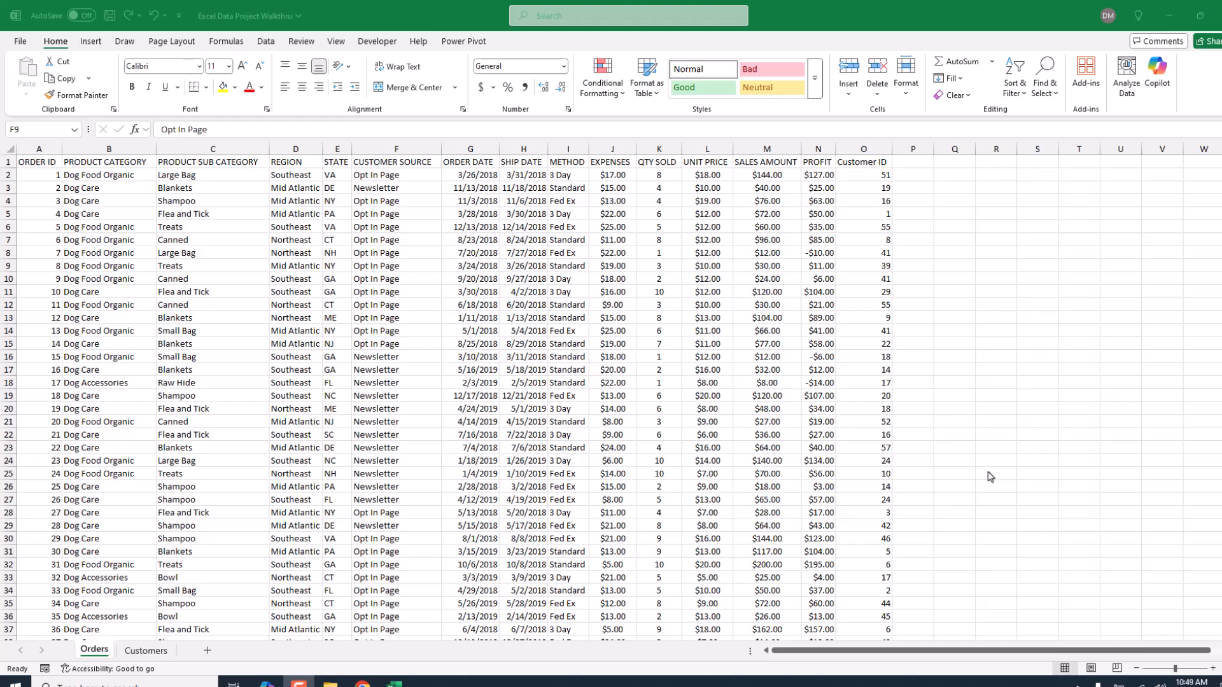
# - Duplicate the Orders and Customers worksheets, placing both copies after the original sheets
pyautogui.click(801, 438)
pyautogui.click(94, 653)
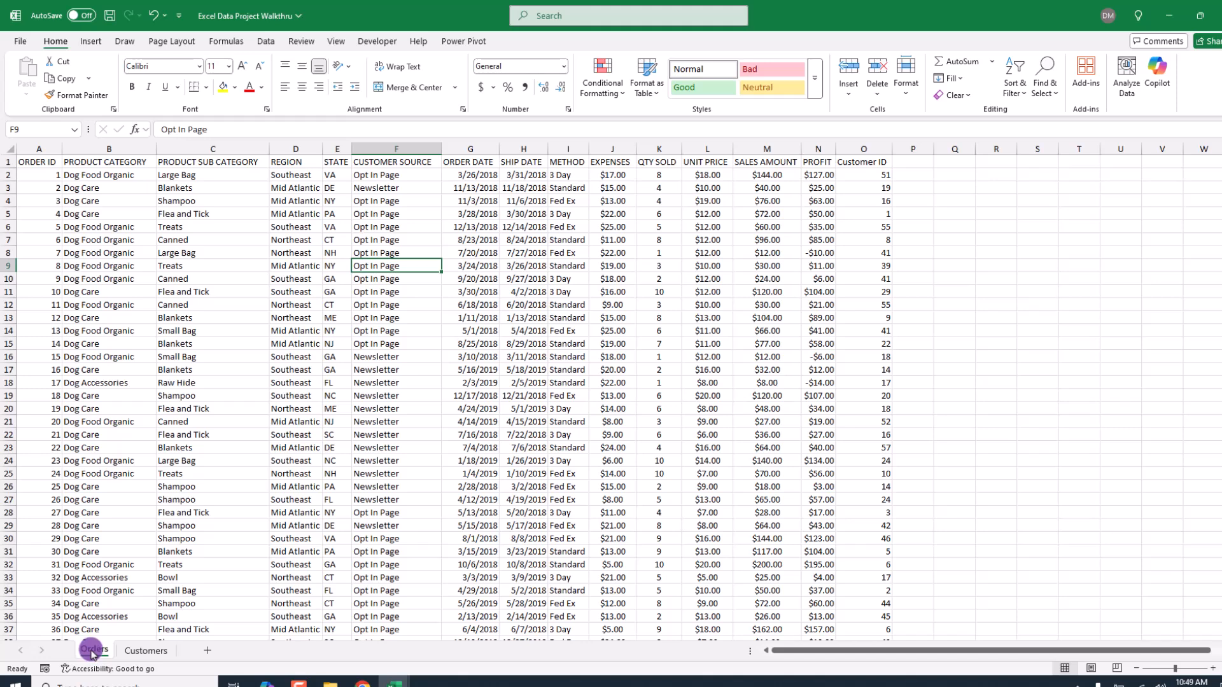
pyautogui.moveTo(186, 649); pyautogui.dragTo(198, 649)
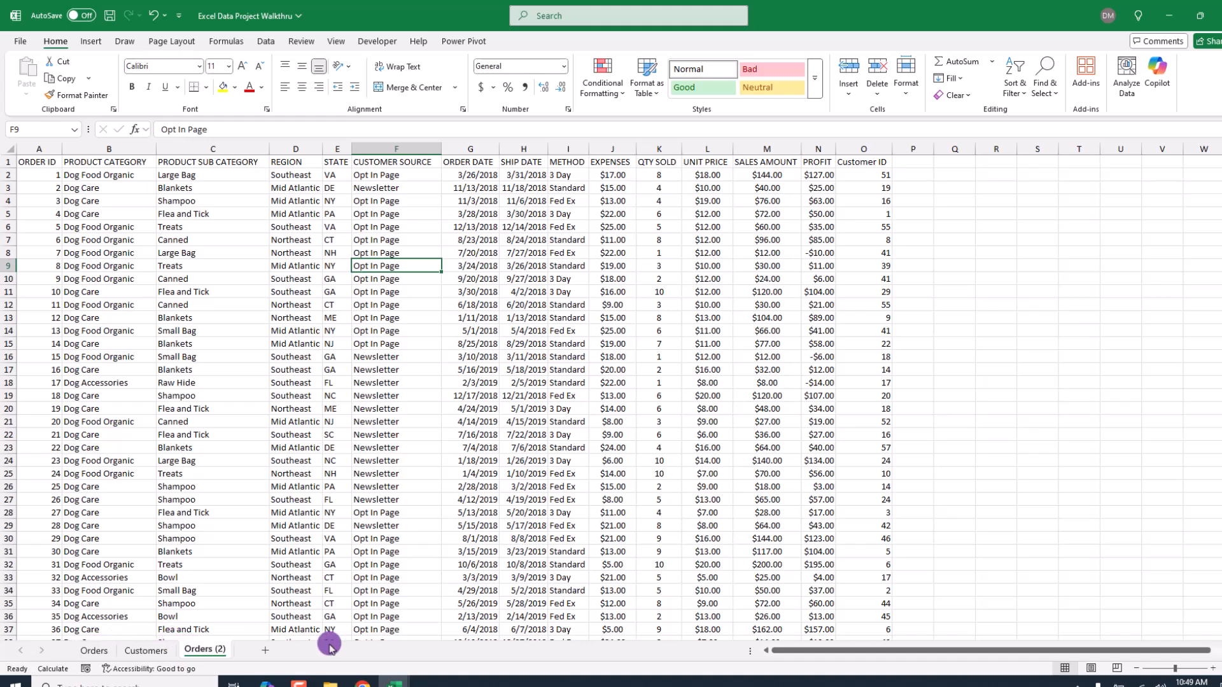
pyautogui.click(146, 652)
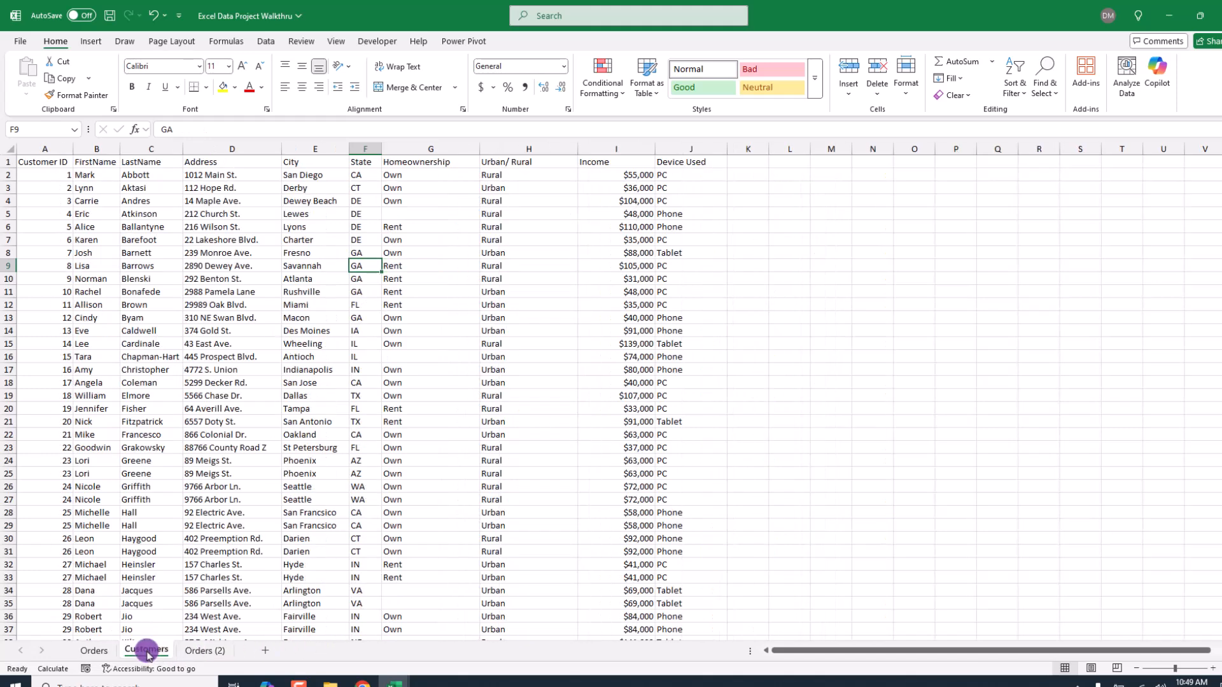
pyautogui.moveTo(222, 625); pyautogui.dragTo(258, 646)
# - Rename the Orders (2) worksheet as W Orders
pyautogui.click(207, 652)
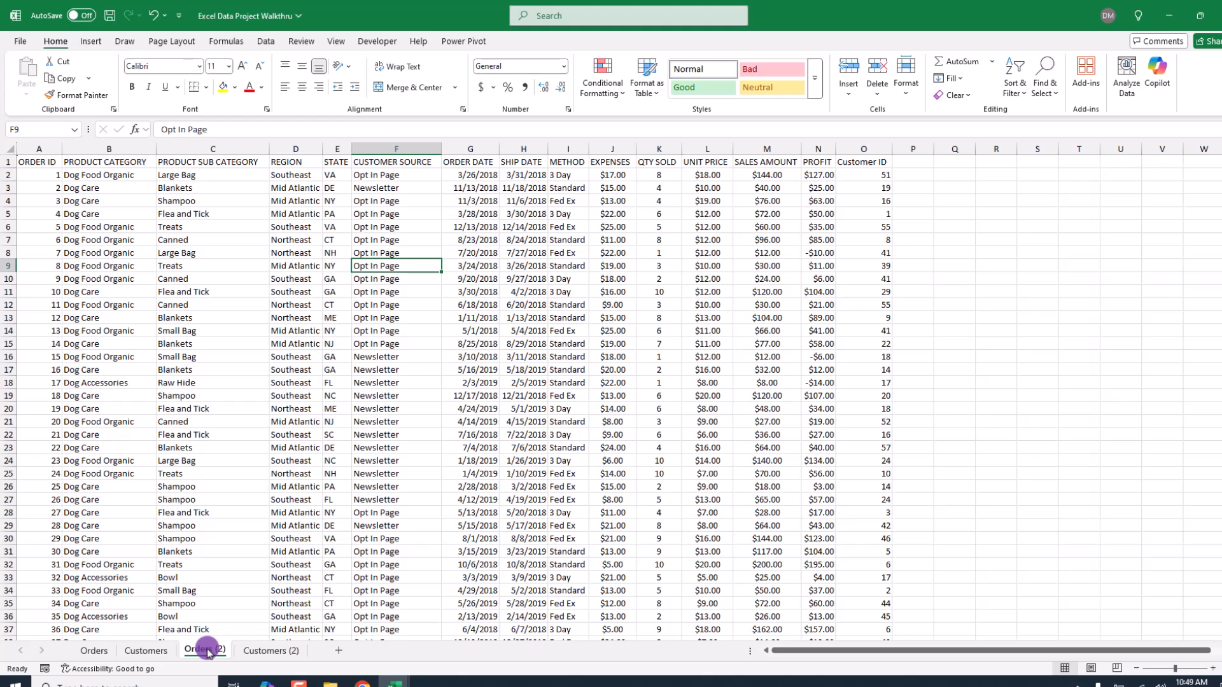
pyautogui.rightClick(207, 651)
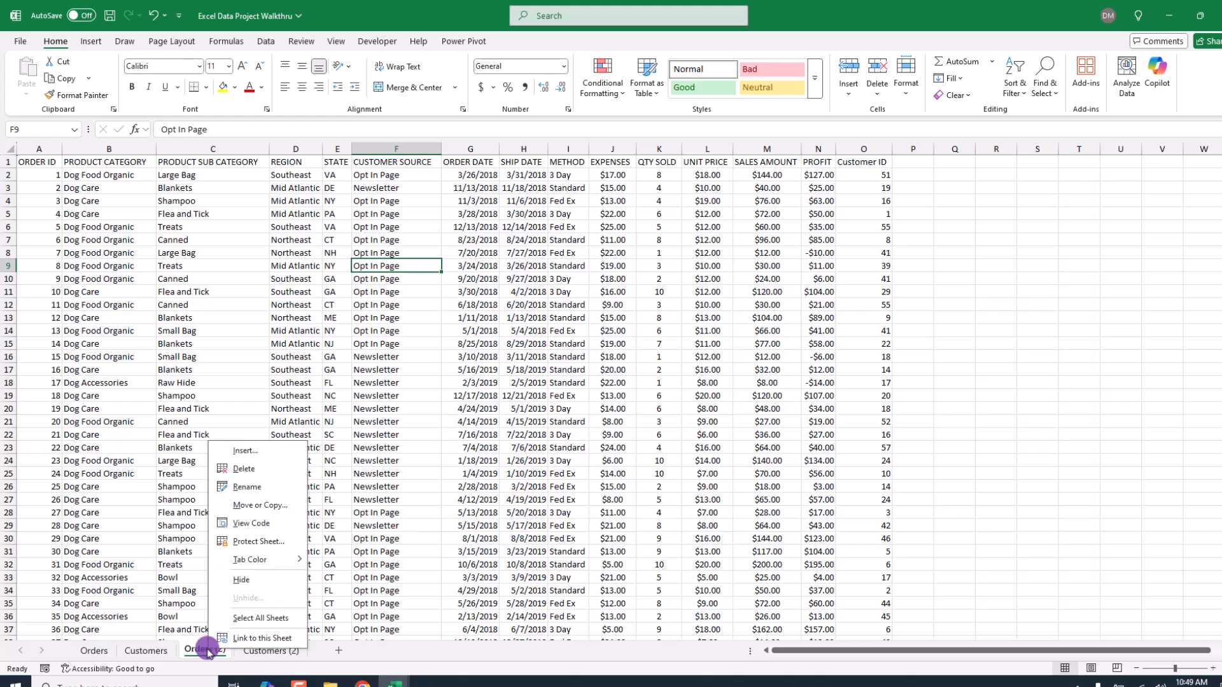
pyautogui.click(248, 488)
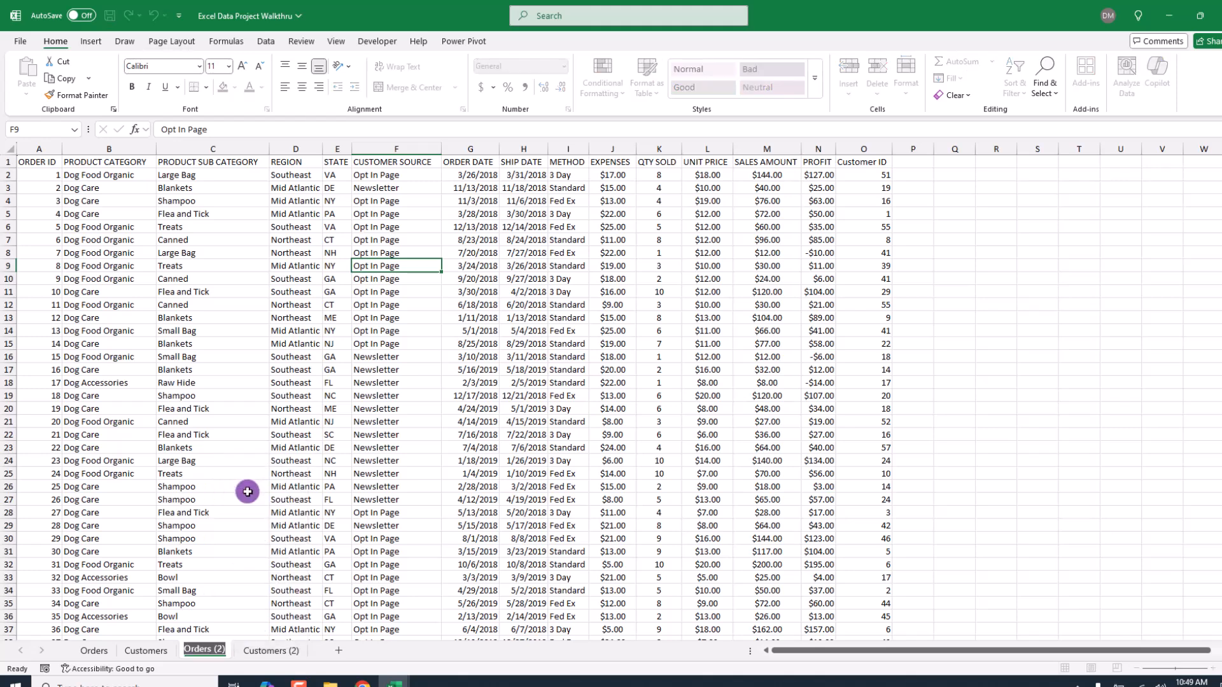
pyautogui.write('W')
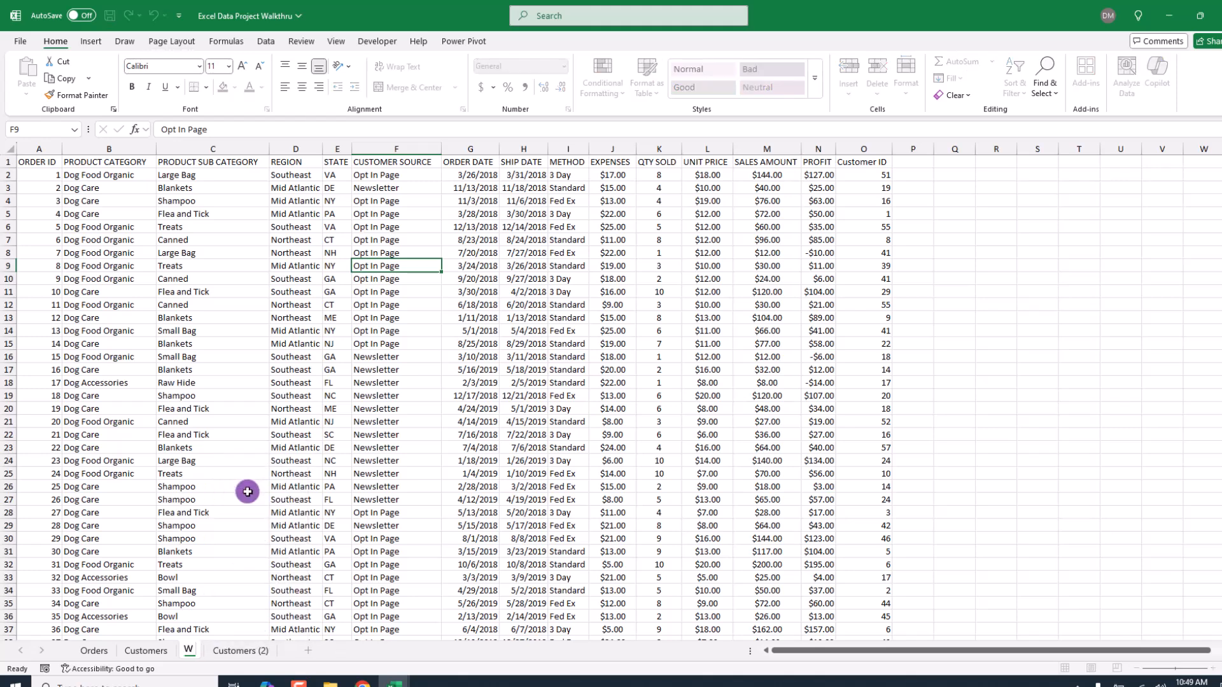
pyautogui.write(' Orders')
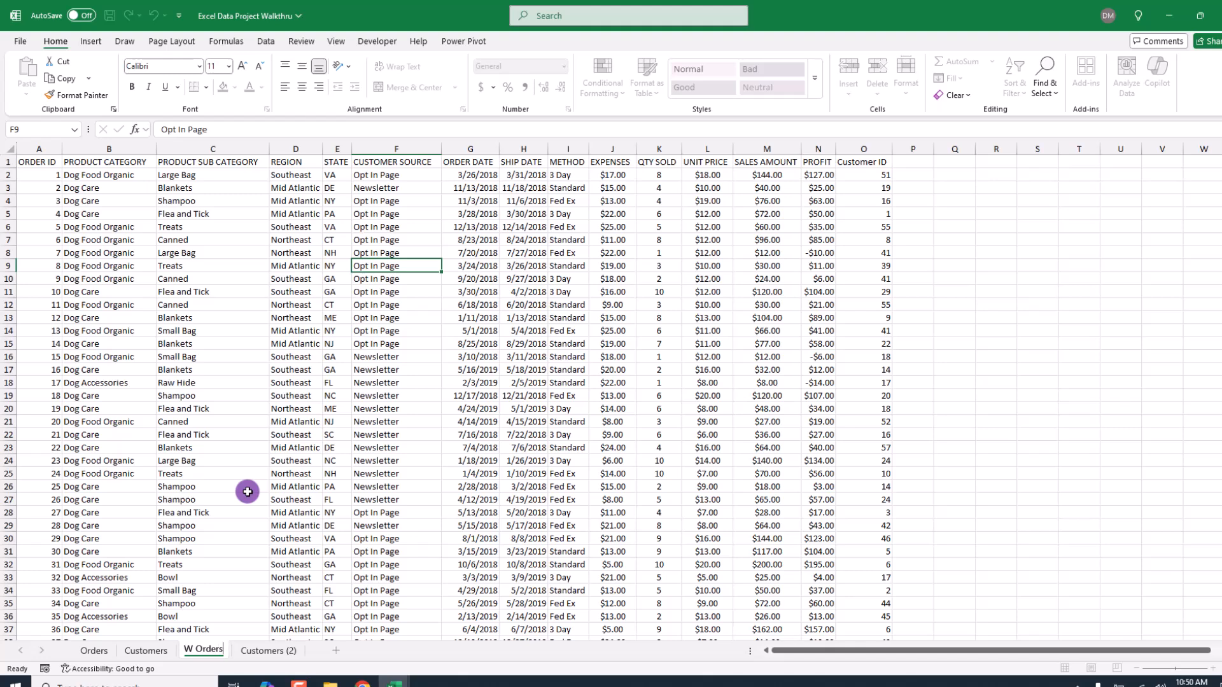
# - Rename the Customers (2) worksheet as W Customers
pyautogui.click(266, 650)
pyautogui.rightClick(266, 651)
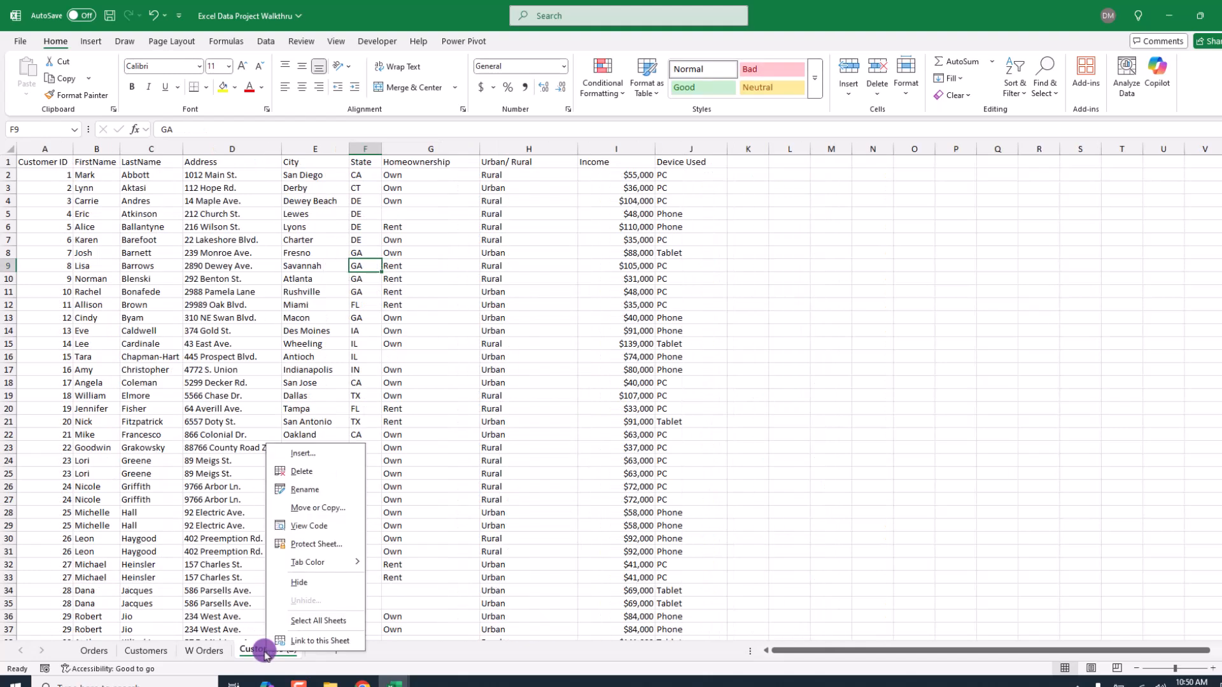
pyautogui.click(305, 490)
pyautogui.write('W Customers')
pyautogui.press('Return')
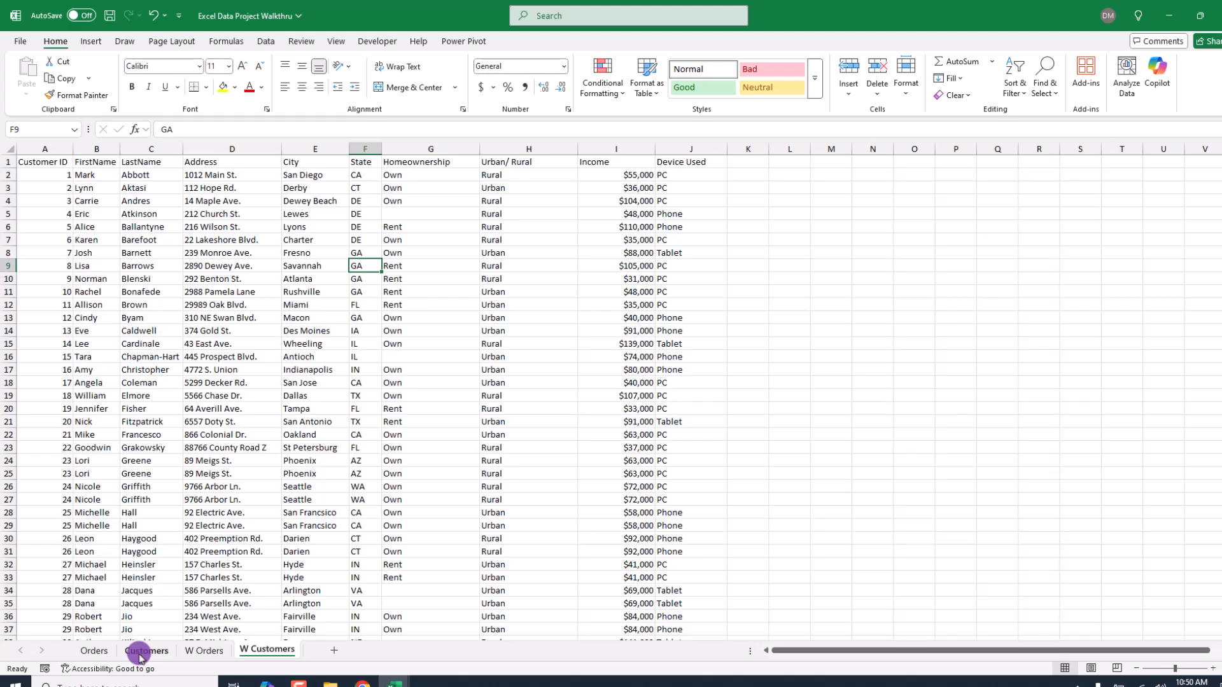
# - Hide the original Orders and Customers worksheets
pyautogui.click(92, 652)
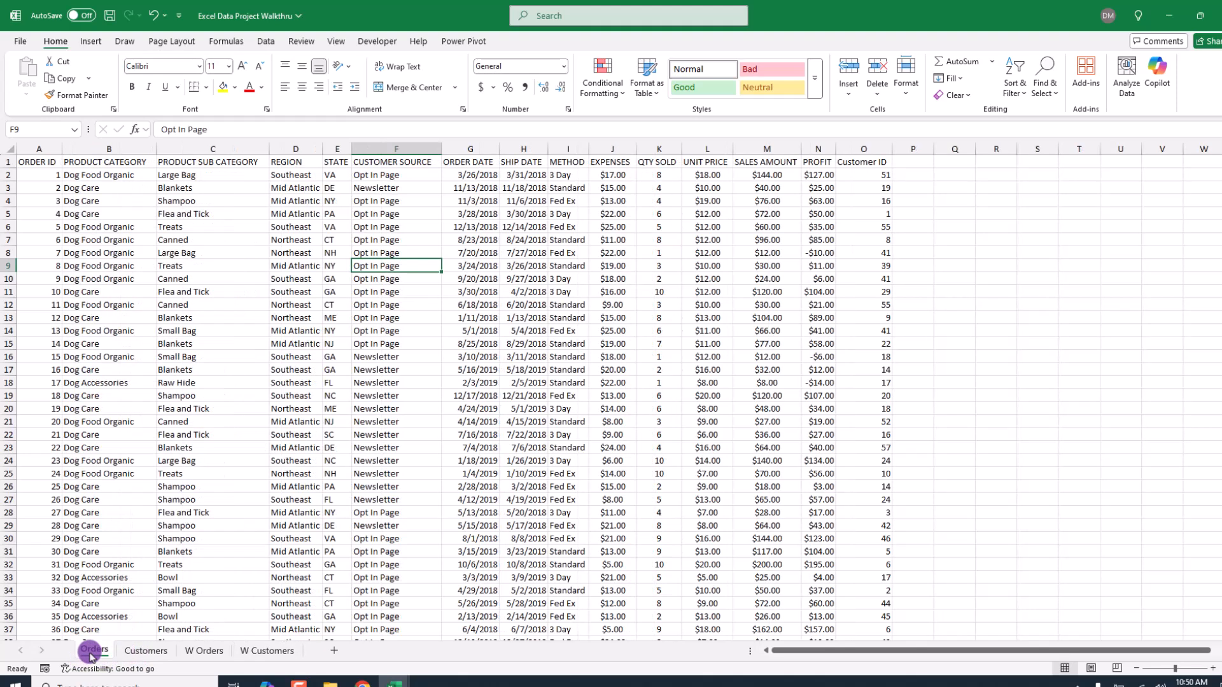
pyautogui.rightClick(94, 652)
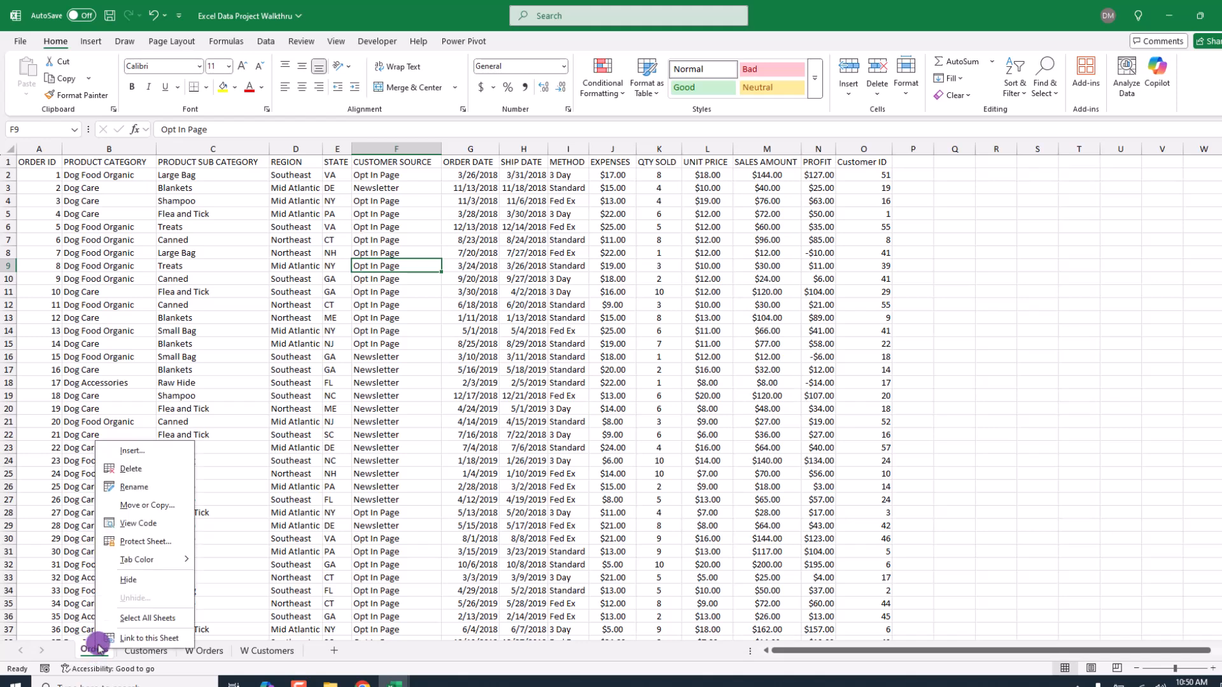
pyautogui.click(129, 580)
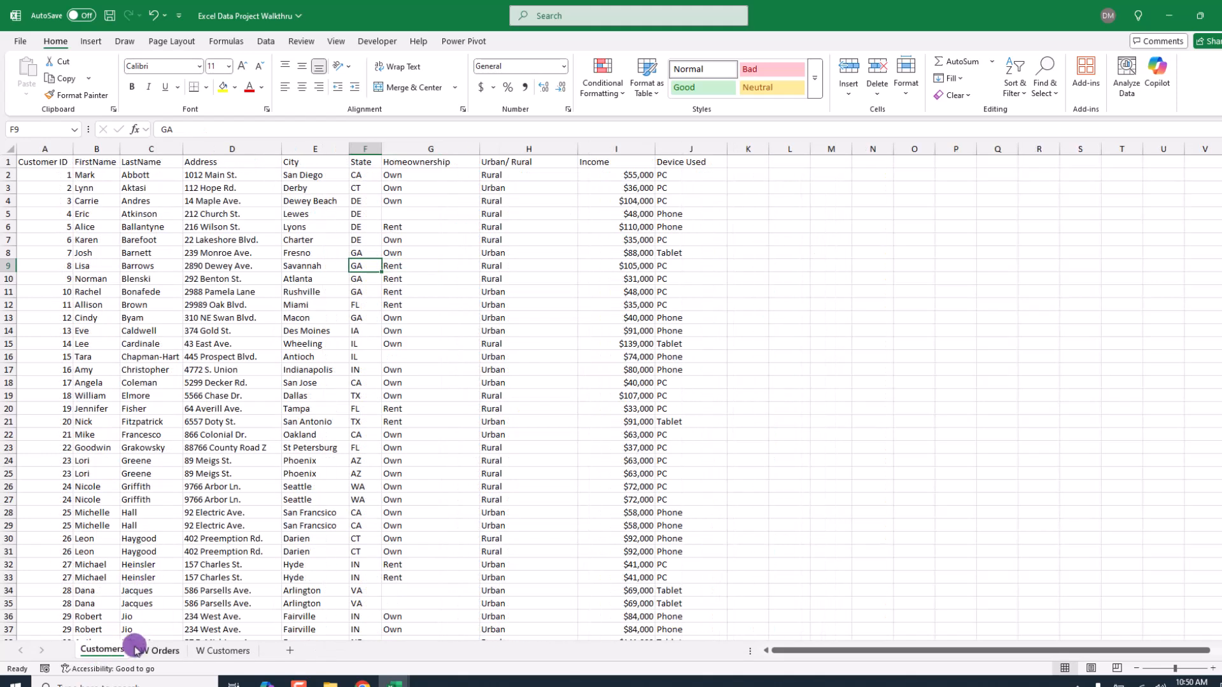
pyautogui.rightClick(96, 652)
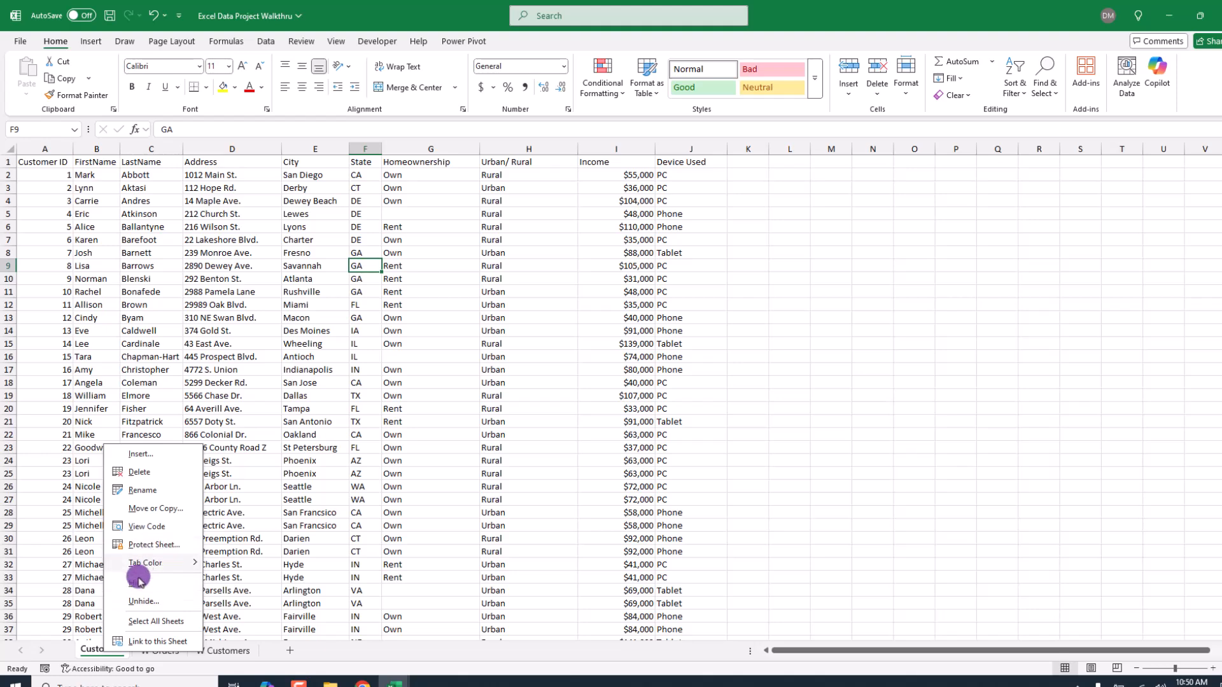
pyautogui.click(136, 583)
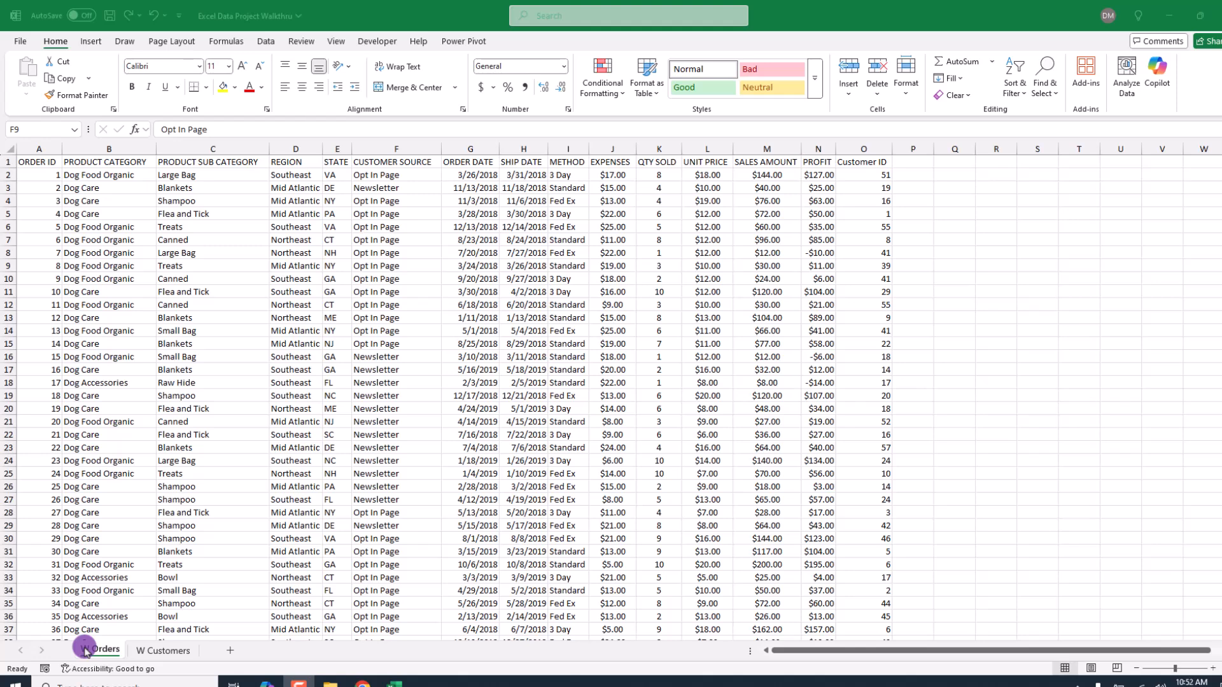
# - Look over the W Customers sheet and the order records in the W Orders sheet, including the full record in row 8
pyautogui.click(84, 649)
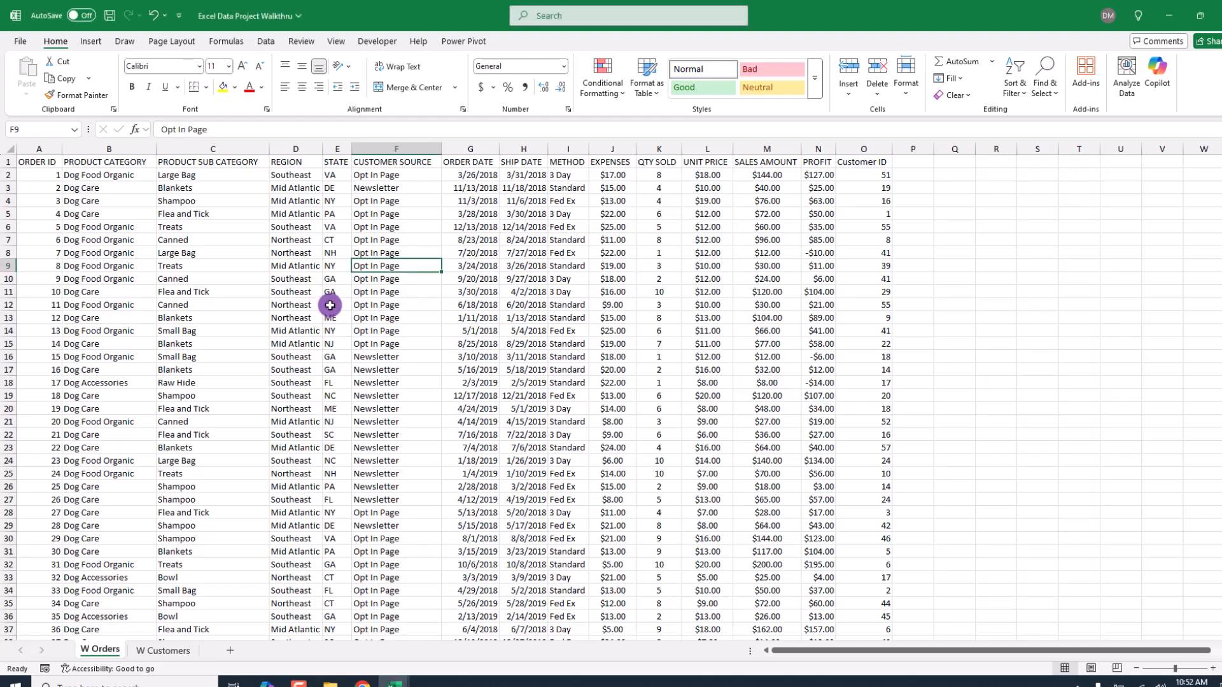
pyautogui.click(155, 650)
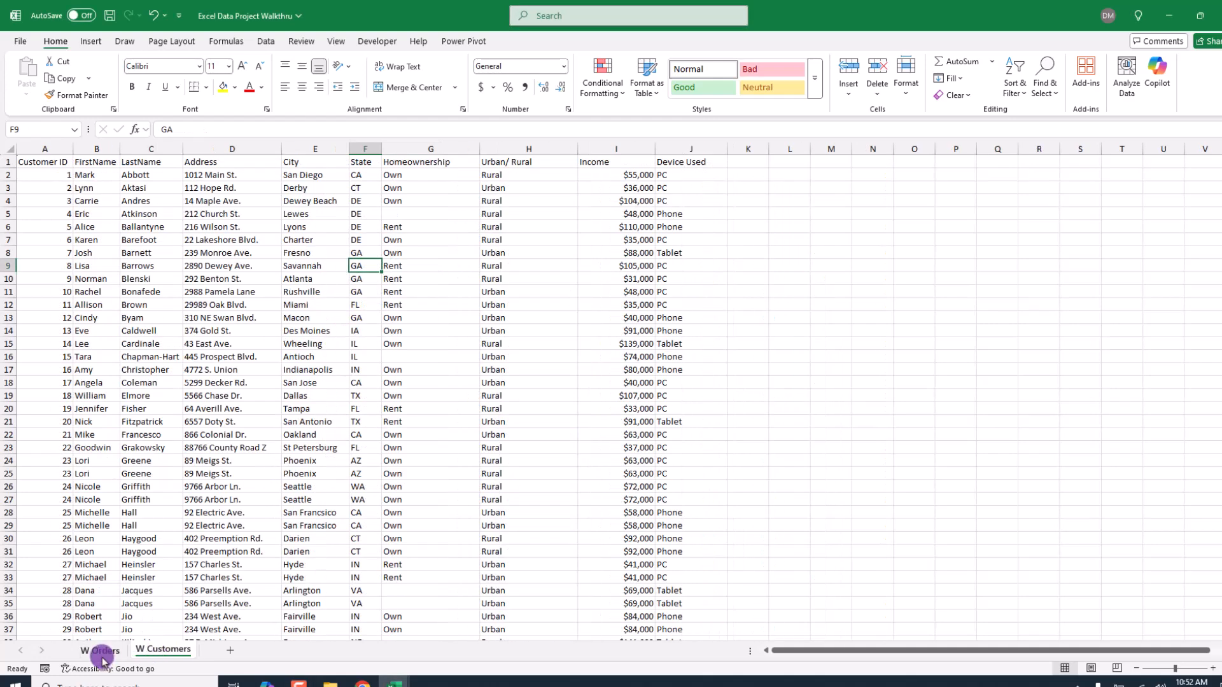
pyautogui.click(101, 649)
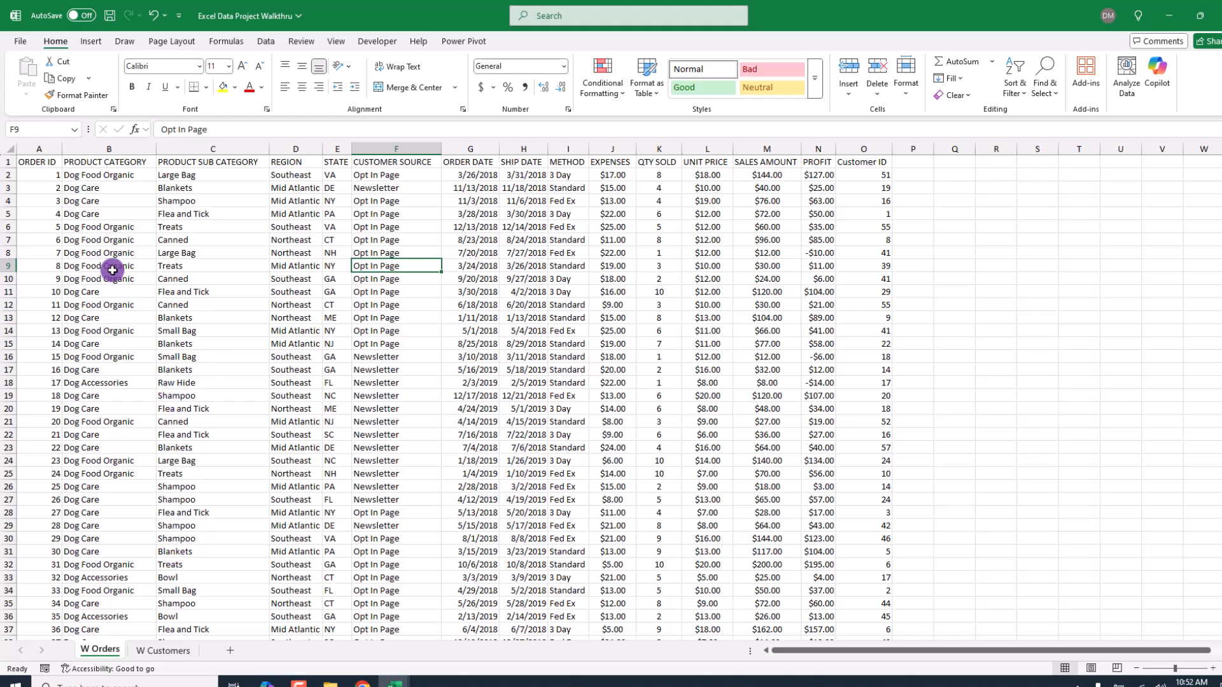
pyautogui.moveTo(35, 252); pyautogui.dragTo(876, 251)
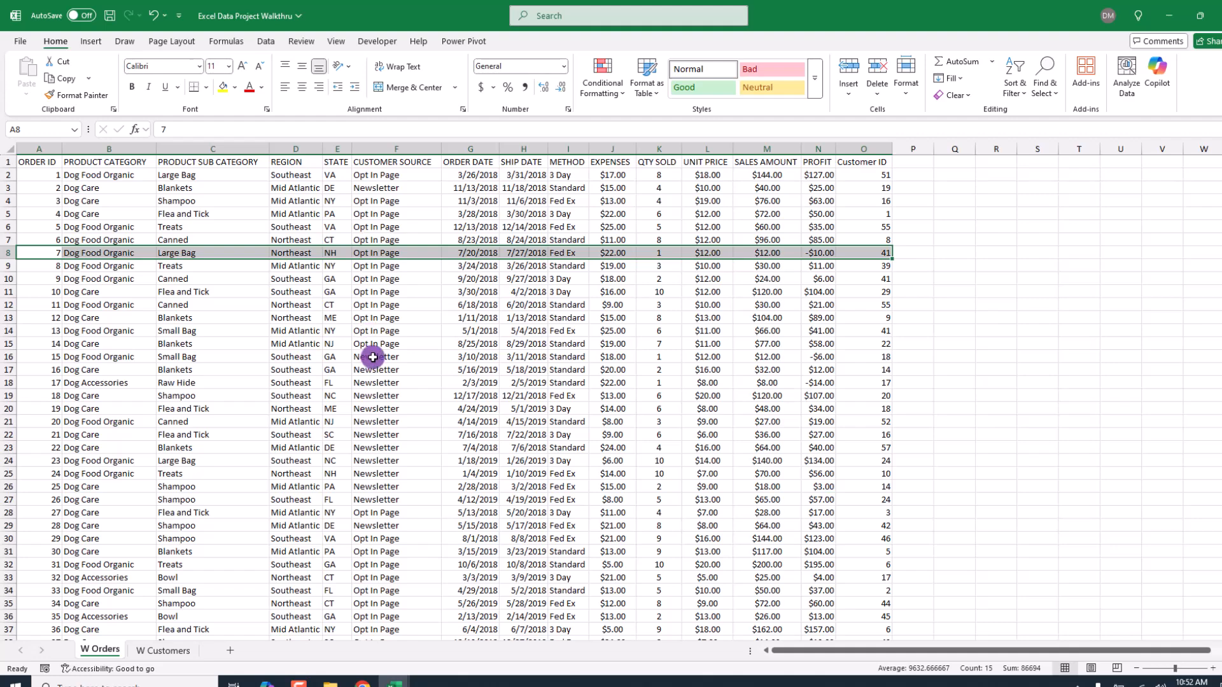
pyautogui.click(371, 357)
pyautogui.scroll(-8, 369, 369)
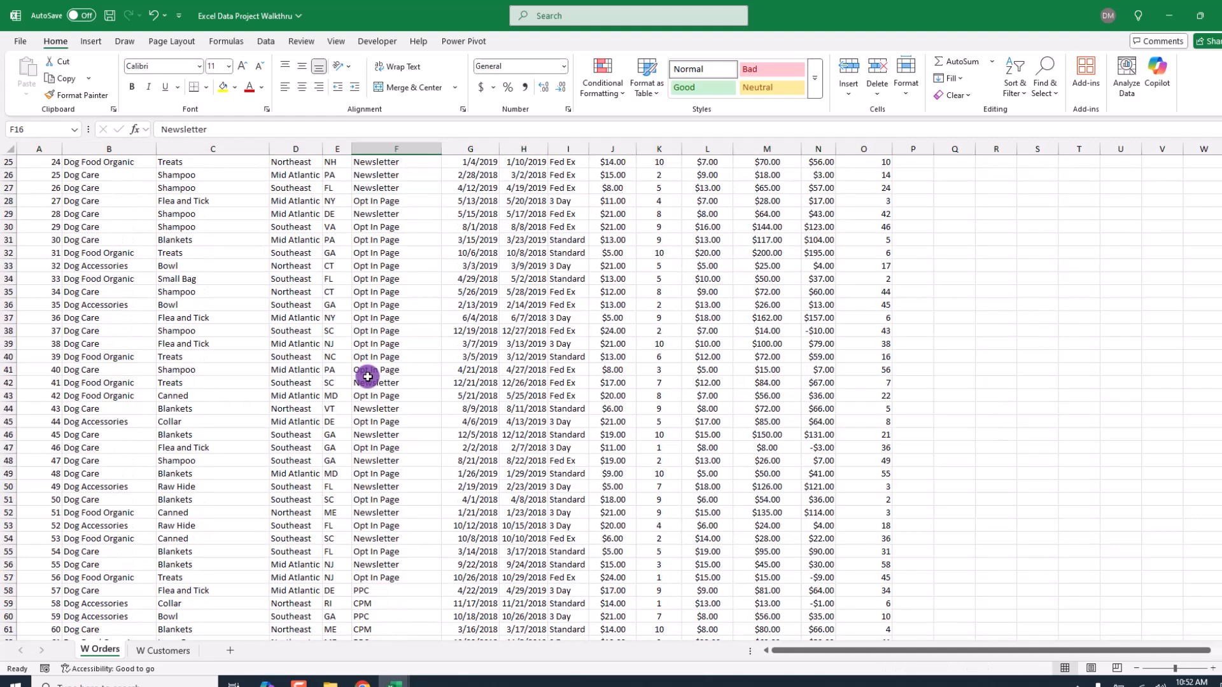
pyautogui.scroll(8, 367, 377)
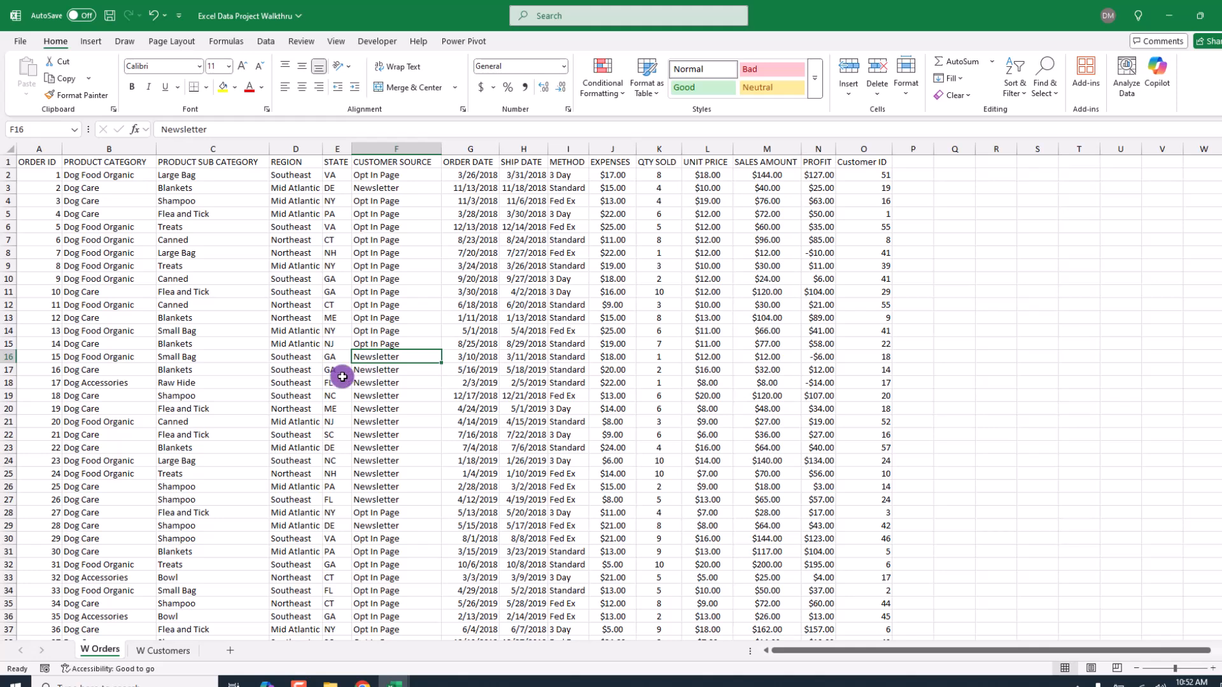
# - Examine the W Orders columns one after another, from Order ID through the shipping method to the Expenses-to-Profit figures
pyautogui.click(45, 147)
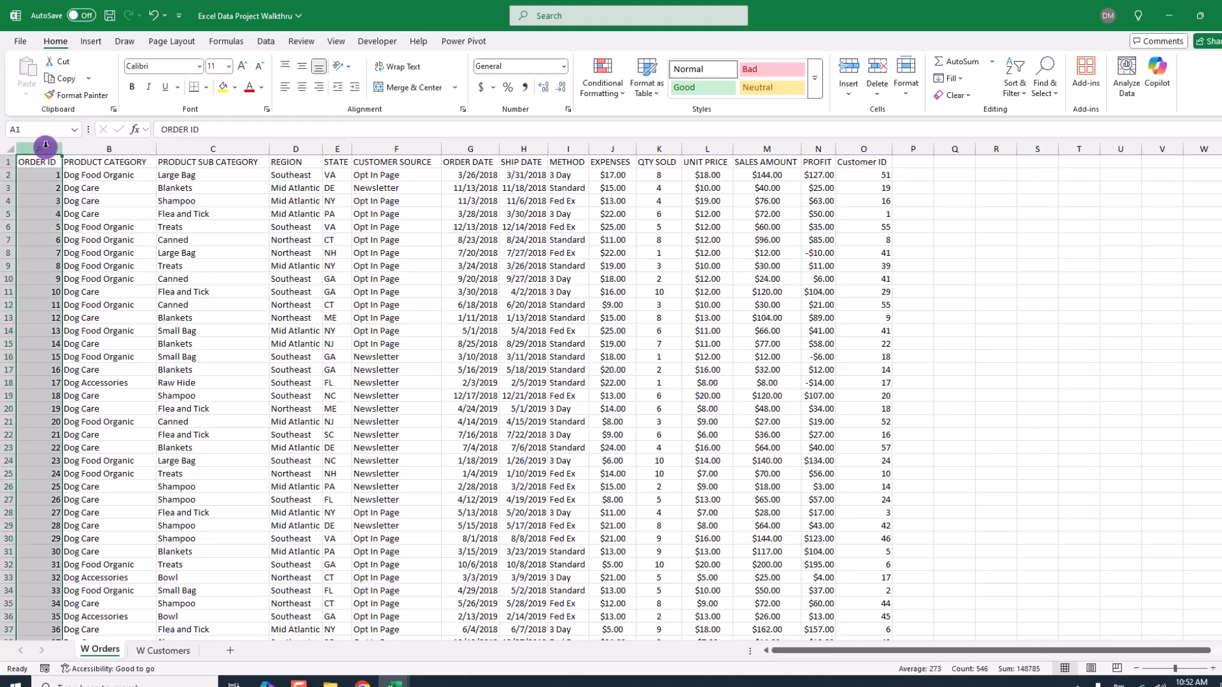
pyautogui.click(105, 147)
pyautogui.click(199, 147)
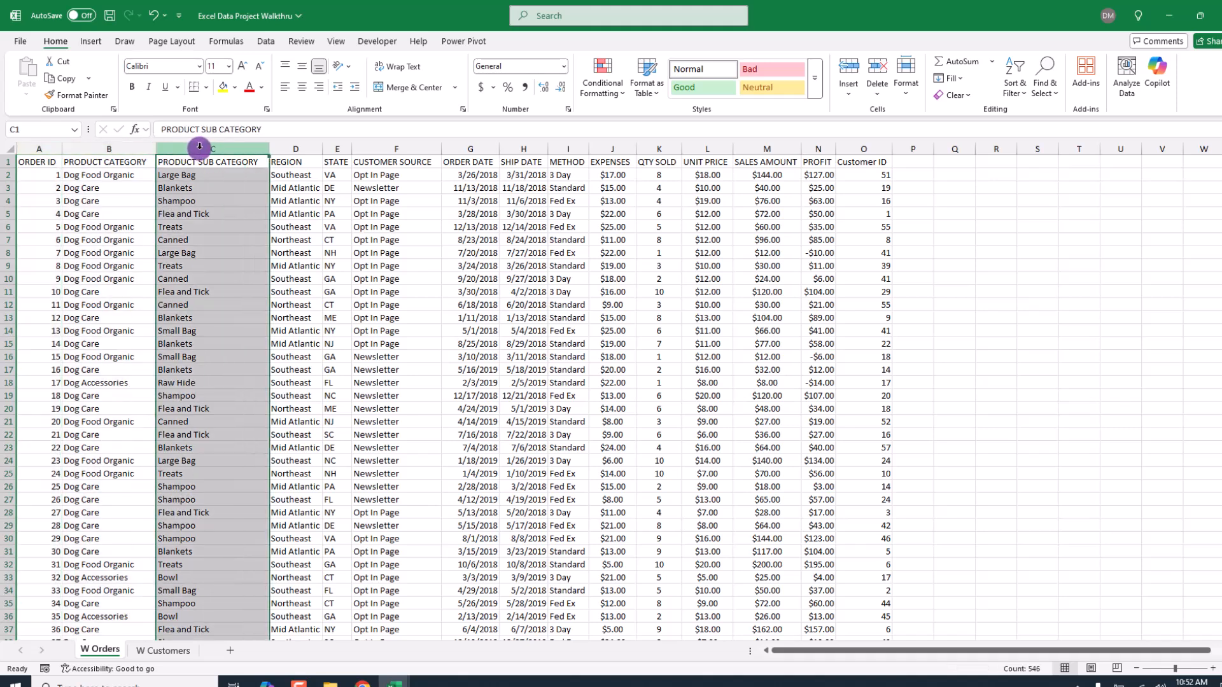
pyautogui.click(308, 146)
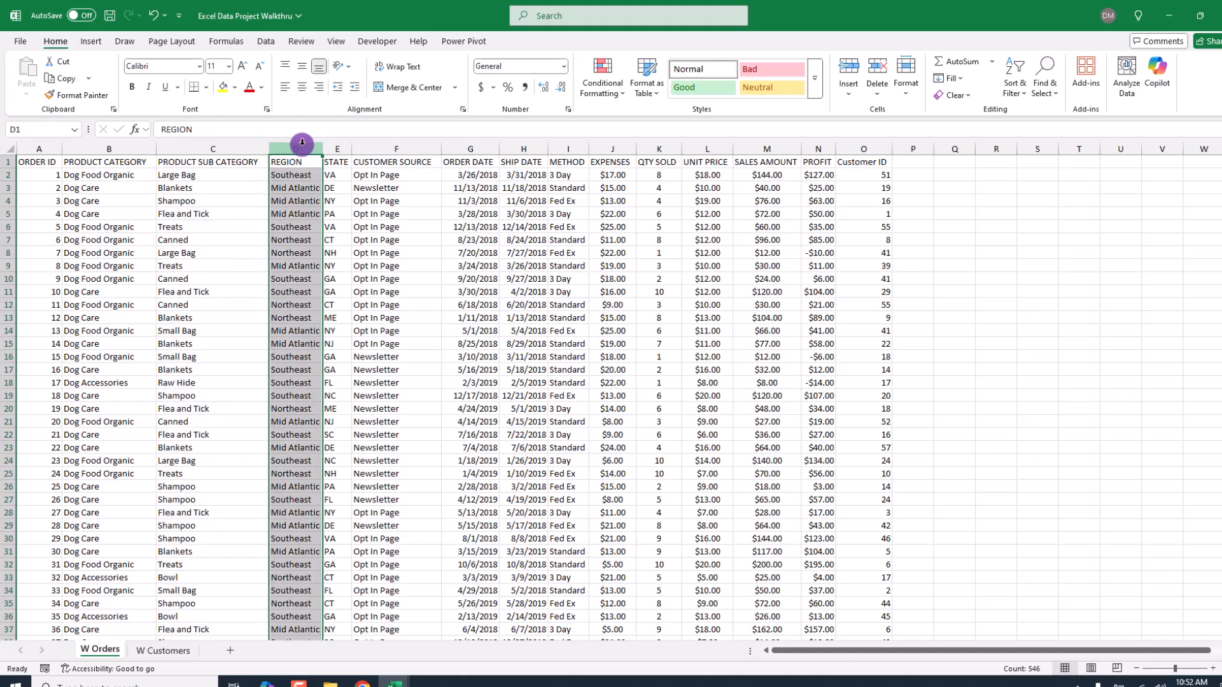
pyautogui.click(338, 147)
pyautogui.click(395, 147)
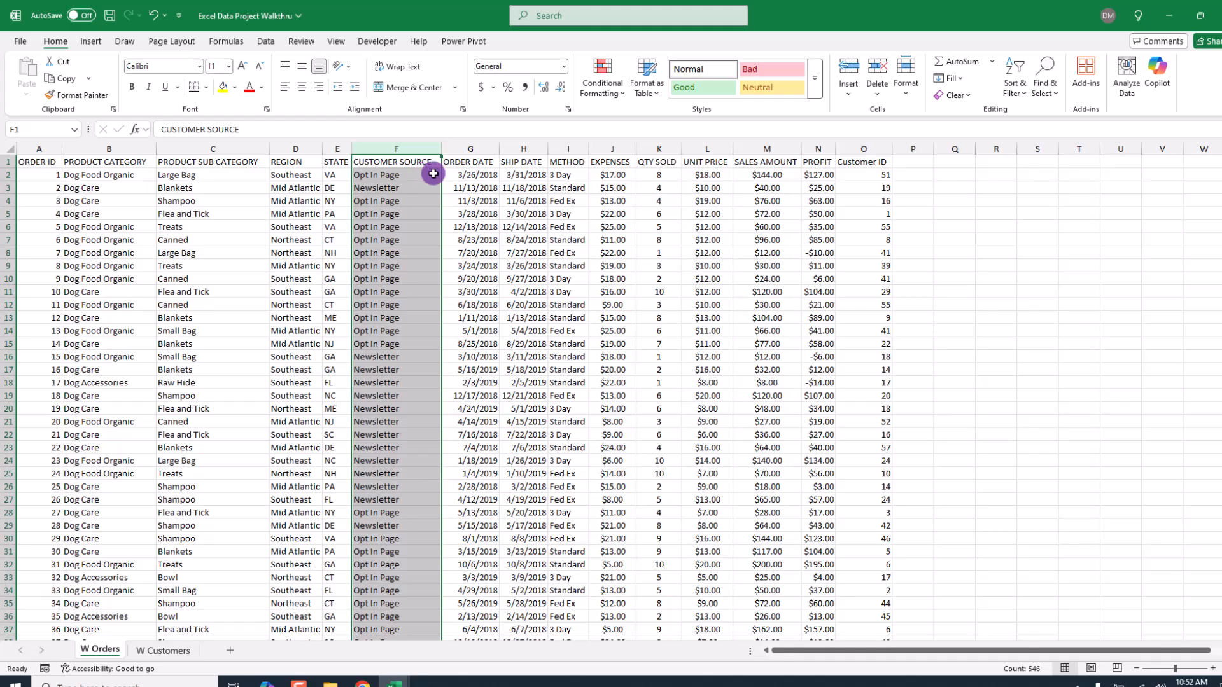
pyautogui.moveTo(471, 150); pyautogui.dragTo(523, 161)
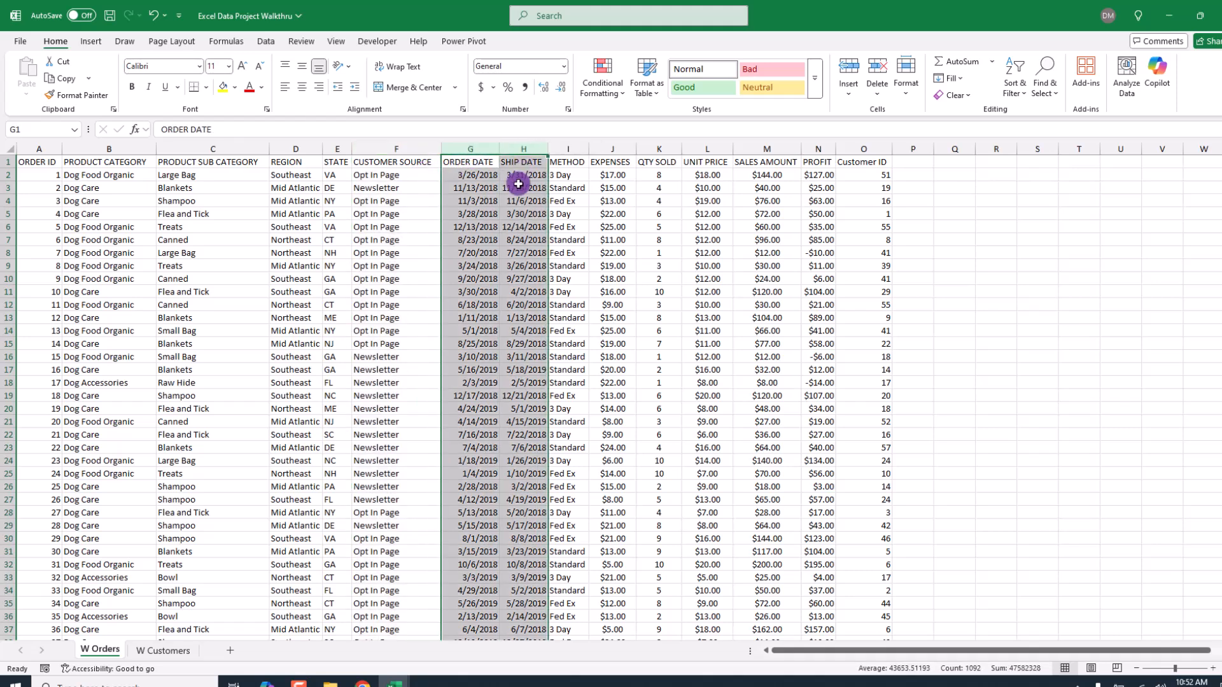
pyautogui.click(567, 145)
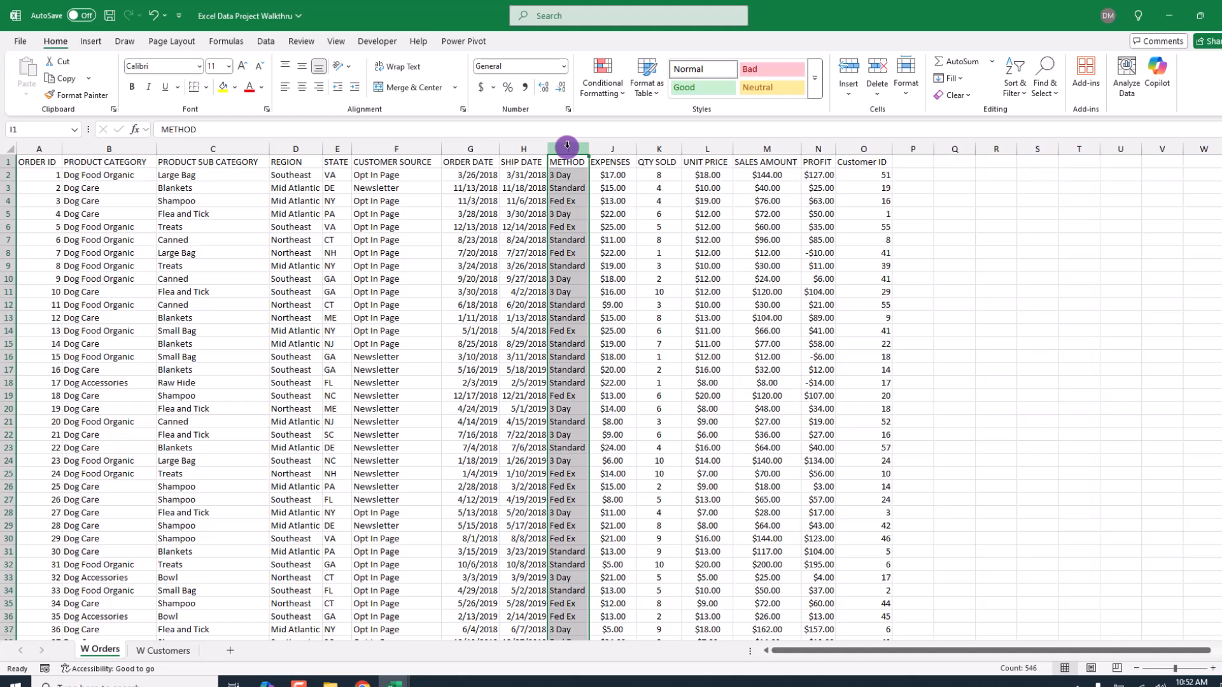
pyautogui.moveTo(611, 147); pyautogui.dragTo(814, 156)
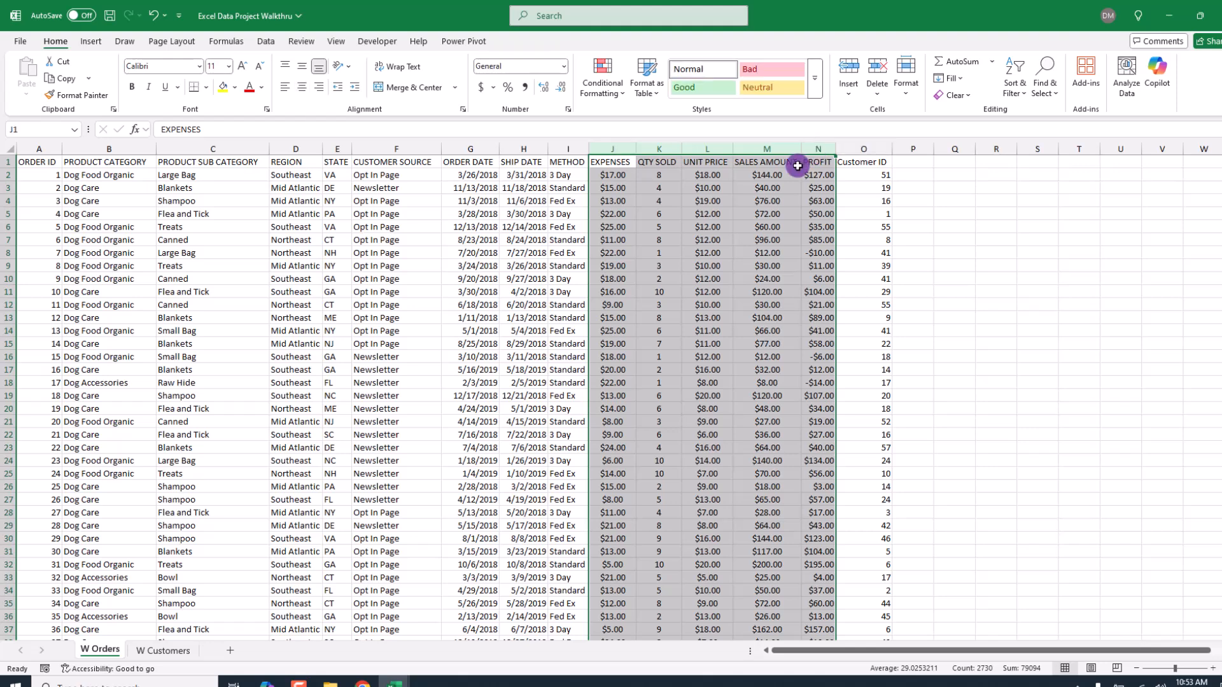
# - Inspect the first order's Expenses, Qty Sold and Unit Price, its Sales Amount and Profit formulas, and the Customer ID header
pyautogui.click(619, 177)
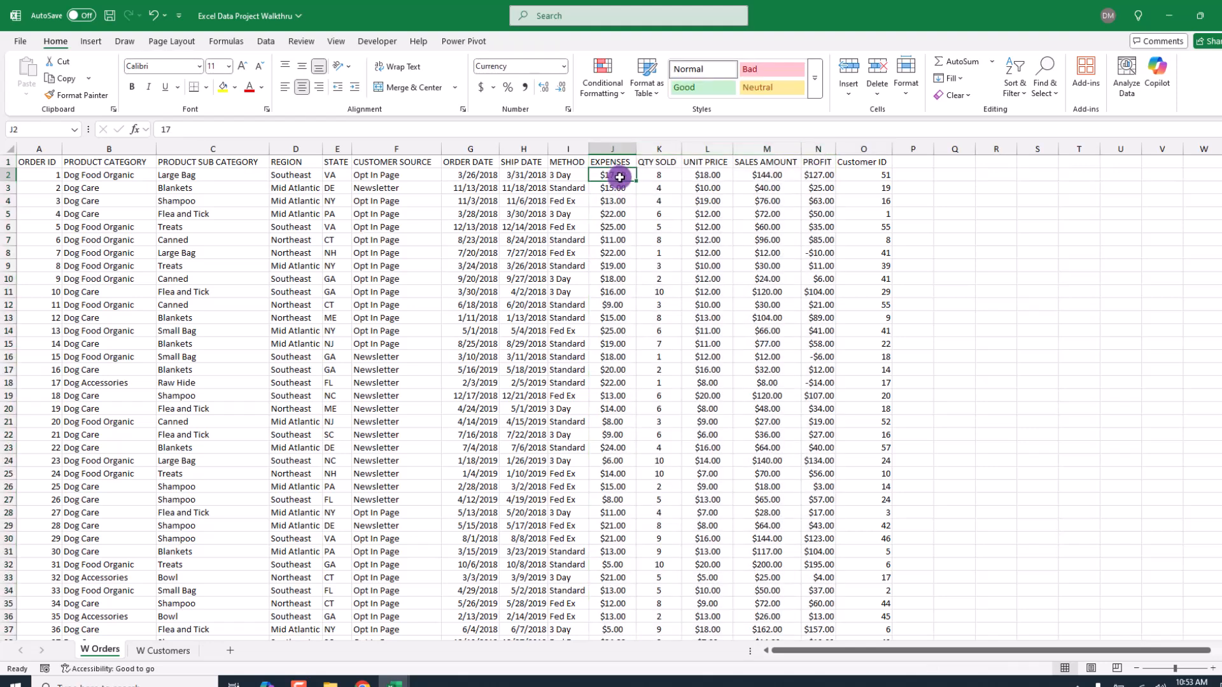
pyautogui.click(666, 175)
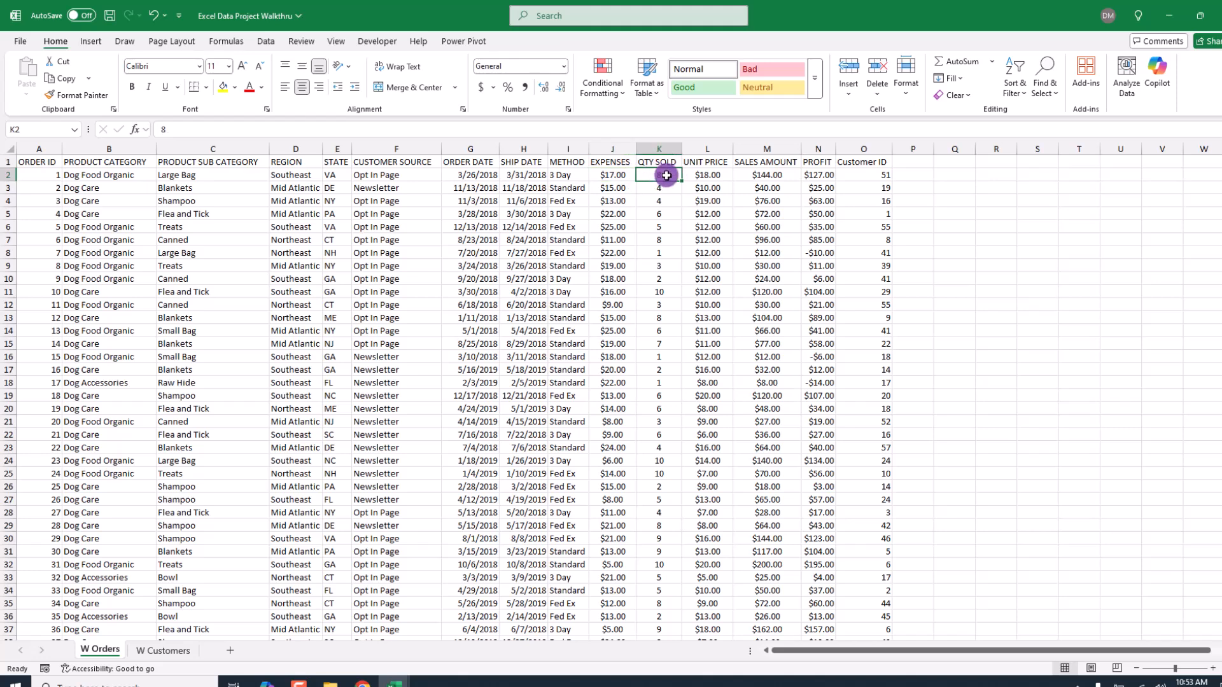
pyautogui.click(707, 176)
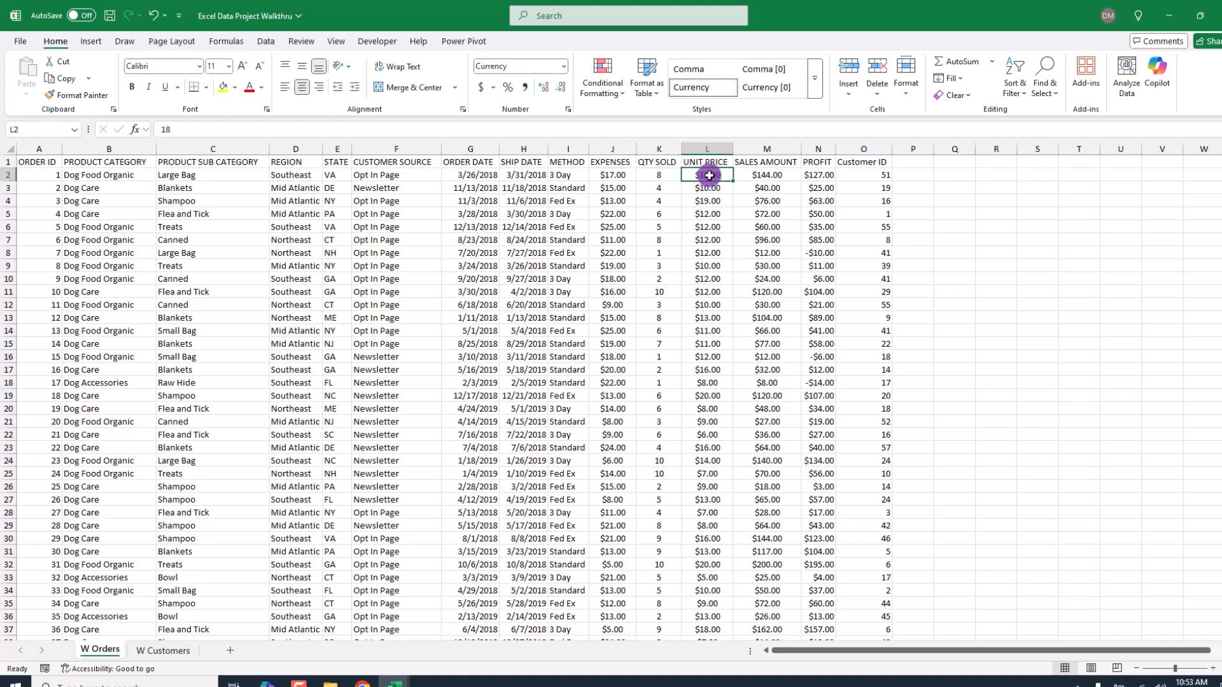
pyautogui.click(773, 175)
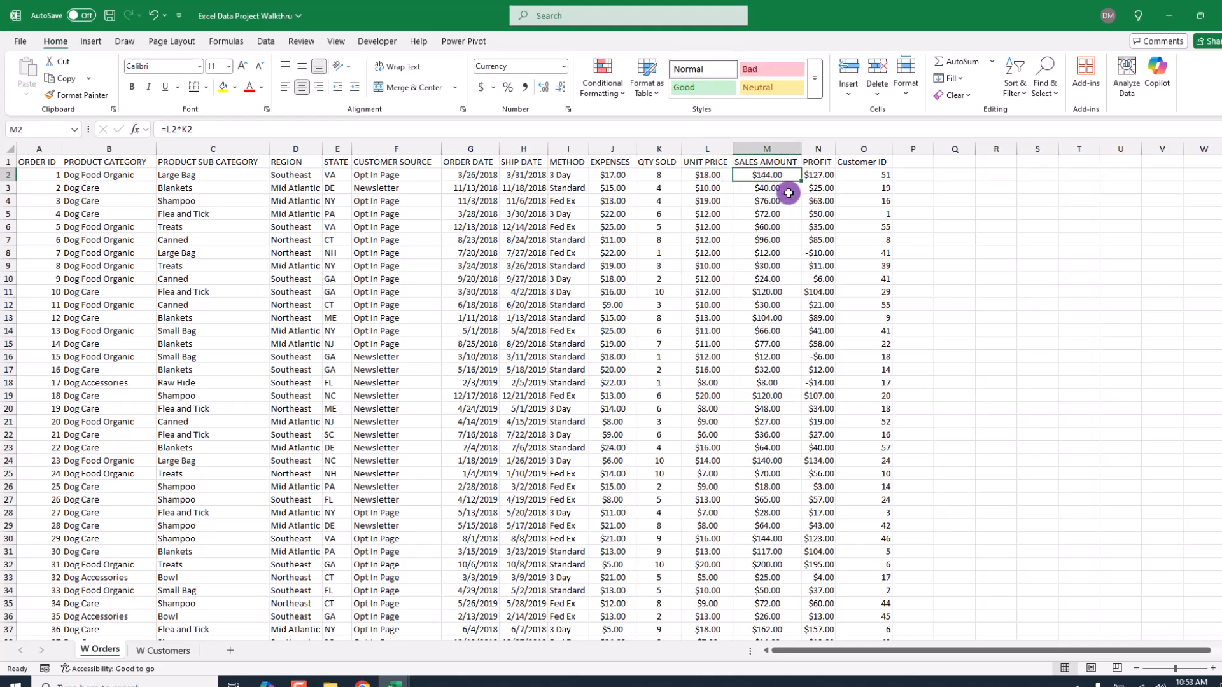
pyautogui.moveTo(655, 177); pyautogui.dragTo(697, 173)
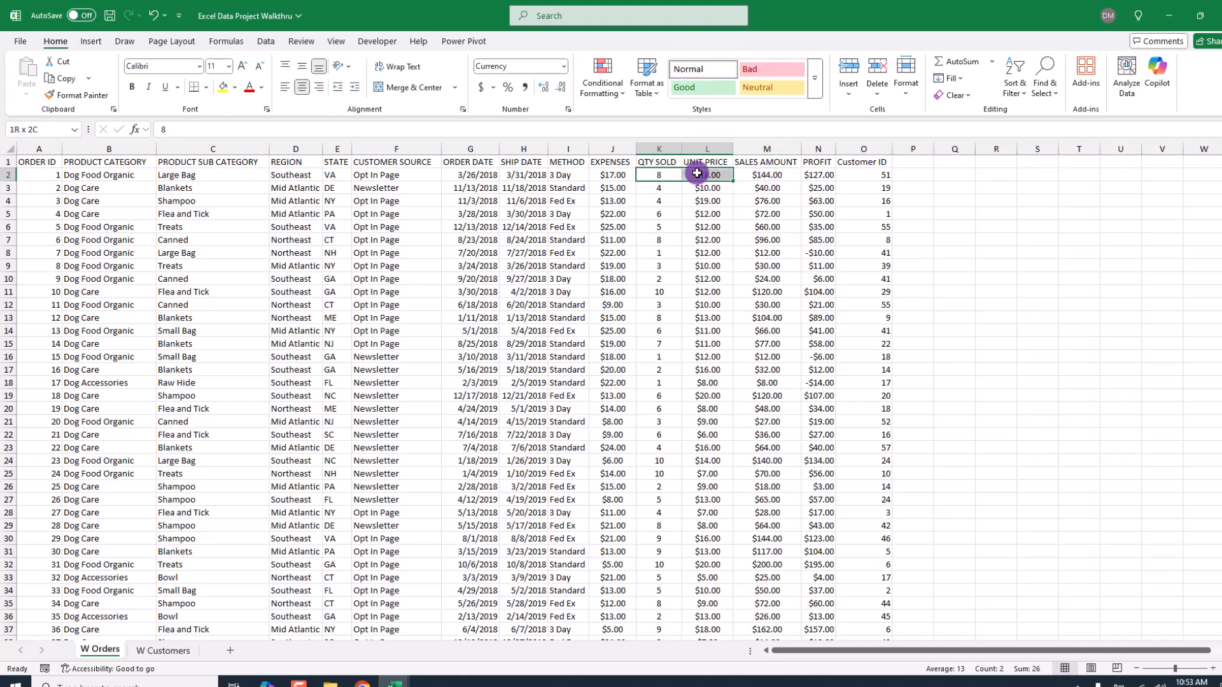
pyautogui.click(813, 175)
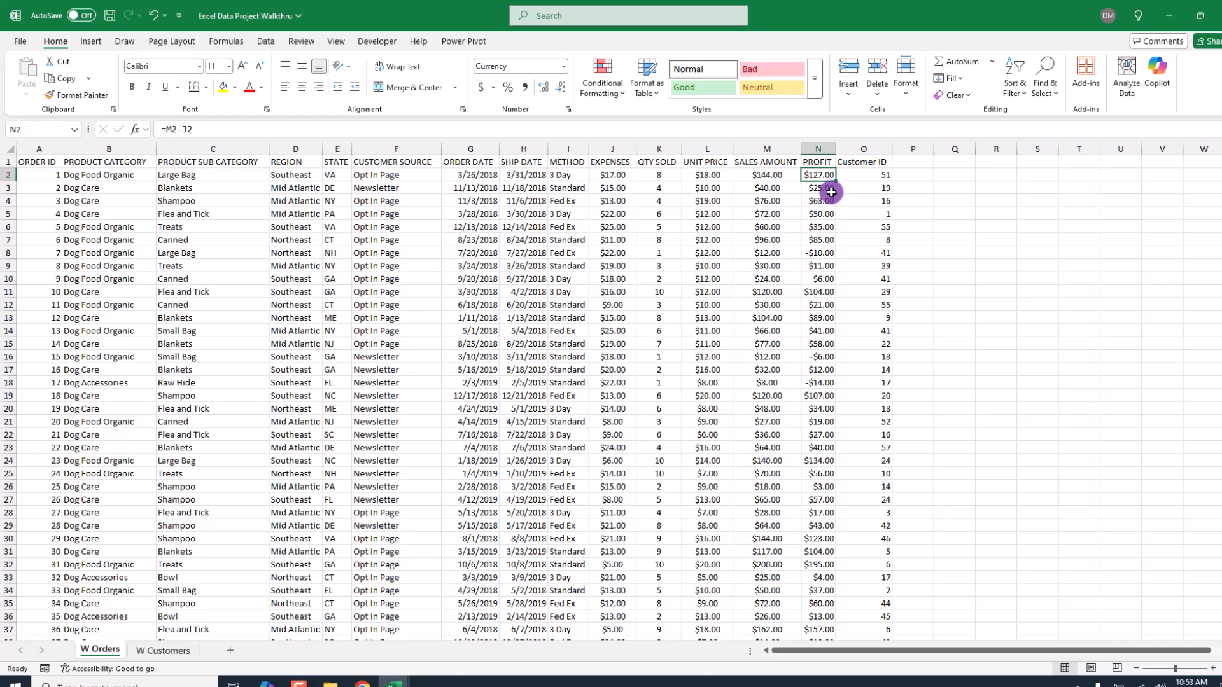
pyautogui.click(860, 165)
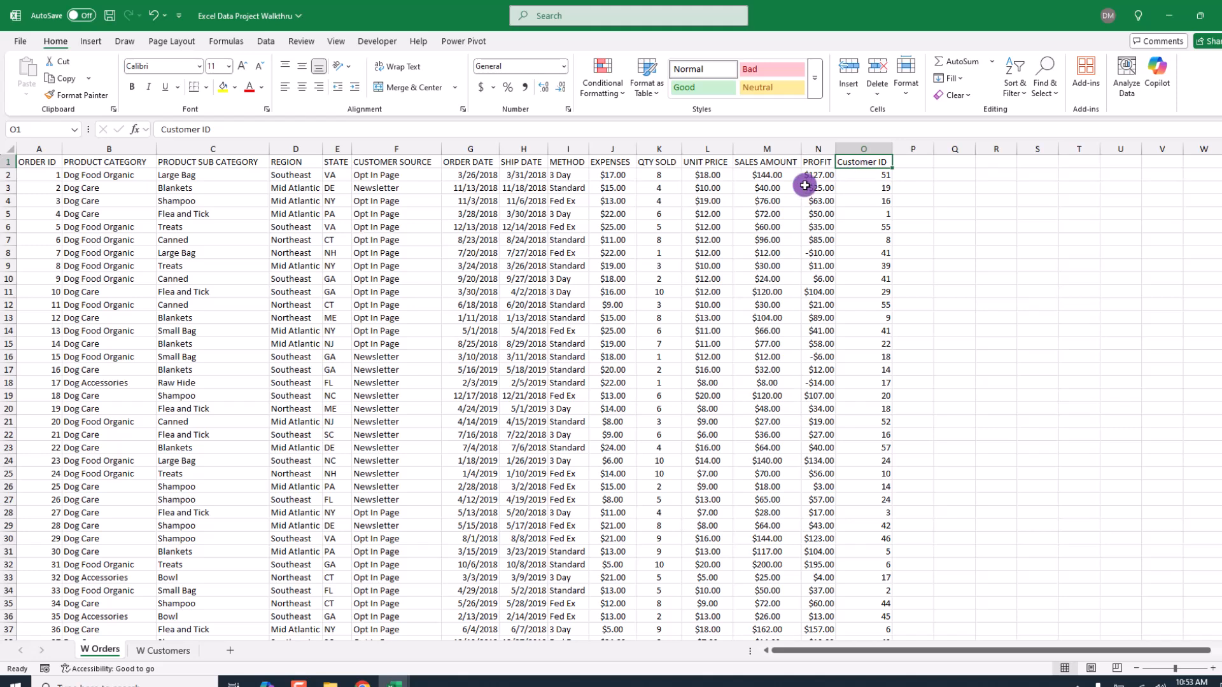
# - Examine the W Customers fields, from the address columns through Homeownership, Urban/Rural and Income to Device Used
pyautogui.click(168, 652)
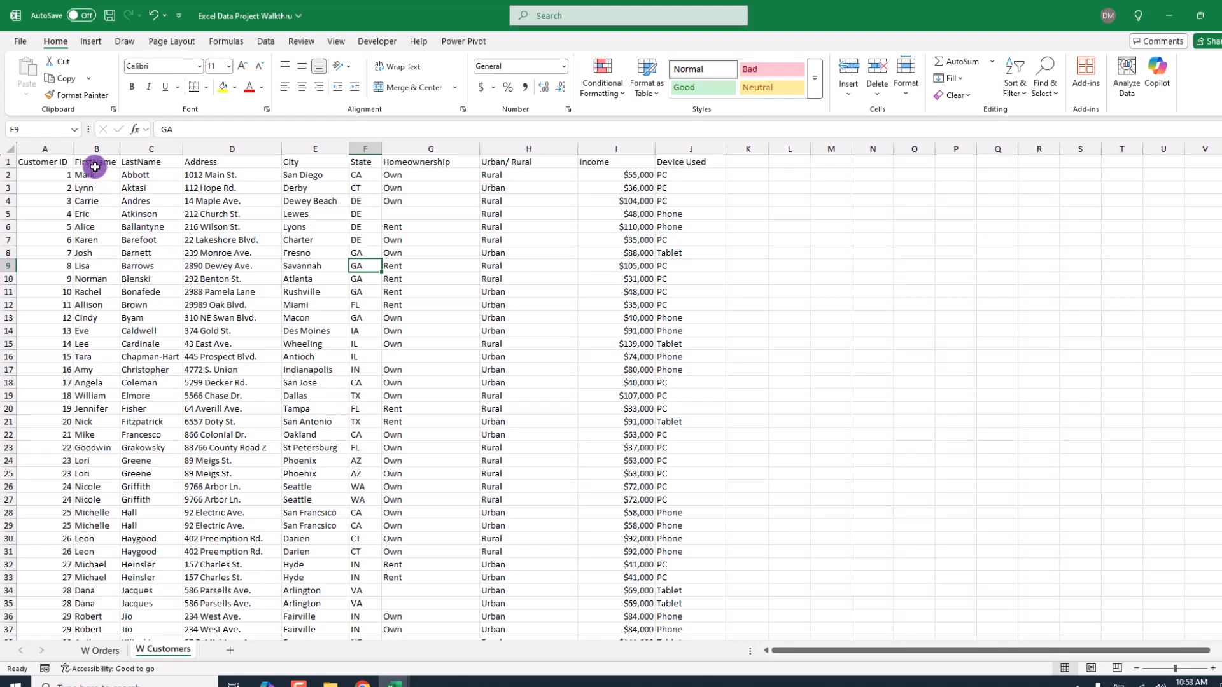
pyautogui.moveTo(232, 149); pyautogui.dragTo(365, 150)
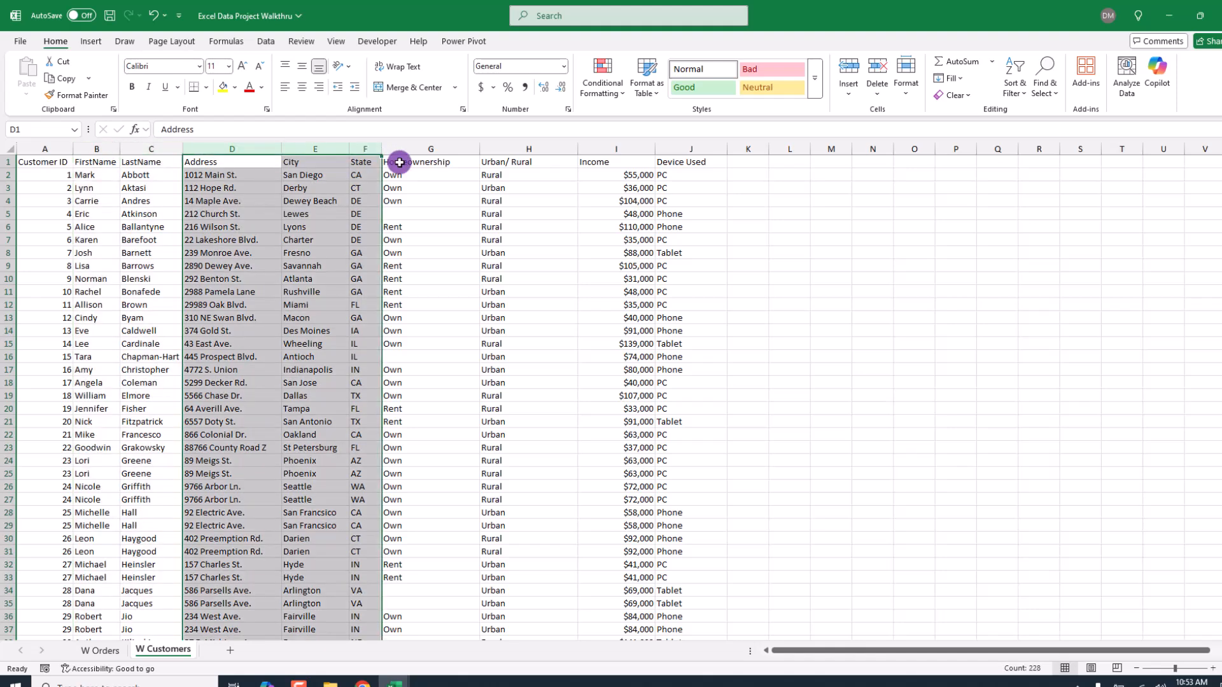
pyautogui.click(416, 144)
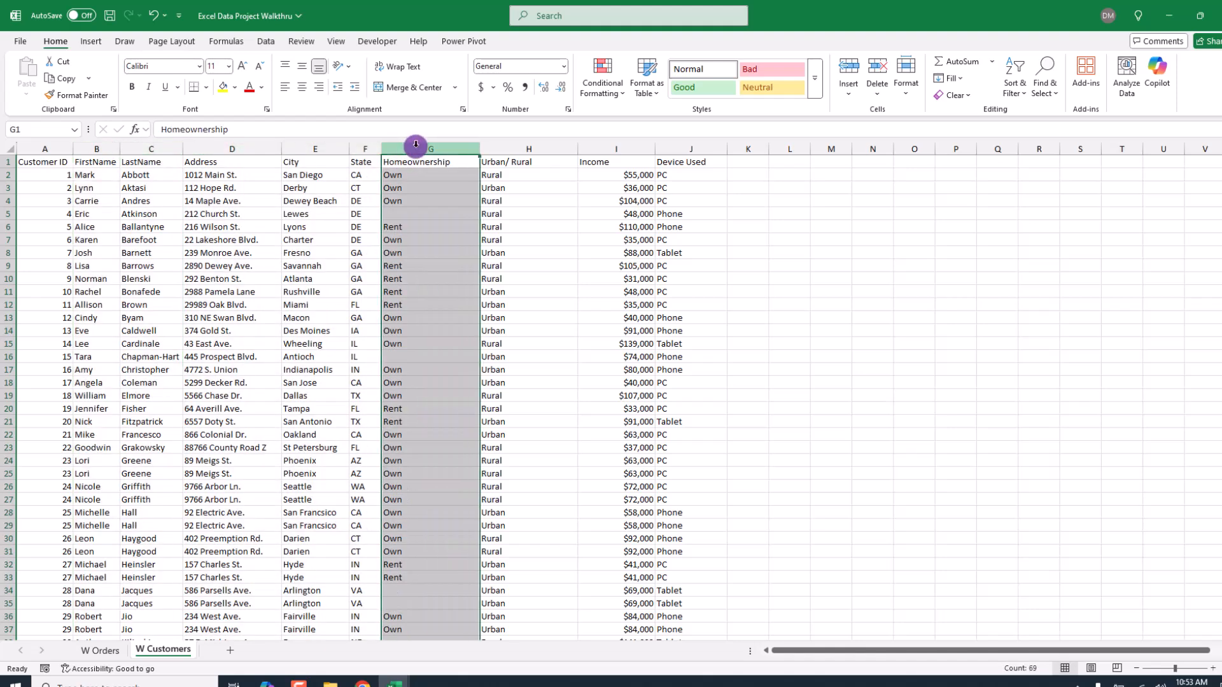
pyautogui.click(491, 146)
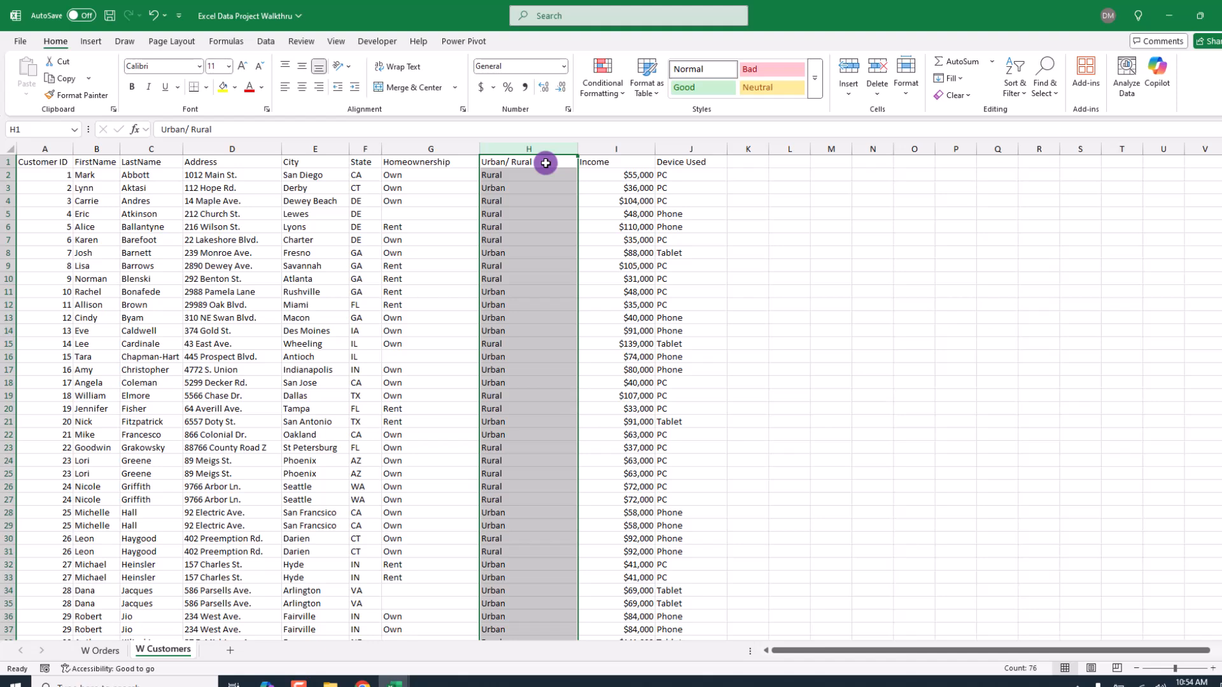
pyautogui.click(620, 147)
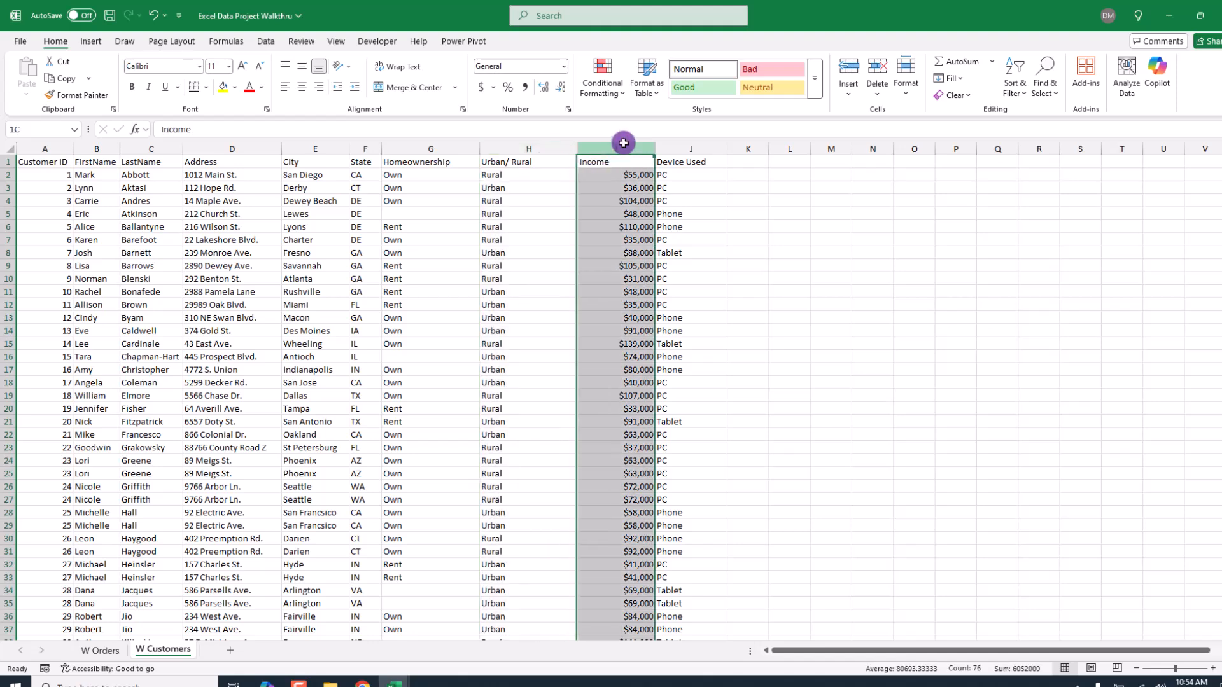
pyautogui.click(683, 146)
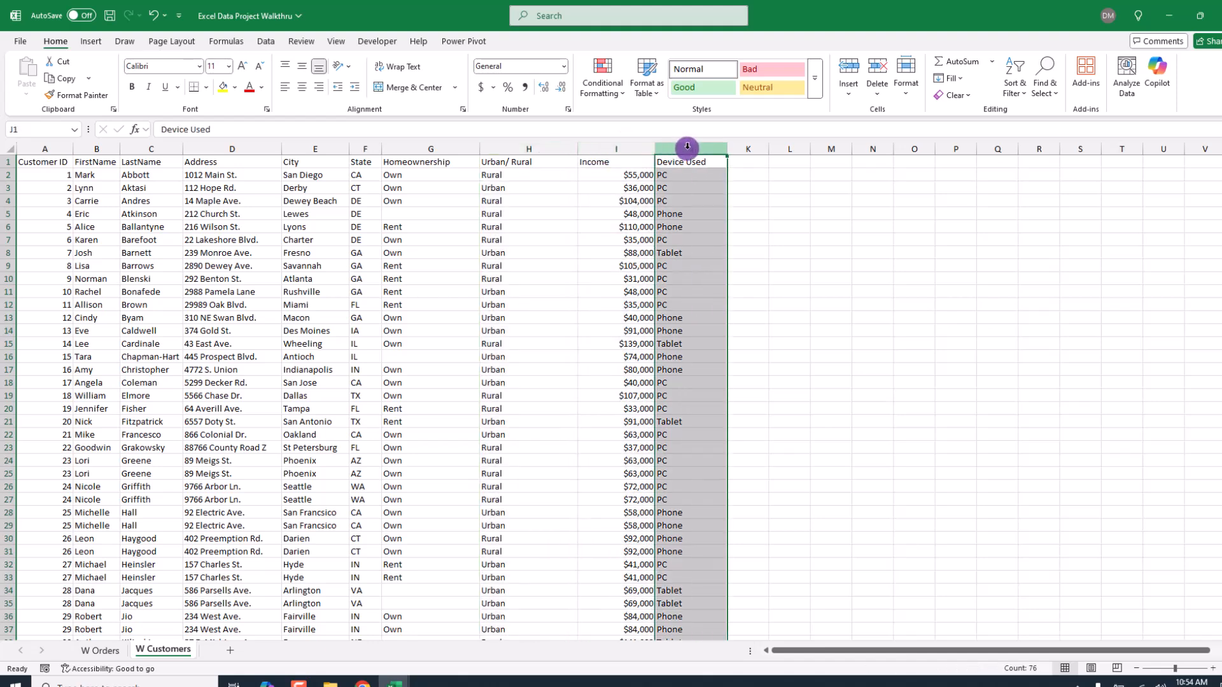
pyautogui.click(672, 224)
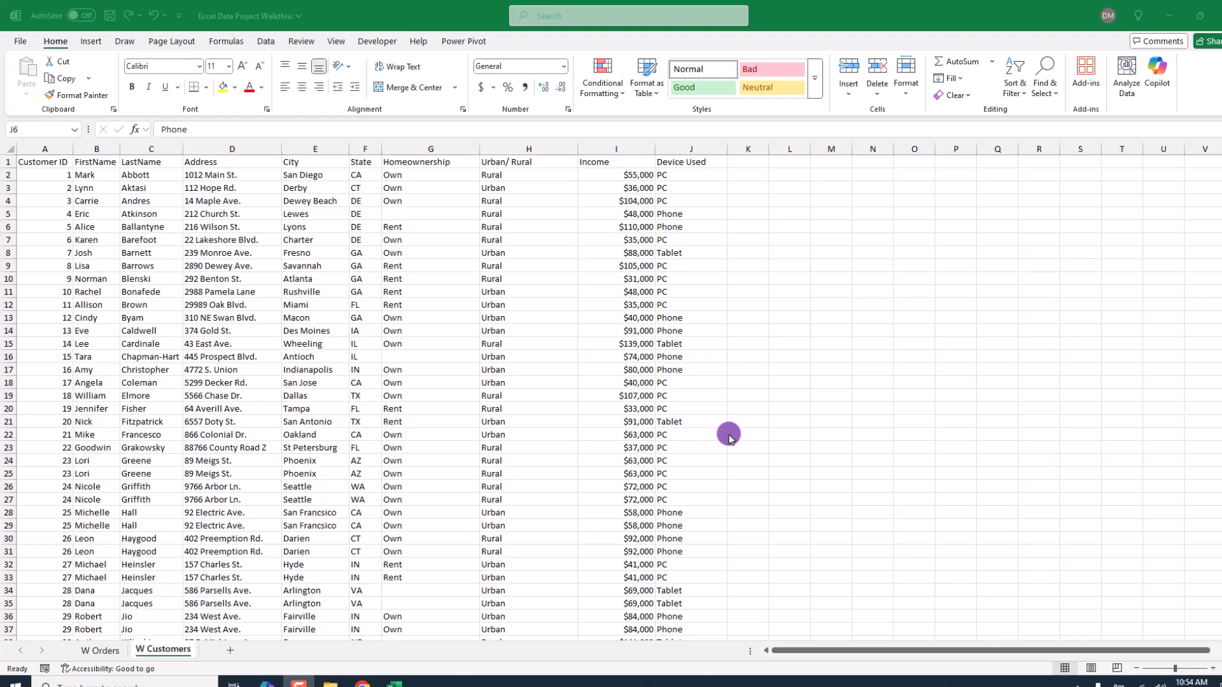
# - Make the header row of the W Orders sheet bold, from ORDER ID through Customer ID
pyautogui.click(119, 649)
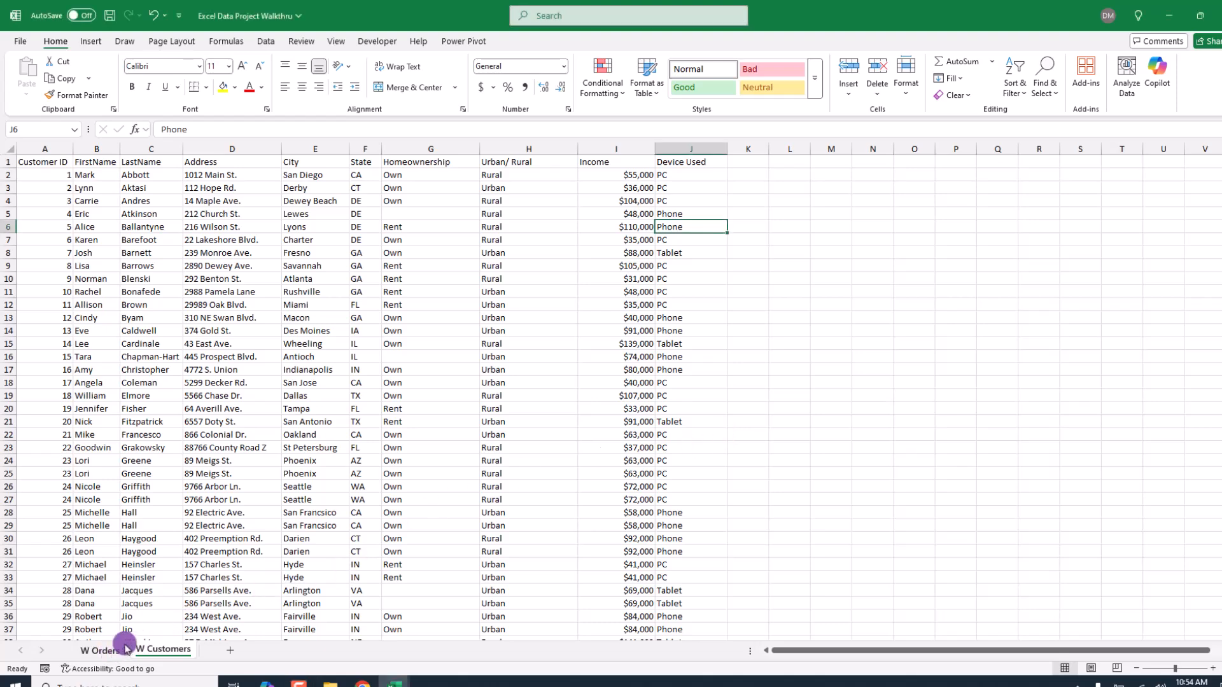
pyautogui.click(100, 649)
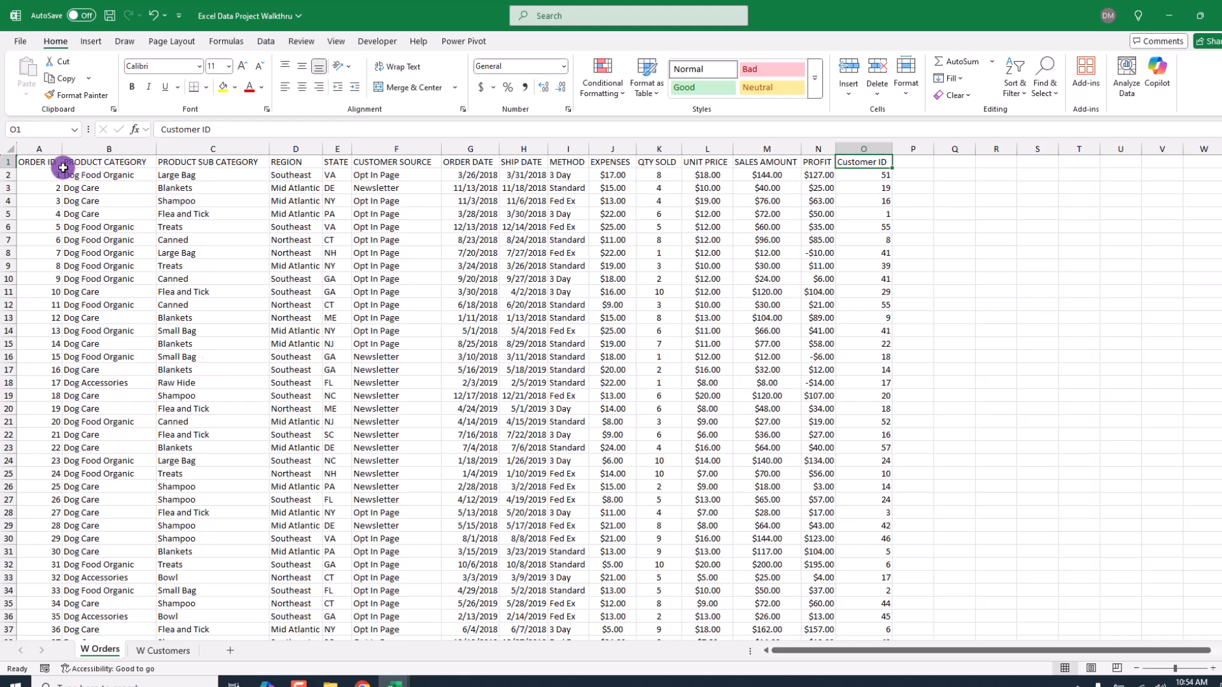
pyautogui.moveTo(39, 163); pyautogui.dragTo(855, 162)
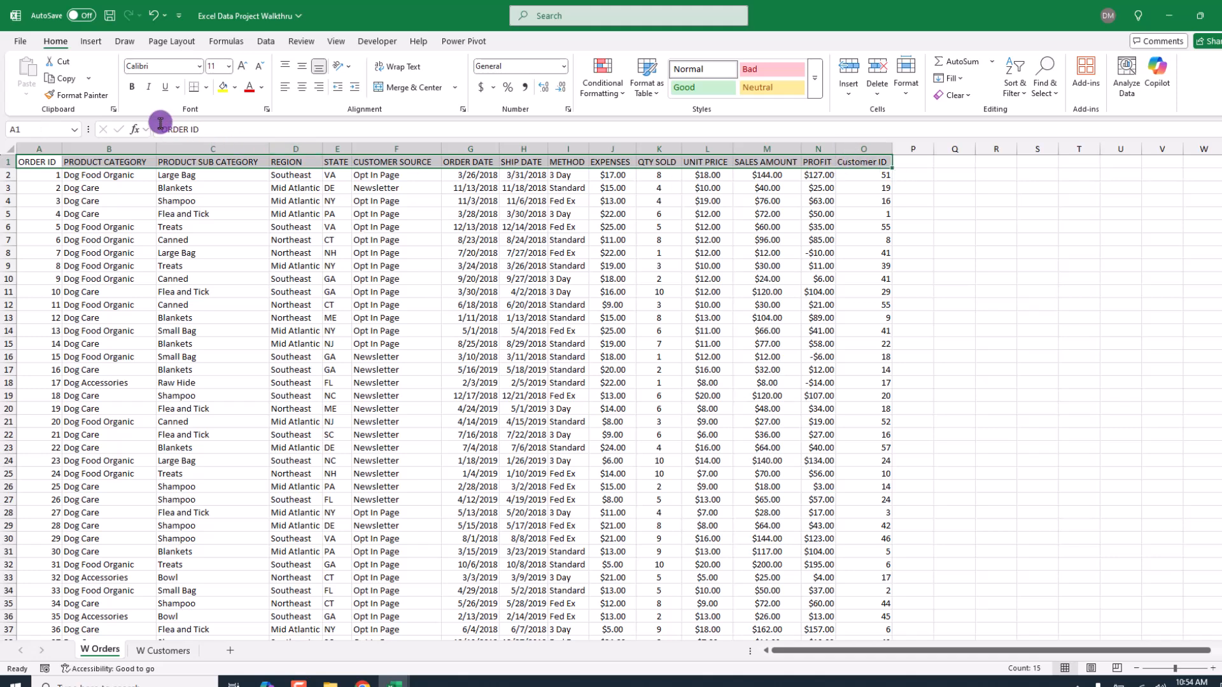
pyautogui.click(132, 86)
pyautogui.click(220, 212)
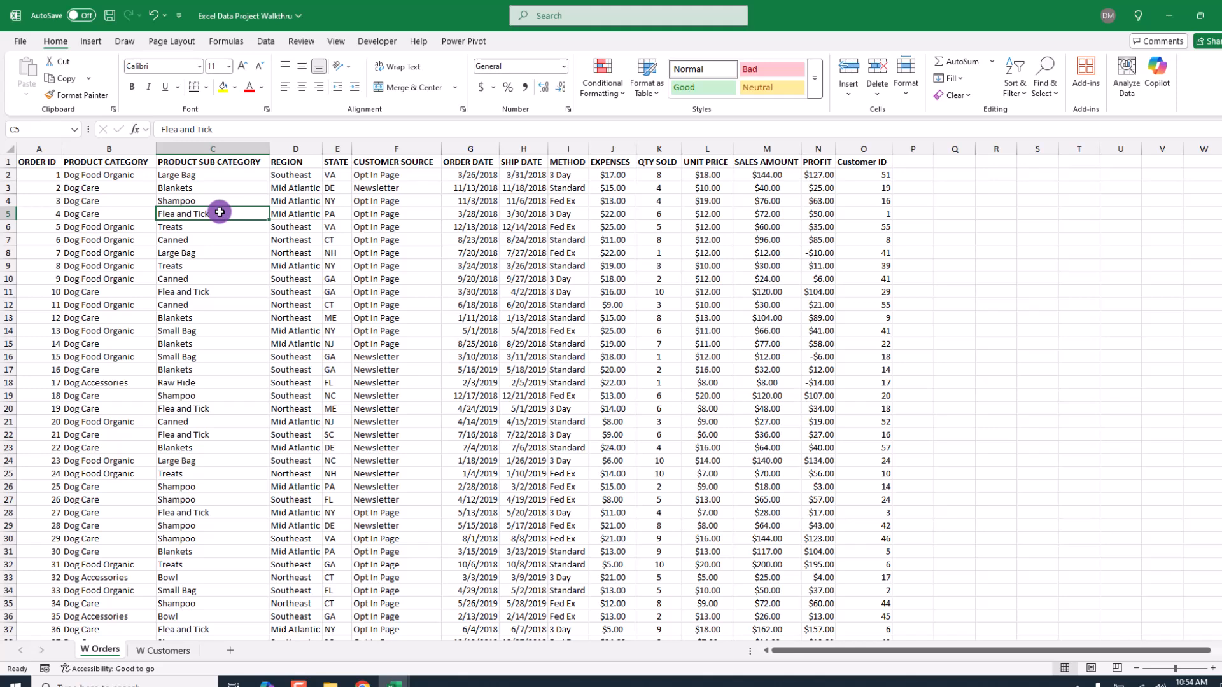
pyautogui.moveTo(29, 161); pyautogui.dragTo(862, 162)
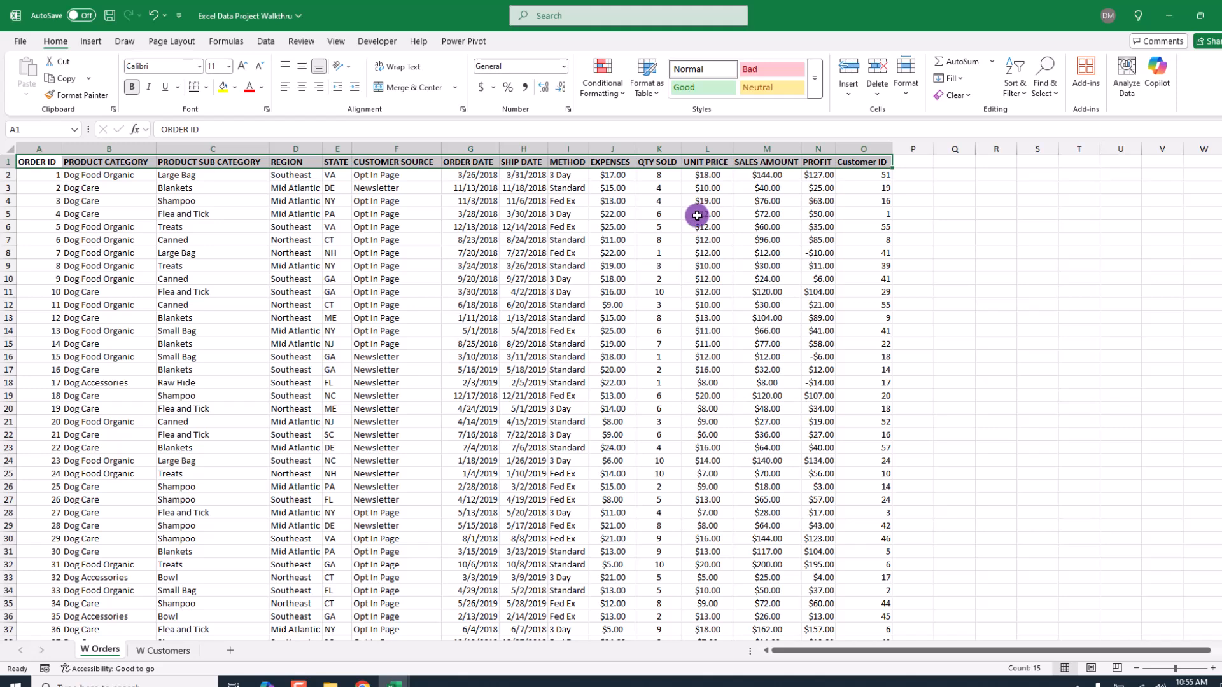
pyautogui.click(531, 226)
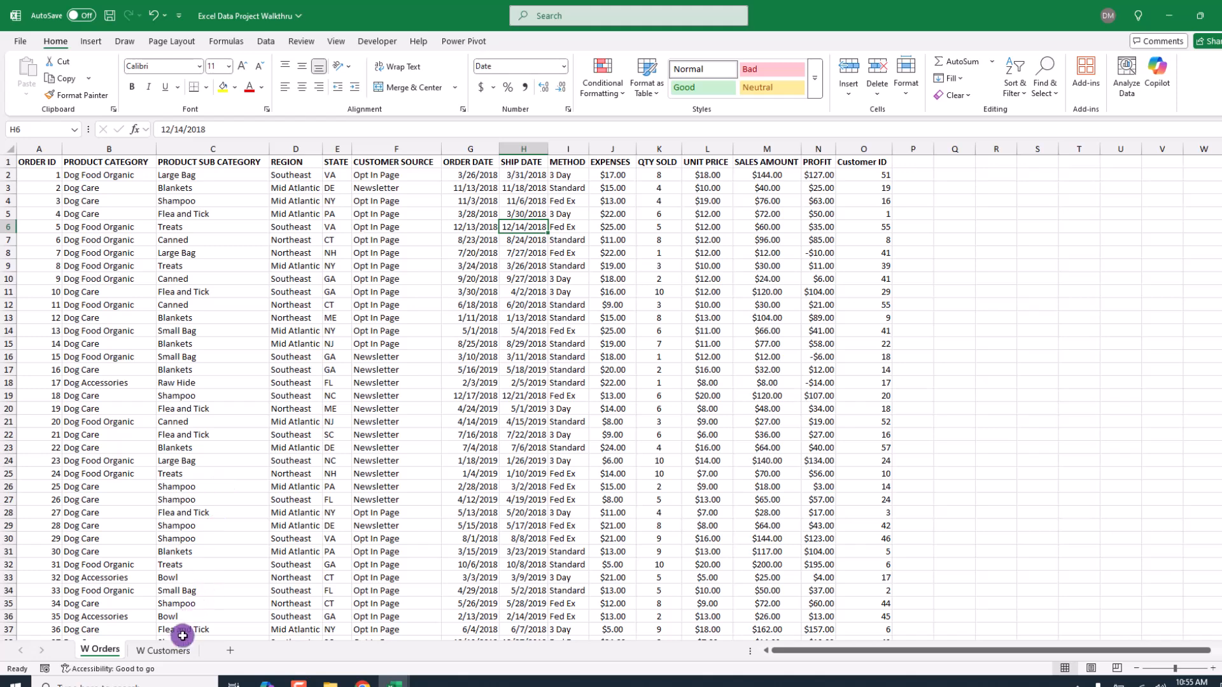
# - Make the header row of the W Customers sheet bold, from Customer ID through Device Used
pyautogui.click(164, 650)
pyautogui.moveTo(51, 159); pyautogui.dragTo(672, 145)
pyautogui.hotkey('ctrl', 'b')
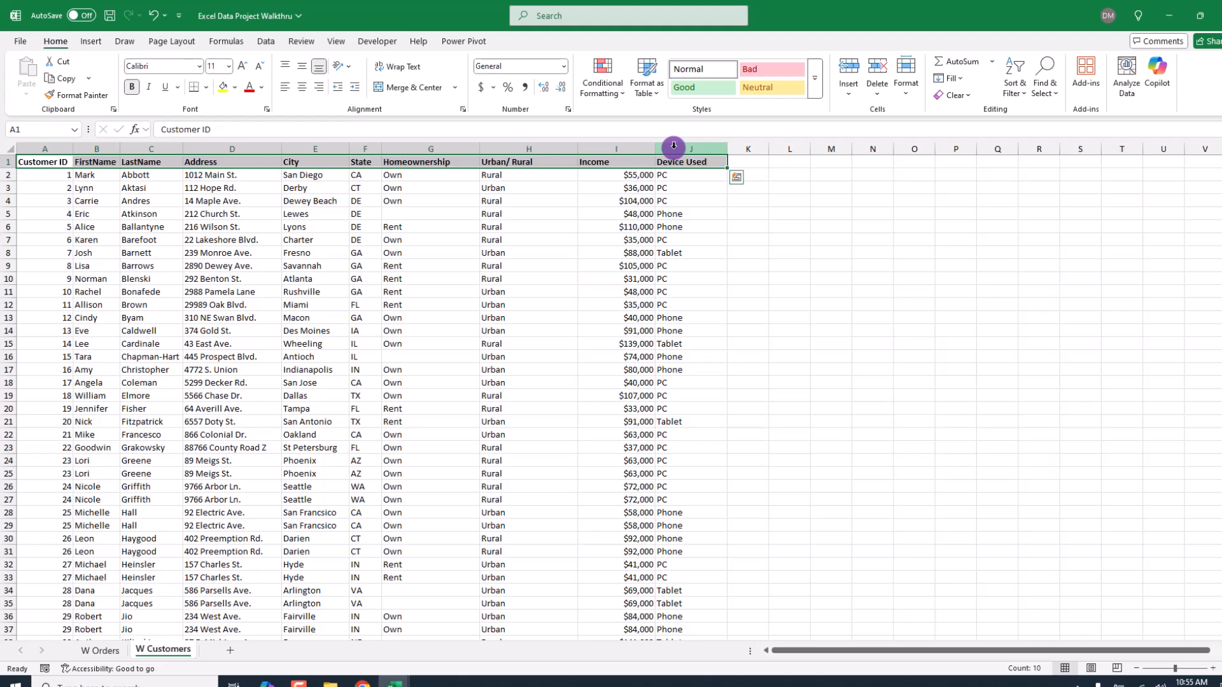
# - Run Remove Duplicates on the W Orders data, comparing all columns and treating the first row as headers
pyautogui.click(100, 650)
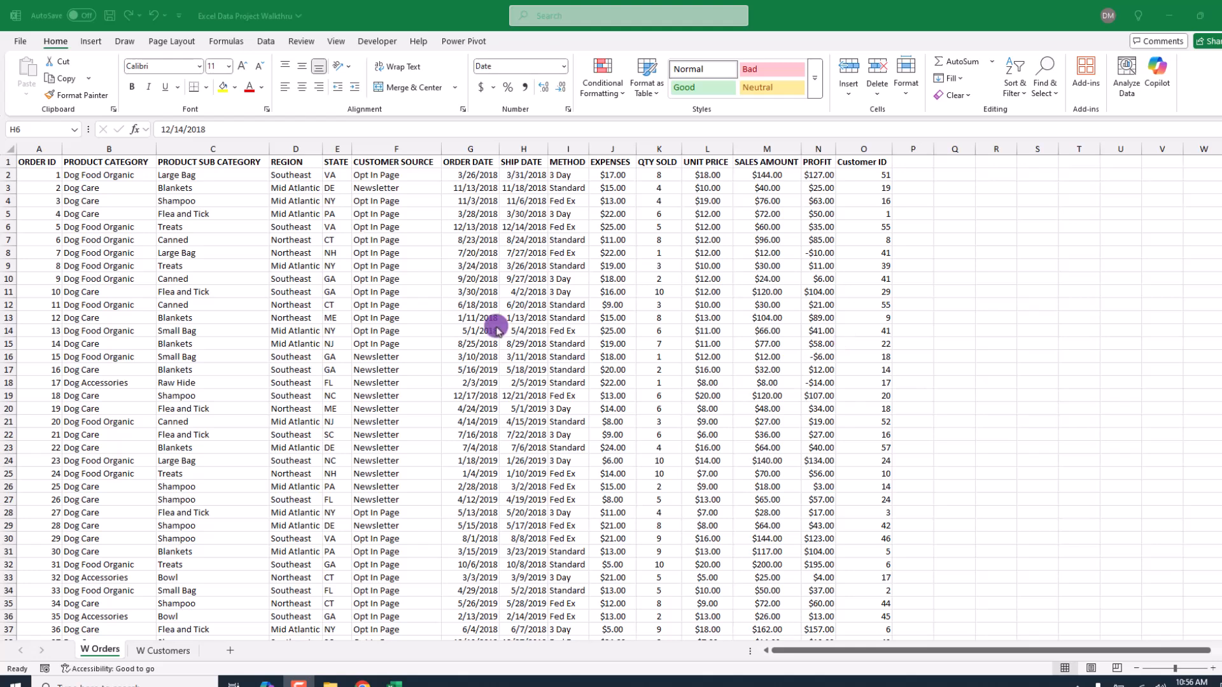
pyautogui.click(363, 314)
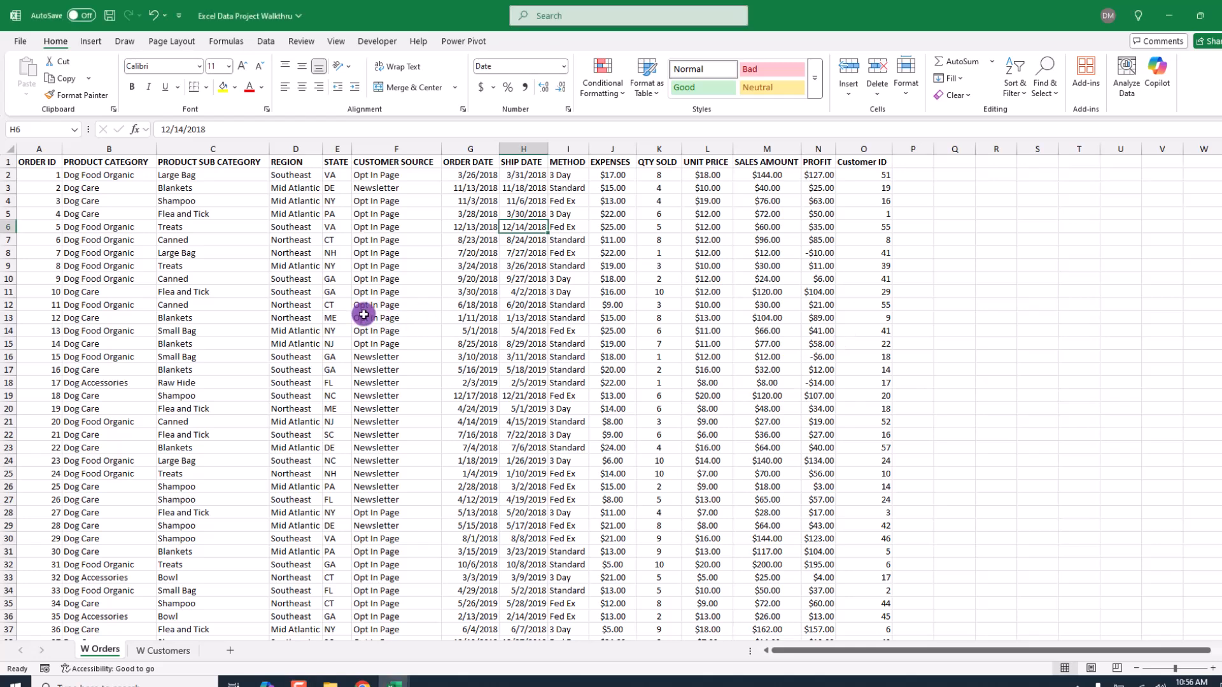
pyautogui.click(255, 291)
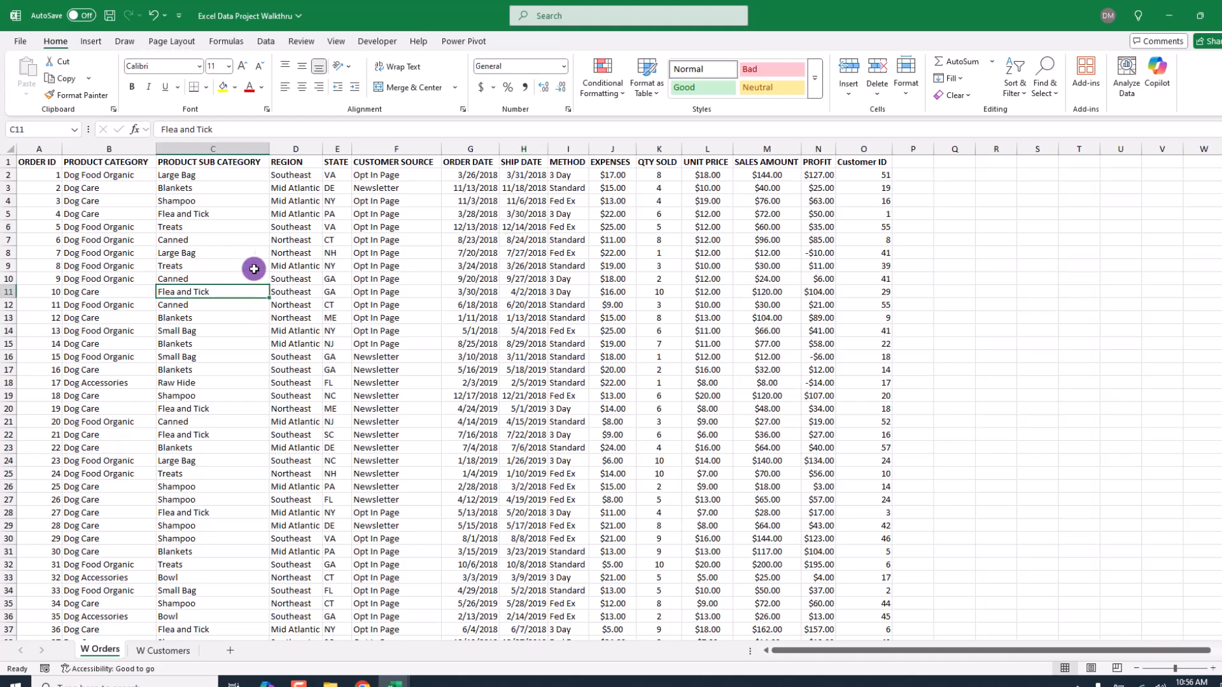
pyautogui.click(266, 41)
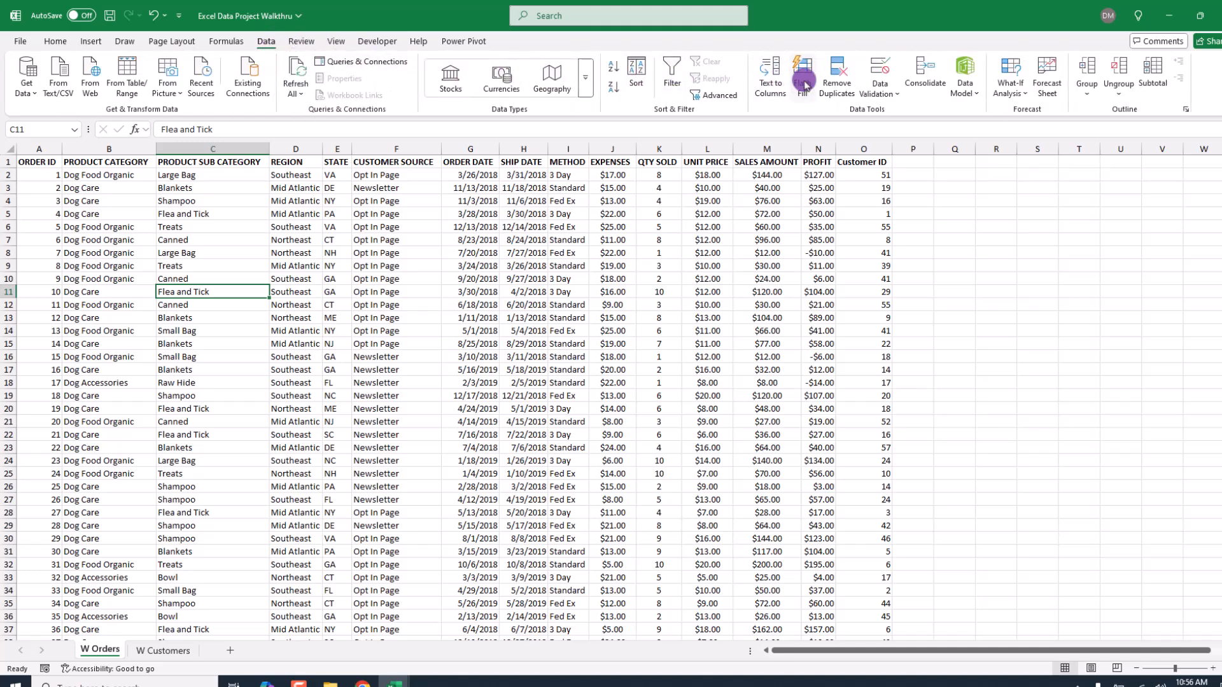
pyautogui.click(836, 79)
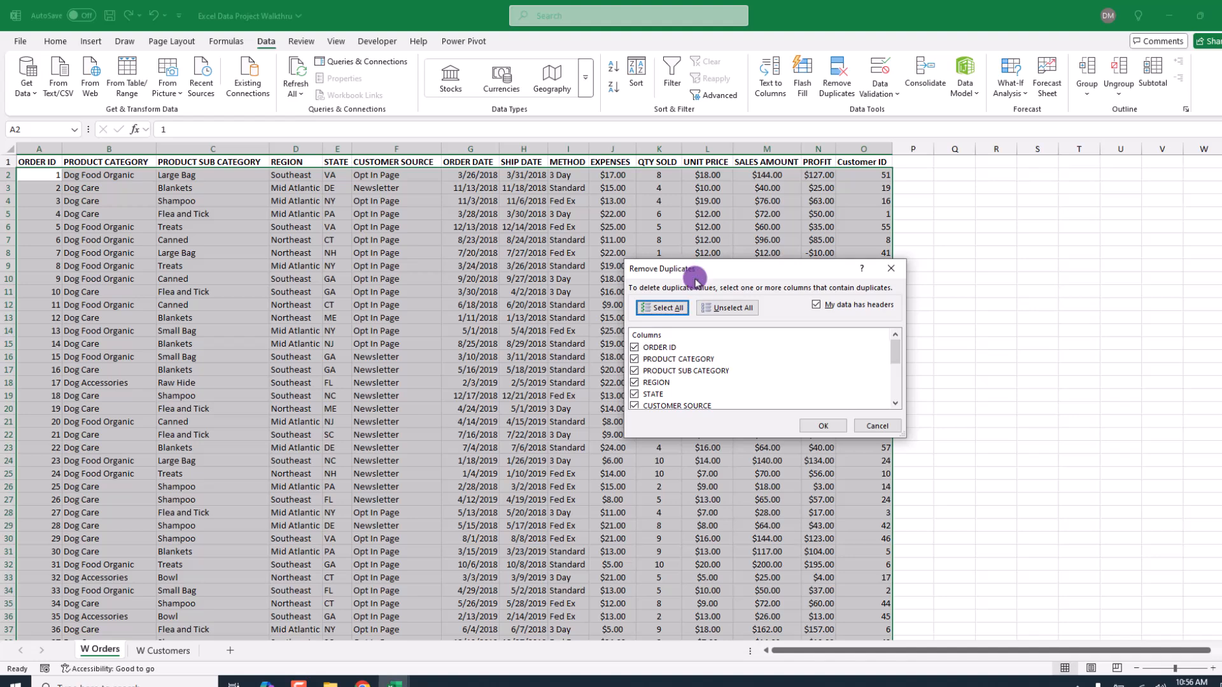
pyautogui.click(819, 426)
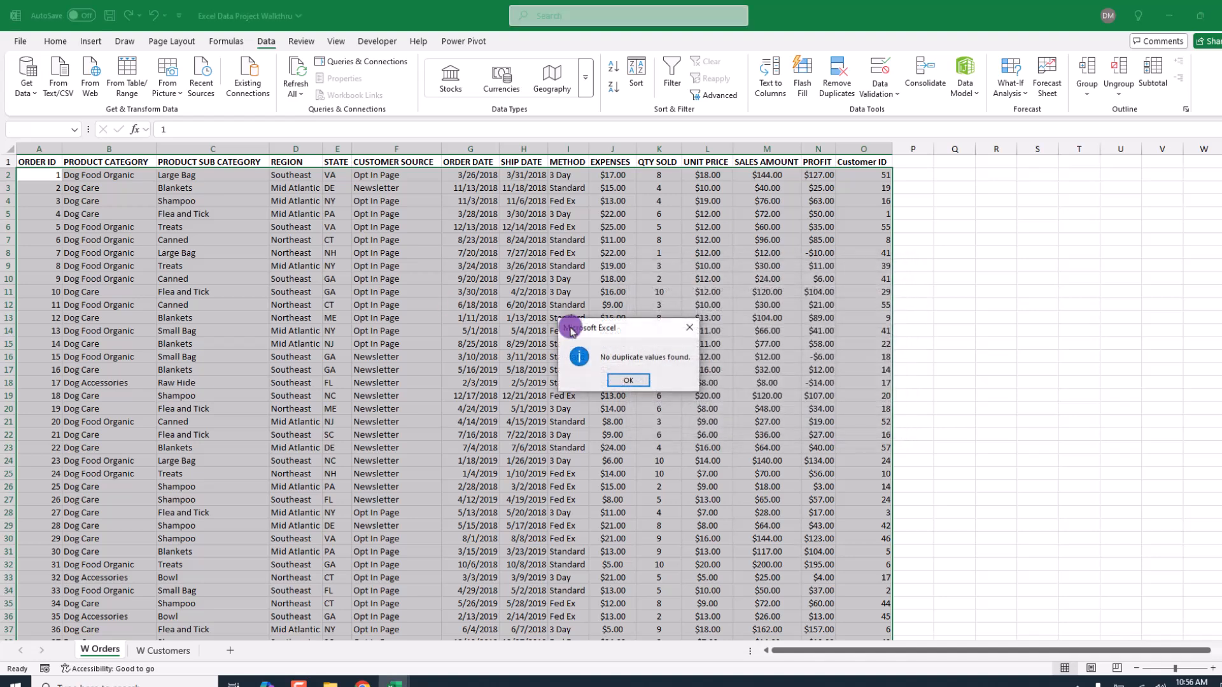
pyautogui.click(628, 381)
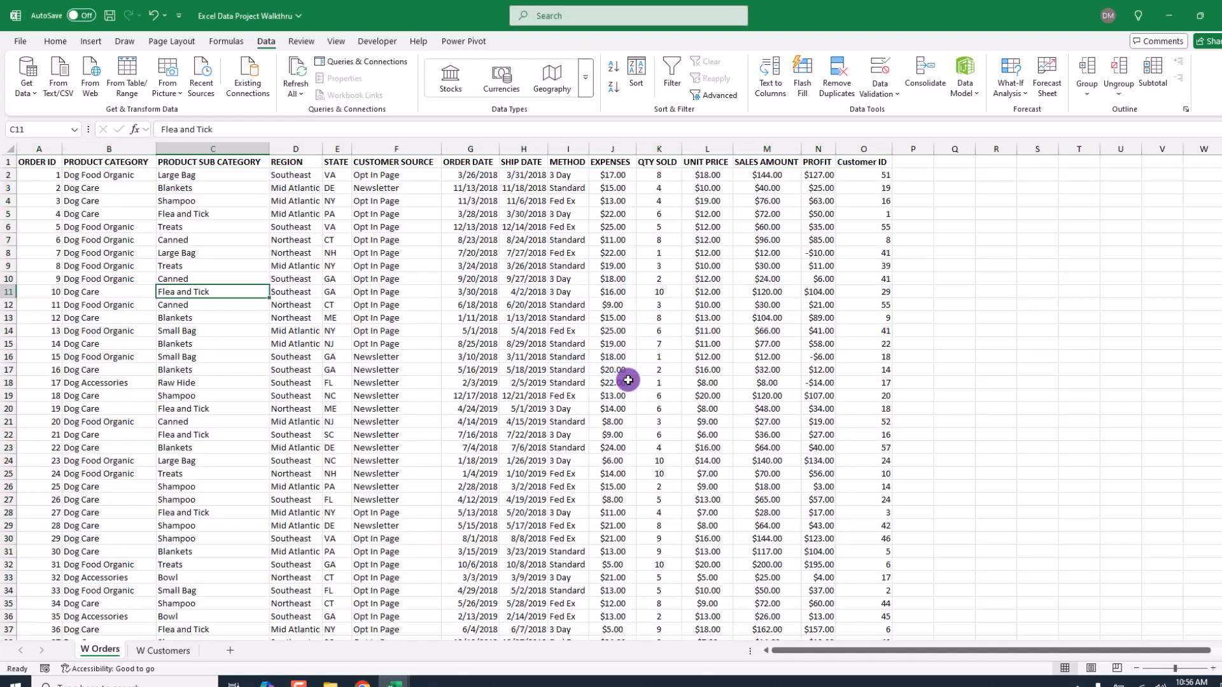
# - Remove the duplicate records from the whole W Customers table, from Customer ID through Device Used
pyautogui.click(166, 650)
pyautogui.click(145, 229)
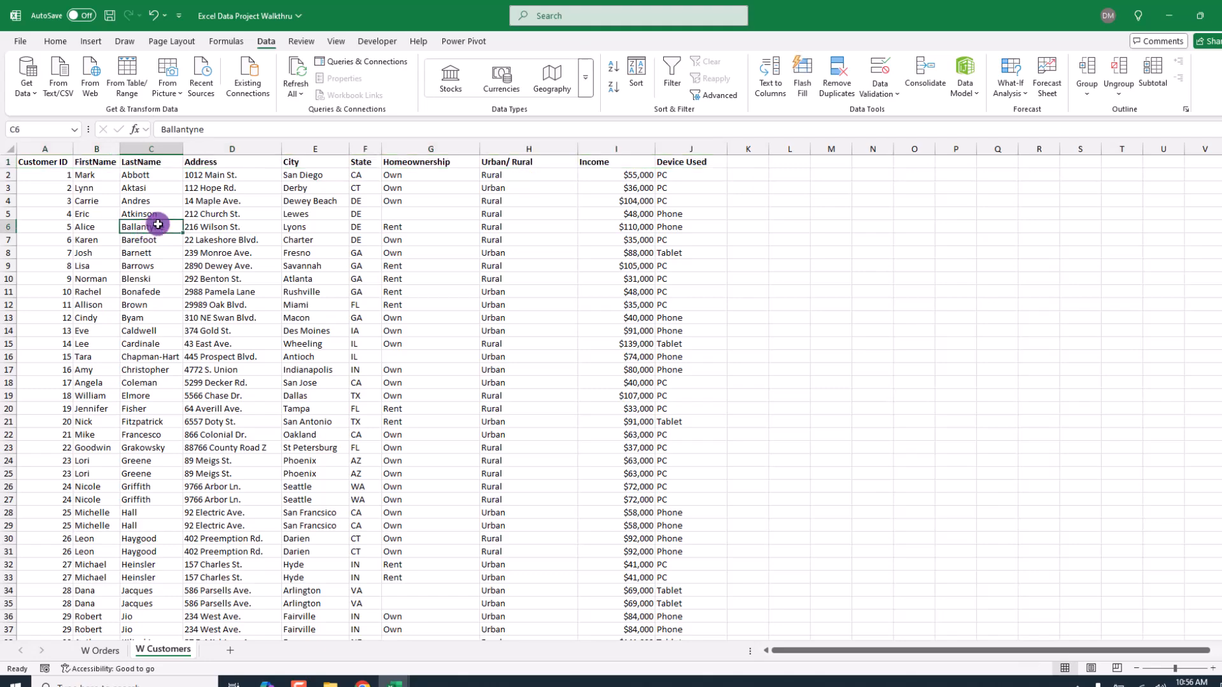
pyautogui.moveTo(43, 162); pyautogui.dragTo(697, 607)
pyautogui.scroll(14, 253, 285)
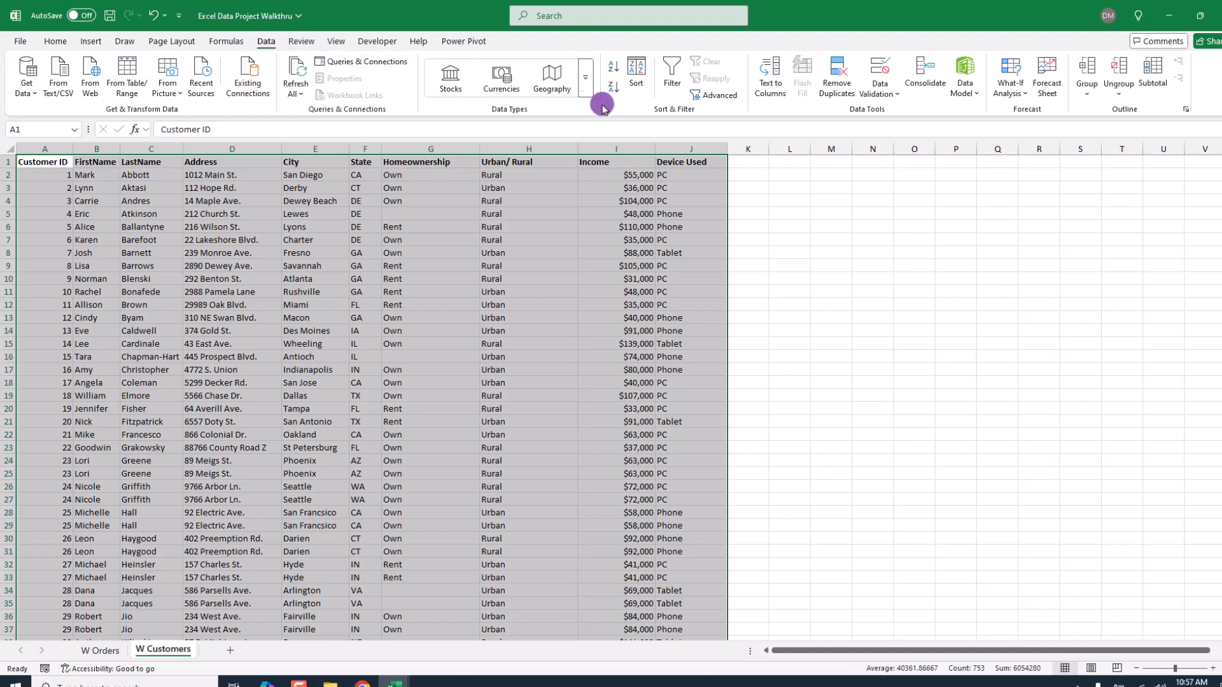
pyautogui.click(845, 79)
pyautogui.click(826, 430)
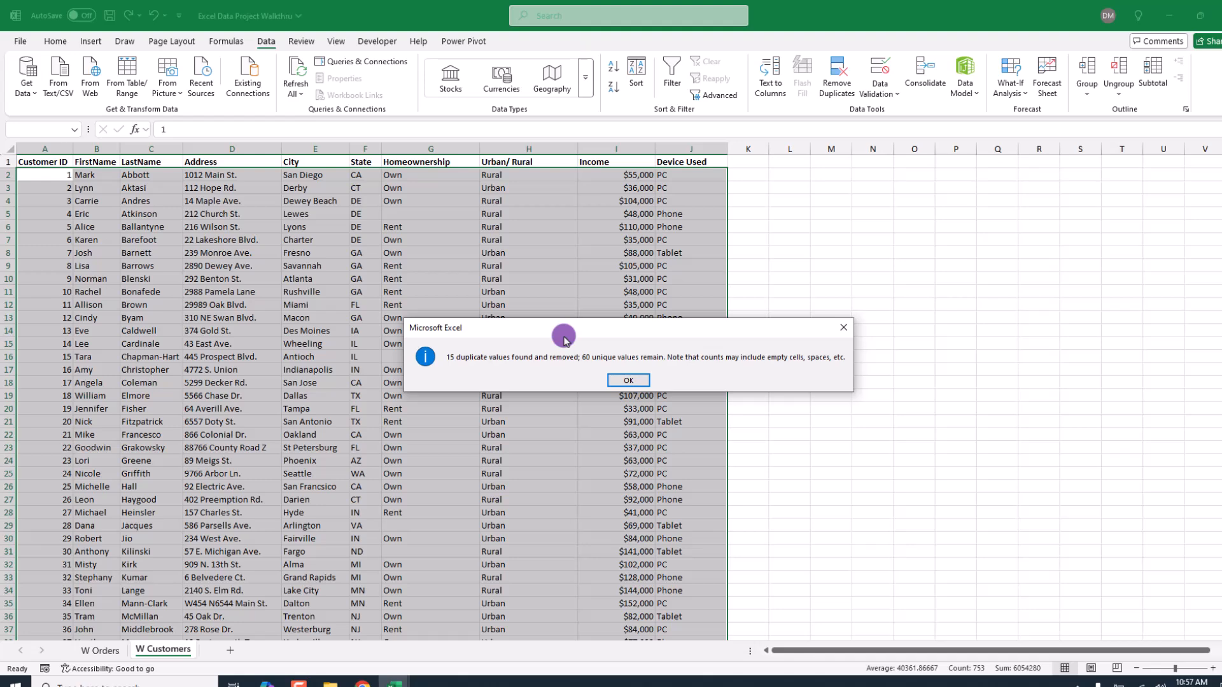
pyautogui.click(628, 380)
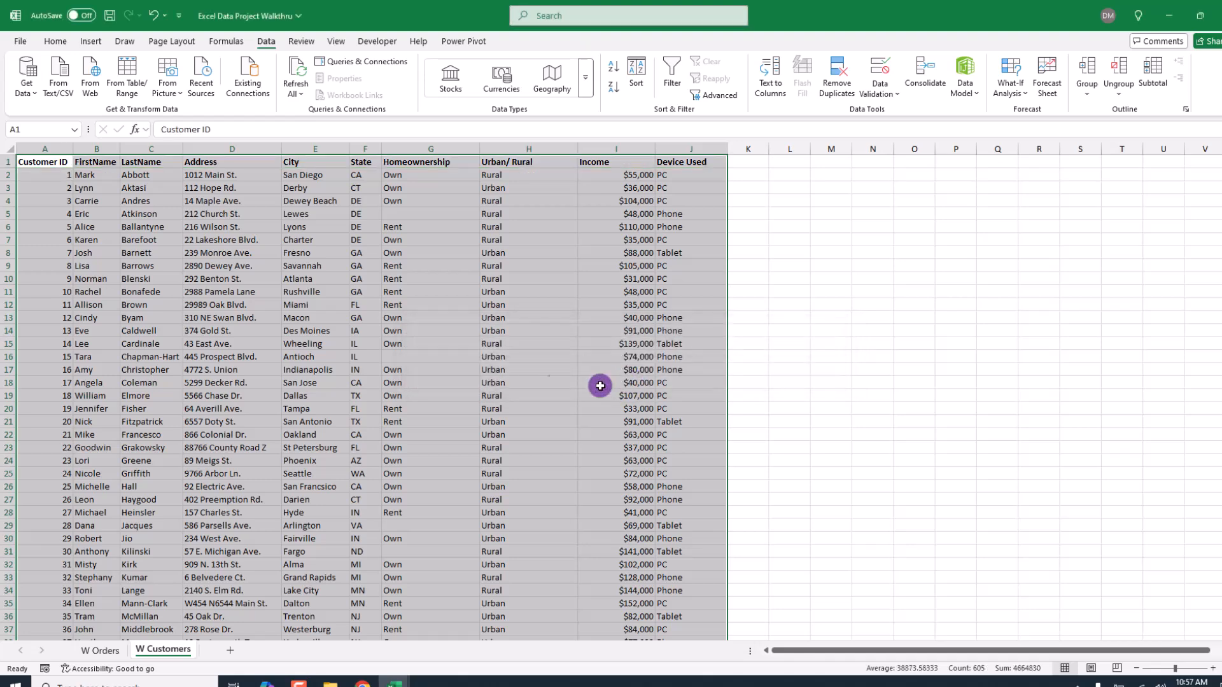
pyautogui.click(233, 356)
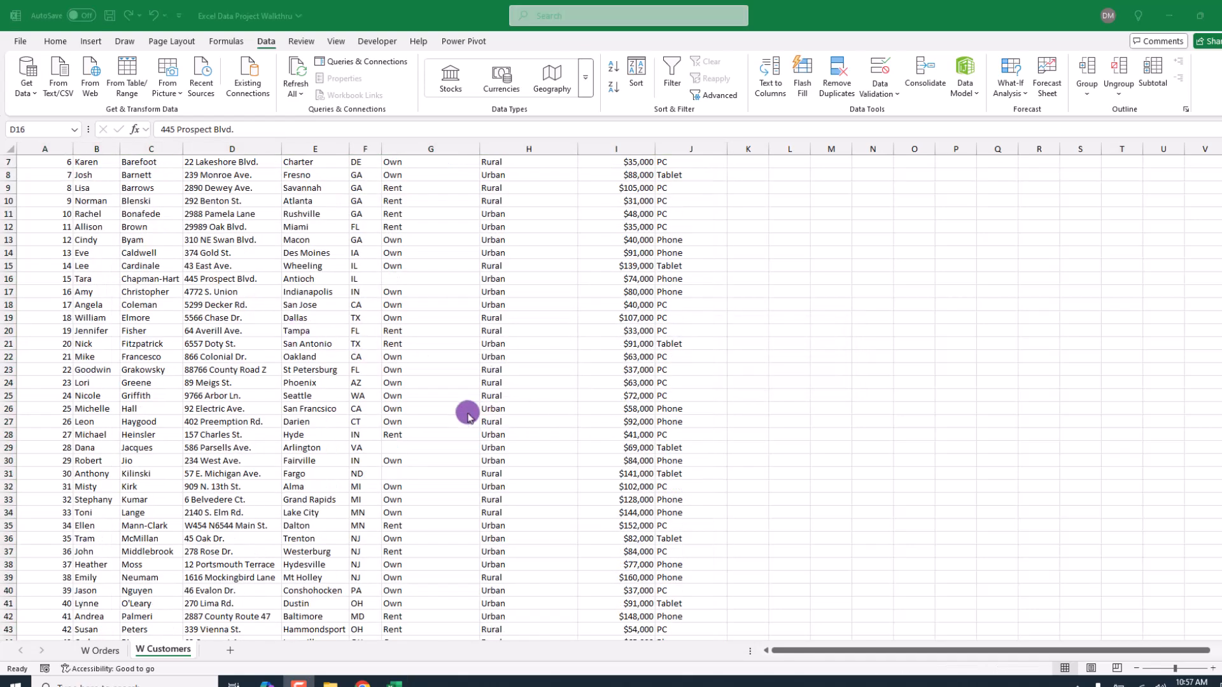
pyautogui.scroll(2, 465, 413)
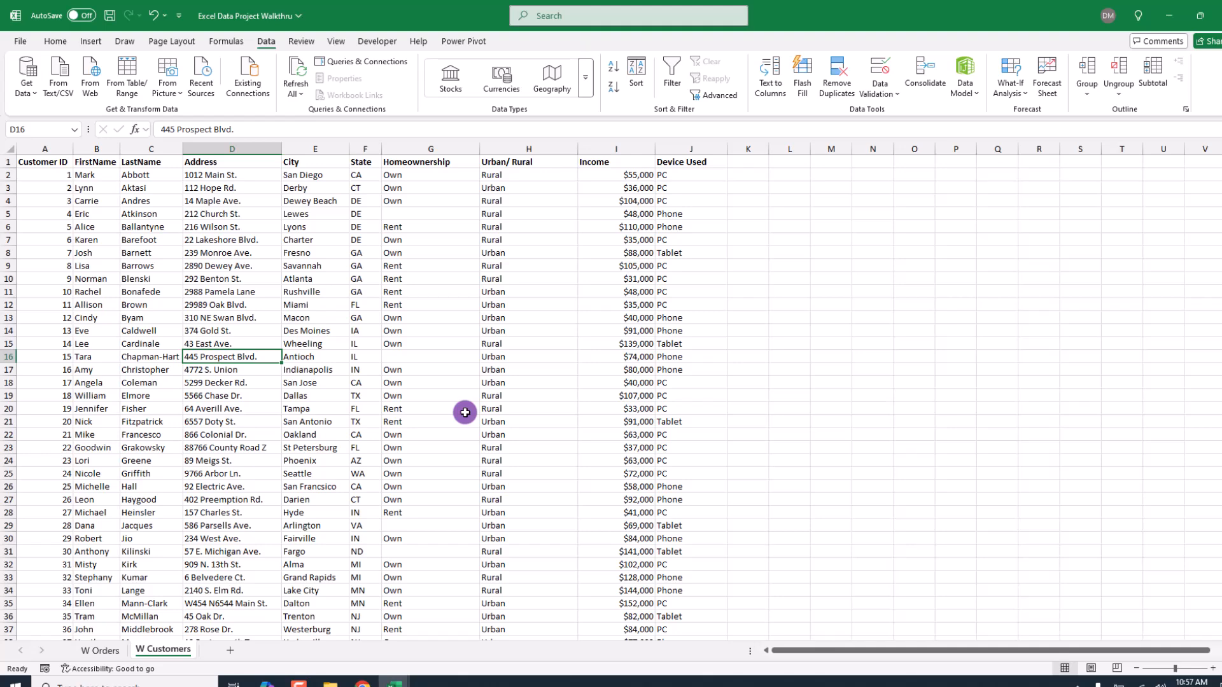
pyautogui.click(428, 177)
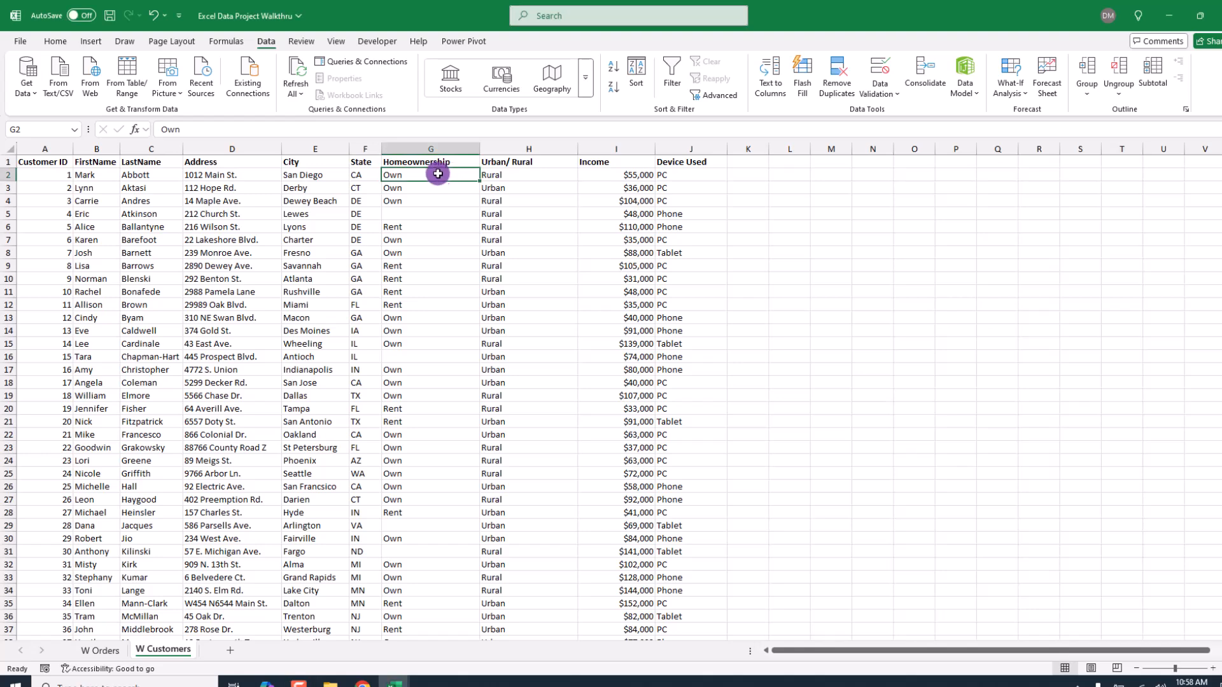
pyautogui.moveTo(436, 173); pyautogui.dragTo(400, 637)
pyautogui.click(423, 171)
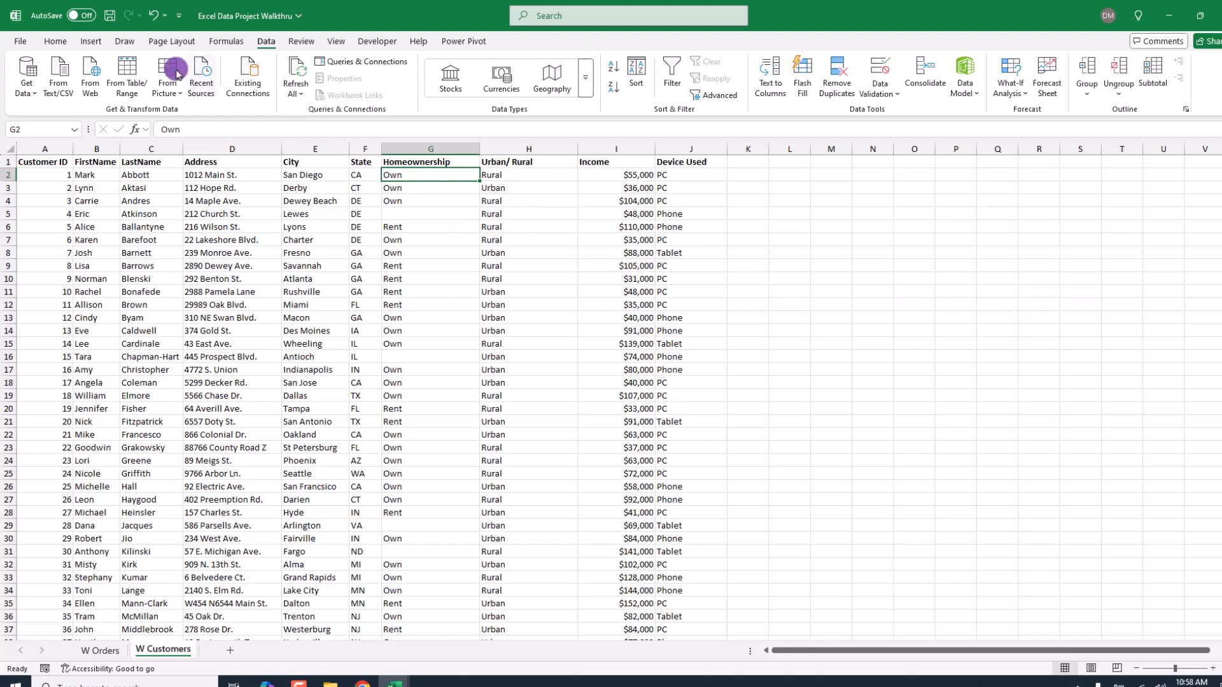
pyautogui.click(56, 42)
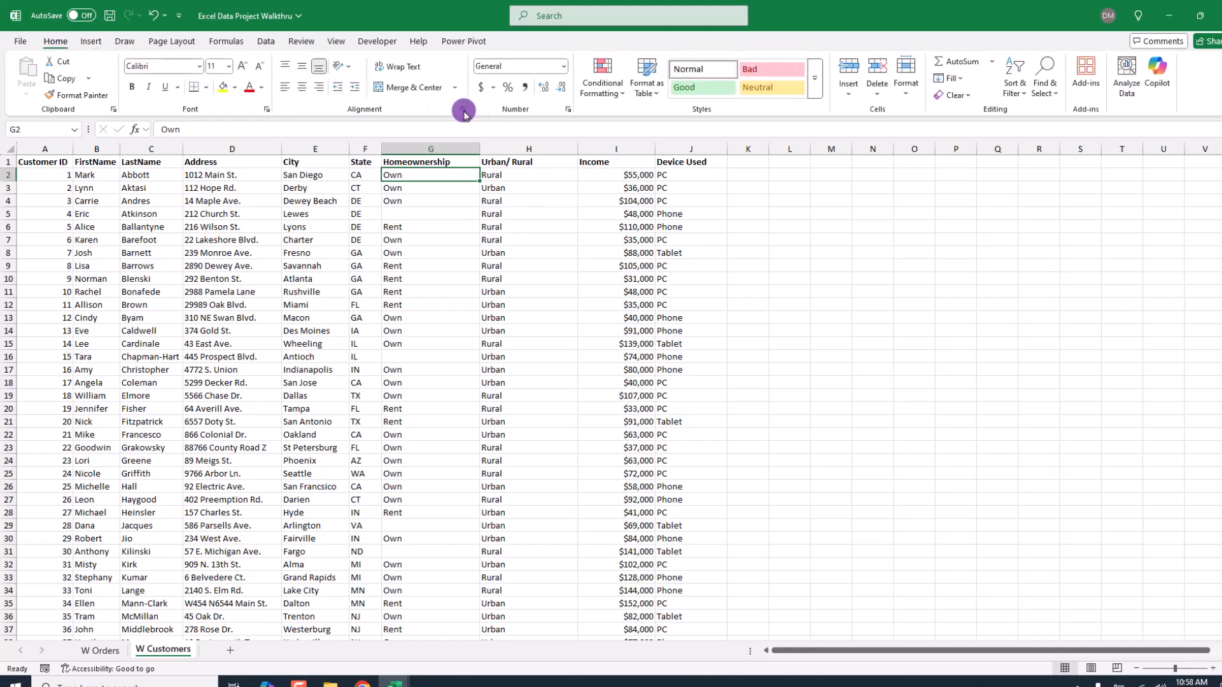
pyautogui.click(1047, 96)
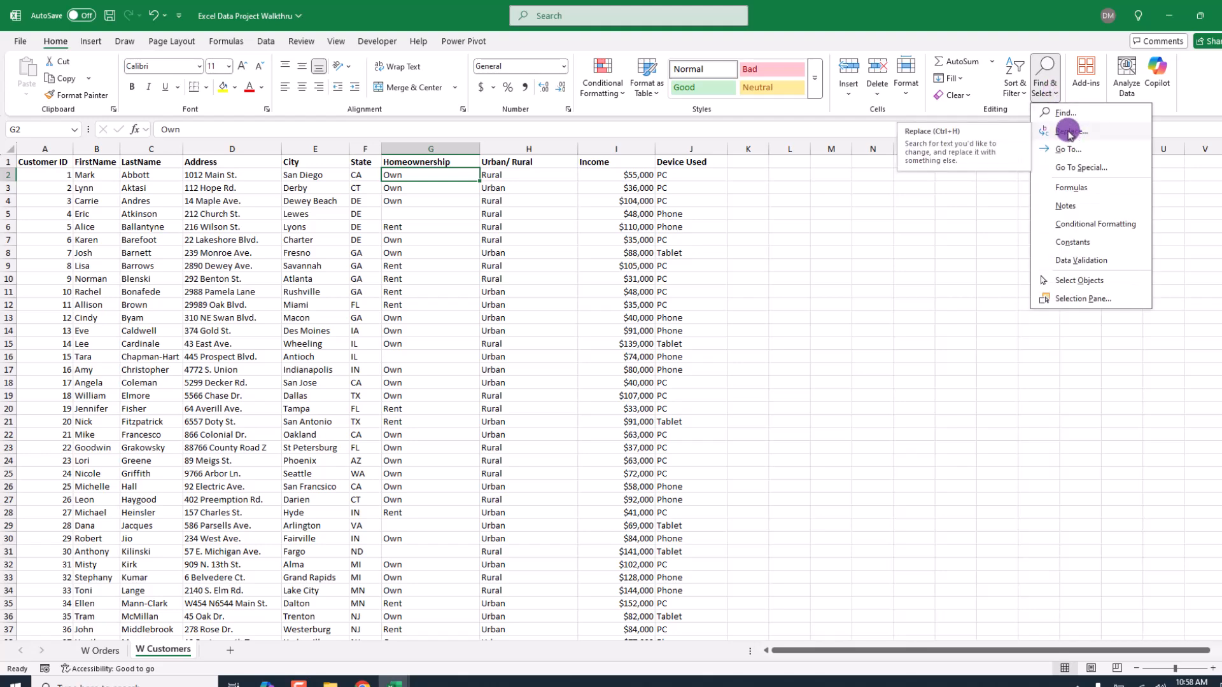
pyautogui.click(1064, 114)
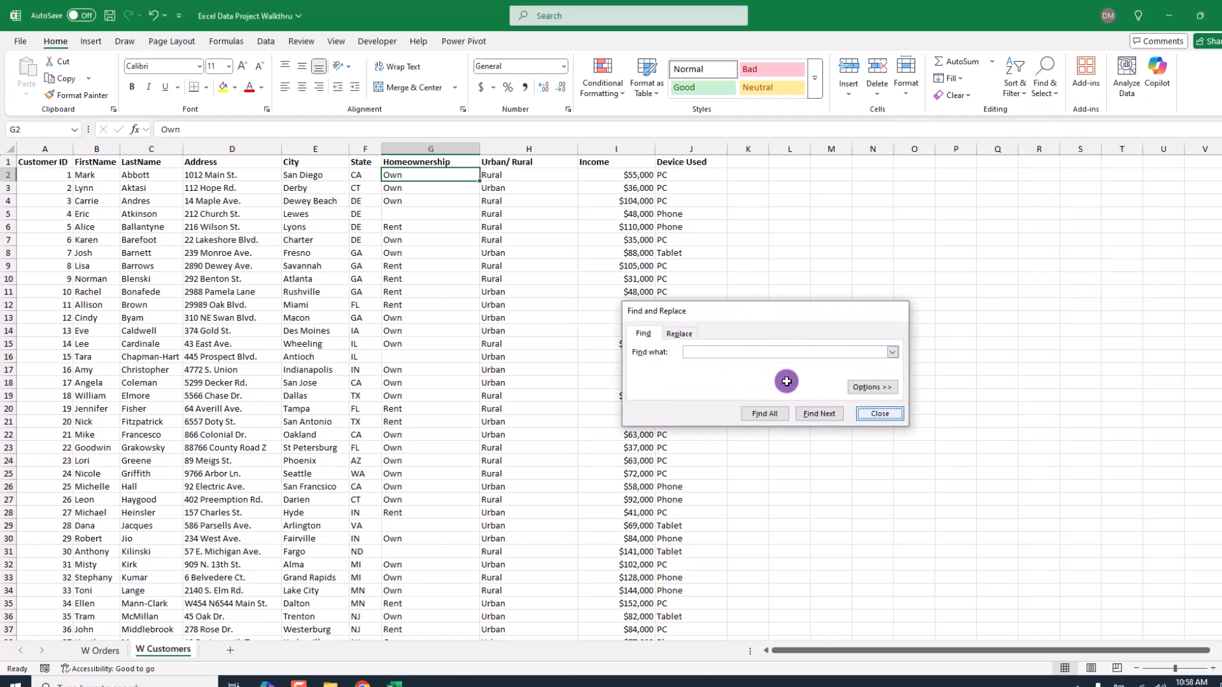
pyautogui.click(879, 413)
# - Replace all blank entries in the Homeownership column of W Customers with Undisclosed
pyautogui.moveTo(455, 162); pyautogui.dragTo(416, 599)
pyautogui.scroll(9, 420, 411)
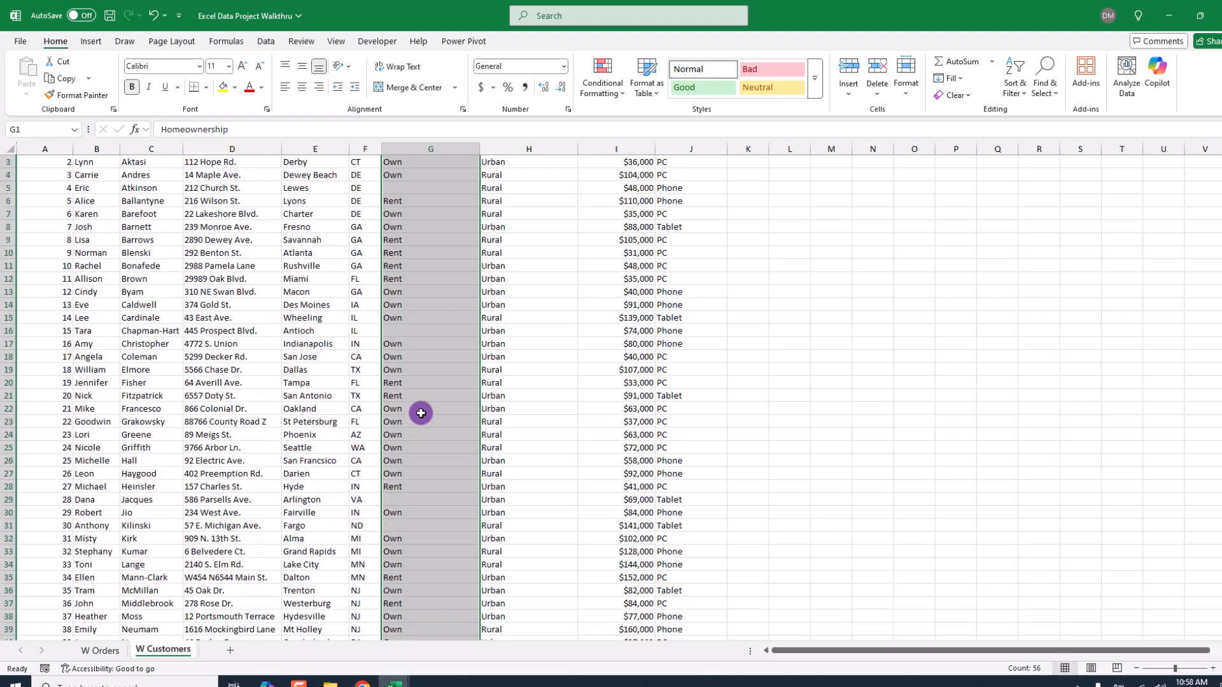
pyautogui.click(1046, 86)
pyautogui.click(1061, 134)
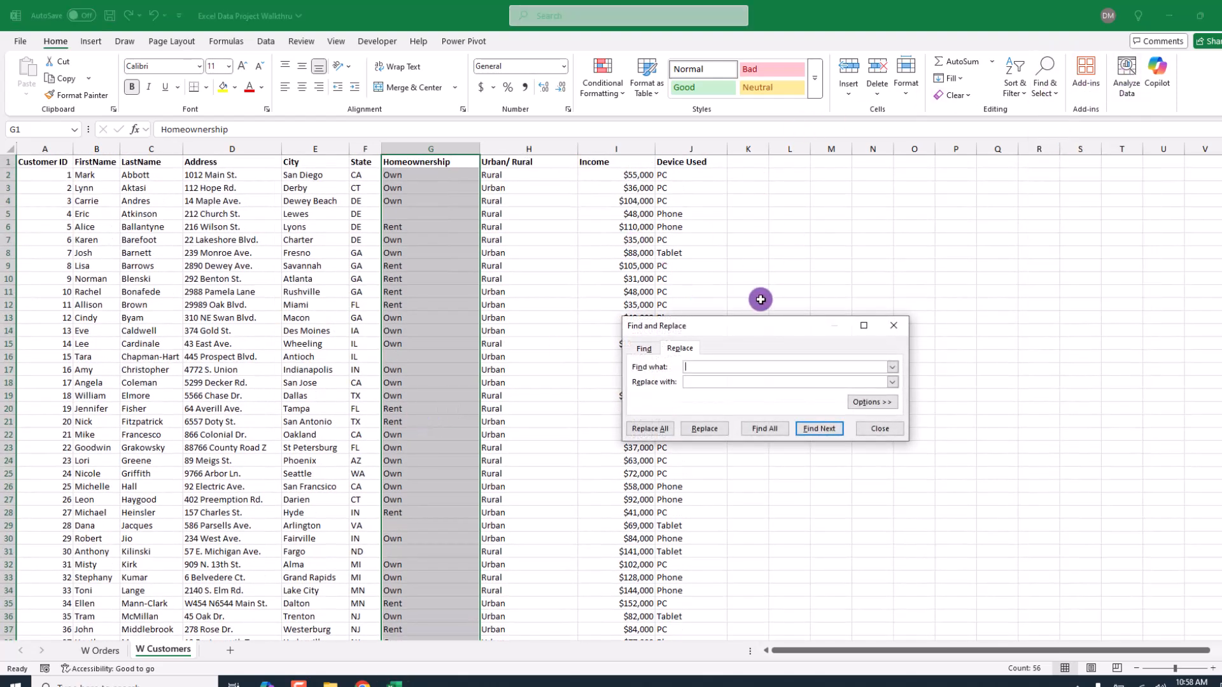
pyautogui.click(688, 384)
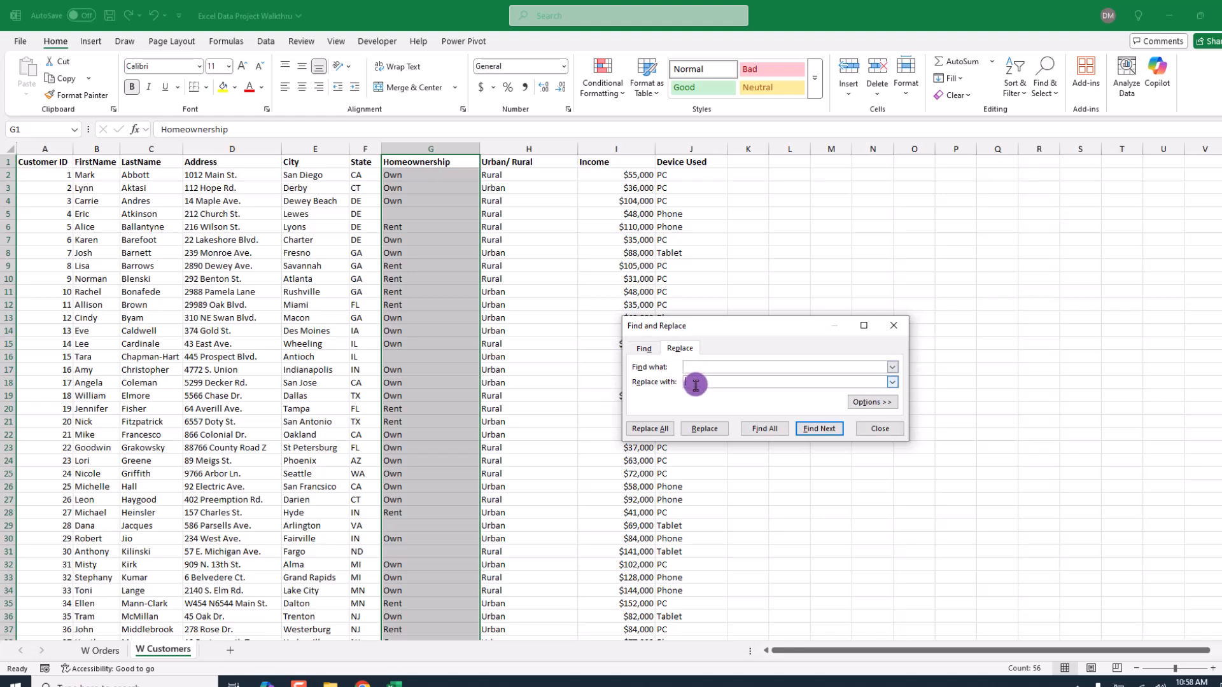
pyautogui.write('Undis')
pyautogui.write('closed')
pyautogui.click(655, 431)
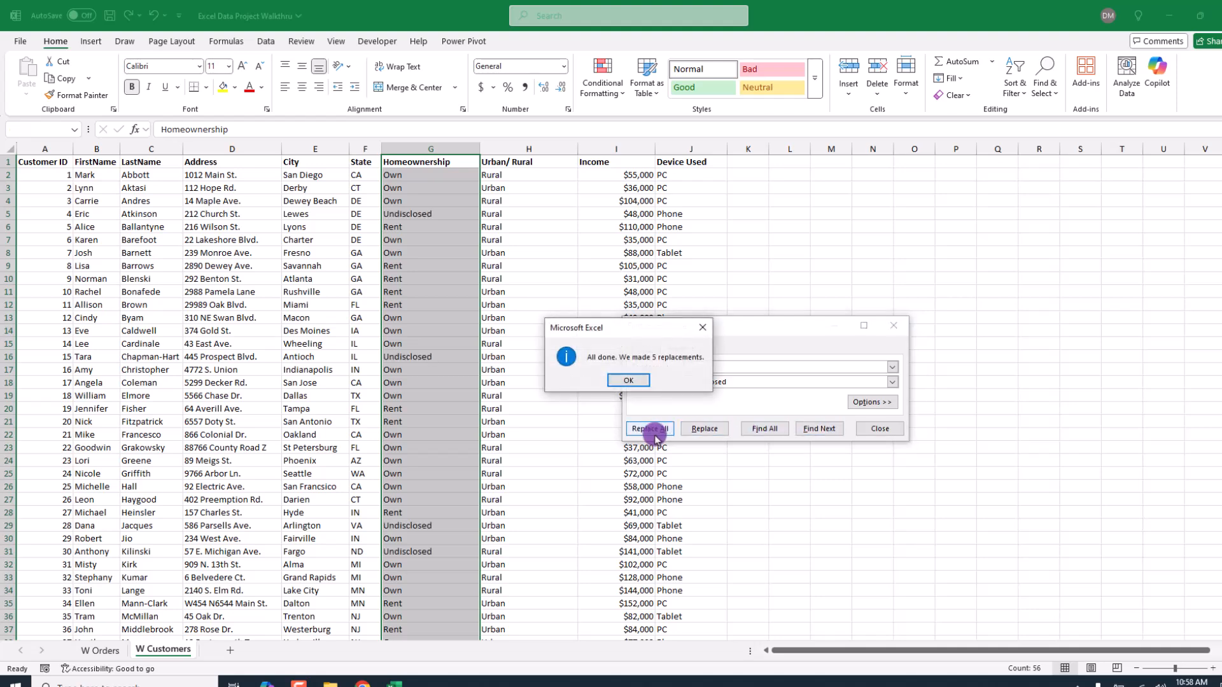
pyautogui.click(609, 377)
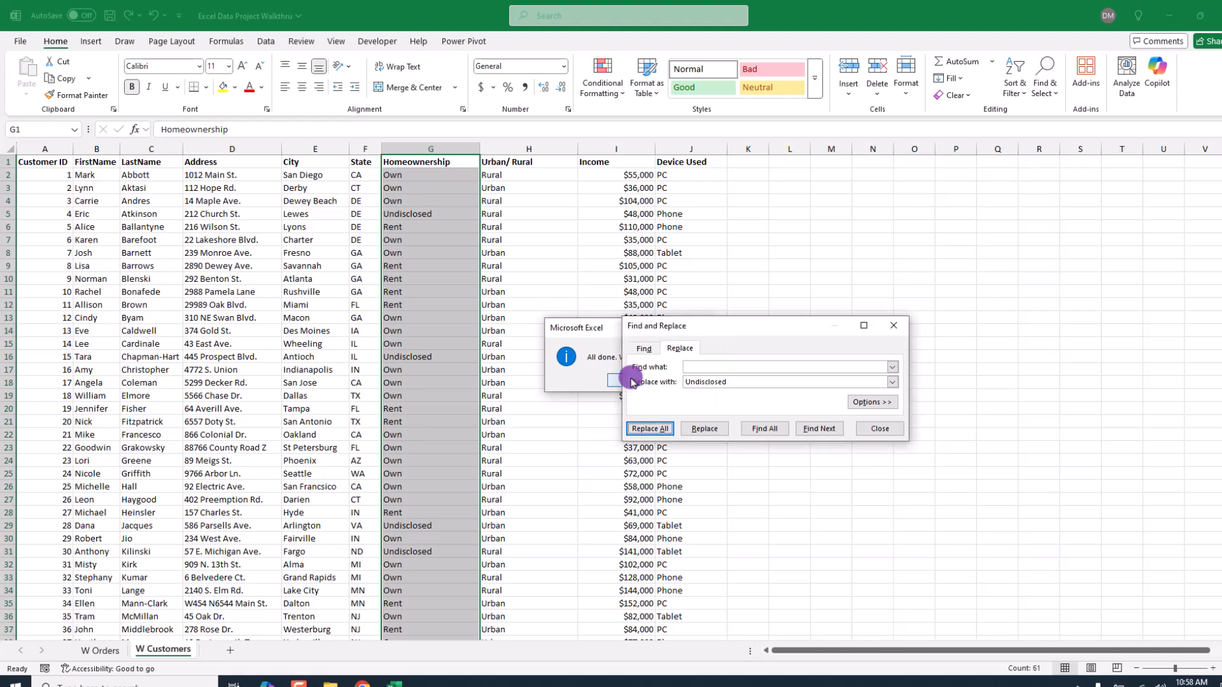
pyautogui.click(880, 429)
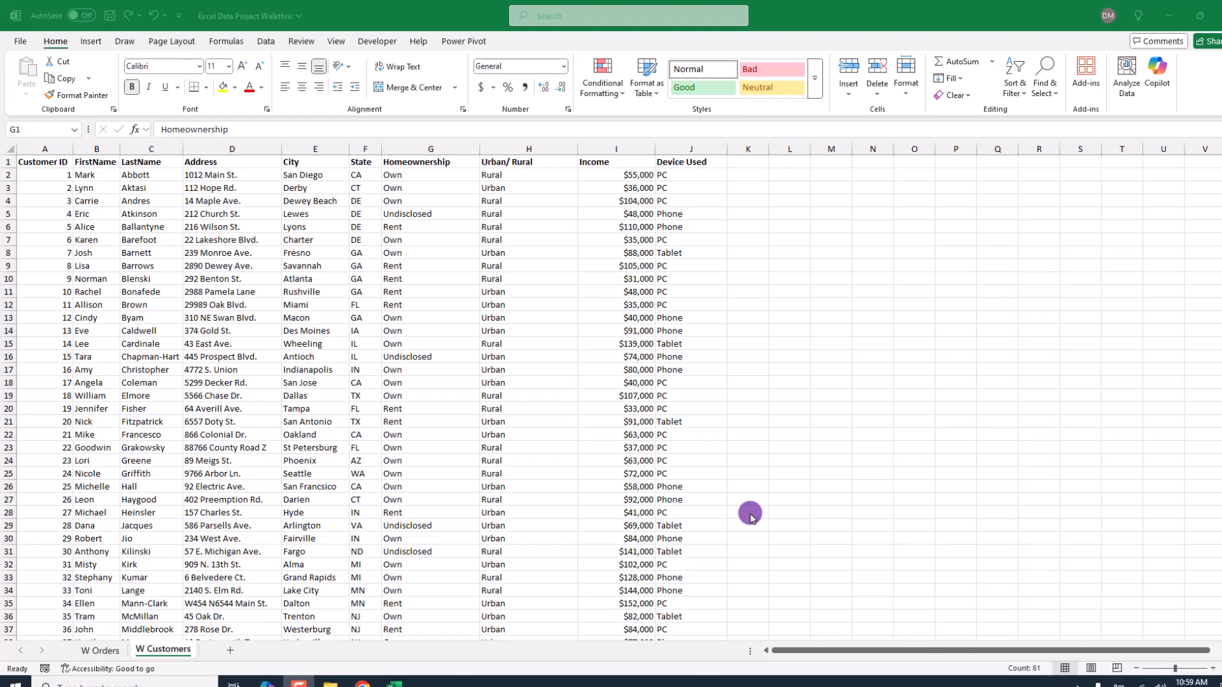
# - Insert a new column between Income and Device Used and give it the header Tier
pyautogui.click(622, 147)
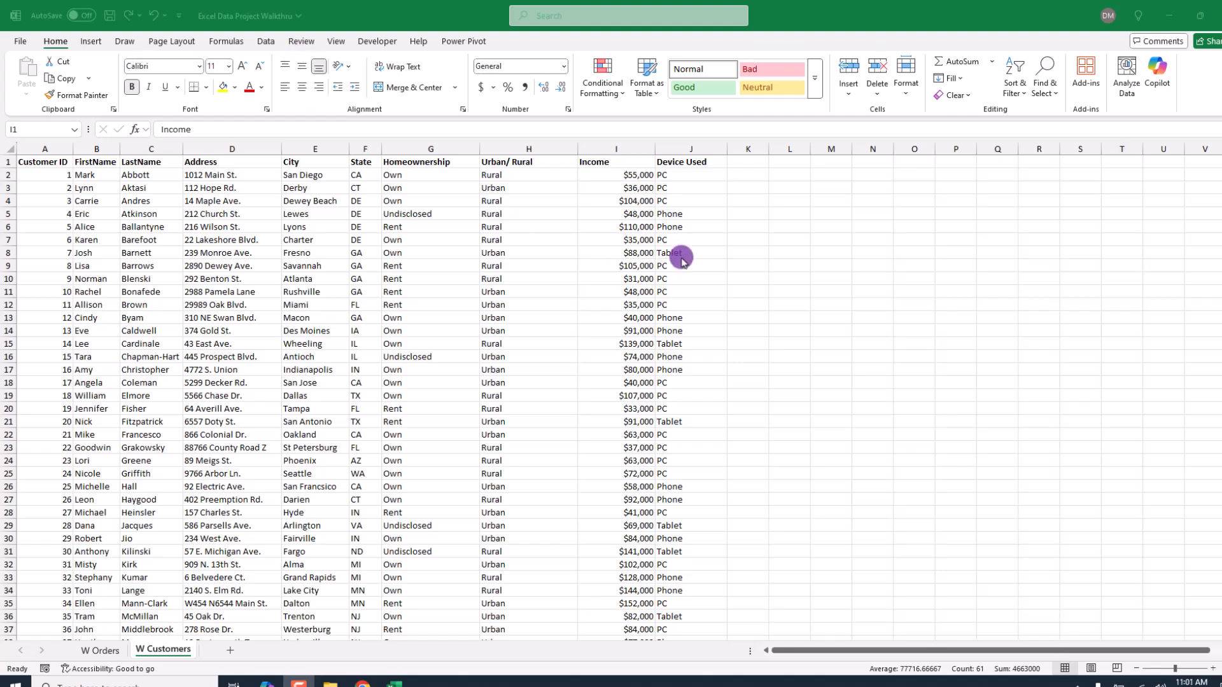
pyautogui.click(700, 175)
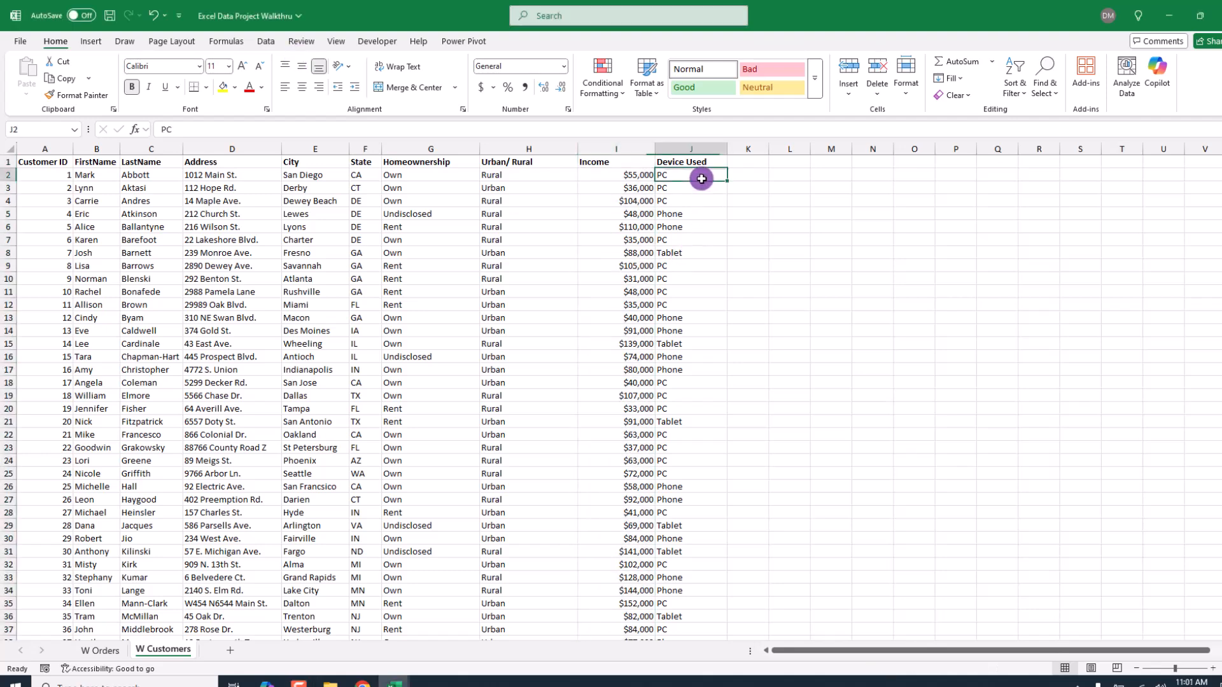
pyautogui.rightClick(694, 143)
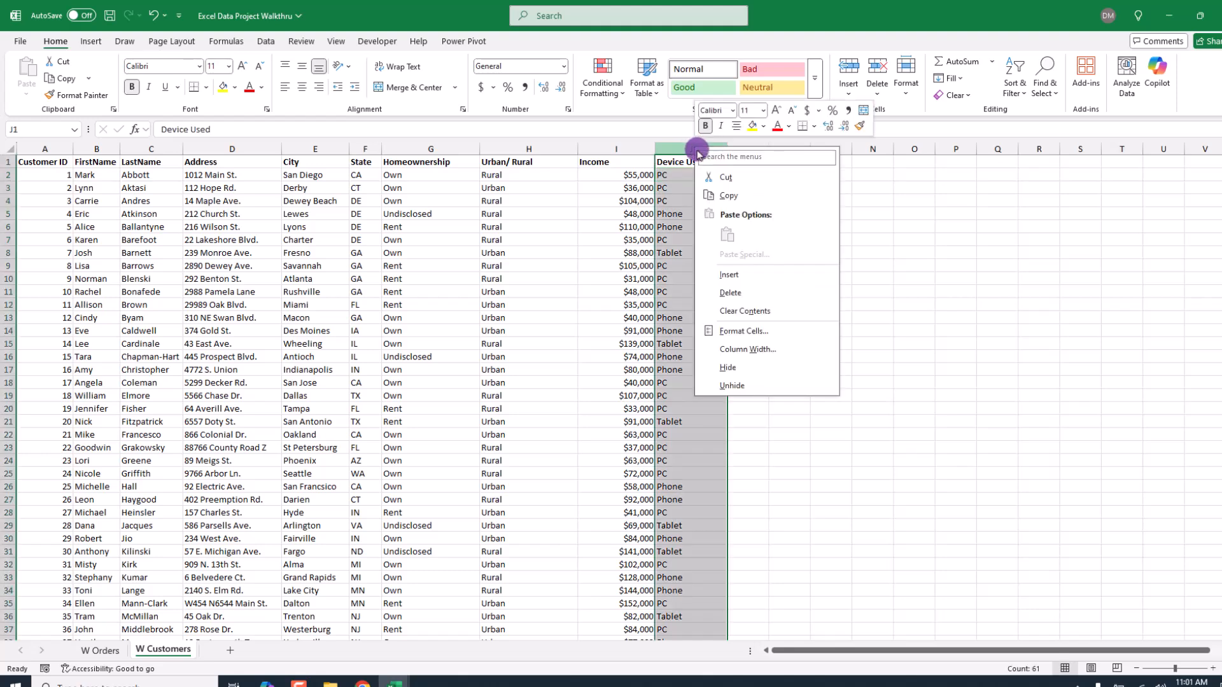
pyautogui.click(732, 271)
pyautogui.click(685, 162)
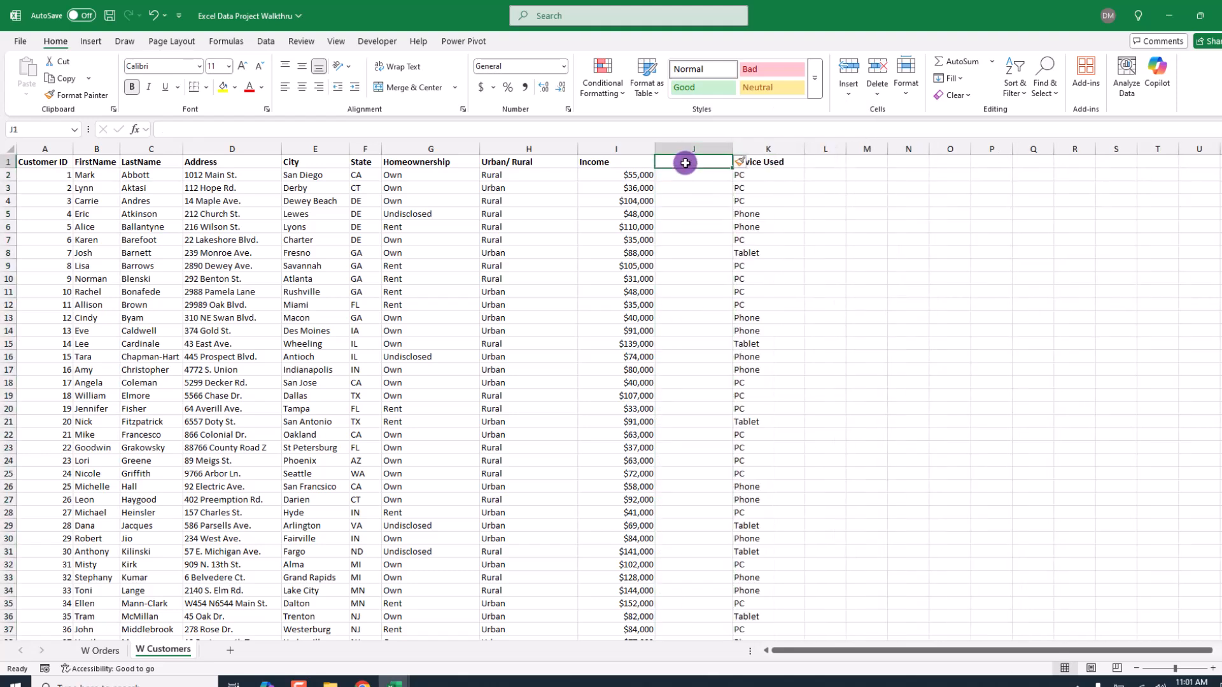
pyautogui.write('Tier')
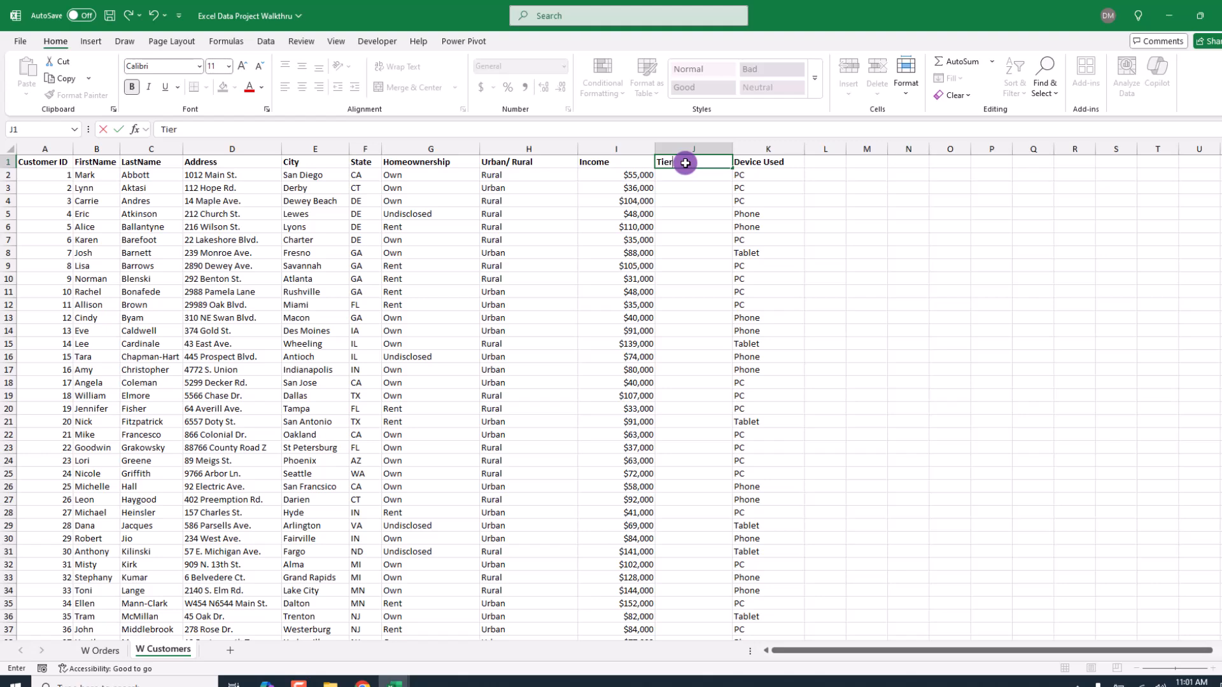
pyautogui.click(691, 176)
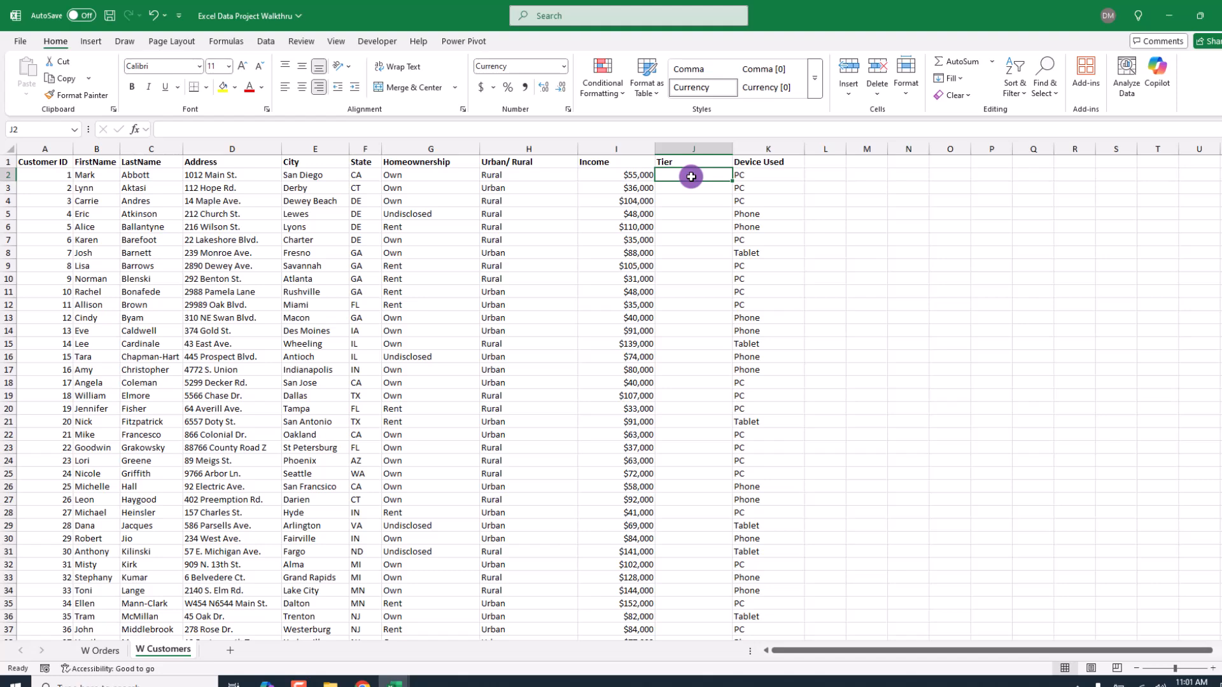
# - Find the IFS function and insert it in cell J2, the first data cell under Tier
pyautogui.click(305, 53)
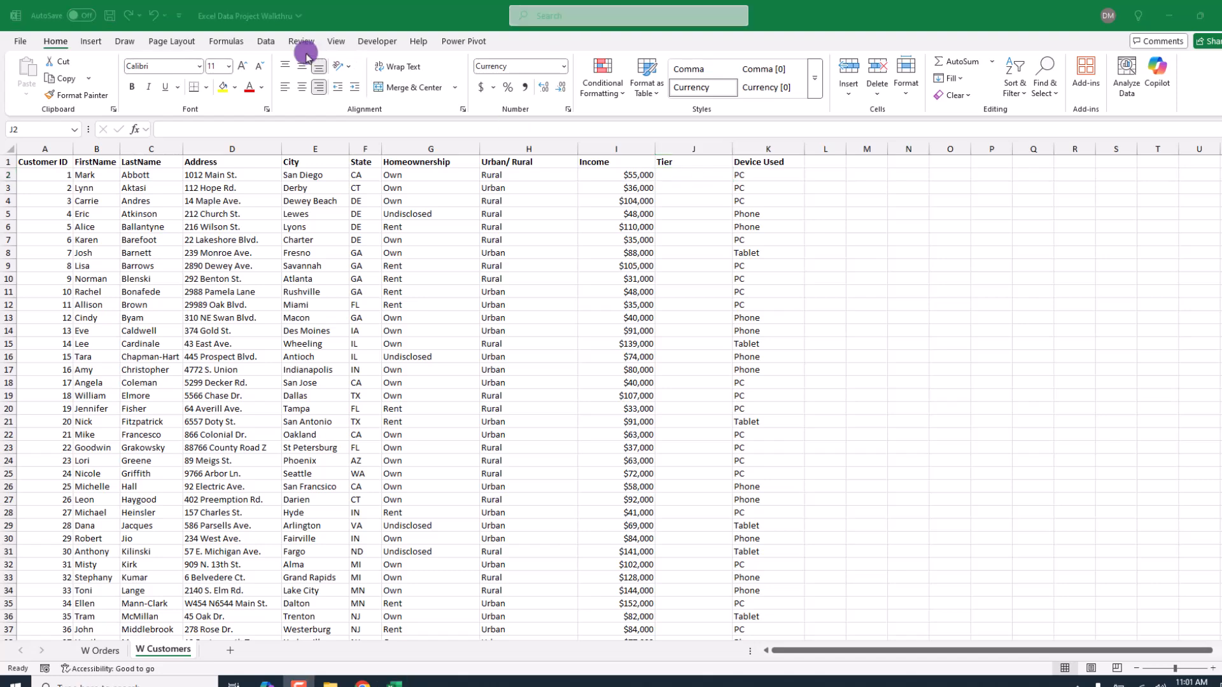
pyautogui.click(699, 177)
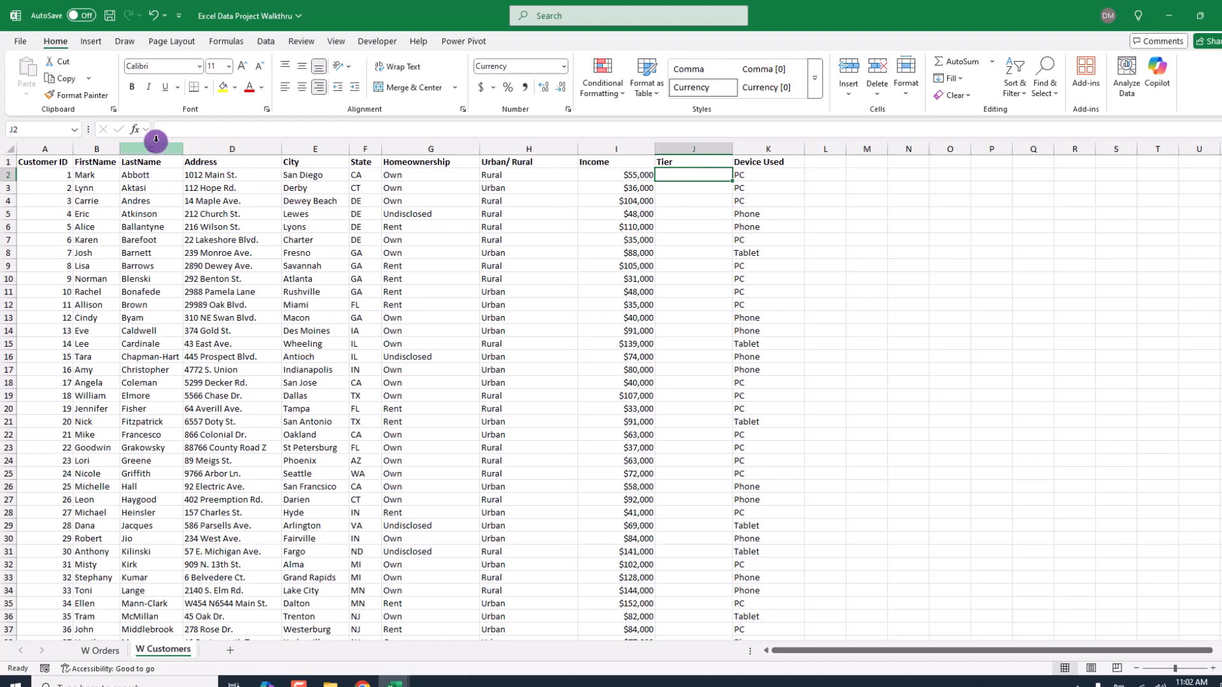
pyautogui.click(135, 131)
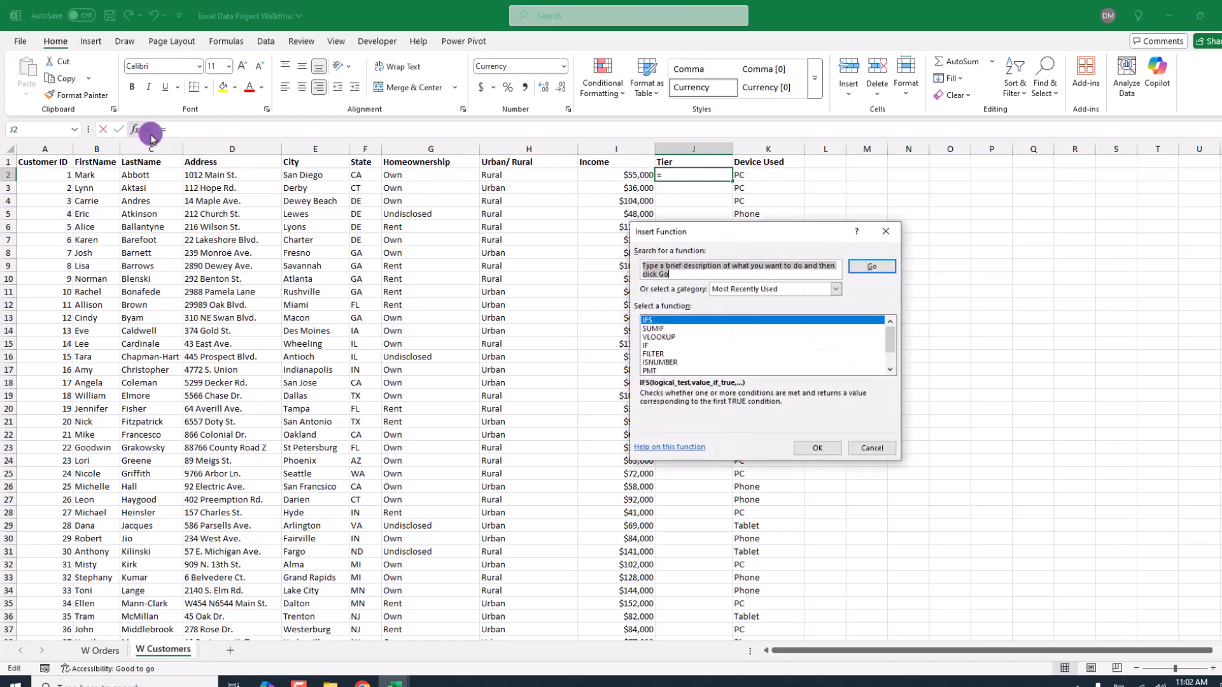
pyautogui.write('IFS')
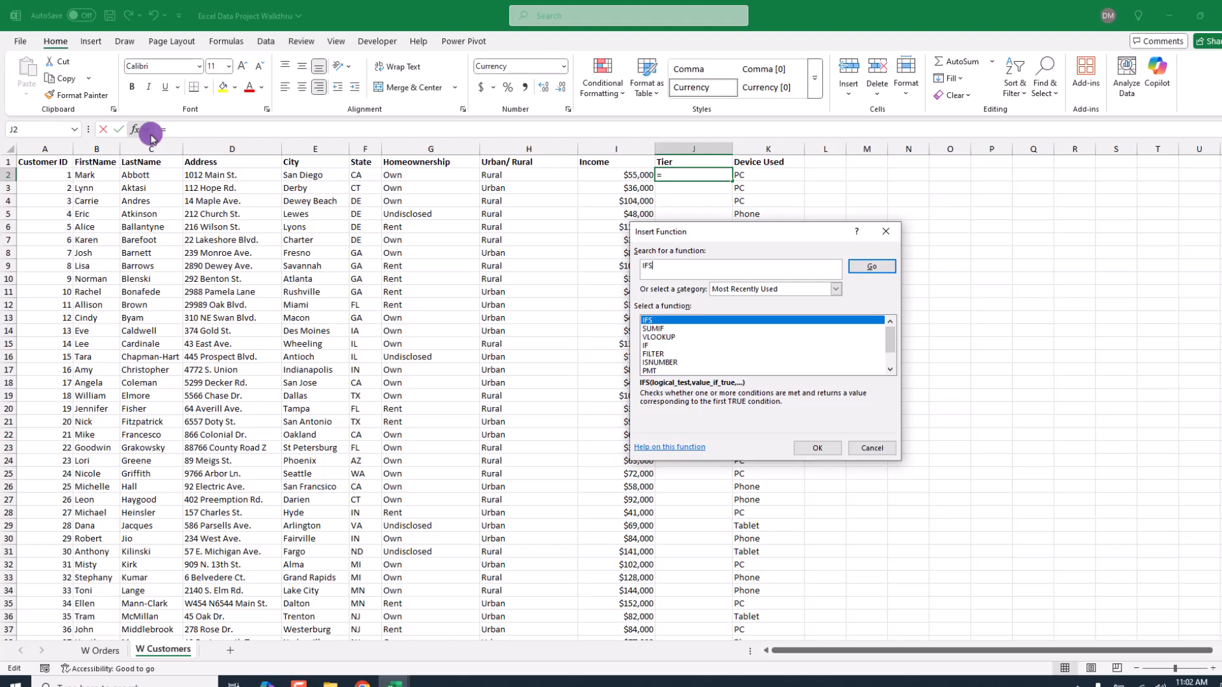
pyautogui.click(888, 261)
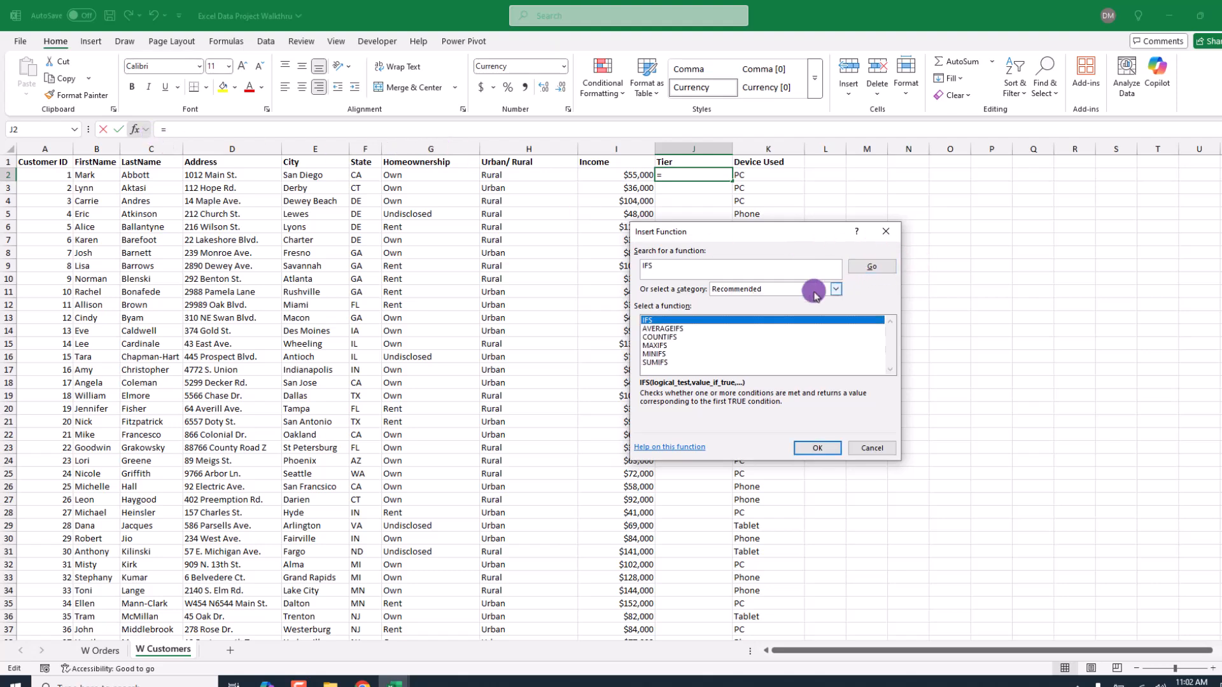
pyautogui.click(644, 320)
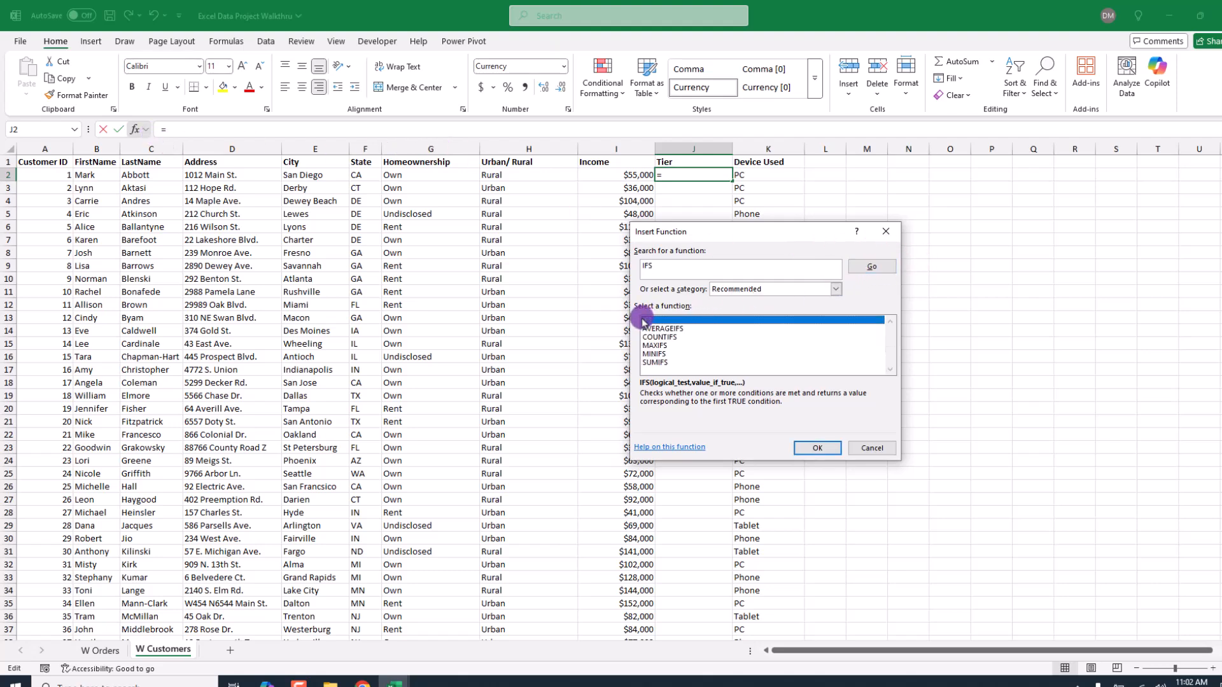
pyautogui.click(813, 449)
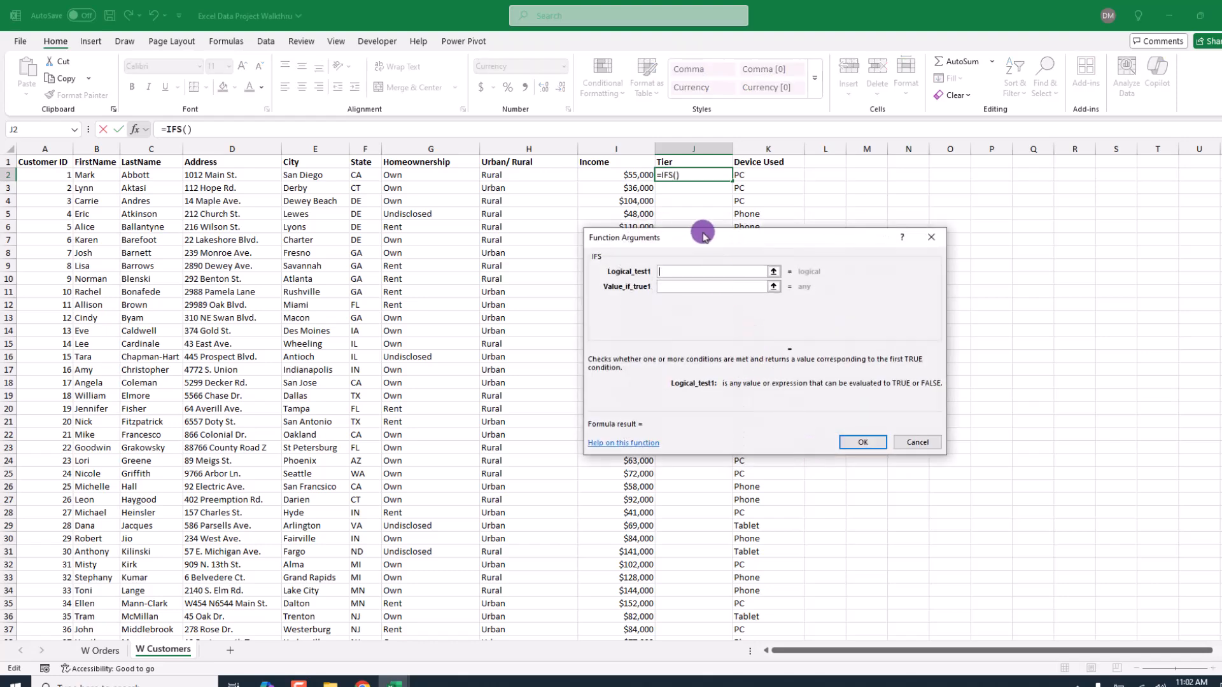
# - Set the first IFS condition to I2<40000 with the result Low
pyautogui.moveTo(711, 236); pyautogui.dragTo(901, 197)
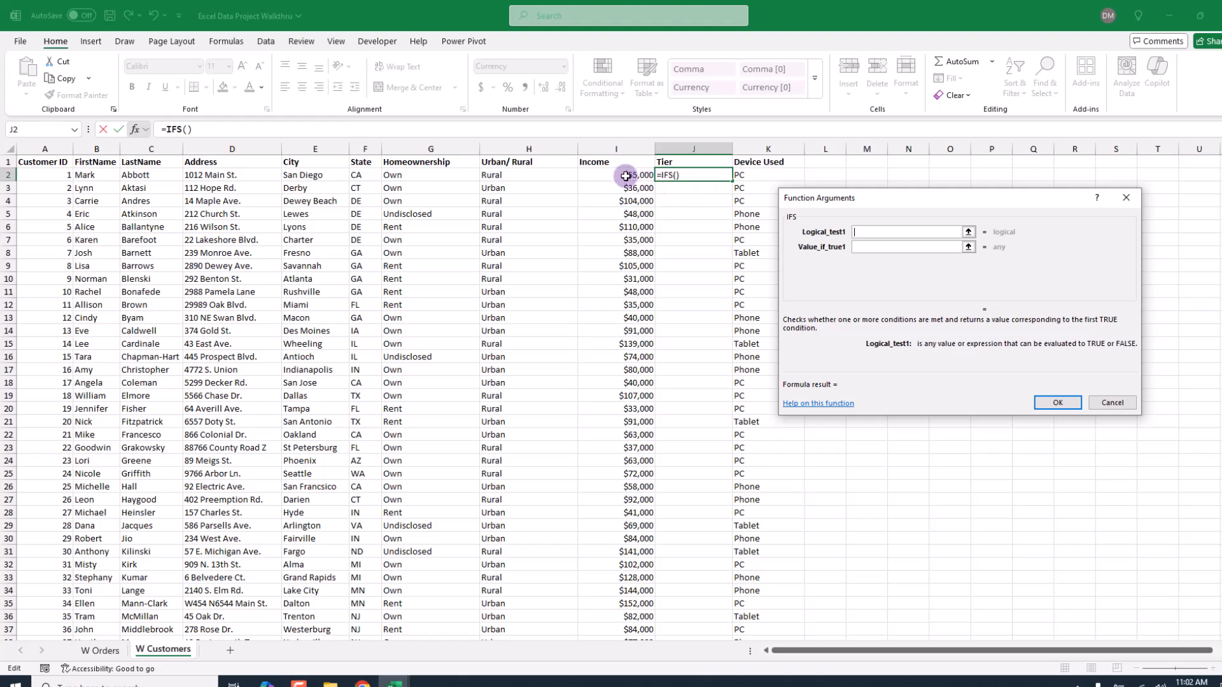
pyautogui.click(626, 177)
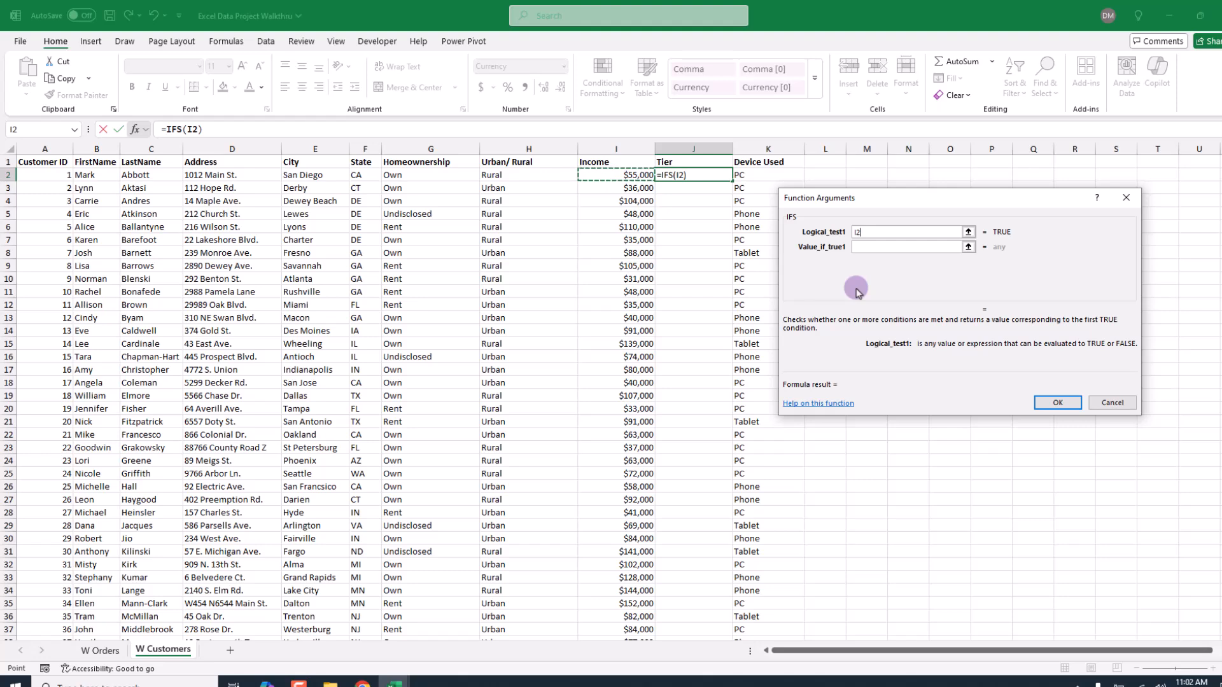
pyautogui.click(868, 233)
pyautogui.write('<')
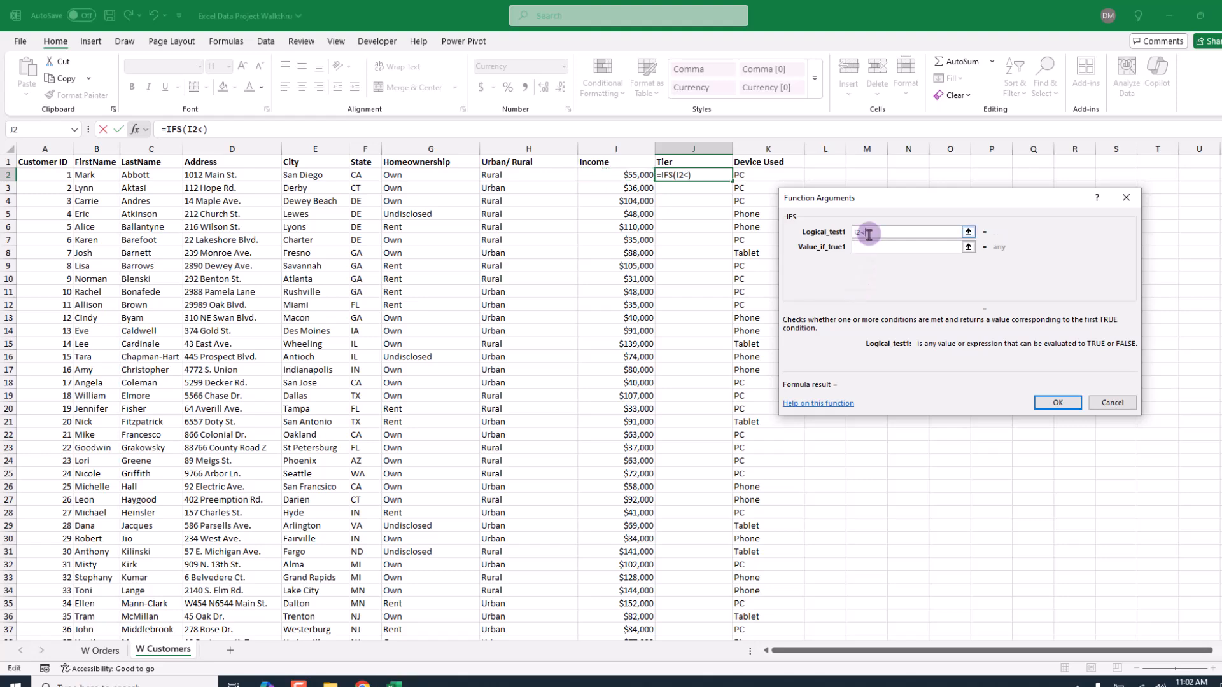
pyautogui.write('40000')
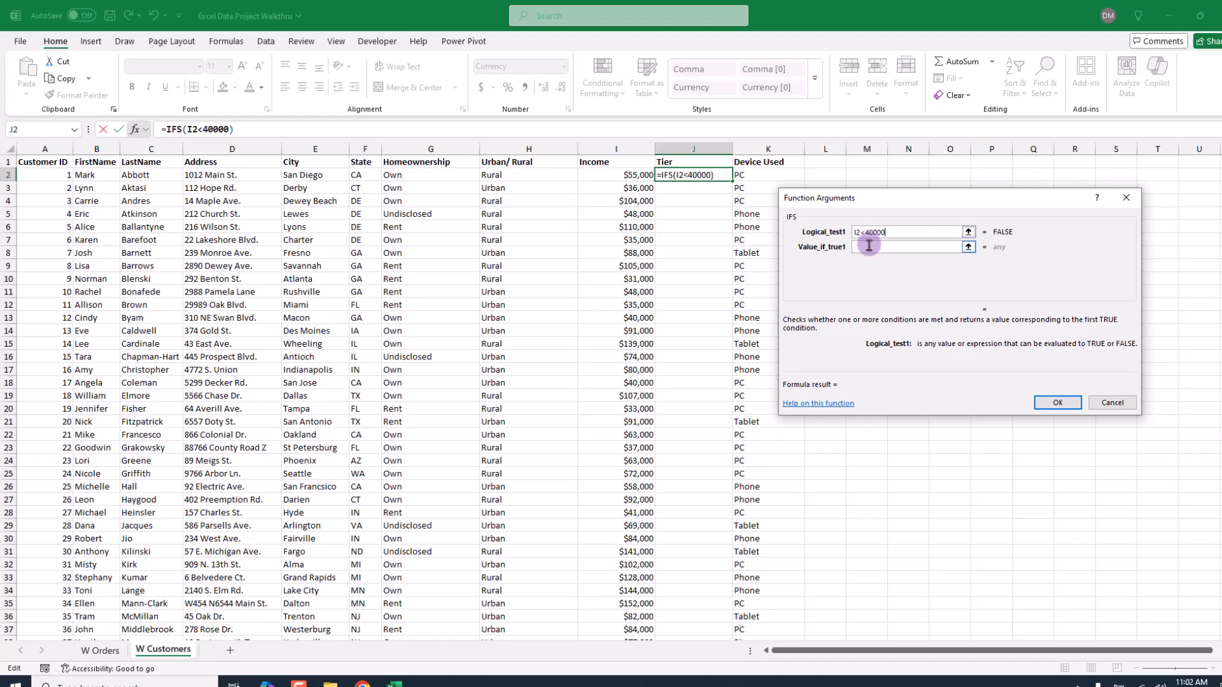
pyautogui.click(869, 246)
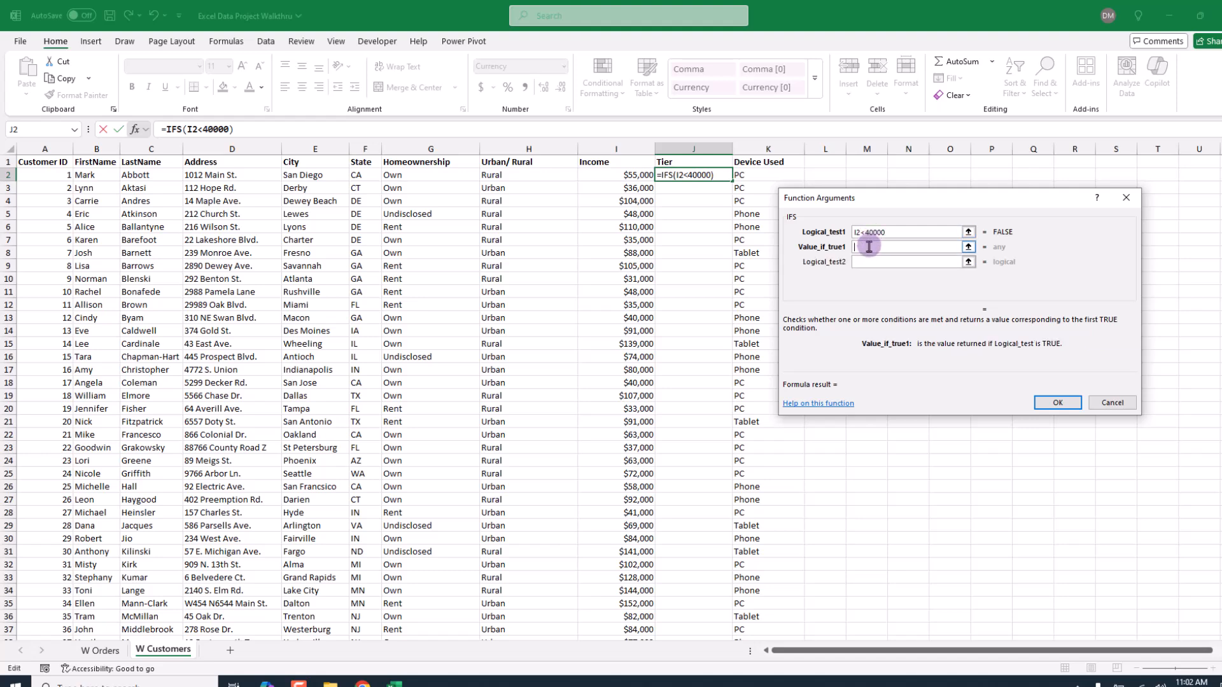
pyautogui.write('Low')
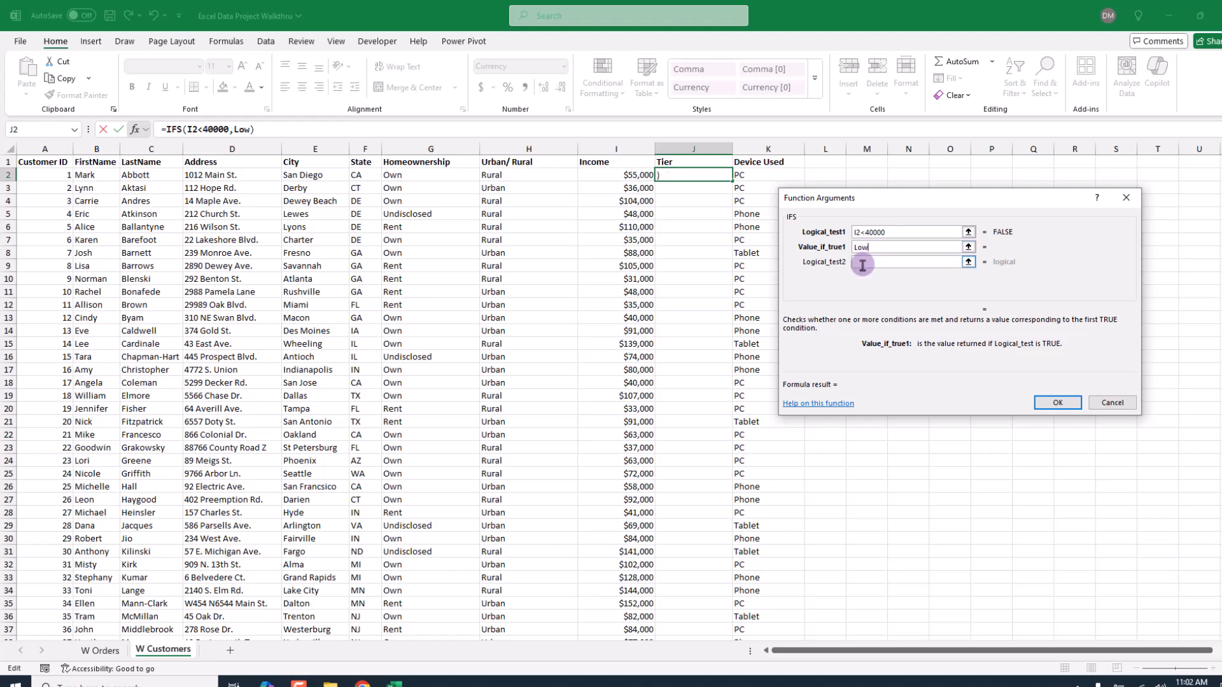
# - Set the second IFS condition to I2<=95000 with the result MIddle
pyautogui.click(862, 265)
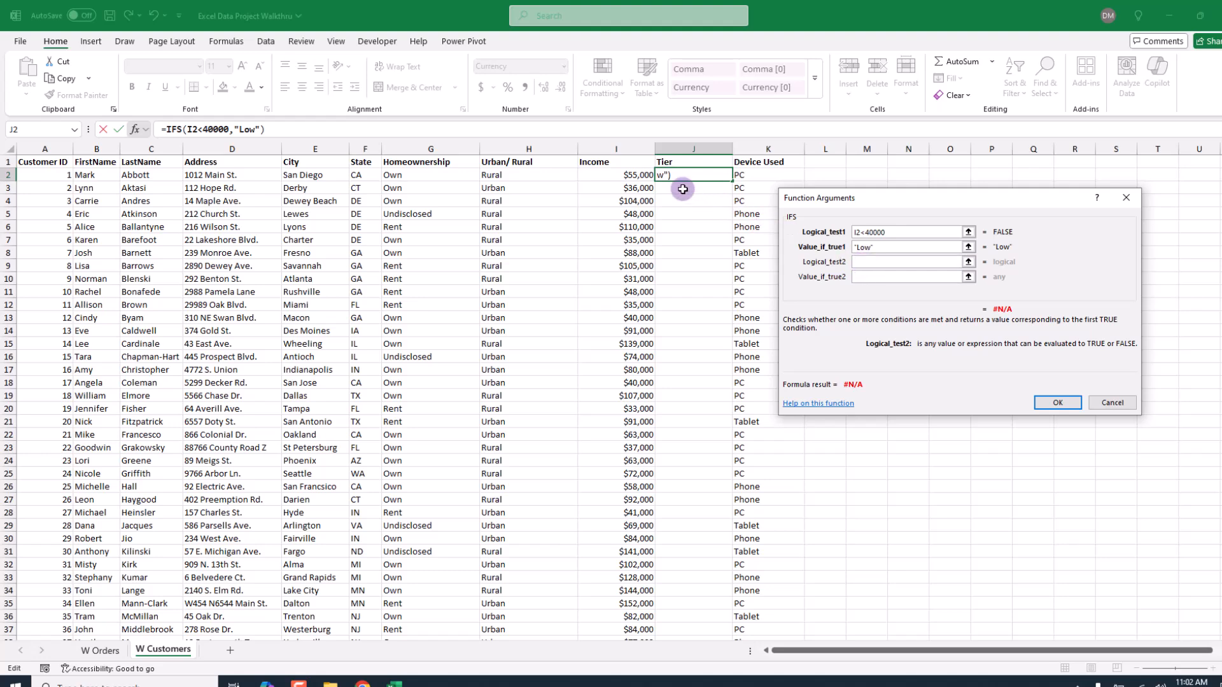
pyautogui.click(636, 173)
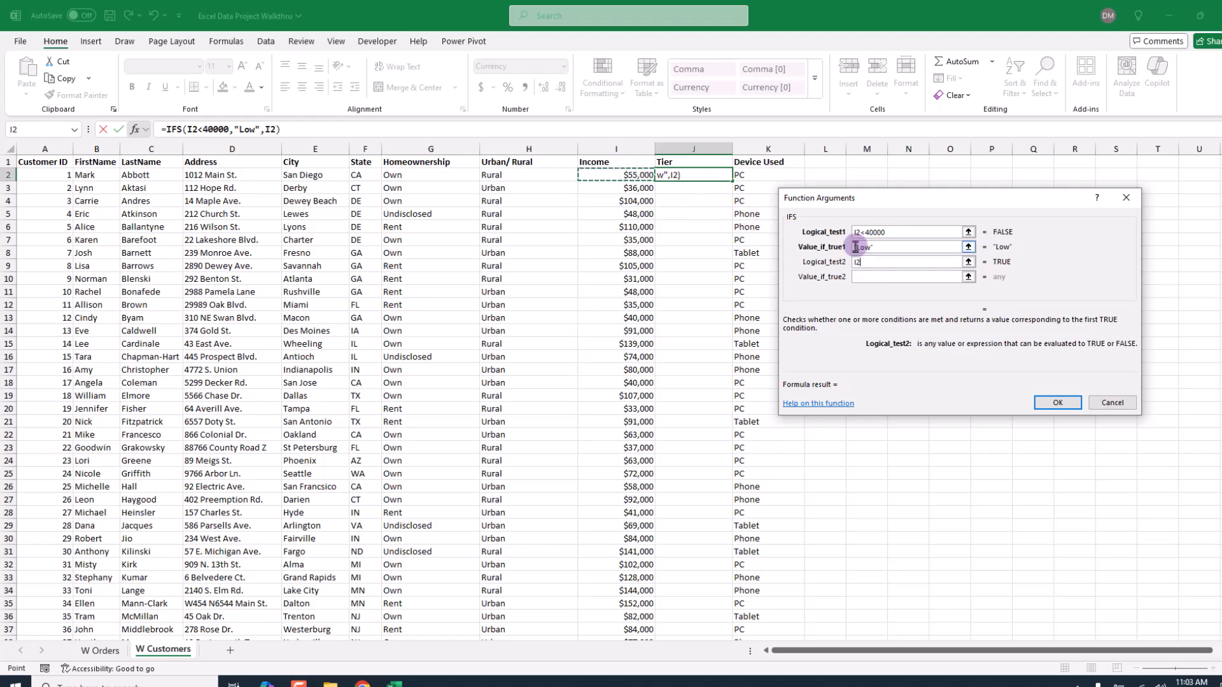
pyautogui.write('<=')
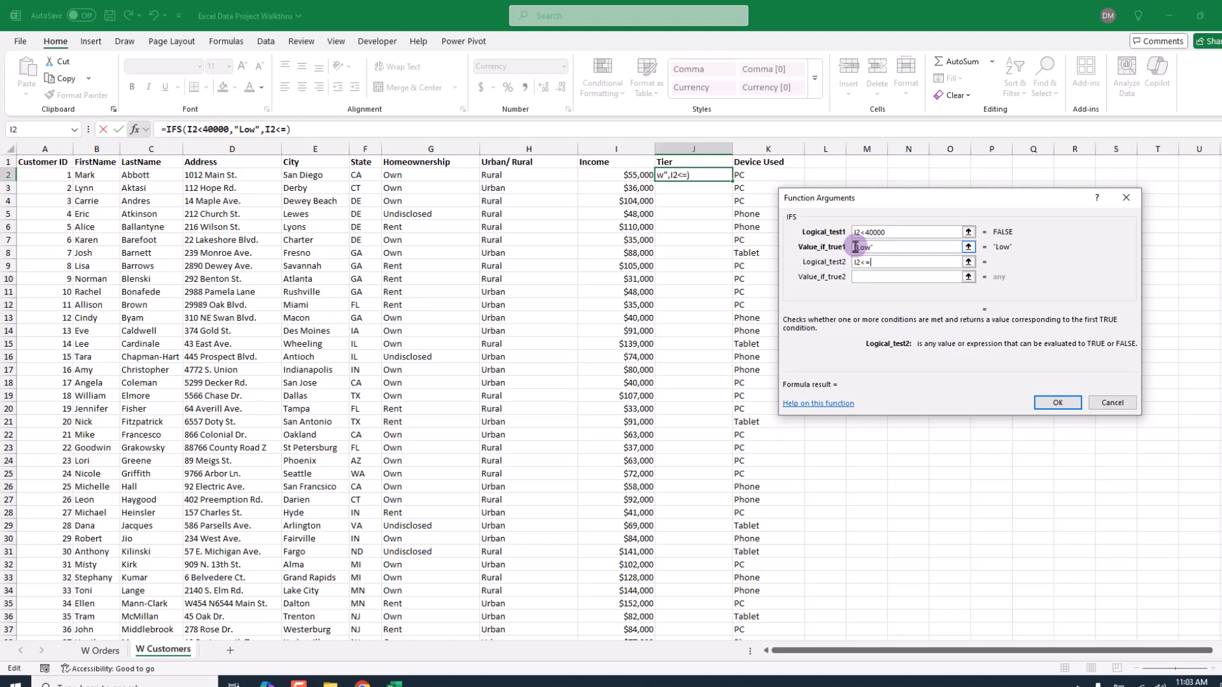
pyautogui.write('95000')
pyautogui.click(876, 278)
pyautogui.write('MIddle')
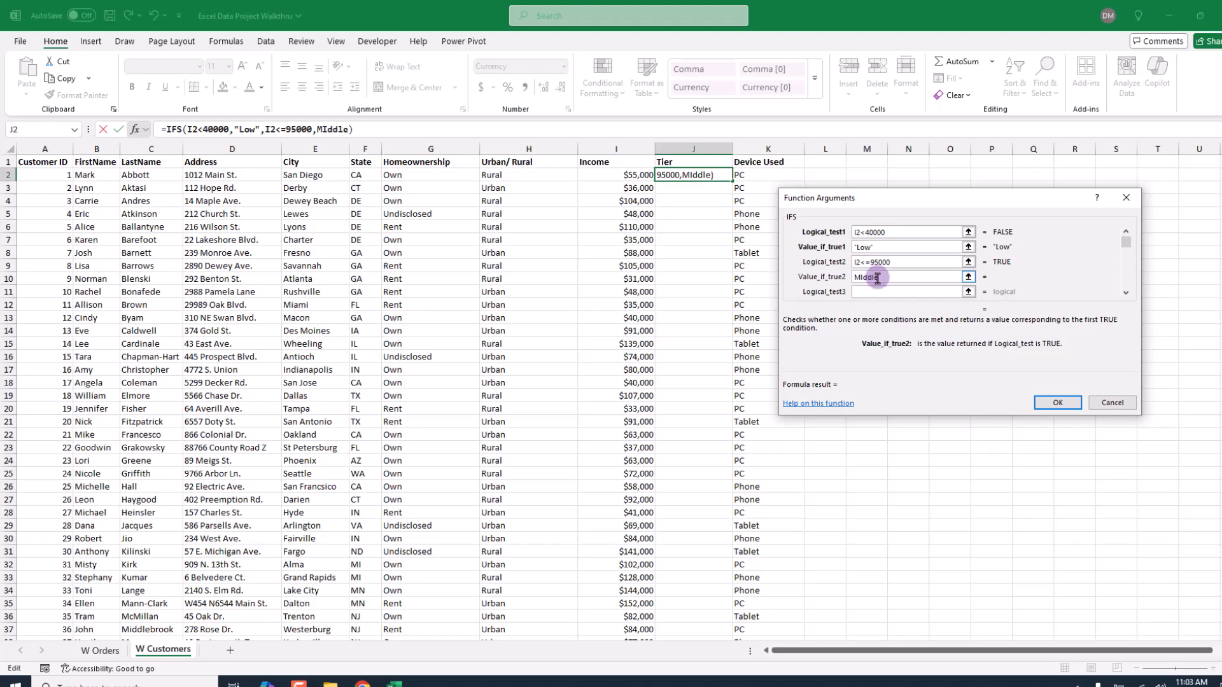
# - Set the third IFS condition to I2>95000 with the result High and complete the formula
pyautogui.click(863, 292)
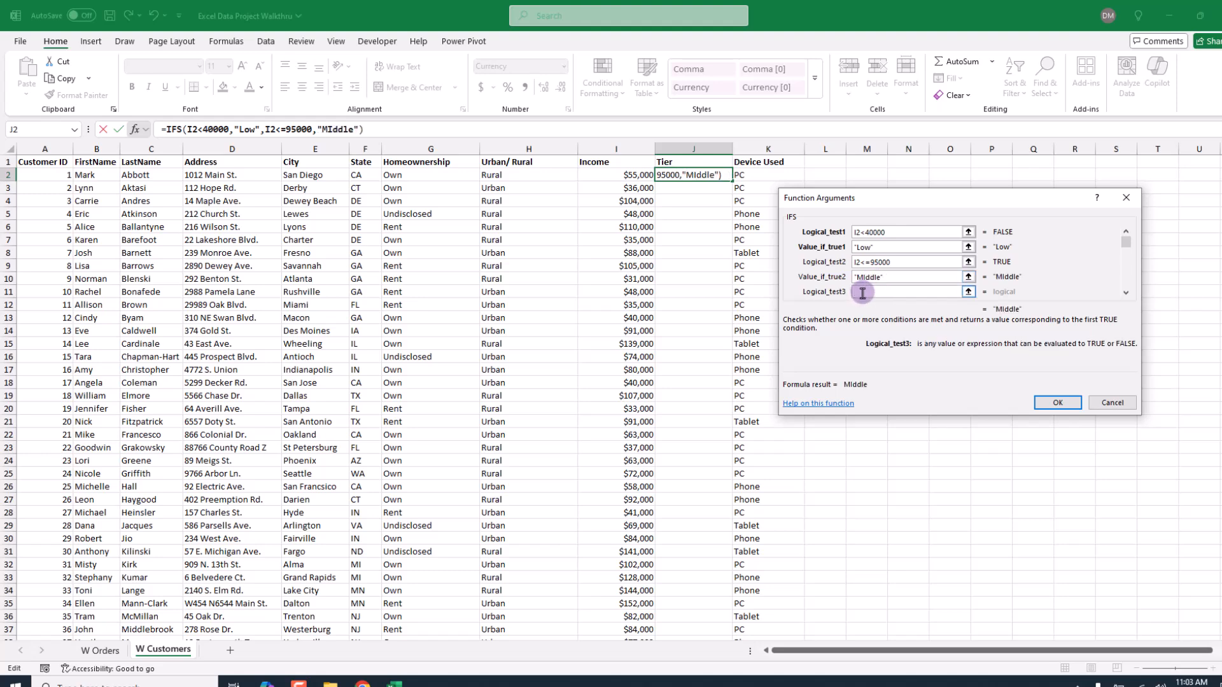
pyautogui.click(639, 175)
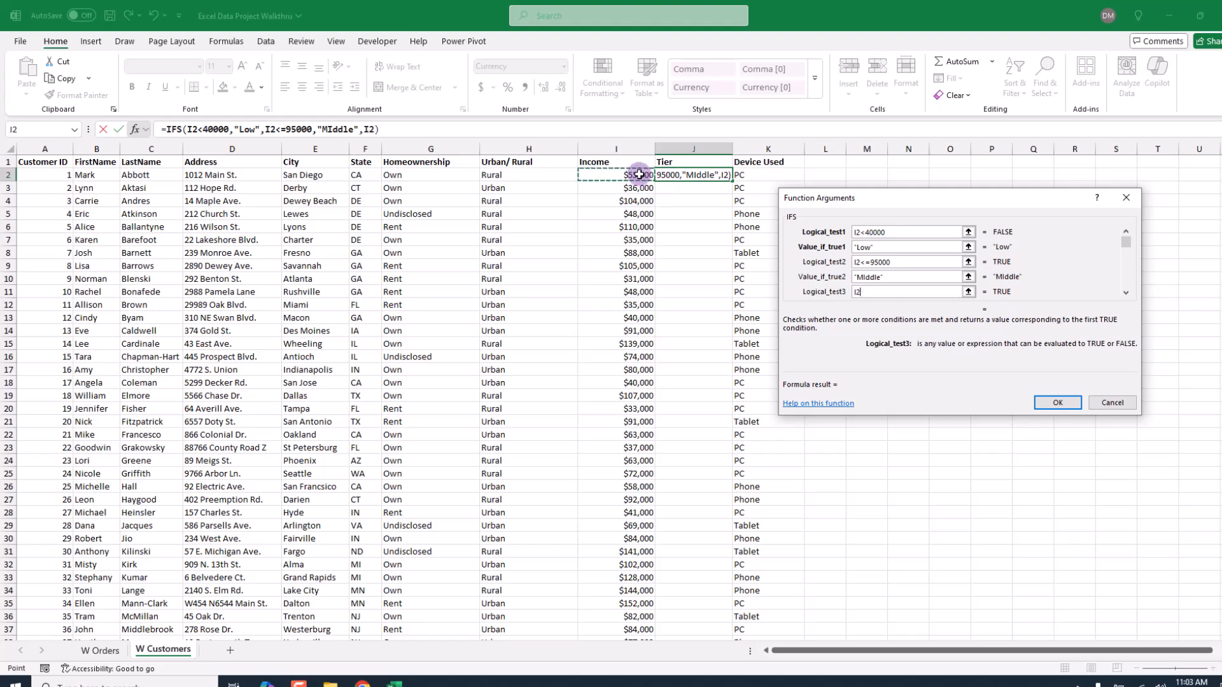
pyautogui.write('>')
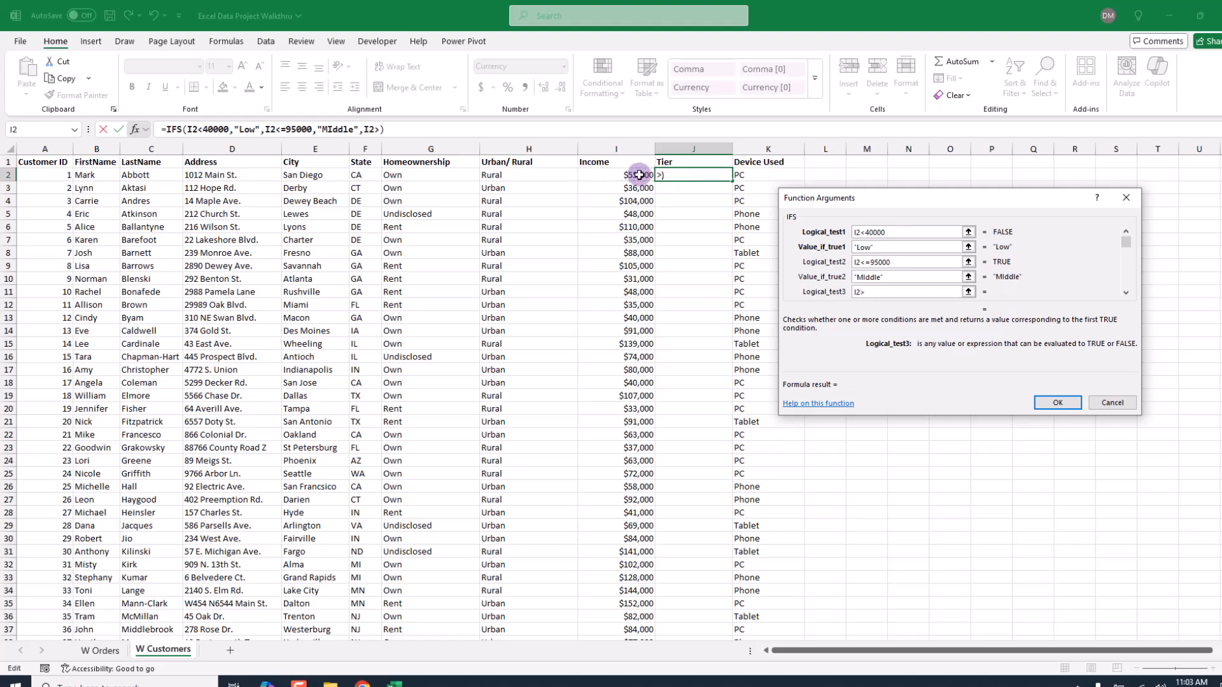
pyautogui.write('95000')
pyautogui.press('Tab')
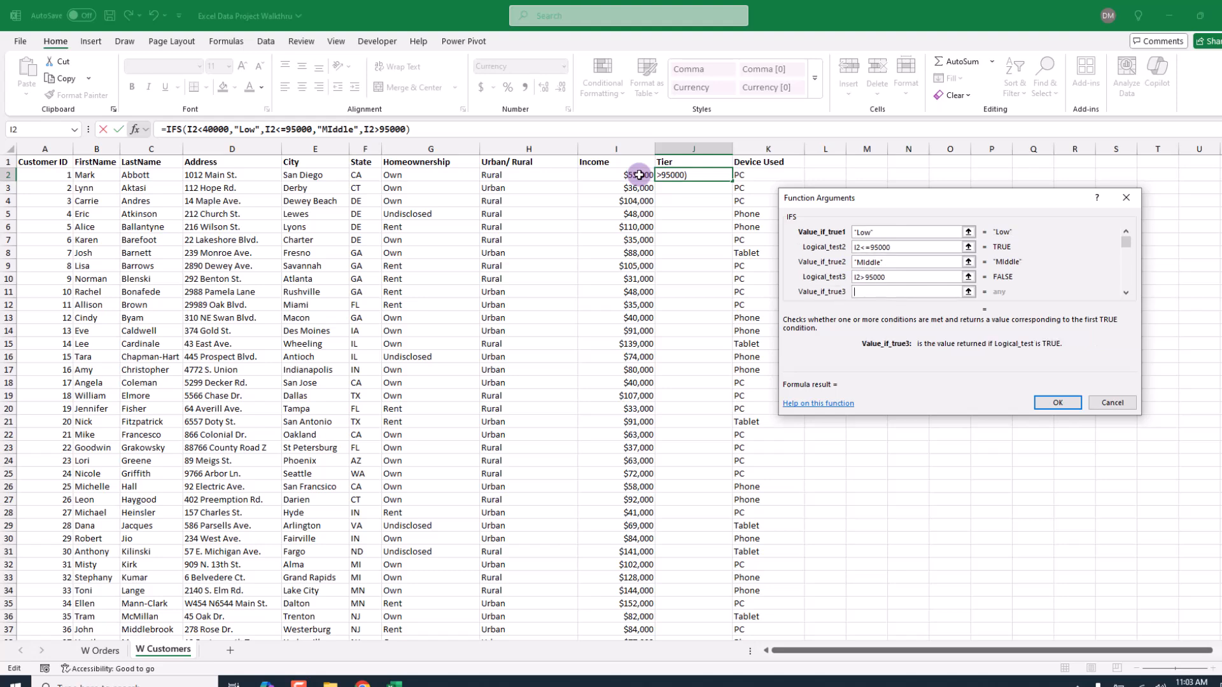
pyautogui.write('High')
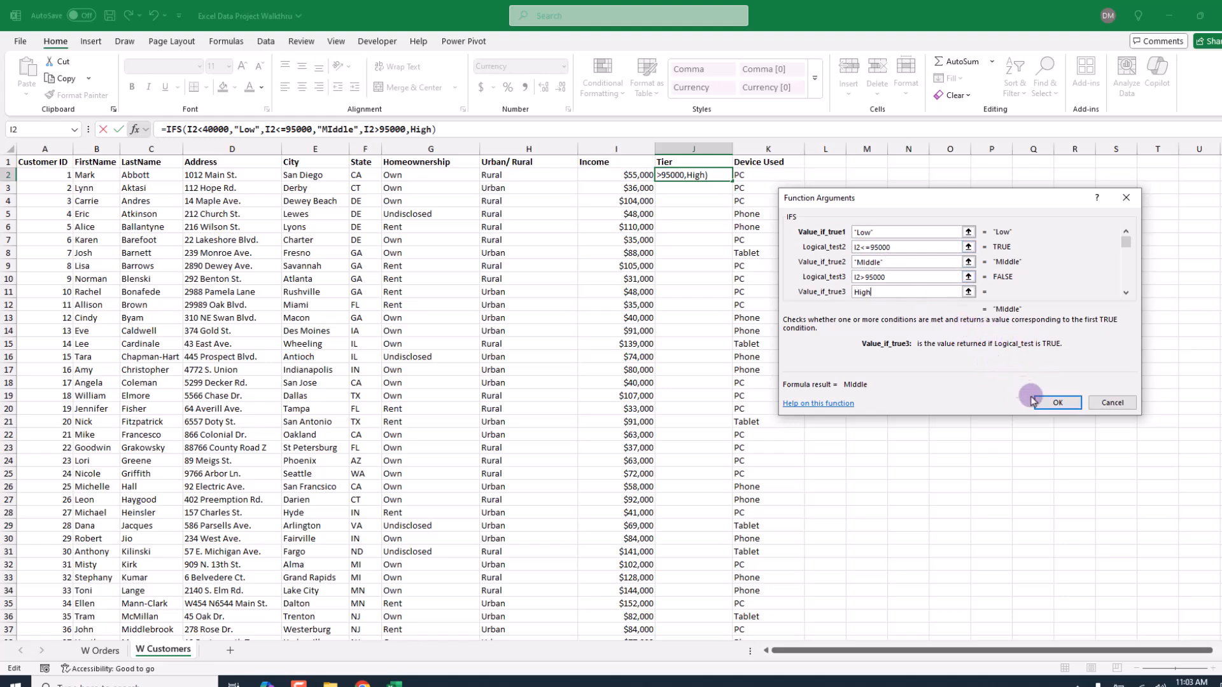
pyautogui.click(1055, 402)
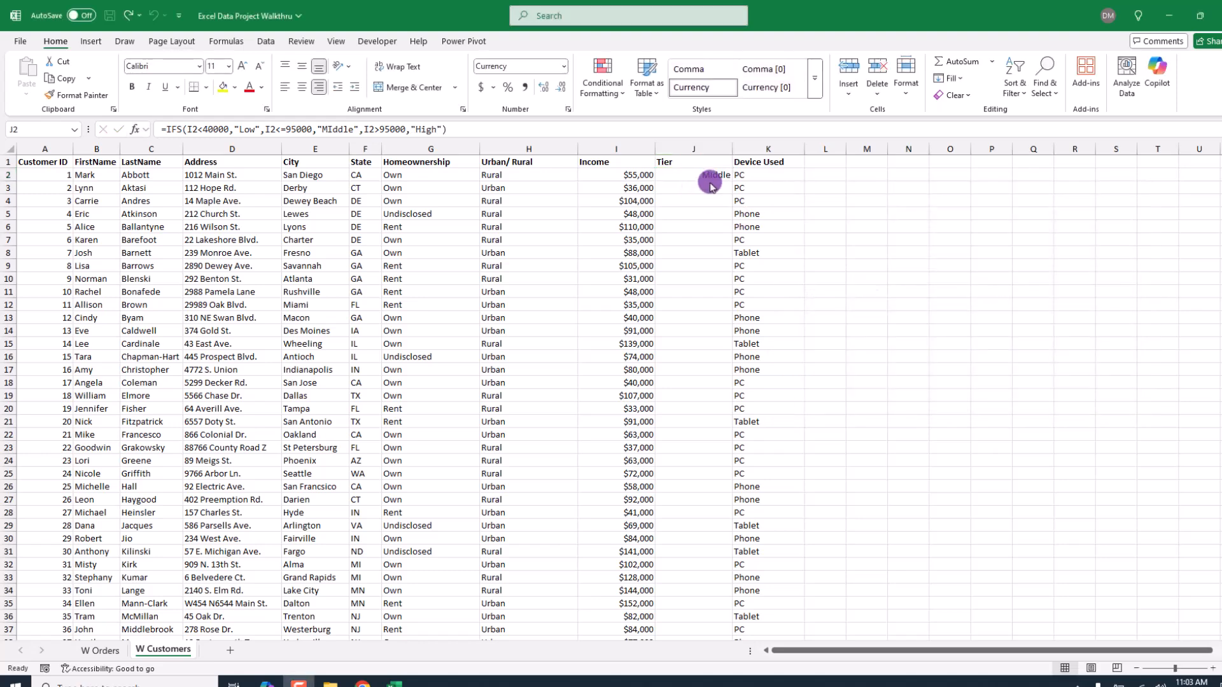
# - Correct the second result in cell J2's IFS formula to Middle and accept the function arguments
pyautogui.click(714, 176)
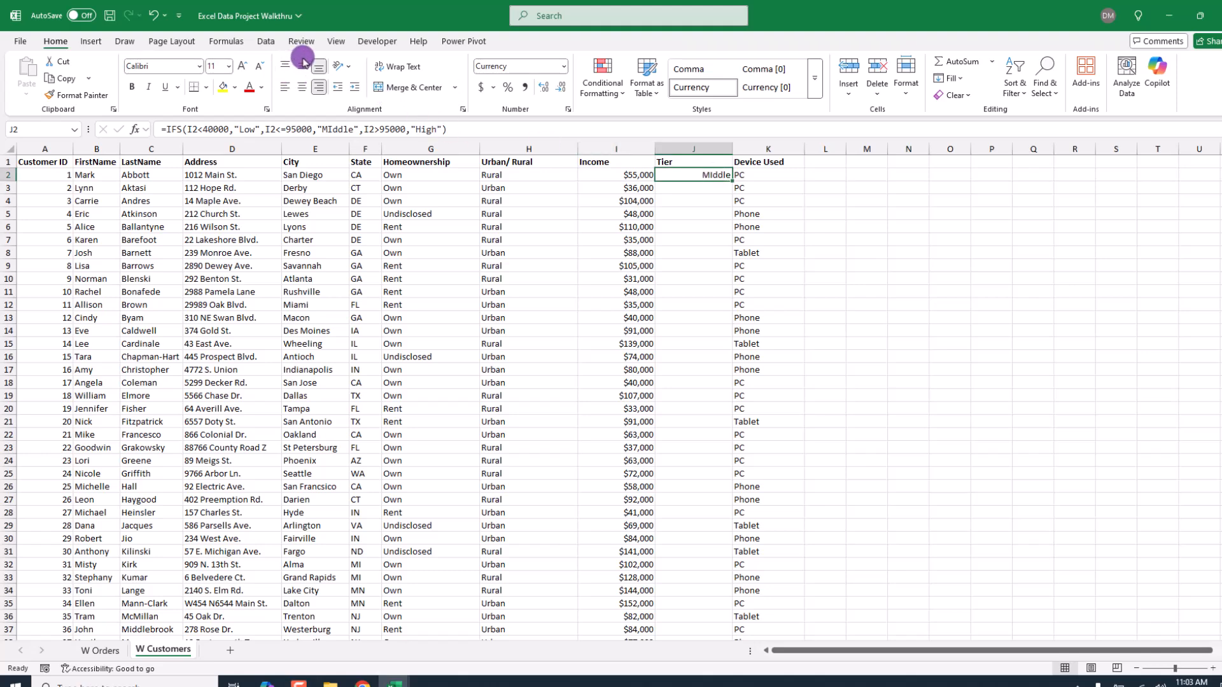
pyautogui.click(135, 129)
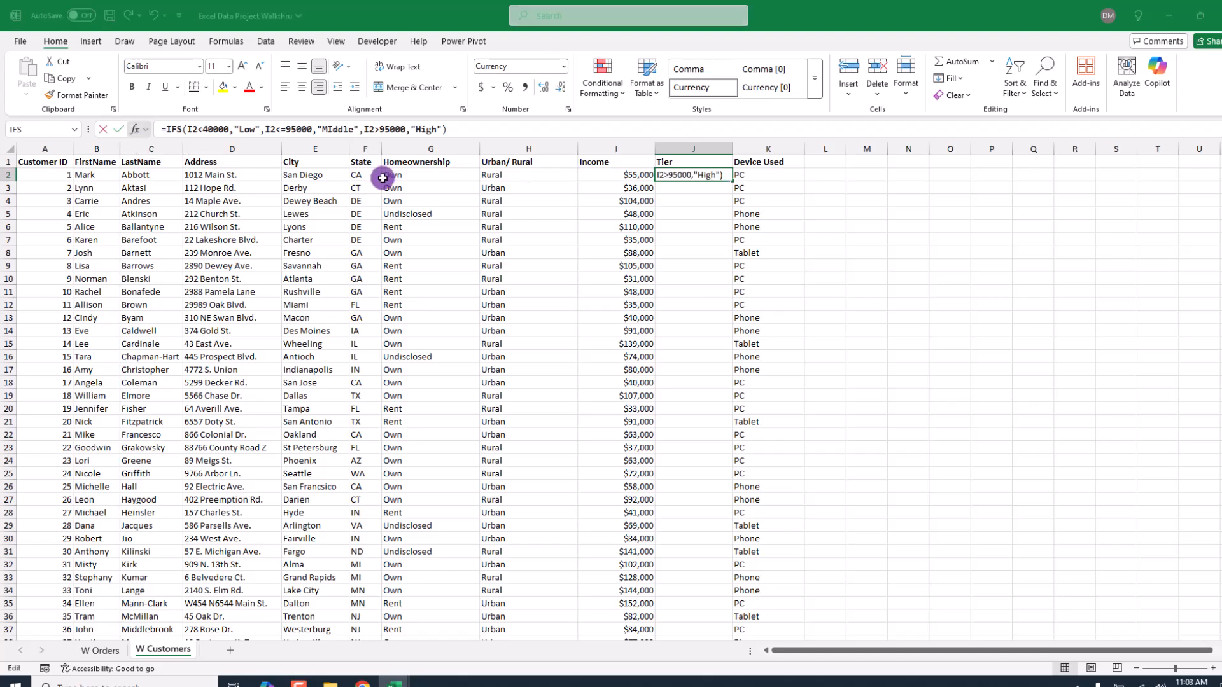
pyautogui.click(865, 276)
pyautogui.press('BackSpace')
pyautogui.write('iddle"')
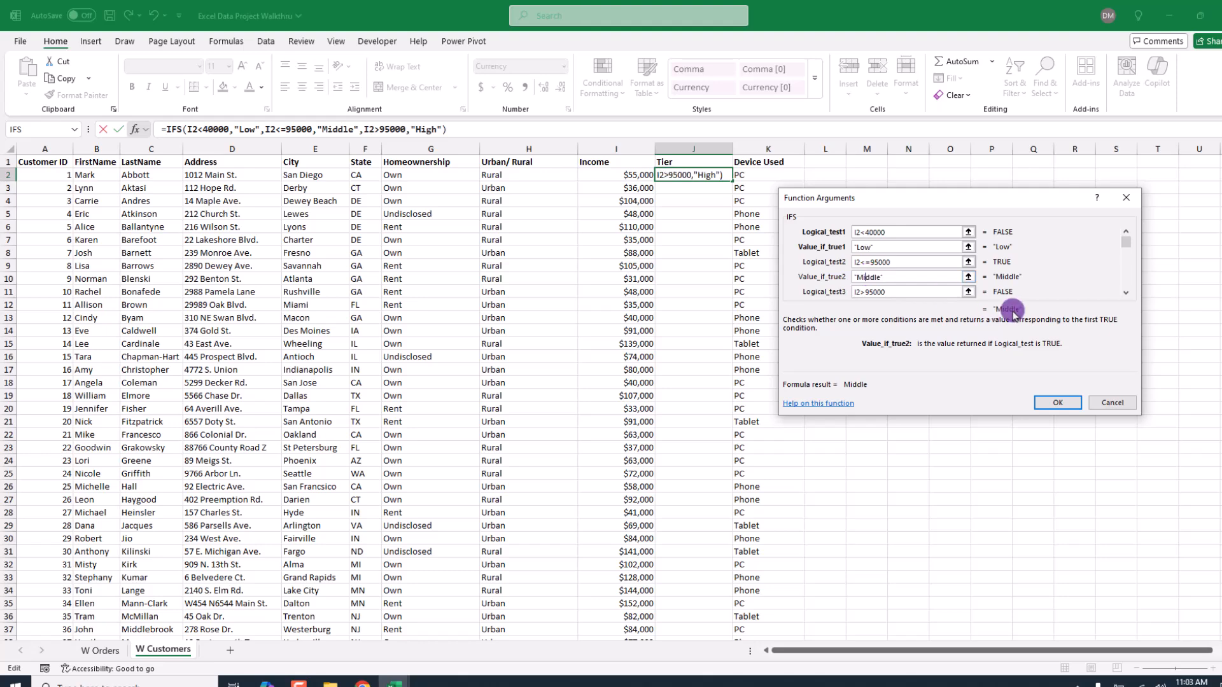
pyautogui.click(928, 292)
pyautogui.click(1041, 402)
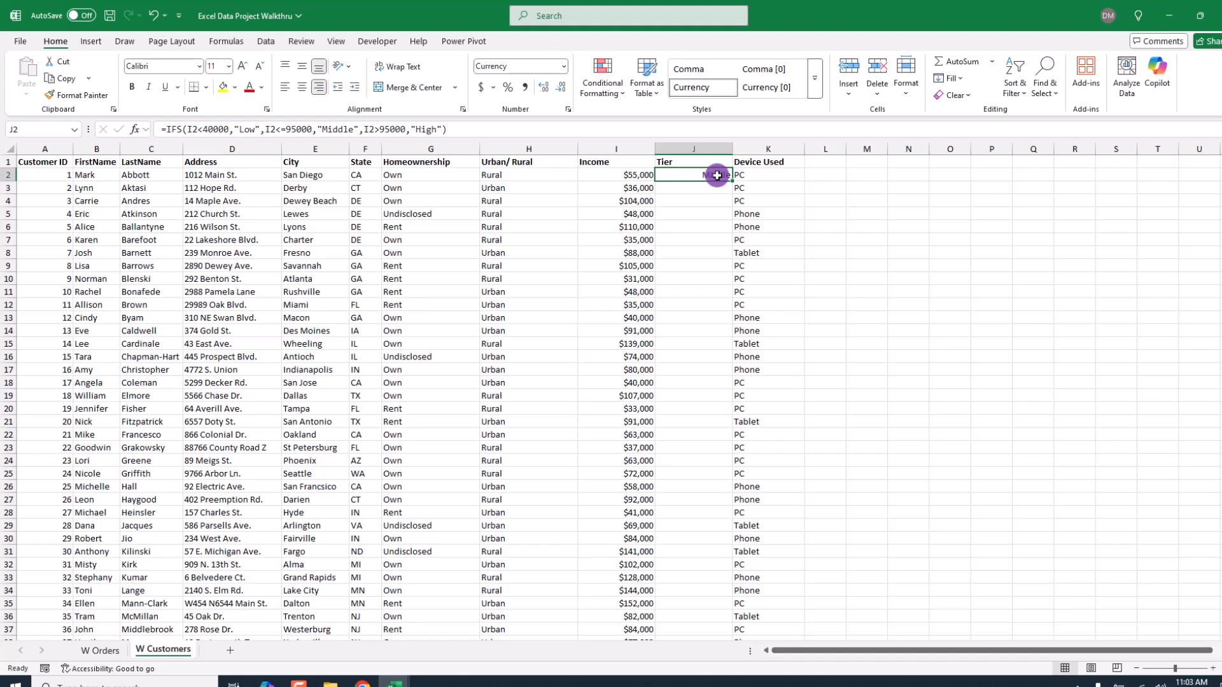
# - Fill the IFS formula from J2 down the whole Tier column and check the tiers against the Income values
pyautogui.doubleClick(730, 182)
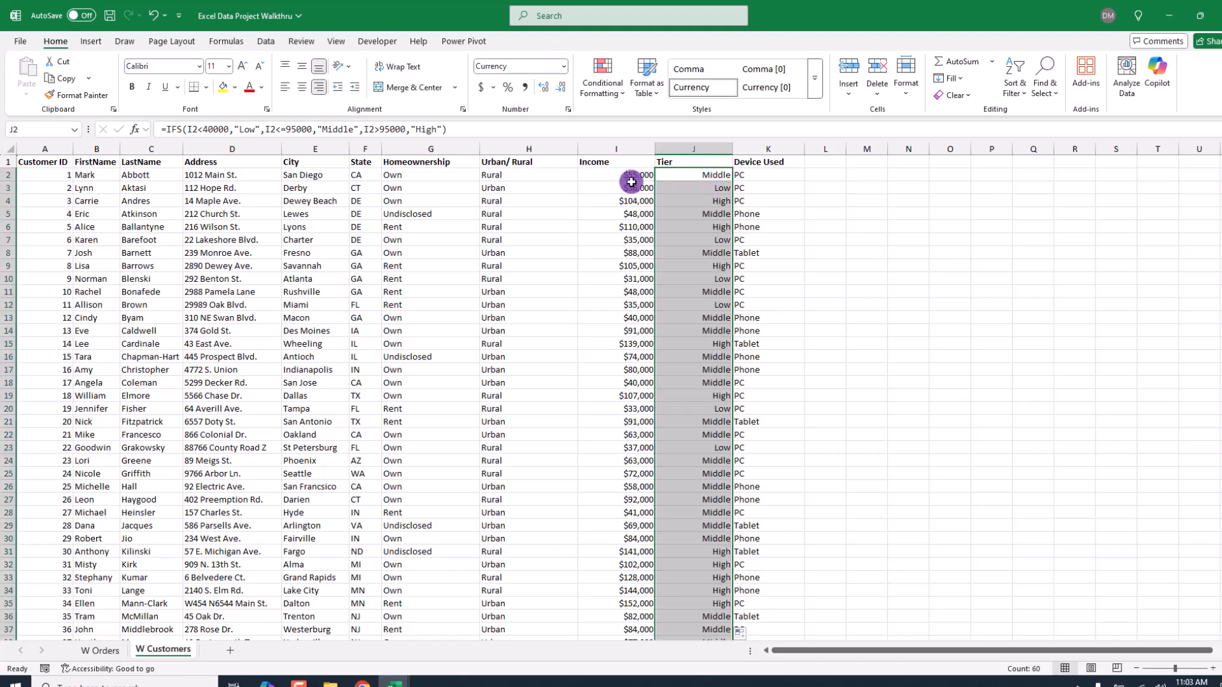
pyautogui.moveTo(635, 189); pyautogui.dragTo(642, 265)
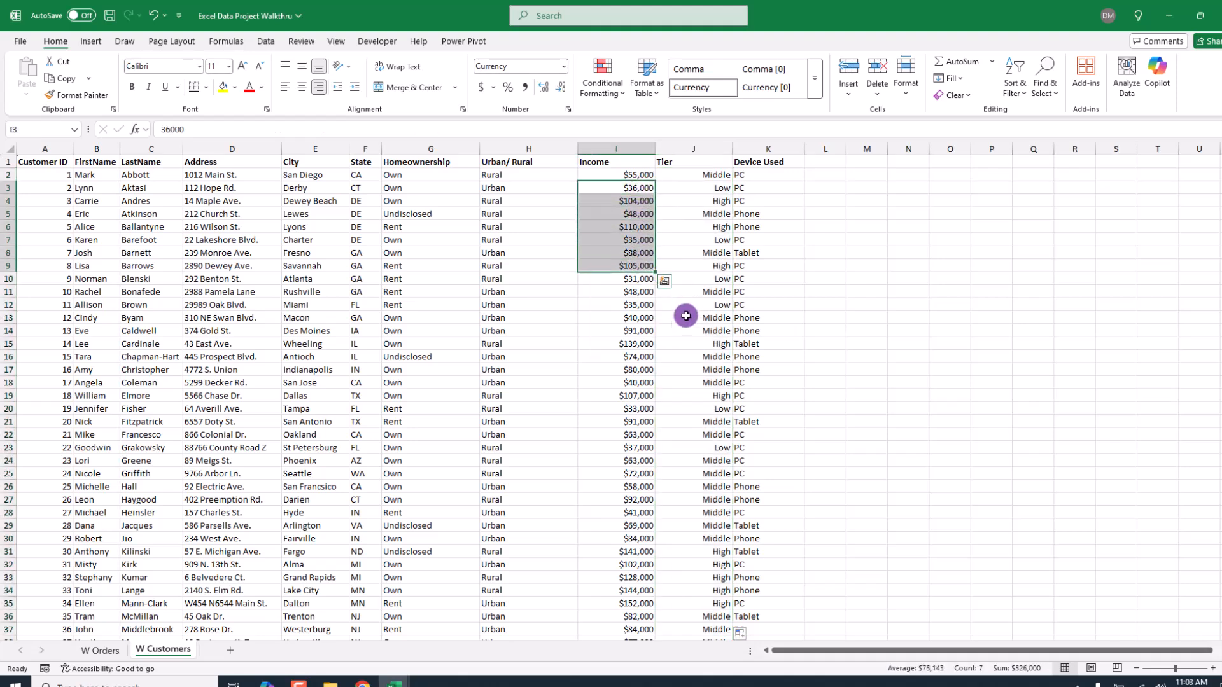
pyautogui.click(708, 334)
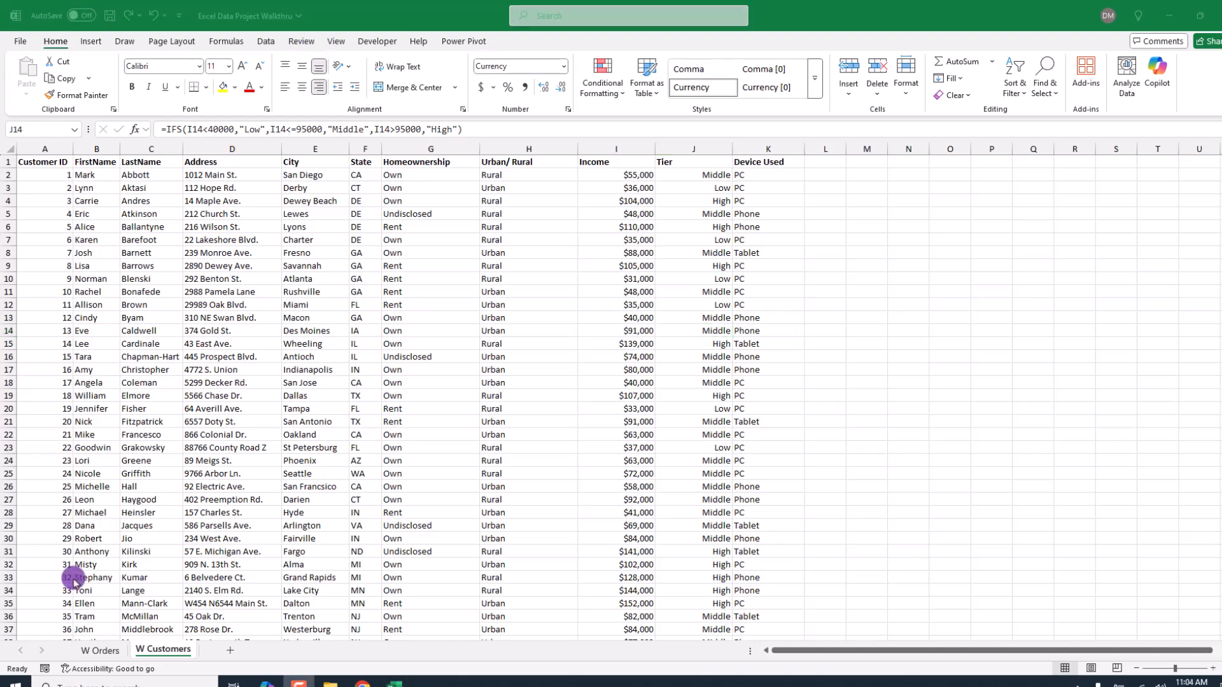
pyautogui.click(183, 643)
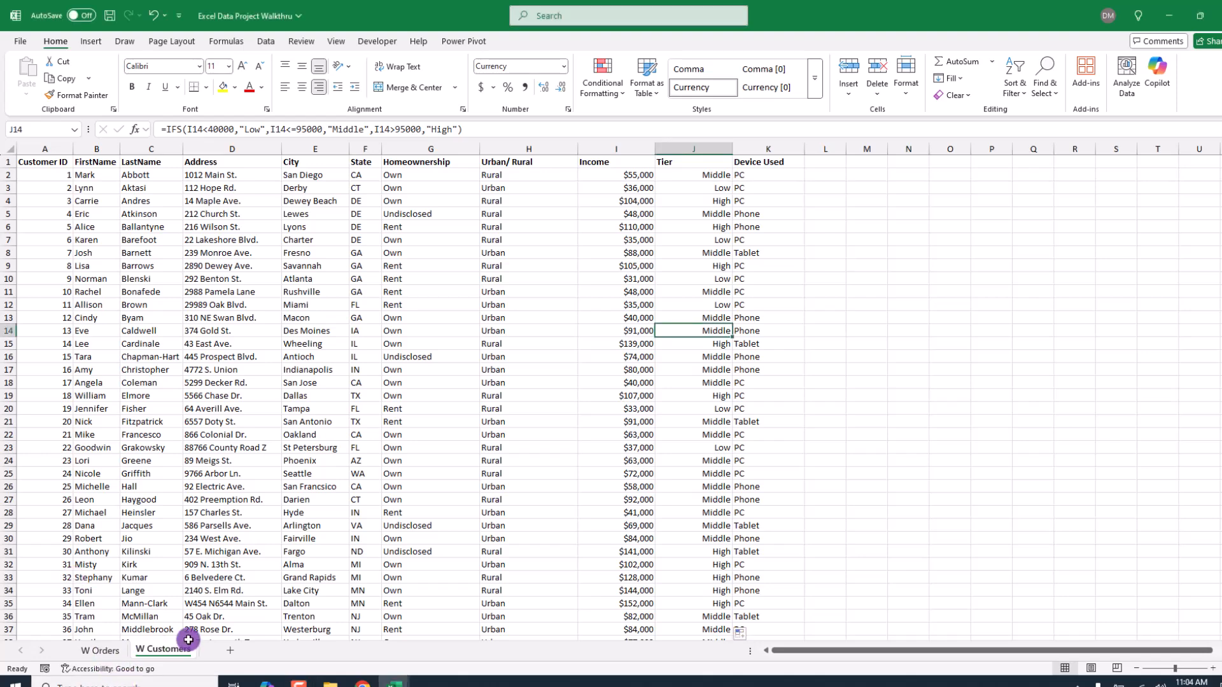
# - Examine the W Orders headings and compare the Customer ID column shared by the W Orders and W Customers sheets
pyautogui.click(102, 649)
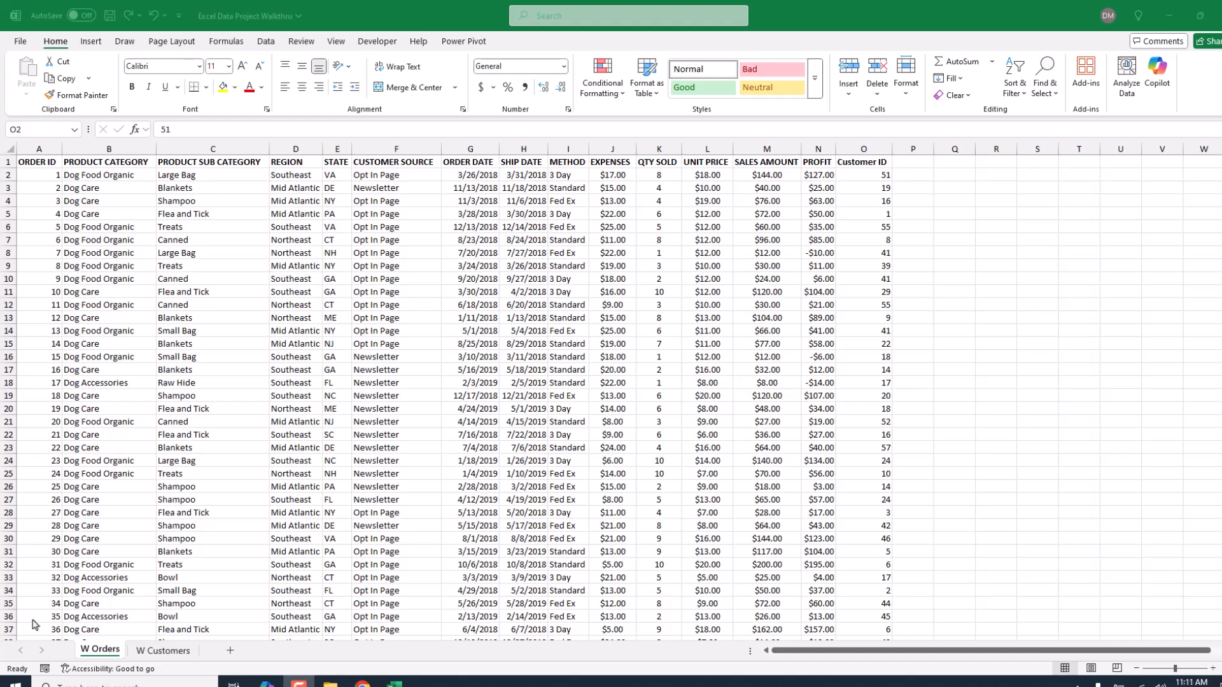
pyautogui.click(34, 622)
pyautogui.click(473, 314)
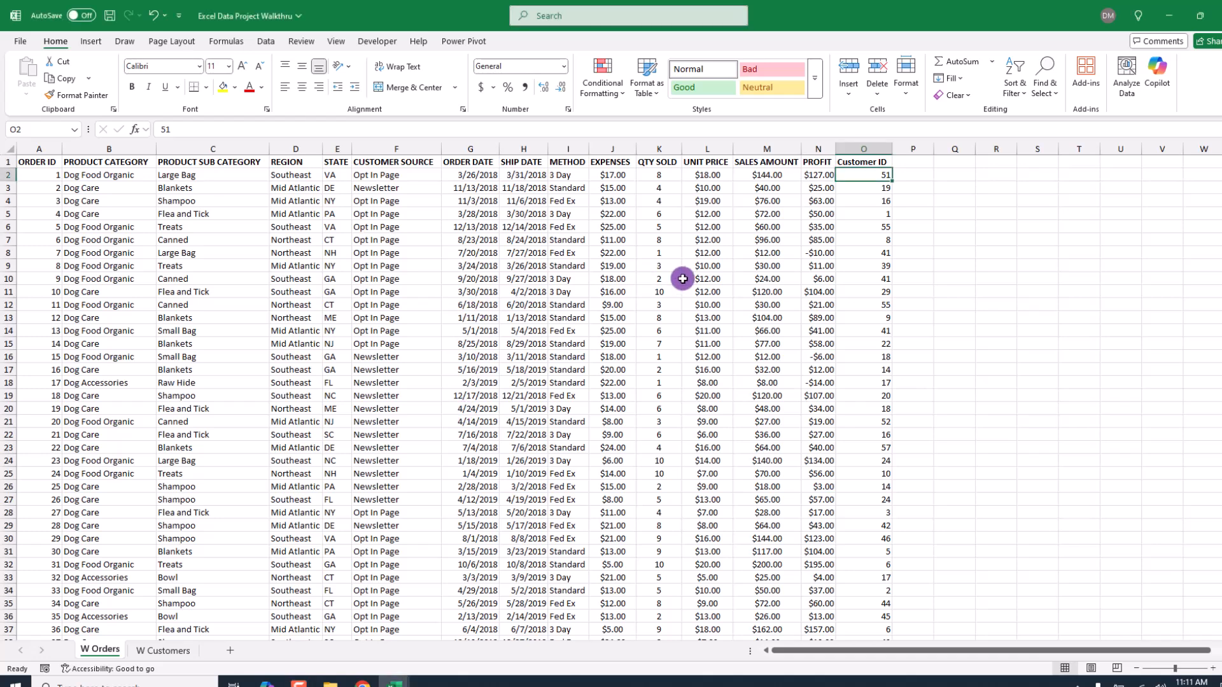
pyautogui.moveTo(49, 163); pyautogui.dragTo(858, 167)
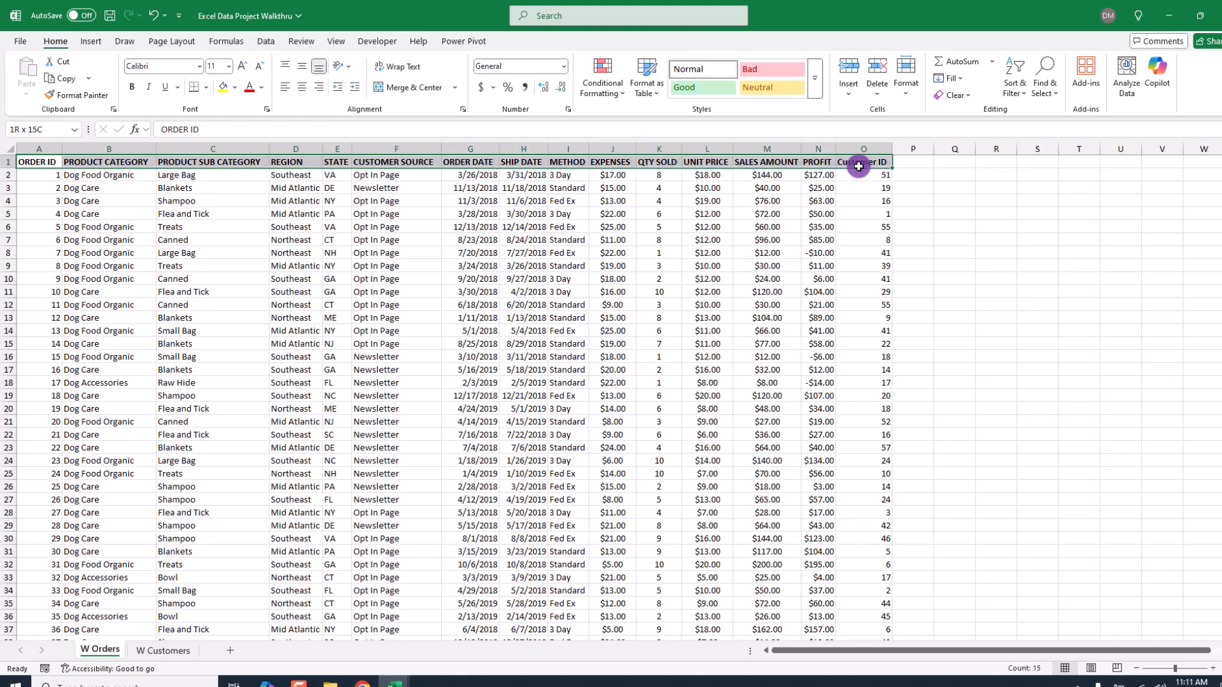
pyautogui.click(866, 214)
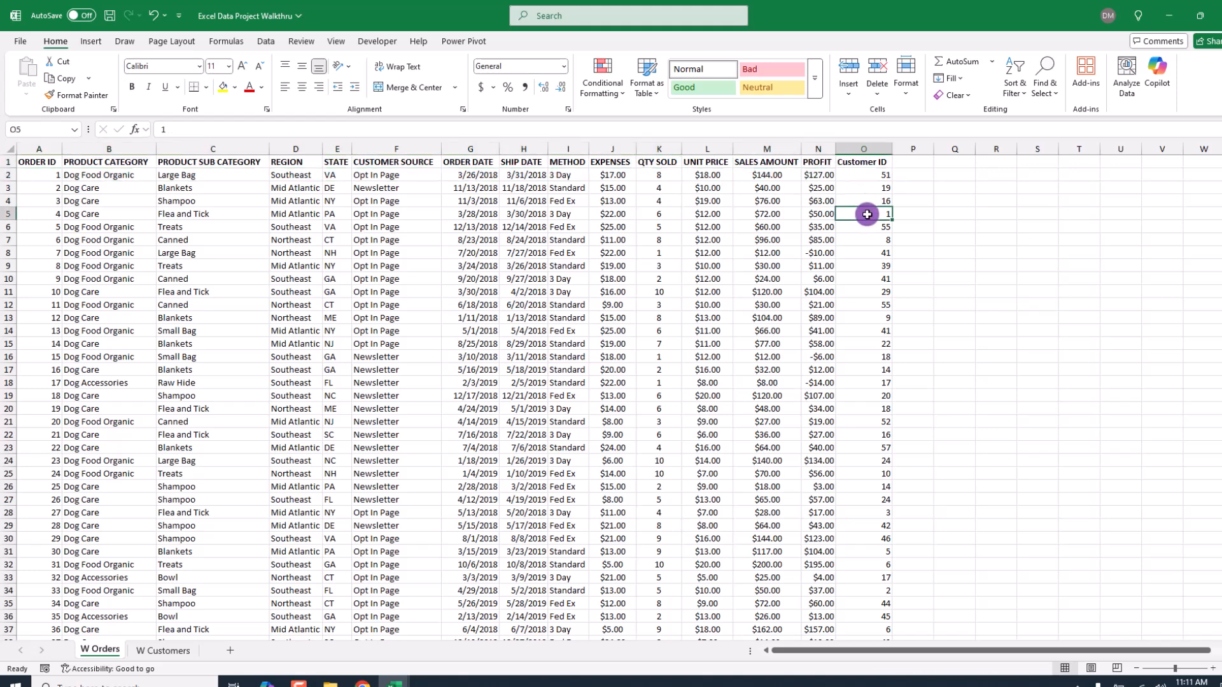
pyautogui.click(866, 148)
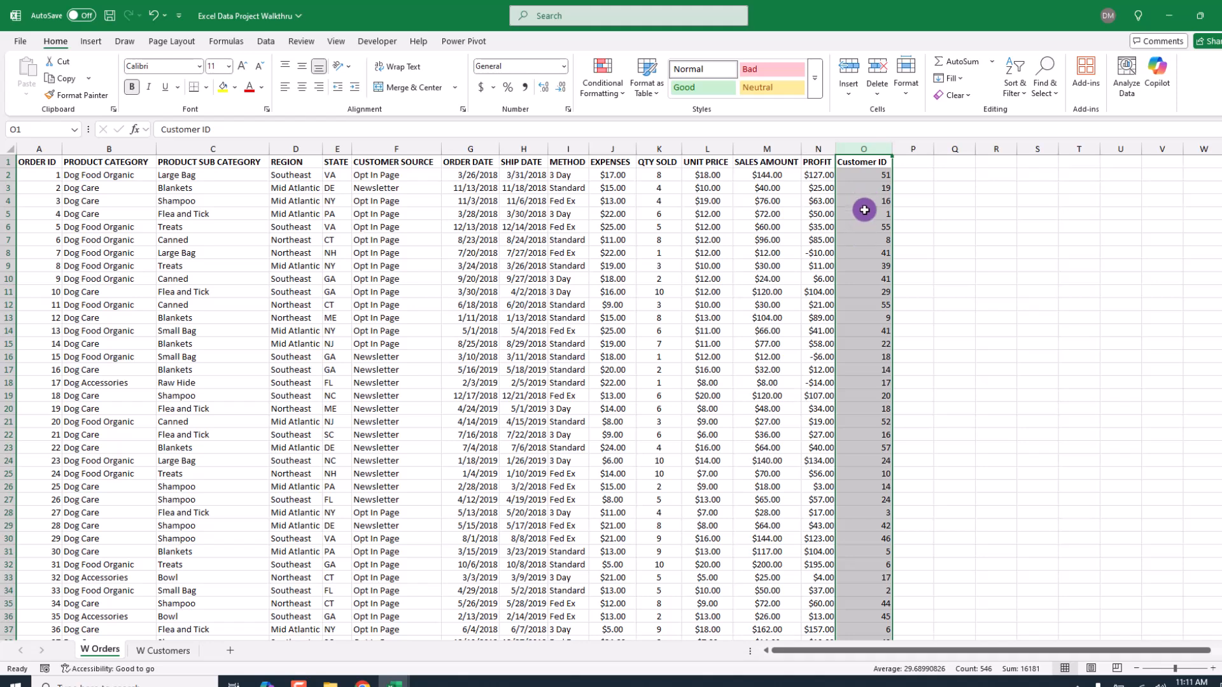
pyautogui.click(863, 174)
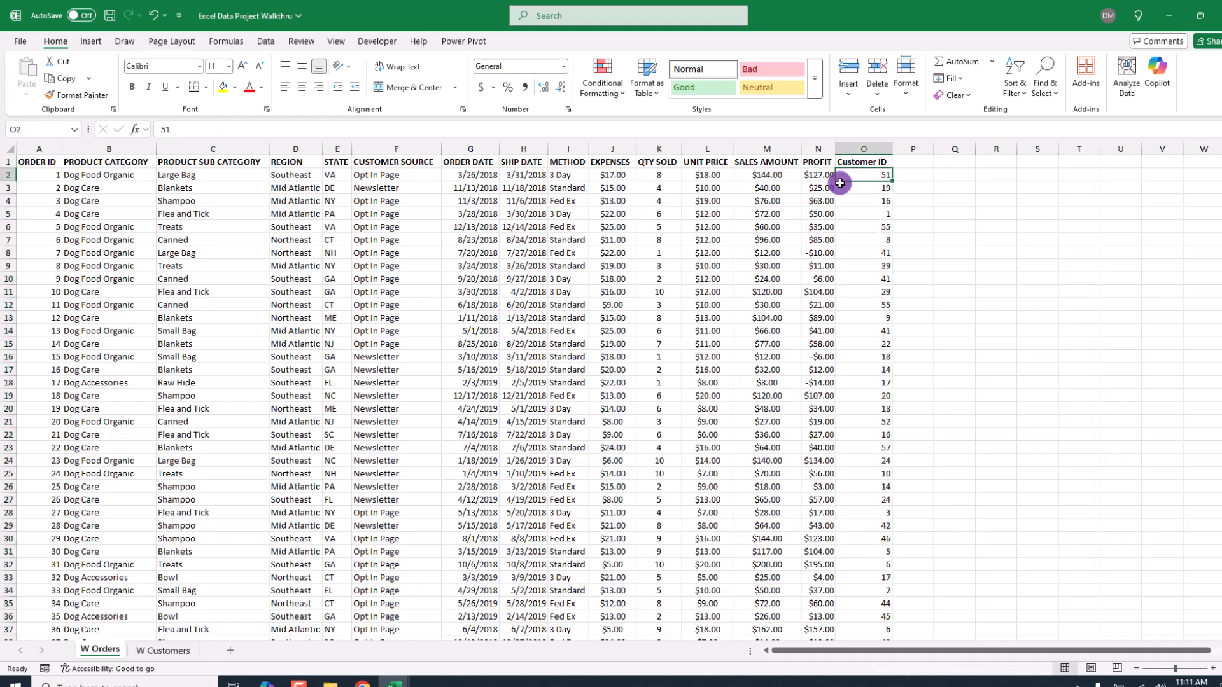
pyautogui.click(164, 653)
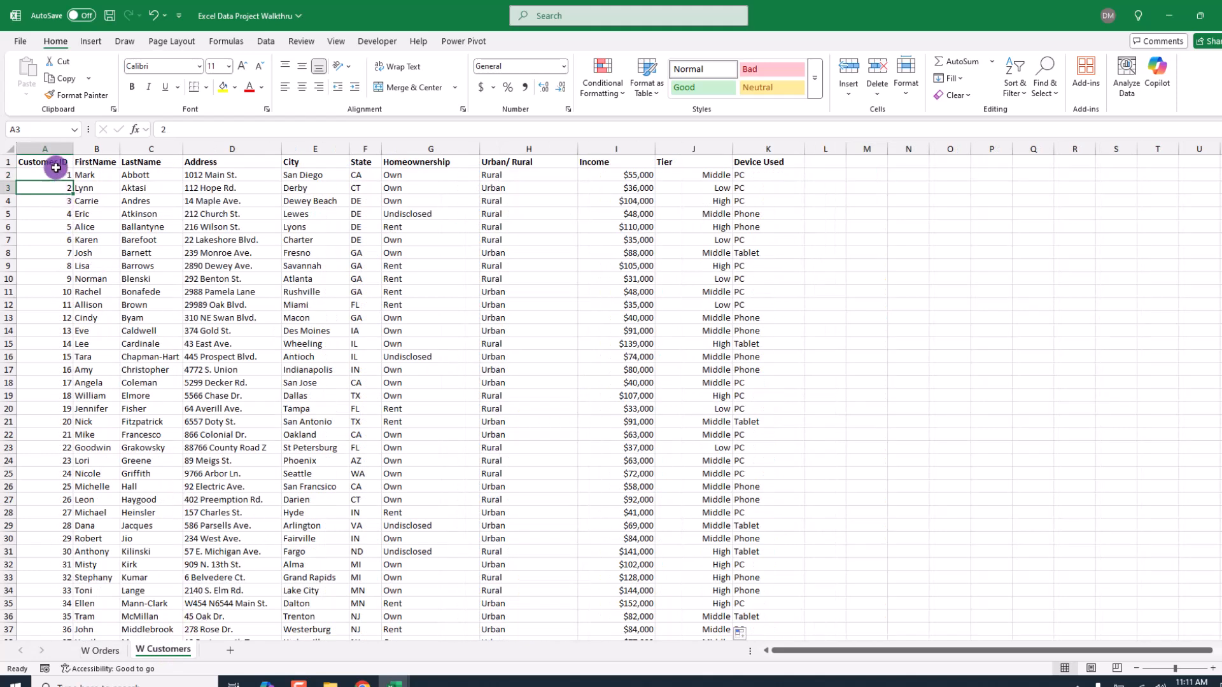
pyautogui.click(46, 149)
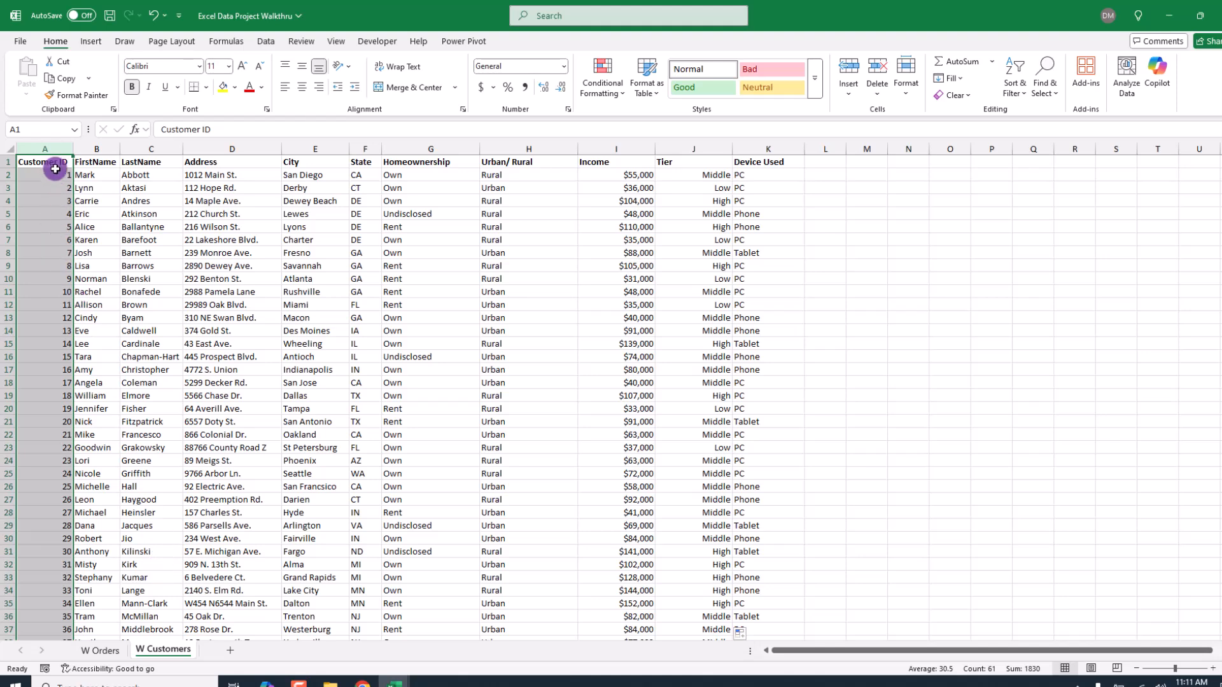
pyautogui.click(98, 650)
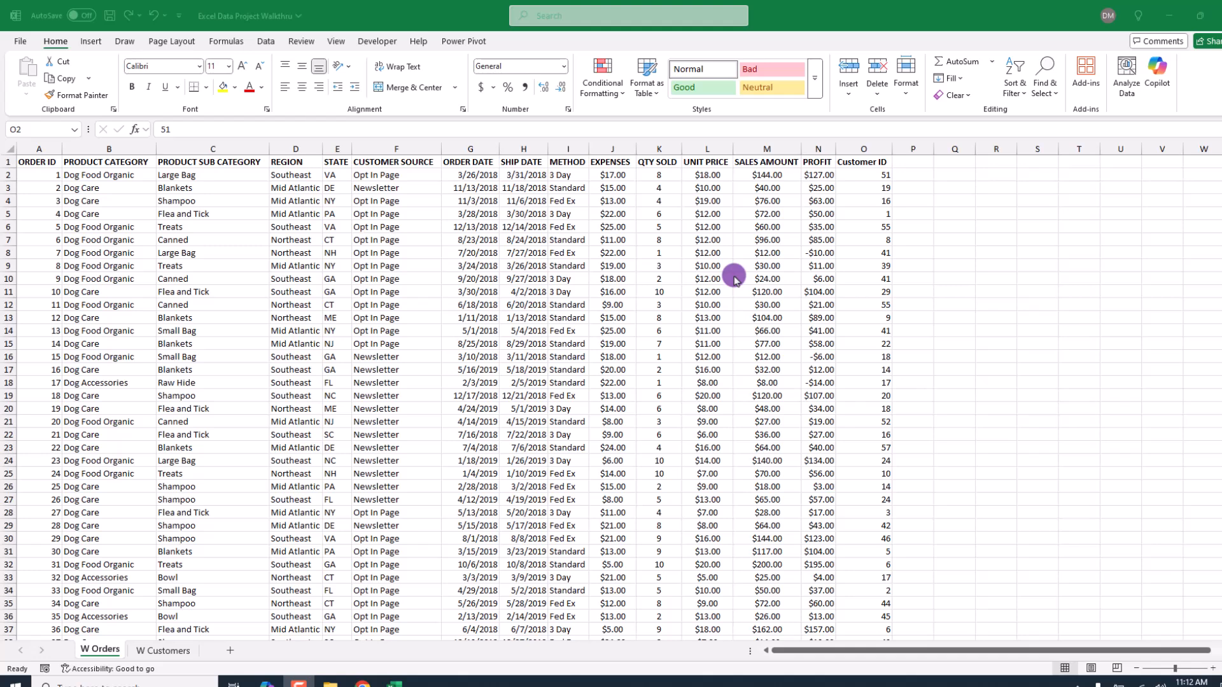
# - Check in the COM add-ins list whether Microsoft Power Pivot for Excel is enabled, then view the Power Pivot commands
pyautogui.click(464, 40)
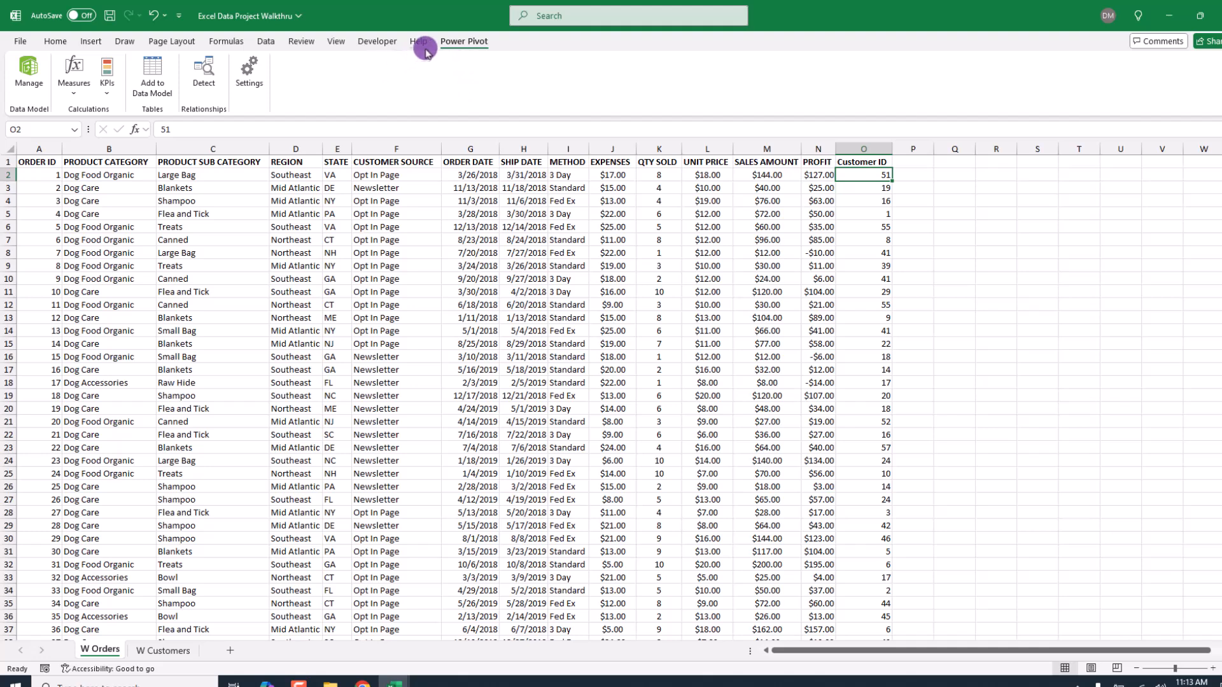
pyautogui.click(56, 40)
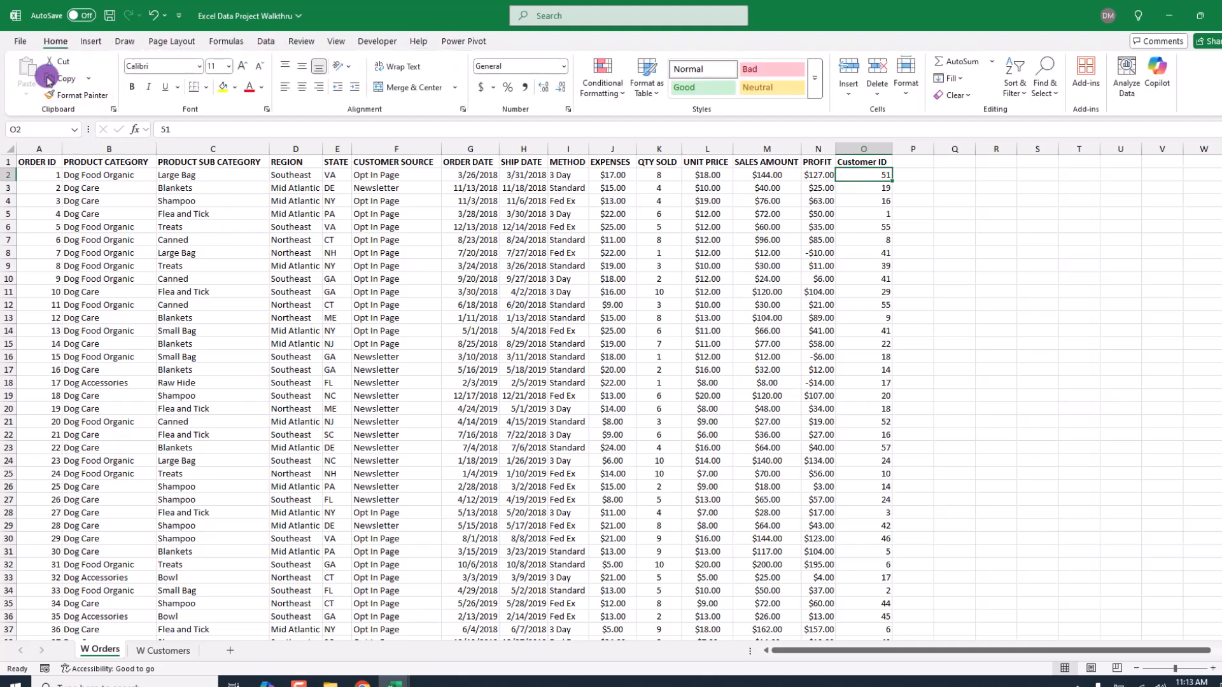
pyautogui.click(20, 41)
pyautogui.click(41, 650)
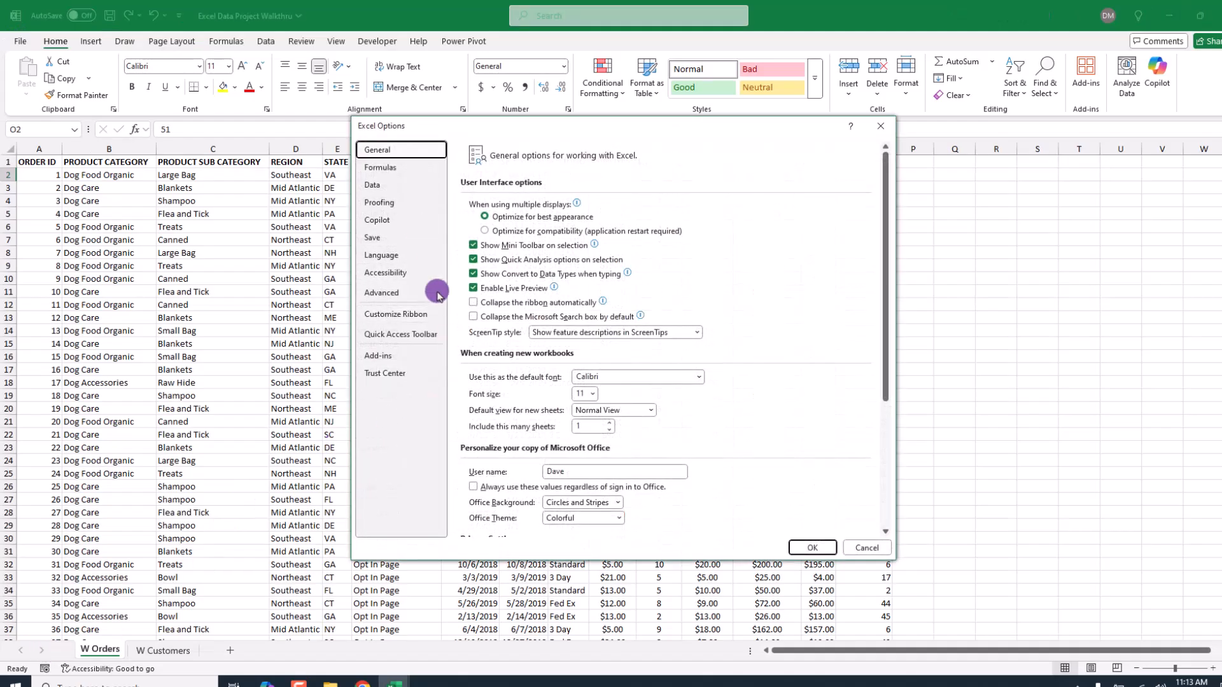
pyautogui.click(378, 358)
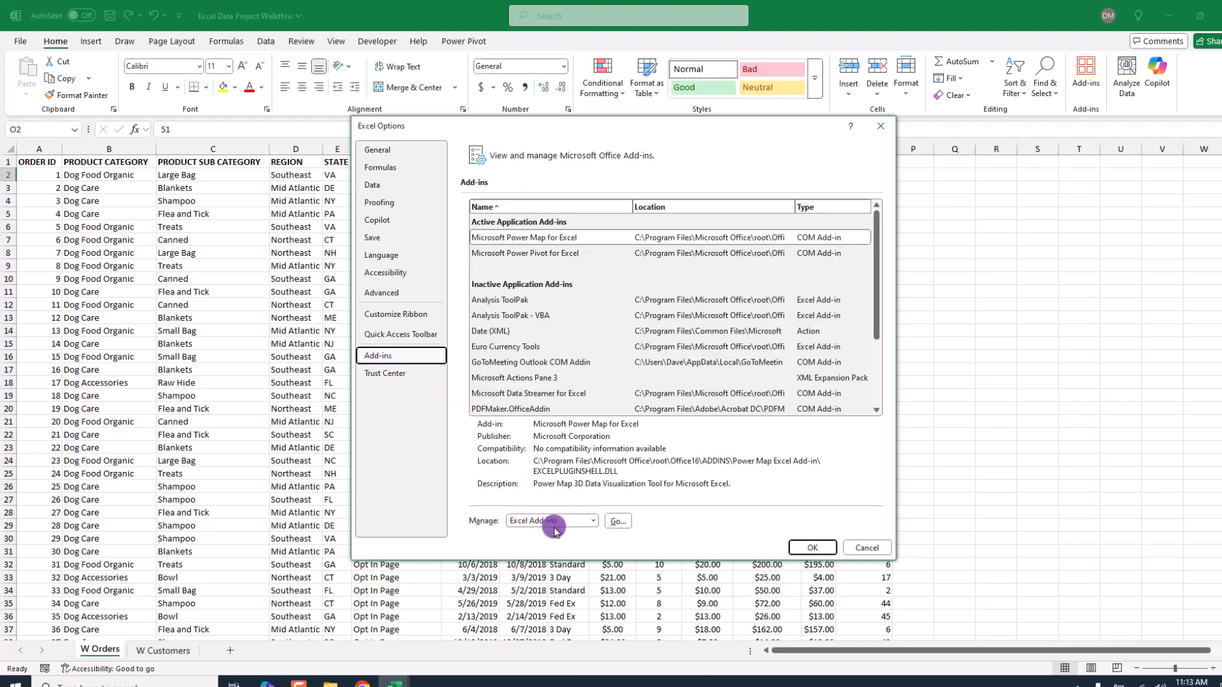
pyautogui.click(597, 528)
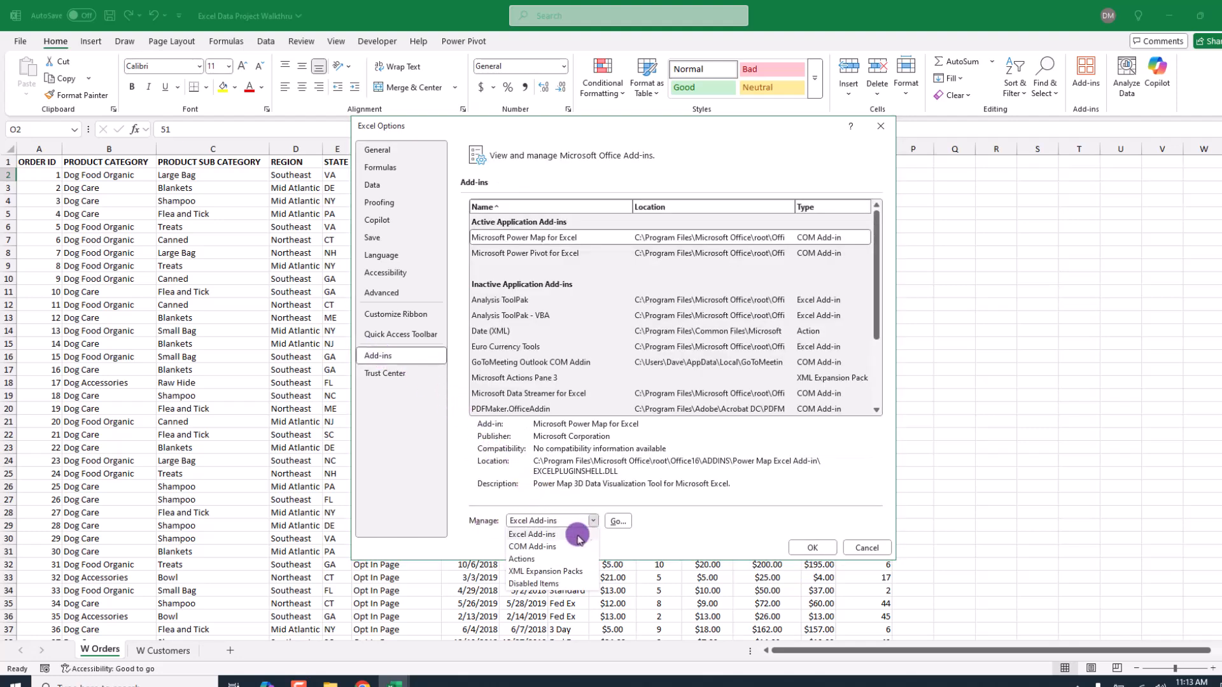
pyautogui.click(545, 551)
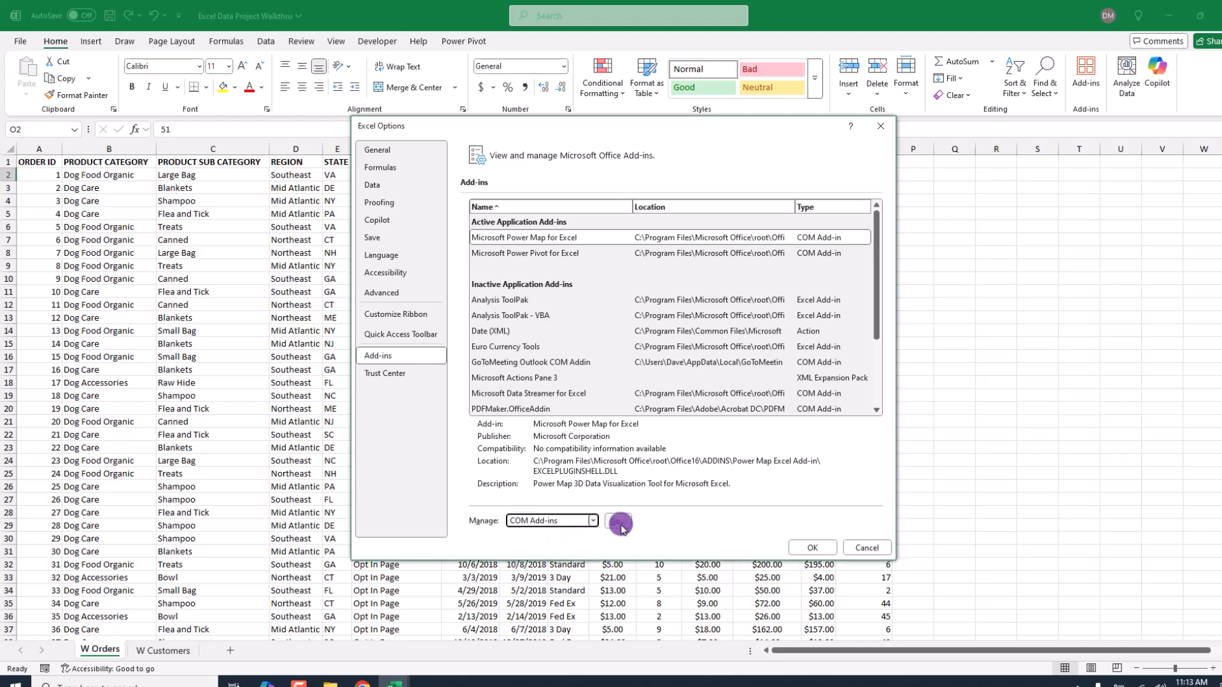
pyautogui.click(617, 521)
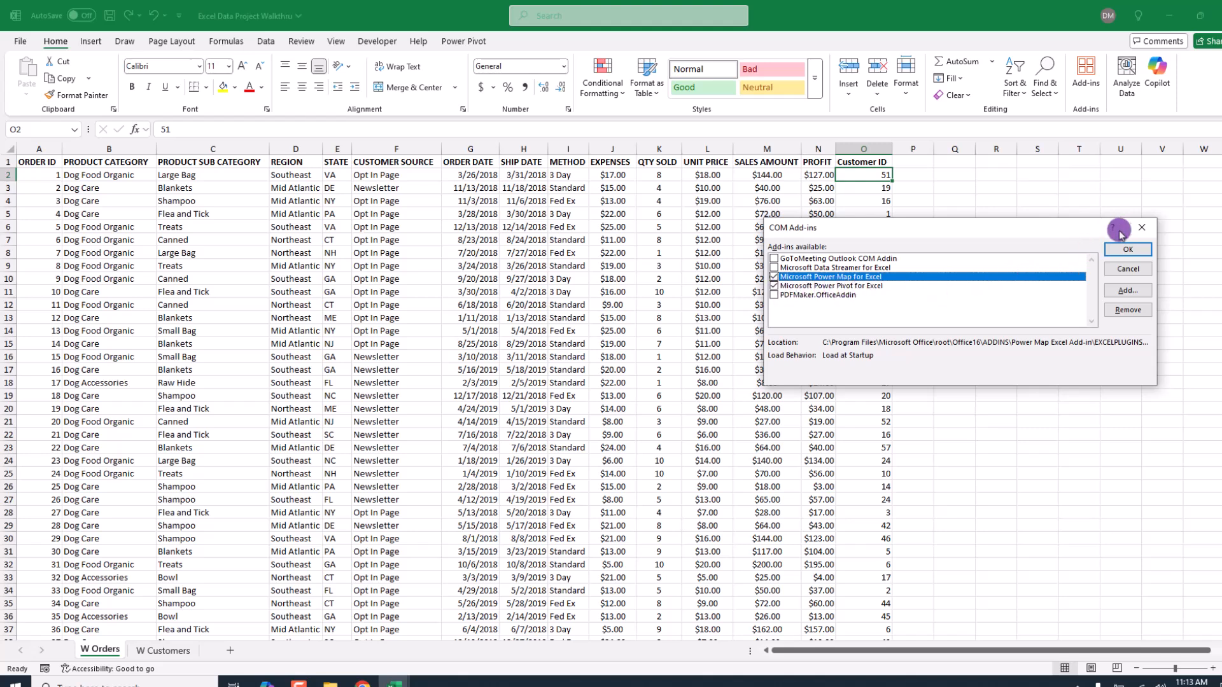
pyautogui.click(1142, 228)
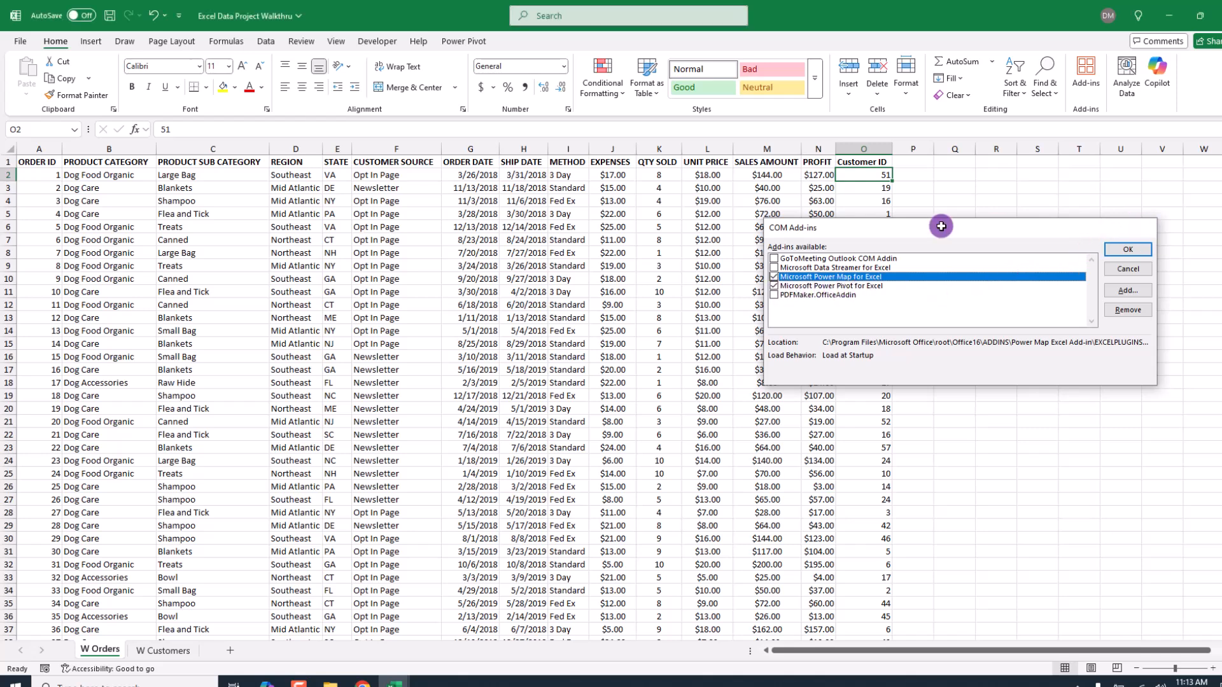
pyautogui.click(462, 41)
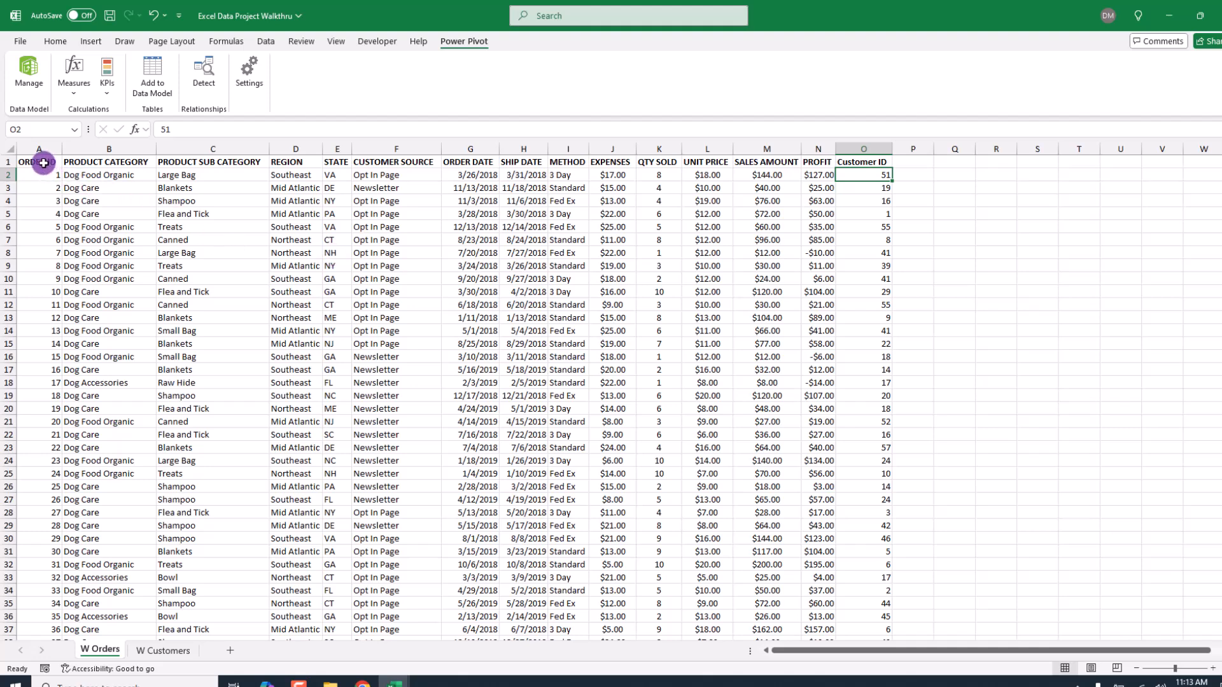
# - Convert the W Orders data range A1:O546 into a table with headers
pyautogui.click(217, 238)
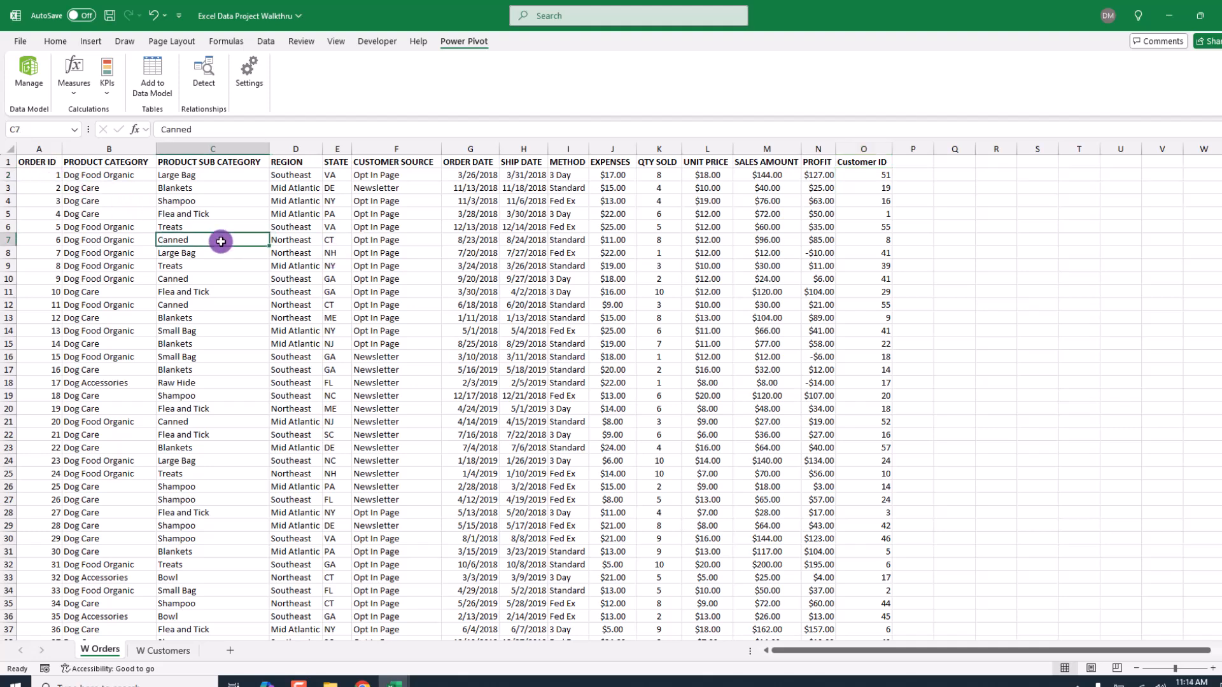
pyautogui.click(91, 42)
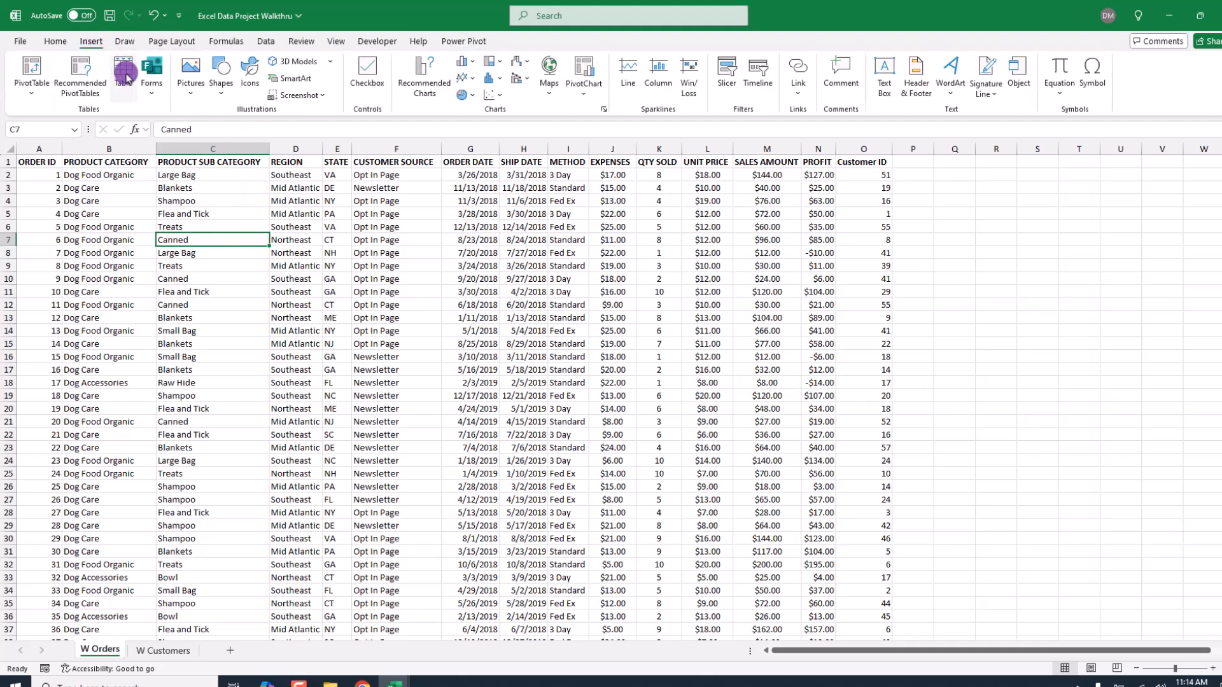
pyautogui.click(124, 74)
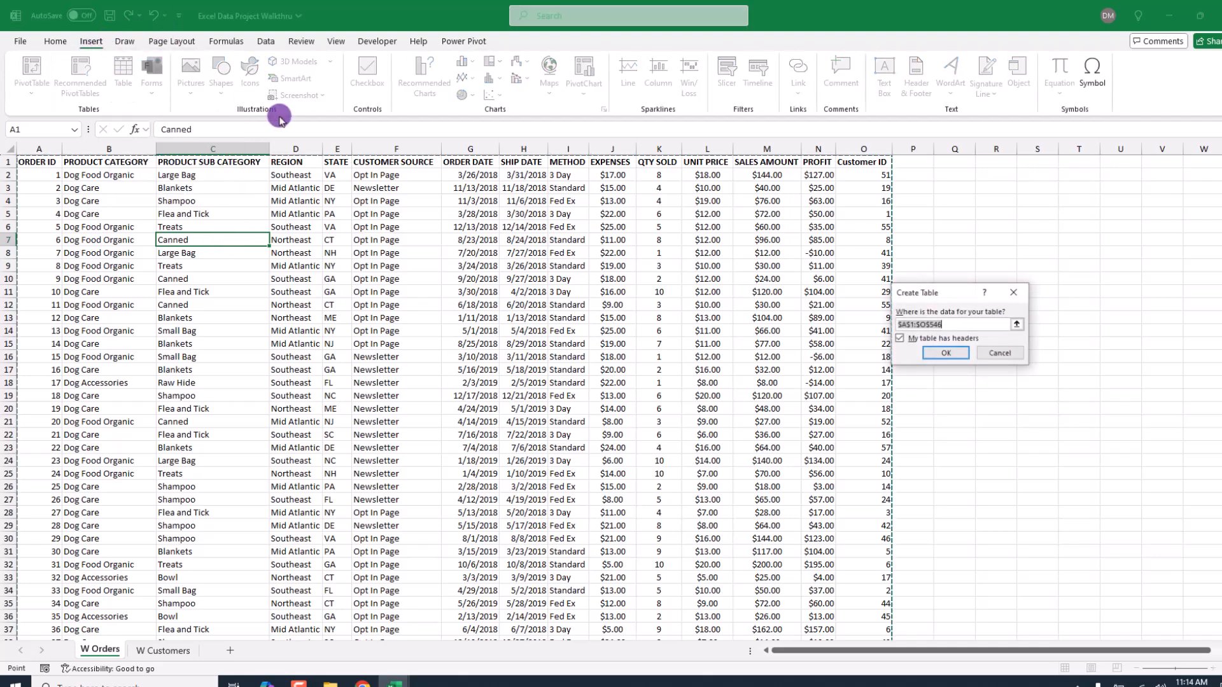
pyautogui.click(943, 353)
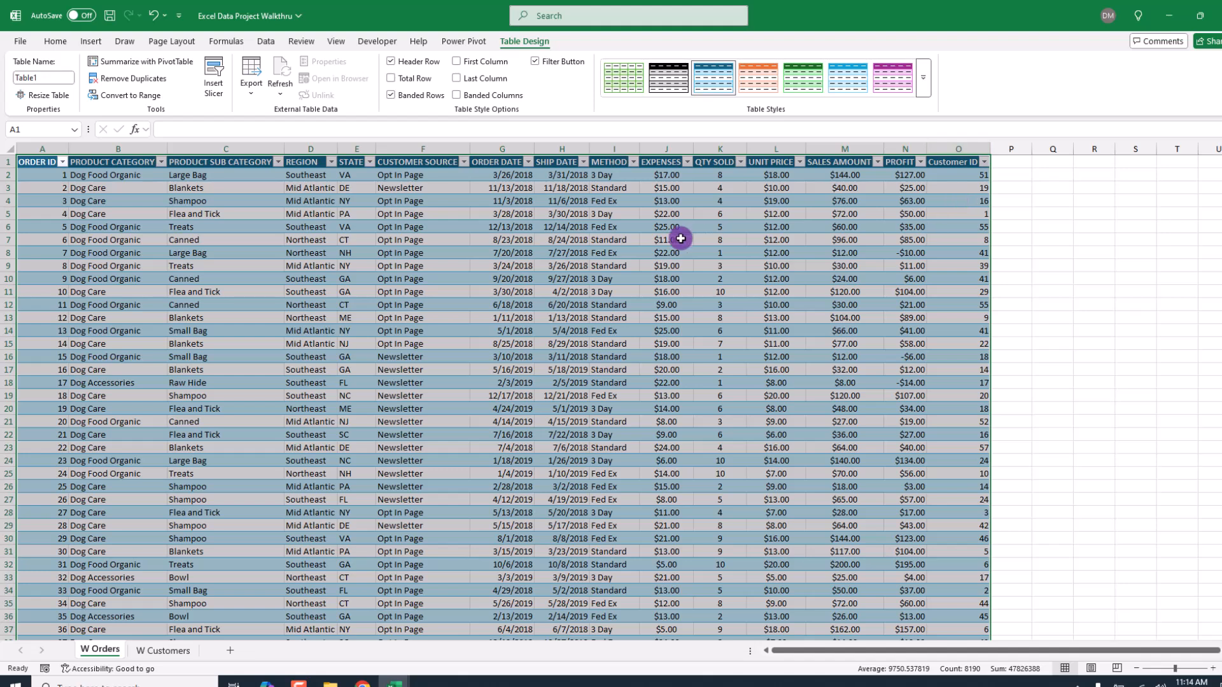
# - Apply the plain, uncoloured Light table style to the orders table
pyautogui.click(926, 89)
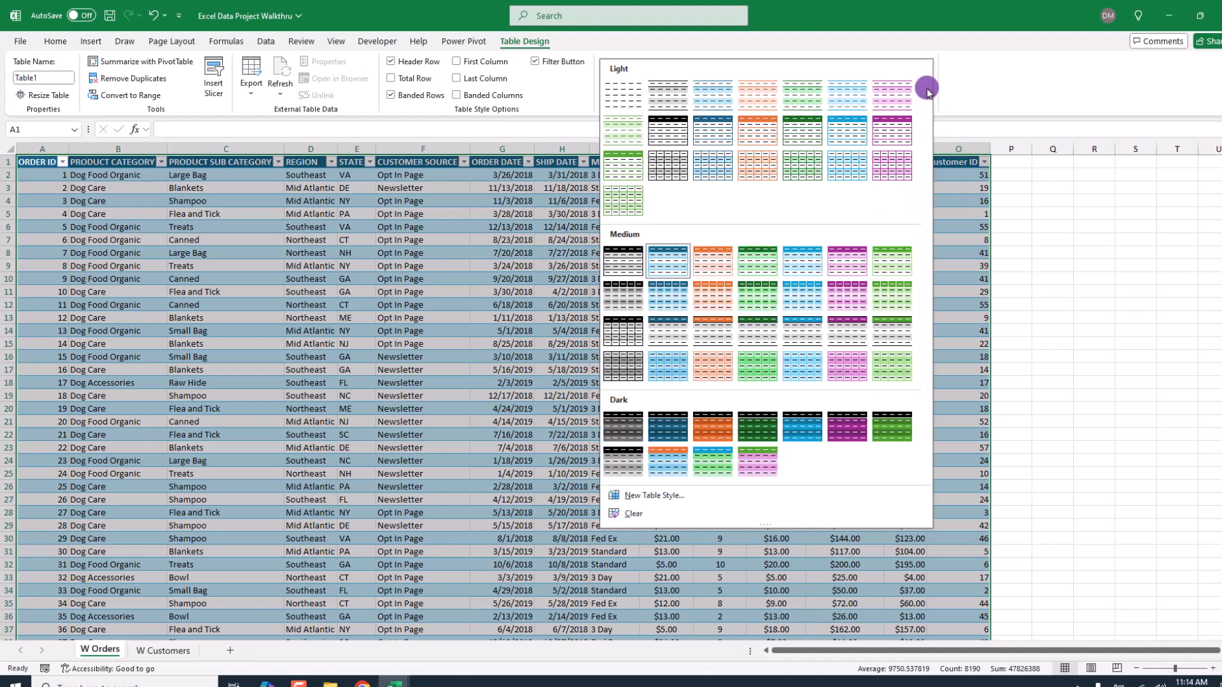
pyautogui.click(631, 96)
pyautogui.click(416, 291)
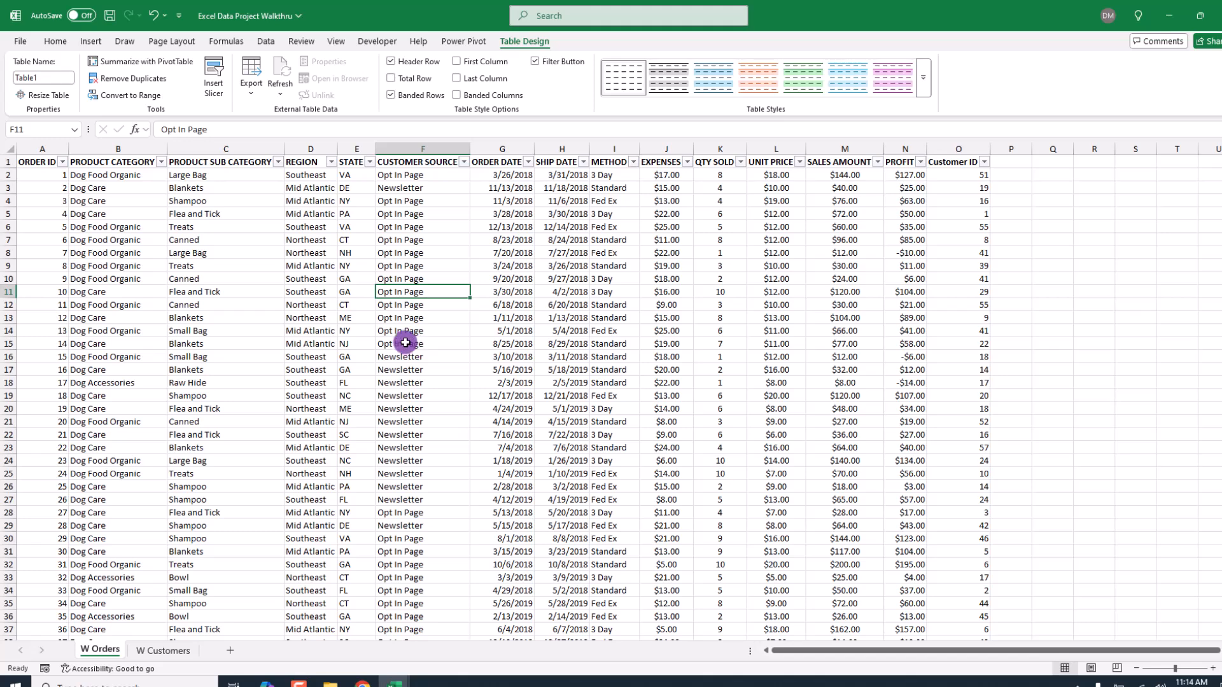
# - Rename the table on the W Orders sheet as Orders
pyautogui.click(44, 78)
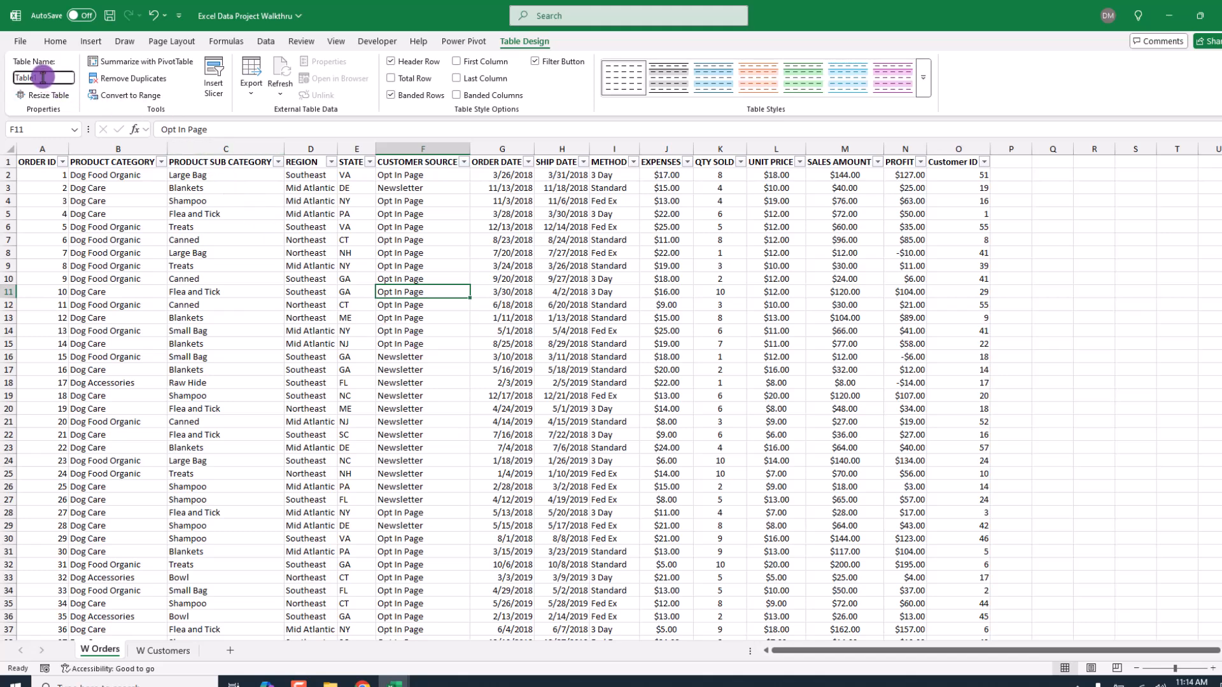
pyautogui.write('ders')
pyautogui.press('Return')
pyautogui.click(377, 342)
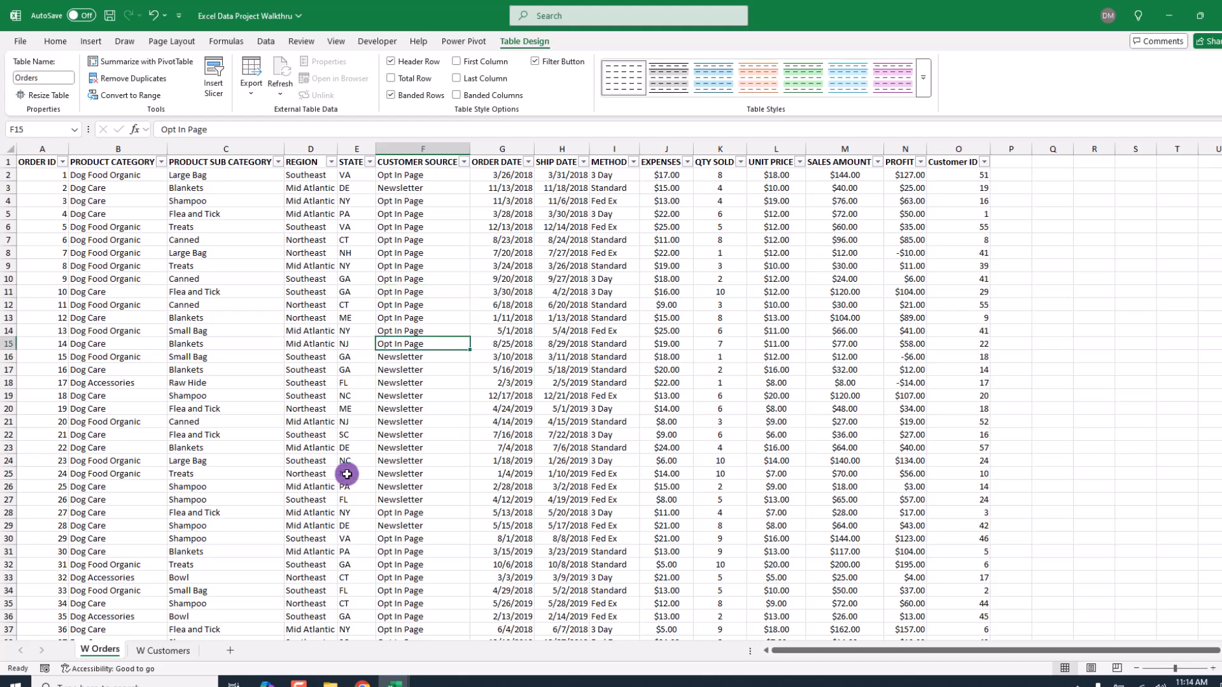
# - Convert the W Customers data range A1:K61 into a table with headers
pyautogui.click(169, 651)
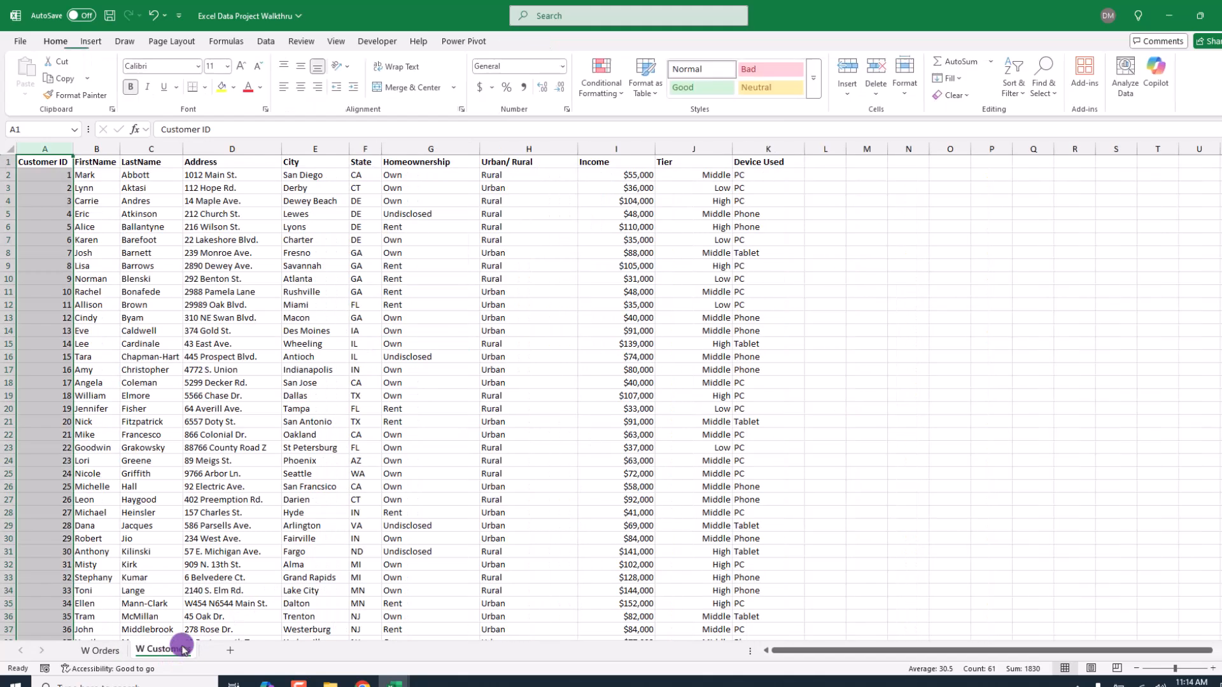
pyautogui.click(240, 383)
pyautogui.click(420, 360)
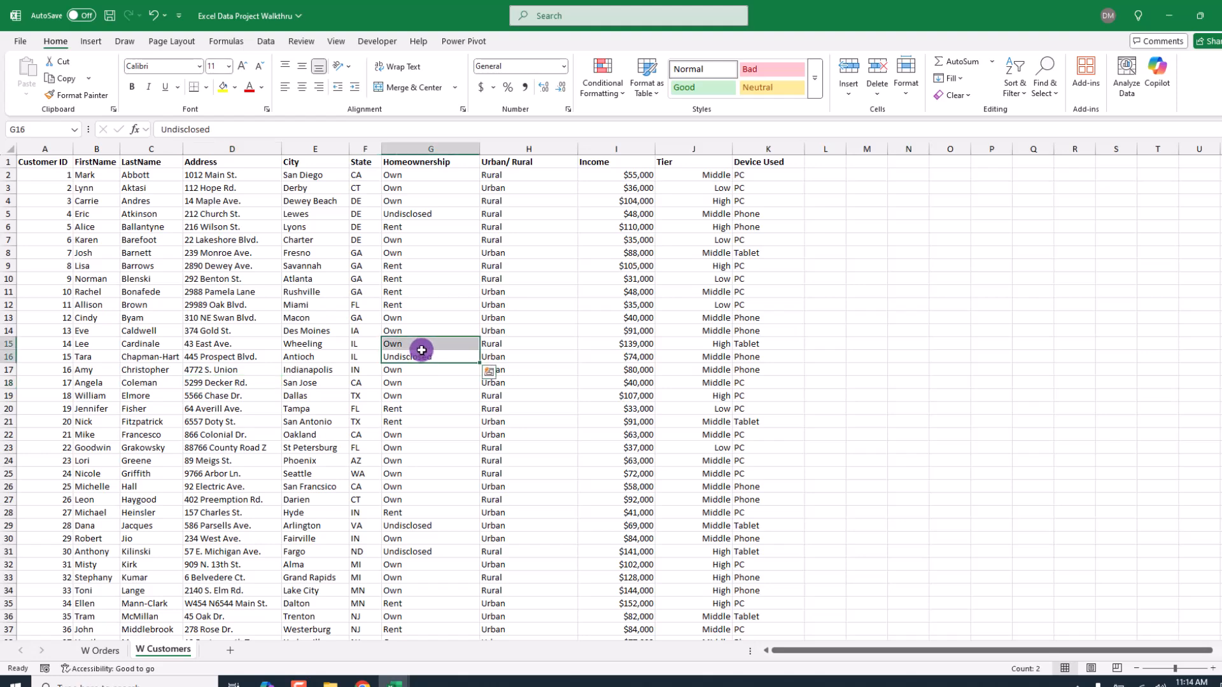
pyautogui.click(415, 293)
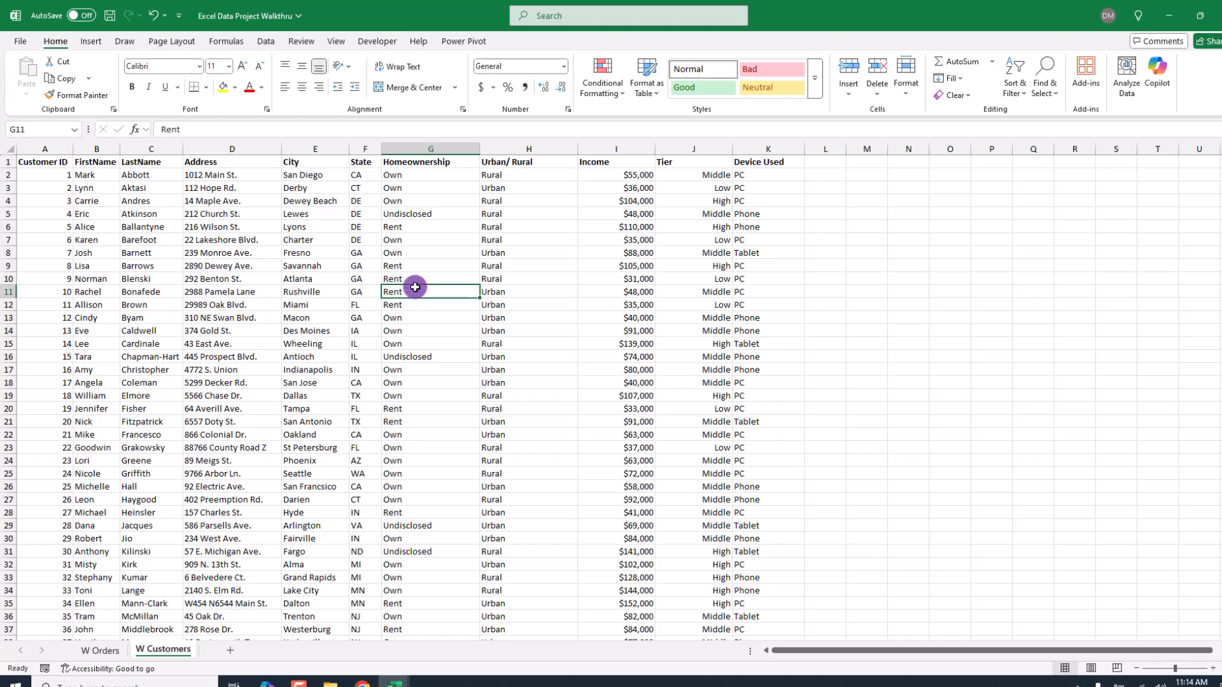
pyautogui.click(92, 42)
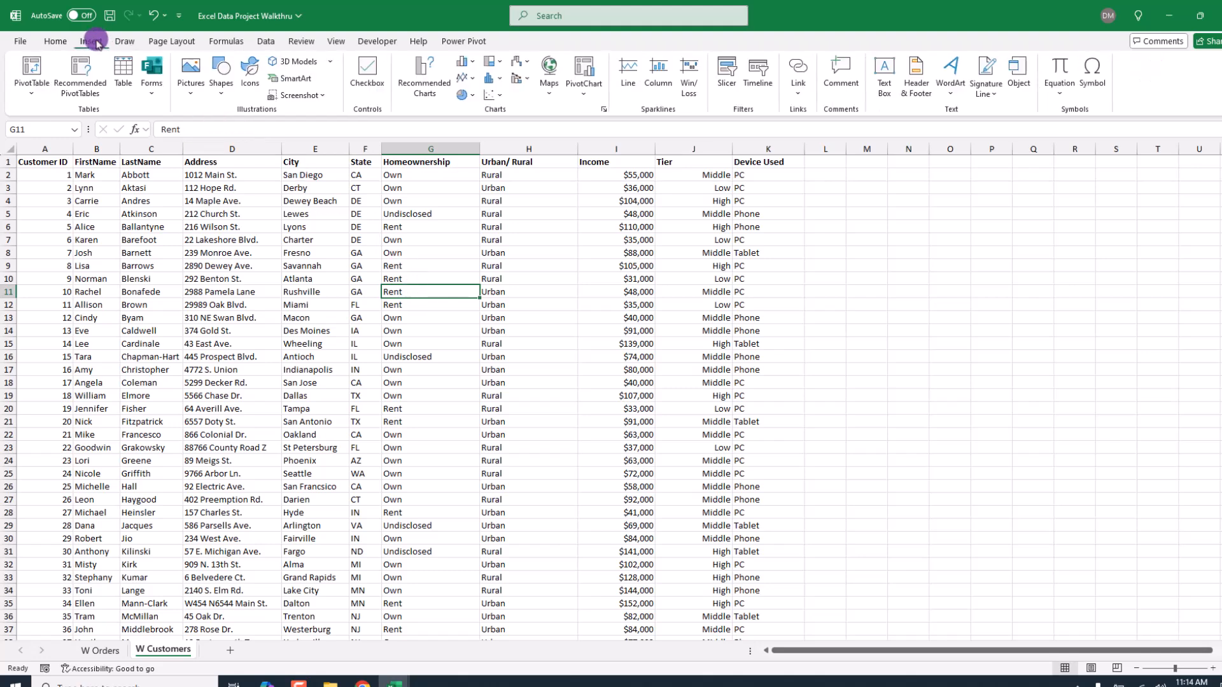
pyautogui.click(127, 80)
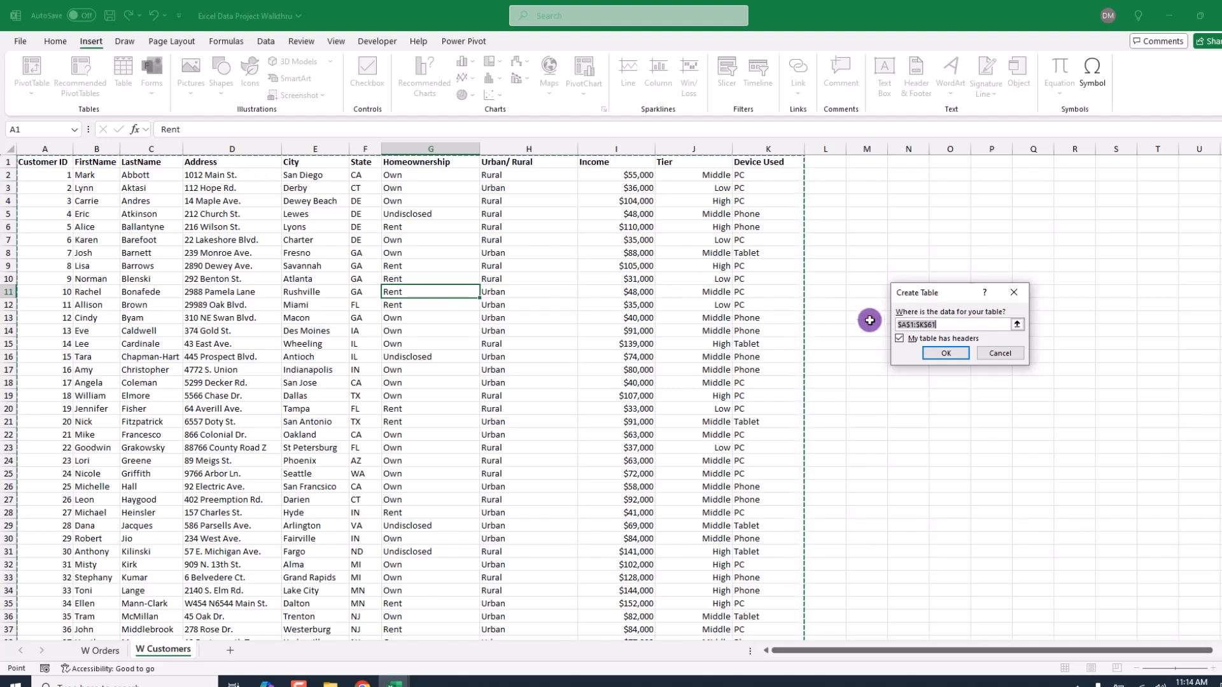
pyautogui.click(943, 352)
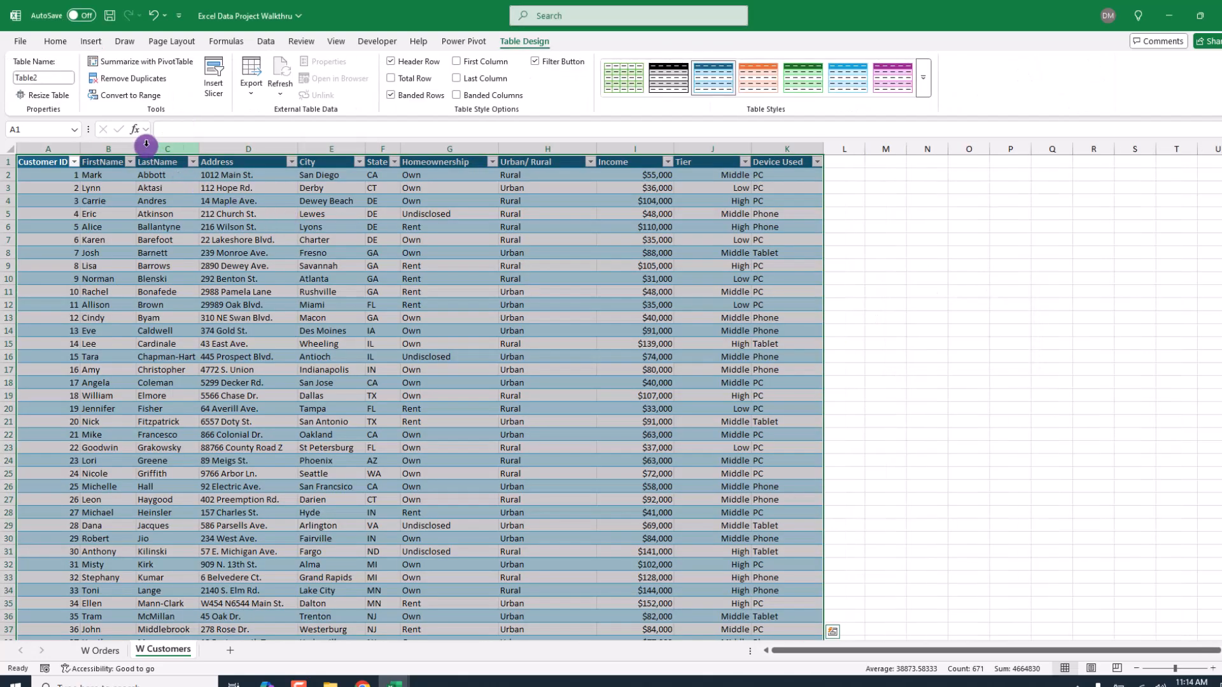
# - Apply the plain, uncoloured Light table style to the customers table
pyautogui.click(921, 77)
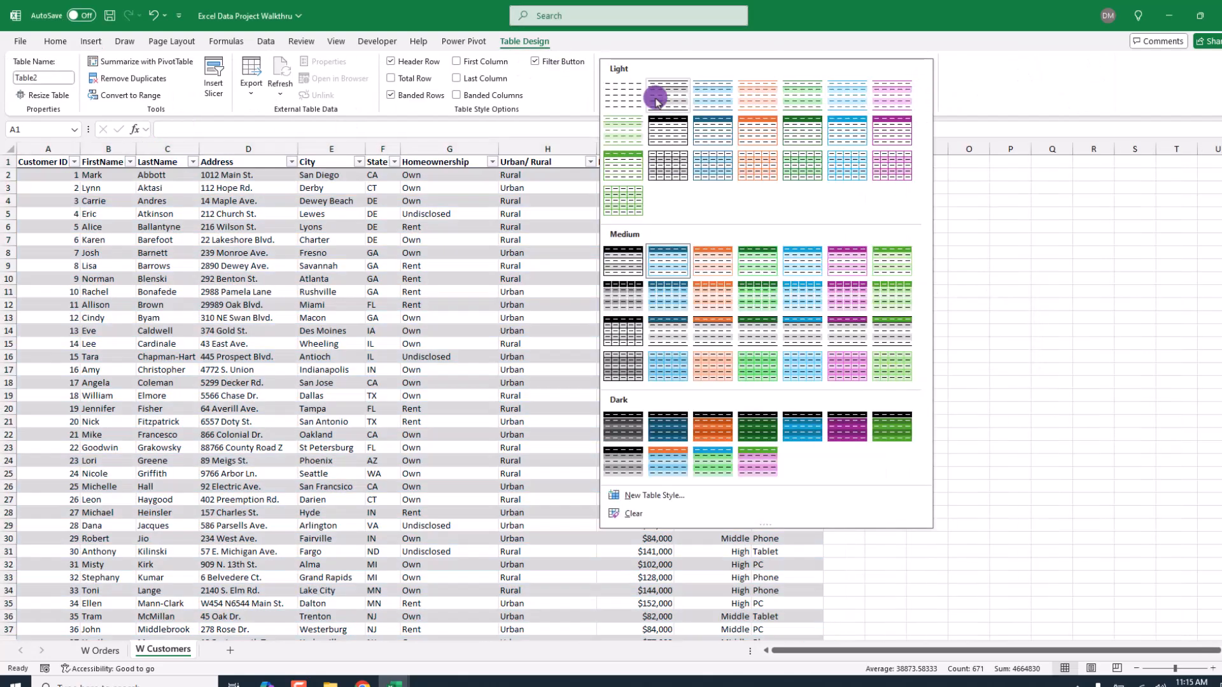
pyautogui.click(626, 99)
pyautogui.click(343, 263)
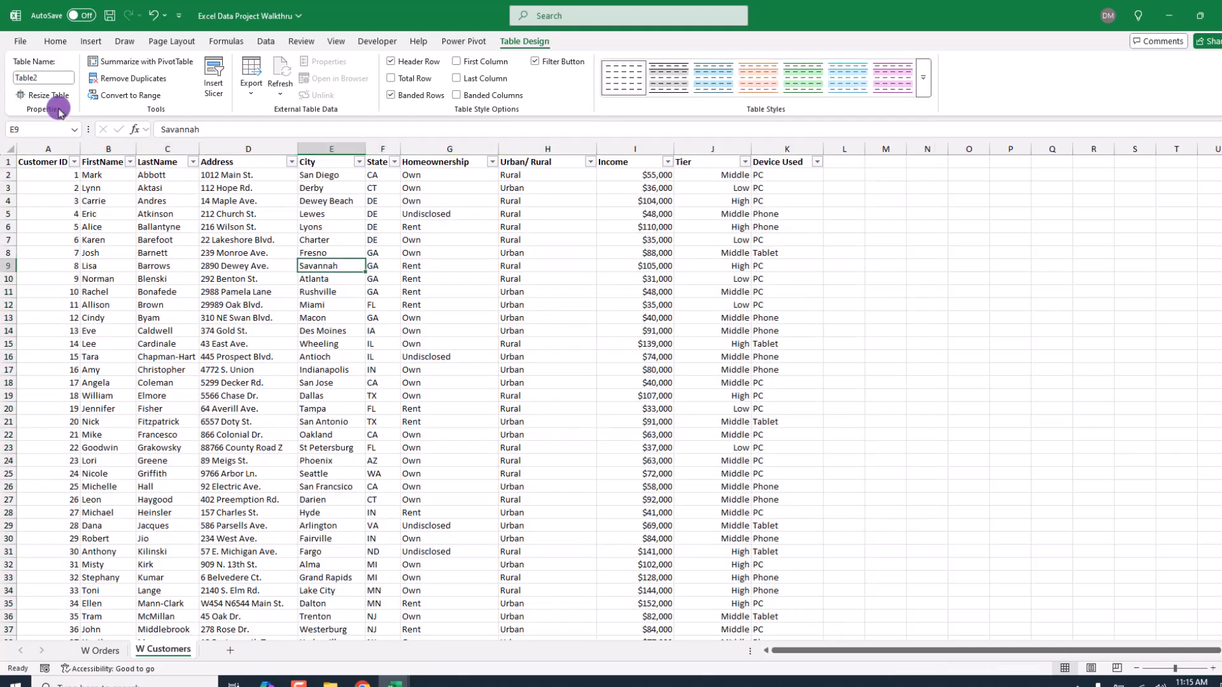
# - Rename the table on the W Customers sheet as Customers
pyautogui.click(46, 78)
pyautogui.write('Customers')
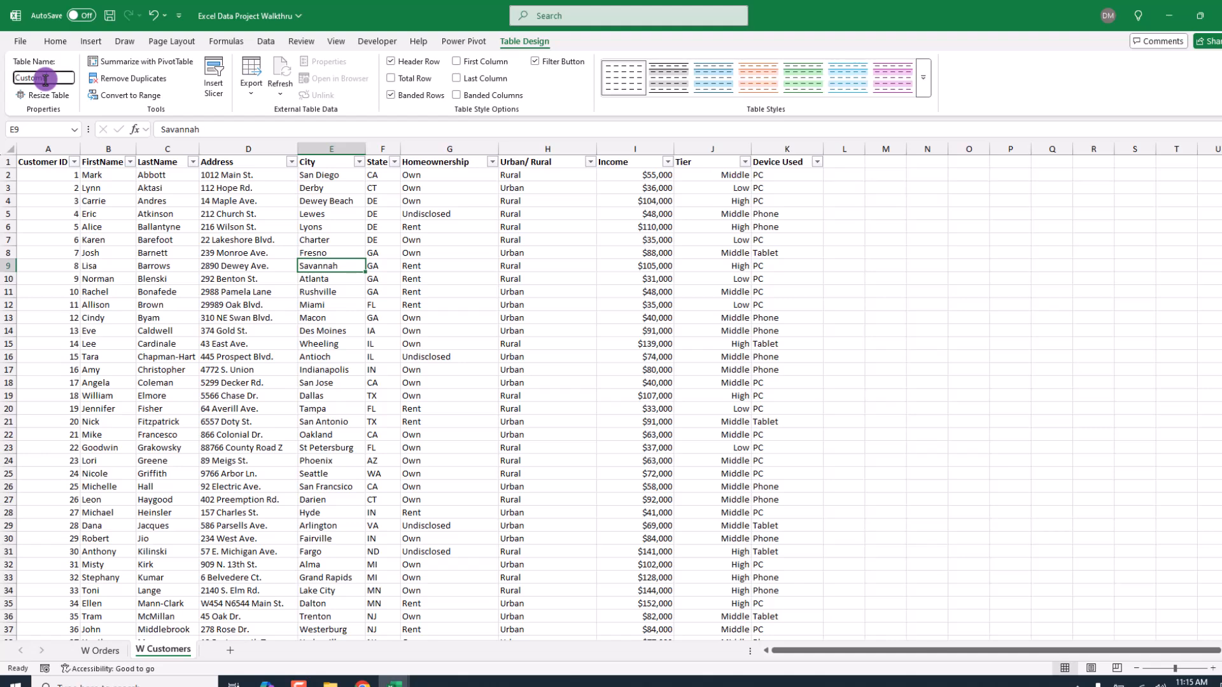
pyautogui.press('Return')
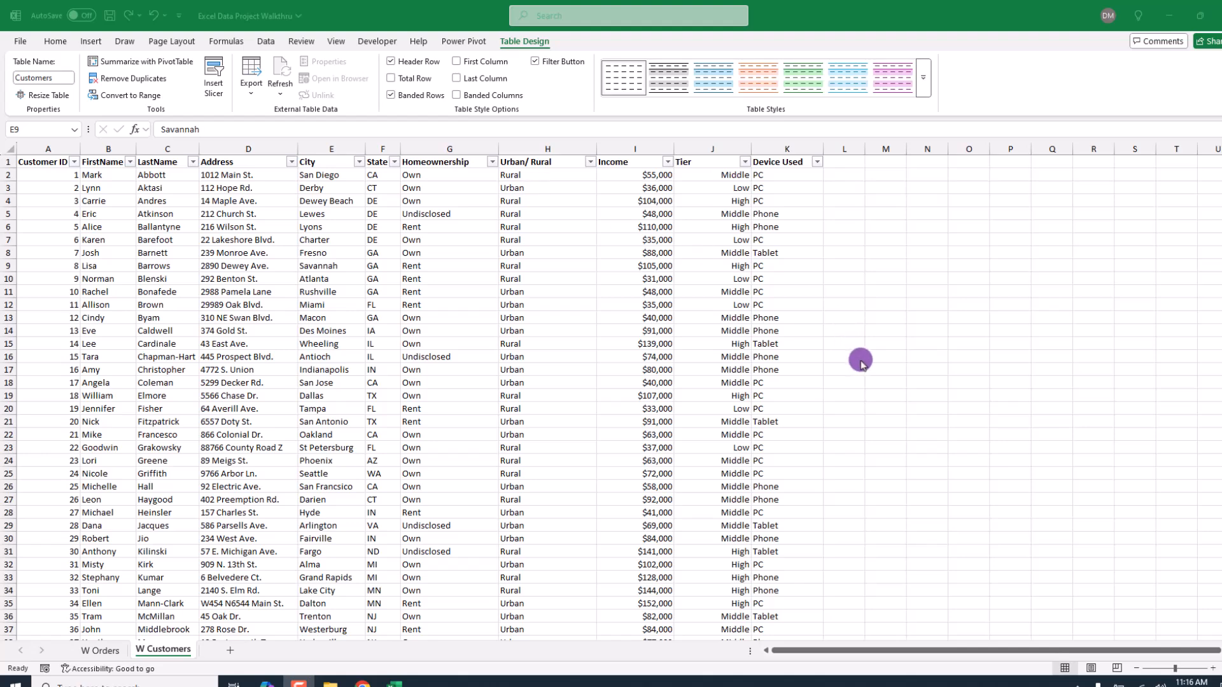
# - Add the Customers table to the Power Pivot data model, then return to the workbook
pyautogui.click(410, 367)
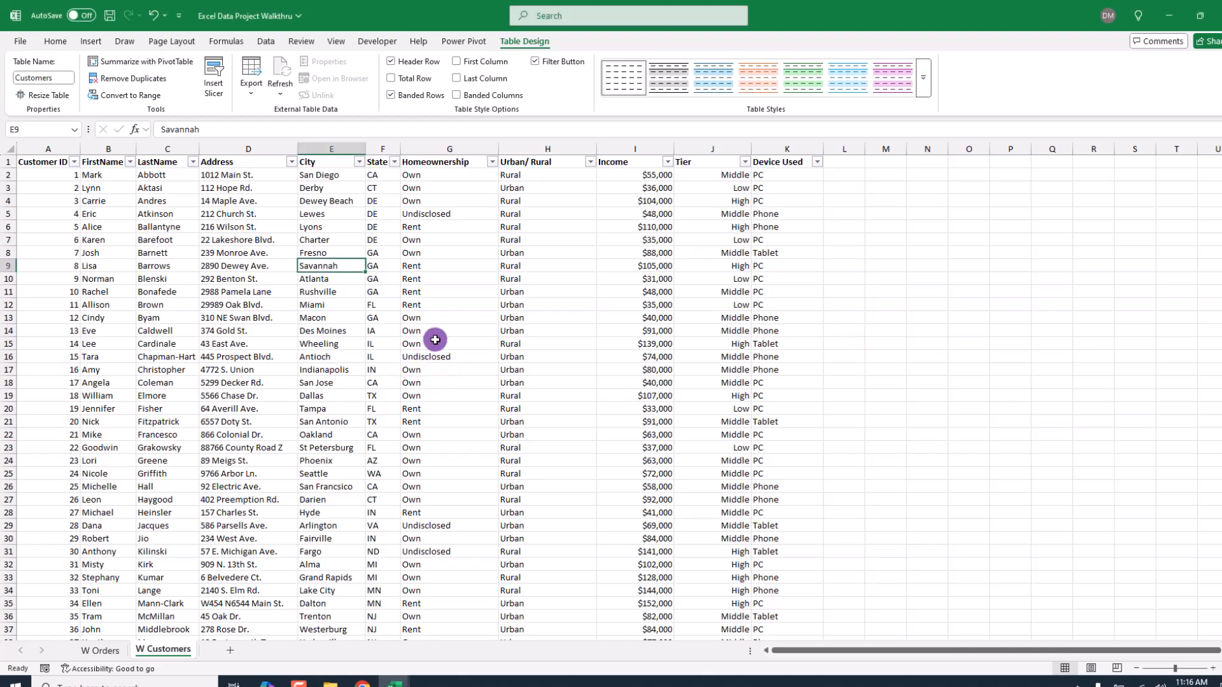
pyautogui.click(453, 42)
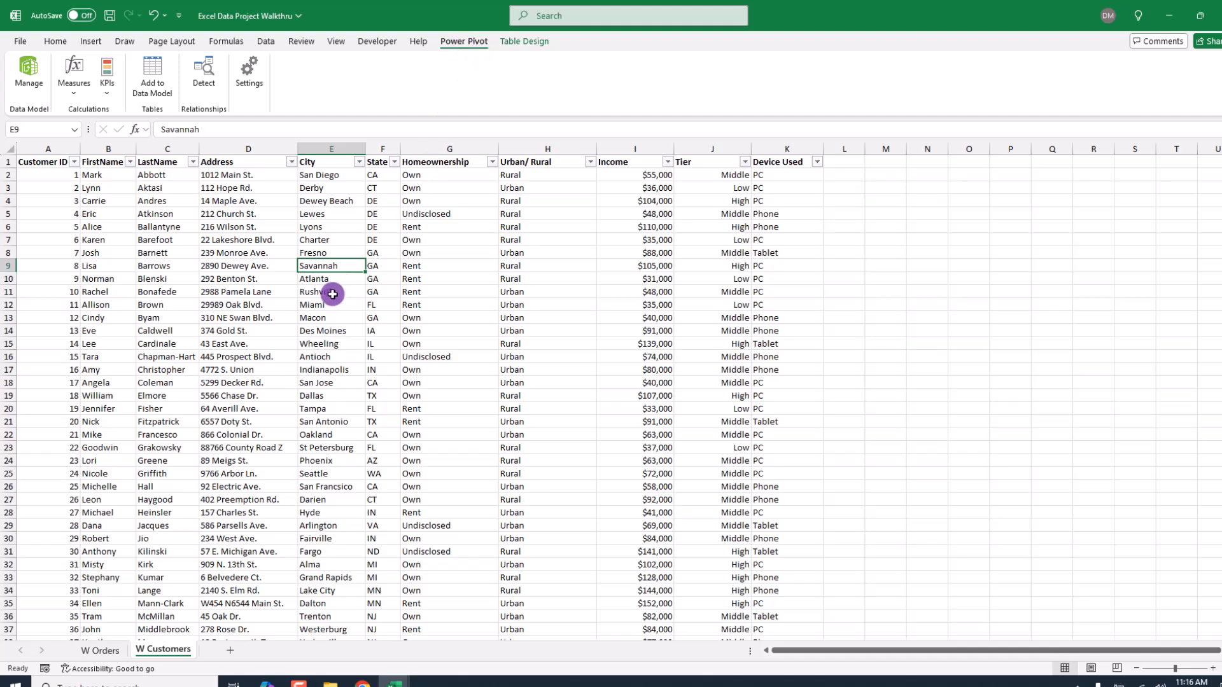
pyautogui.click(155, 79)
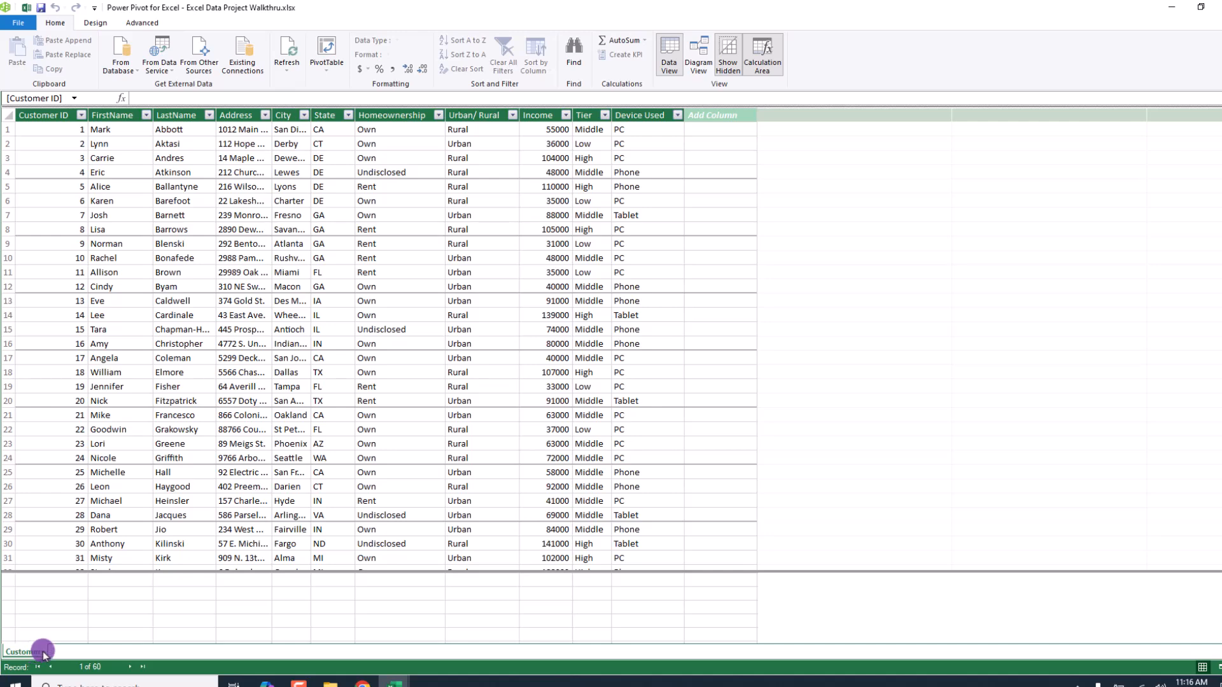
pyautogui.click(1170, 9)
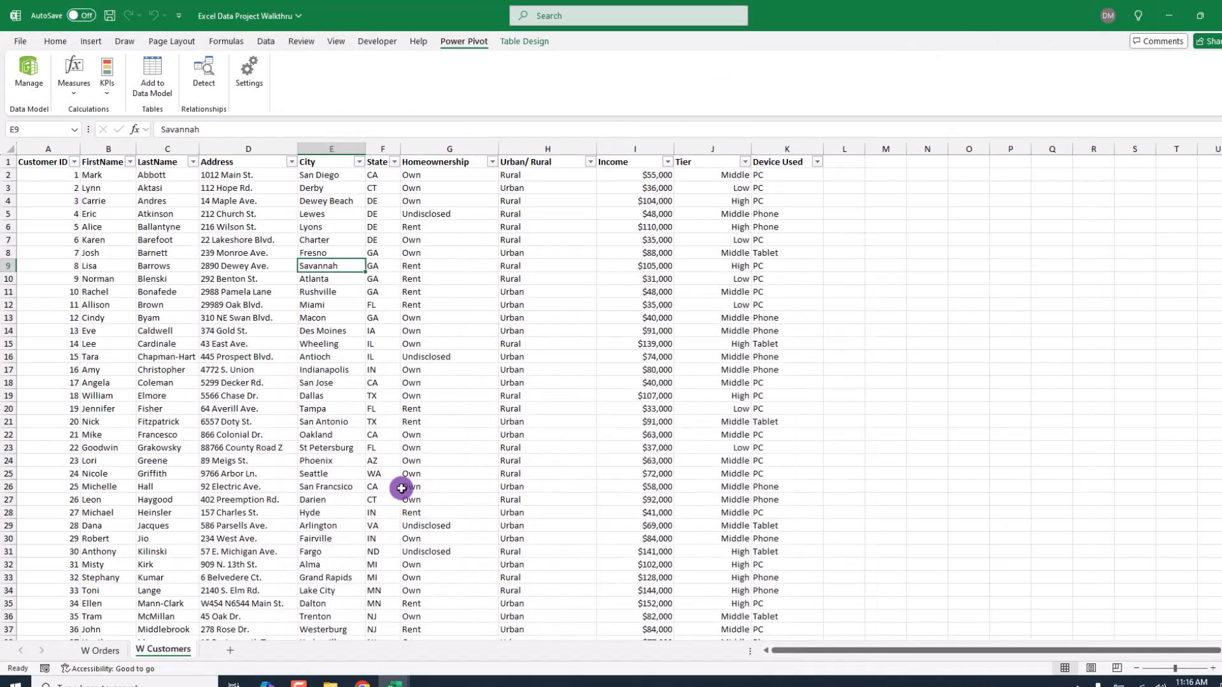
# - Add the Orders table from the W Orders sheet to the data model and show the model as a diagram
pyautogui.click(100, 650)
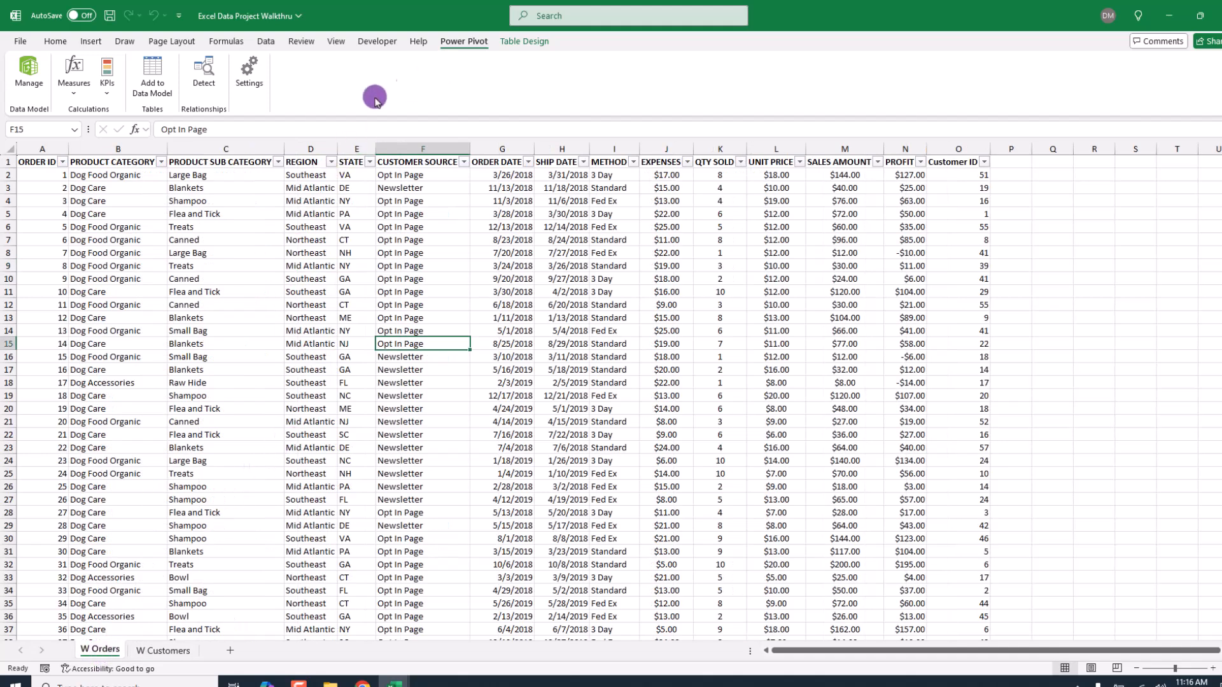
pyautogui.click(152, 75)
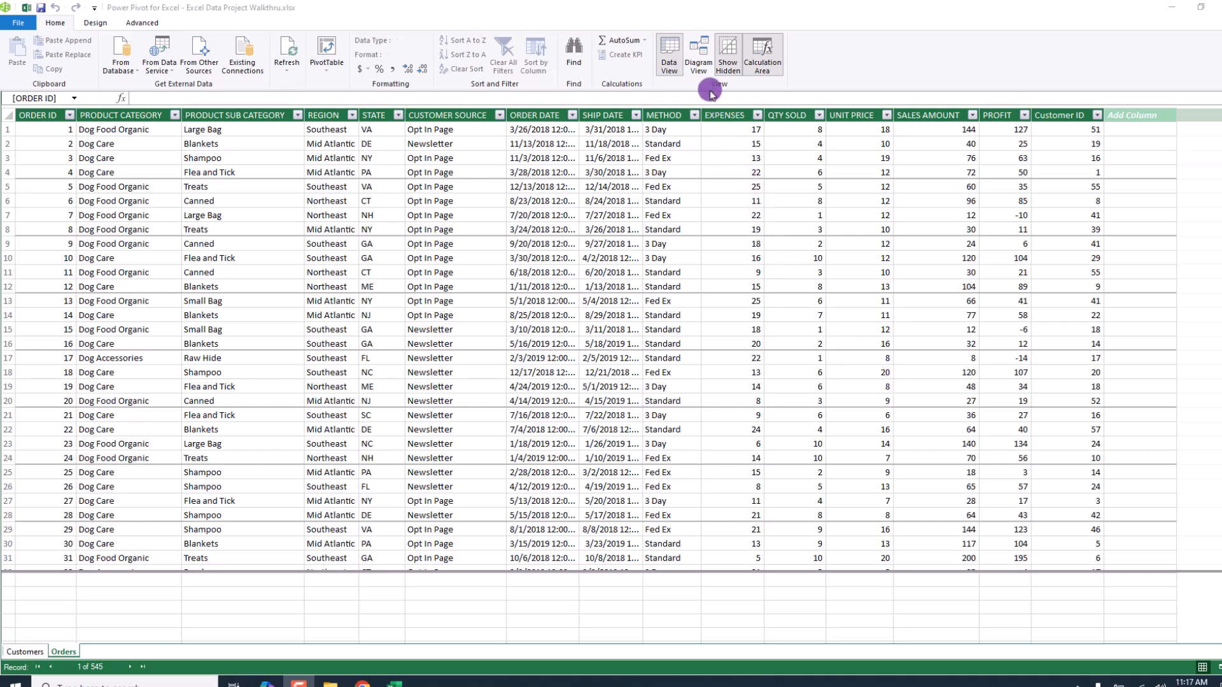
pyautogui.click(699, 56)
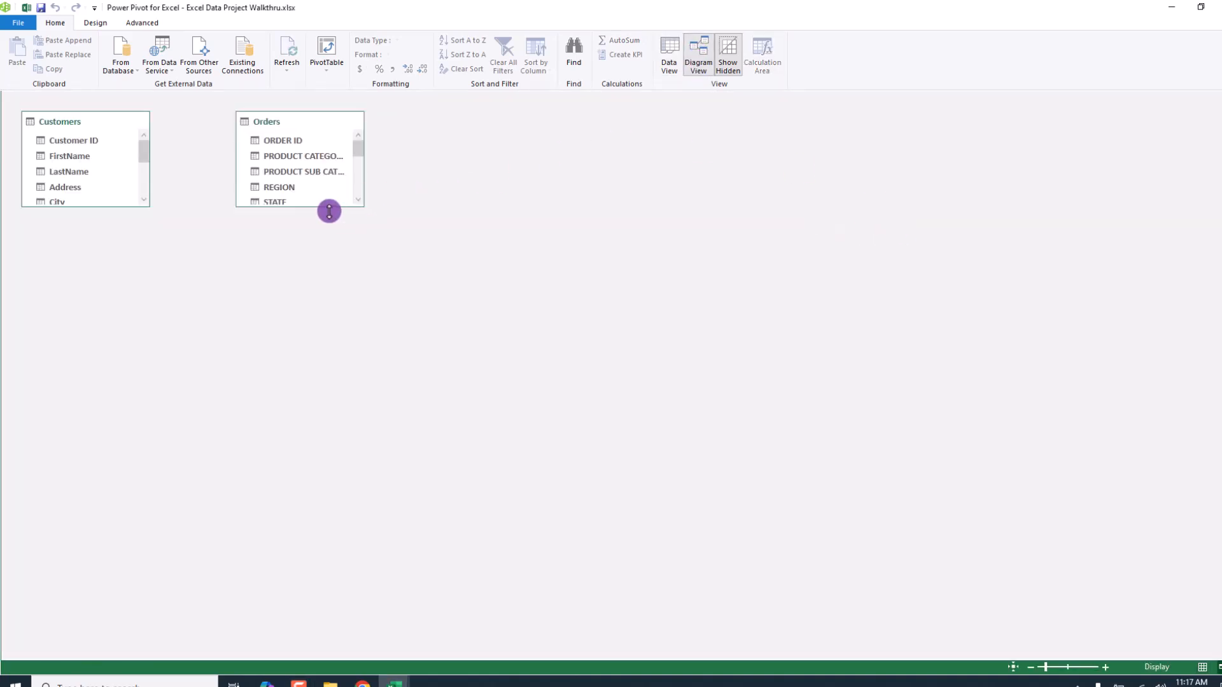
# - Enlarge the Orders and Customers boxes in the diagram to show all their fields, and space the two boxes well apart
pyautogui.moveTo(325, 210); pyautogui.dragTo(316, 400)
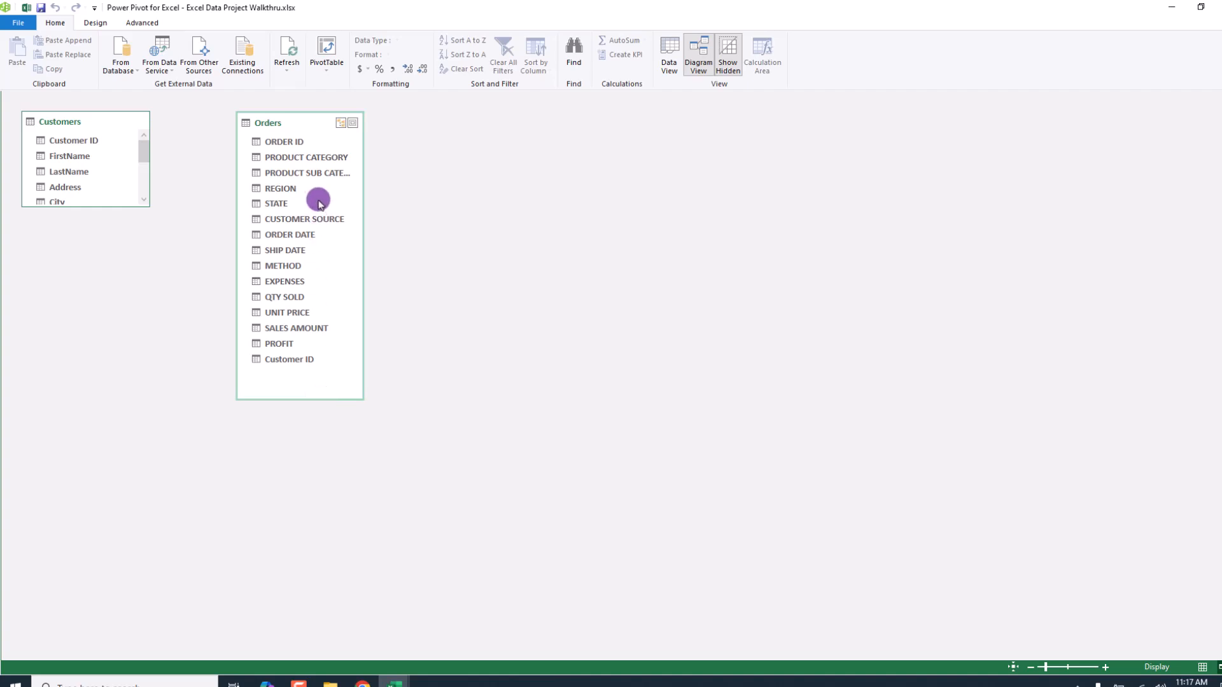
pyautogui.moveTo(303, 120); pyautogui.dragTo(599, 120)
pyautogui.click(103, 208)
pyautogui.moveTo(112, 201); pyautogui.dragTo(105, 371)
pyautogui.moveTo(90, 123); pyautogui.dragTo(246, 122)
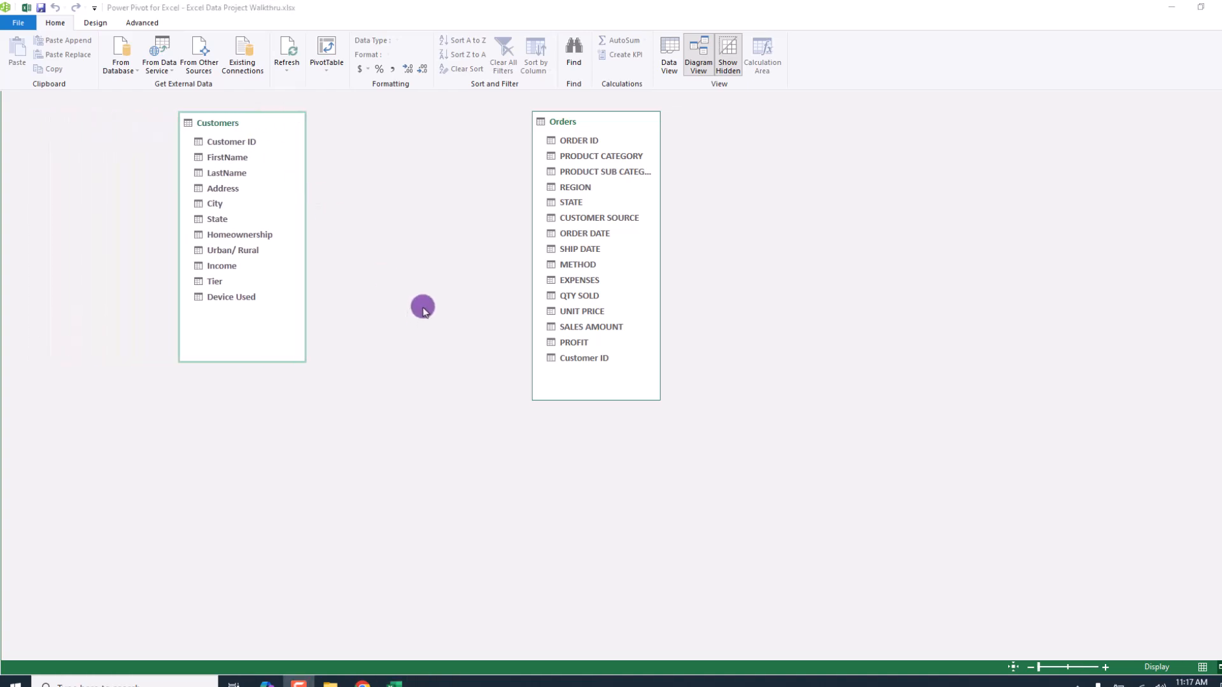
# - Create a relationship from Customer ID in the Customers table to Customer ID in the Orders table
pyautogui.click(230, 146)
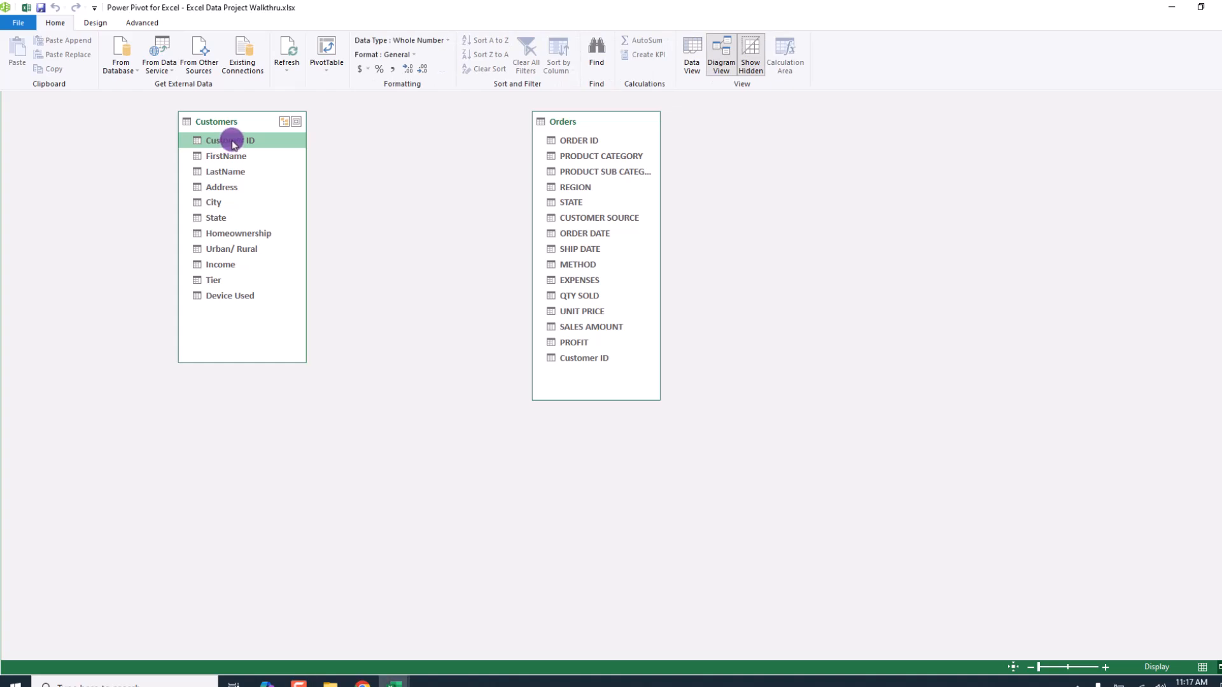
pyautogui.moveTo(233, 145); pyautogui.dragTo(573, 358)
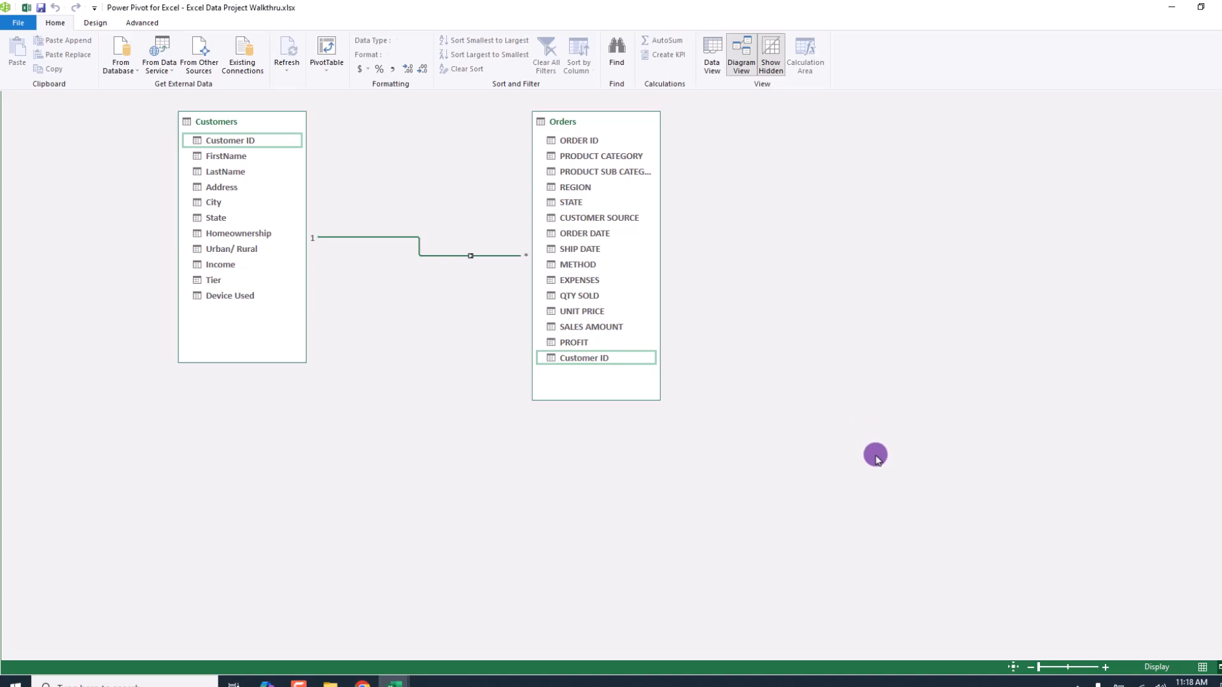
pyautogui.press('F9')
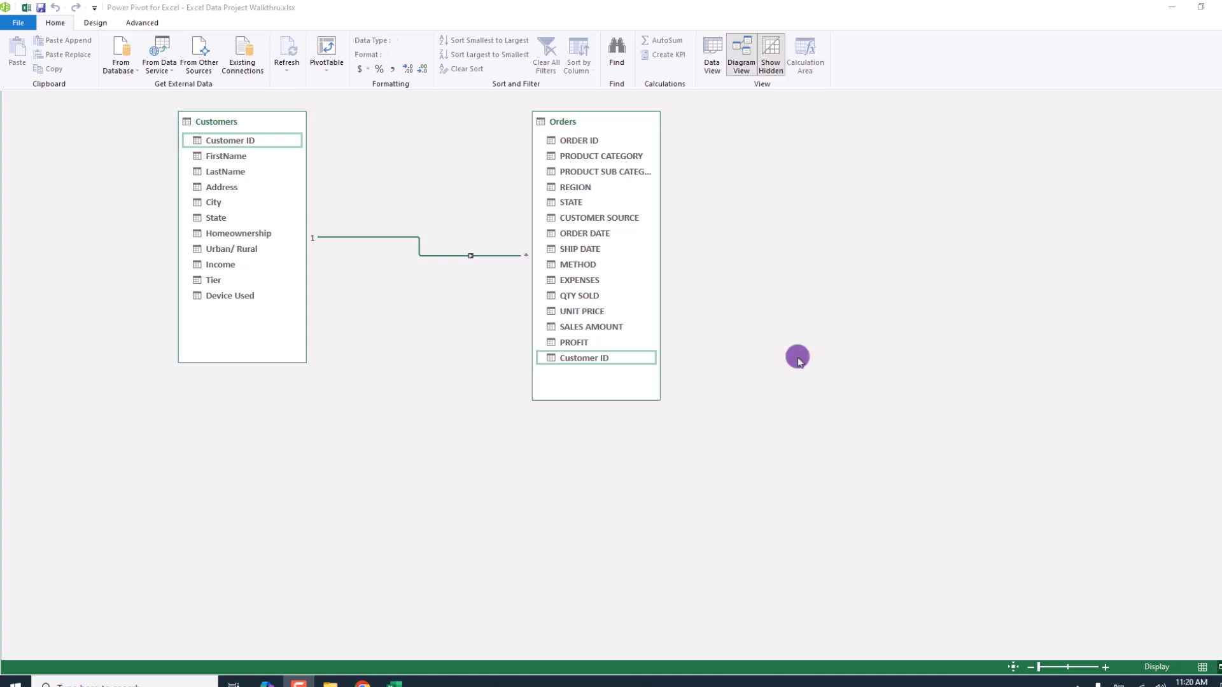
pyautogui.click(323, 70)
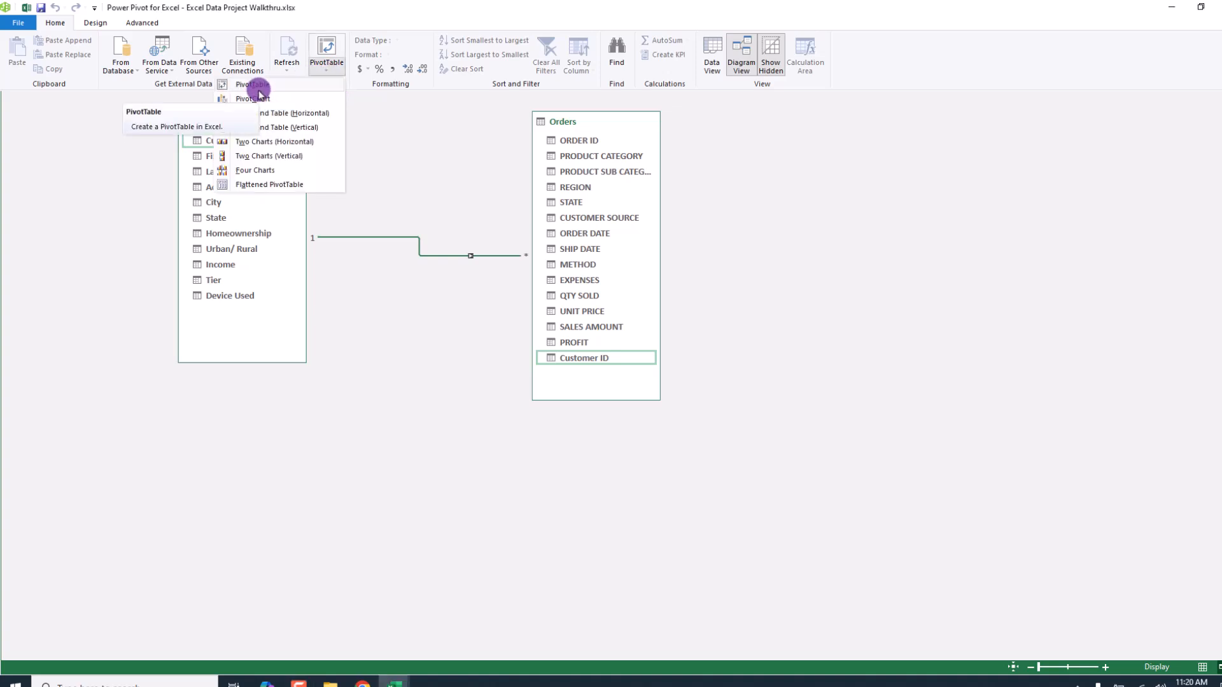
pyautogui.click(903, 311)
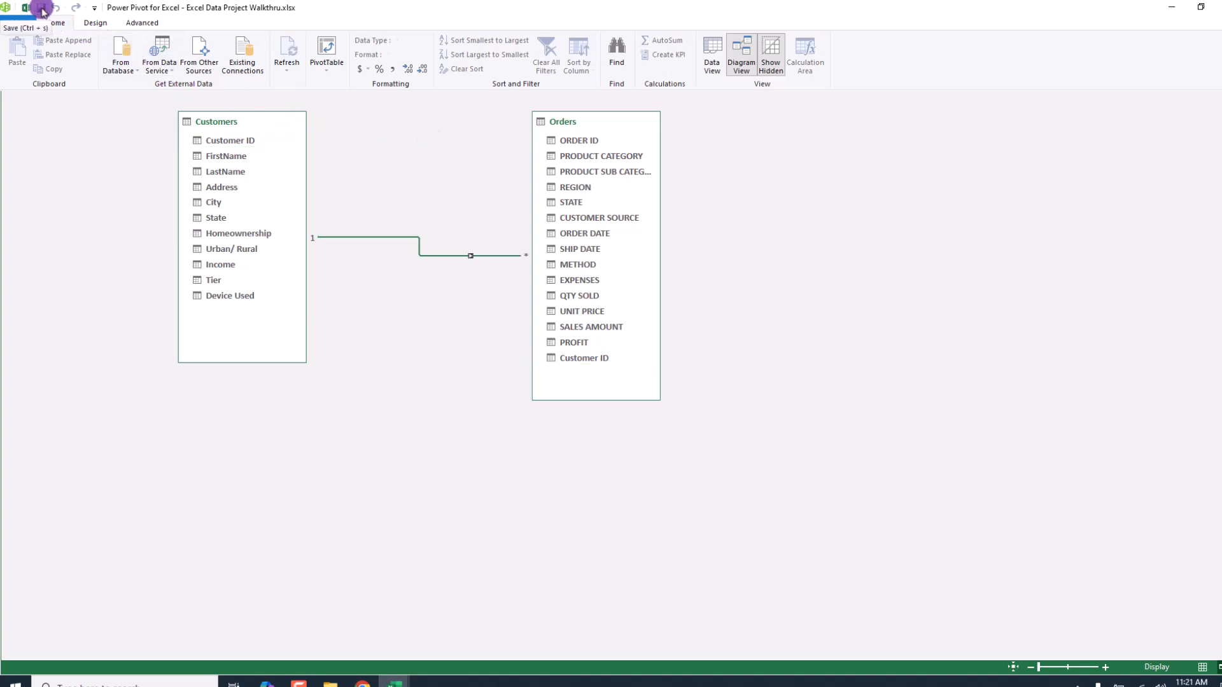
# - Save the data model, close the Power Pivot window and return to the W Orders sheet
pyautogui.click(42, 9)
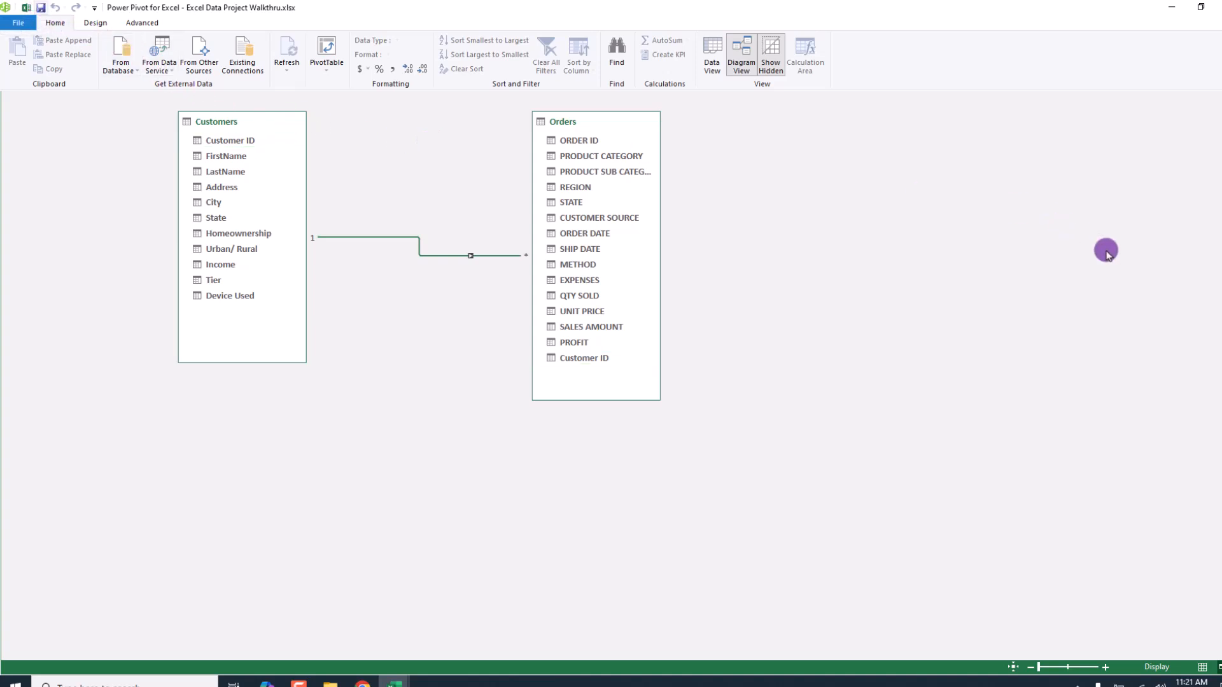
pyautogui.click(1217, 7)
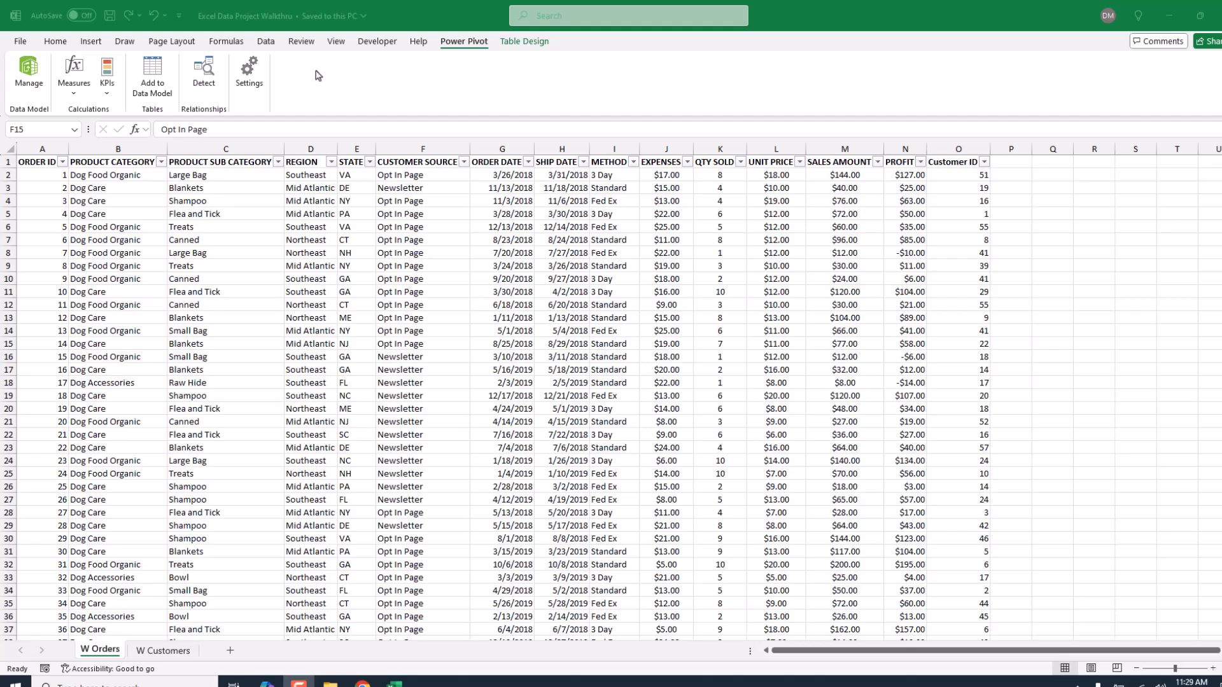
pyautogui.click(612, 313)
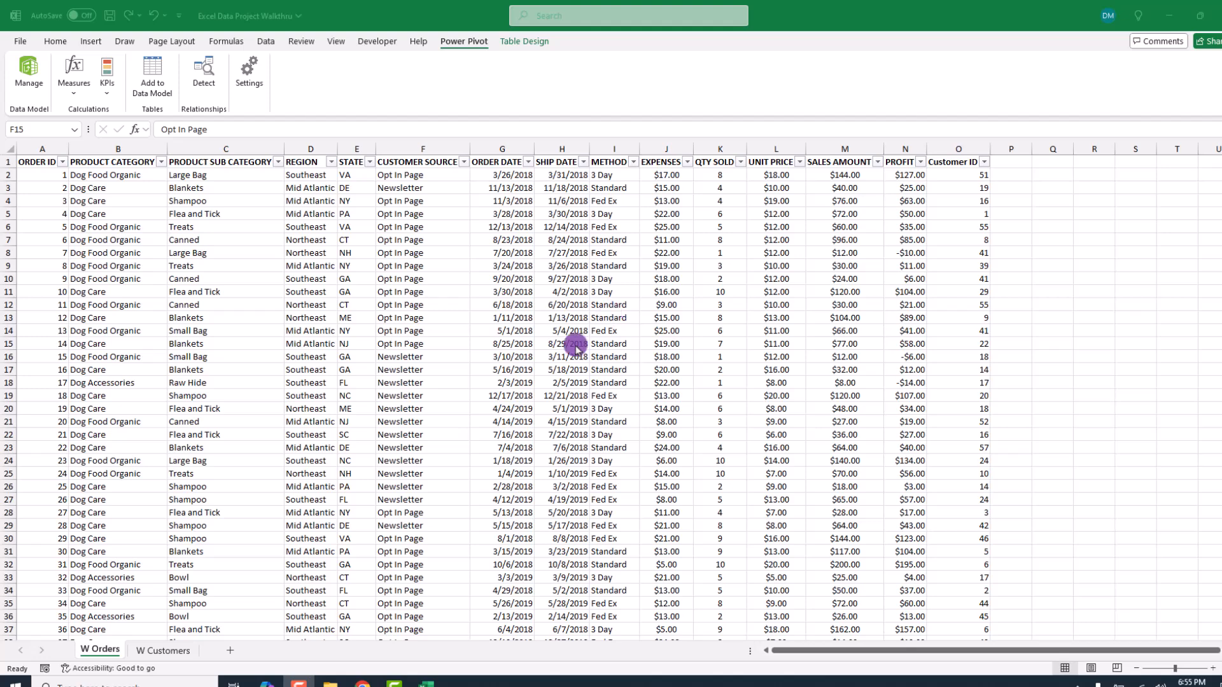
# - Add a new worksheet after W Orders and name it Pivot Tables
pyautogui.click(230, 651)
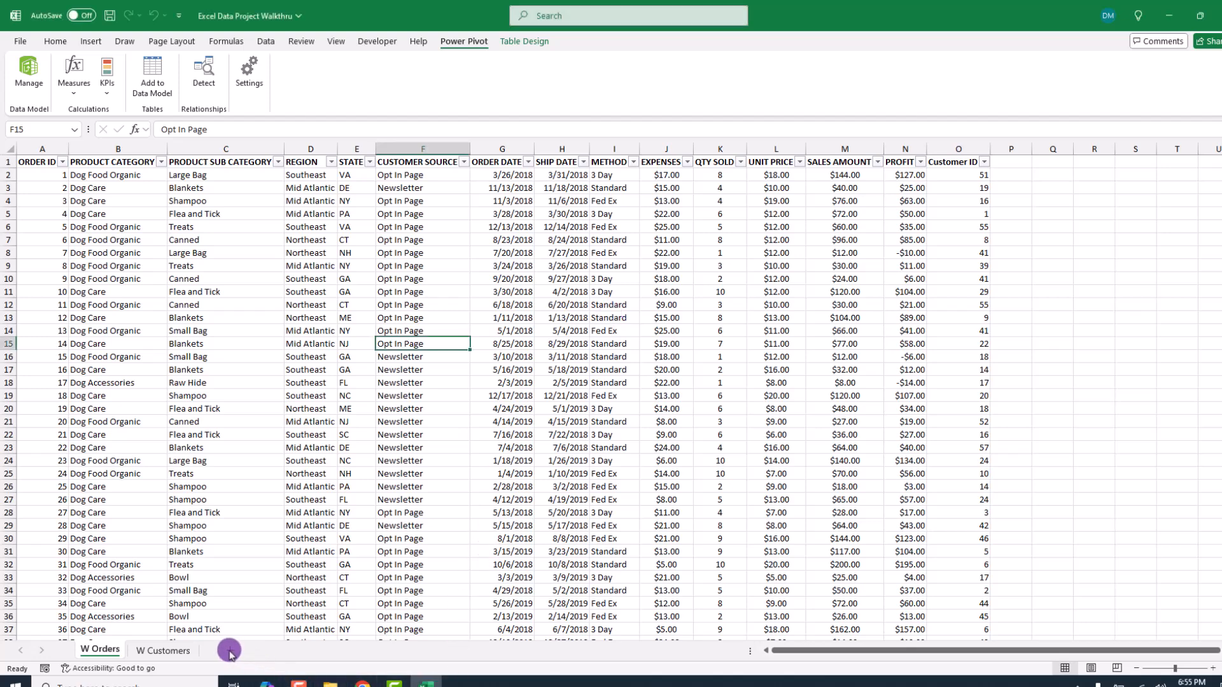
pyautogui.doubleClick(150, 649)
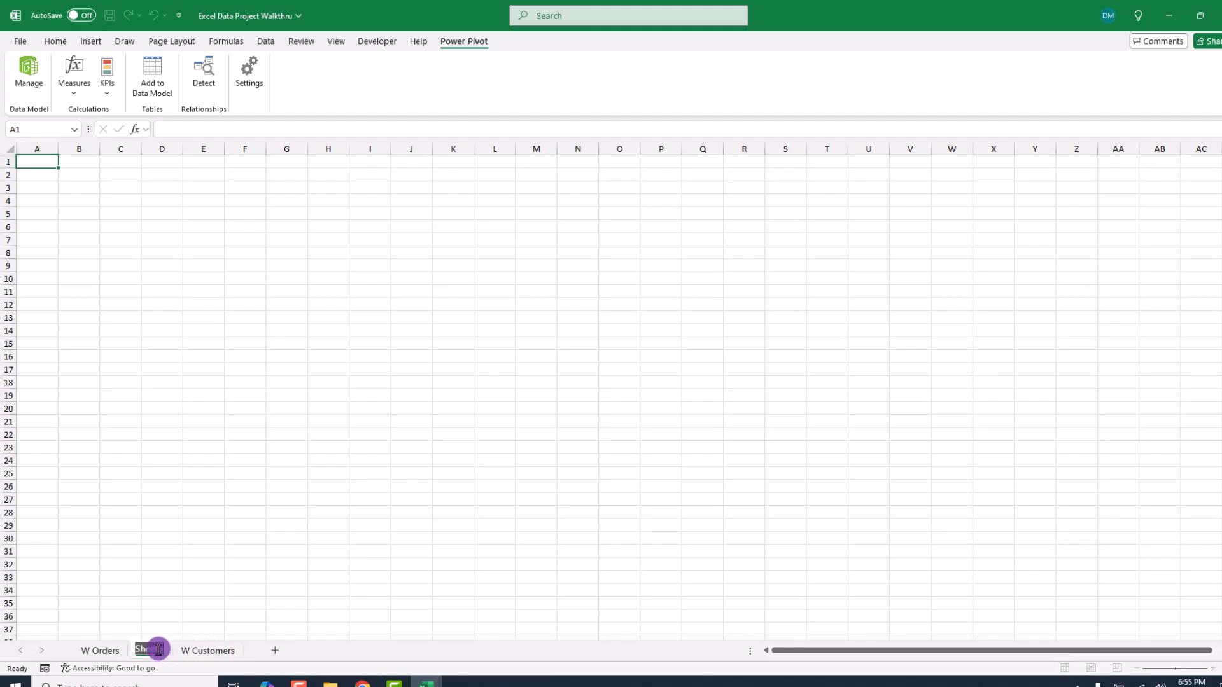
pyautogui.write('PivotTab')
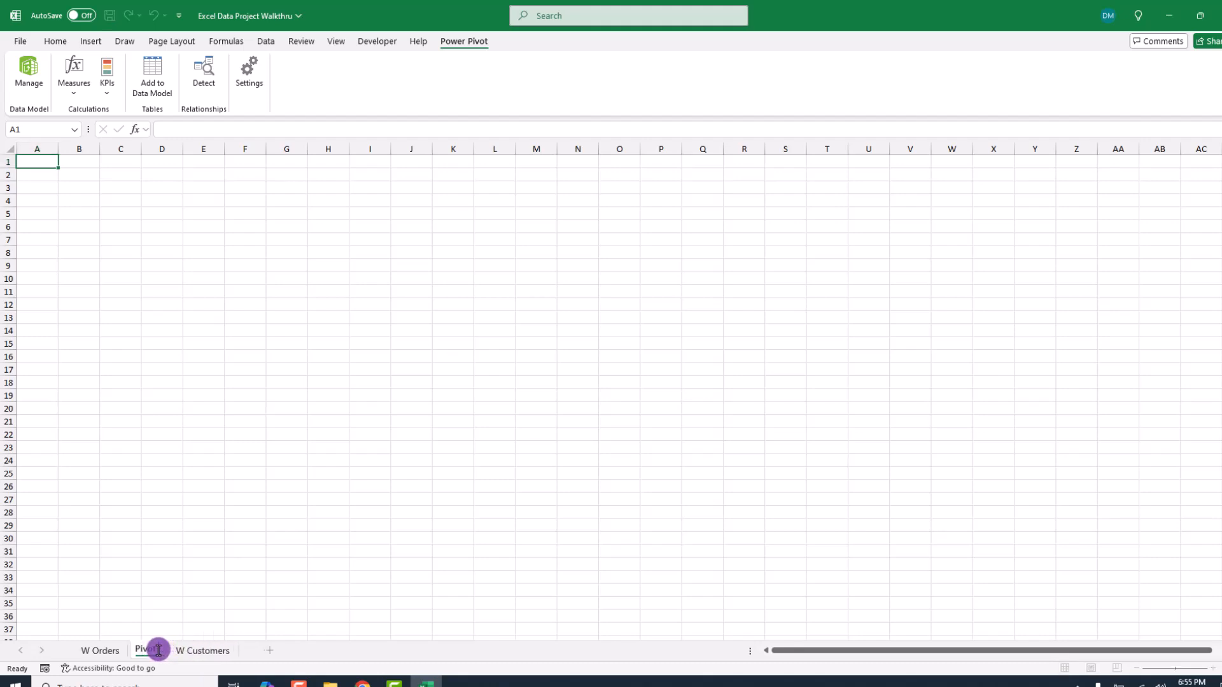
pyautogui.write('les')
pyautogui.press('Return')
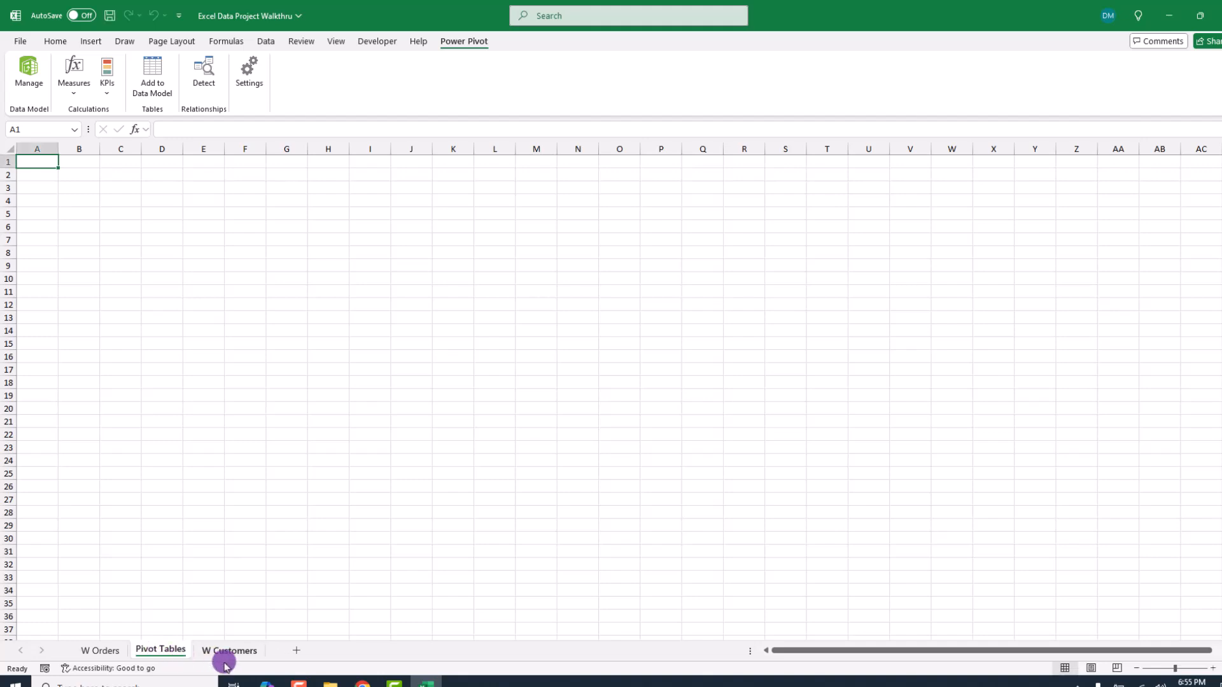
# - Add another new worksheet after Pivot Tables and name it Dashboard
pyautogui.click(298, 650)
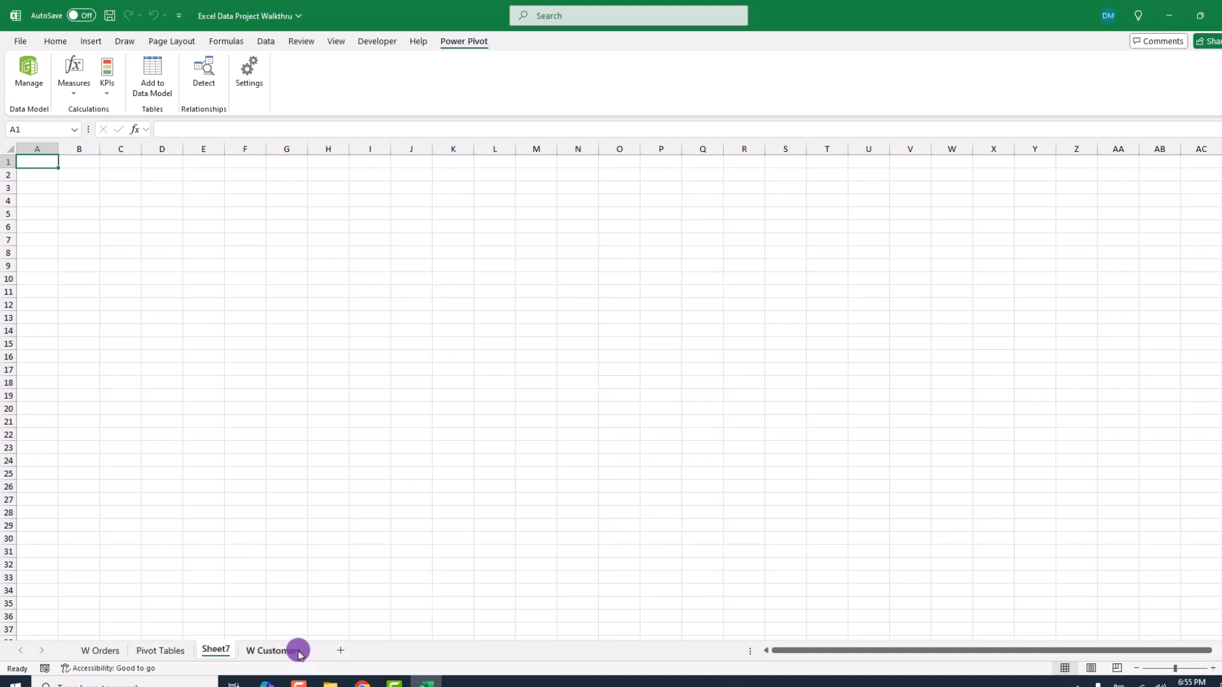
pyautogui.doubleClick(215, 651)
pyautogui.write('Data')
pyautogui.write('board')
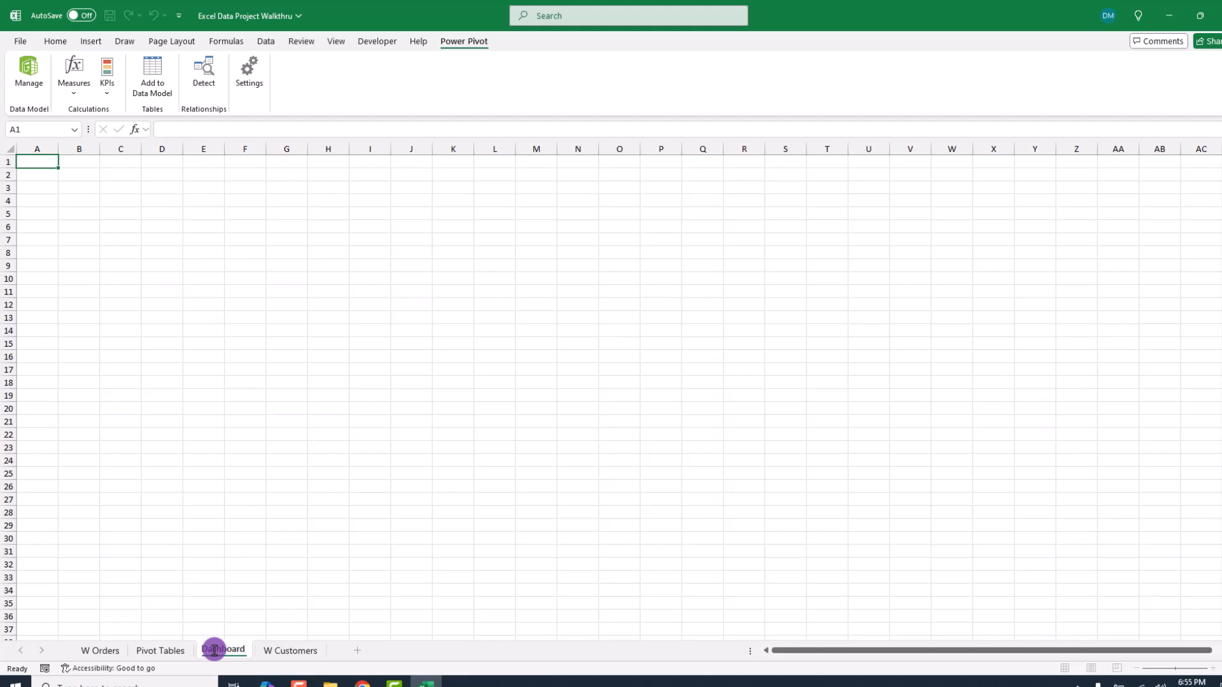
pyautogui.press('Return')
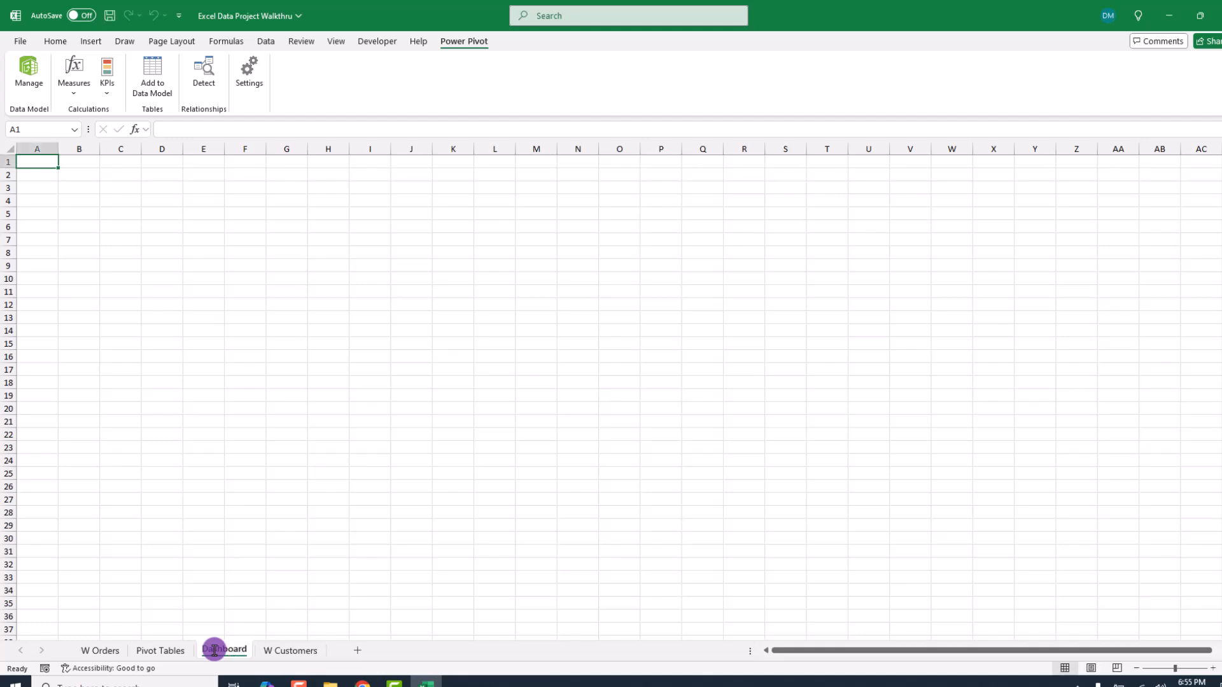
# - Move the Pivot Tables and Dashboard sheets after W Customers, with Dashboard last, and open the Pivot Tables sheet
pyautogui.moveTo(170, 649); pyautogui.dragTo(346, 659)
pyautogui.moveTo(167, 649); pyautogui.dragTo(344, 660)
pyautogui.click(233, 649)
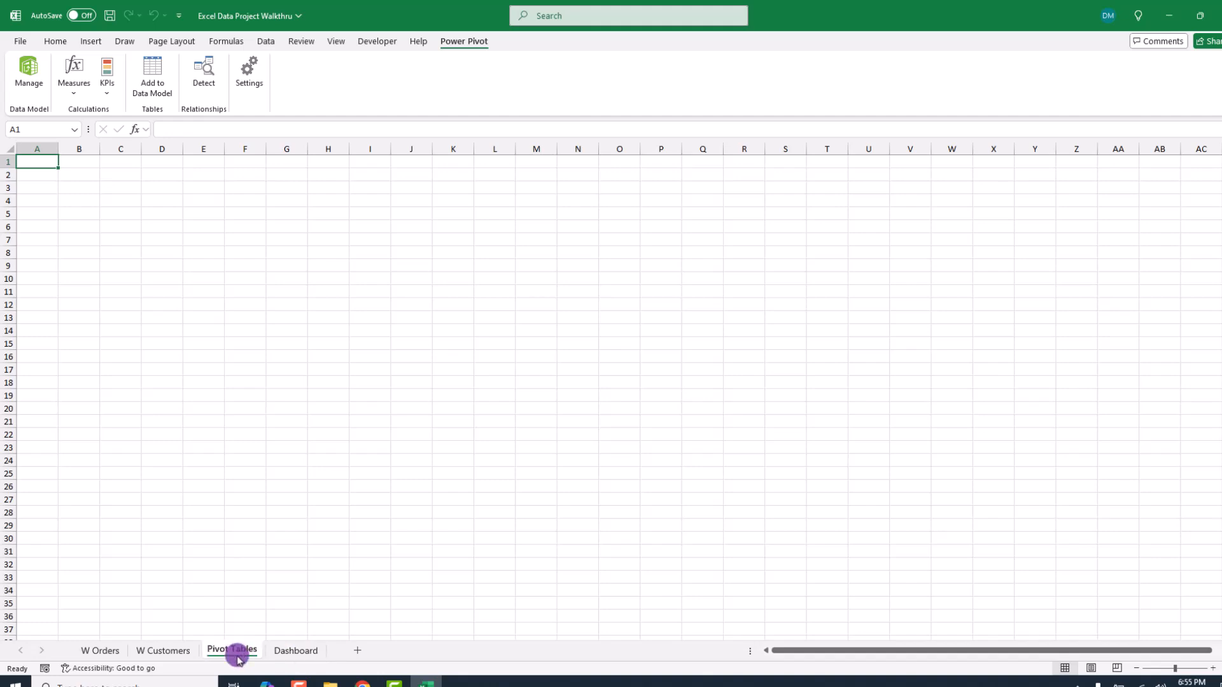
# - Insert a PivotTable from the data model on the existing Pivot Tables sheet, at the start of column A
pyautogui.click(94, 41)
pyautogui.click(31, 89)
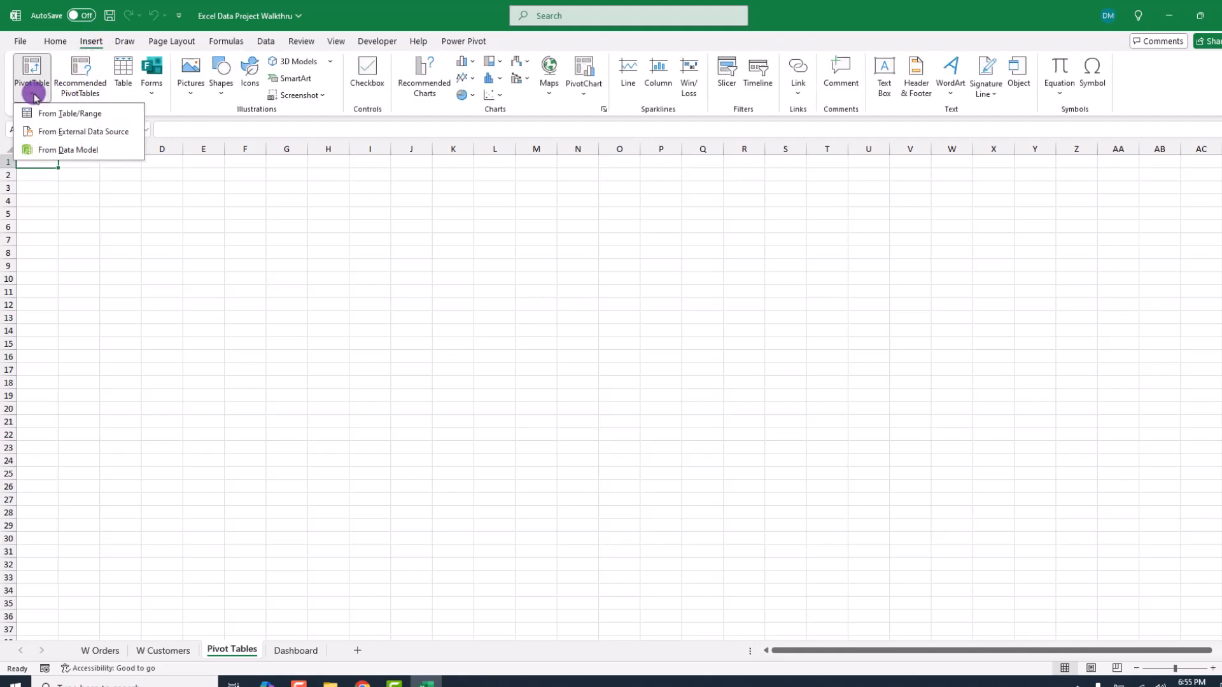
pyautogui.click(74, 150)
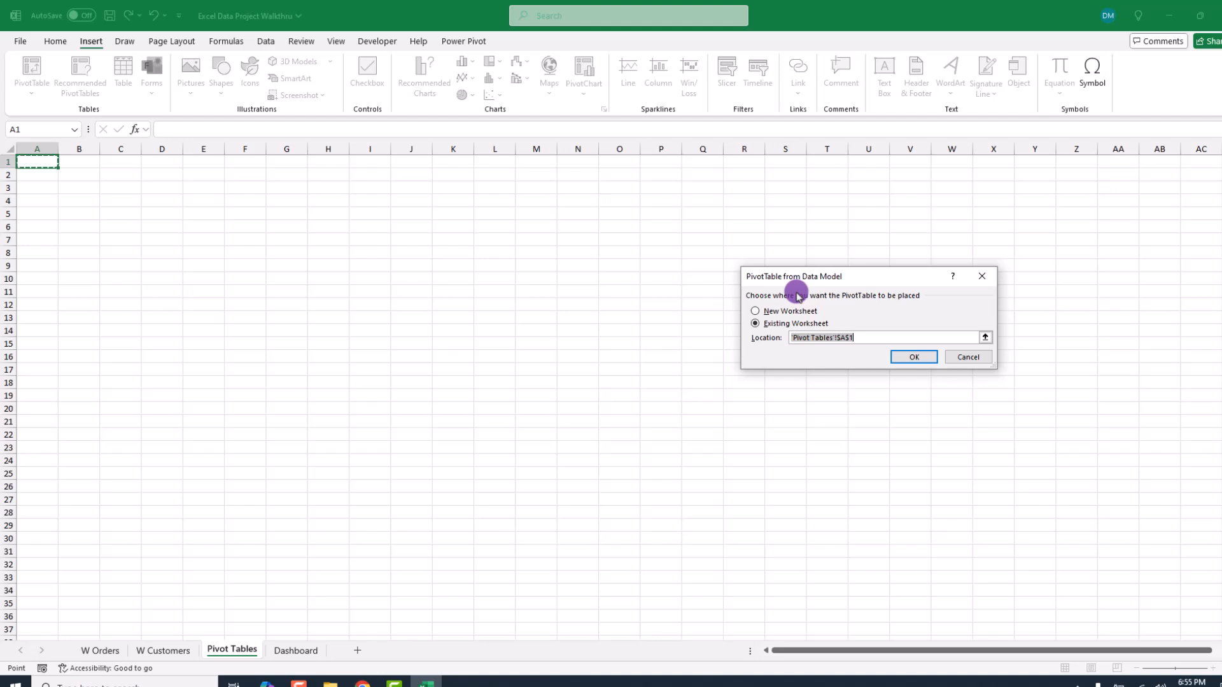
pyautogui.click(913, 358)
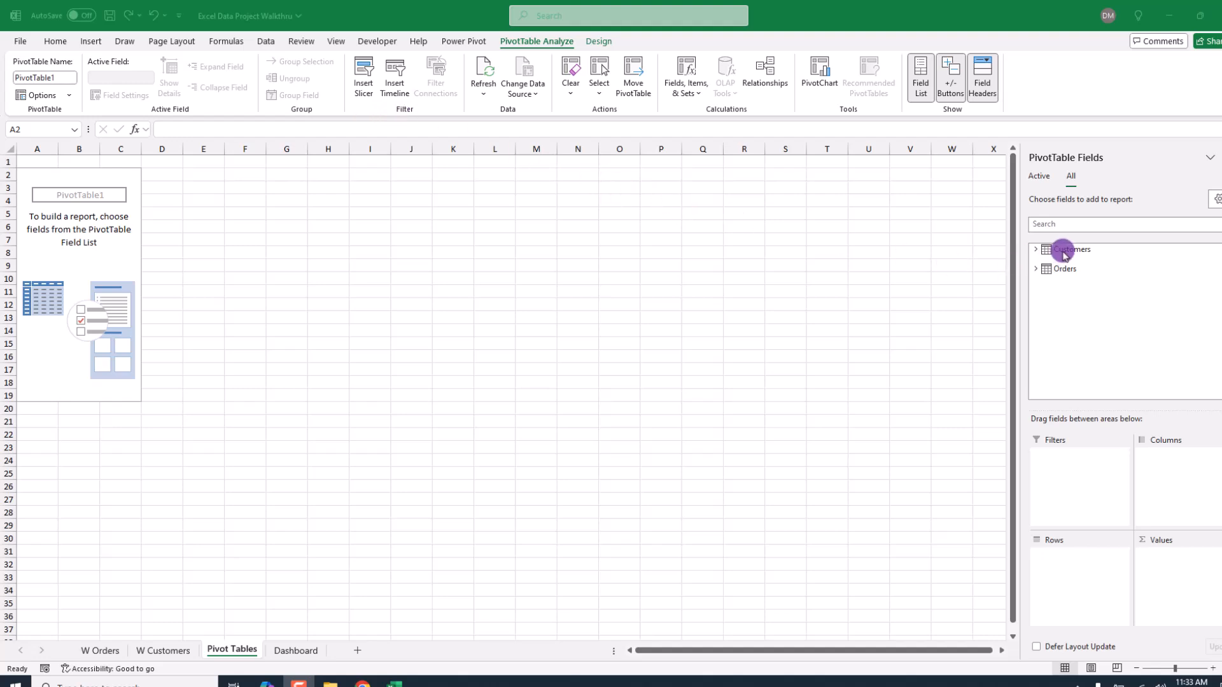
# - Add the Homeownership field from the Customers table to the rows of the new PivotTable
pyautogui.click(1037, 249)
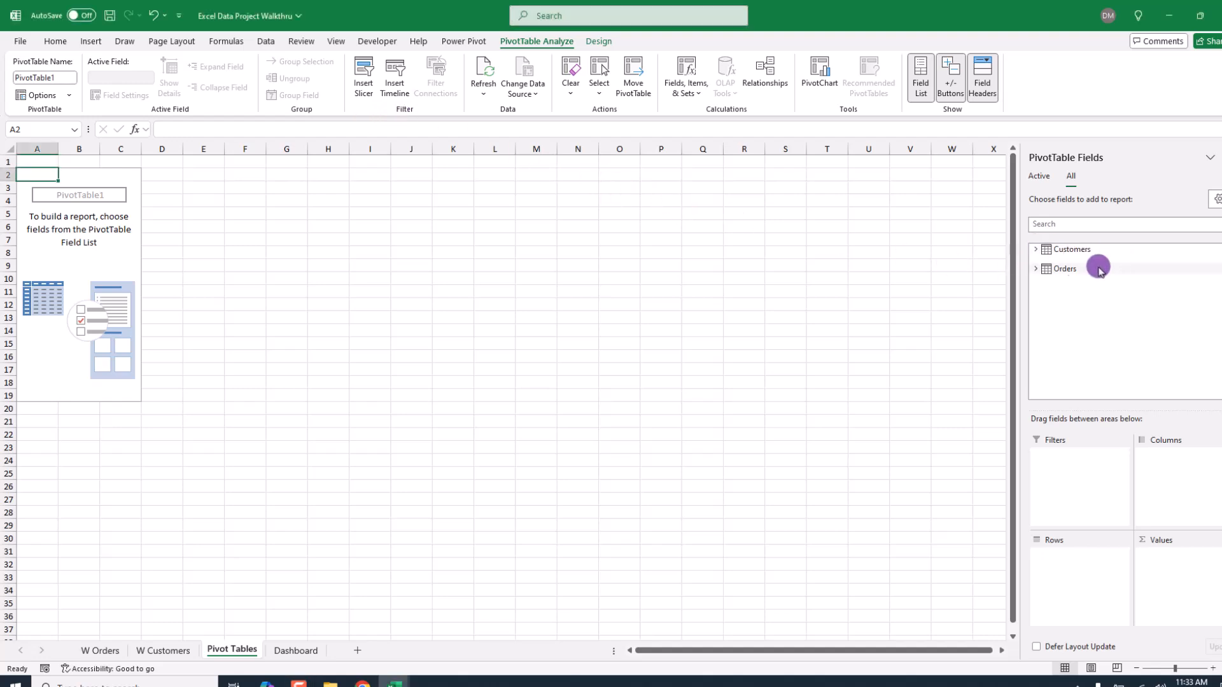
pyautogui.click(1038, 249)
pyautogui.scroll(-3, 1142, 276)
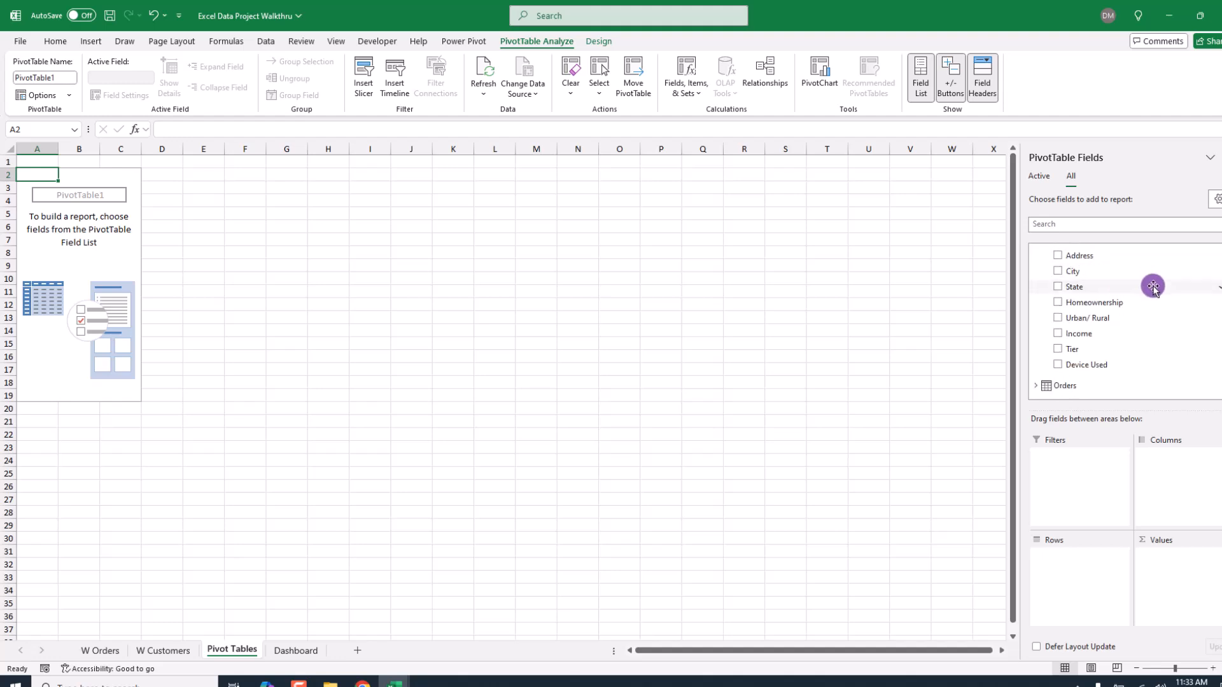
pyautogui.scroll(3, 1153, 287)
pyautogui.moveTo(1105, 358); pyautogui.dragTo(1080, 560)
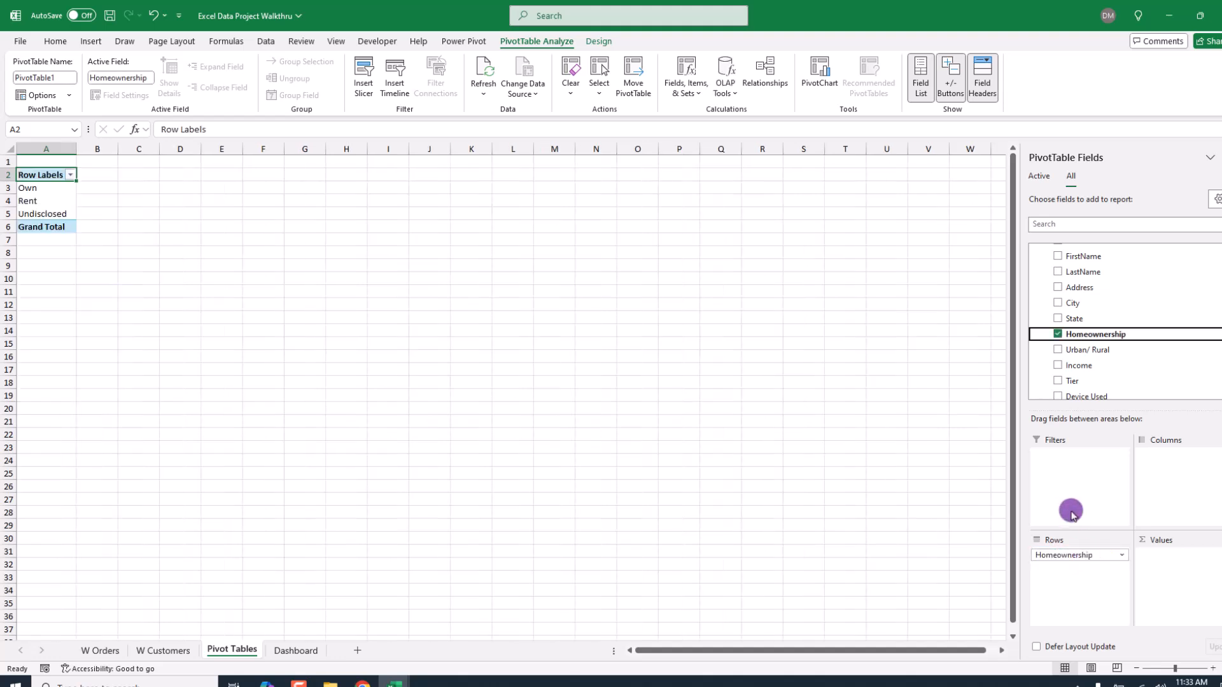
# - Add the SALES AMOUNT field from the Orders table to the values of the homeownership PivotTable
pyautogui.scroll(-2, 1218, 318)
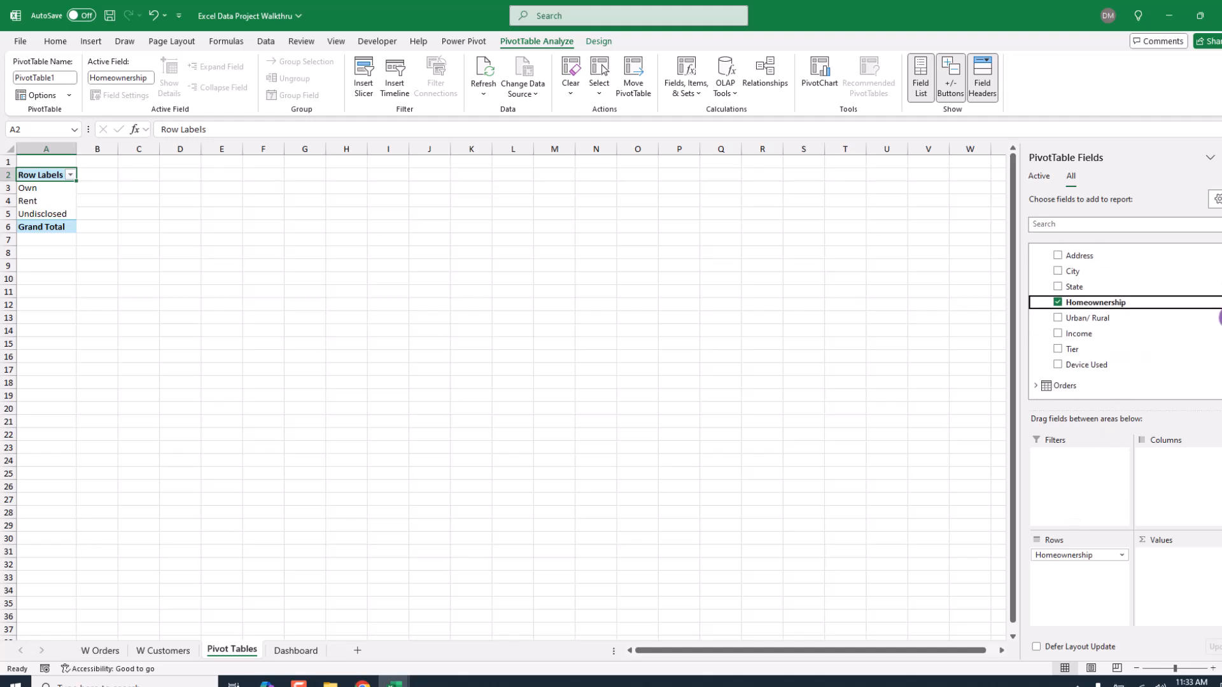
pyautogui.click(1036, 386)
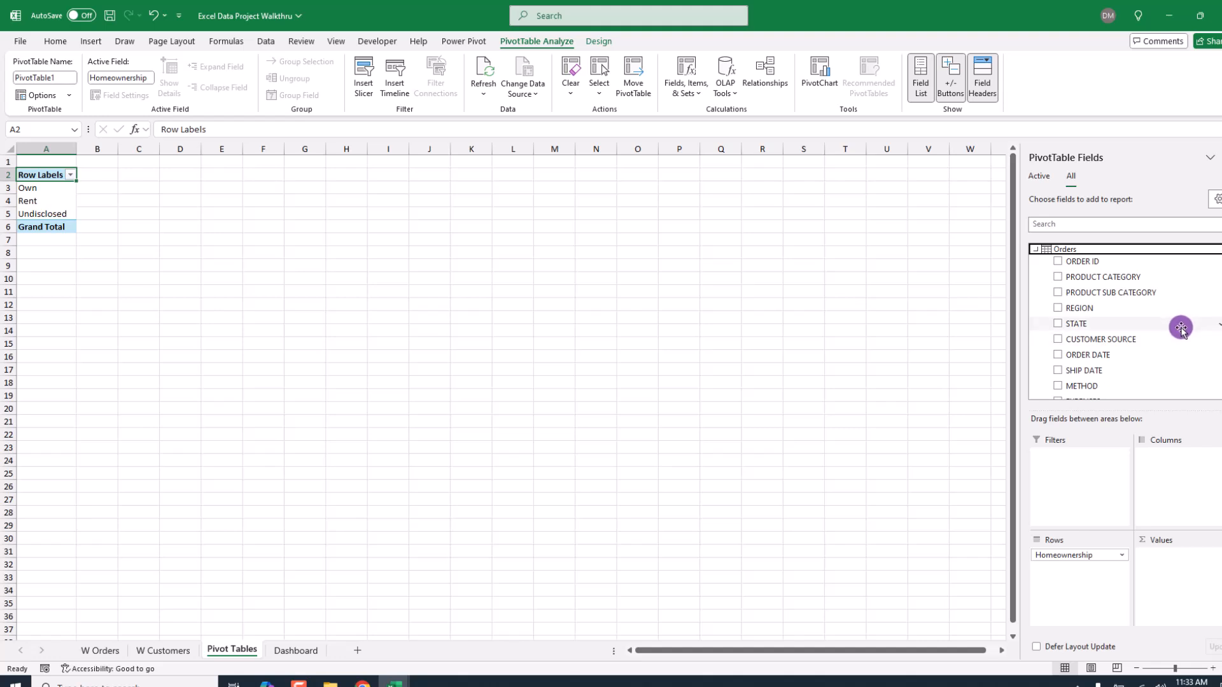
pyautogui.scroll(-1, 1183, 335)
pyautogui.scroll(-1, 1176, 334)
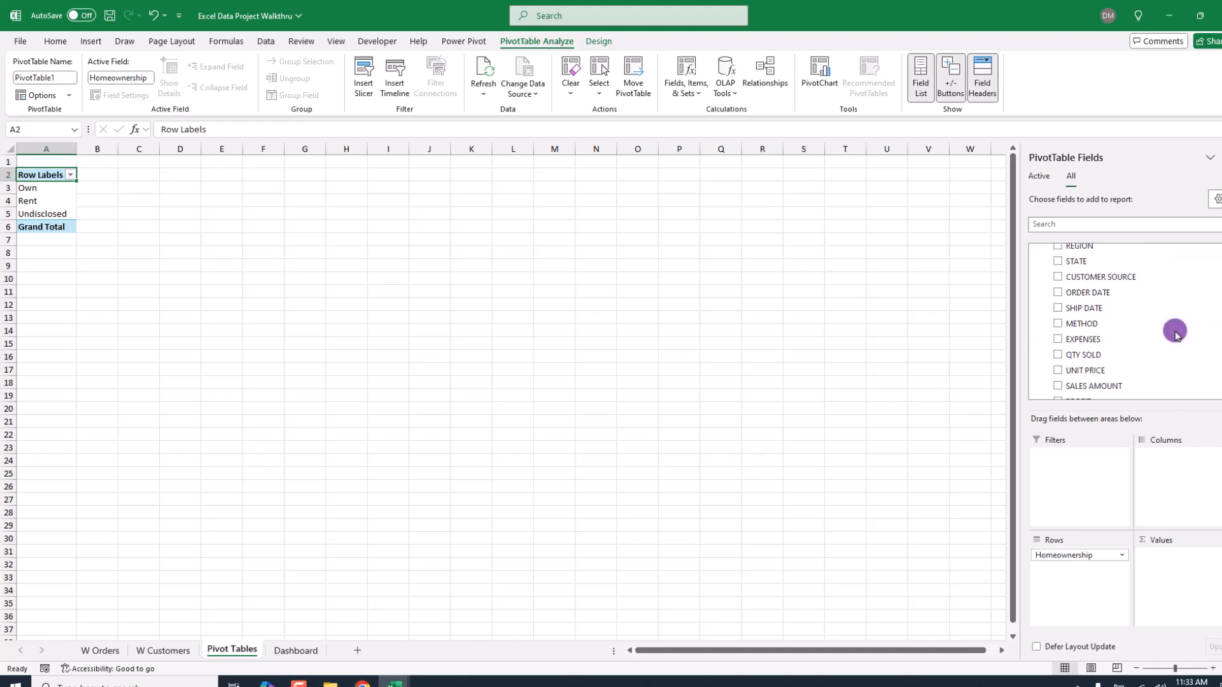
pyautogui.moveTo(1100, 385); pyautogui.dragTo(1188, 564)
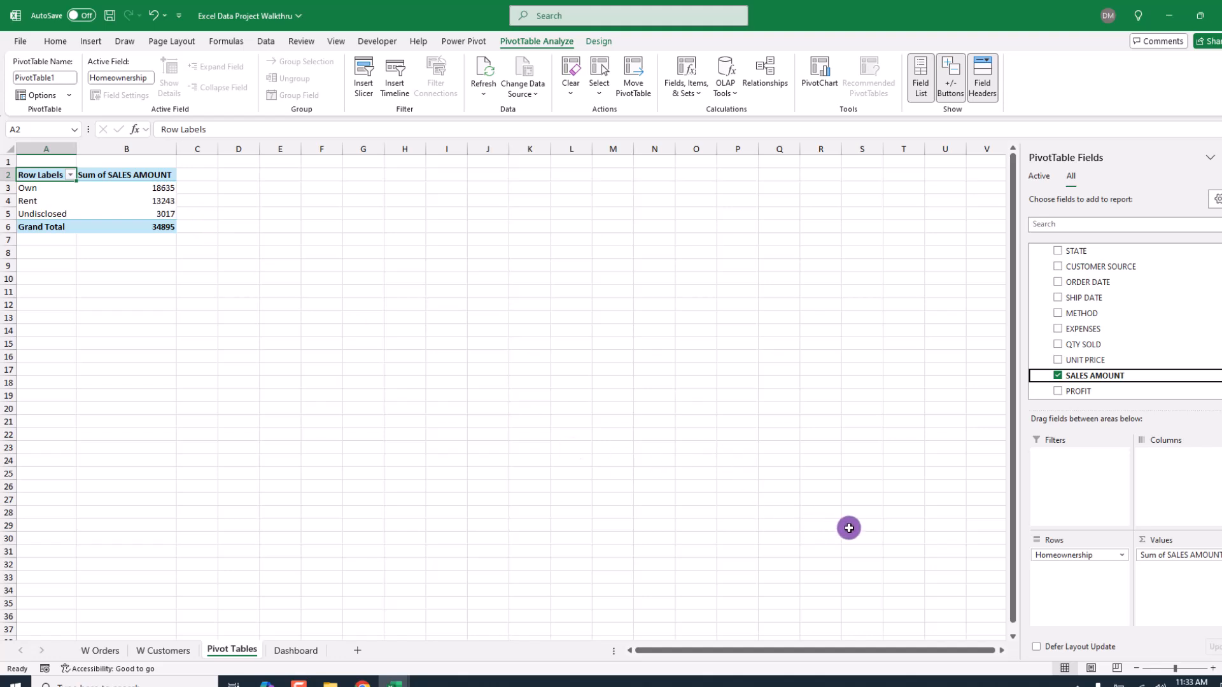
# - Summarize SALES AMOUNT by Average in the homeownership PivotTable and format it as Currency with 2 decimal places and the $ symbol
pyautogui.click(1185, 554)
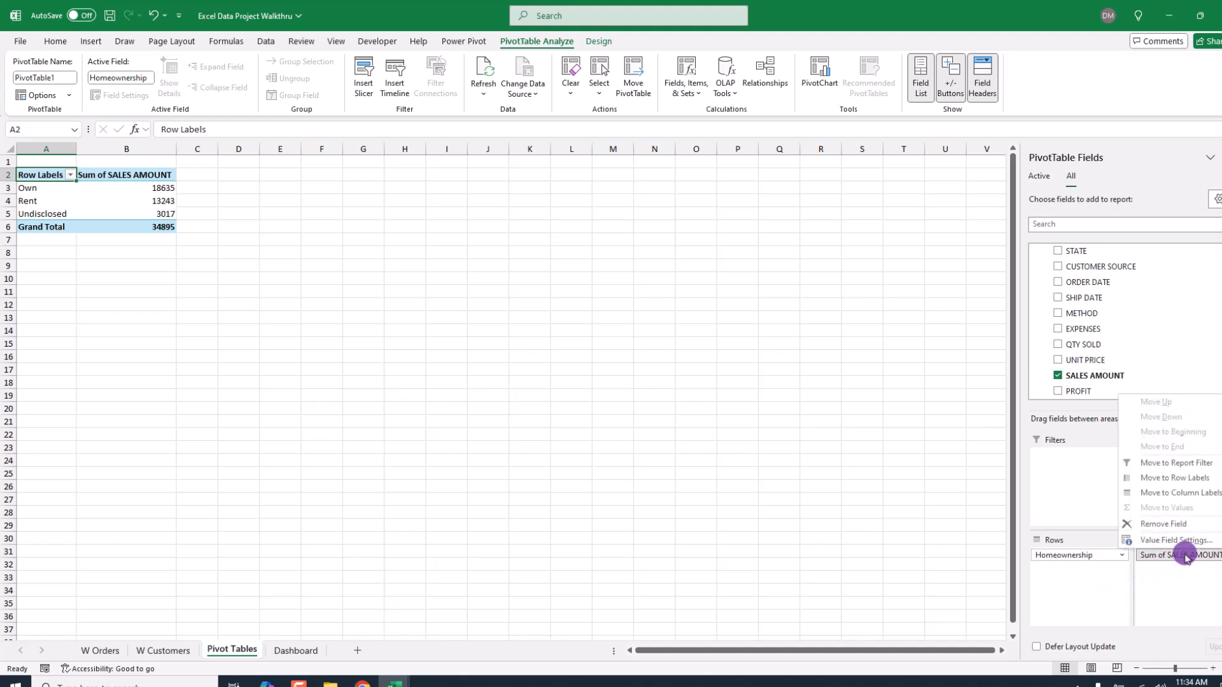
pyautogui.click(1154, 541)
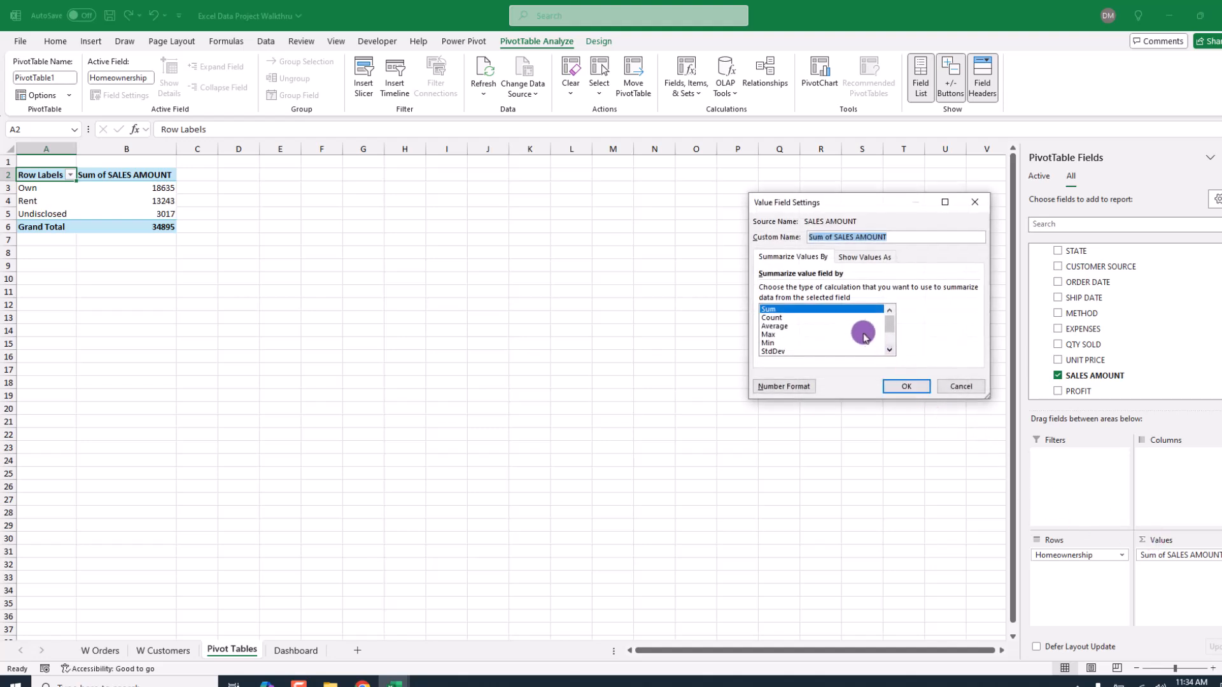
pyautogui.click(773, 326)
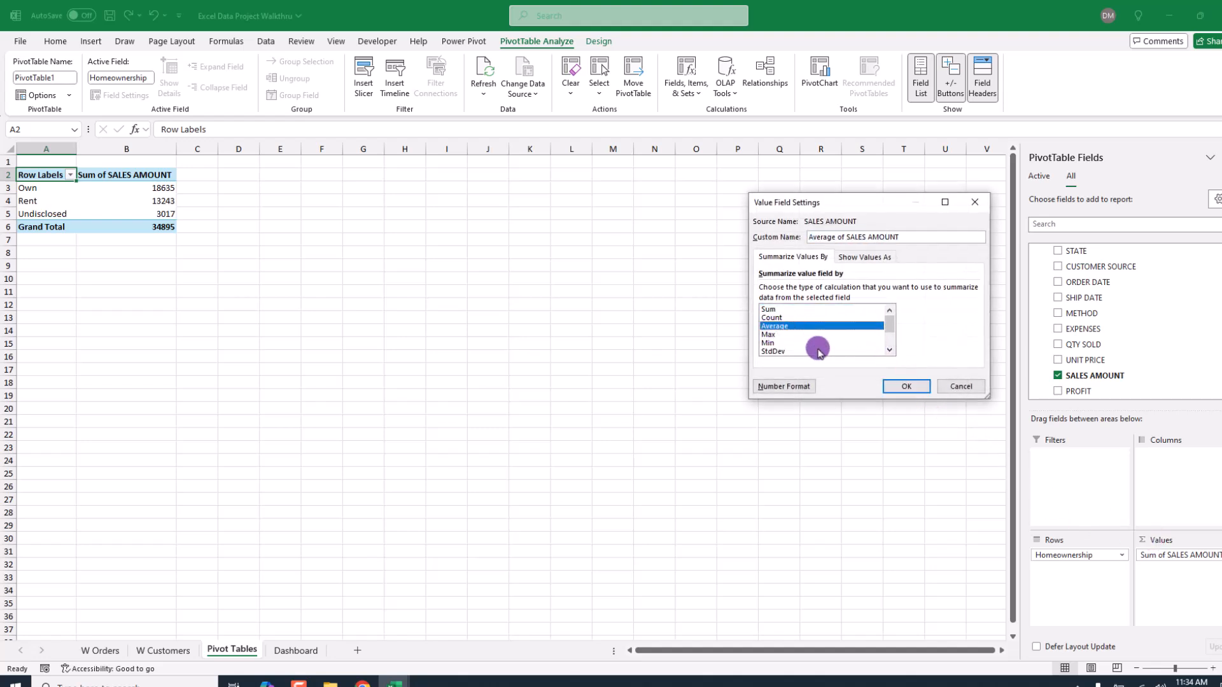
pyautogui.click(784, 386)
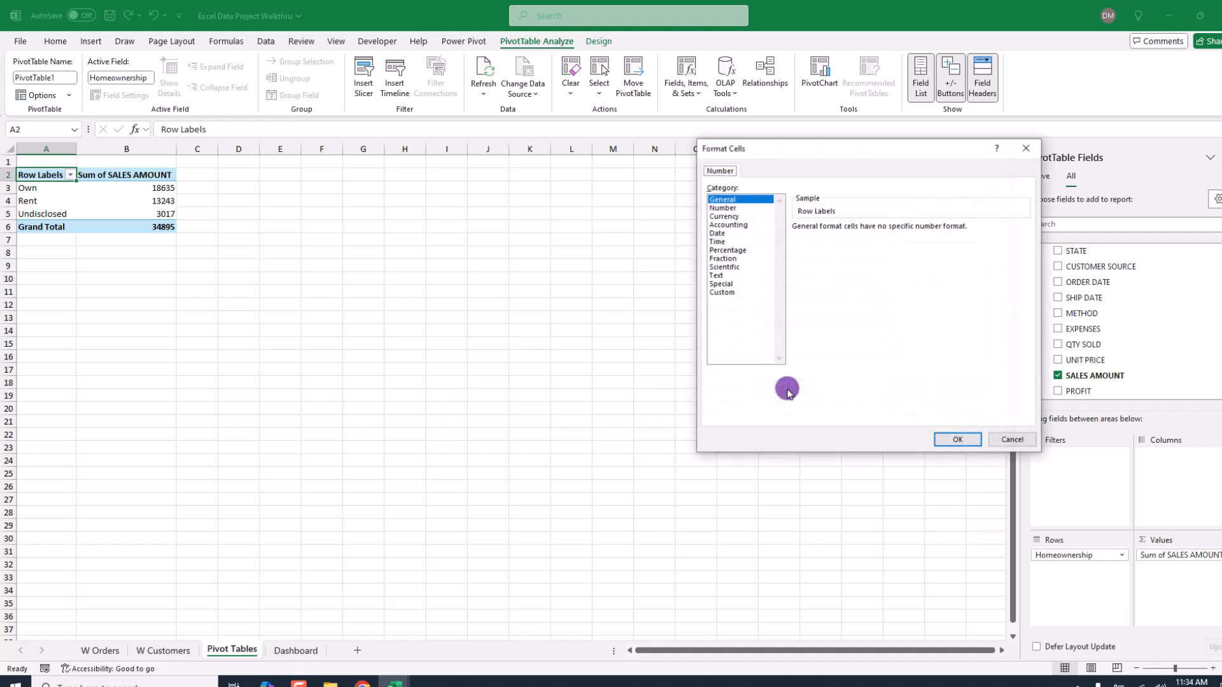
pyautogui.click(724, 217)
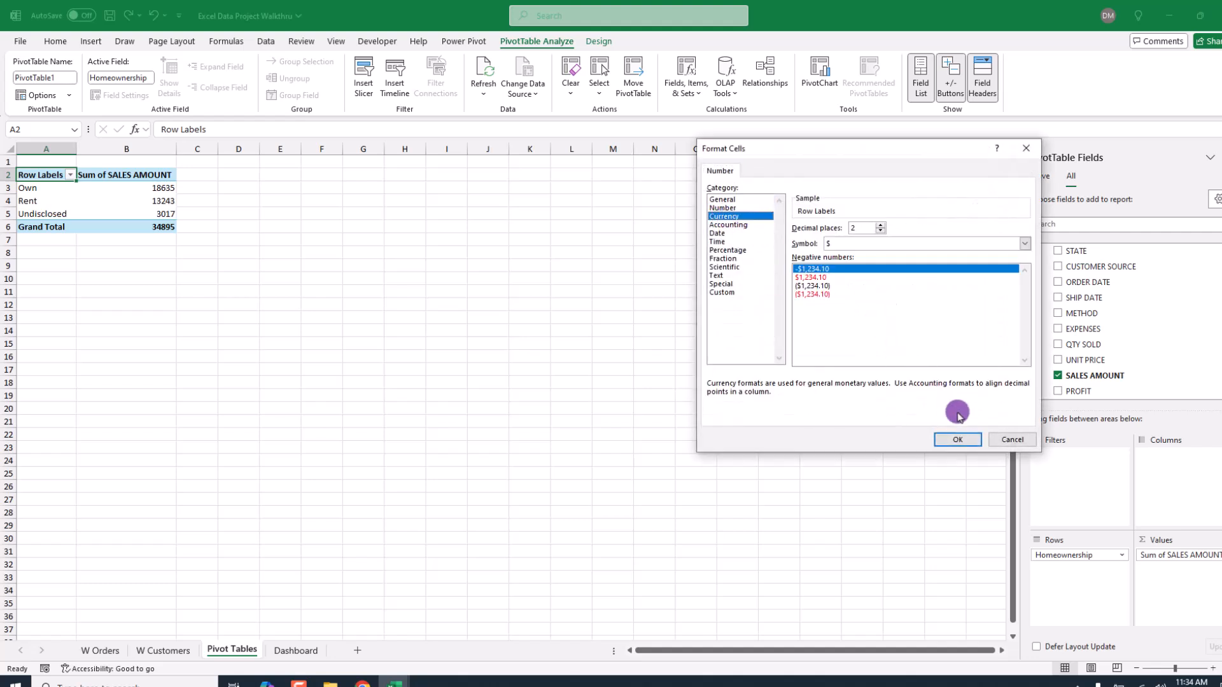
pyautogui.click(957, 439)
pyautogui.click(904, 387)
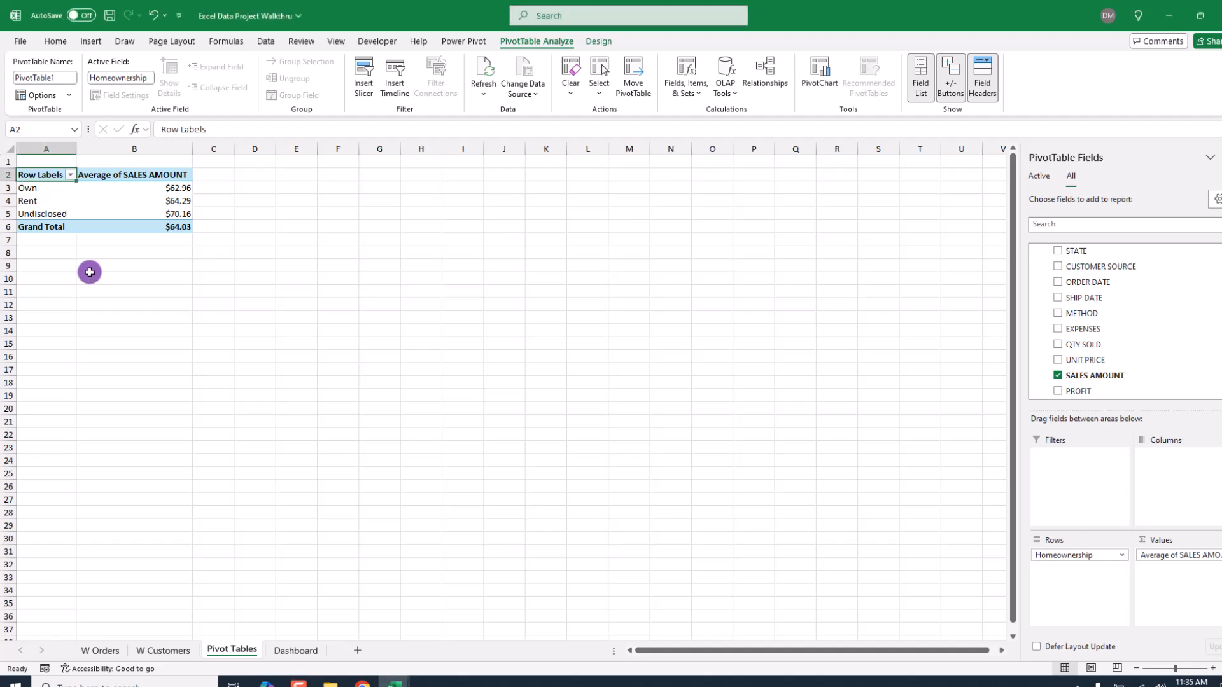
# - Insert a second PivotTable from the data model at cell A9 of the Pivot Tables sheet
pyautogui.click(37, 265)
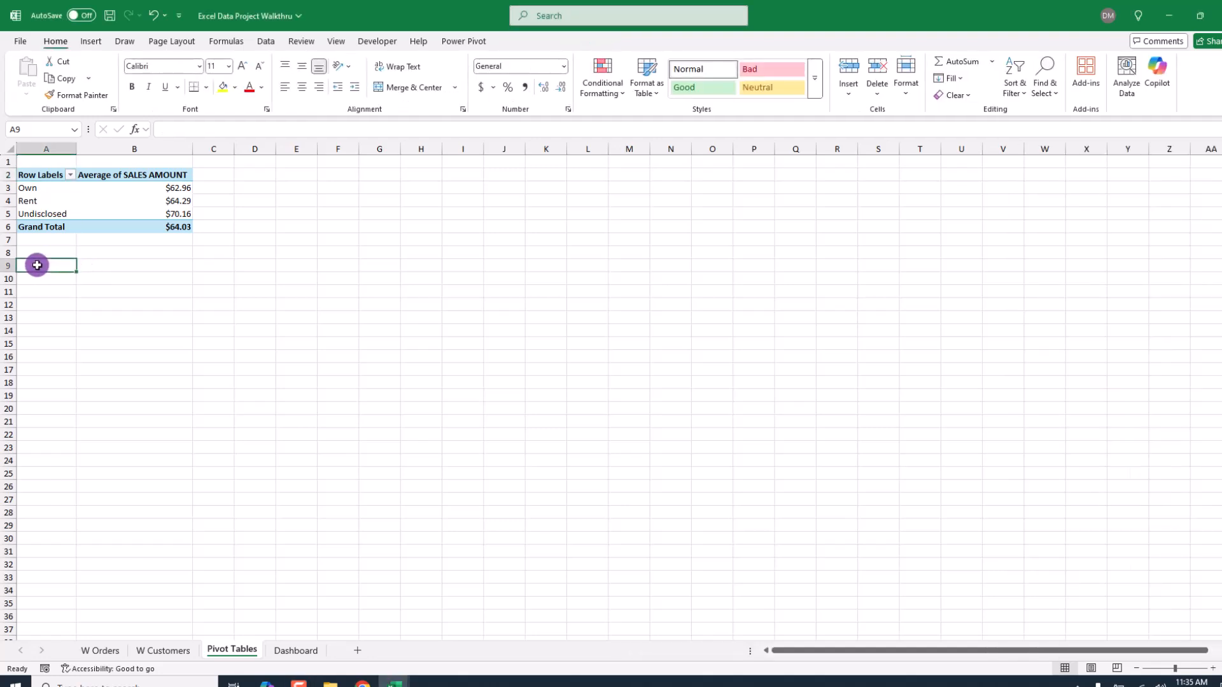
pyautogui.click(91, 41)
pyautogui.click(30, 86)
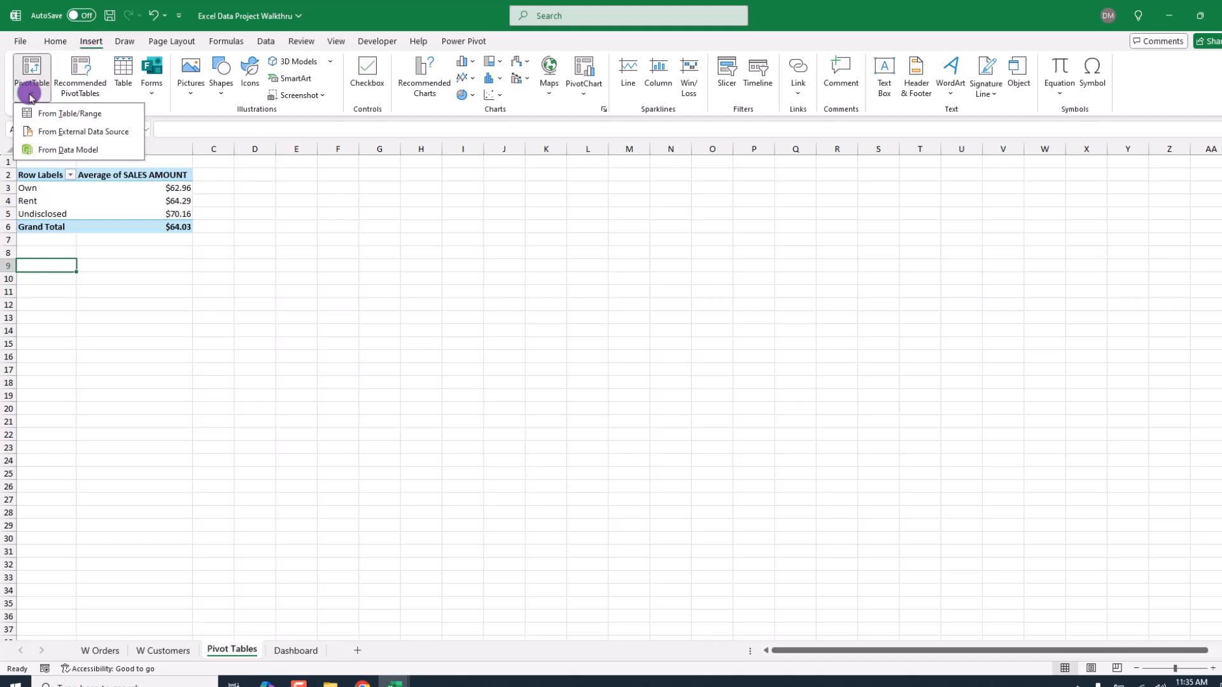
pyautogui.click(44, 151)
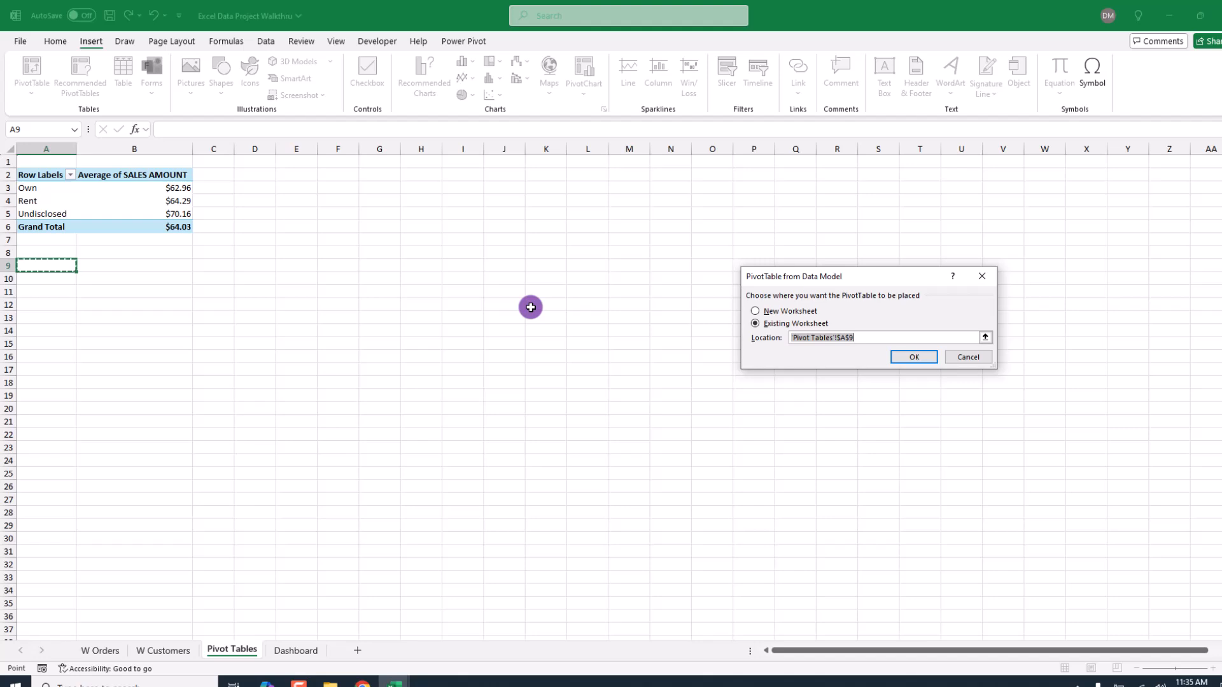
pyautogui.click(915, 357)
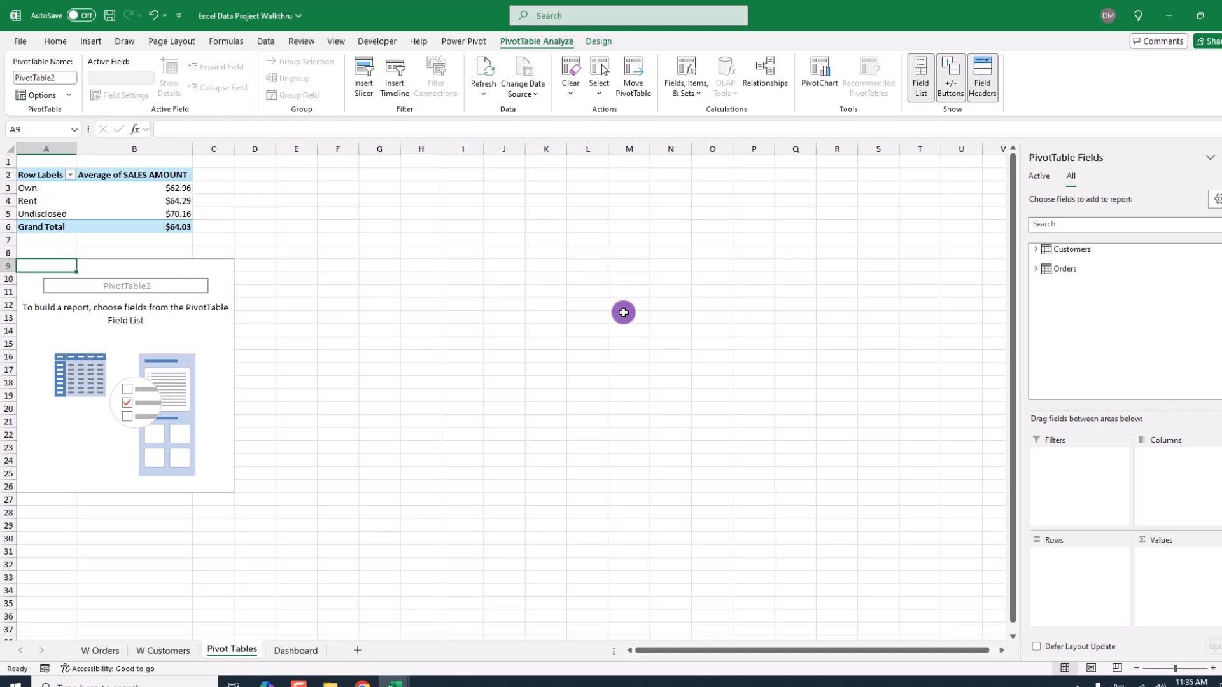
# - Build the second PivotTable with Tier from Customers as rows and the sum of SALES AMOUNT from Orders as values
pyautogui.click(1035, 249)
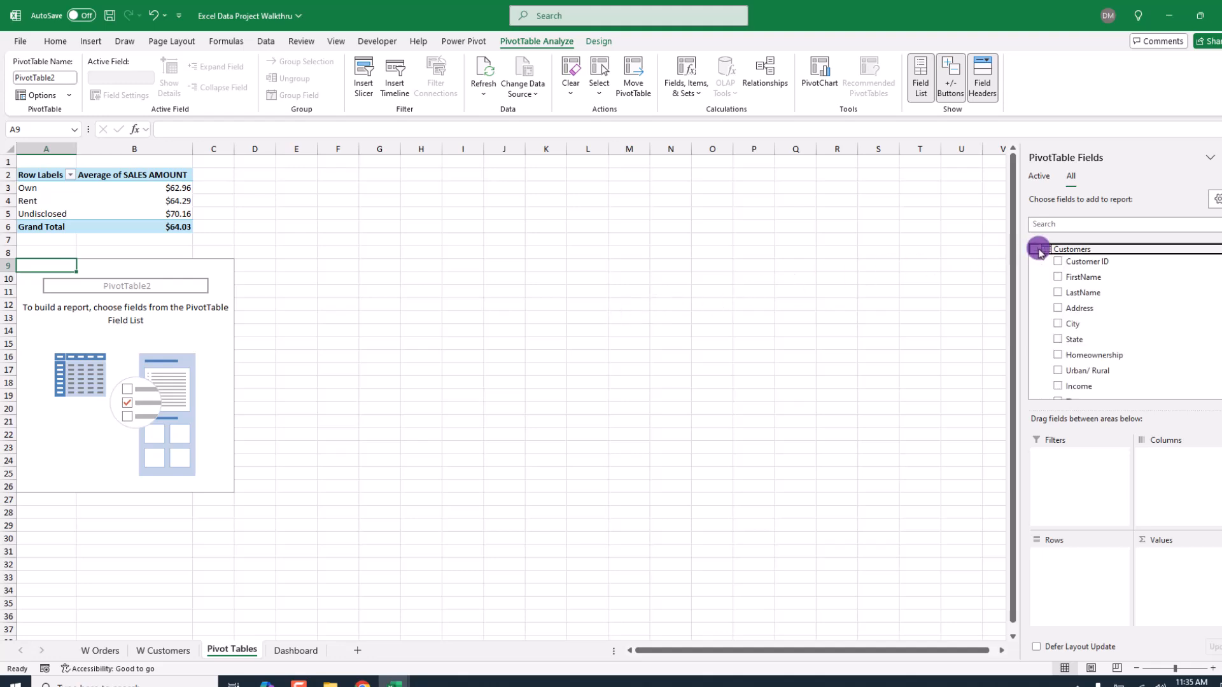
pyautogui.scroll(-1, 1039, 246)
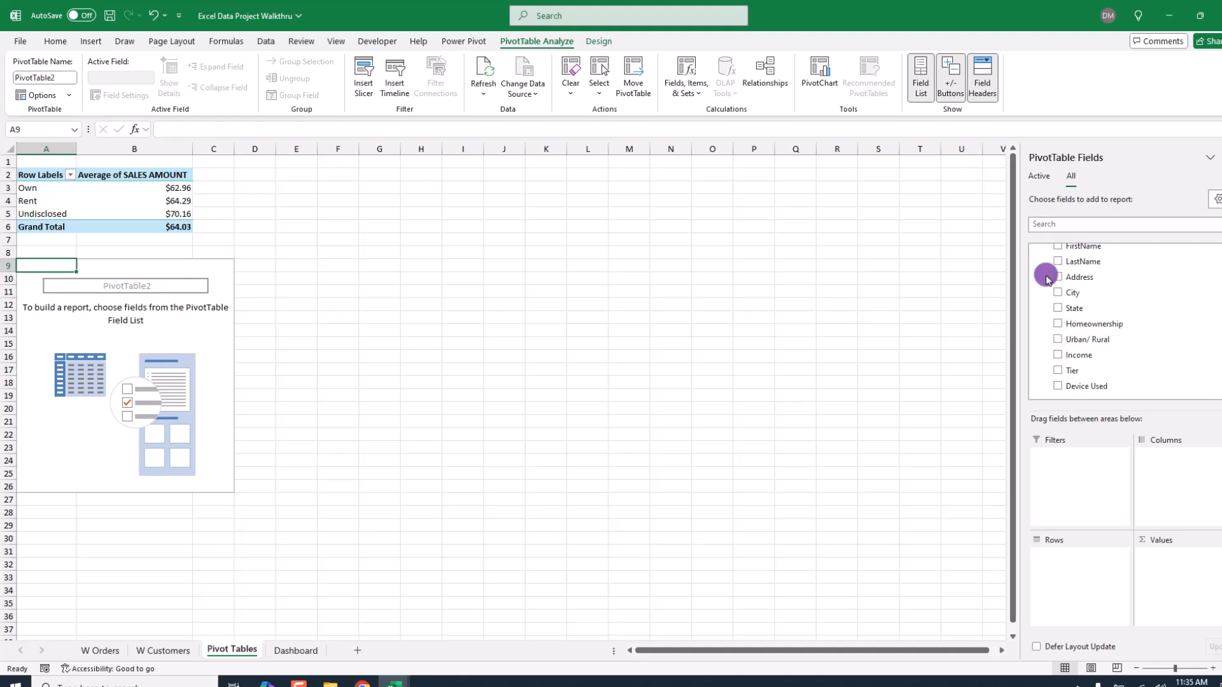
pyautogui.moveTo(1072, 368); pyautogui.dragTo(1092, 571)
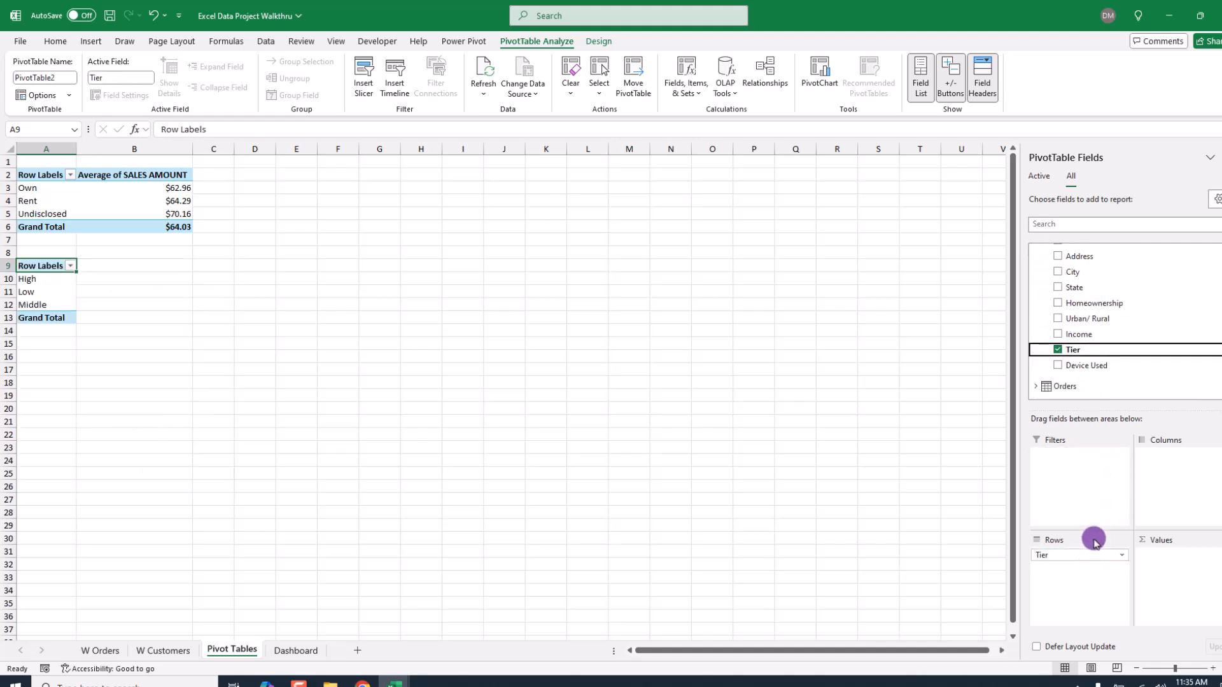
pyautogui.click(1036, 386)
pyautogui.scroll(-1, 1156, 343)
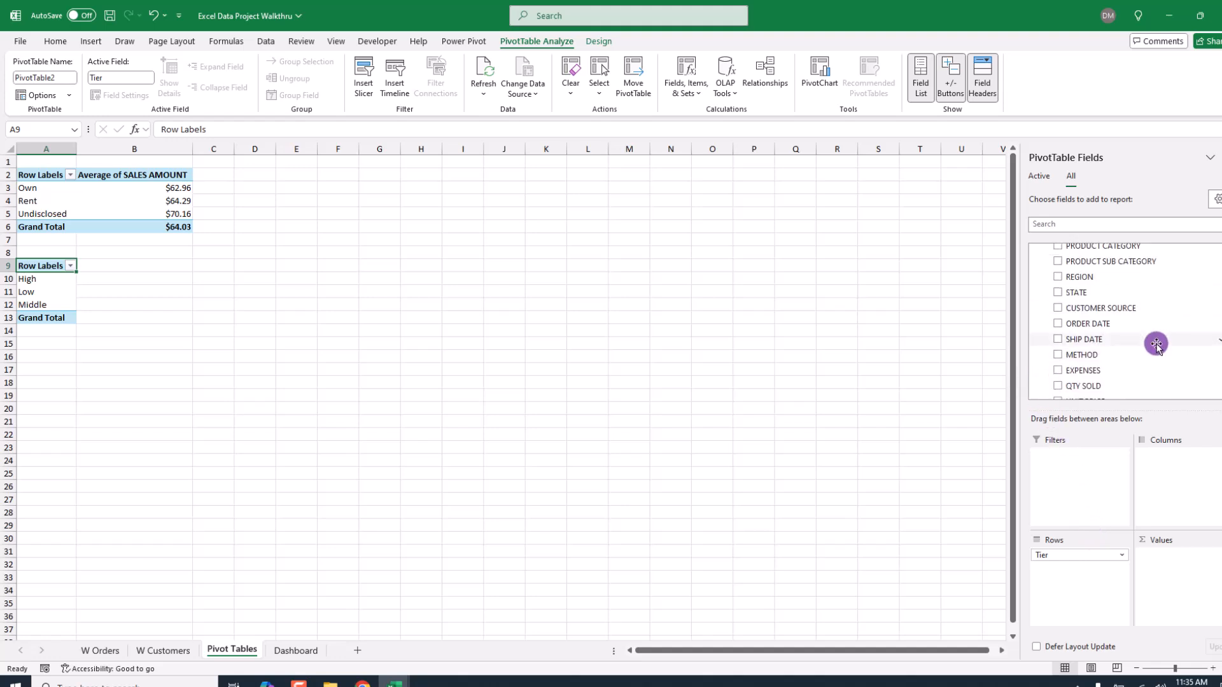
pyautogui.scroll(-1, 1156, 343)
pyautogui.moveTo(1073, 383); pyautogui.dragTo(1185, 565)
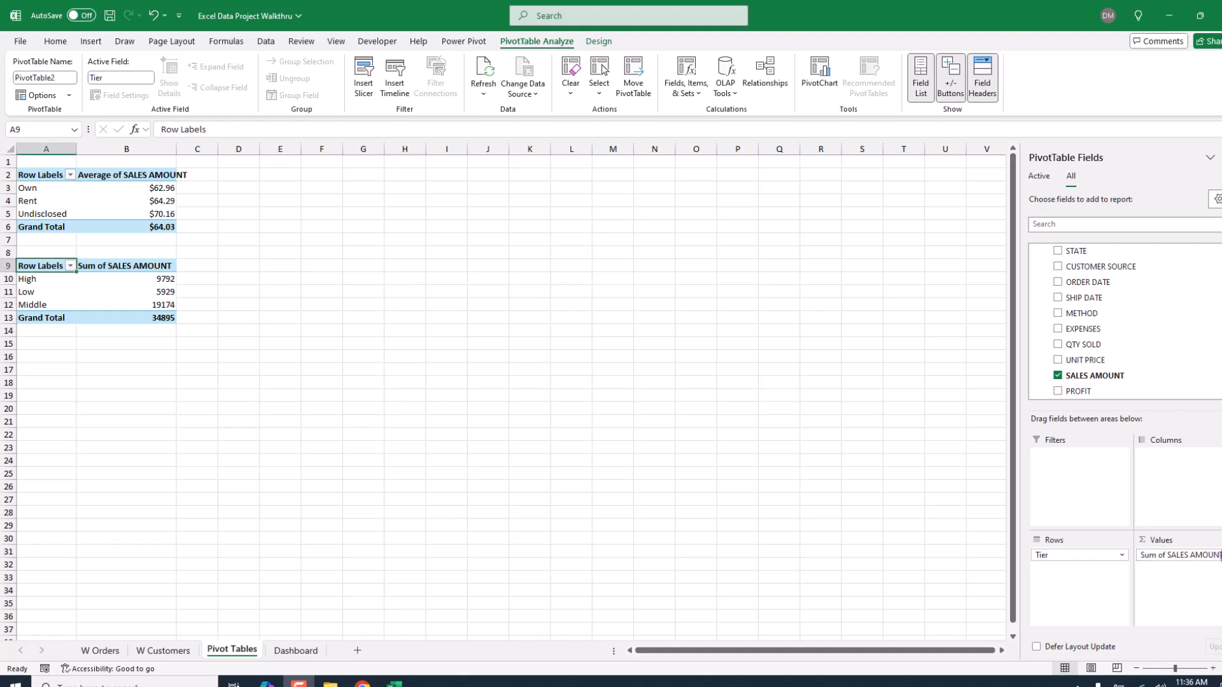
# - Format the sum of SALES AMOUNT in the Tier PivotTable as Currency with 2 decimal places and the $ symbol
pyautogui.click(1218, 555)
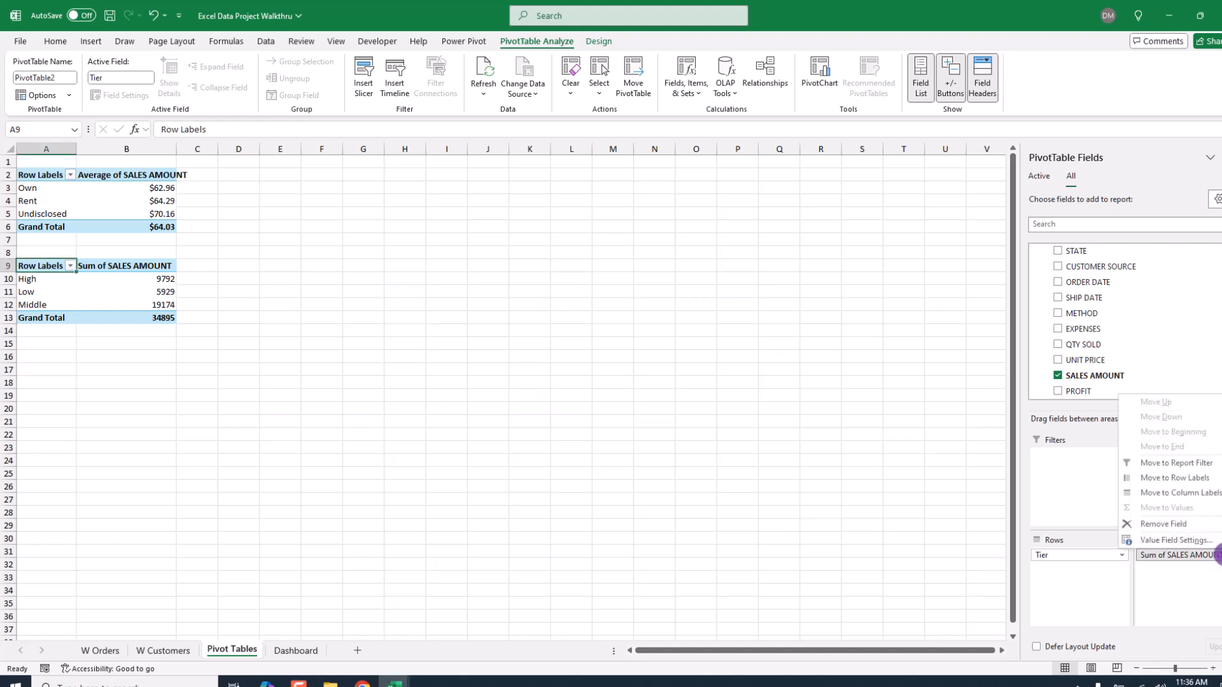
pyautogui.click(1173, 543)
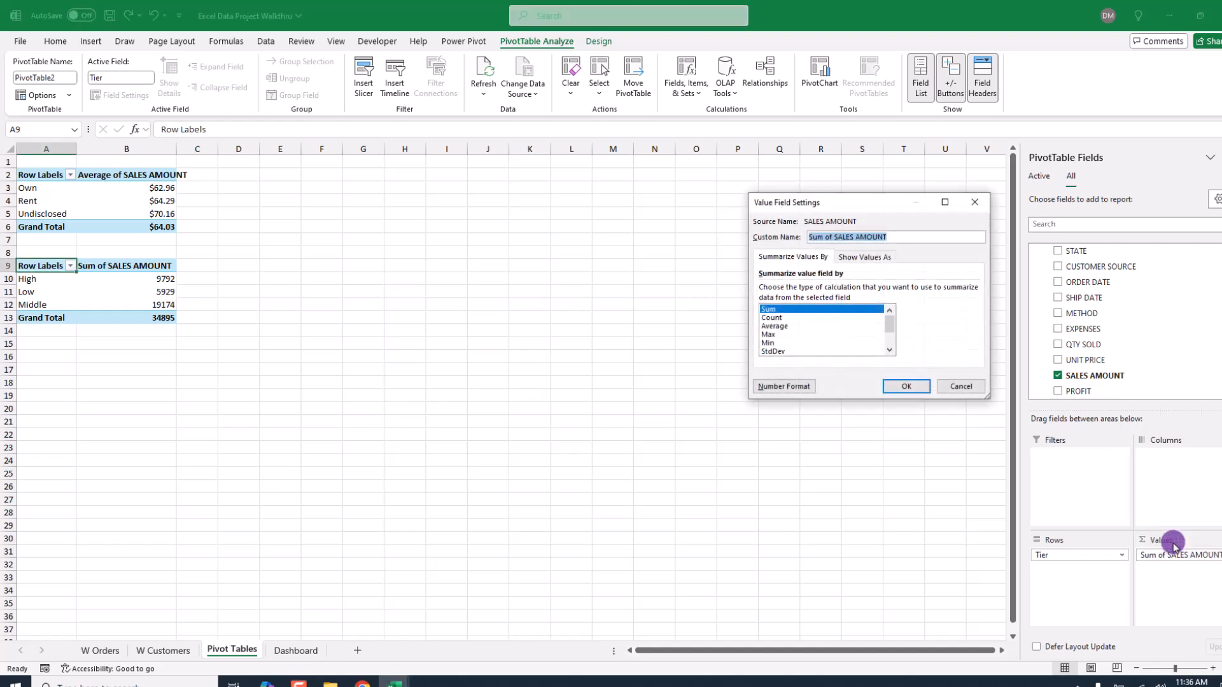
pyautogui.click(789, 385)
pyautogui.click(723, 216)
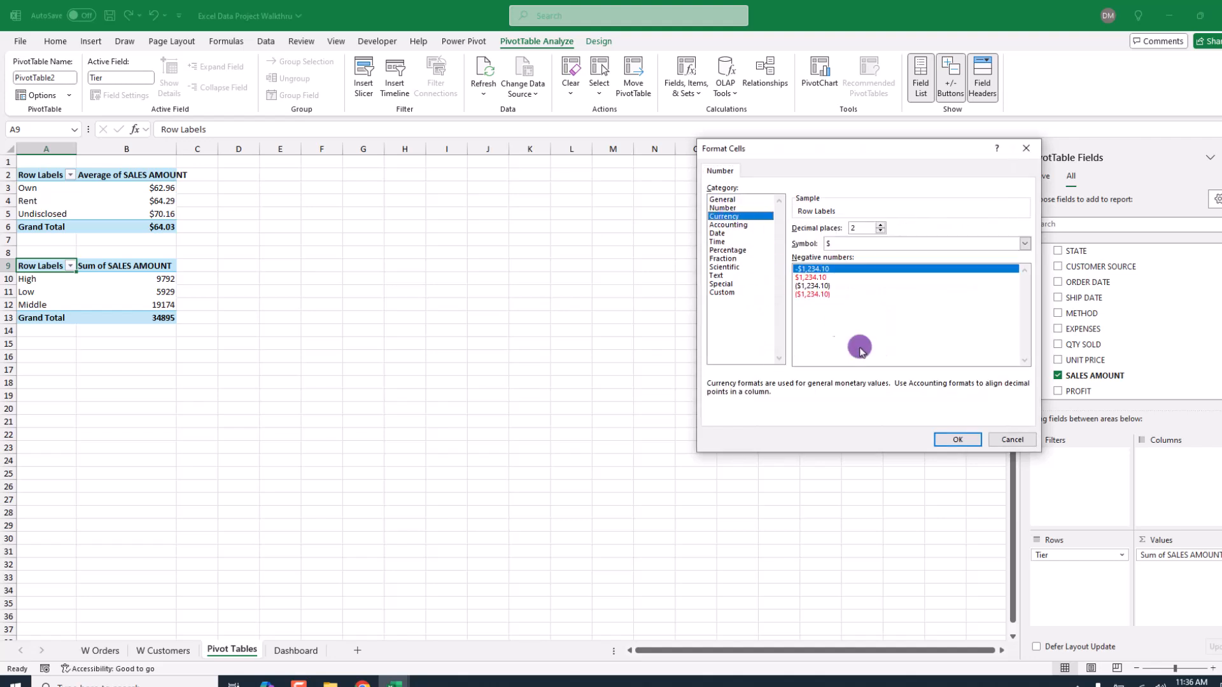
pyautogui.click(956, 440)
pyautogui.click(913, 388)
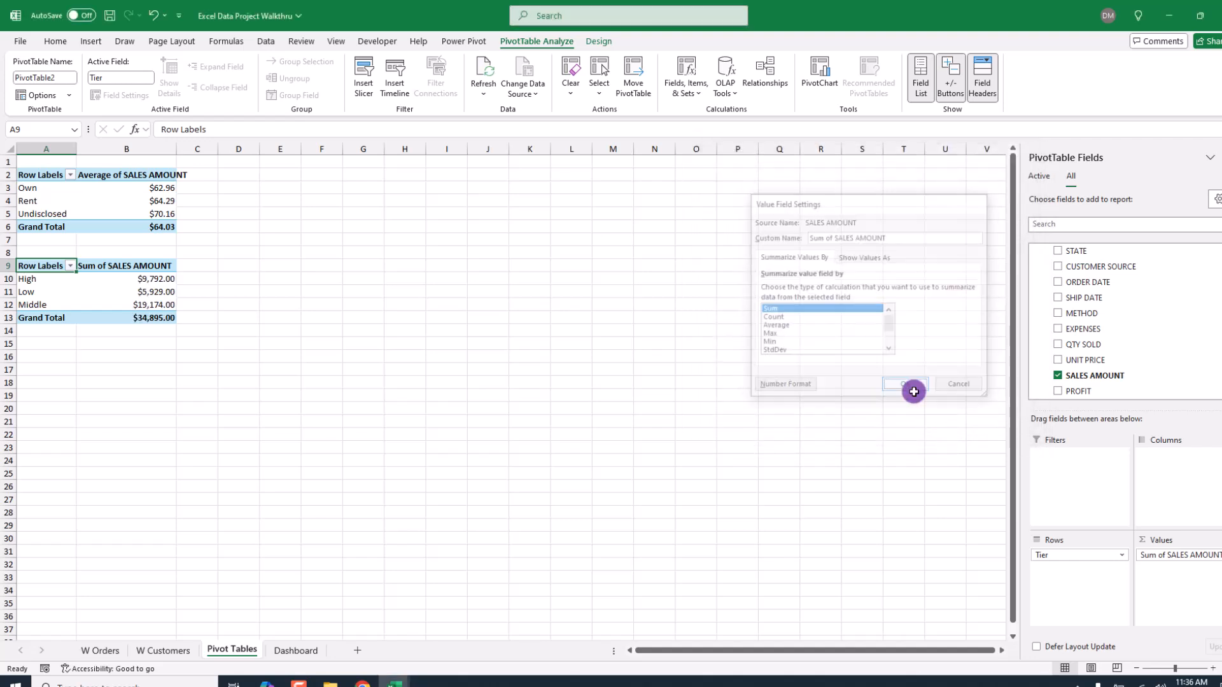
pyautogui.press('F9')
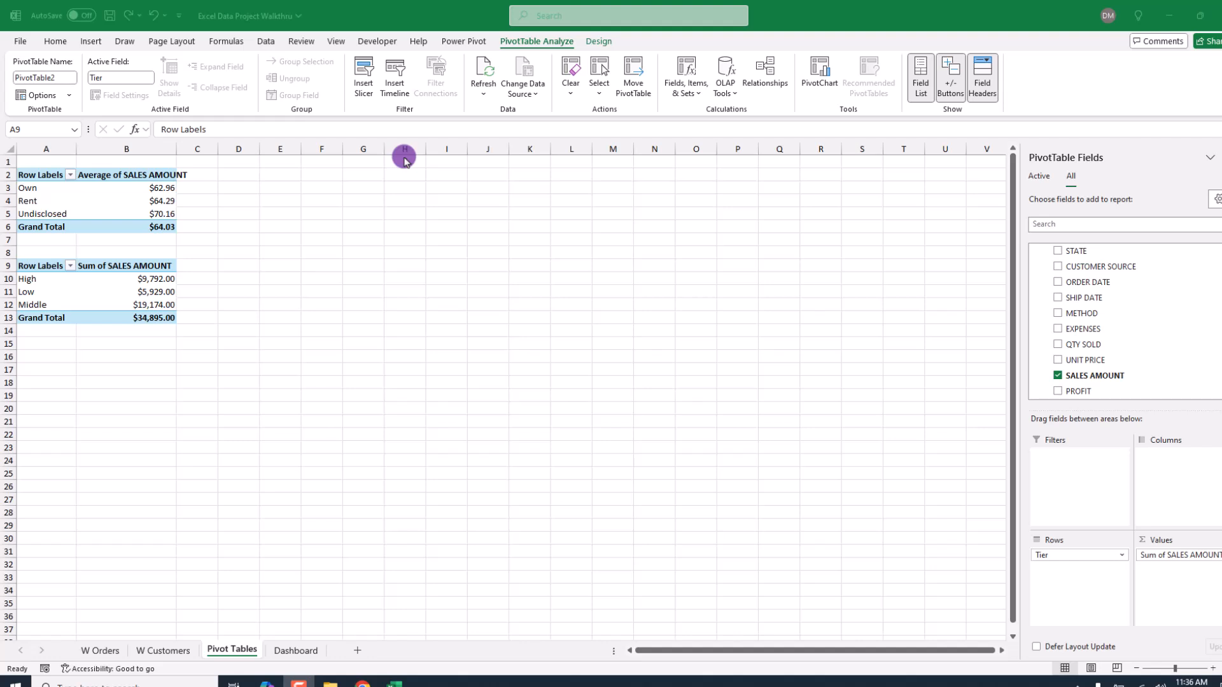
pyautogui.click(55, 42)
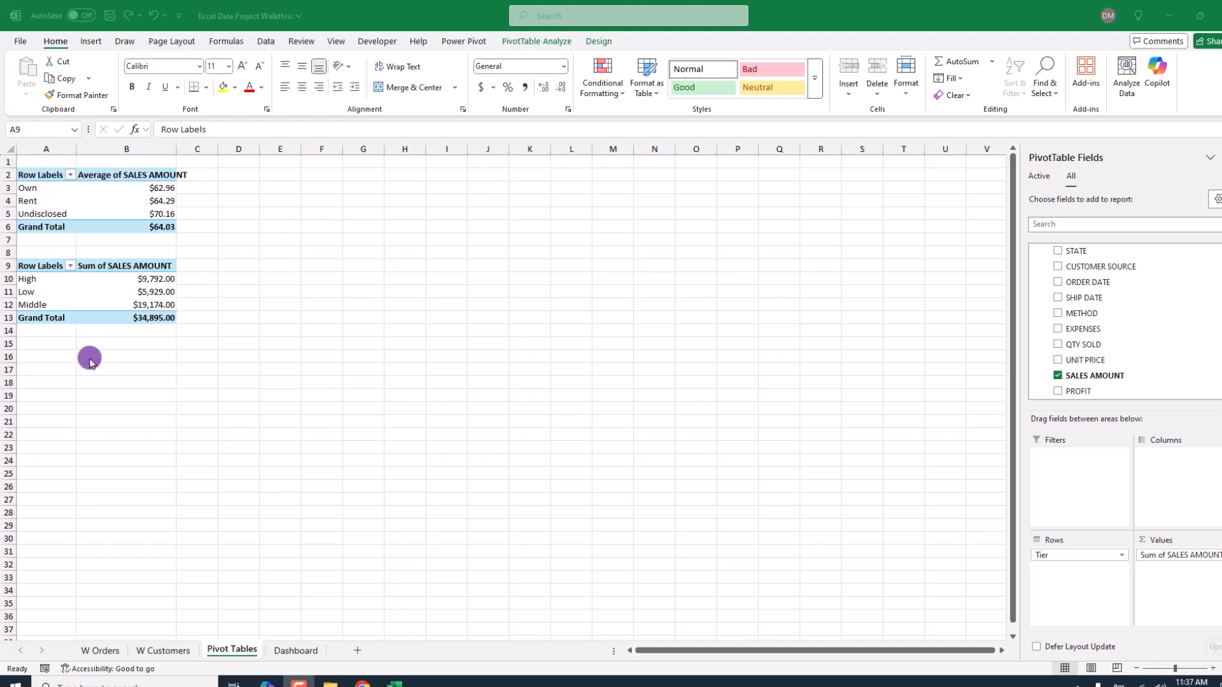
# - Insert a third PivotTable from the data model at cell A16 of the Pivot Tables sheet
pyautogui.click(53, 354)
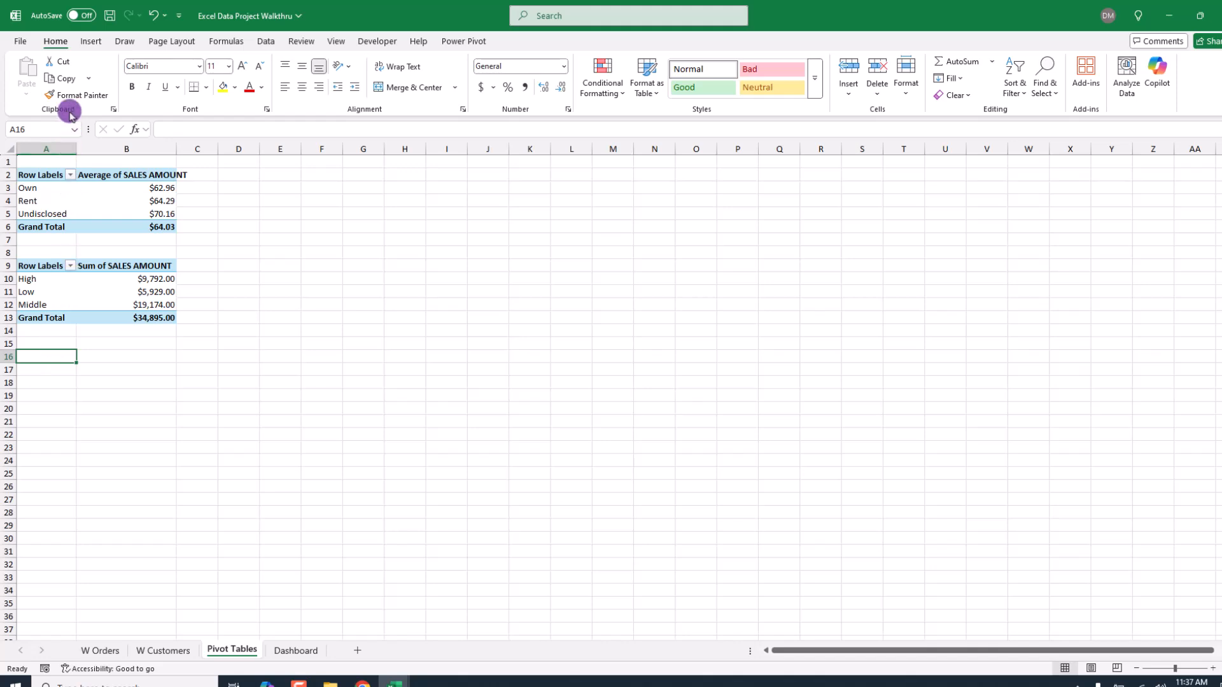
pyautogui.click(91, 42)
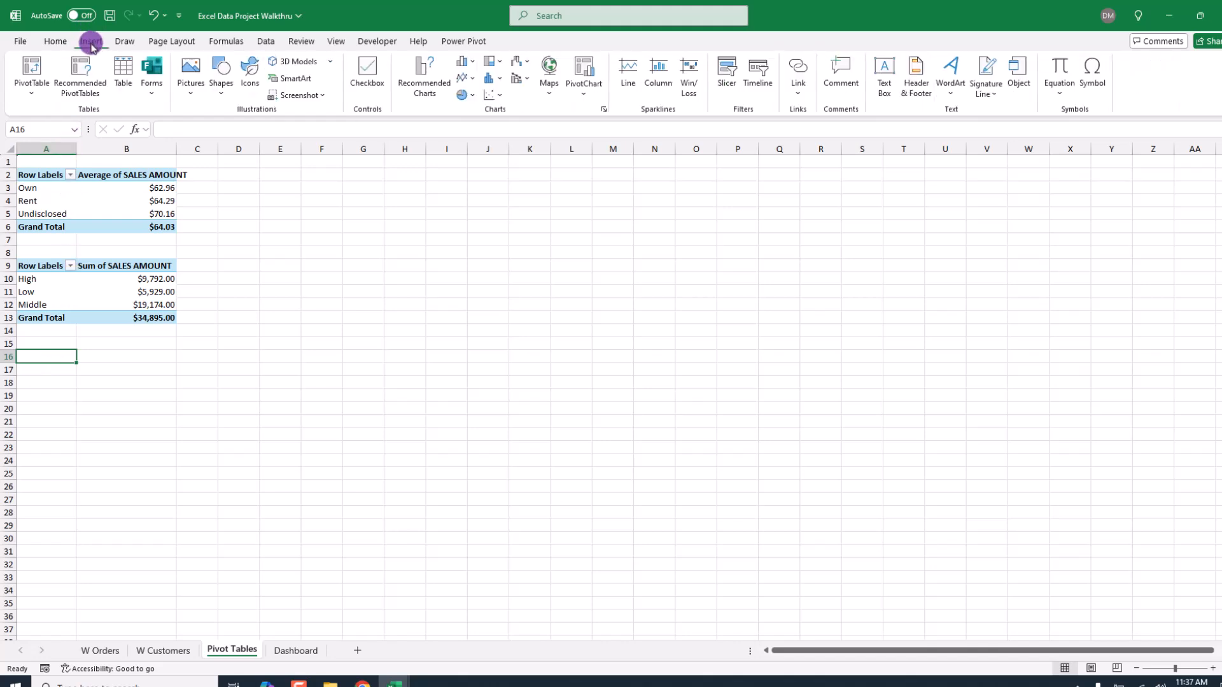
pyautogui.click(30, 91)
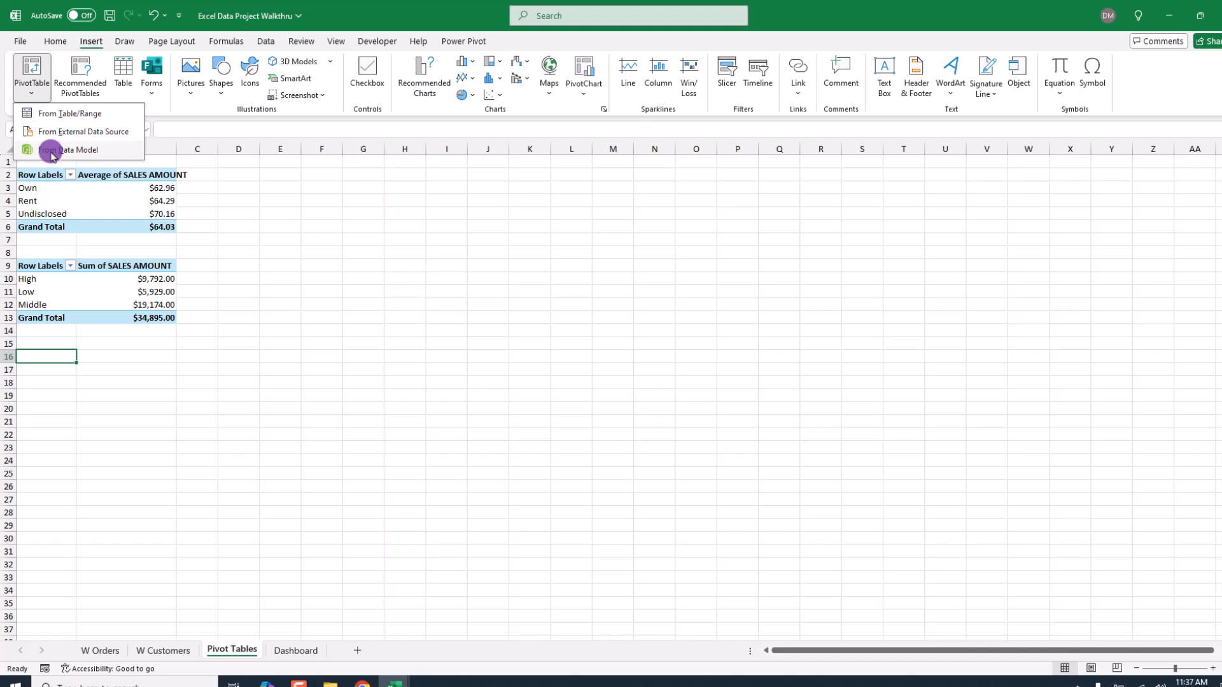
pyautogui.click(51, 155)
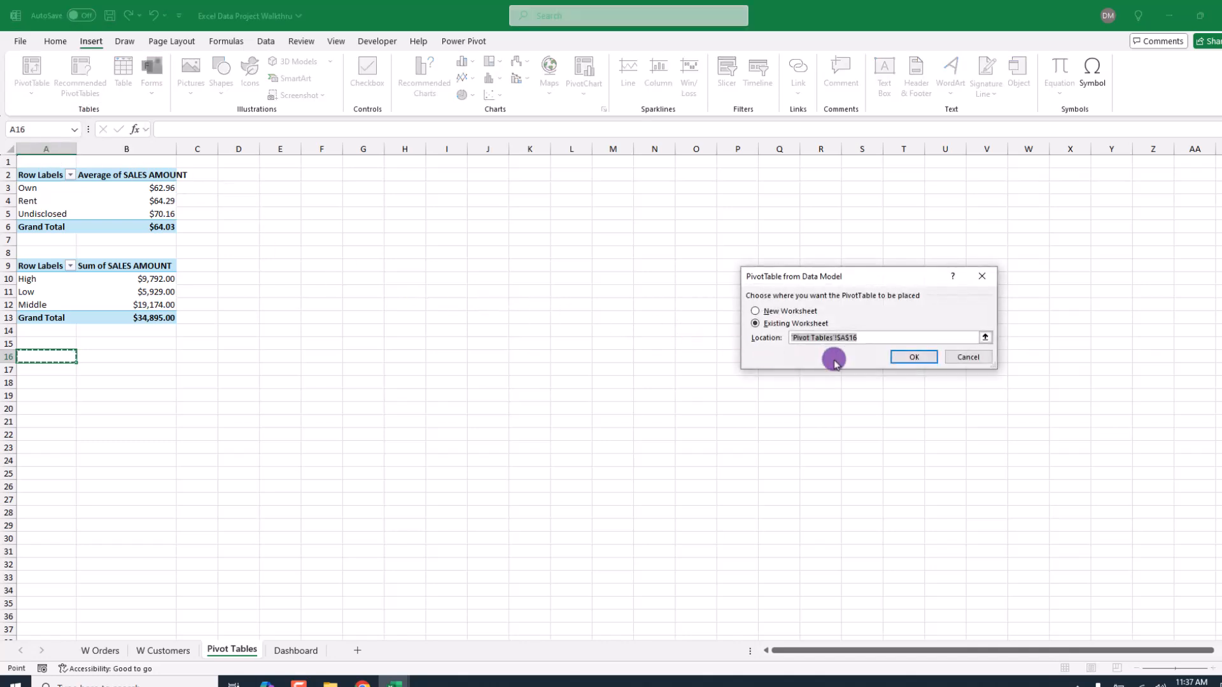
pyautogui.click(914, 357)
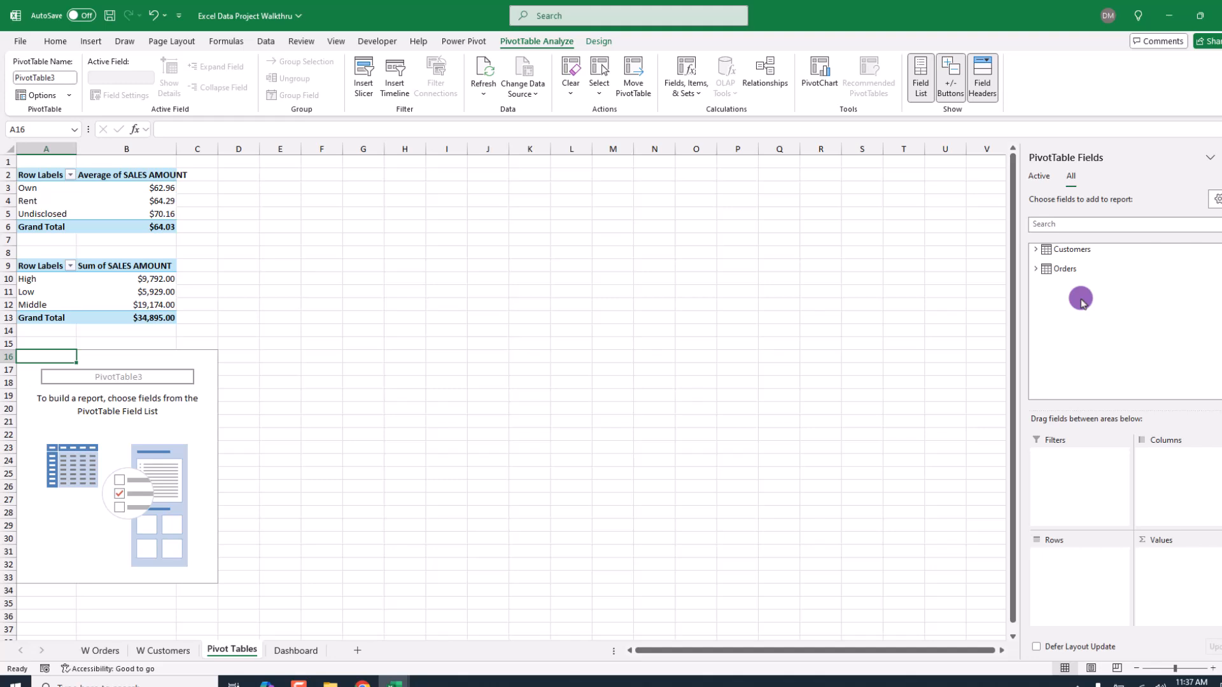
# - Build the third PivotTable with PRODUCT CATEGORY as rows and the sum of SALES AMOUNT as values, both from Orders
pyautogui.click(1035, 268)
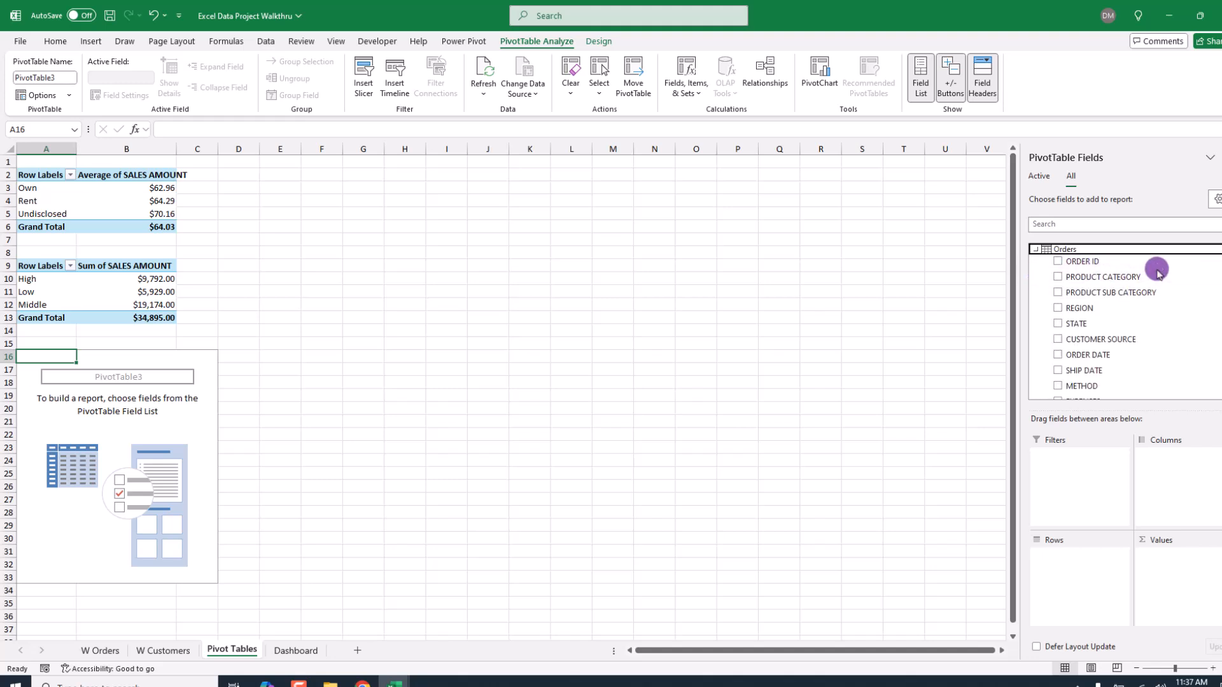
pyautogui.click(1087, 278)
pyautogui.moveTo(1087, 278); pyautogui.dragTo(1089, 559)
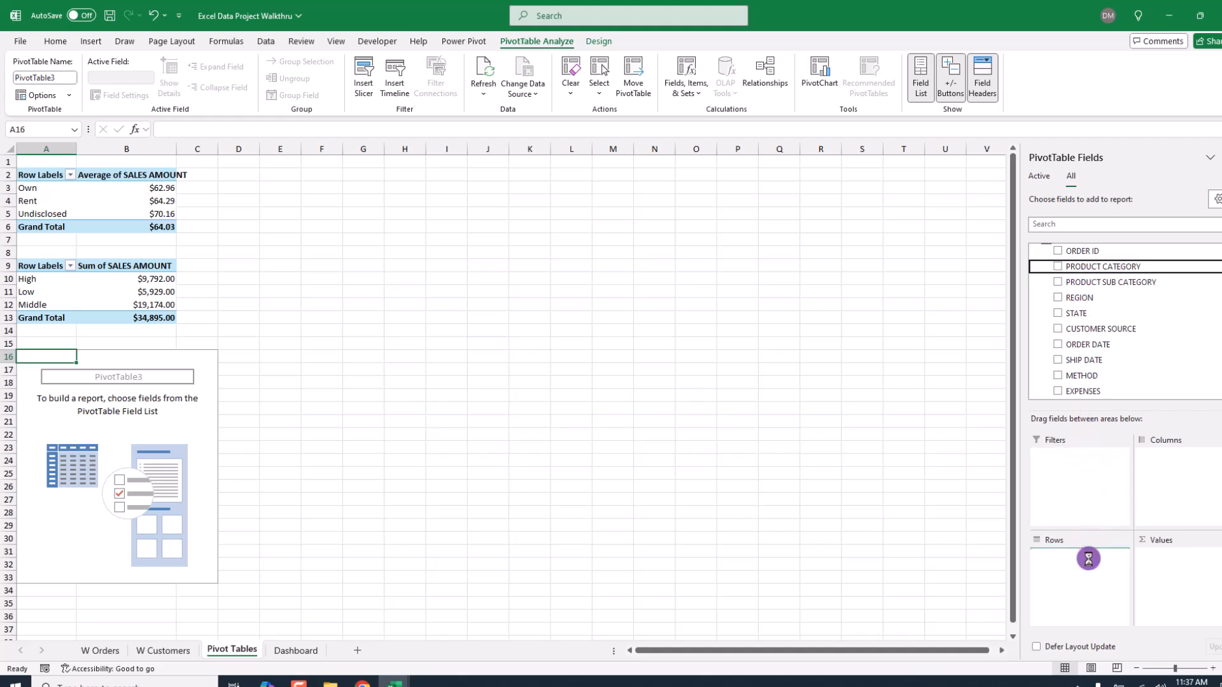
pyautogui.scroll(-2, 1160, 374)
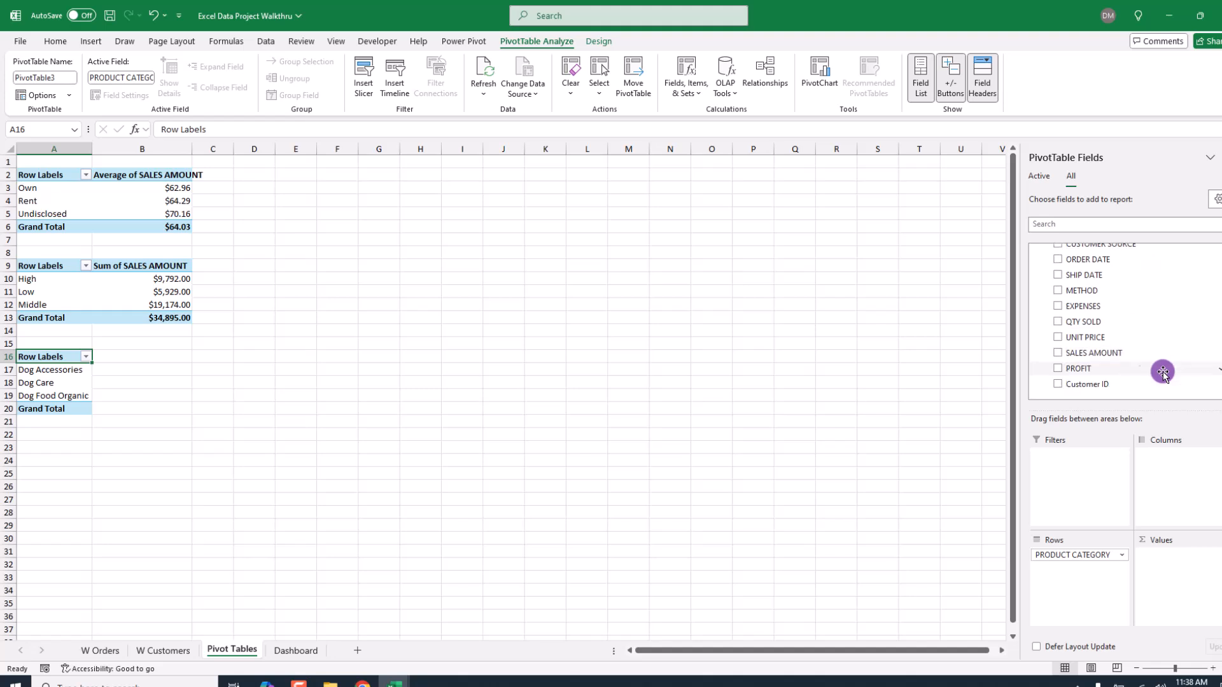
pyautogui.moveTo(1081, 352); pyautogui.dragTo(1191, 563)
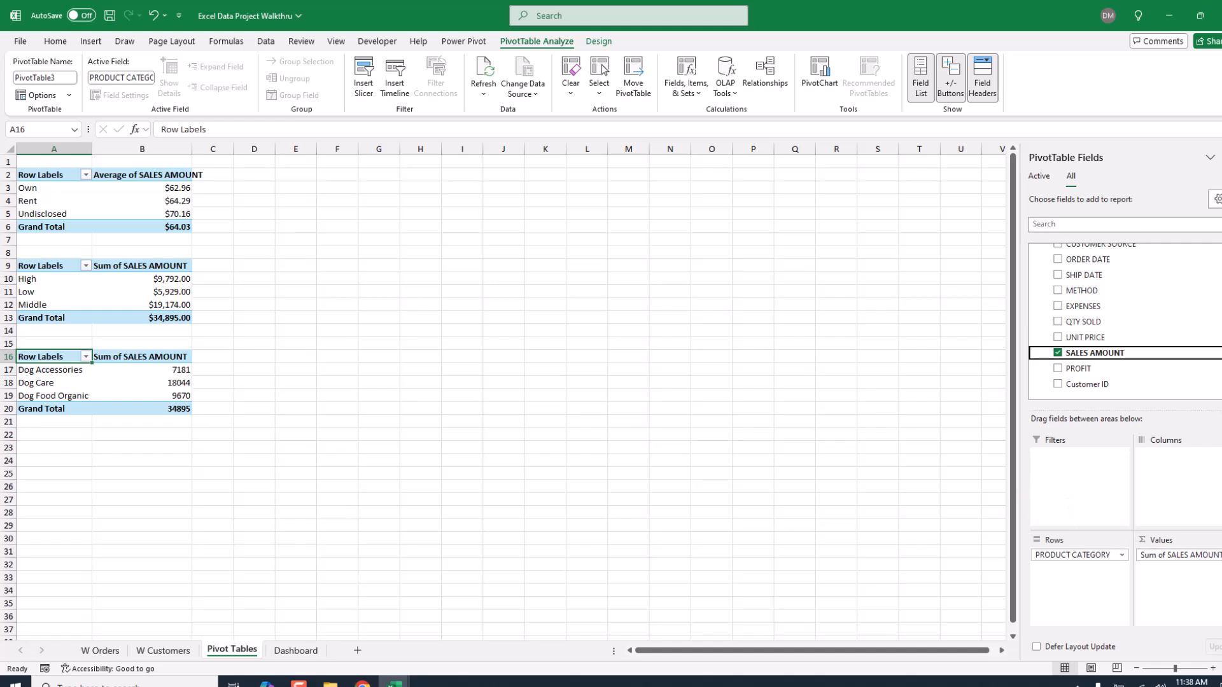
# - Format the sum of SALES AMOUNT in the product category PivotTable as Currency with 2 decimal places and the $ symbol
pyautogui.click(1209, 555)
pyautogui.click(1175, 539)
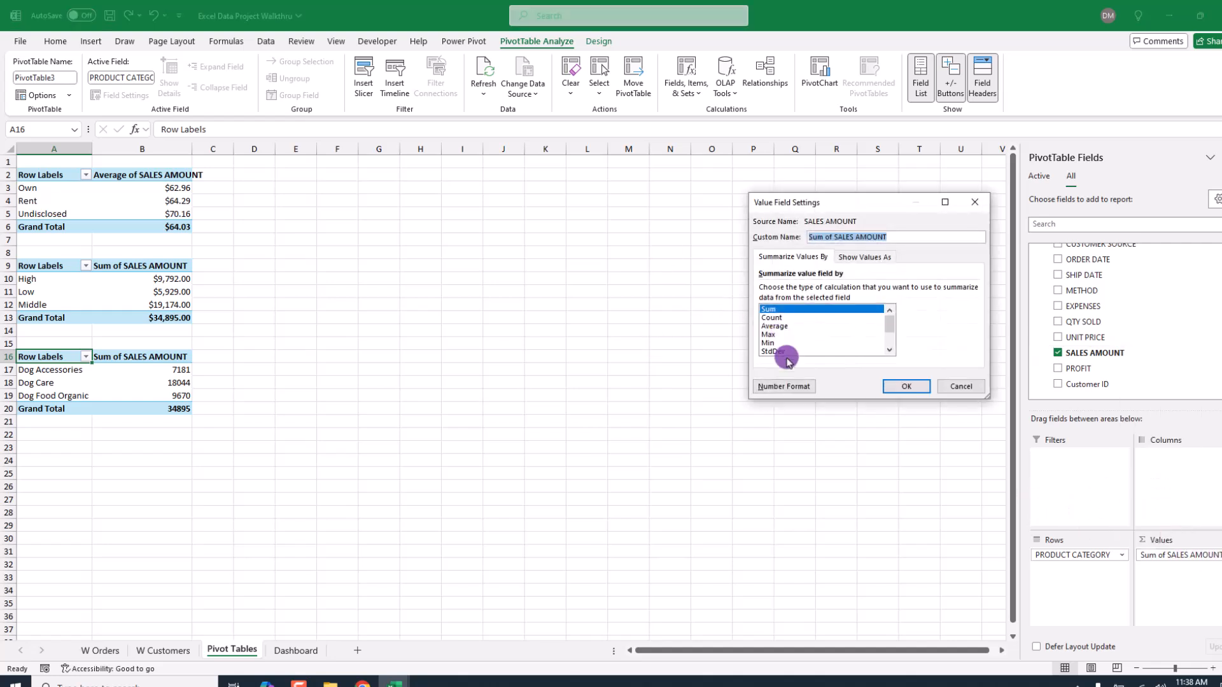
pyautogui.click(784, 386)
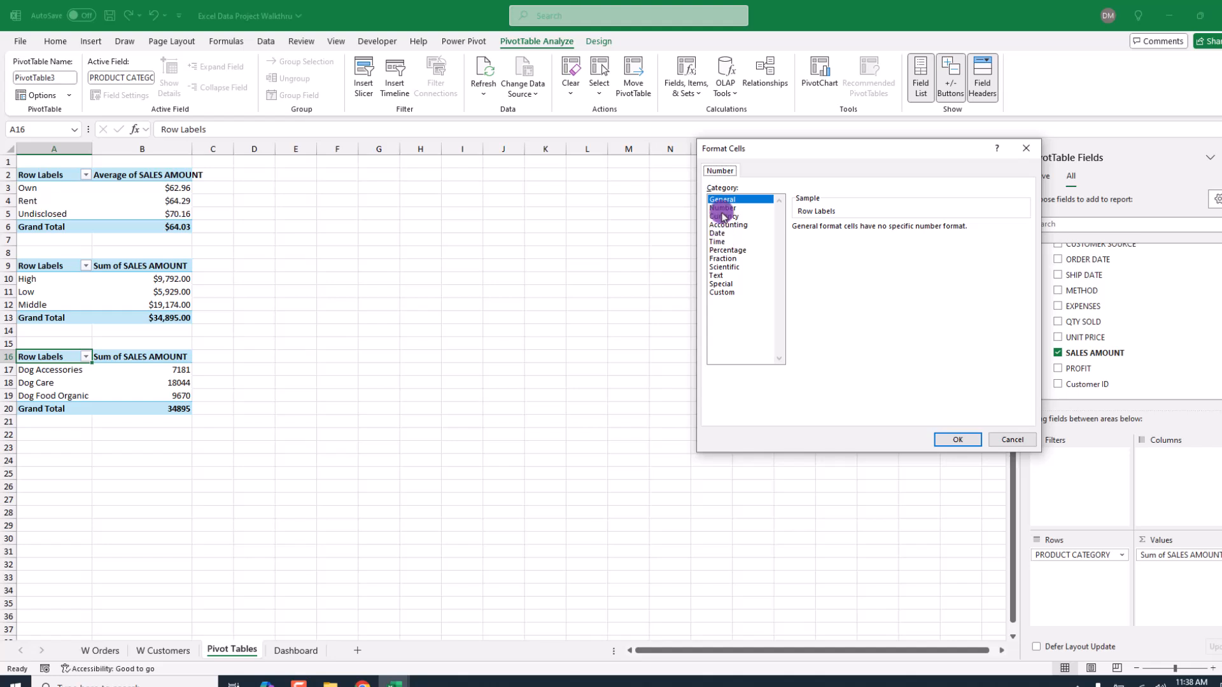
pyautogui.click(724, 216)
pyautogui.click(957, 439)
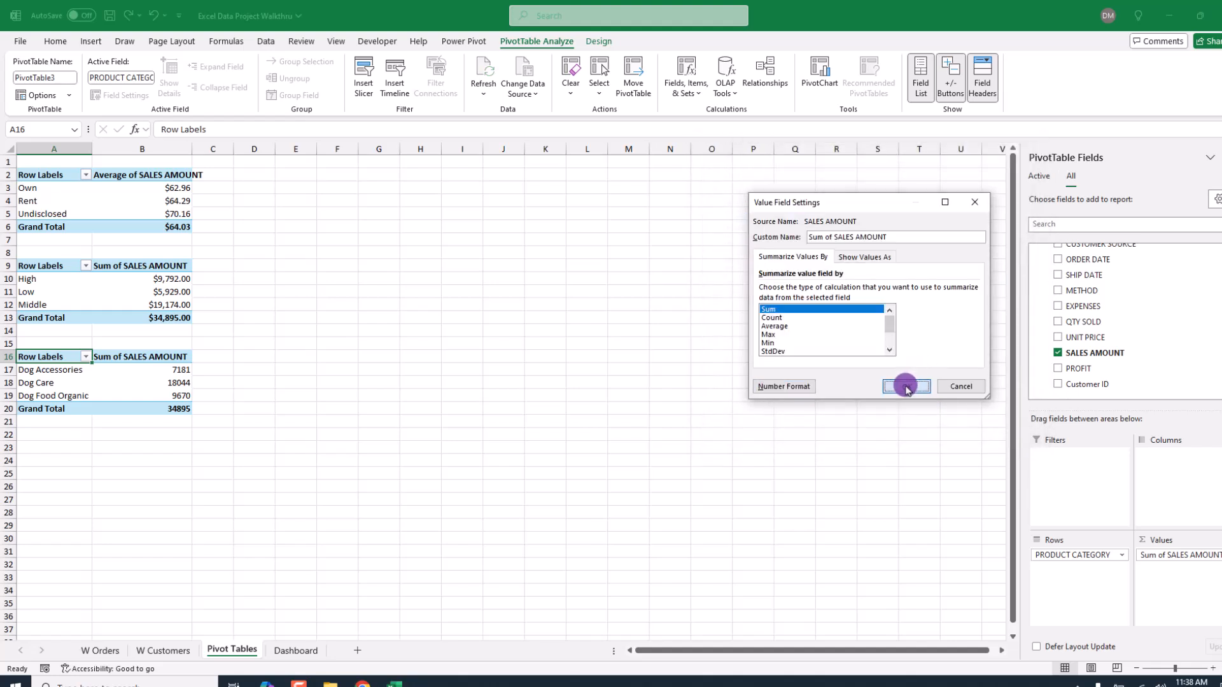
pyautogui.click(906, 384)
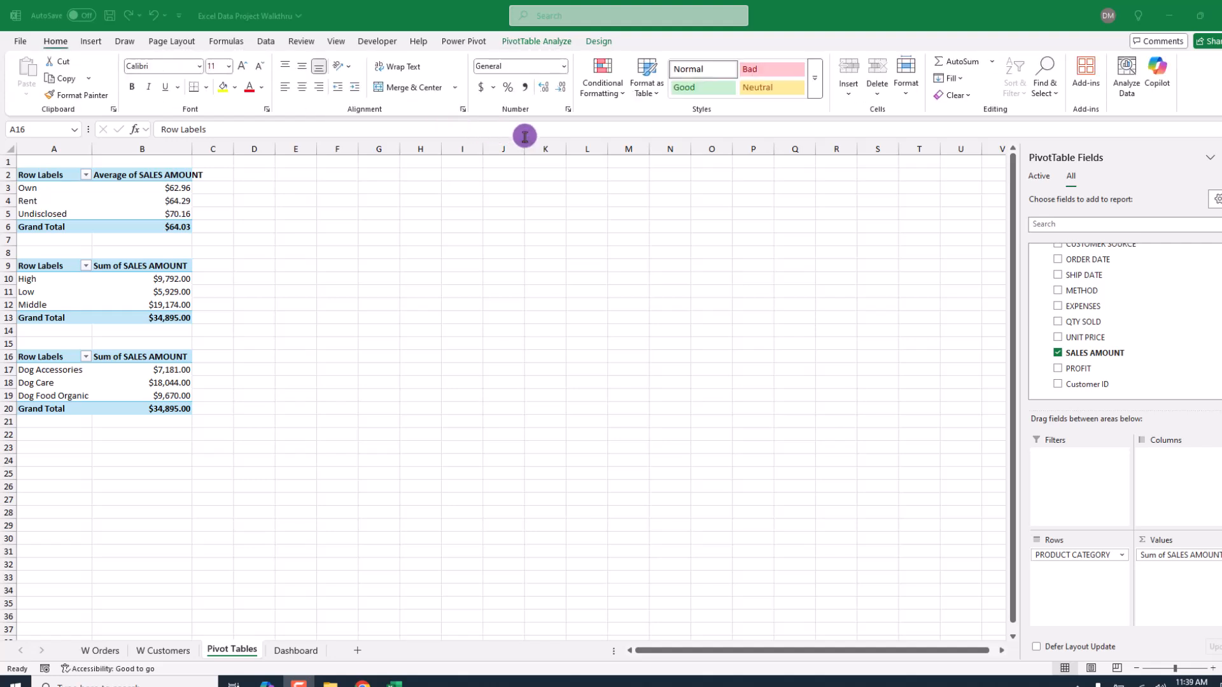
# - Insert a fourth PivotTable from the data model at cell A22 of the Pivot Tables sheet
pyautogui.click(48, 437)
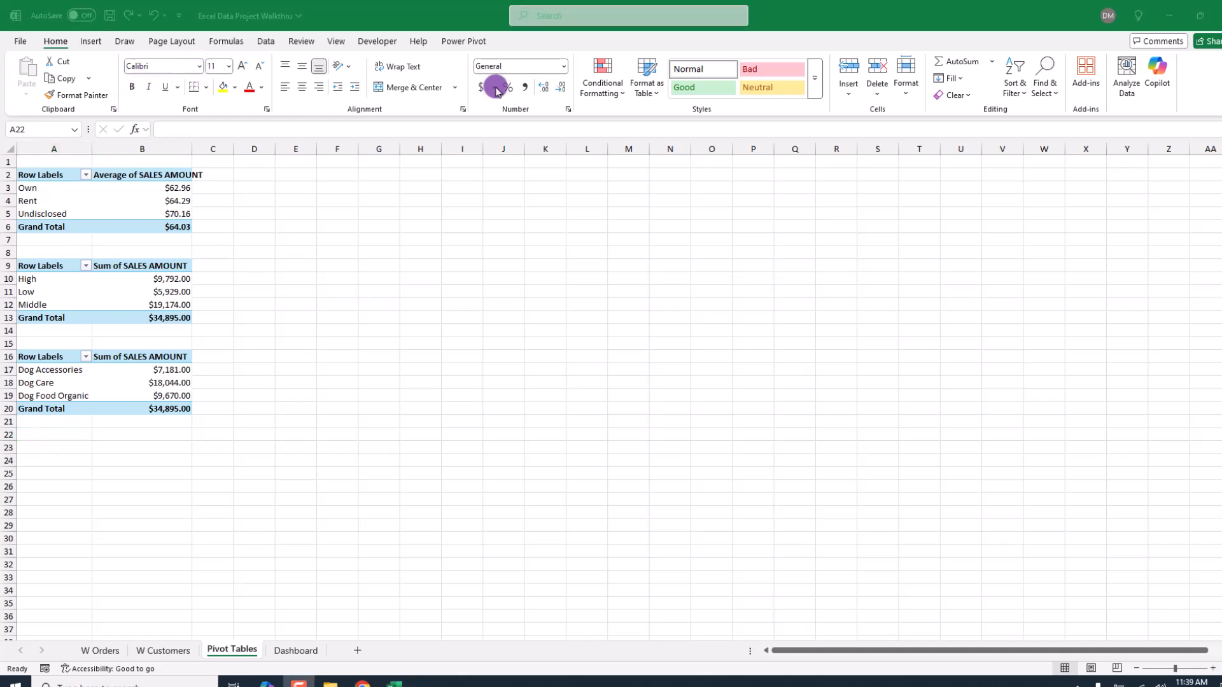
pyautogui.click(91, 41)
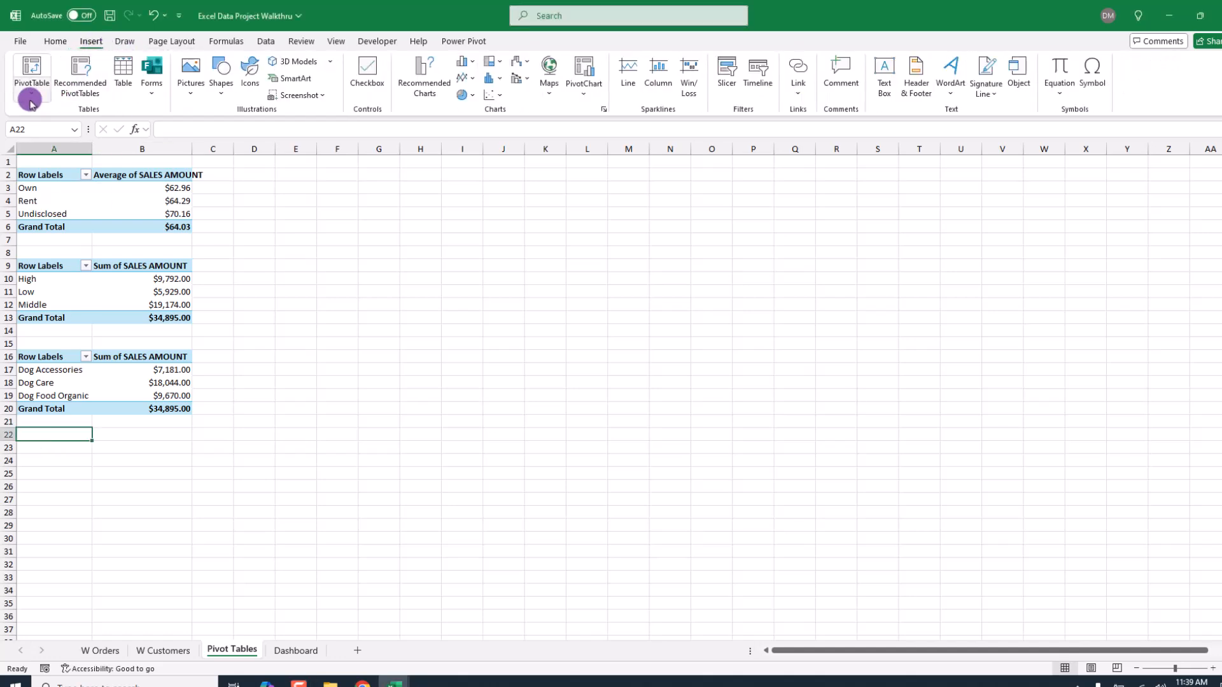
pyautogui.click(31, 96)
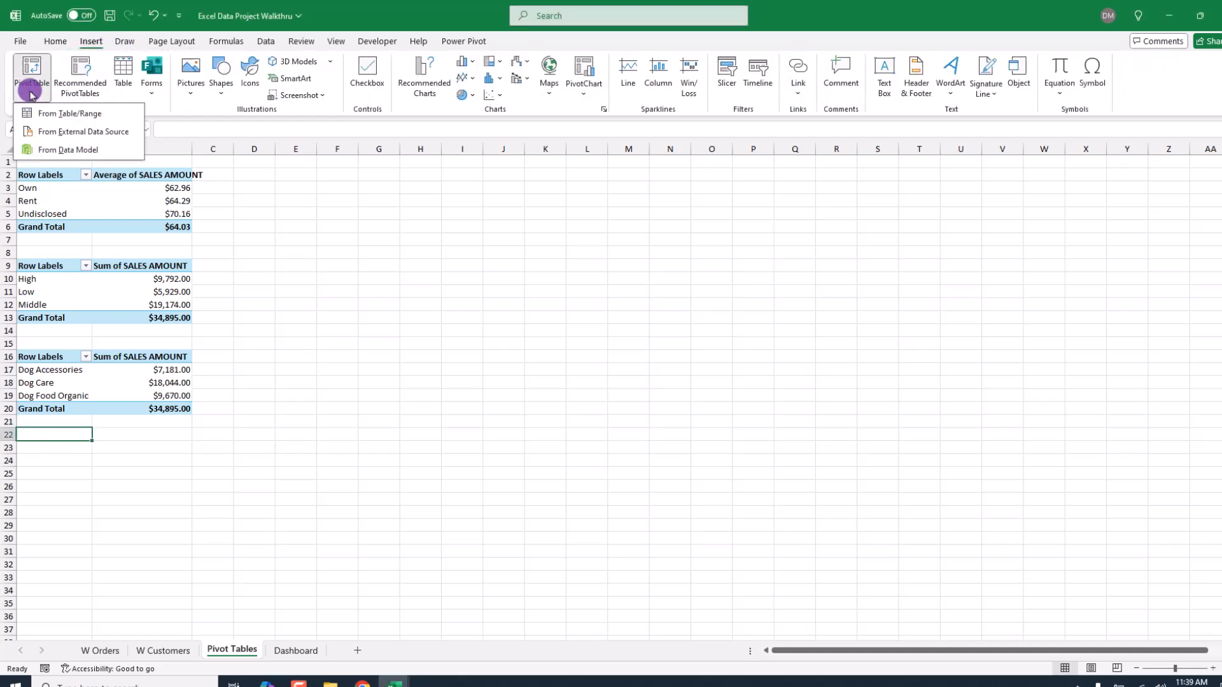
pyautogui.click(60, 150)
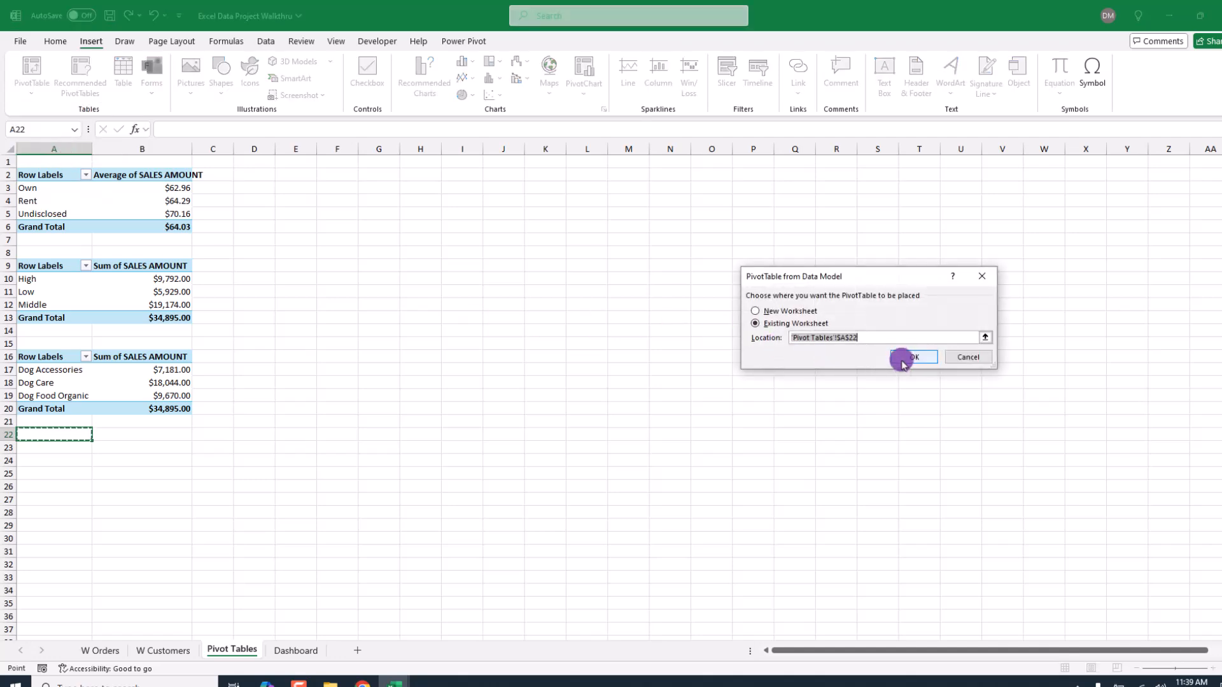
pyautogui.click(902, 362)
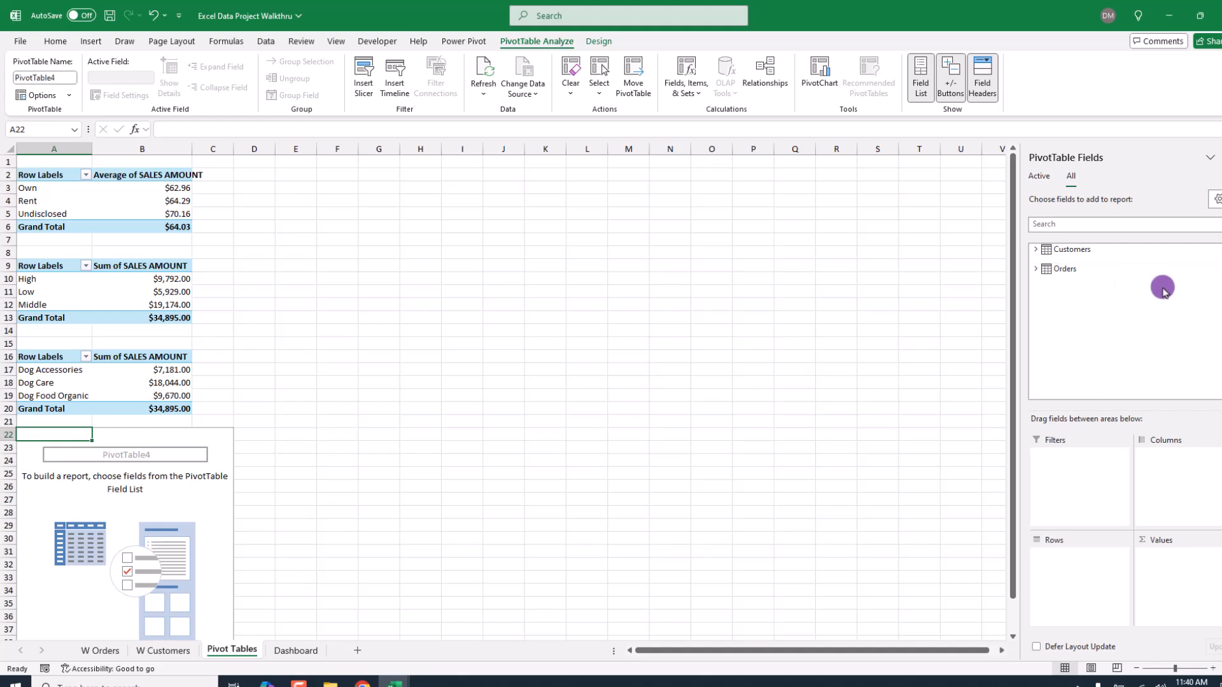
# - Build the fourth PivotTable with Device Used from Customers as rows and the sums of SALES AMOUNT and EXPENSES from Orders as values
pyautogui.click(1035, 249)
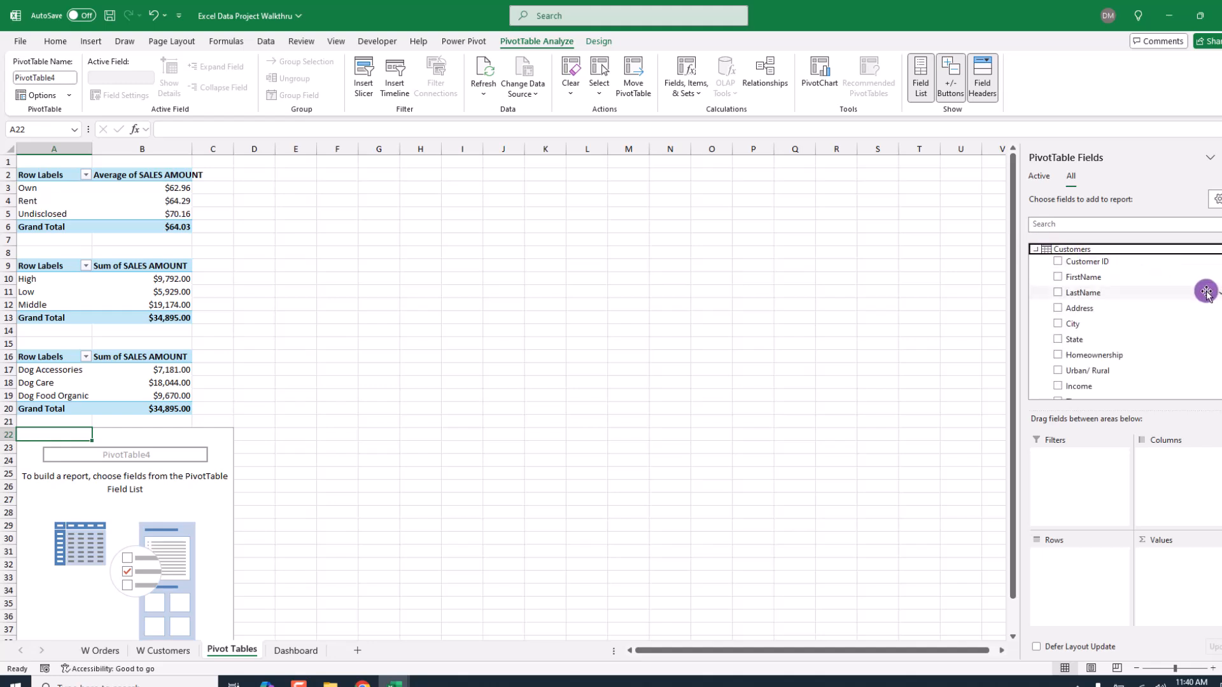
pyautogui.scroll(-3, 1209, 305)
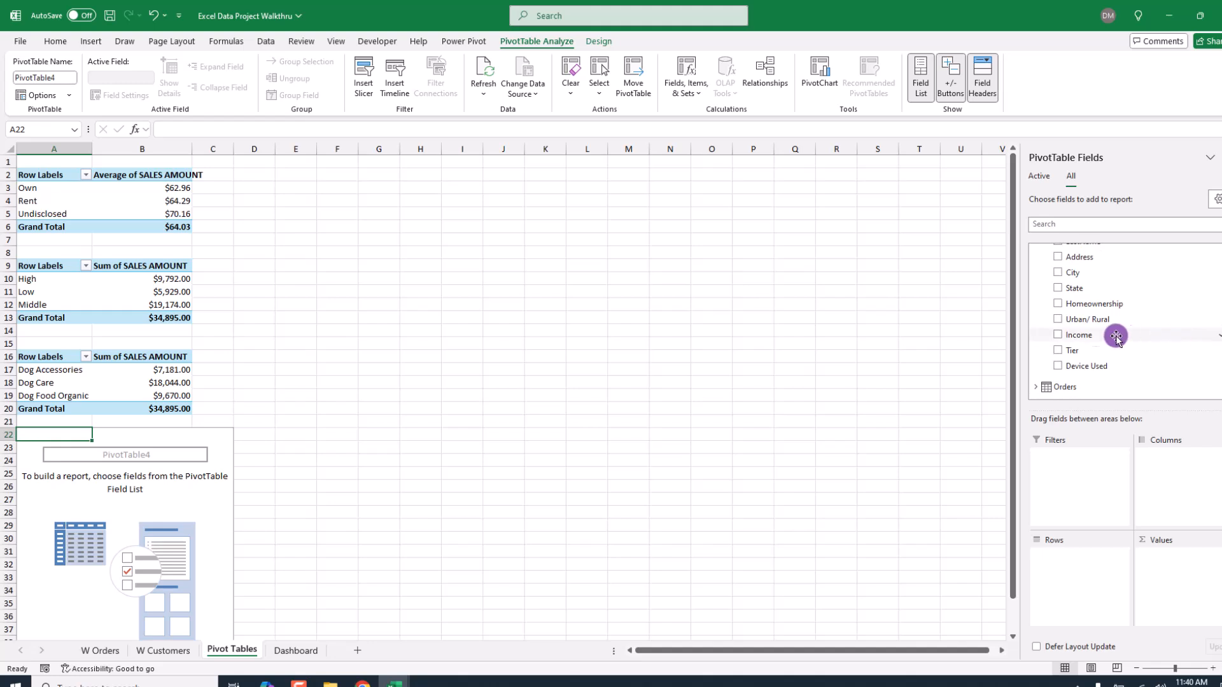
pyautogui.moveTo(1081, 371); pyautogui.dragTo(1086, 554)
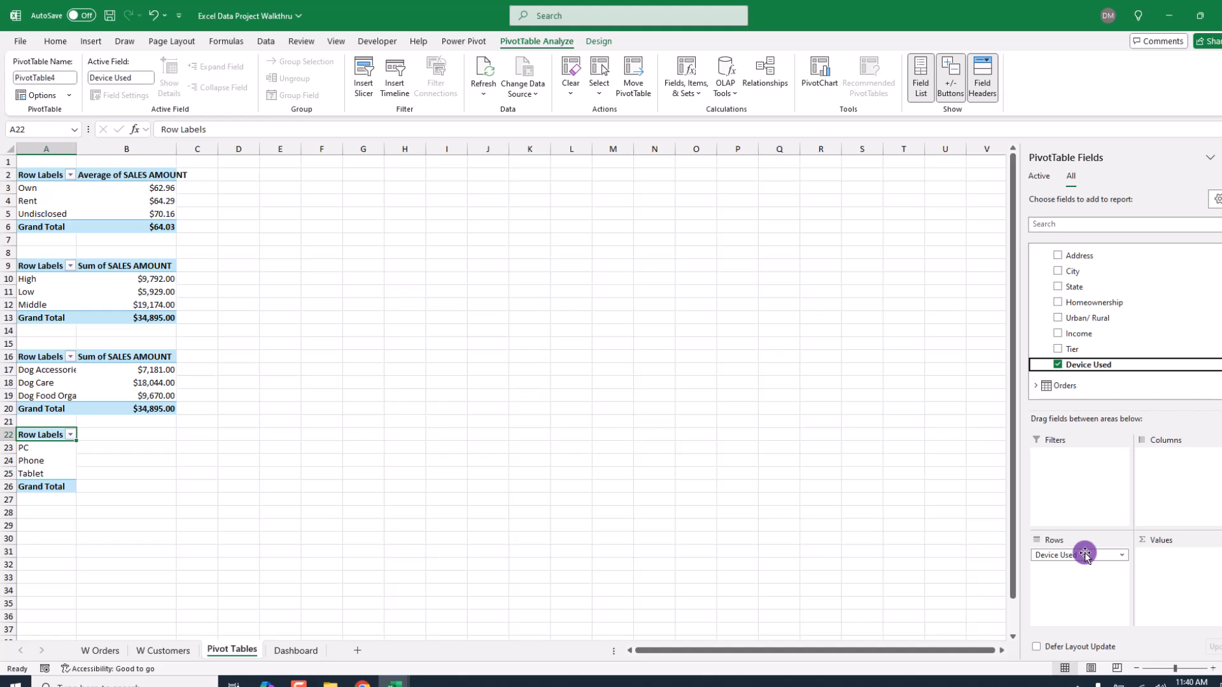
pyautogui.scroll(3, 1128, 300)
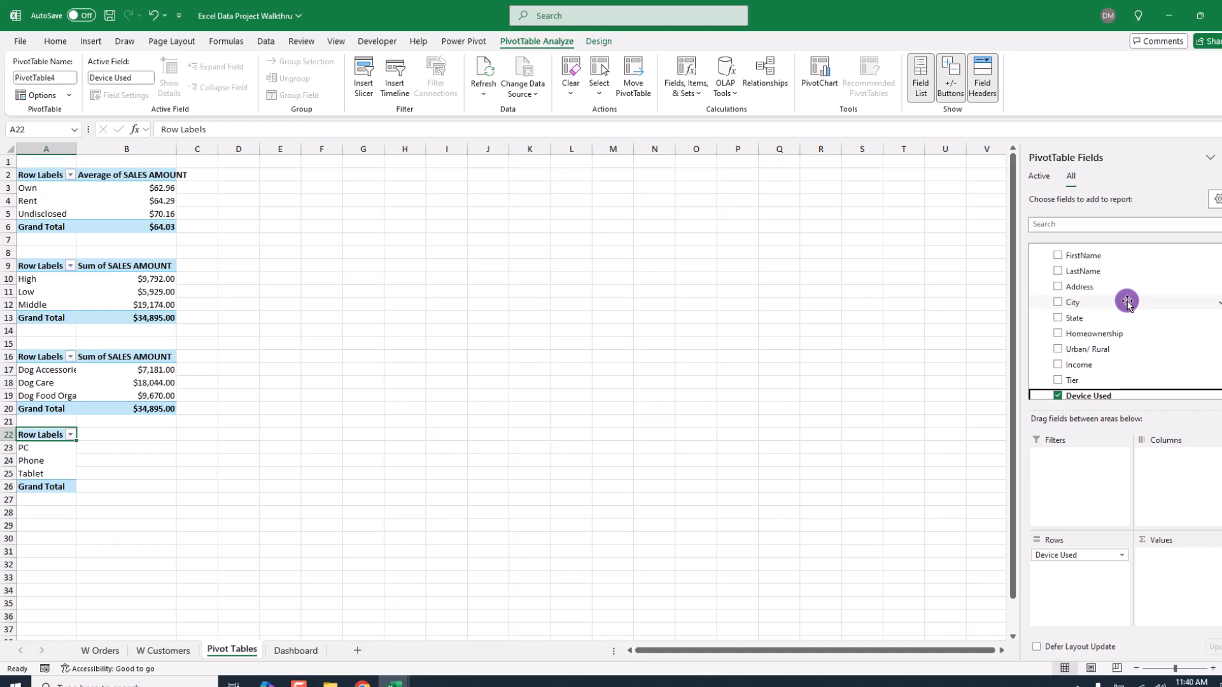
pyautogui.scroll(-3, 1139, 331)
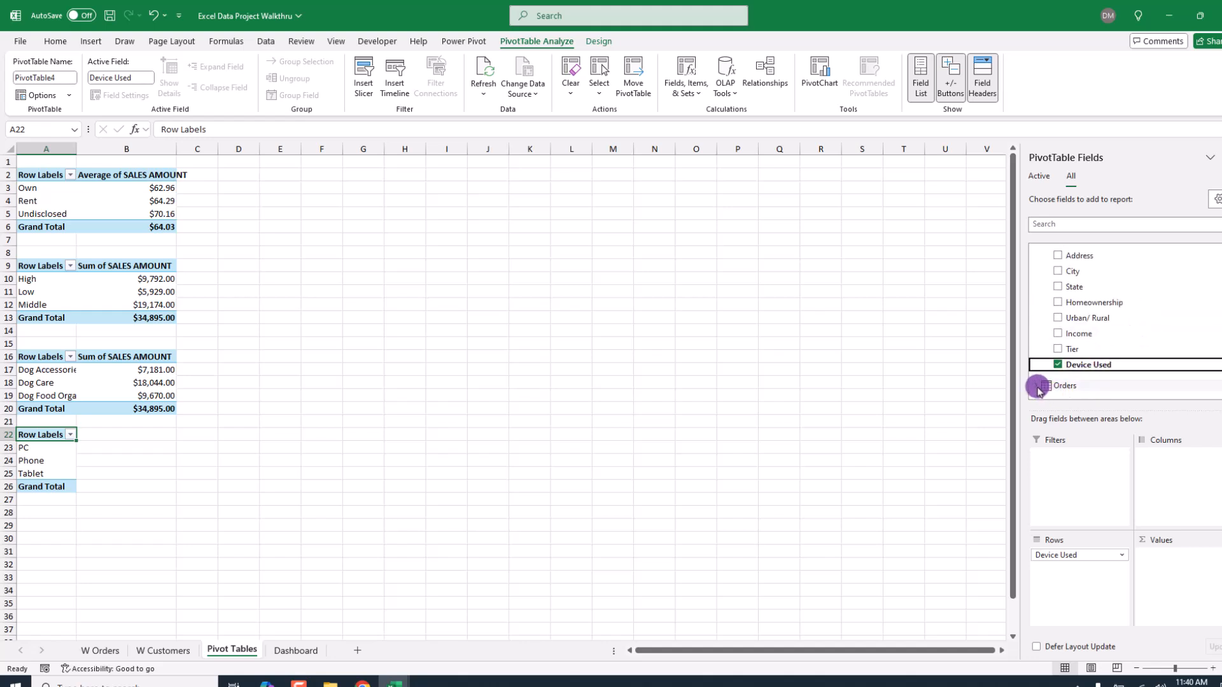
pyautogui.scroll(-5, 1115, 348)
pyautogui.scroll(-2, 1115, 348)
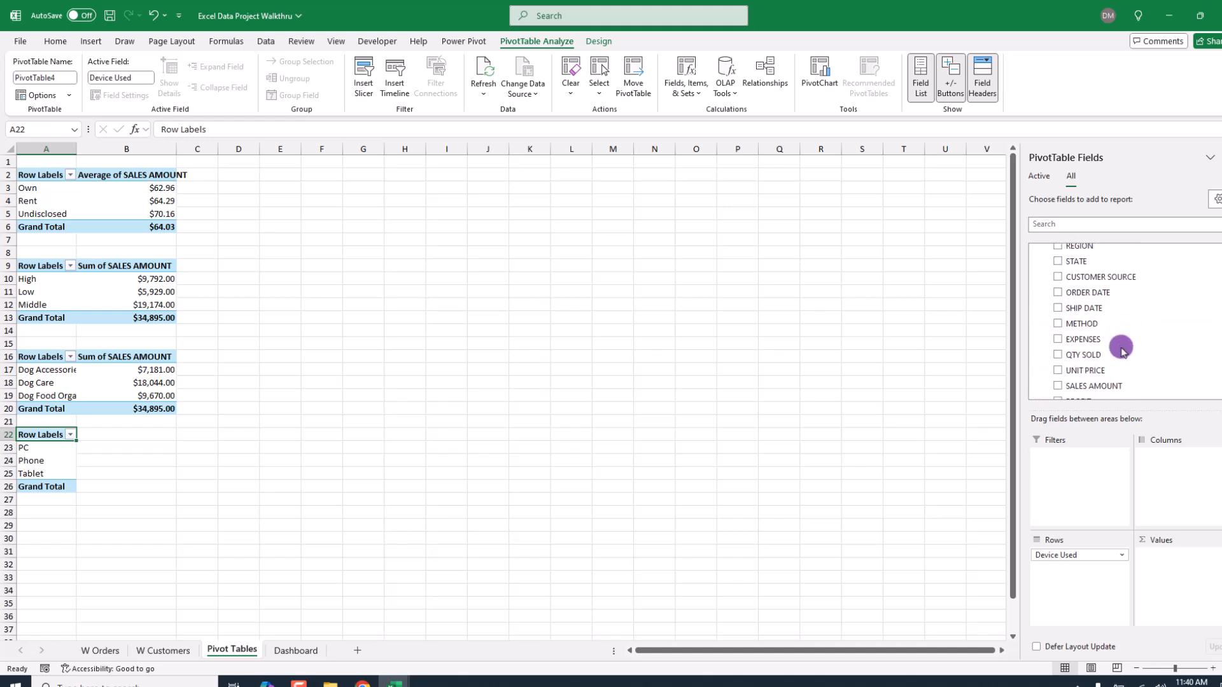
pyautogui.scroll(-1, 1125, 341)
pyautogui.moveTo(1092, 354); pyautogui.dragTo(1179, 558)
pyautogui.moveTo(1084, 311); pyautogui.dragTo(1180, 577)
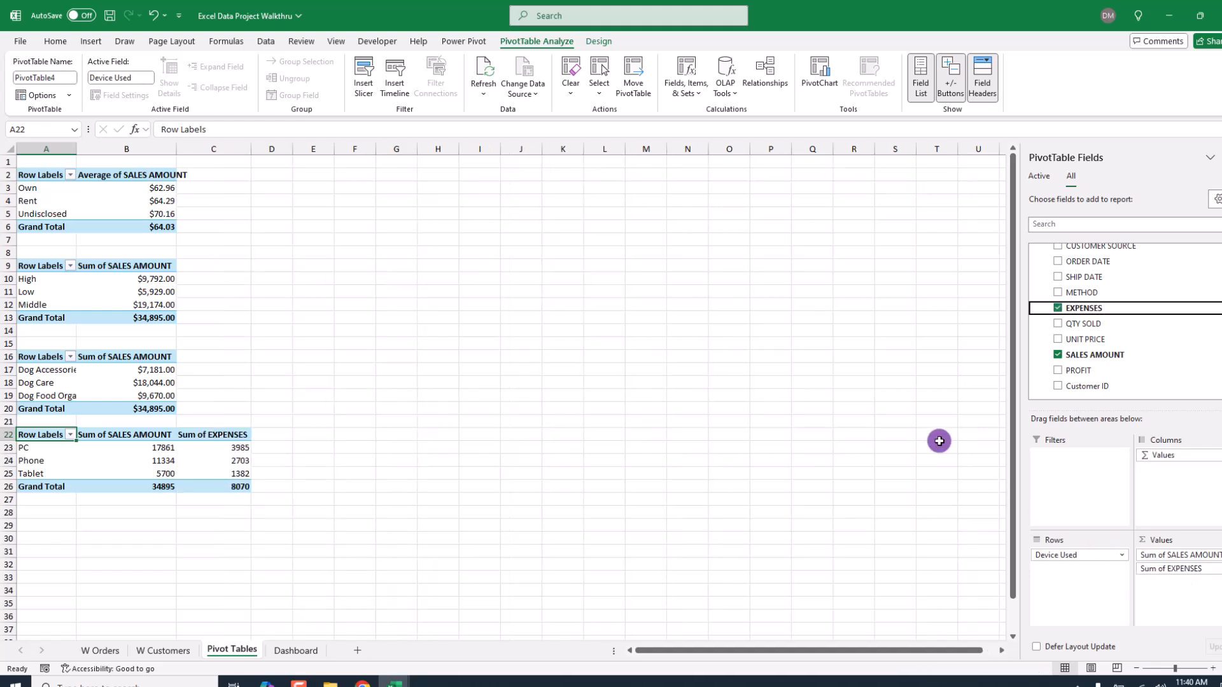
# - Format the sum of SALES AMOUNT in the Device Used PivotTable as Currency with 2 decimal places and the $ symbol
pyautogui.click(1176, 555)
pyautogui.click(1170, 540)
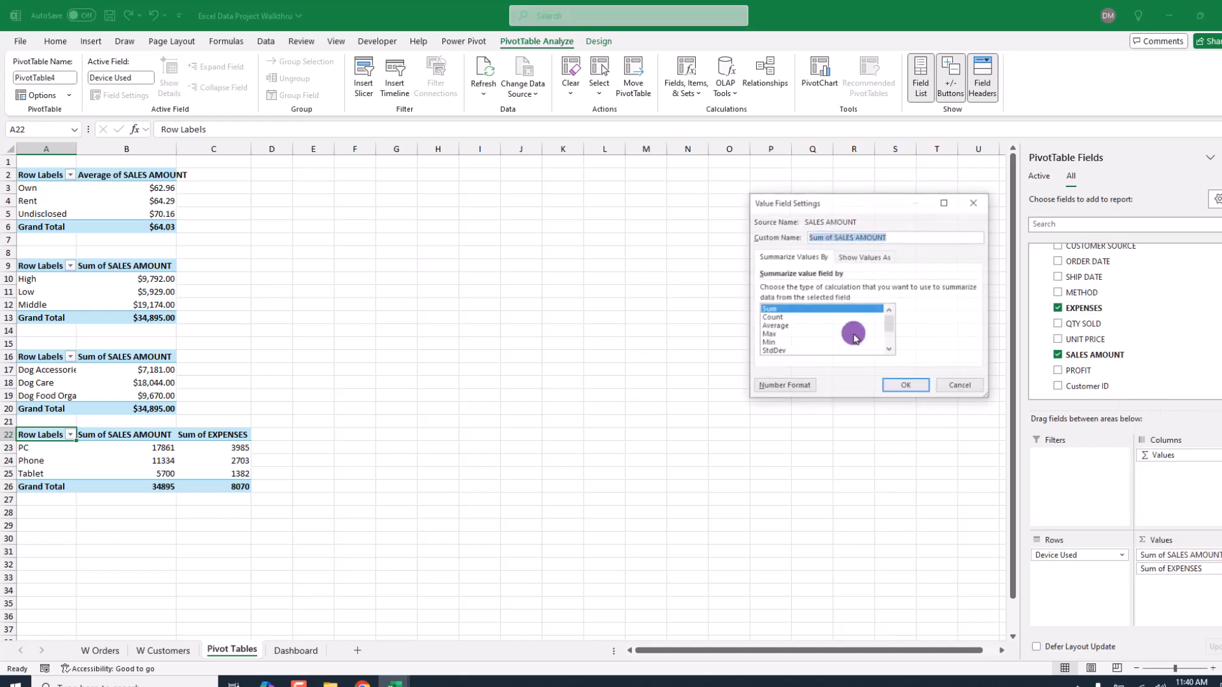
pyautogui.click(781, 388)
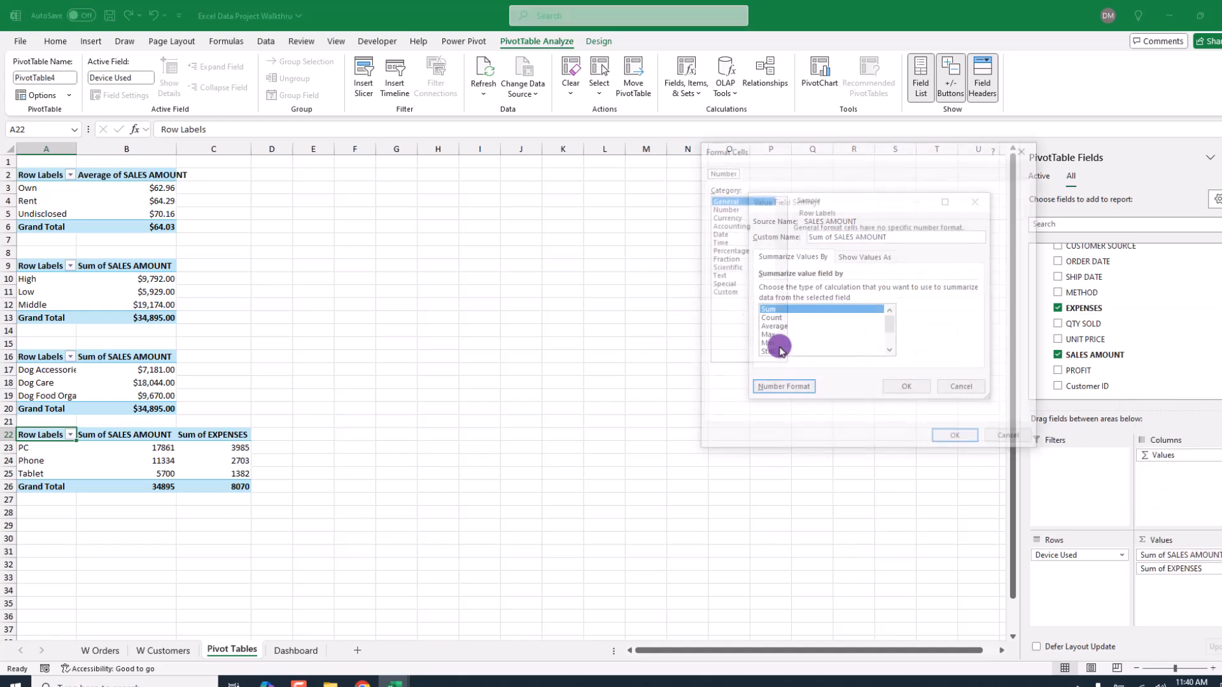
pyautogui.click(722, 208)
pyautogui.click(724, 216)
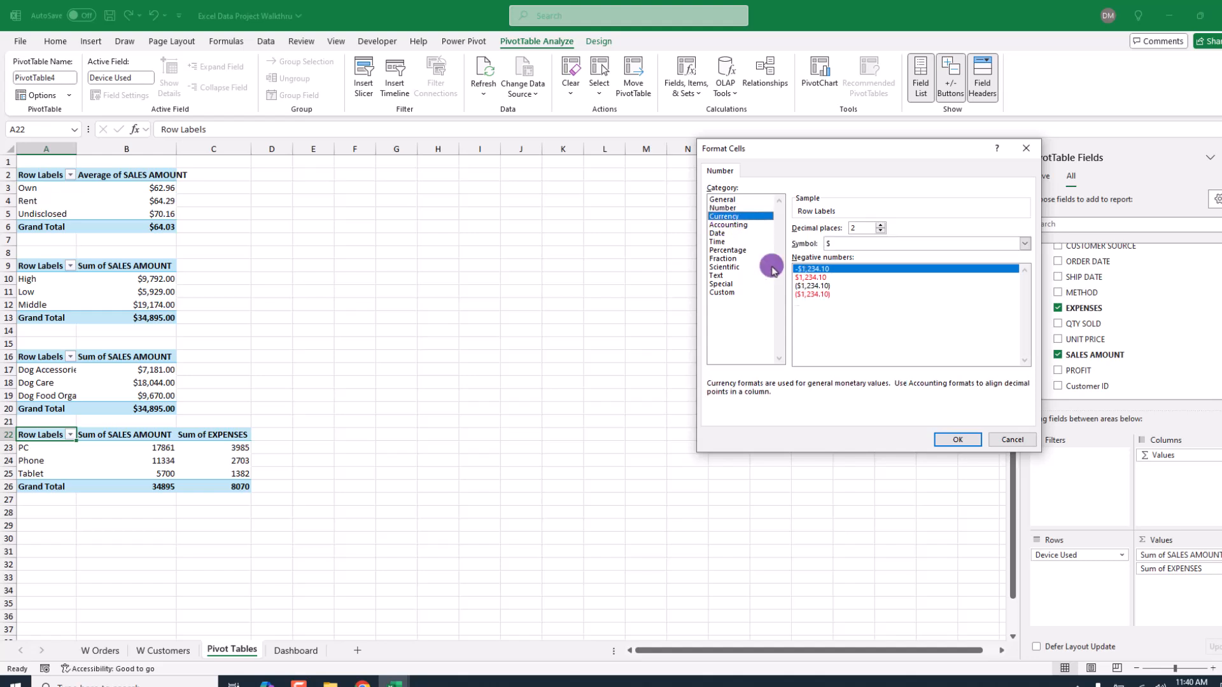
pyautogui.click(954, 439)
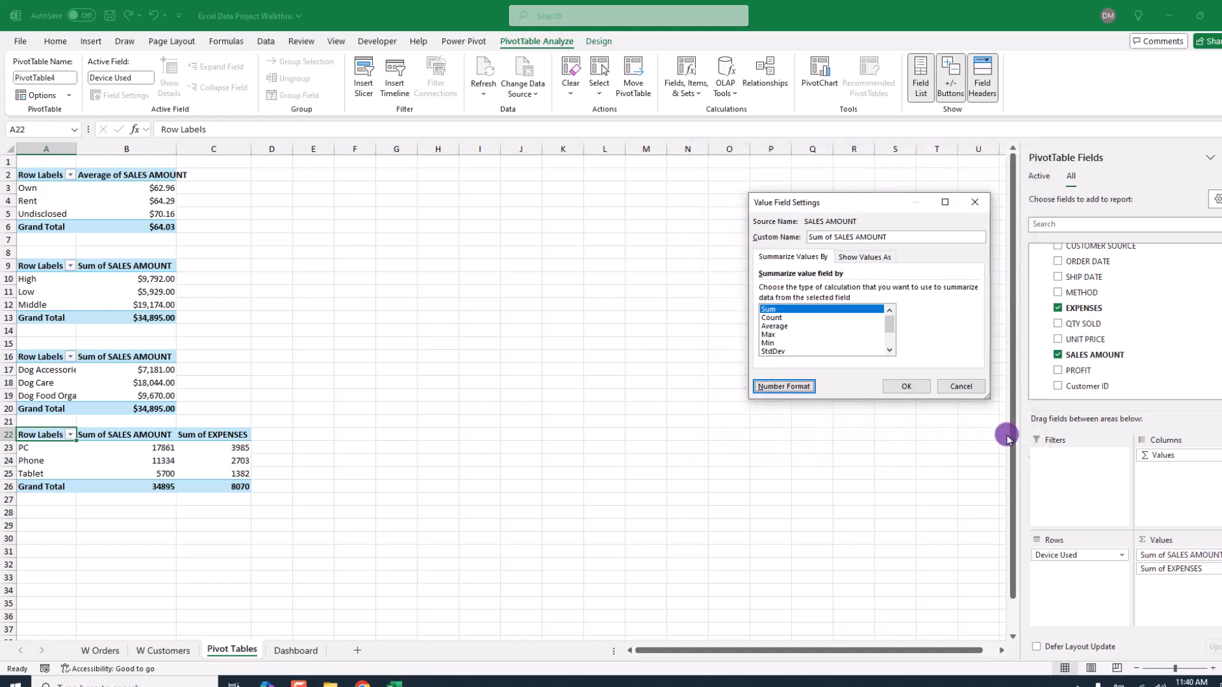
pyautogui.click(911, 386)
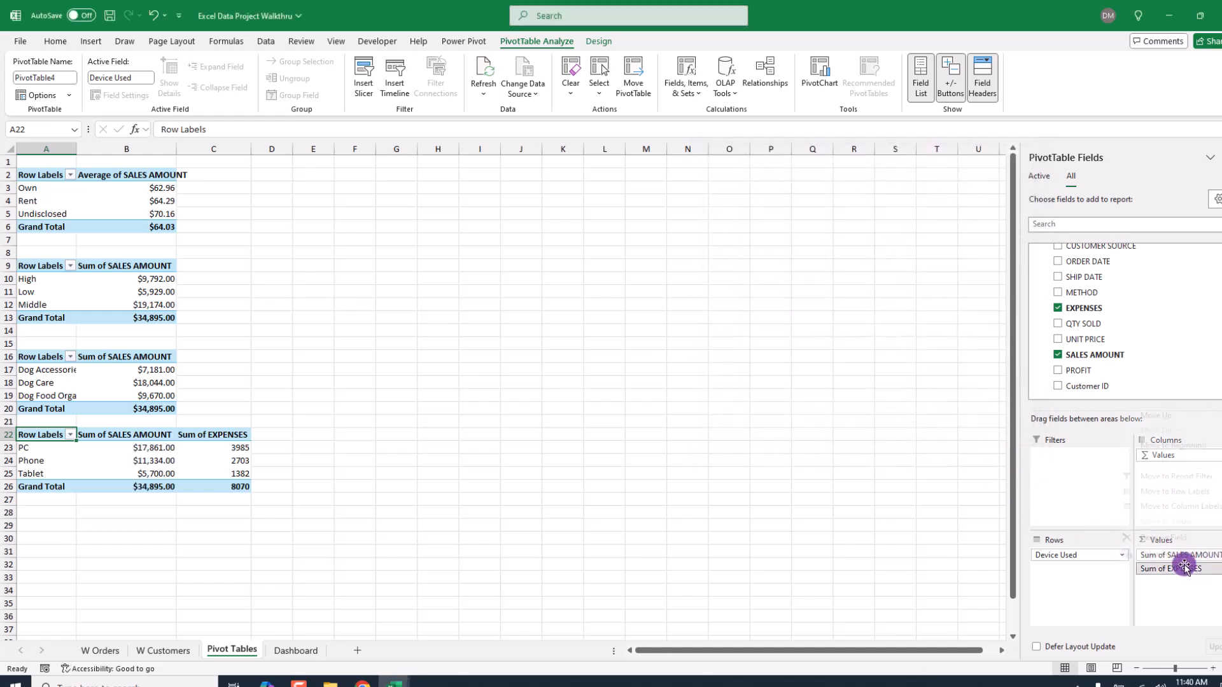
# - Format the sum of EXPENSES in the Device Used PivotTable as Currency with 2 decimal places and the $ symbol
pyautogui.click(1187, 568)
pyautogui.click(1152, 554)
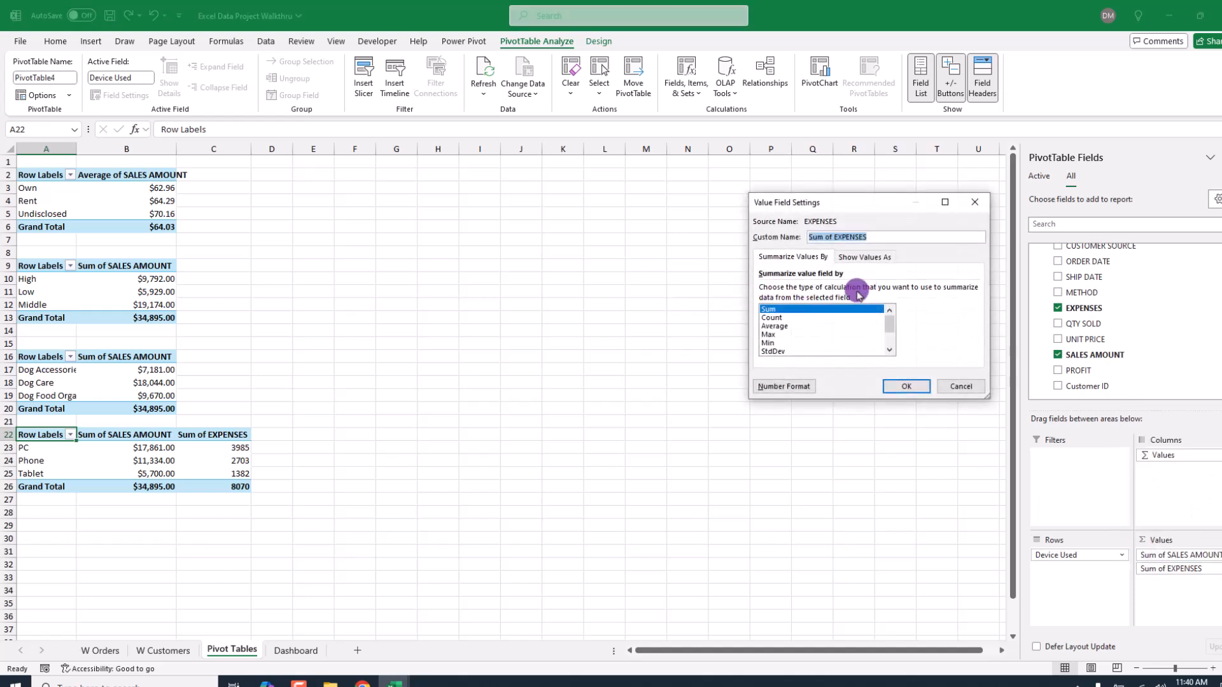
pyautogui.click(787, 385)
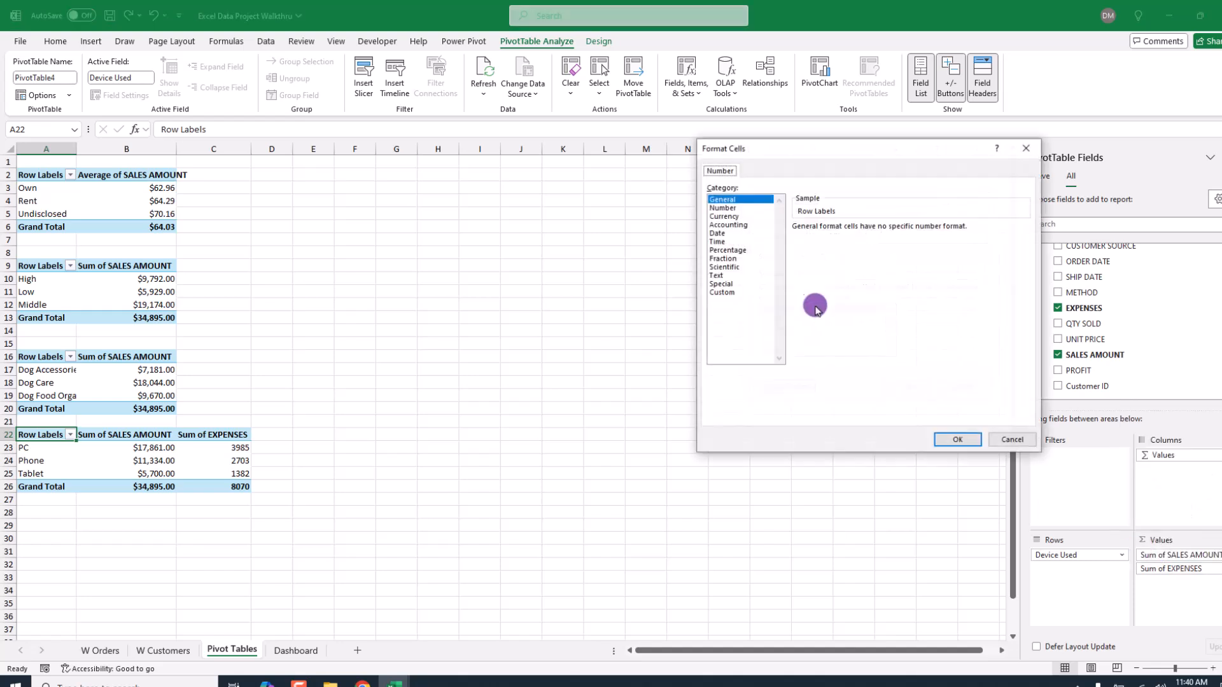
pyautogui.click(724, 216)
pyautogui.click(952, 440)
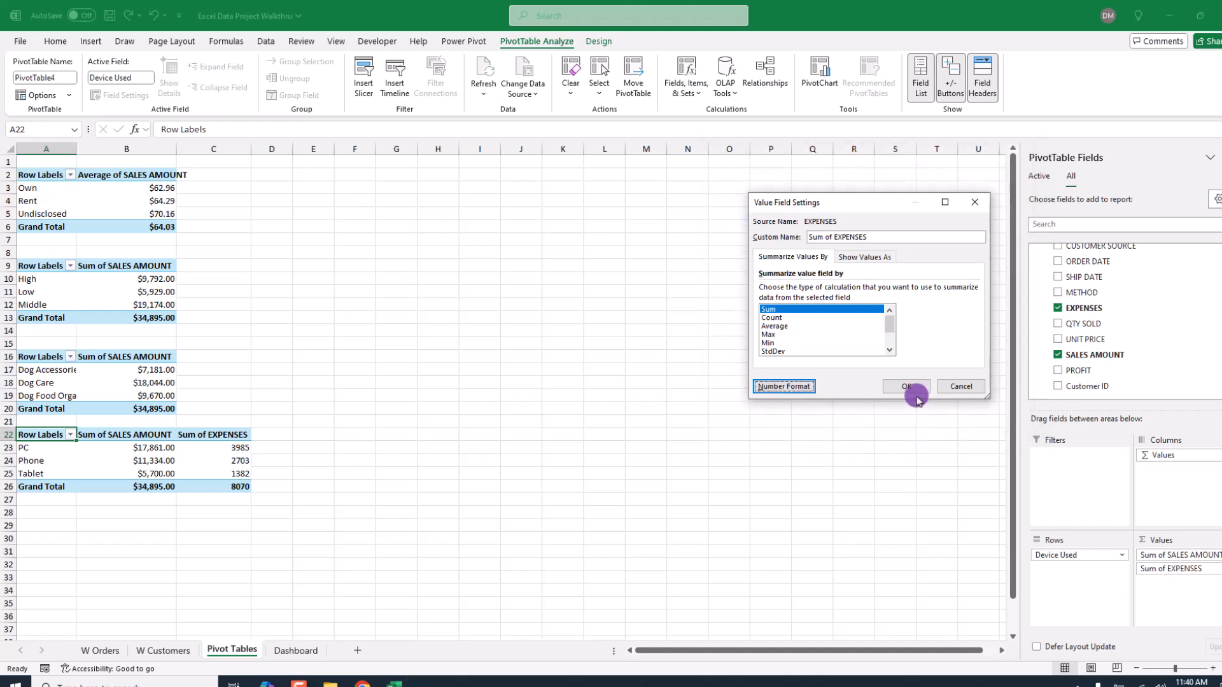
pyautogui.click(917, 386)
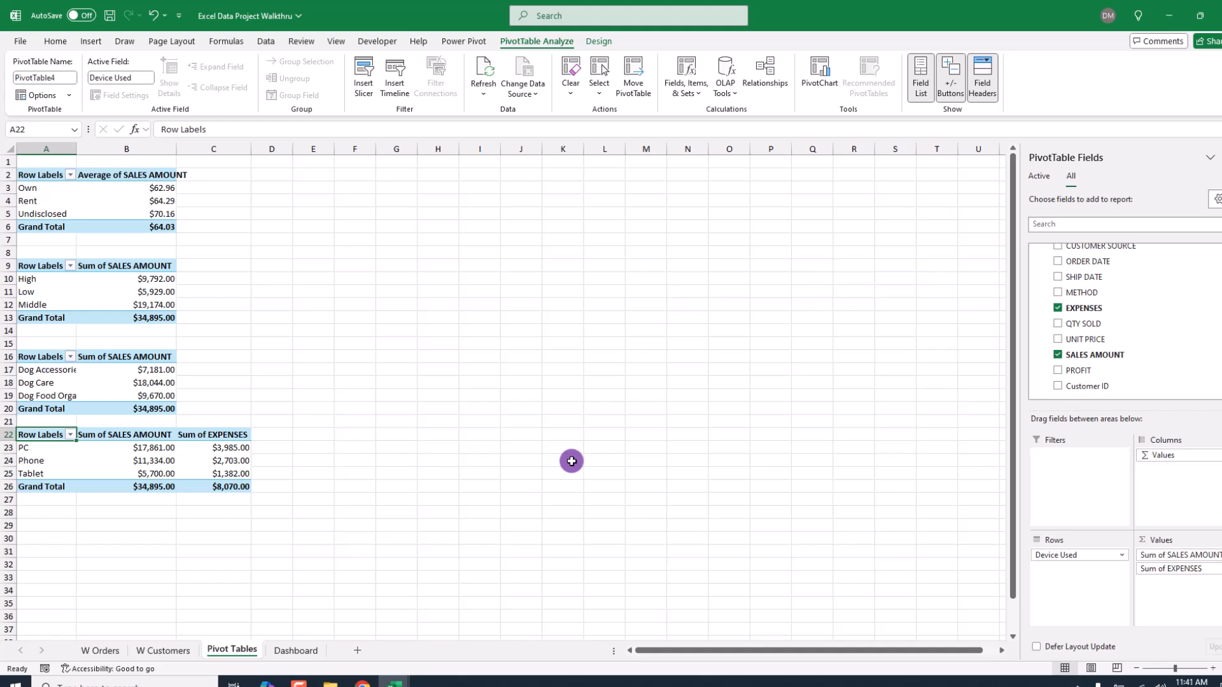
# - Insert a fifth PivotTable from the data model at cell A28 of the Pivot Tables sheet
pyautogui.click(62, 511)
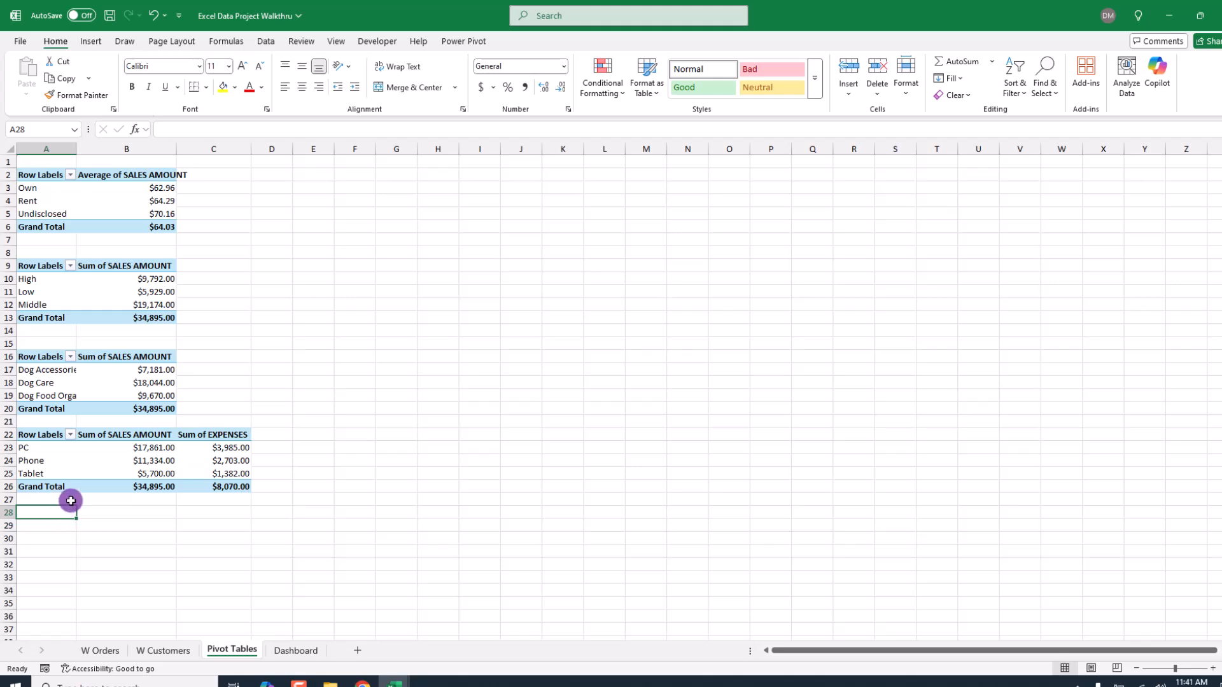
pyautogui.click(91, 42)
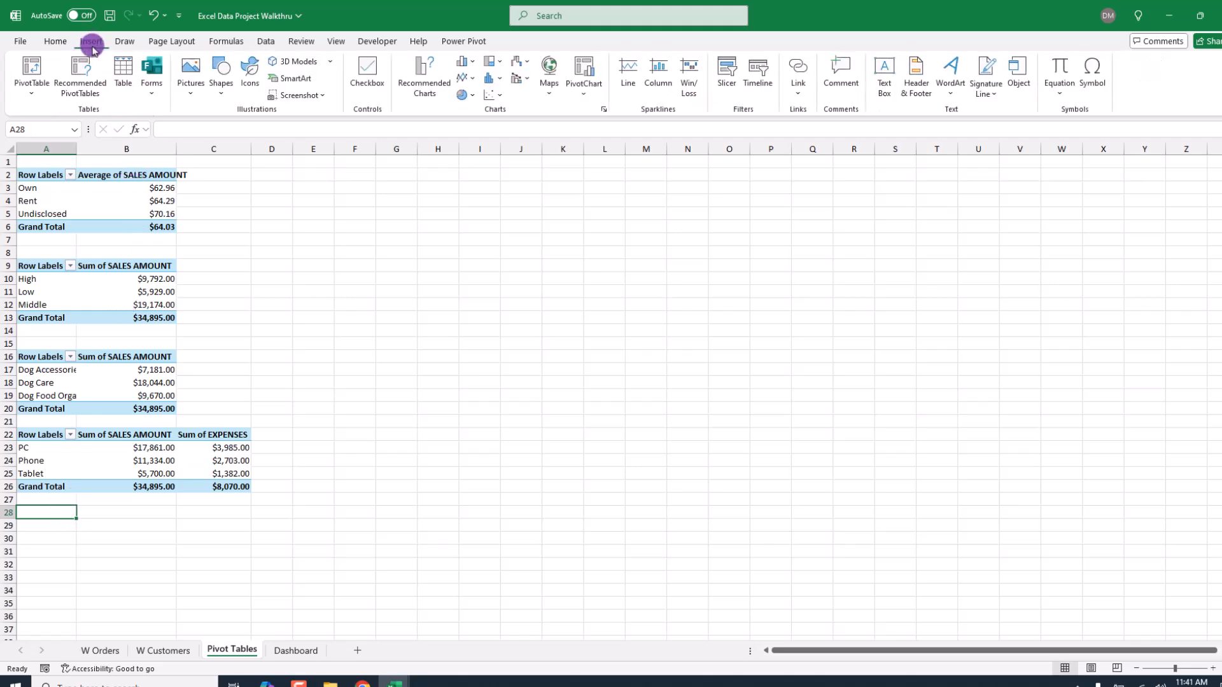
pyautogui.click(32, 82)
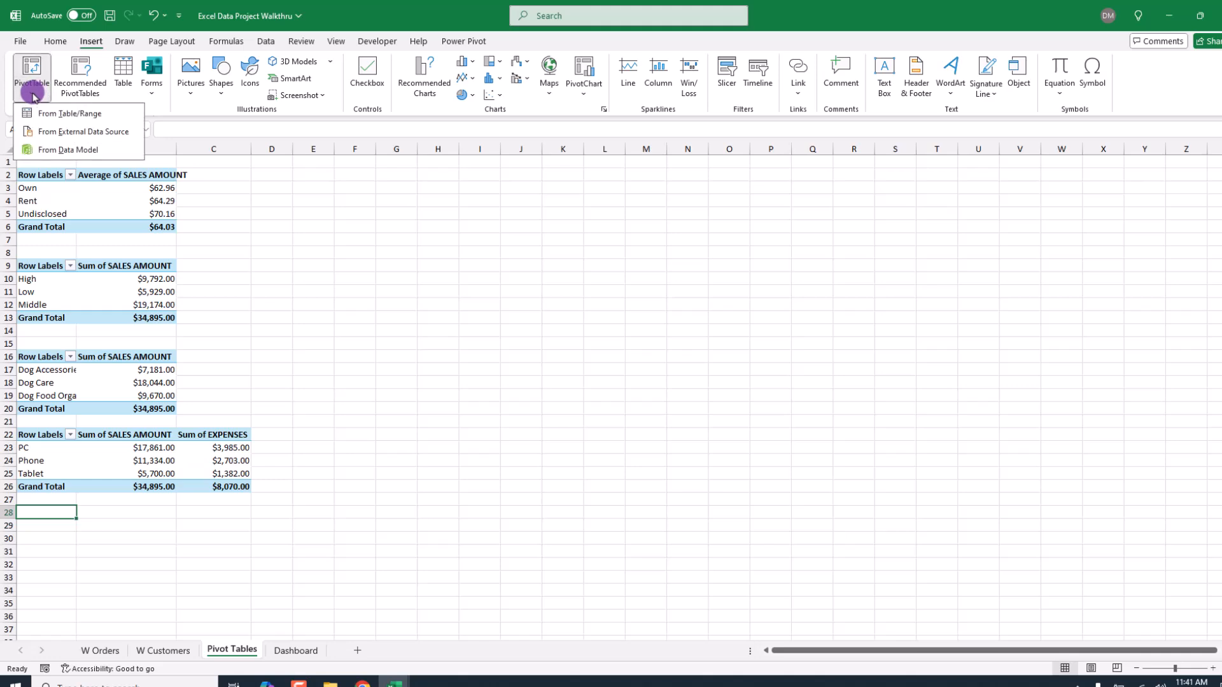
pyautogui.click(36, 149)
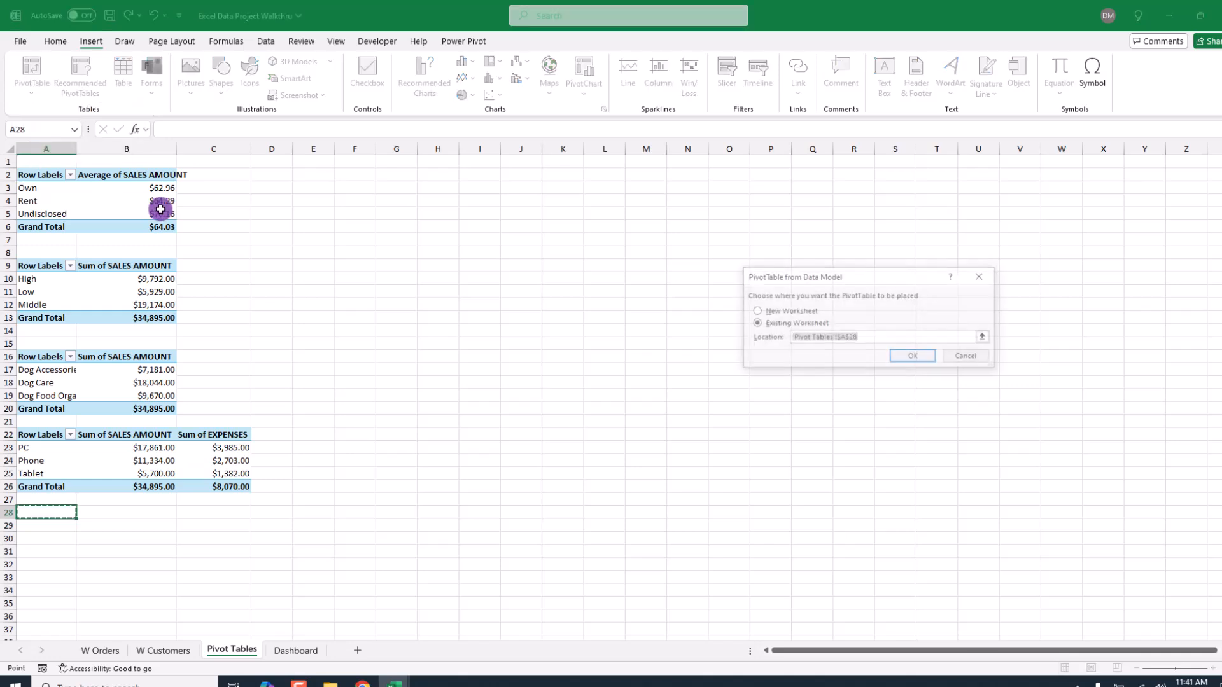
pyautogui.click(898, 357)
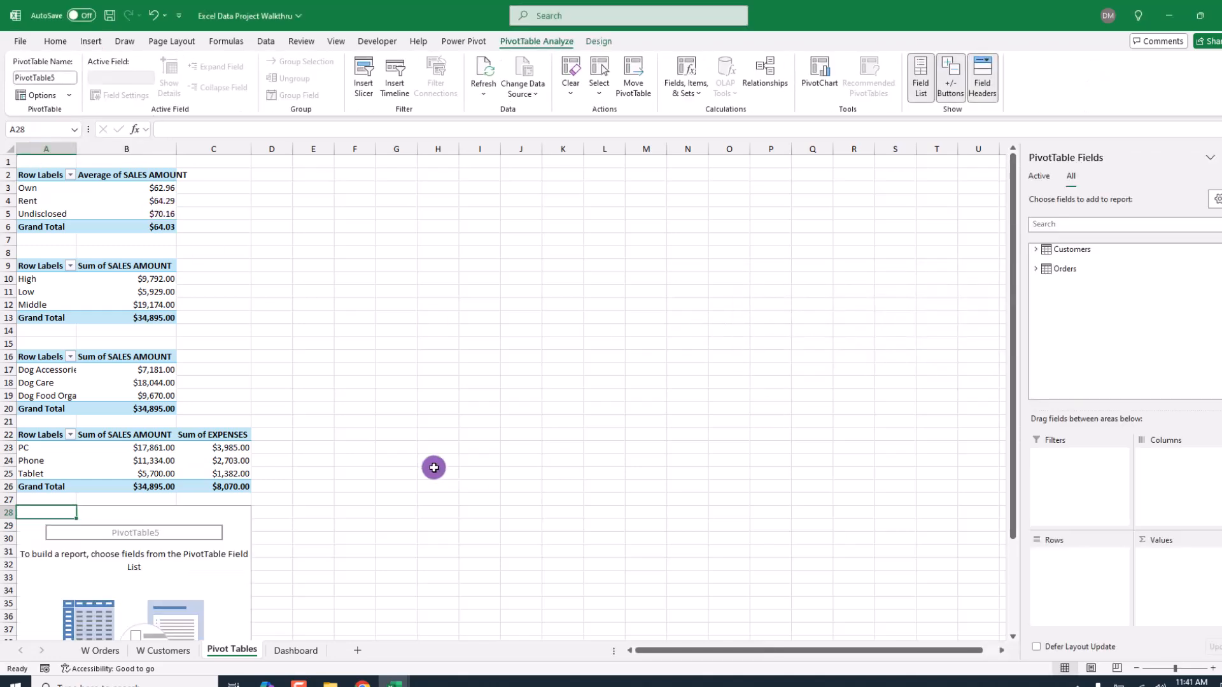
# - Build the fifth PivotTable with ORDER DATE from Orders as rows and the sum of SALES AMOUNT as values
pyautogui.click(1036, 269)
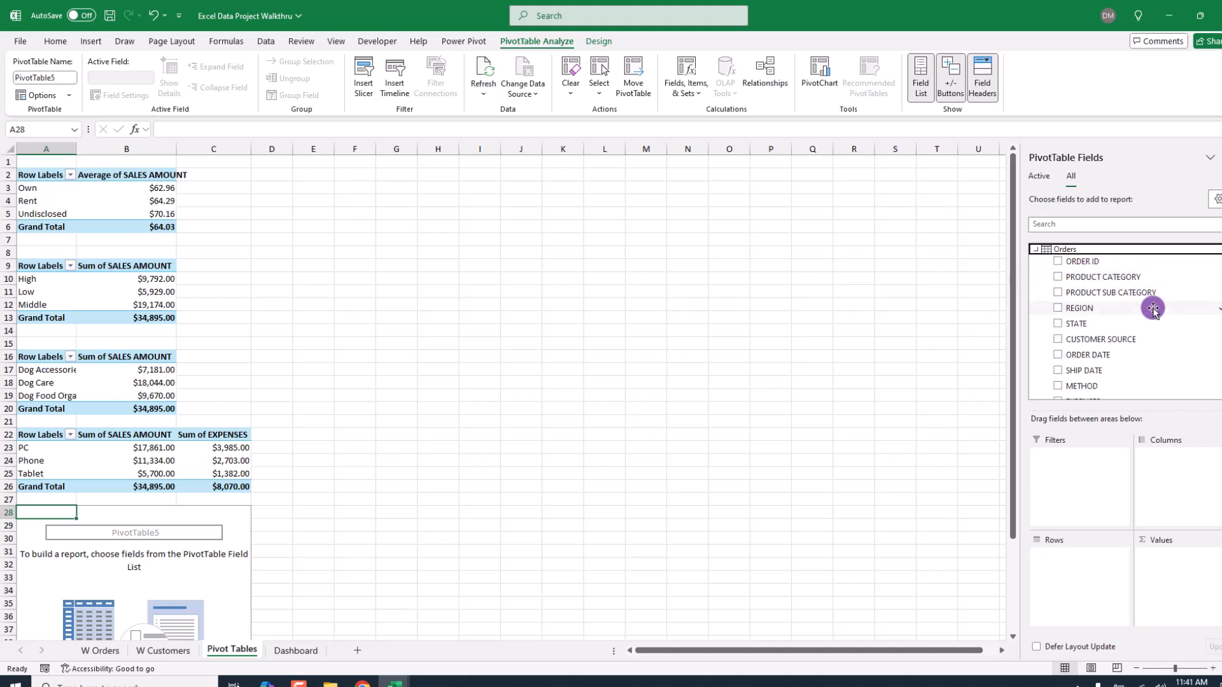
pyautogui.scroll(-2, 1138, 350)
pyautogui.moveTo(1085, 292); pyautogui.dragTo(1104, 550)
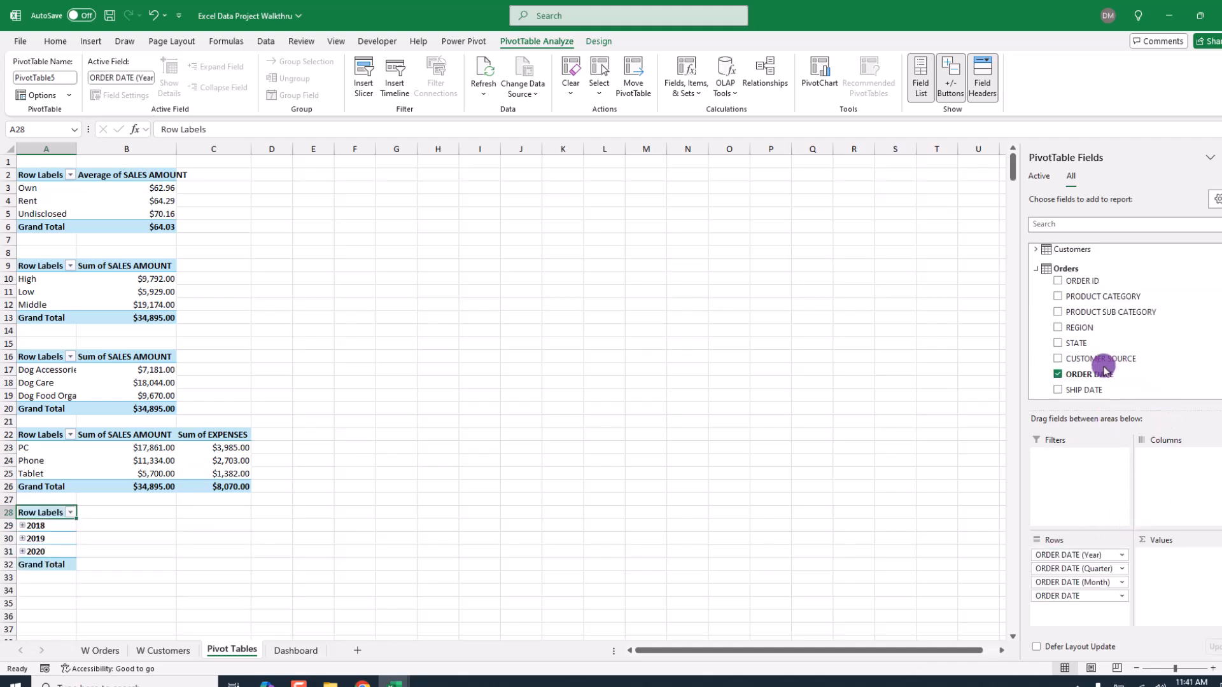
pyautogui.scroll(-3, 1108, 358)
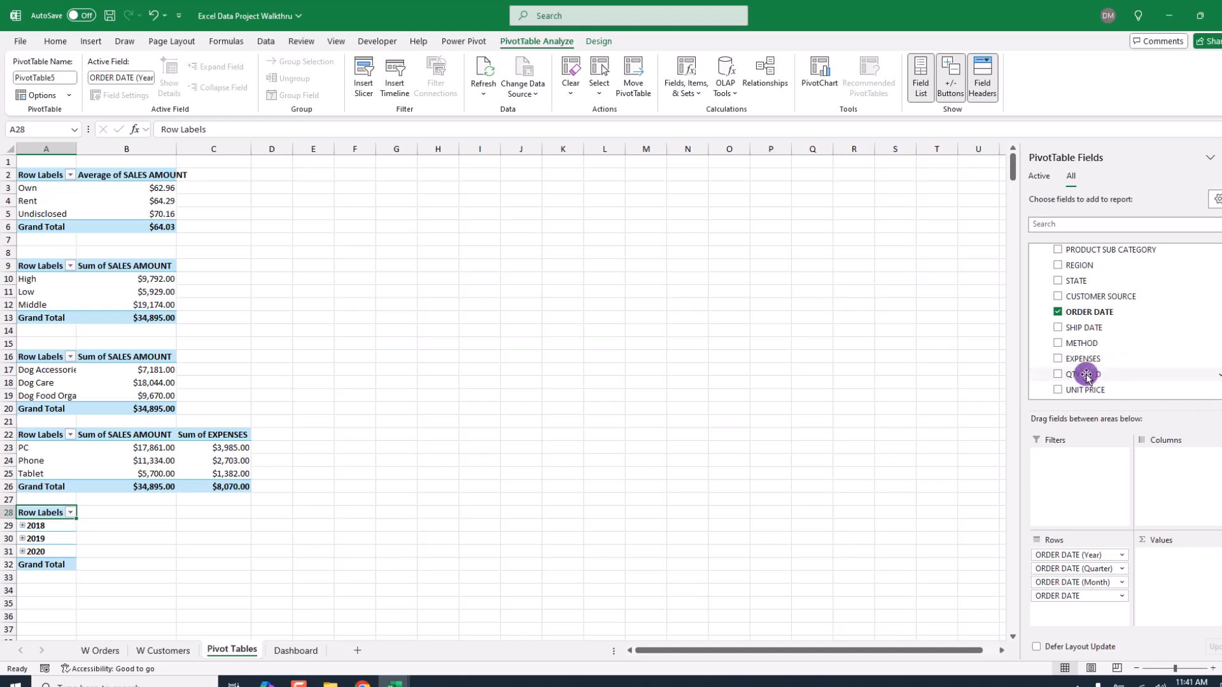
pyautogui.moveTo(1102, 374); pyautogui.dragTo(1178, 553)
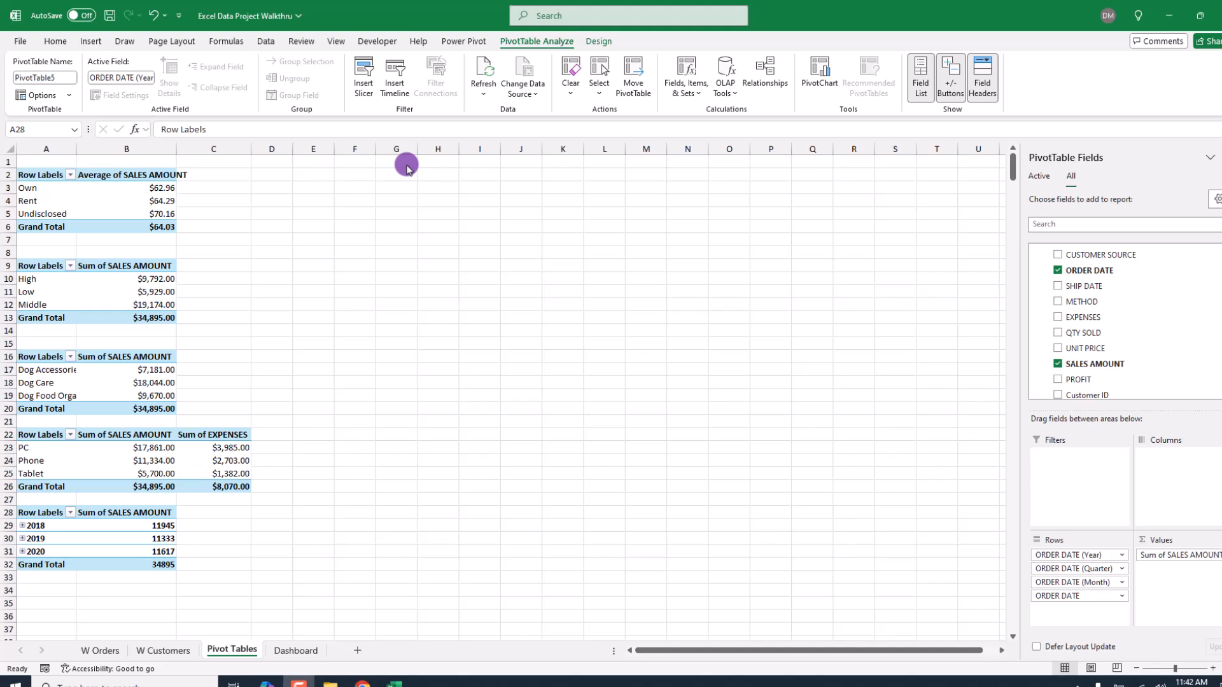
# - Expand the years 2018, 2019 and 2020 in the ORDER DATE PivotTable down to their quarters
pyautogui.click(22, 526)
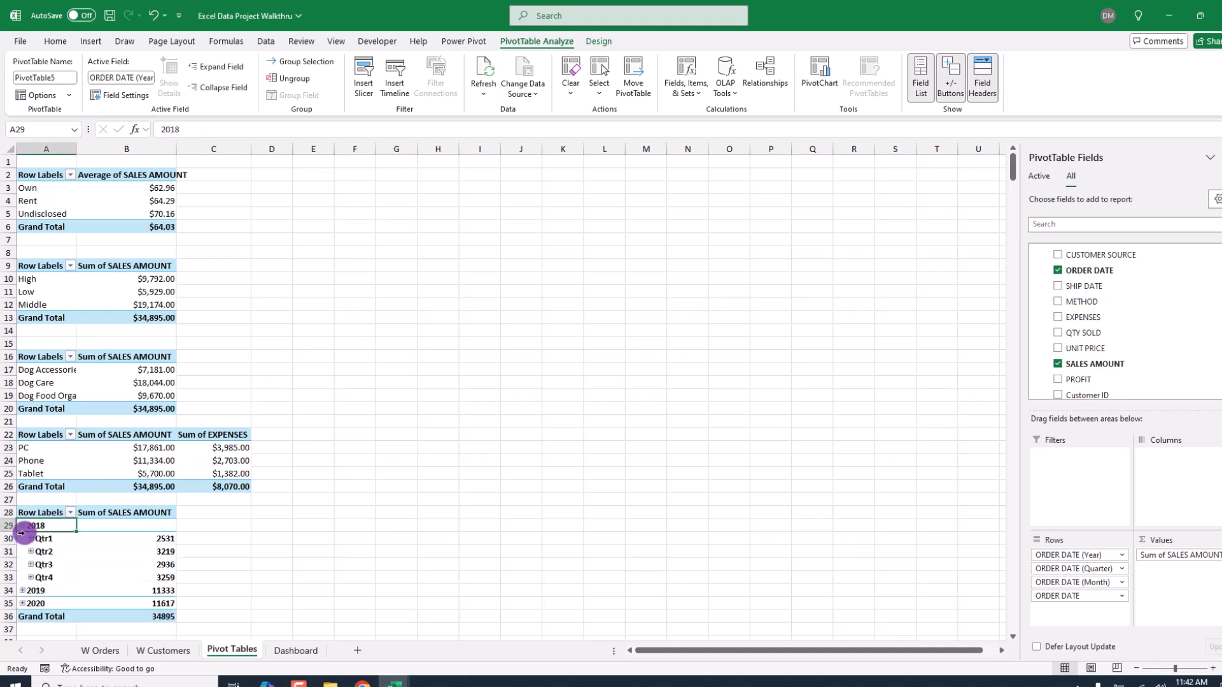
pyautogui.click(22, 591)
pyautogui.scroll(-3, 80, 578)
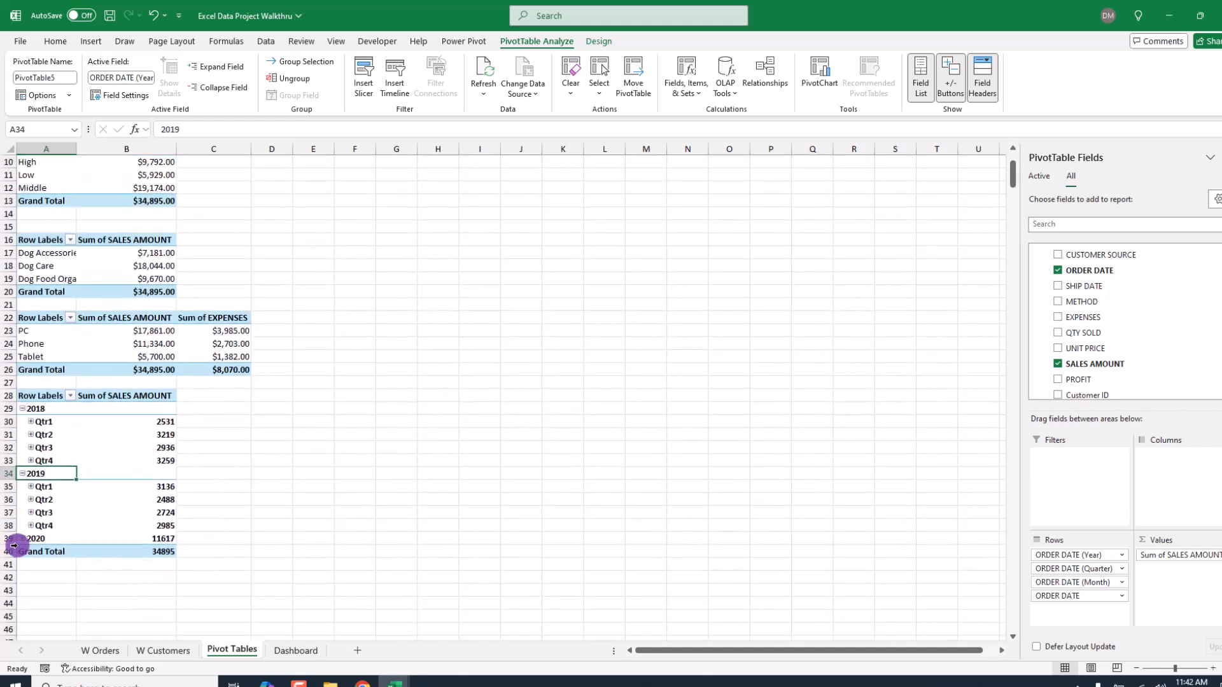
pyautogui.click(22, 539)
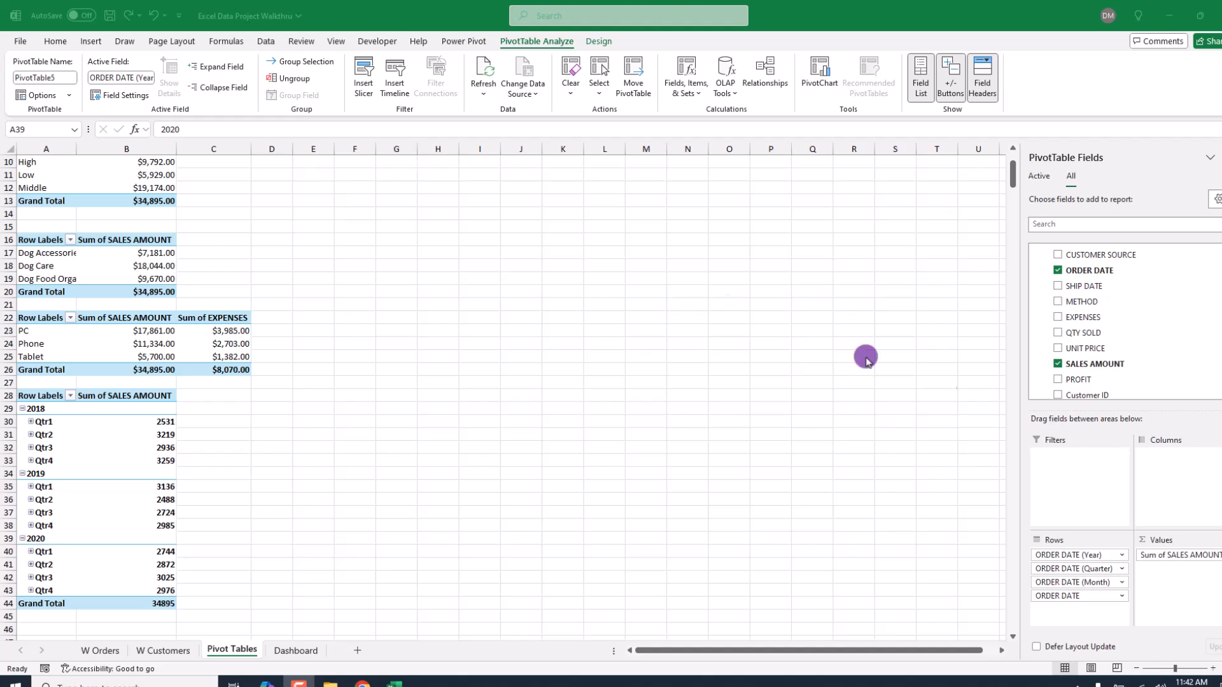
# - Format the sum of SALES AMOUNT in the ORDER DATE PivotTable as Currency with 2 decimal places and the $ symbol
pyautogui.click(1218, 553)
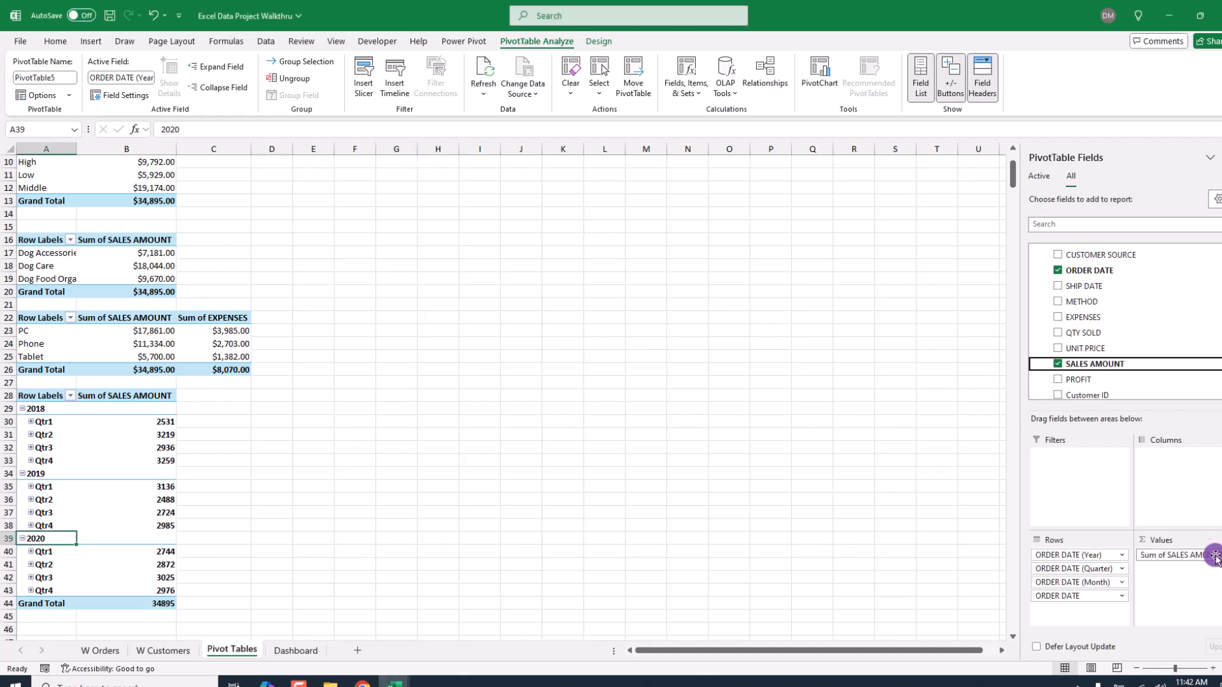
pyautogui.click(1207, 554)
pyautogui.click(1174, 541)
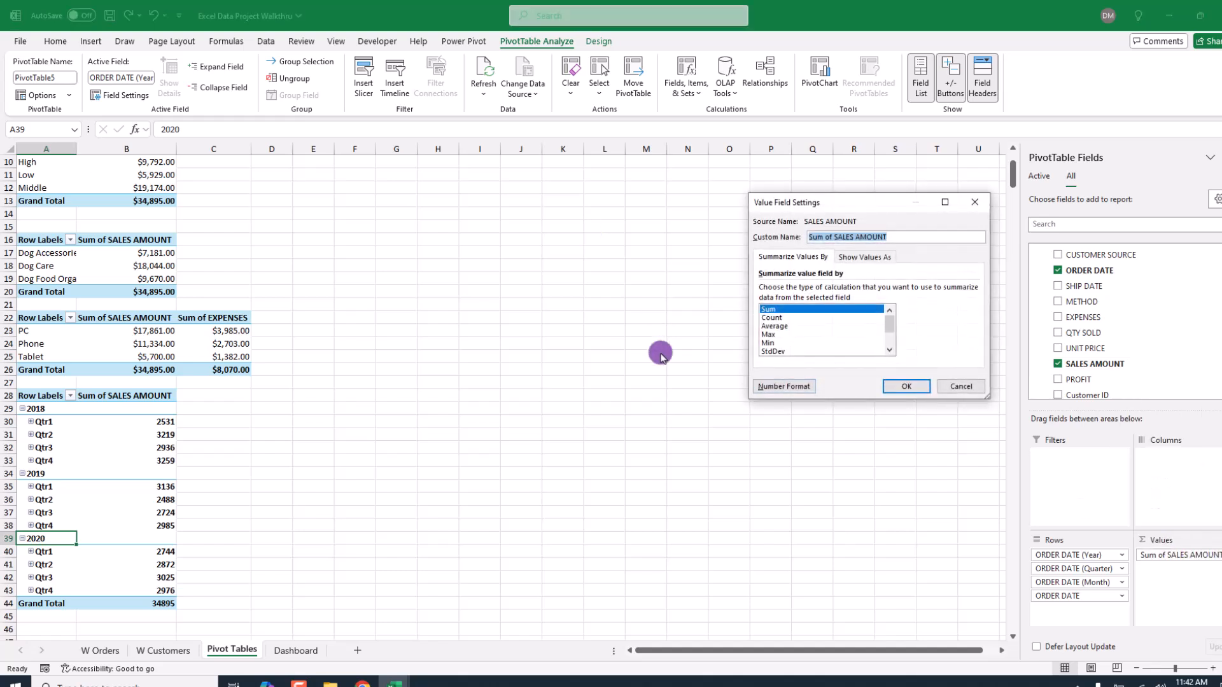
pyautogui.click(795, 387)
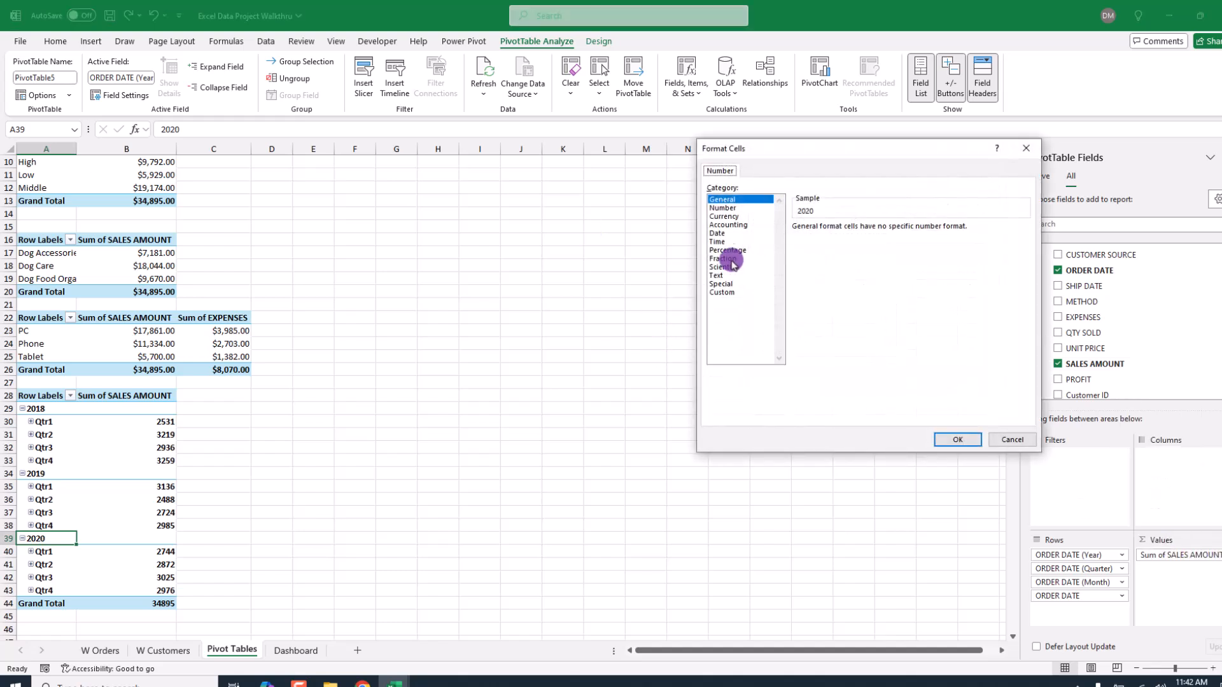
pyautogui.click(723, 216)
pyautogui.click(951, 440)
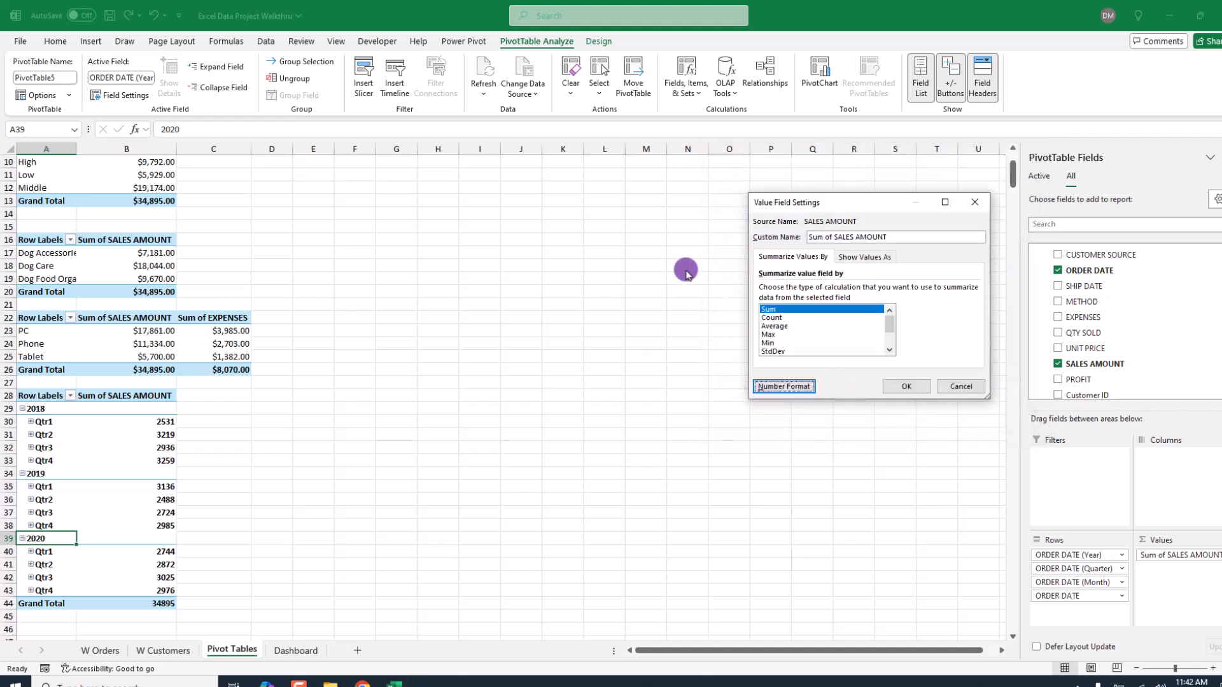
pyautogui.click(901, 386)
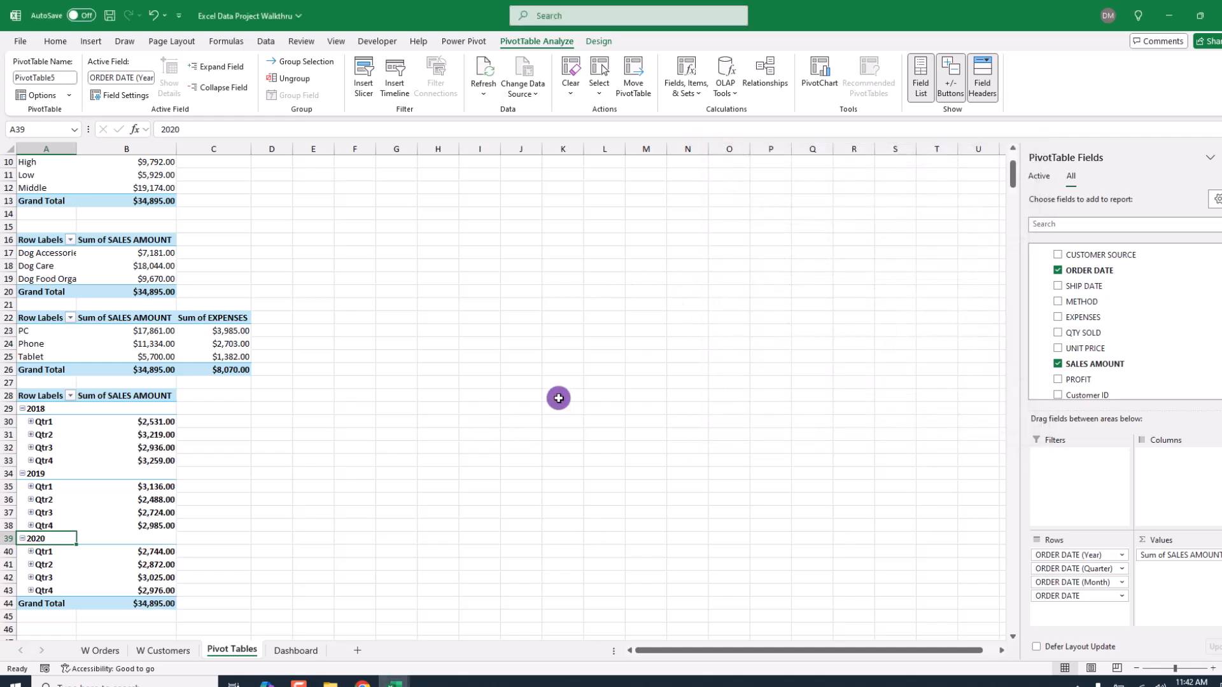
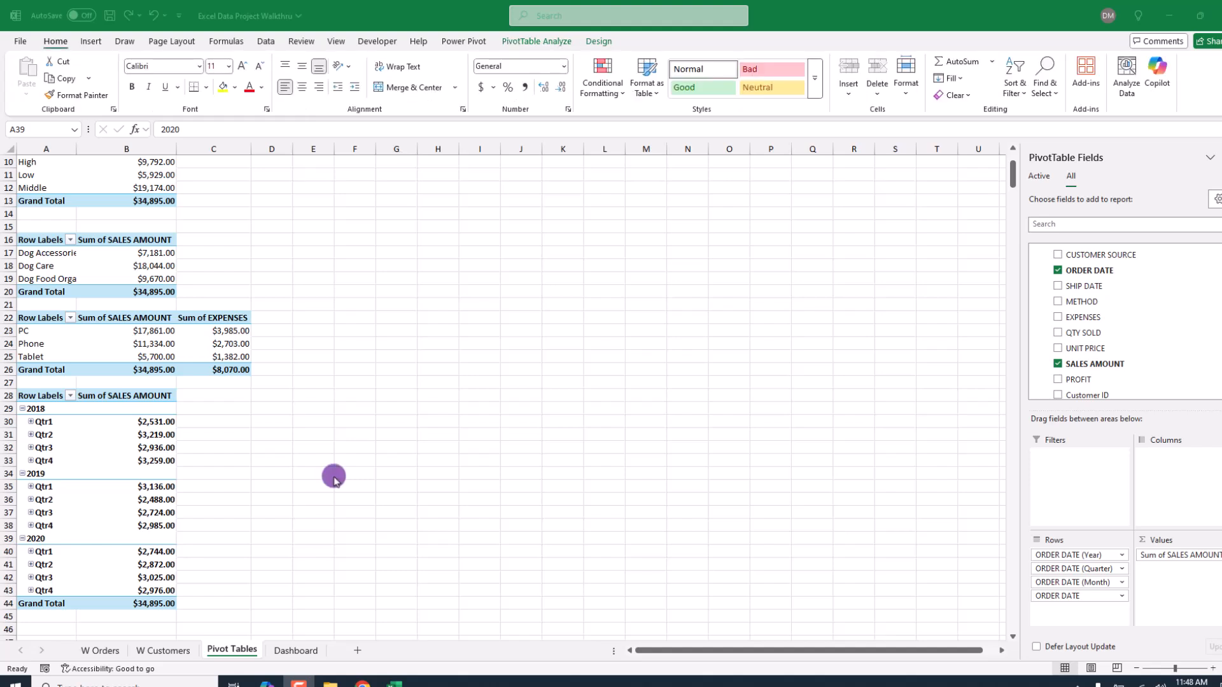
# - Insert a Clustered Bar PivotChart from the Homeownership PivotTable and place it, widened, beside that table at the top of the sheet
pyautogui.scroll(3, 333, 474)
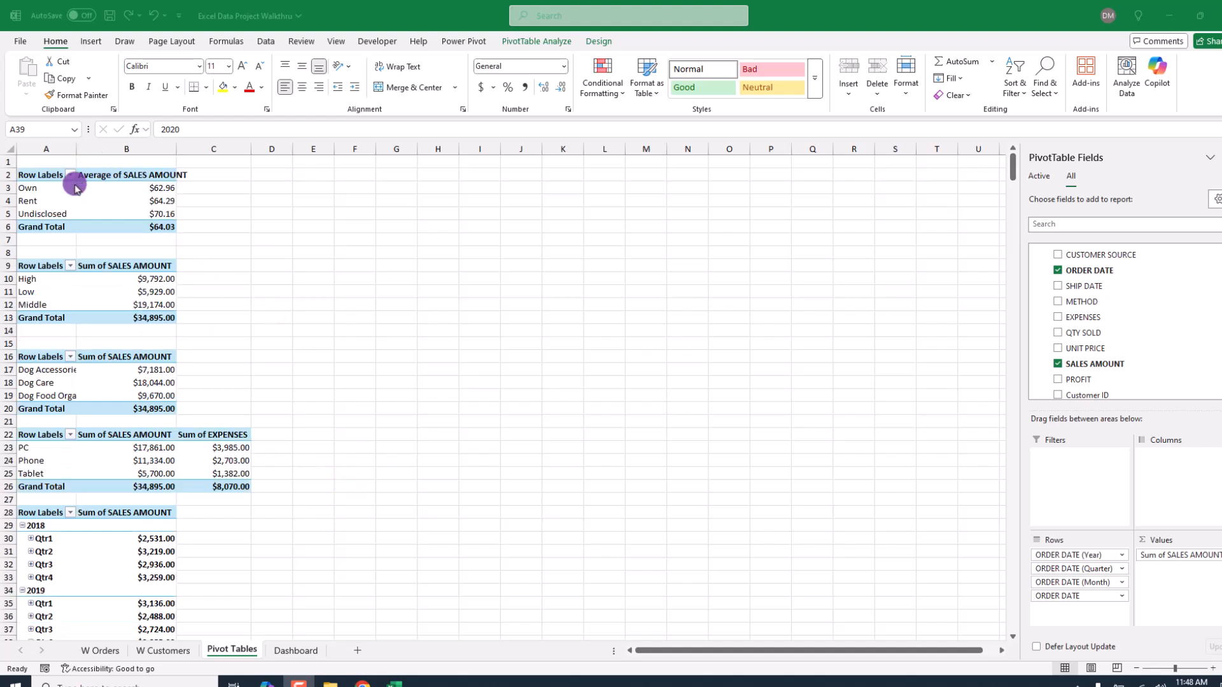
pyautogui.click(46, 190)
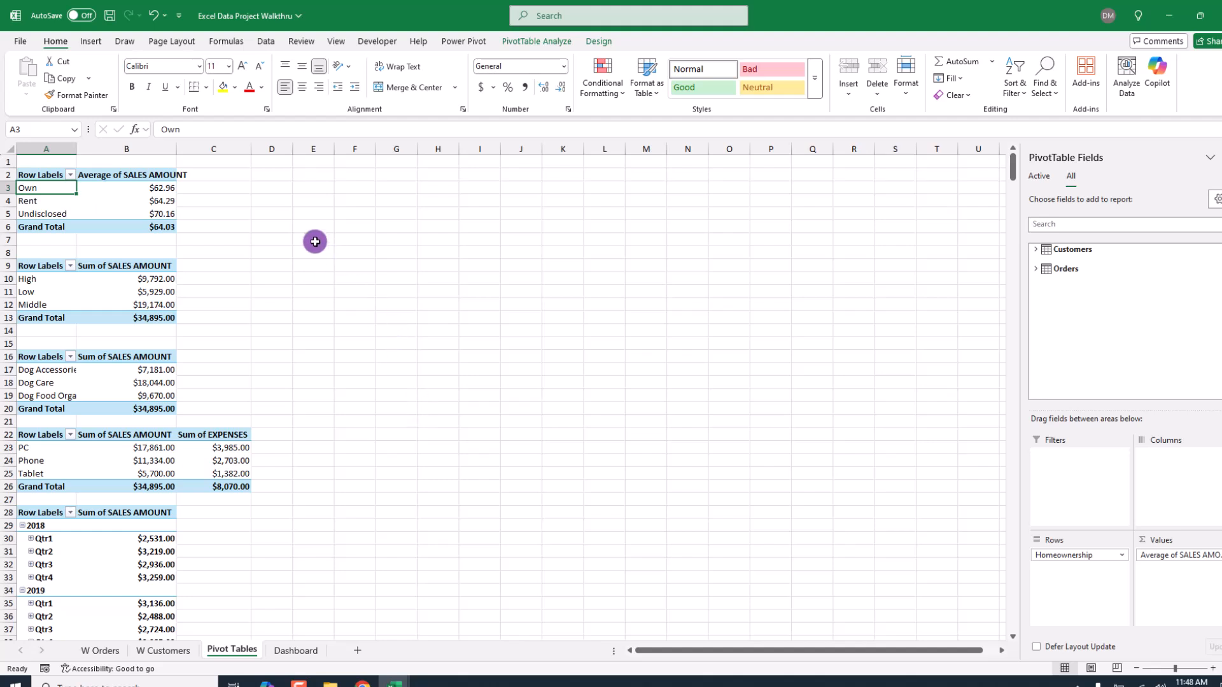
pyautogui.click(90, 41)
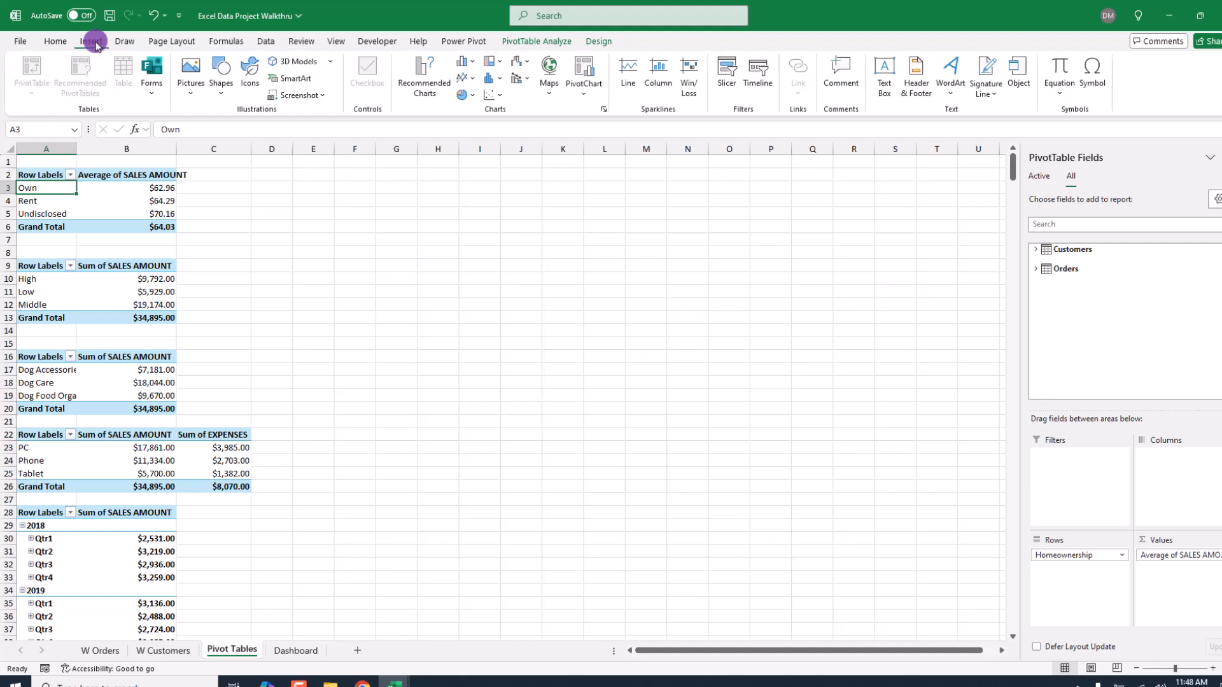
pyautogui.click(582, 91)
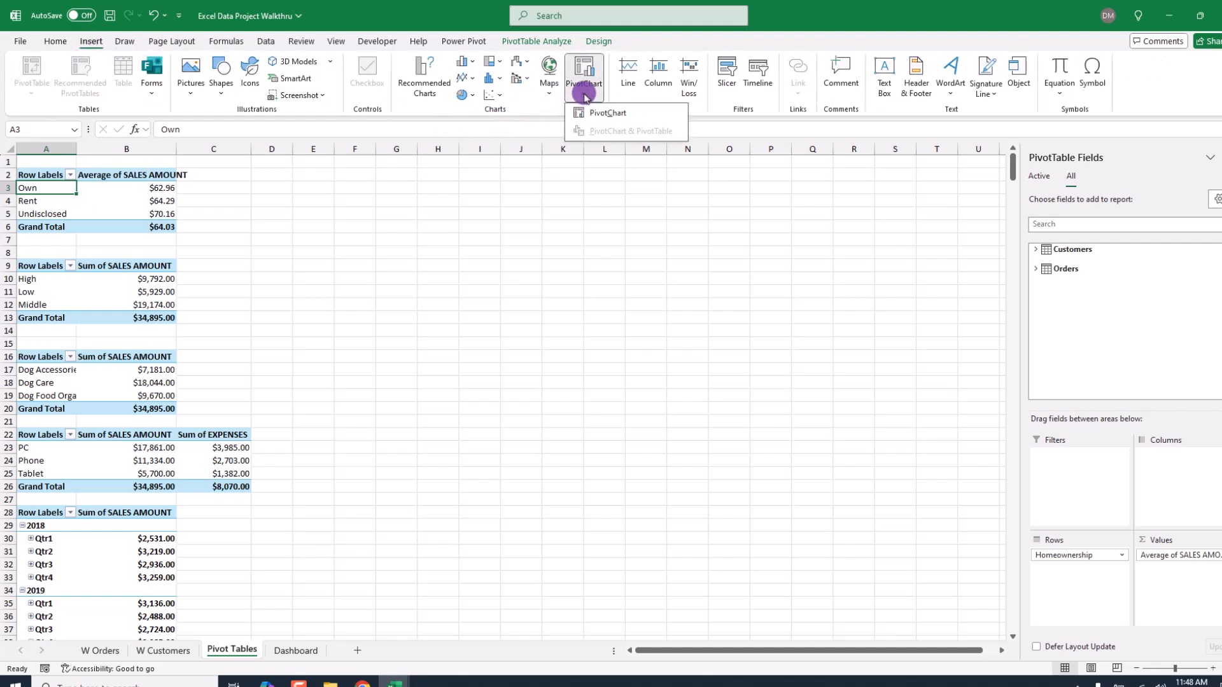
pyautogui.click(594, 114)
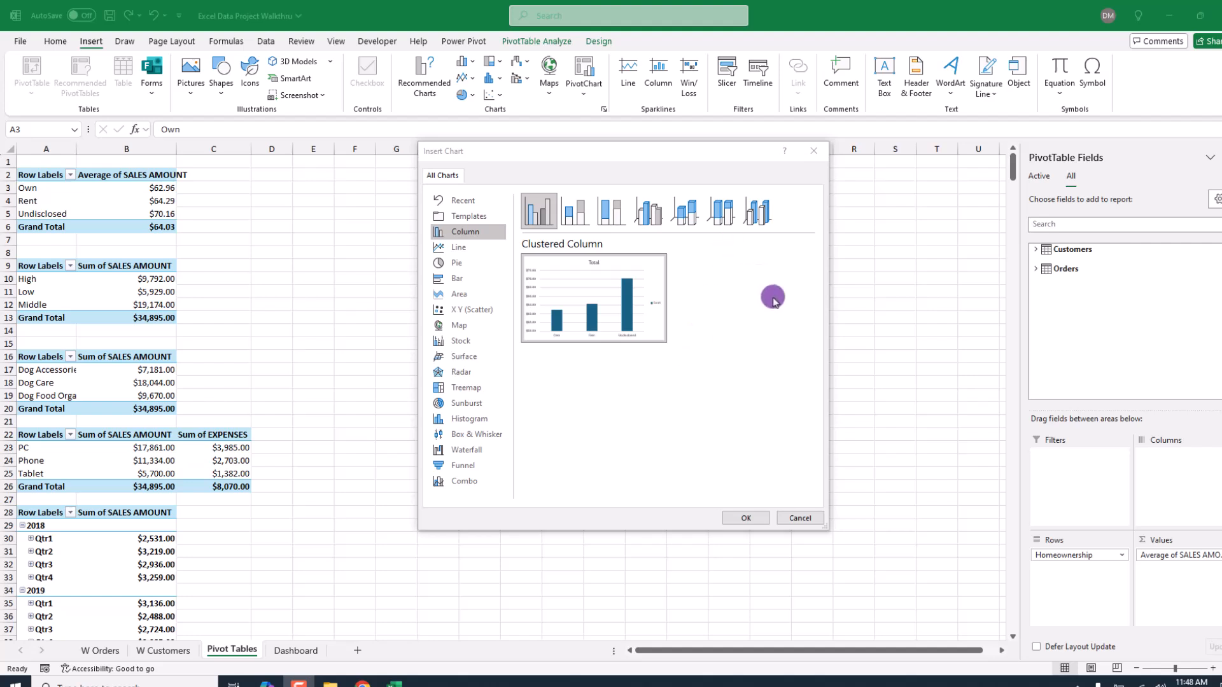
pyautogui.click(439, 246)
pyautogui.click(457, 278)
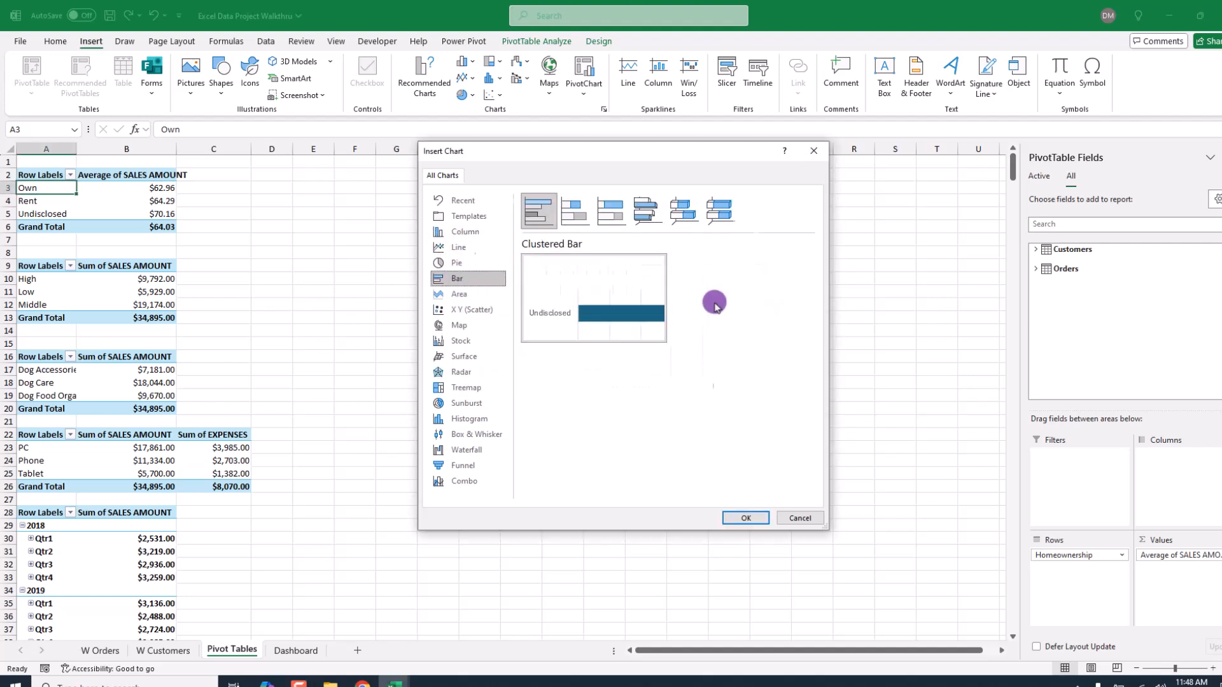
pyautogui.click(738, 516)
pyautogui.moveTo(597, 327); pyautogui.dragTo(589, 184)
pyautogui.moveTo(659, 255); pyautogui.dragTo(761, 256)
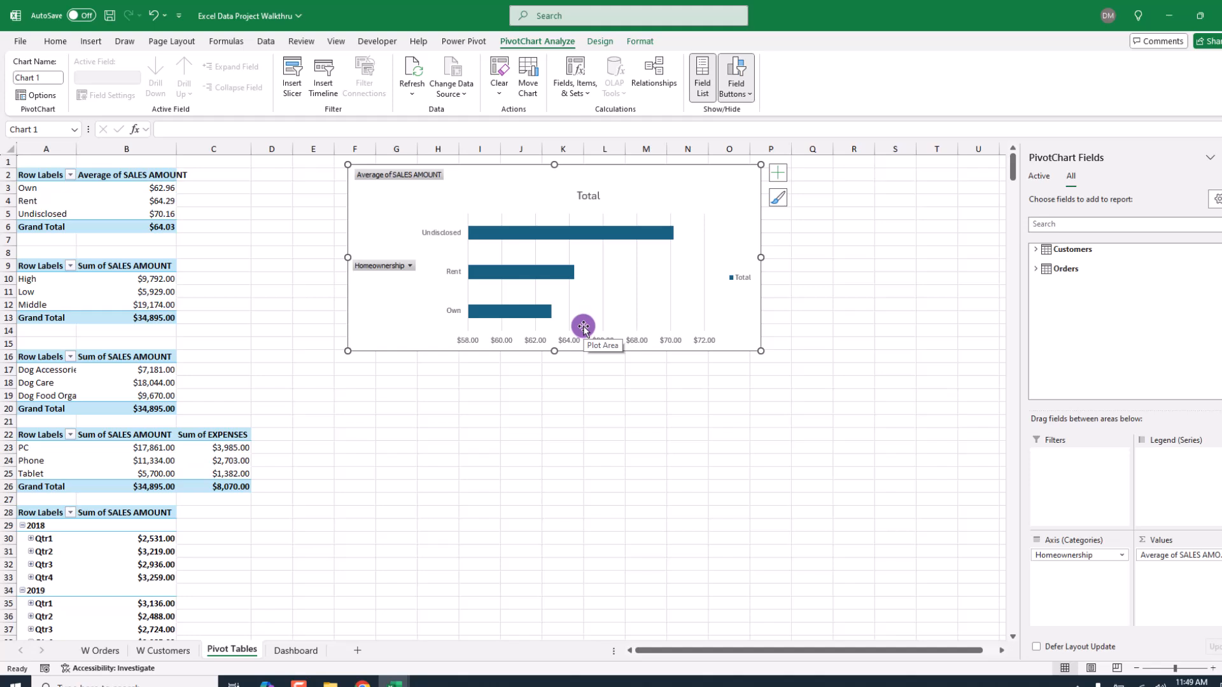
# - Hide all field buttons on the Homeownership PivotChart and widen the chart slightly
pyautogui.click(748, 95)
pyautogui.click(755, 208)
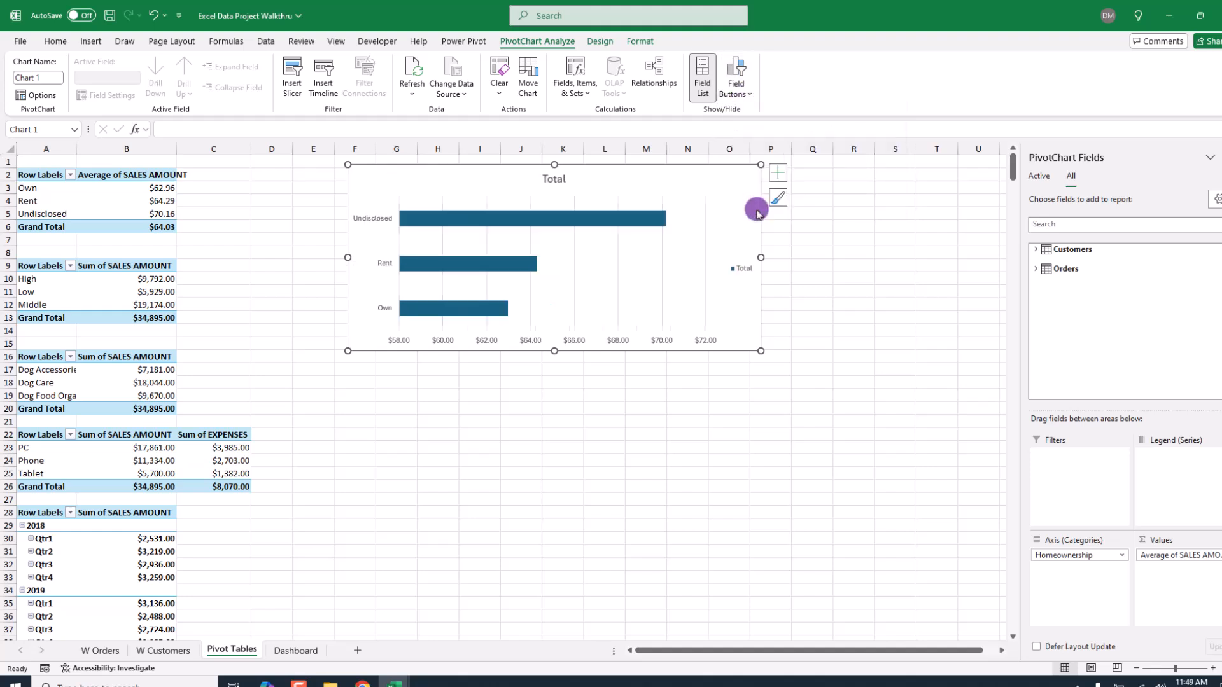
pyautogui.moveTo(760, 257); pyautogui.dragTo(770, 255)
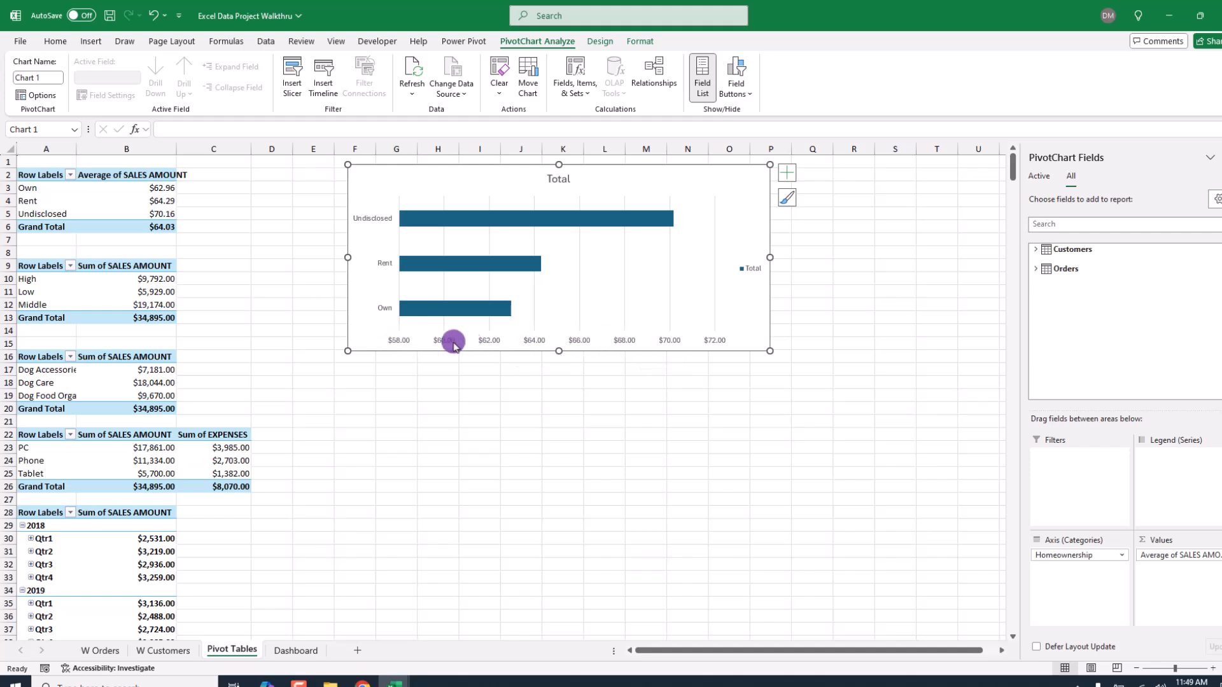
# - Set the major unit of the Homeownership chart's horizontal value axis to 10
pyautogui.rightClick(625, 346)
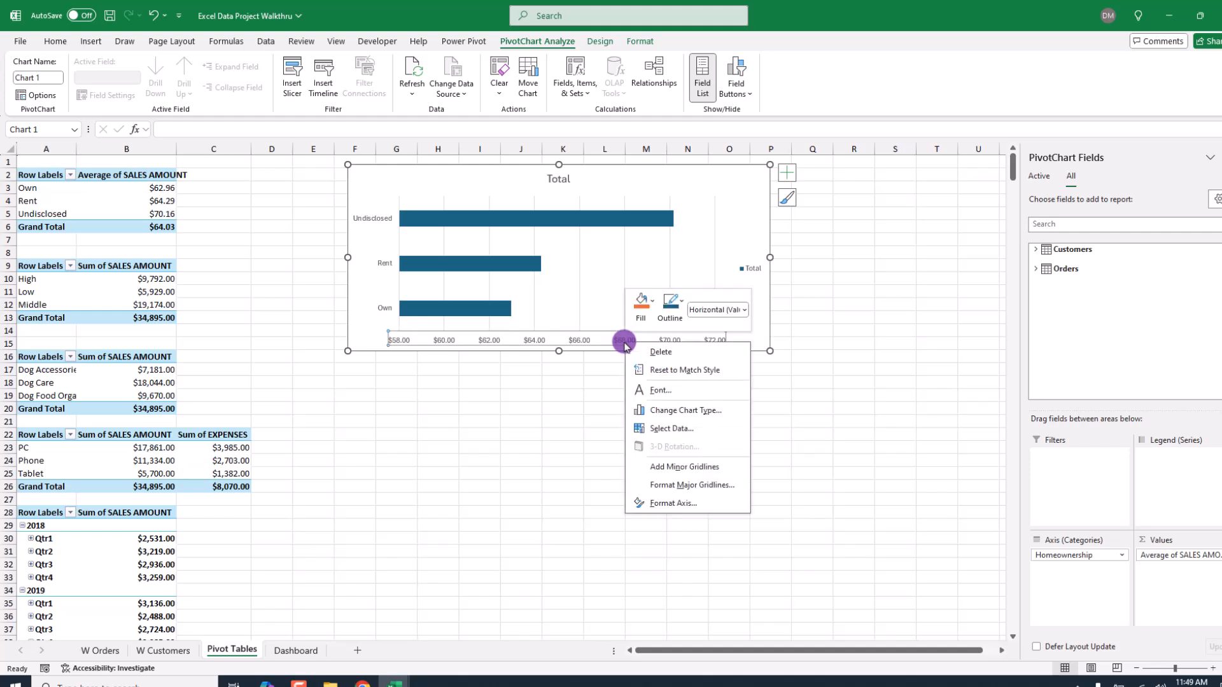
pyautogui.click(661, 507)
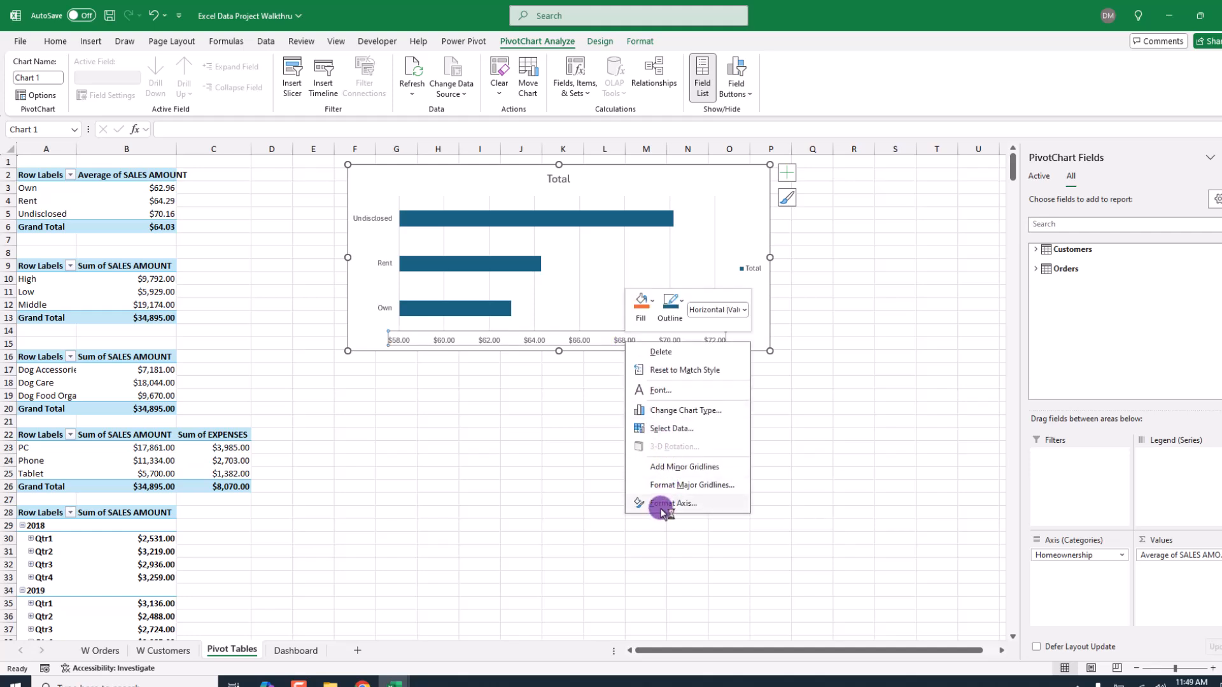
pyautogui.click(1133, 271)
pyautogui.click(1139, 323)
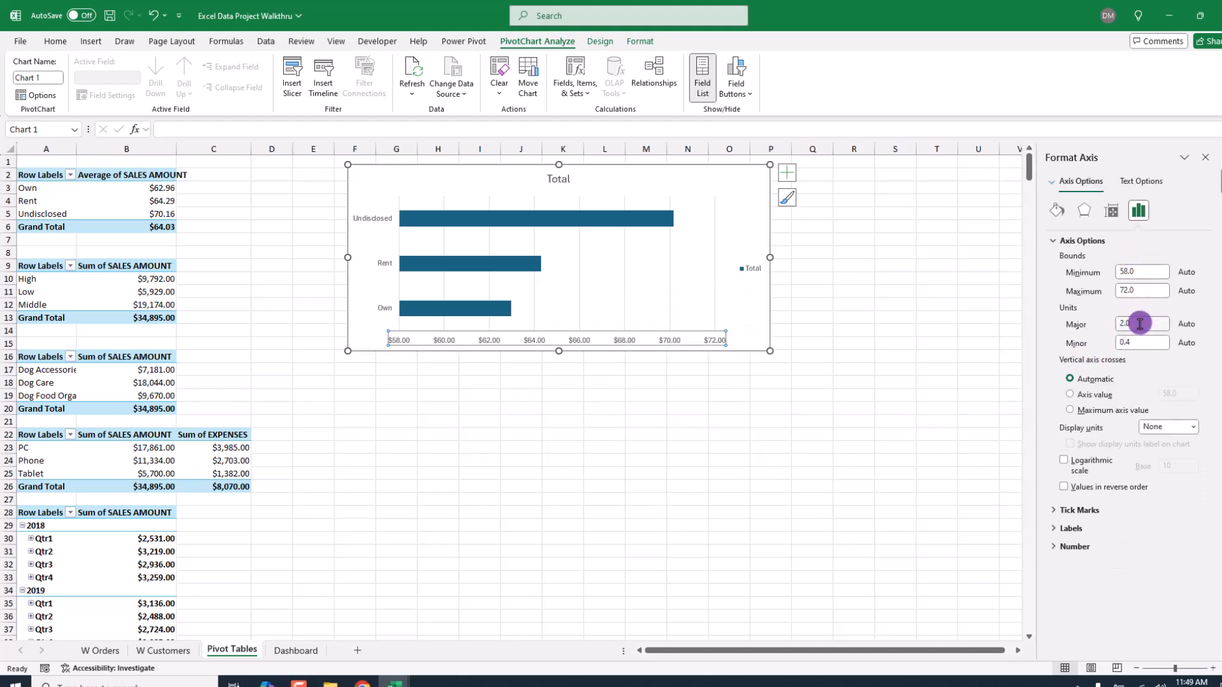
pyautogui.doubleClick(1139, 323)
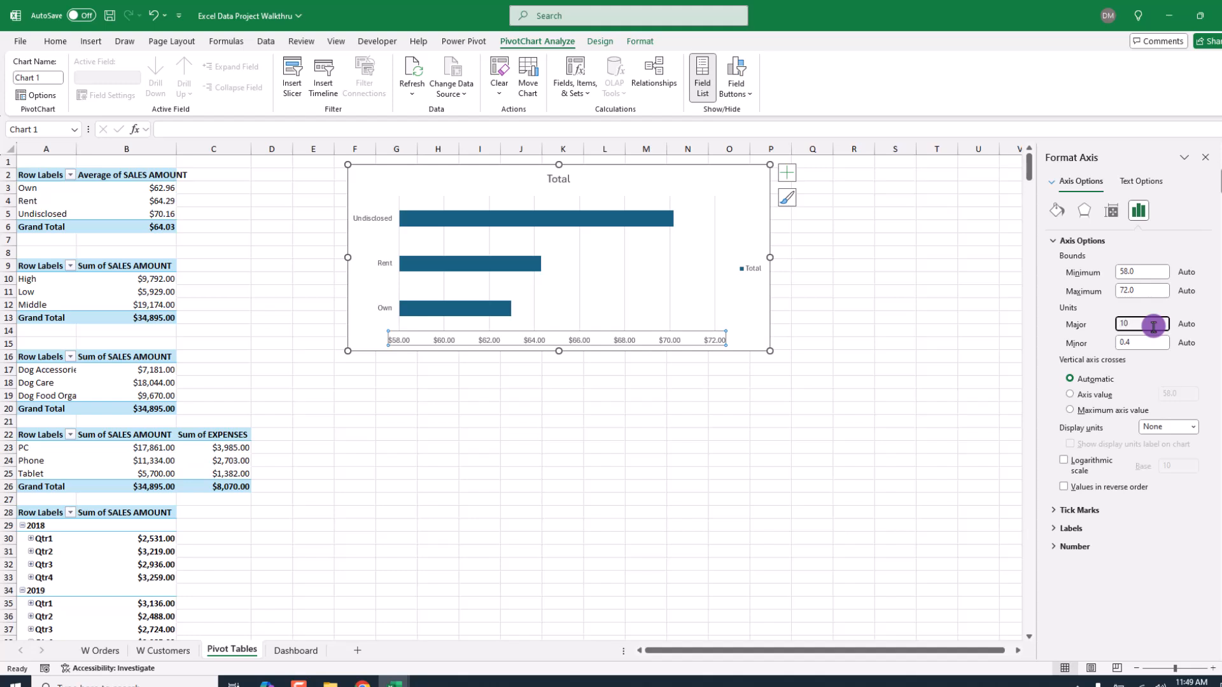
pyautogui.press('Return')
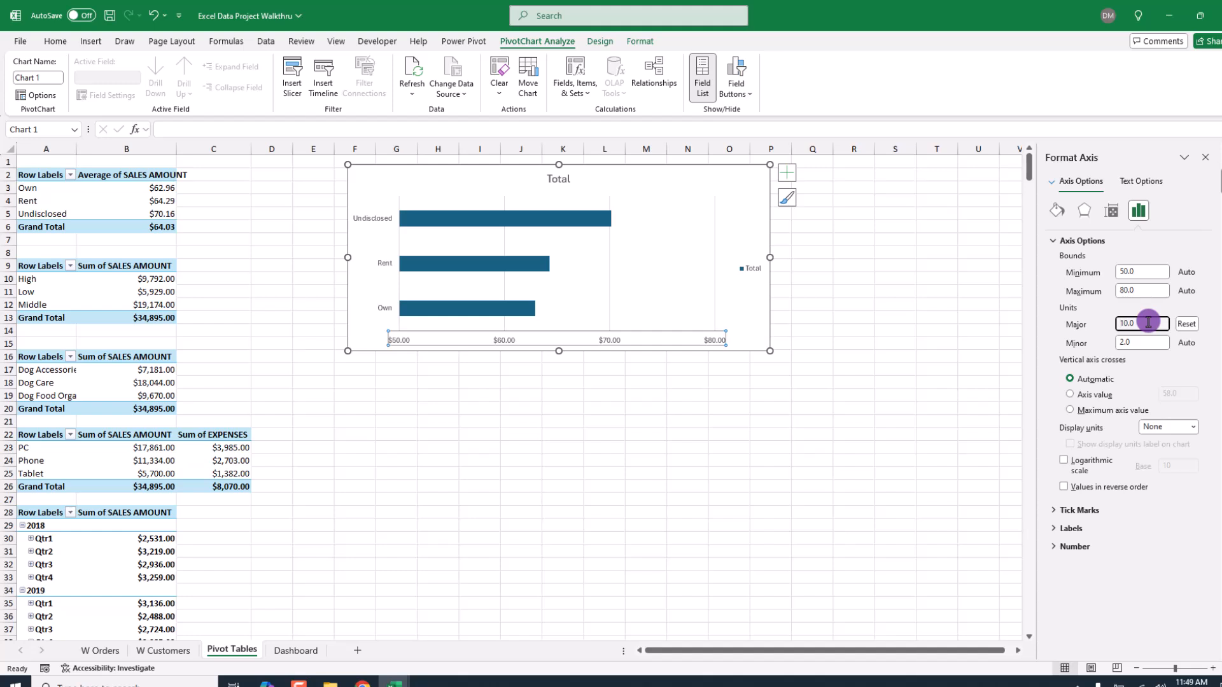
# - Change the major unit of the Homeownership chart's horizontal axis to 5 and select the whole chart area
pyautogui.moveTo(1147, 322); pyautogui.dragTo(1089, 327)
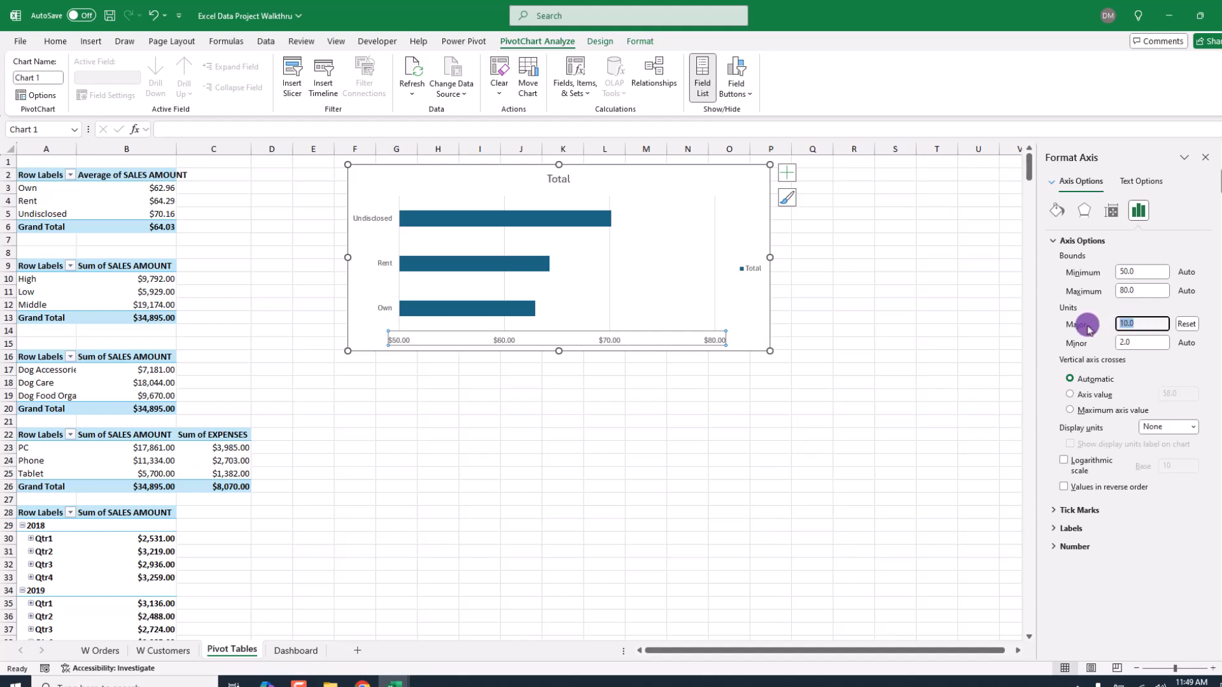
pyautogui.press('Return')
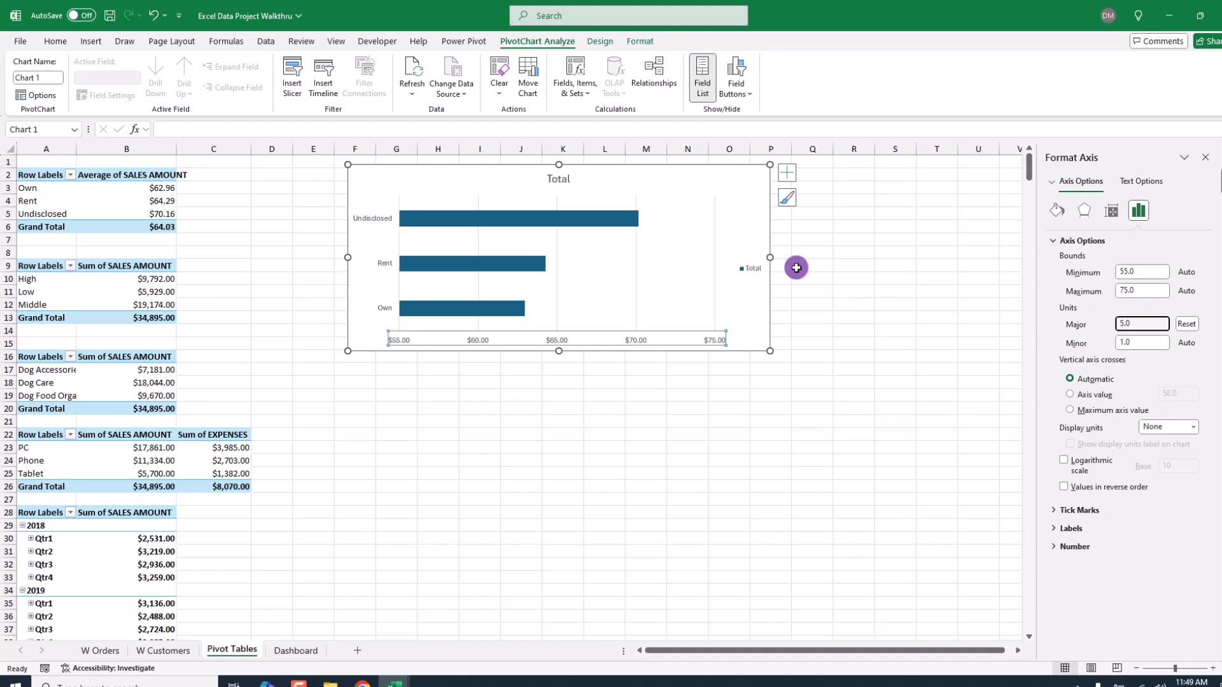
pyautogui.click(746, 182)
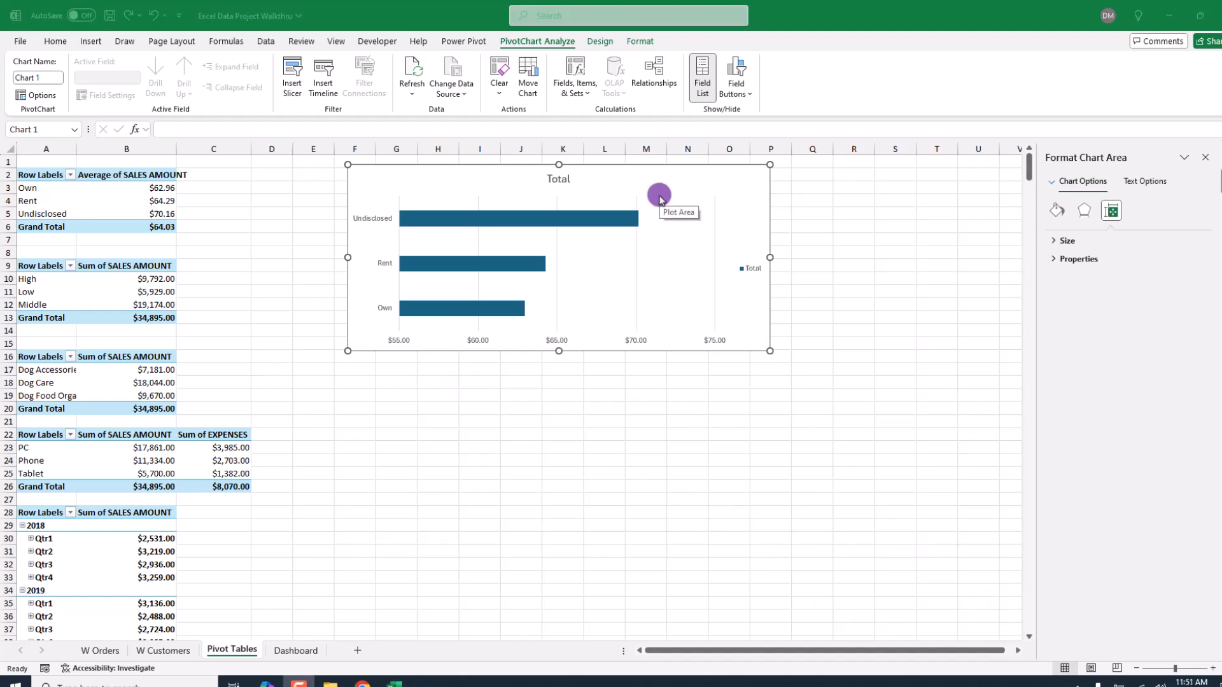
# - Replace the Homeownership PivotChart's title with "Average Sales by Ownership" and deselect the chart
pyautogui.click(563, 184)
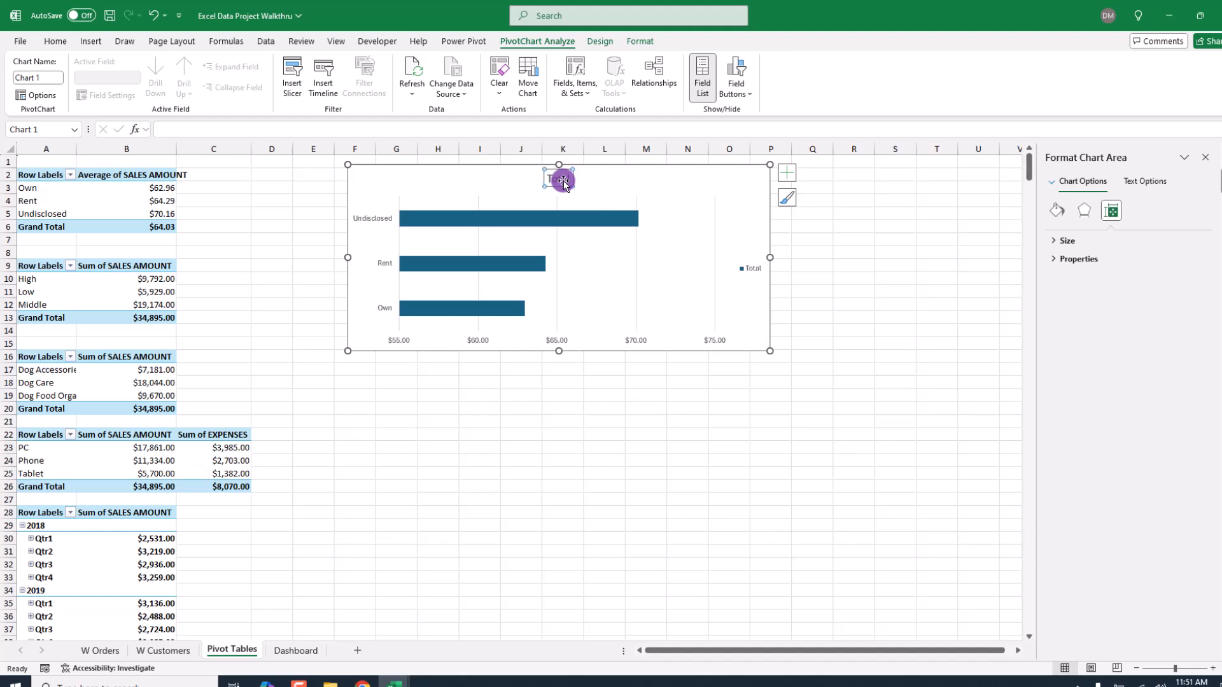
pyautogui.click(560, 180)
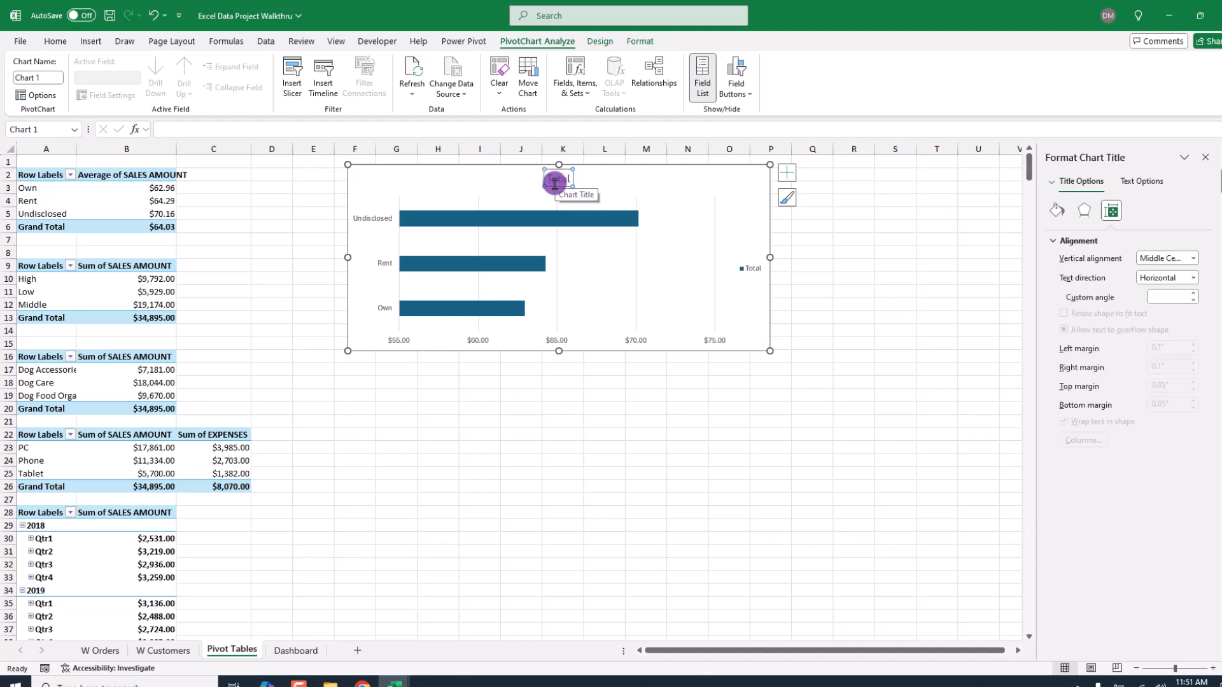
pyautogui.doubleClick(555, 181)
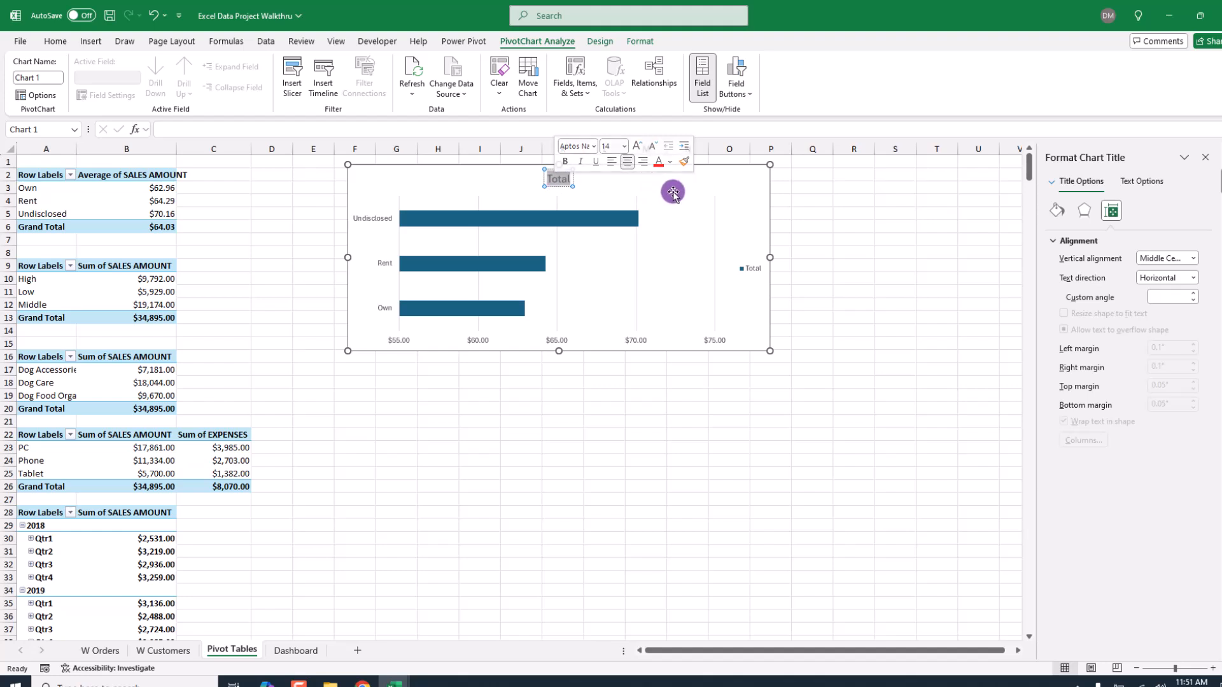
pyautogui.write('Average')
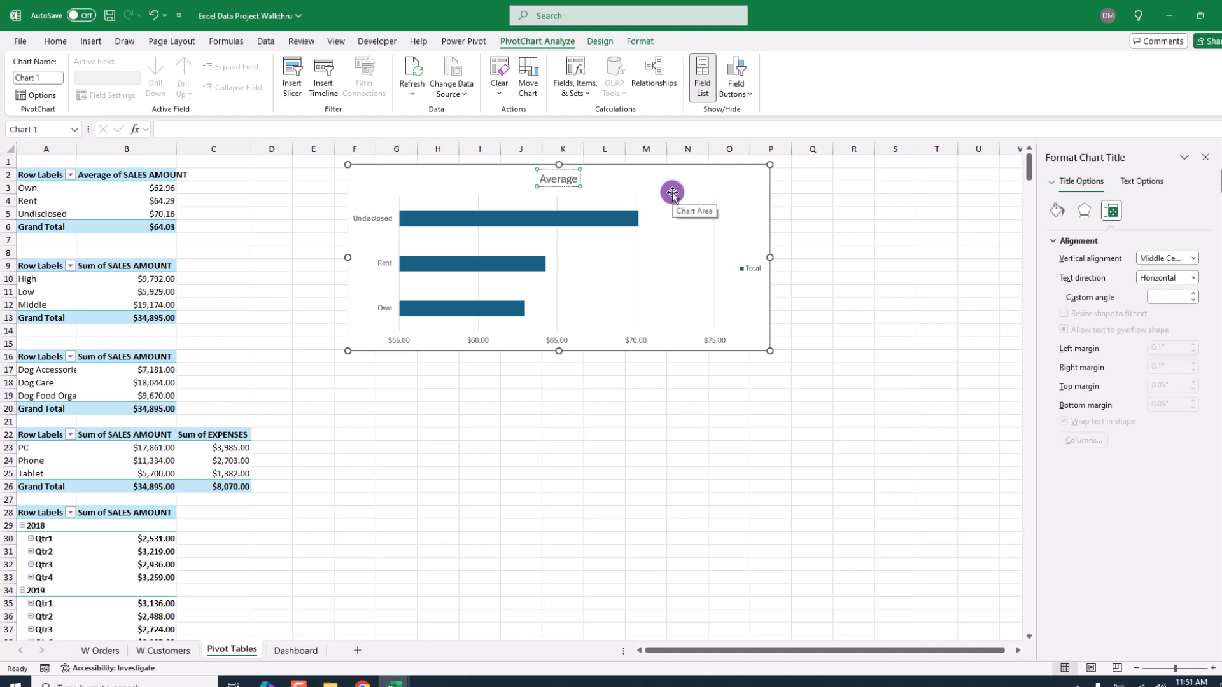
pyautogui.write(' Sales')
pyautogui.write(' by O')
pyautogui.write('wne')
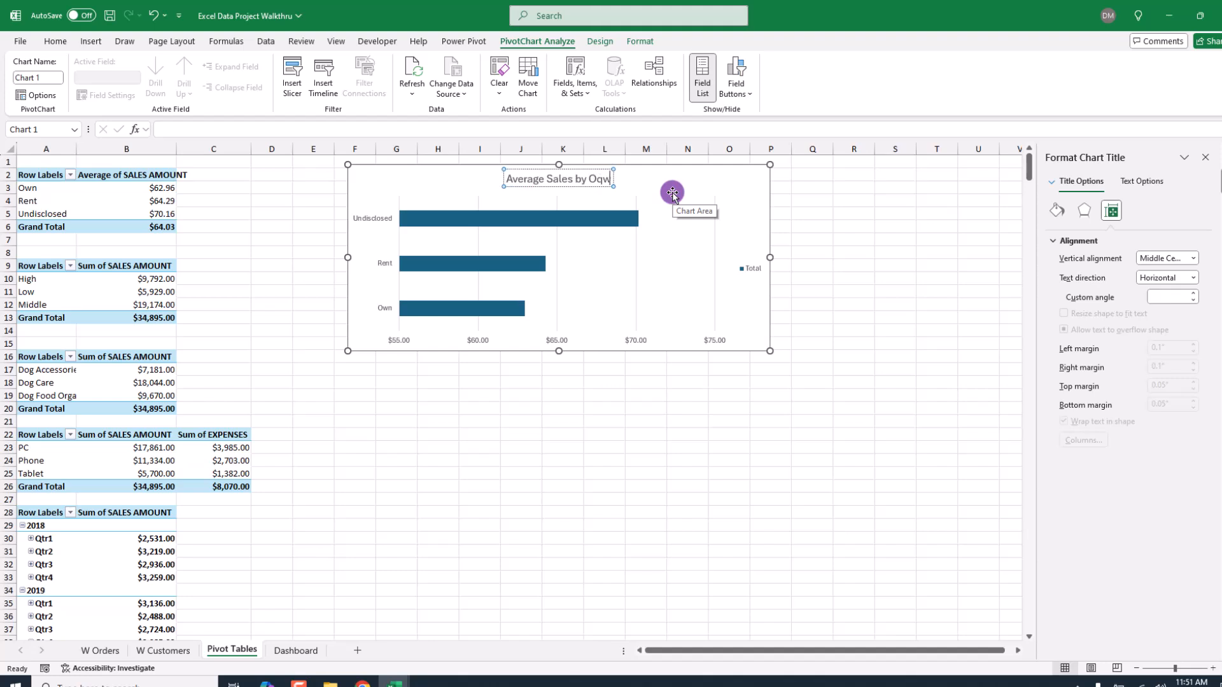
pyautogui.press('BackSpace')
pyautogui.press('BackSpace')
pyautogui.press('BackSpace')
pyautogui.write('wnder')
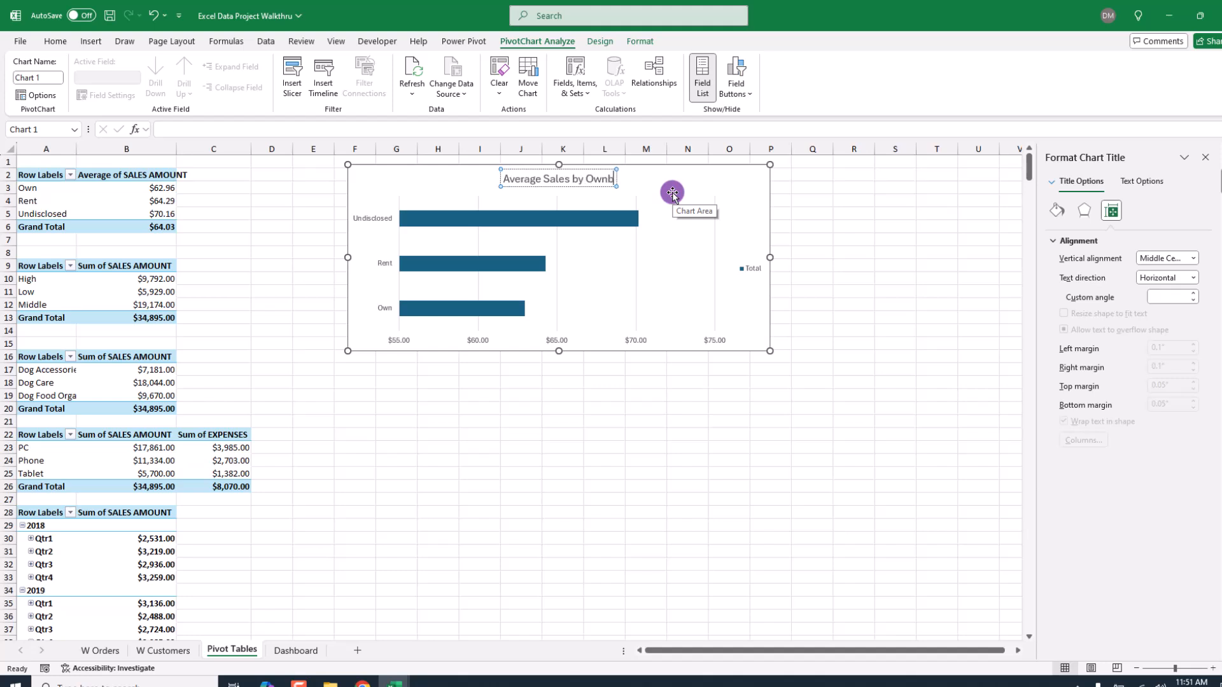
pyautogui.press('BackSpace')
pyautogui.press('BackSpace')
pyautogui.press('BackSpace')
pyautogui.write('er')
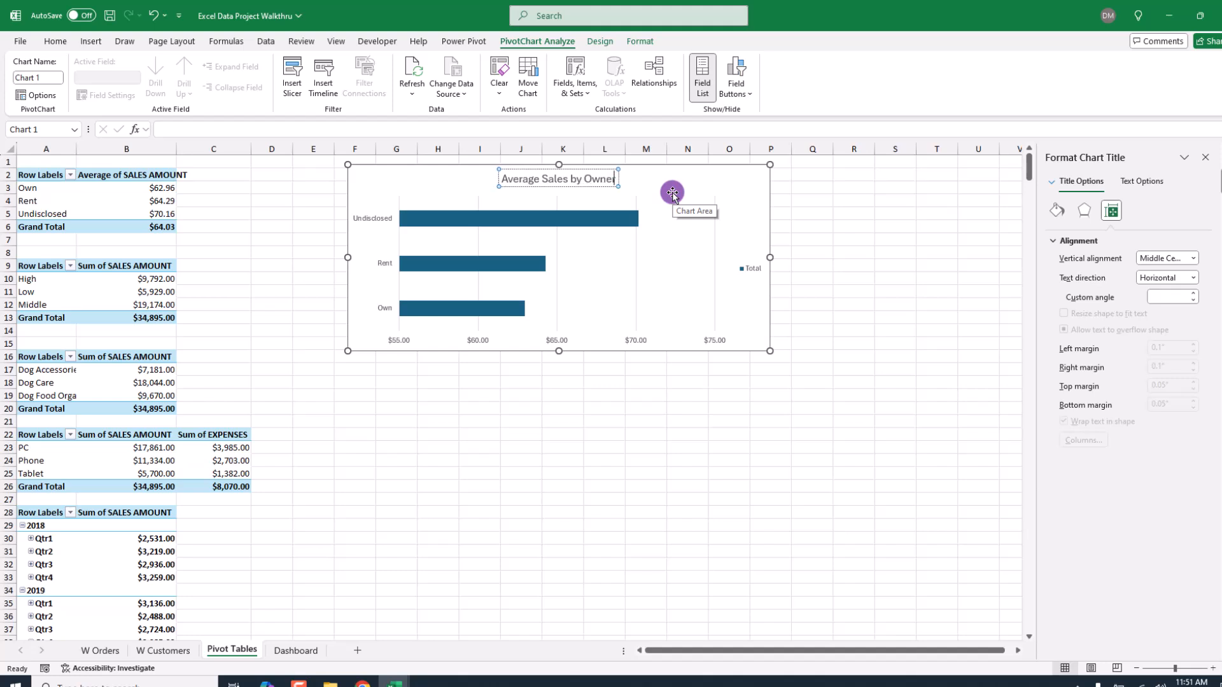
pyautogui.write('ship')
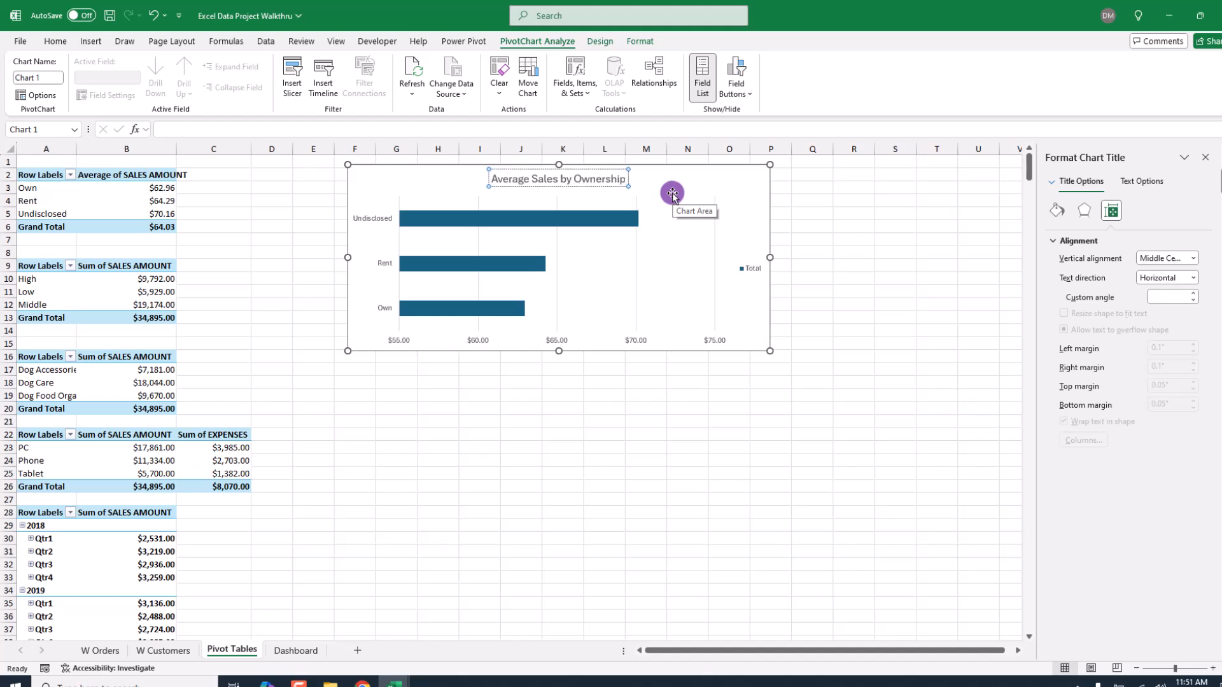
pyautogui.click(674, 407)
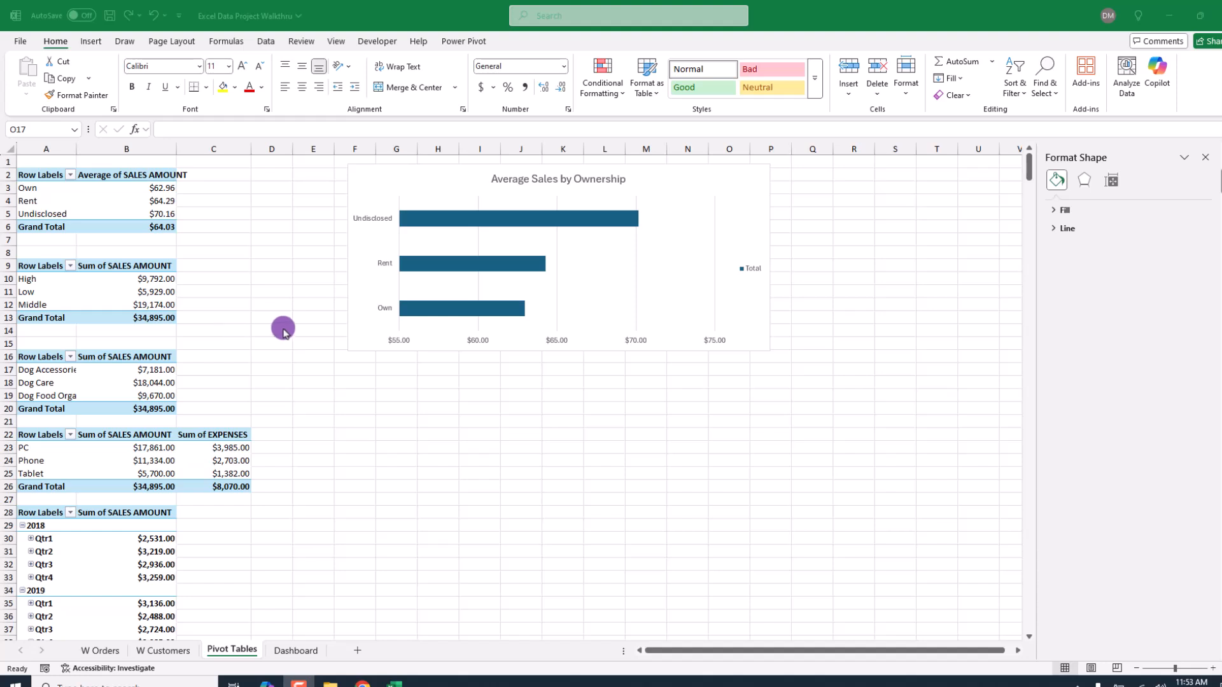
# - Insert a clustered column PivotChart based on the income tier pivot table with the High, Low and Middle rows
pyautogui.click(79, 290)
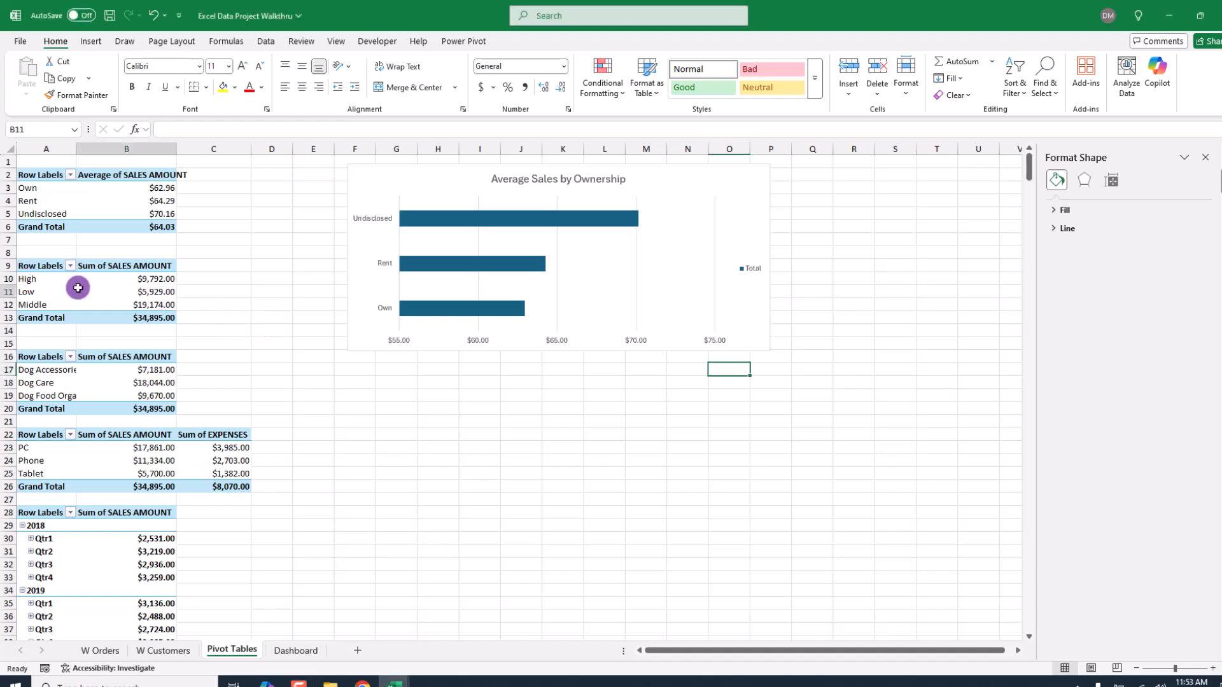
pyautogui.click(27, 280)
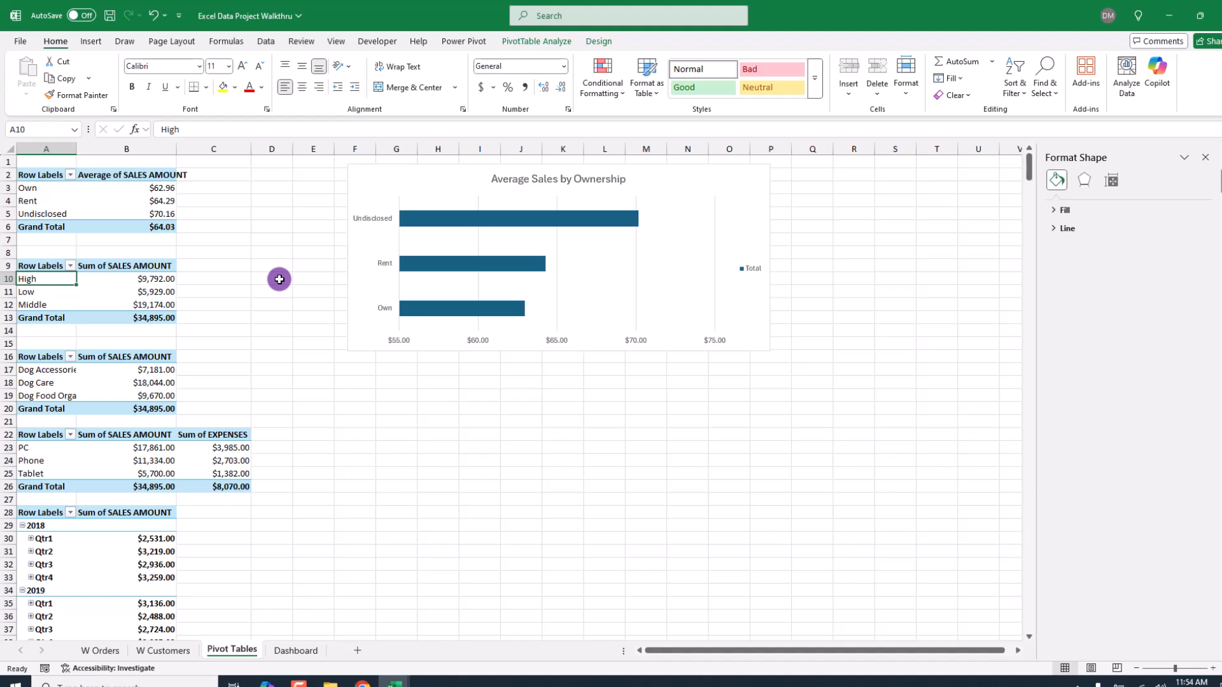
pyautogui.click(91, 41)
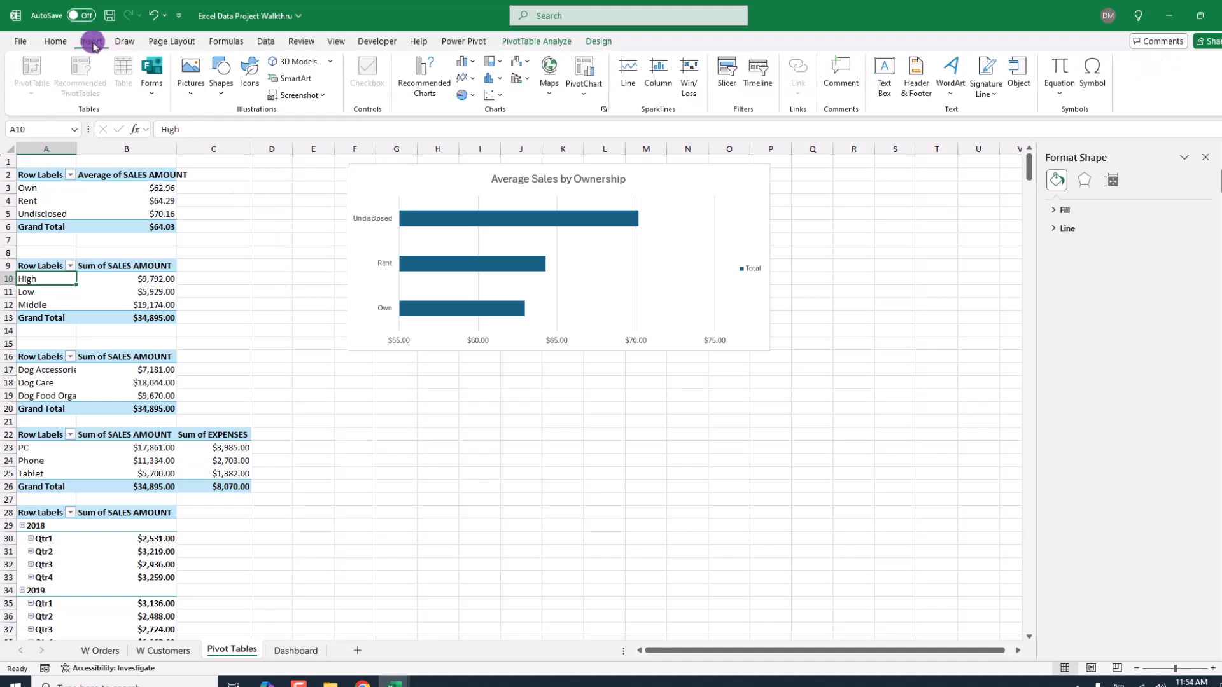
pyautogui.click(585, 91)
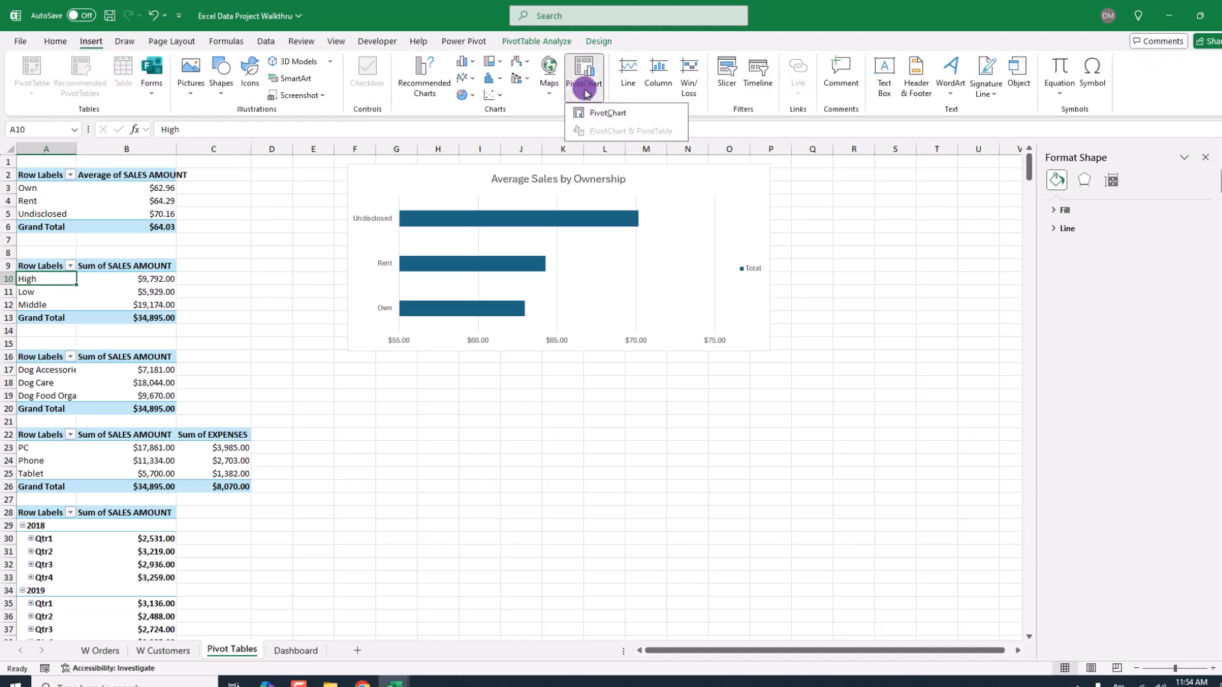
pyautogui.click(591, 110)
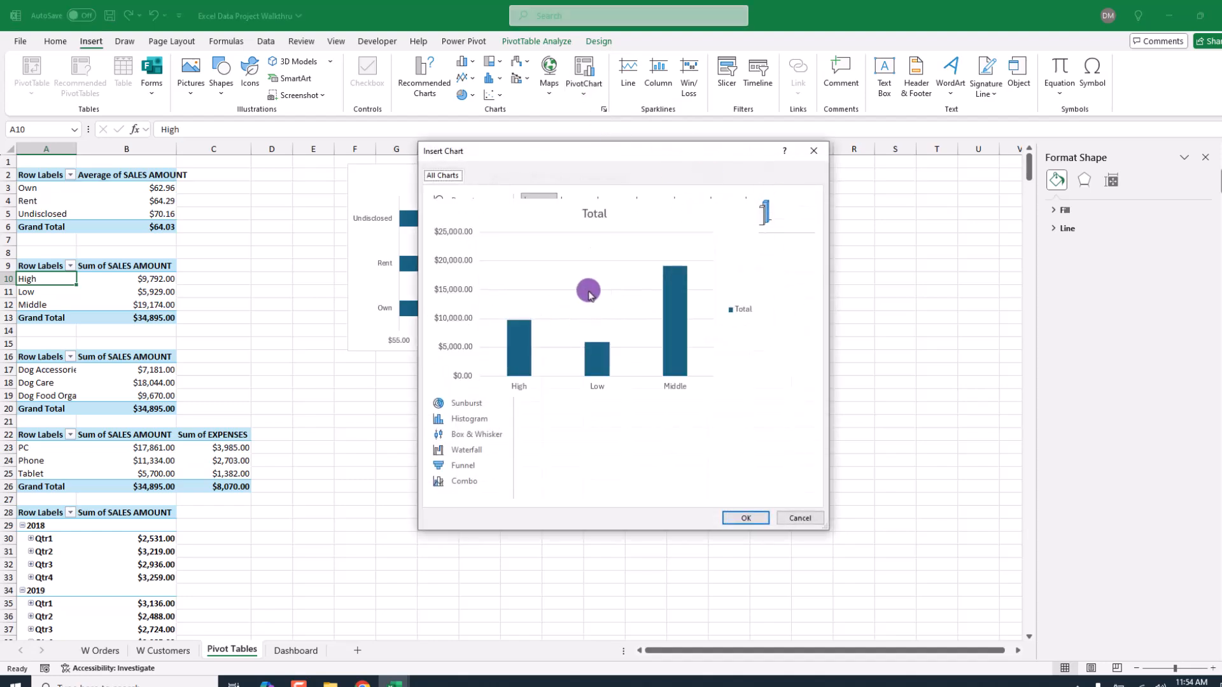
pyautogui.click(745, 517)
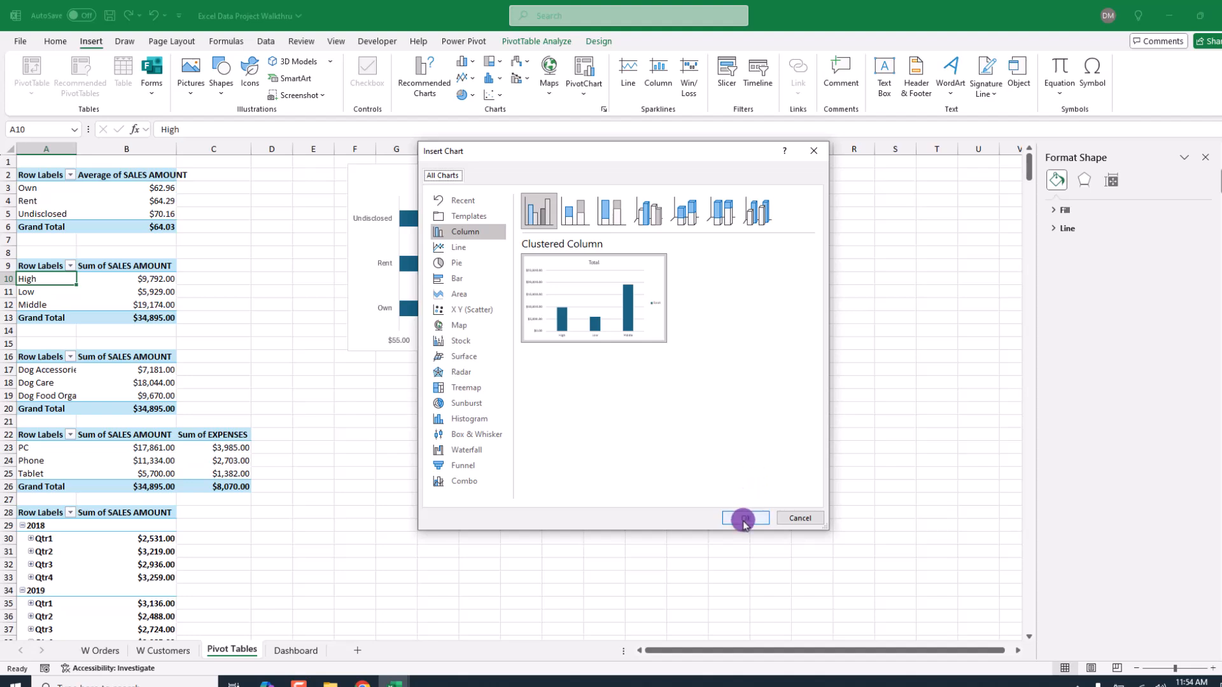
# - Hide all field buttons on the income tier column chart and position it below the lower end of the ownership chart
pyautogui.moveTo(608, 326); pyautogui.dragTo(846, 370)
pyautogui.moveTo(908, 446); pyautogui.dragTo(922, 440)
pyautogui.moveTo(864, 381); pyautogui.dragTo(867, 378)
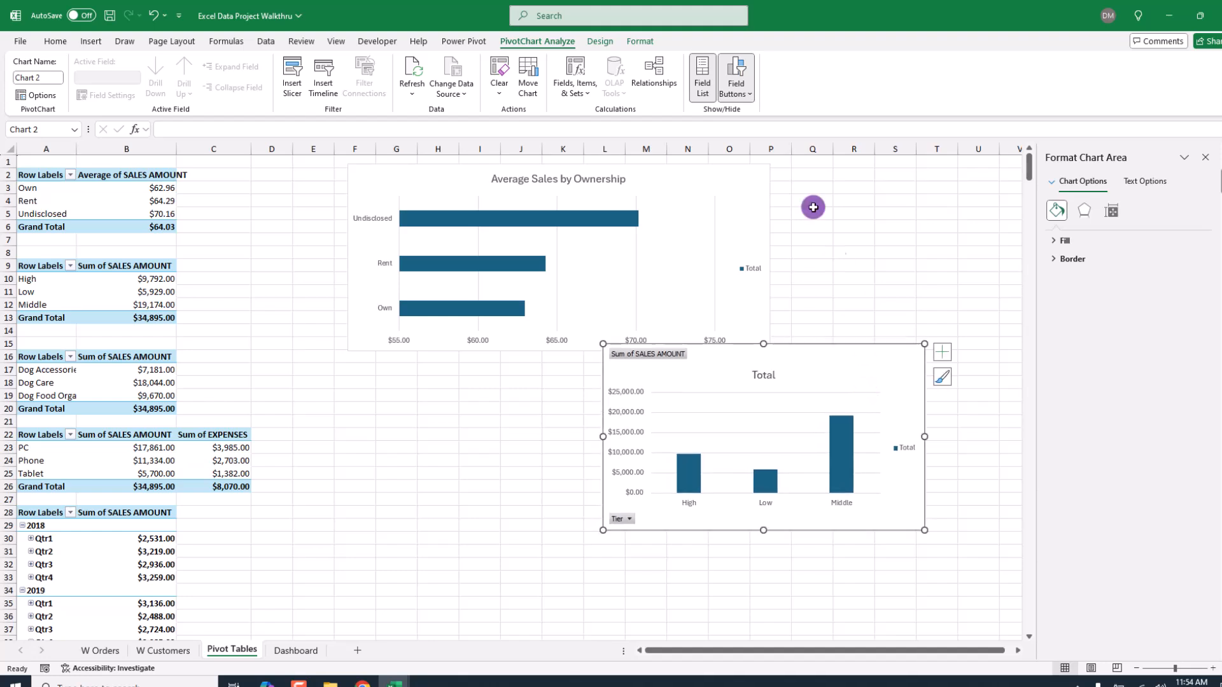
pyautogui.click(740, 96)
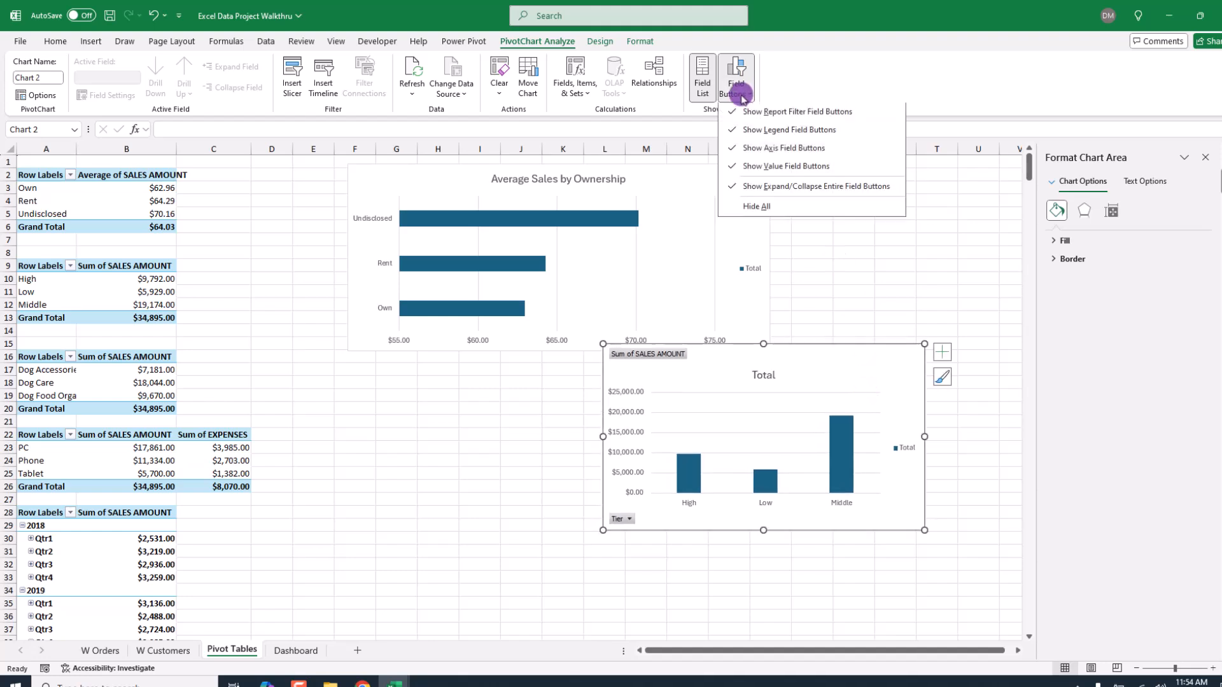
pyautogui.click(756, 207)
pyautogui.moveTo(807, 365); pyautogui.dragTo(842, 336)
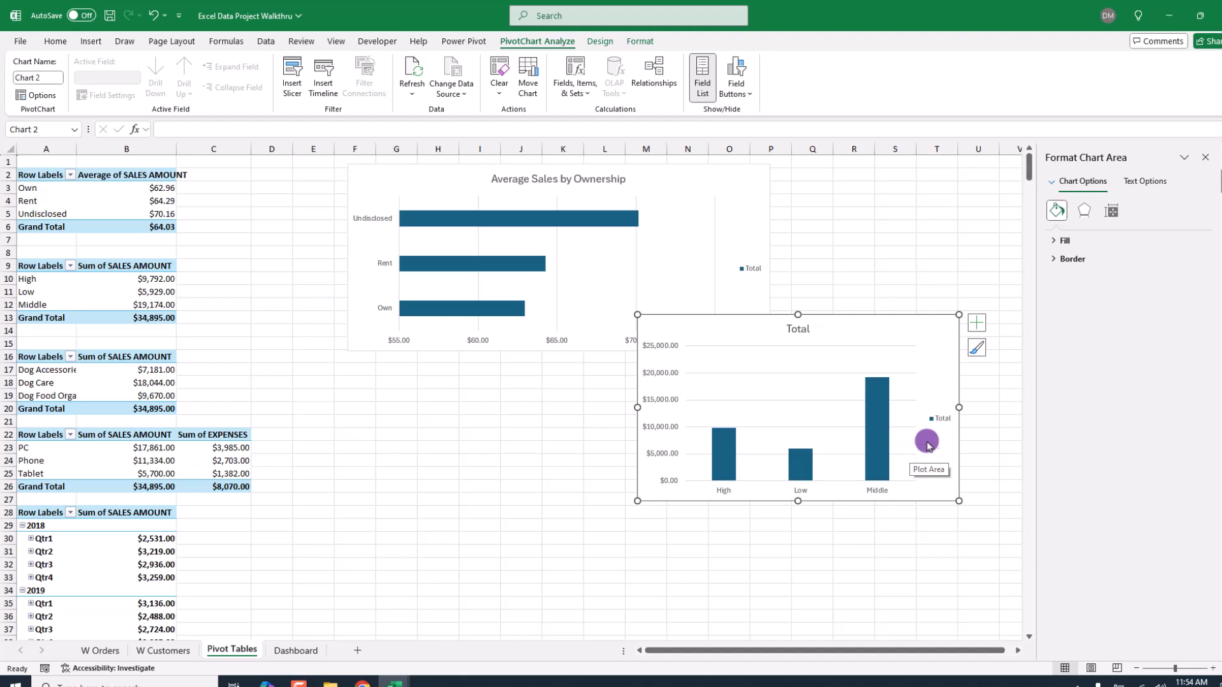
pyautogui.click(936, 420)
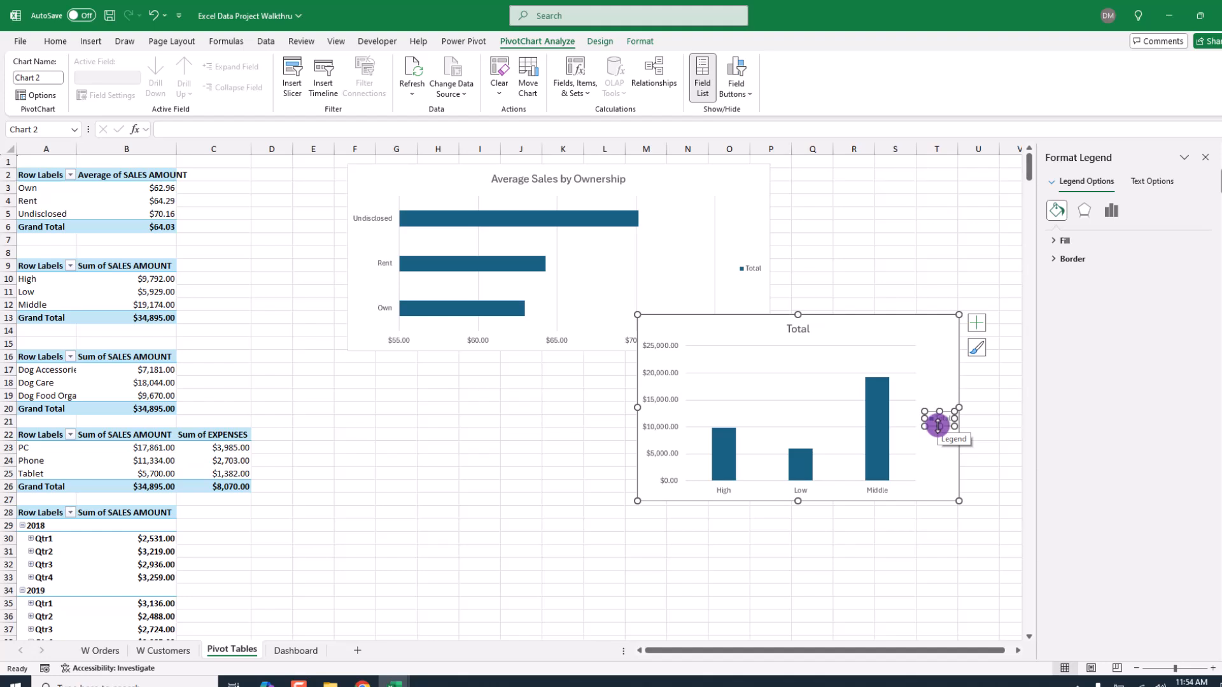
pyautogui.click(977, 323)
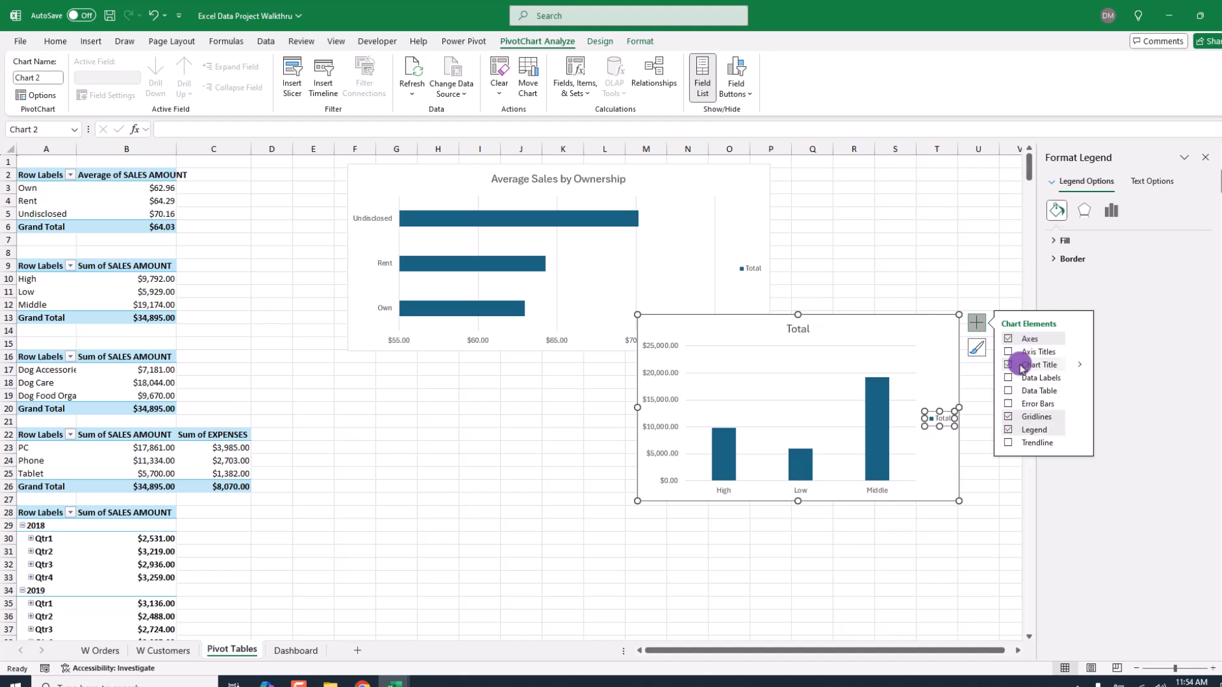
pyautogui.click(1010, 500)
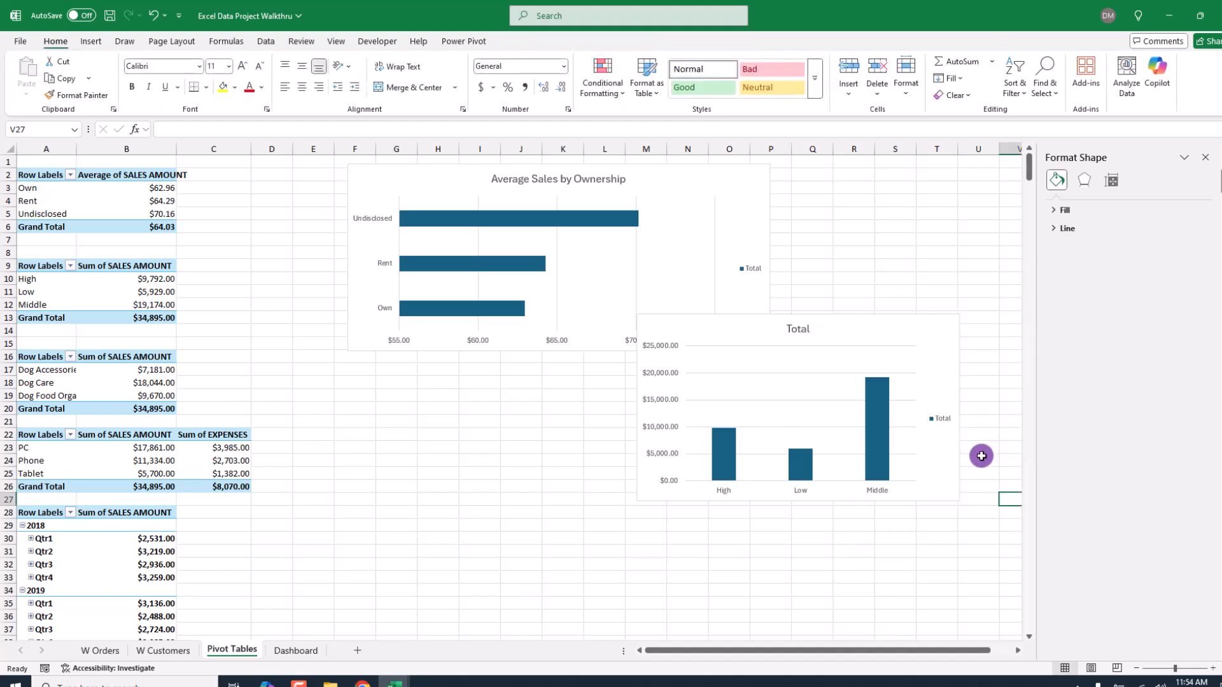
pyautogui.click(939, 426)
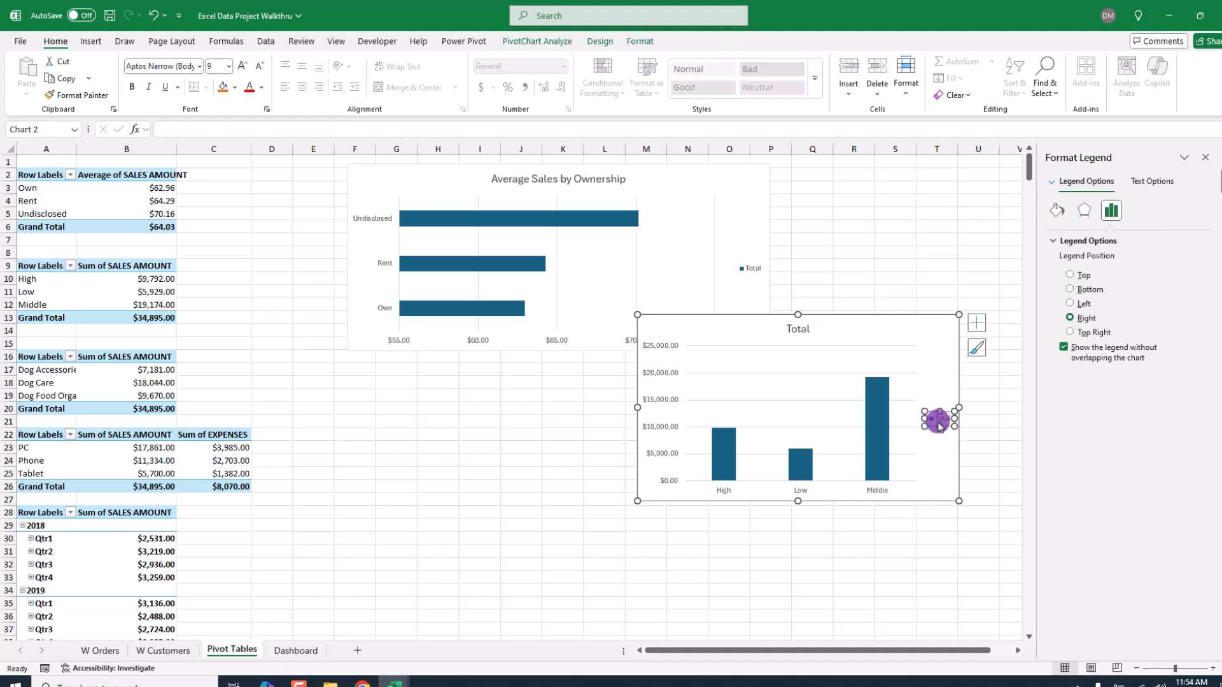
# - Change the column chart's title to "Sales by Income Tier"
pyautogui.click(799, 330)
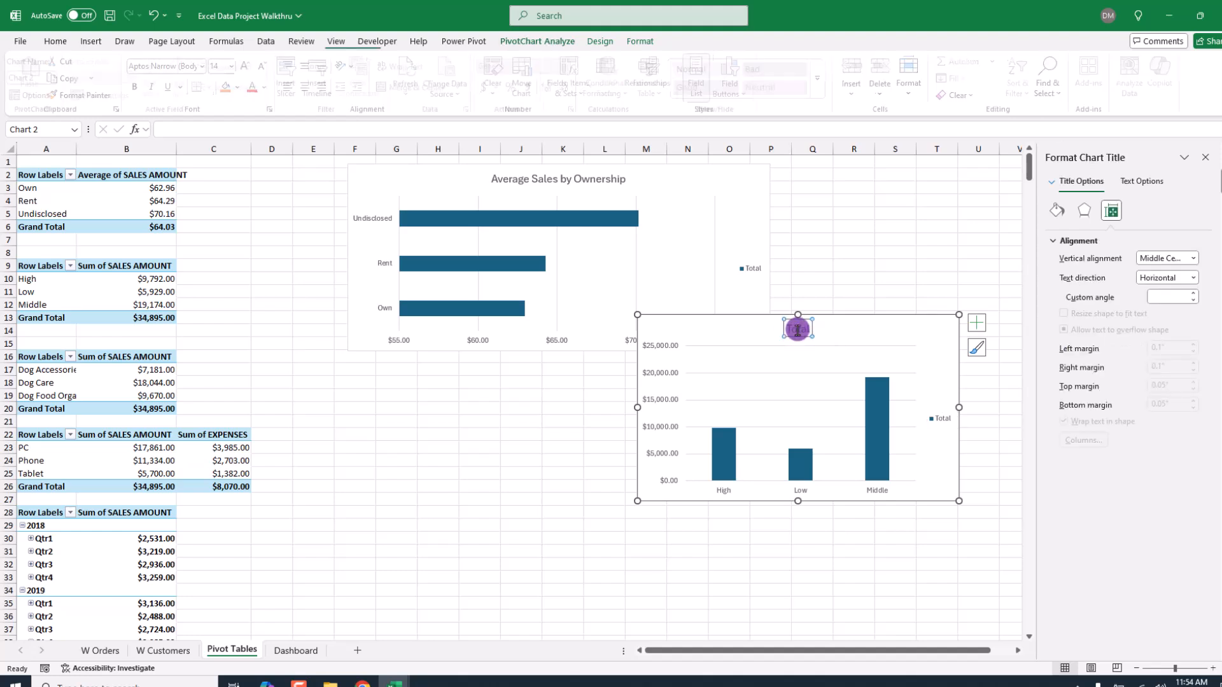
pyautogui.write('Sales by Incom')
pyautogui.write('e')
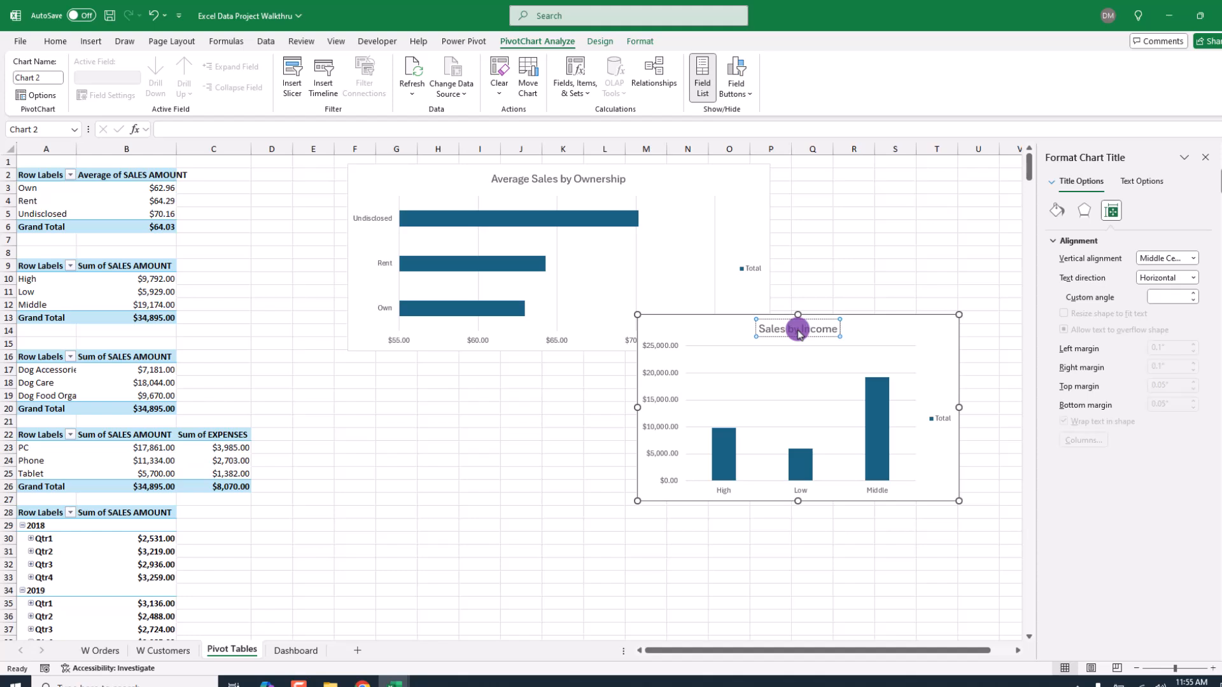
pyautogui.write(' Tier')
pyautogui.press('F9')
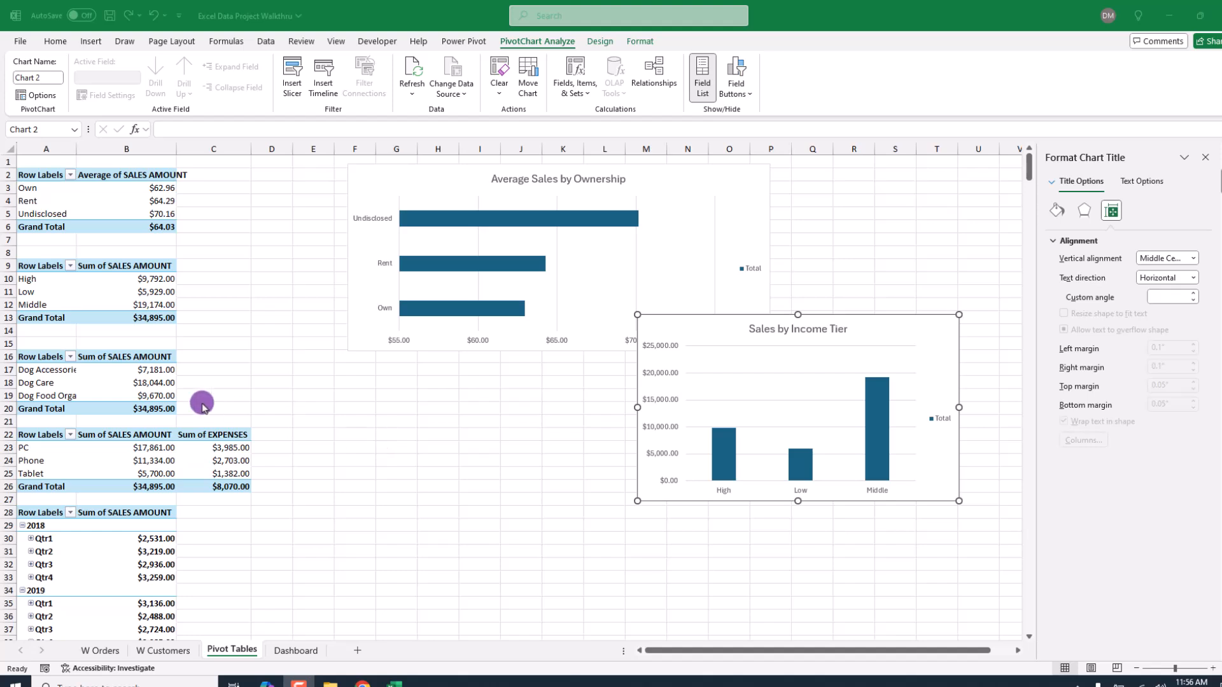
# - Insert a doughnut PivotChart based on the product category pivot table with the dog product rows
pyautogui.click(137, 381)
pyautogui.click(56, 380)
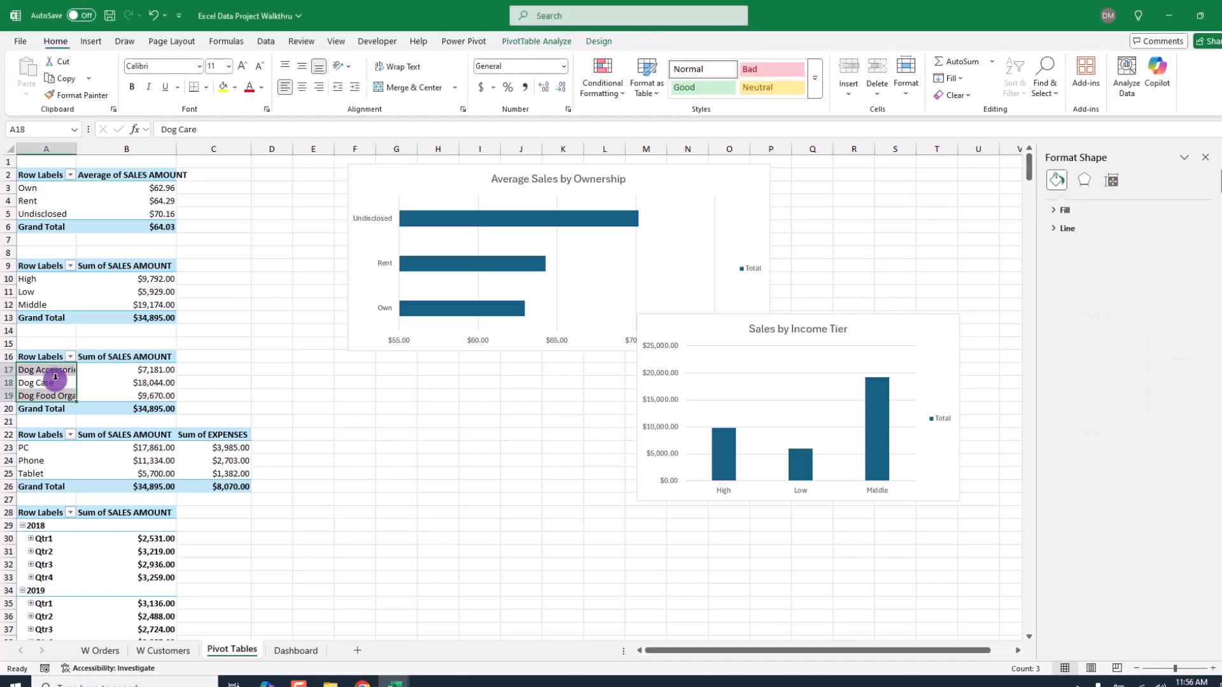
pyautogui.click(105, 380)
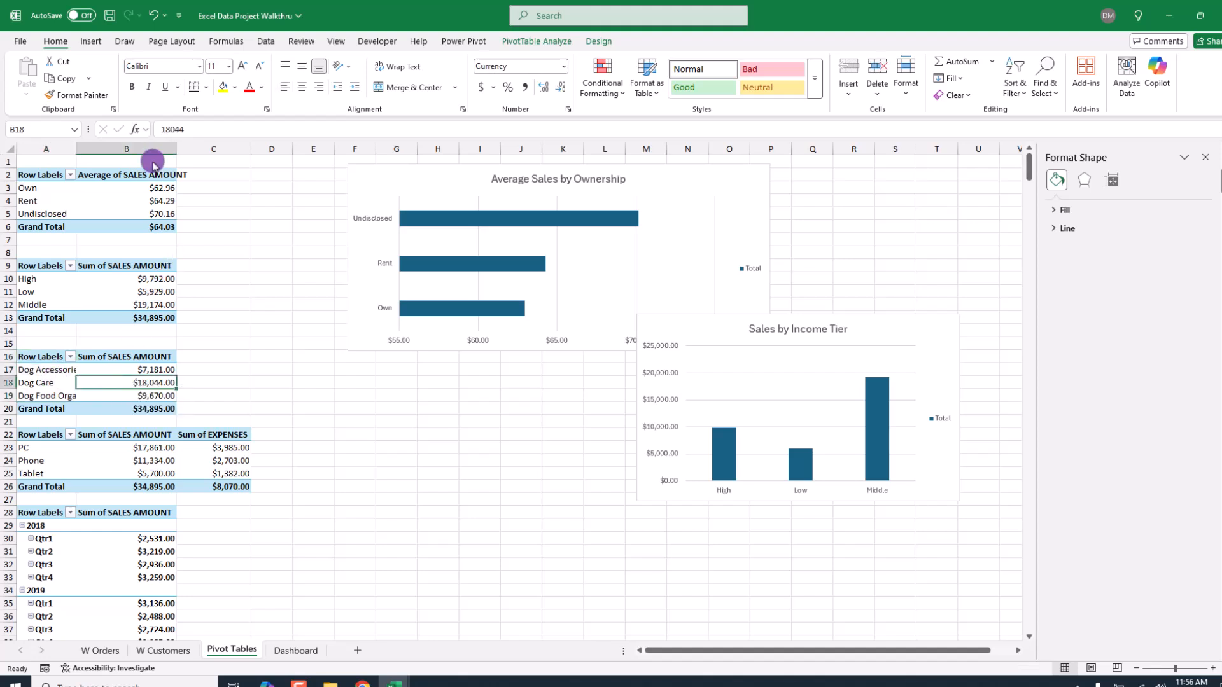
pyautogui.click(91, 42)
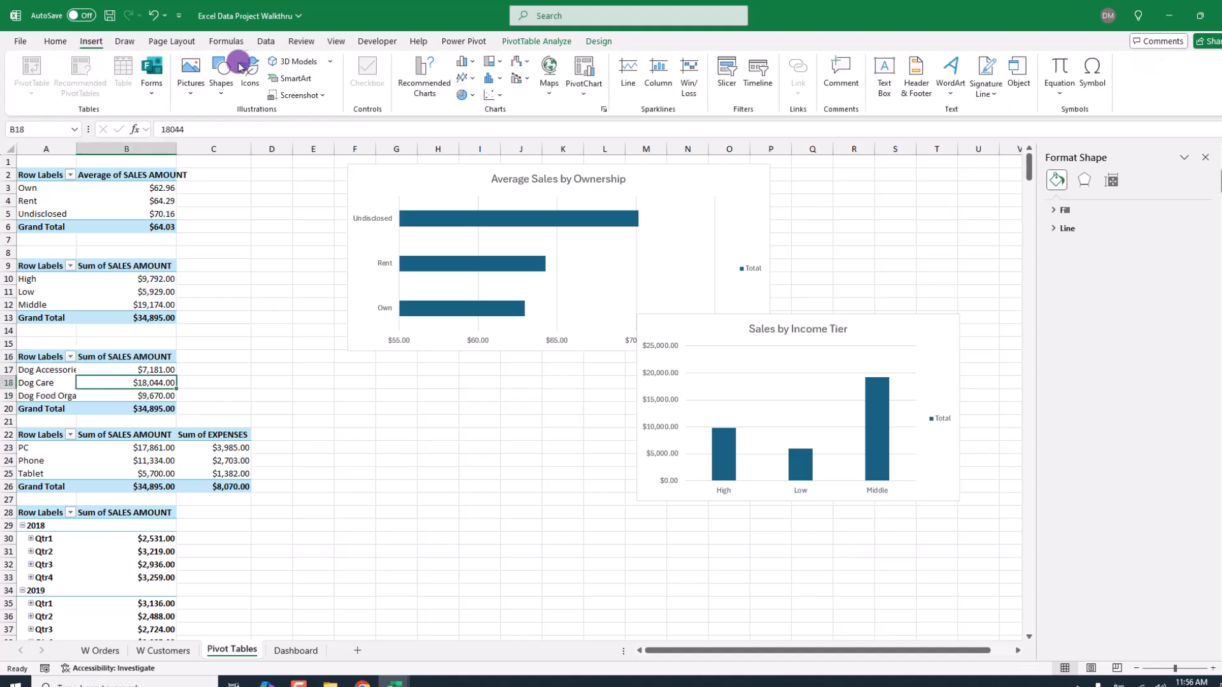
pyautogui.click(584, 93)
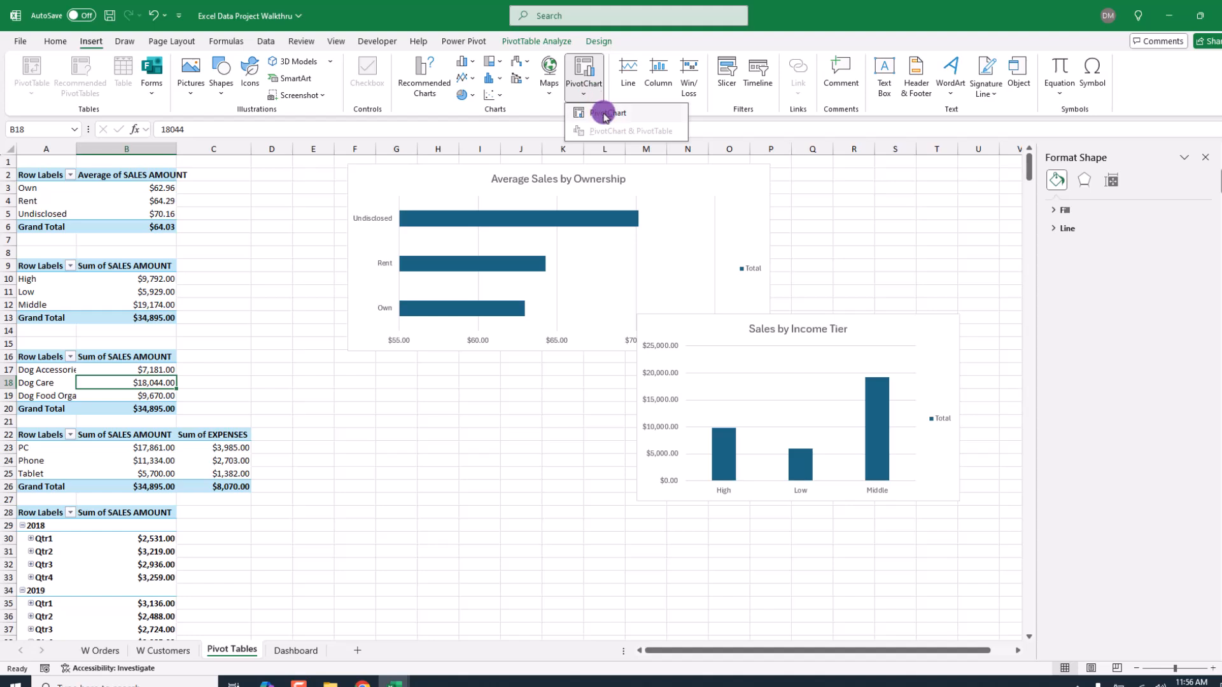
pyautogui.click(601, 114)
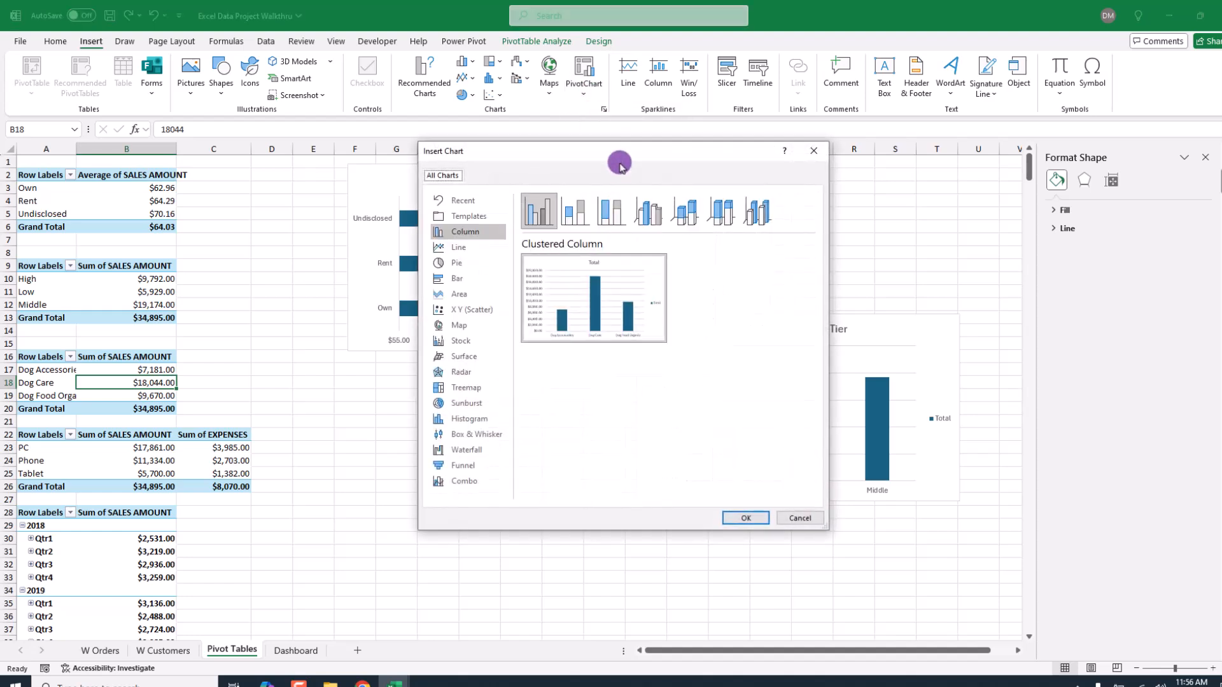
pyautogui.moveTo(617, 153); pyautogui.dragTo(698, 183)
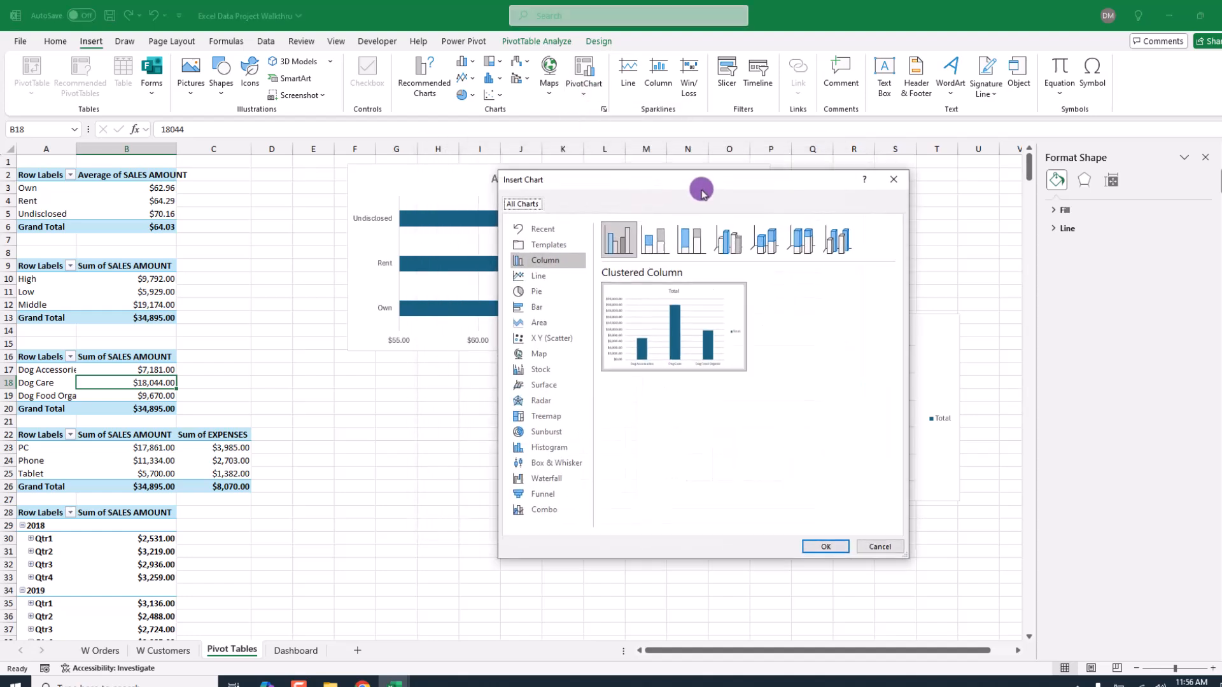
pyautogui.click(538, 294)
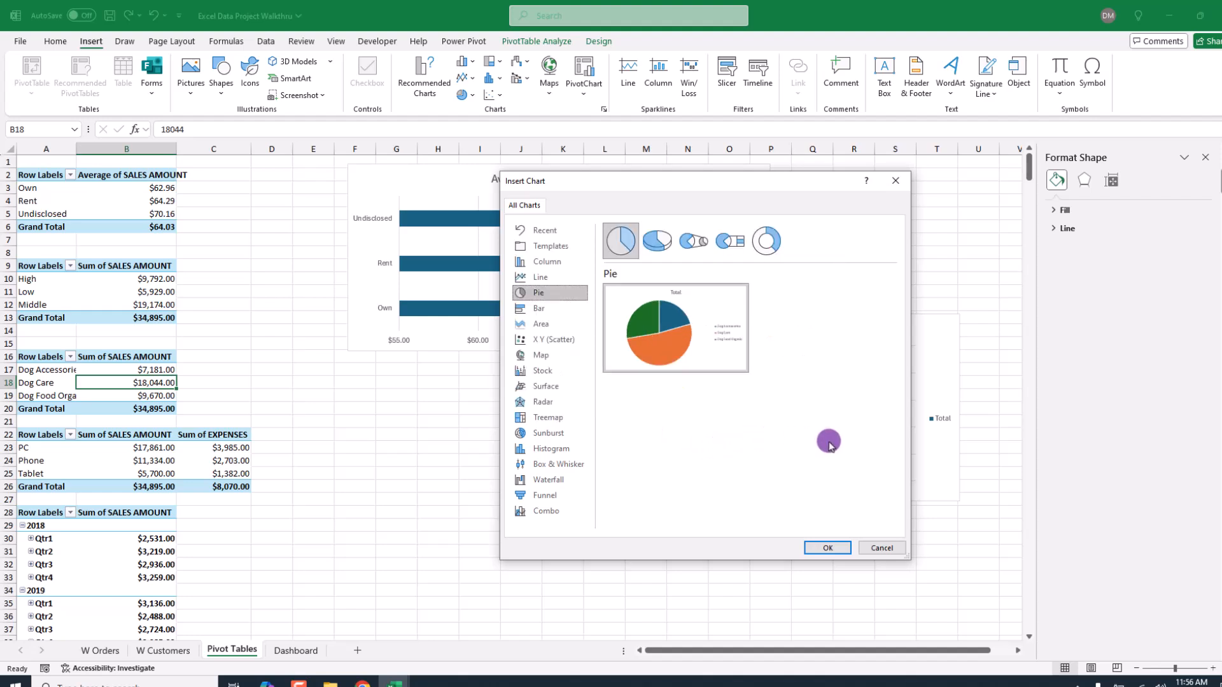
pyautogui.click(767, 245)
pyautogui.click(826, 549)
# - Move the doughnut chart below the Average Sales by Ownership chart and hide all its field buttons
pyautogui.moveTo(618, 328); pyautogui.dragTo(570, 432)
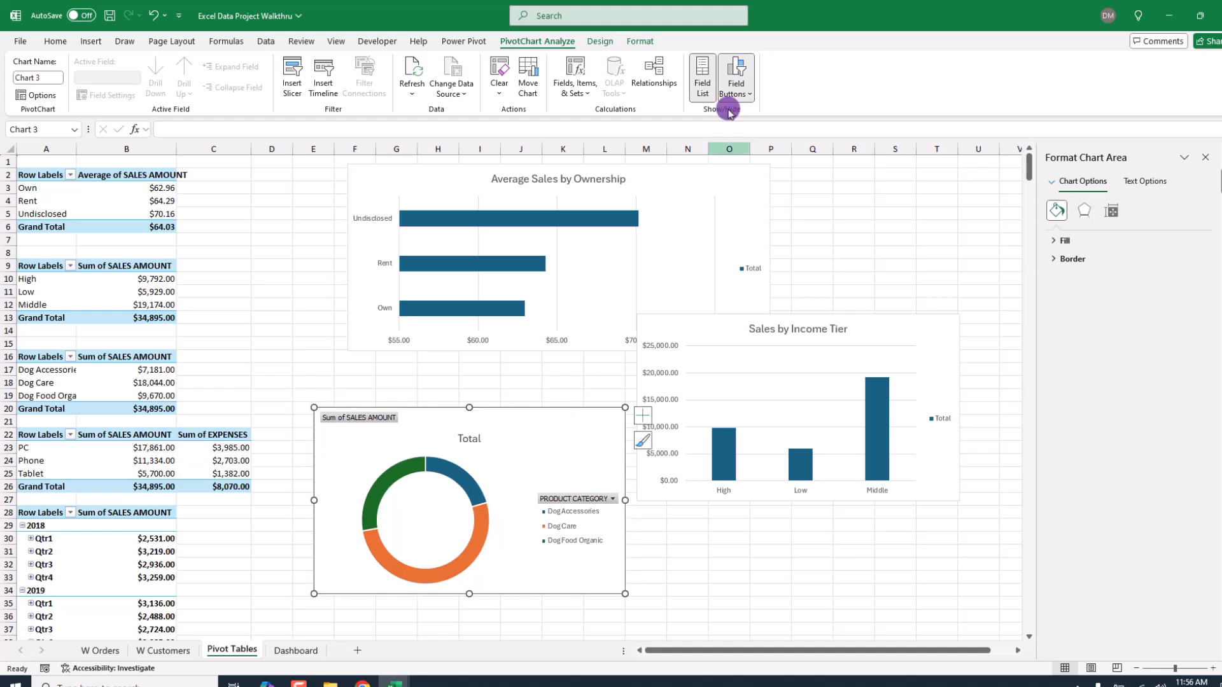
pyautogui.click(746, 93)
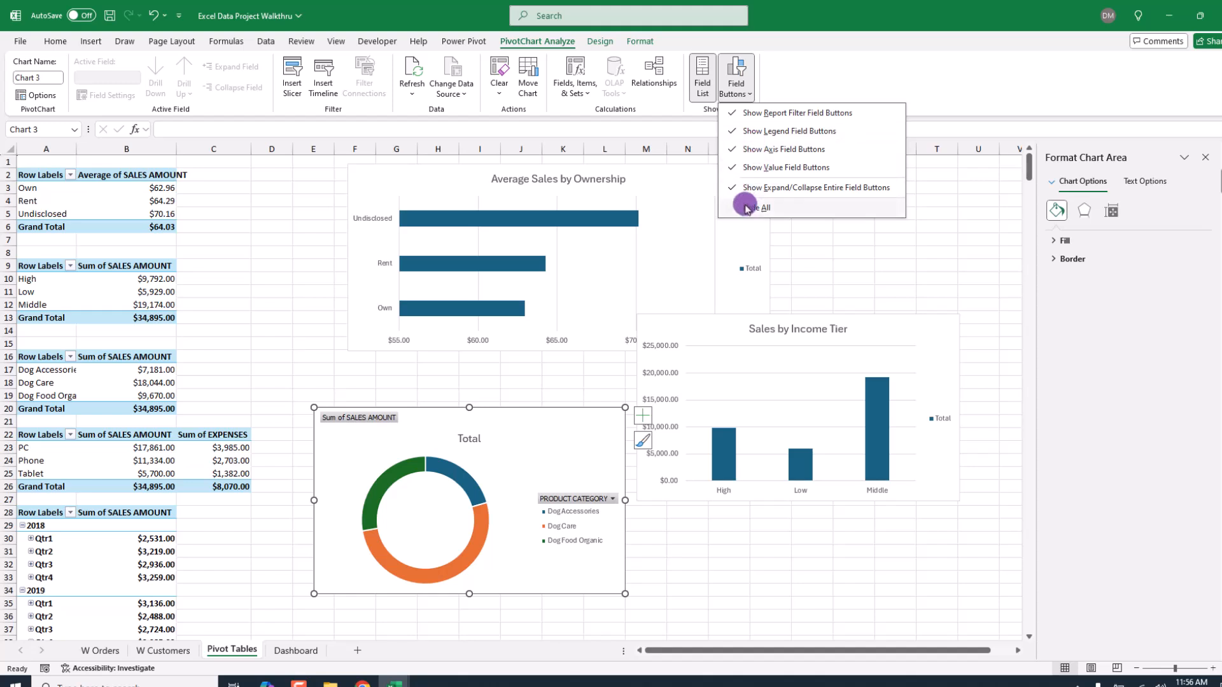
pyautogui.click(743, 208)
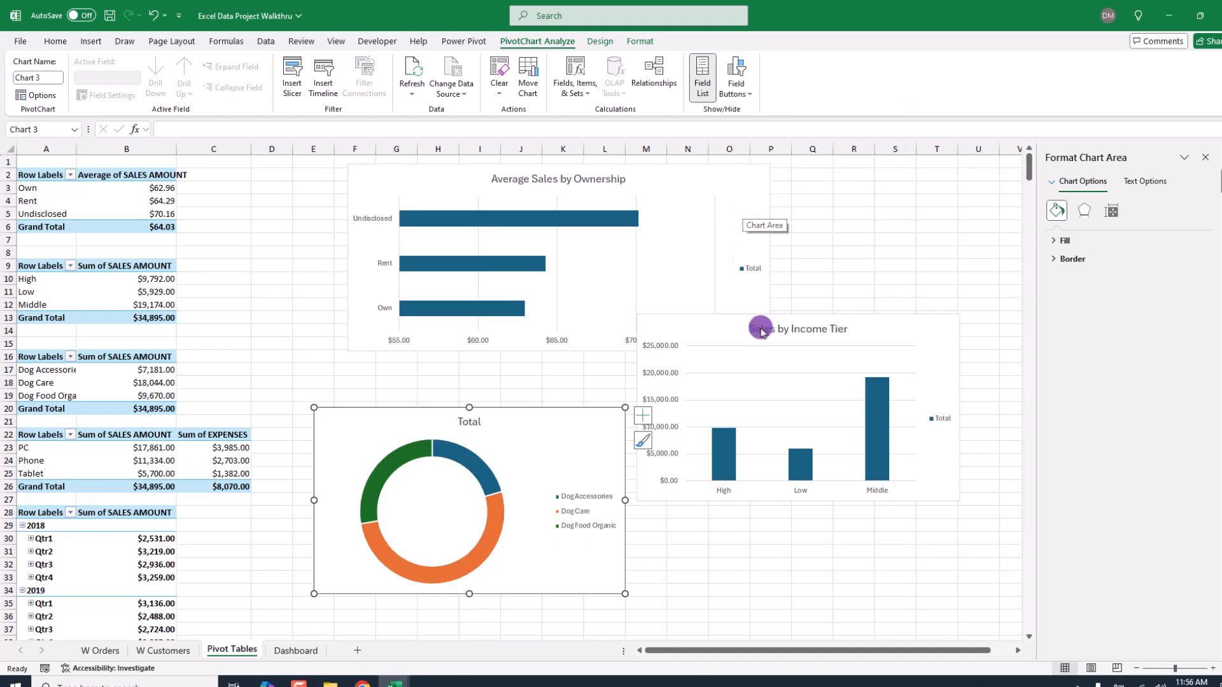
# - Move the Sales by Income Tier chart clear of the ownership chart and delete the legends from both charts
pyautogui.moveTo(709, 331); pyautogui.dragTo(727, 403)
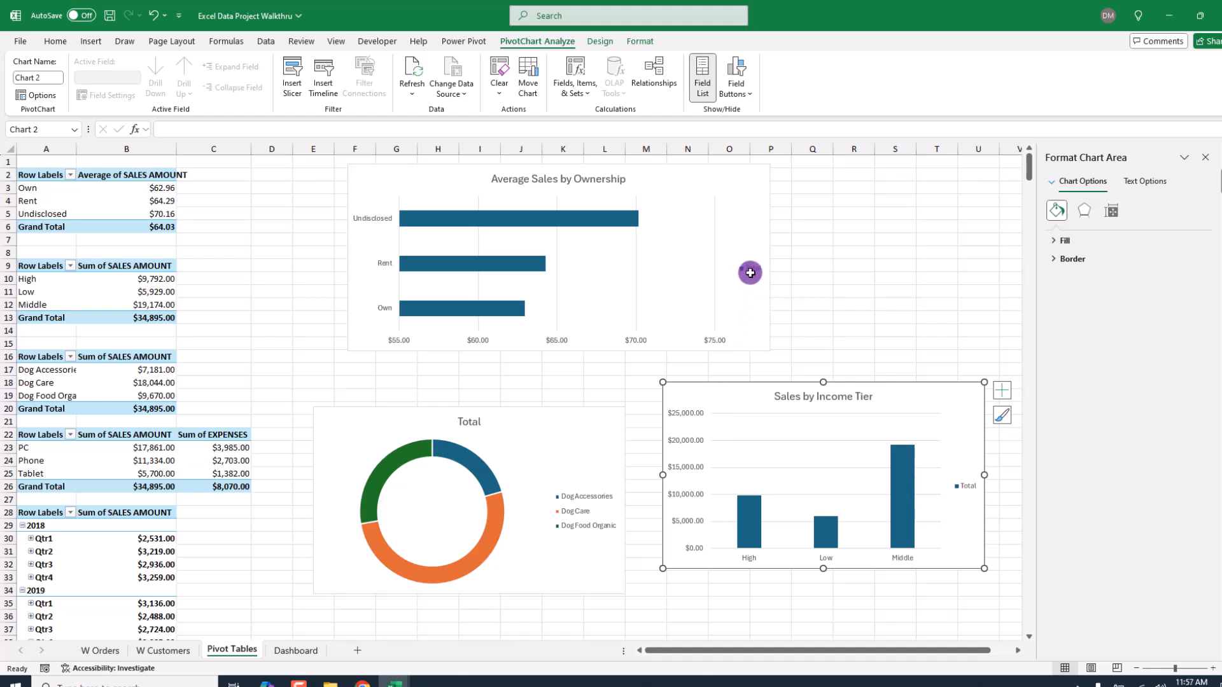
pyautogui.click(749, 268)
pyautogui.press('Delete')
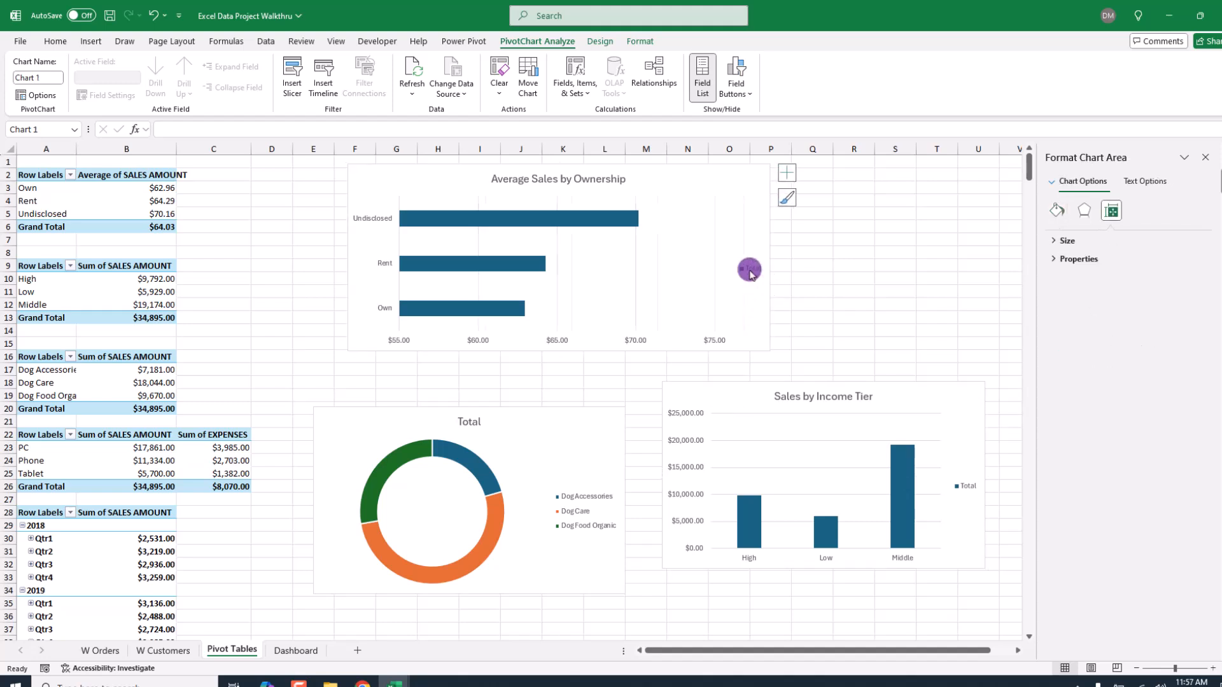
pyautogui.click(966, 487)
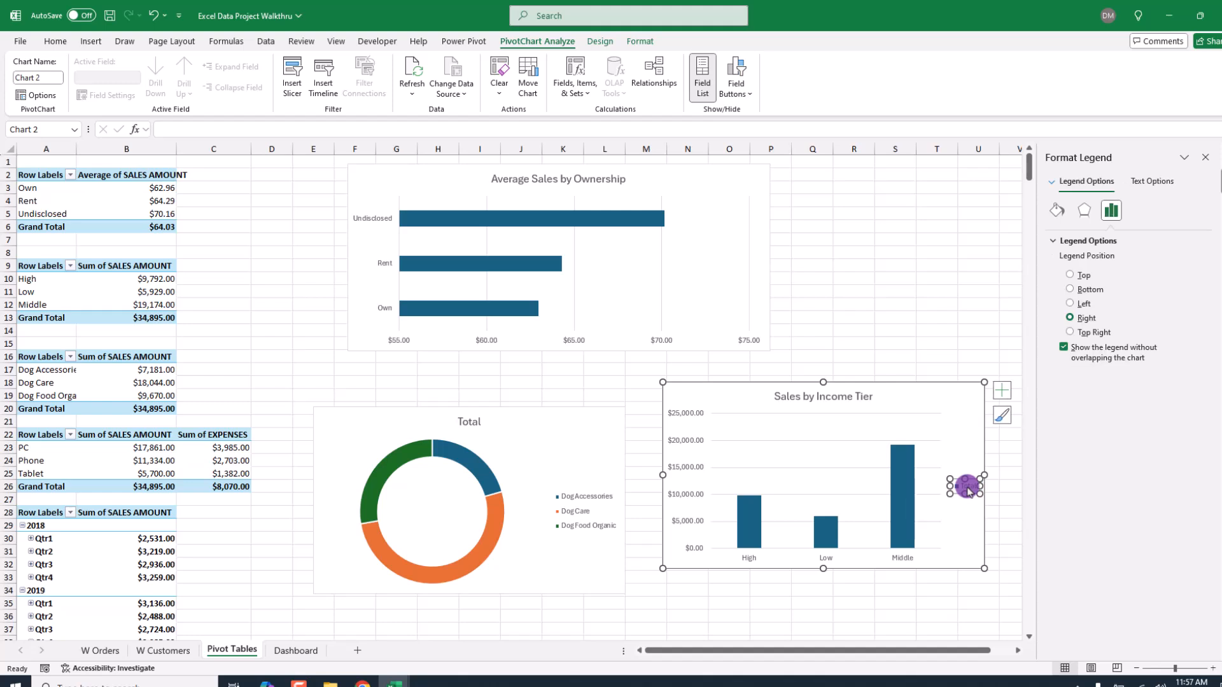
pyautogui.press('Delete')
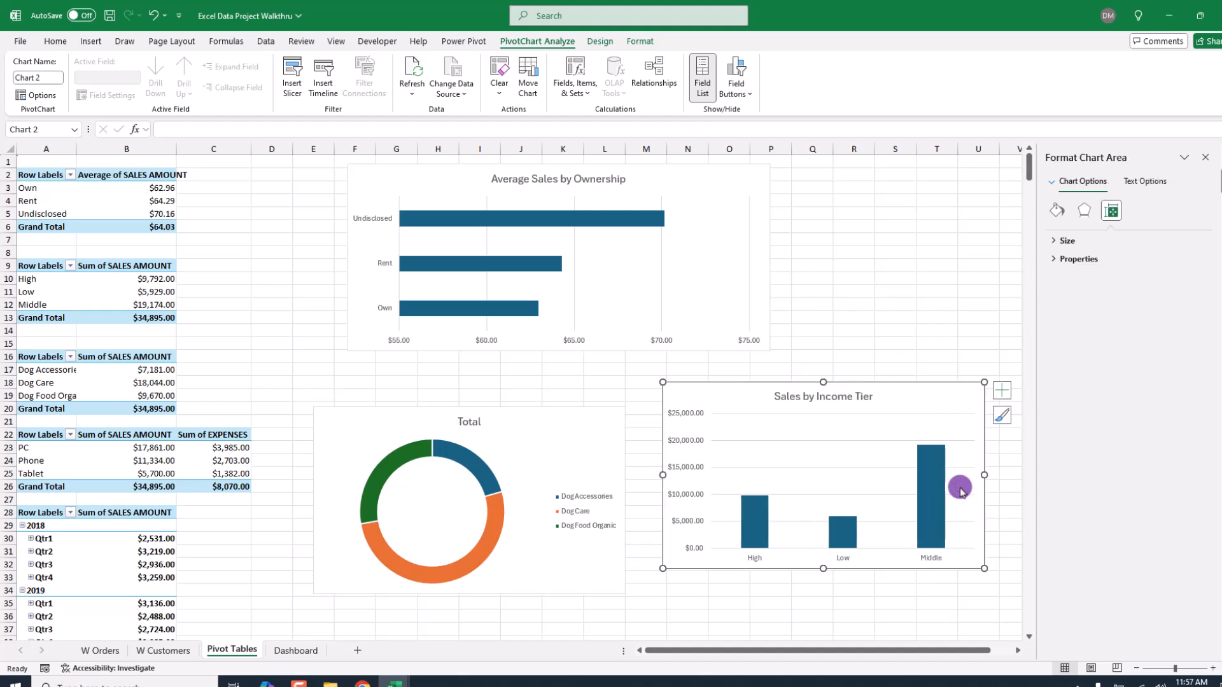
# - Add data labels to the doughnut chart's series
pyautogui.click(598, 423)
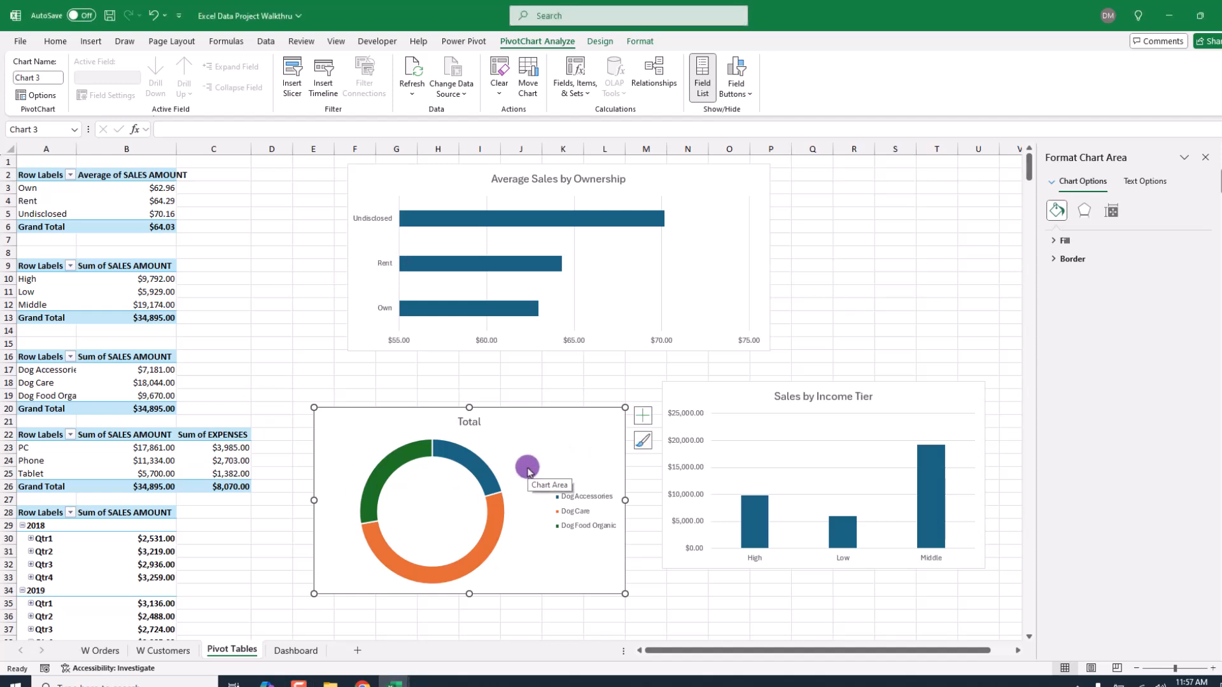
pyautogui.moveTo(493, 560)
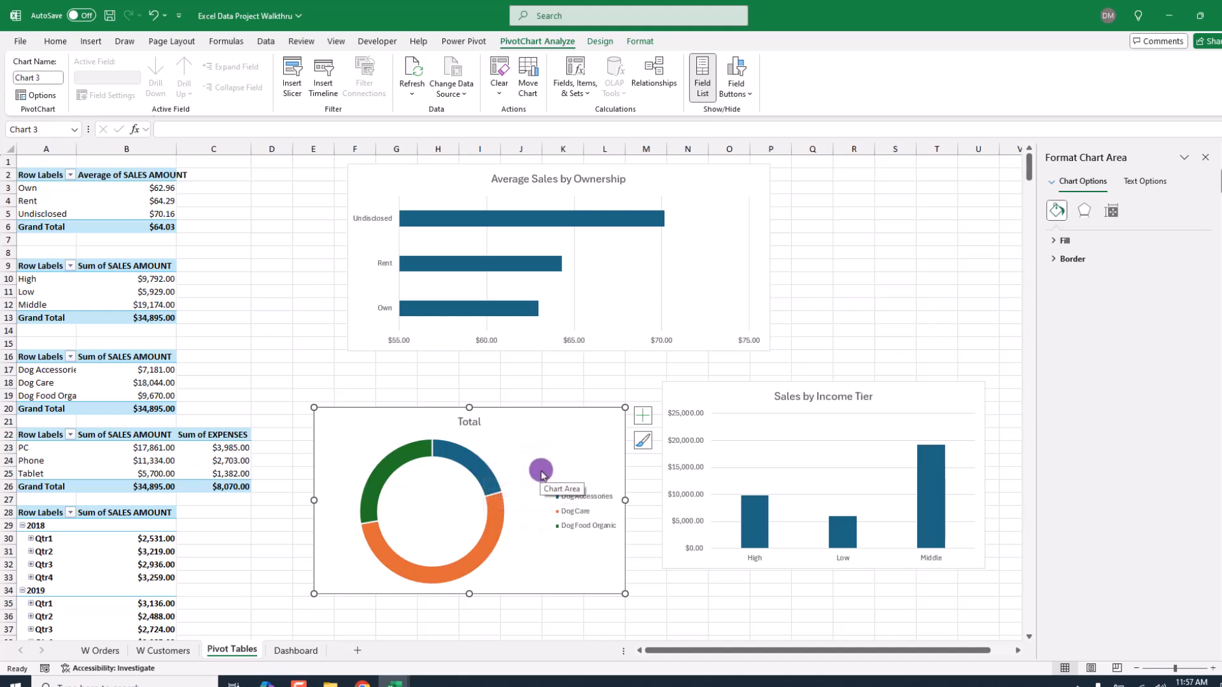
pyautogui.moveTo(463, 468)
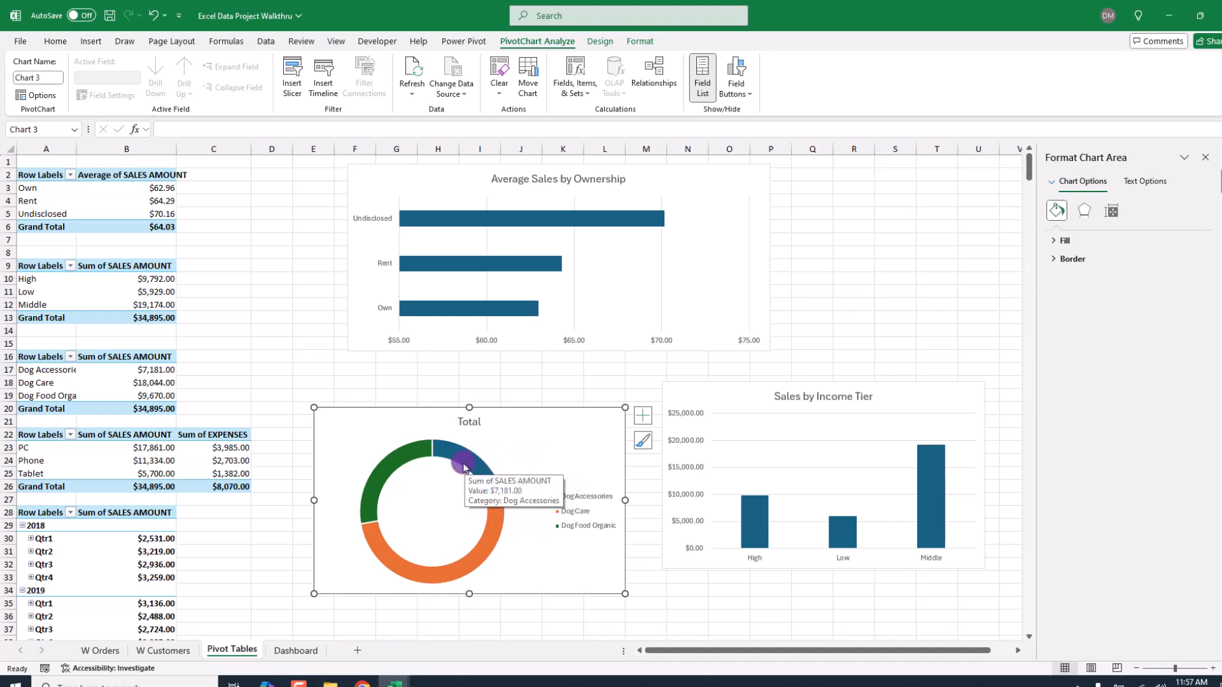
pyautogui.rightClick(468, 462)
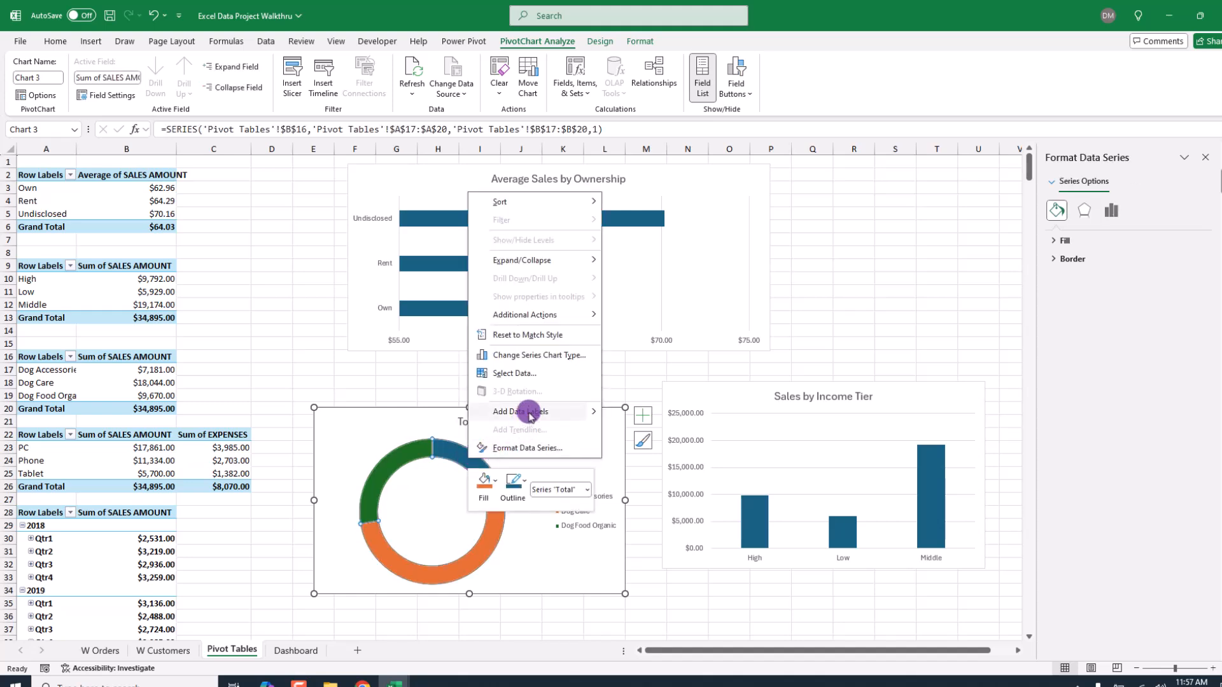
pyautogui.moveTo(586, 414)
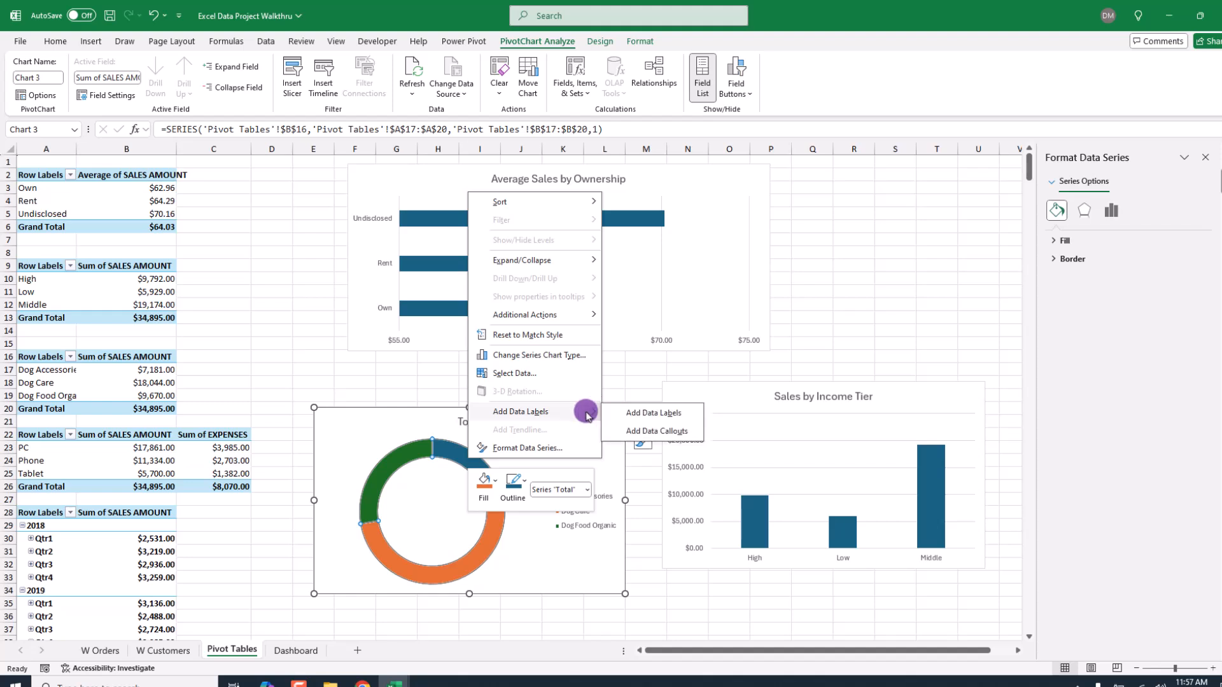
pyautogui.click(653, 413)
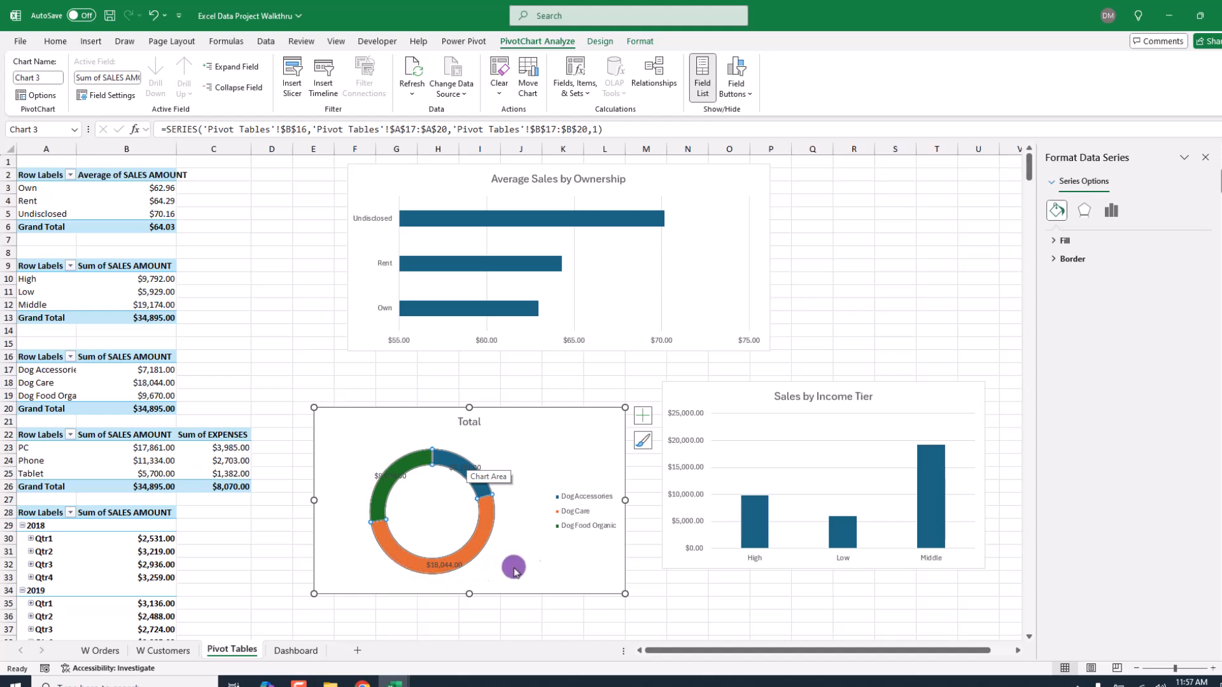
# - Format the doughnut chart's data labels to show the percentage instead of the value
pyautogui.rightClick(399, 483)
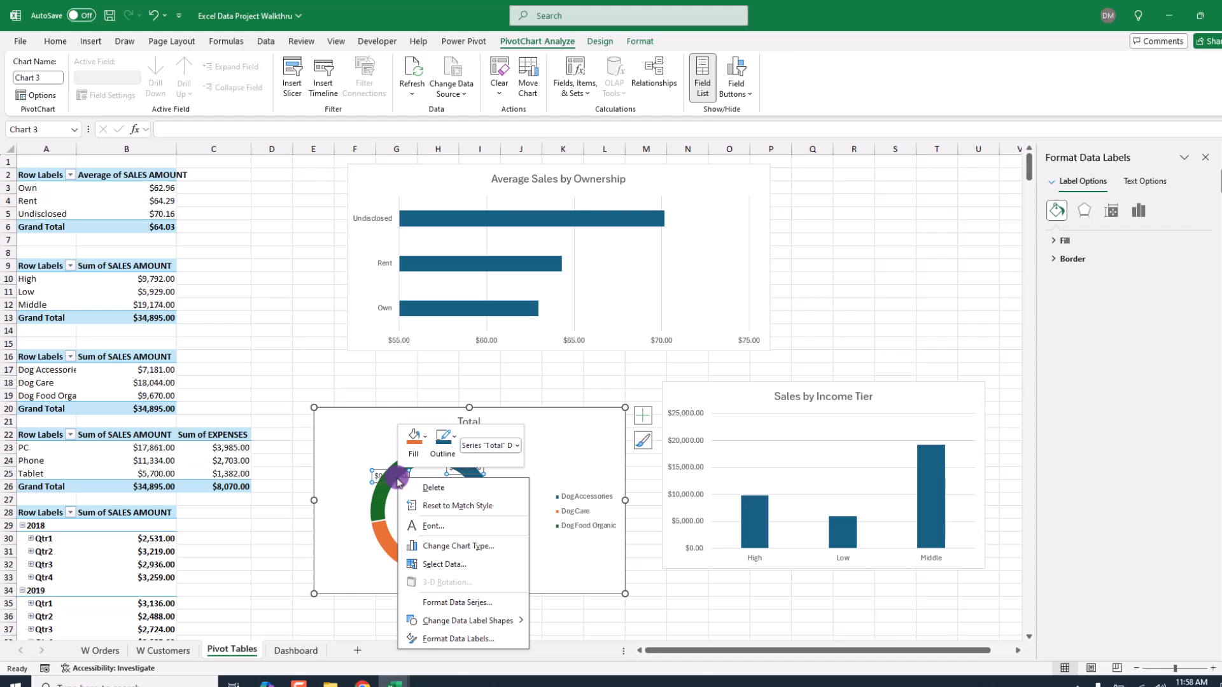
pyautogui.click(437, 640)
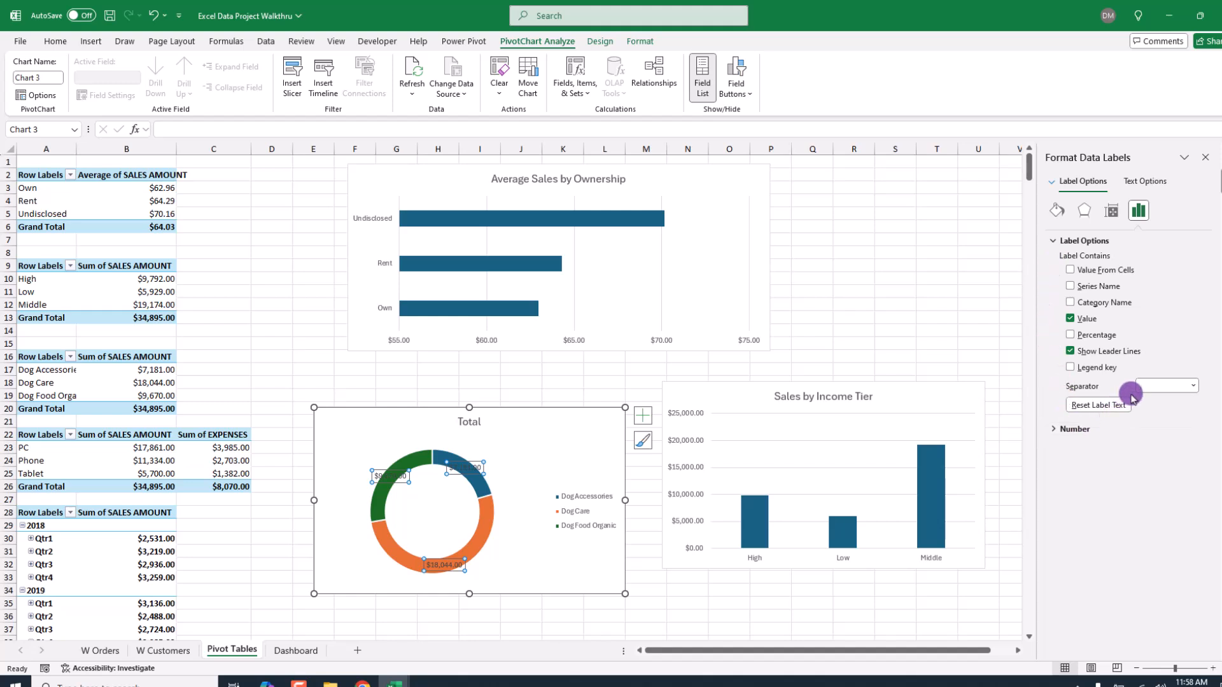
pyautogui.click(1071, 335)
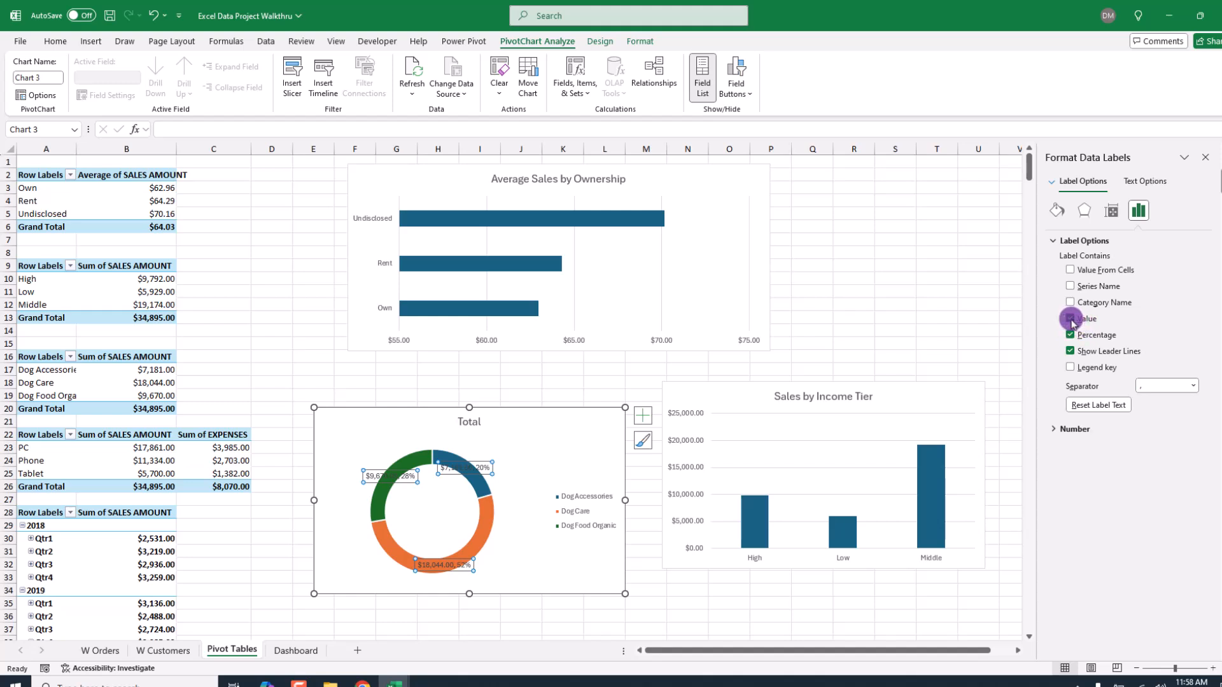
pyautogui.click(1070, 320)
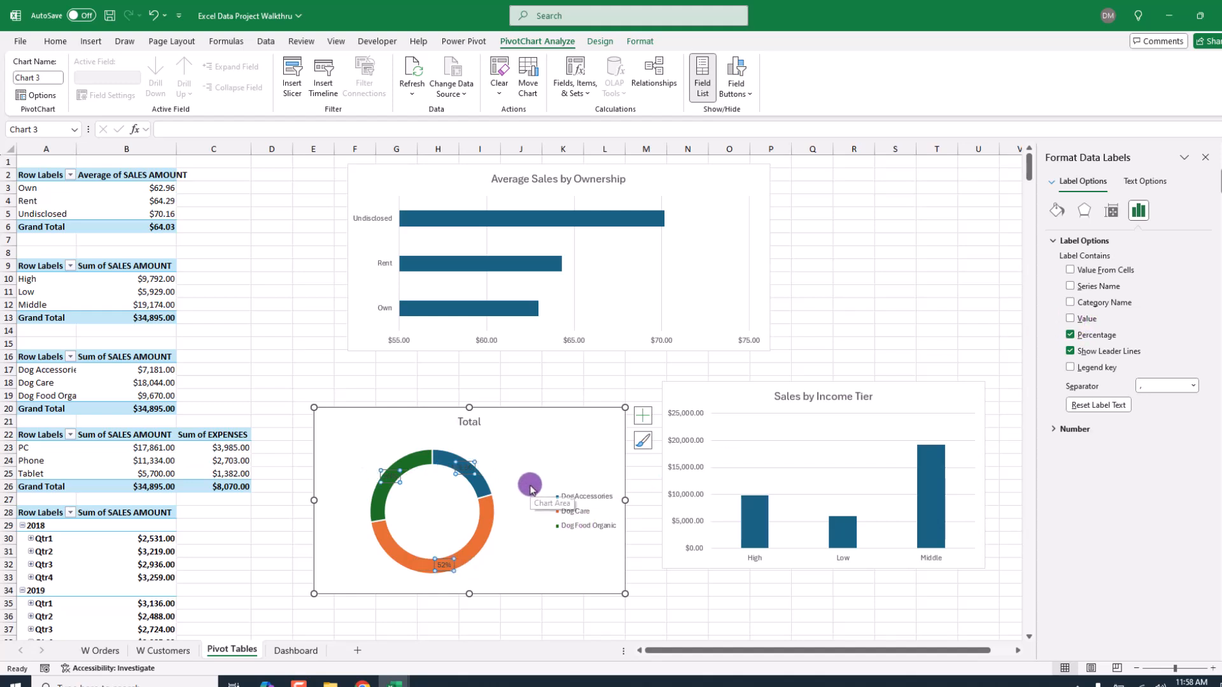
# - Move each of the doughnut's three percentage labels outside the ring, next to its slice
pyautogui.click(464, 468)
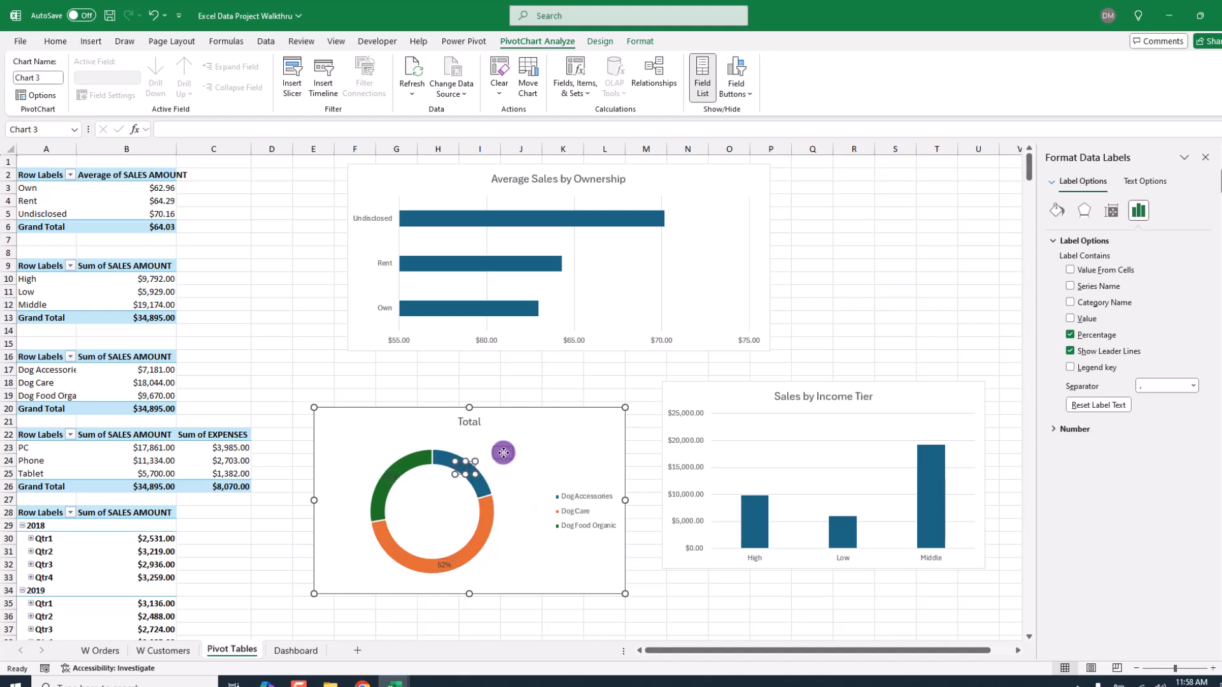
pyautogui.moveTo(500, 458); pyautogui.dragTo(499, 458)
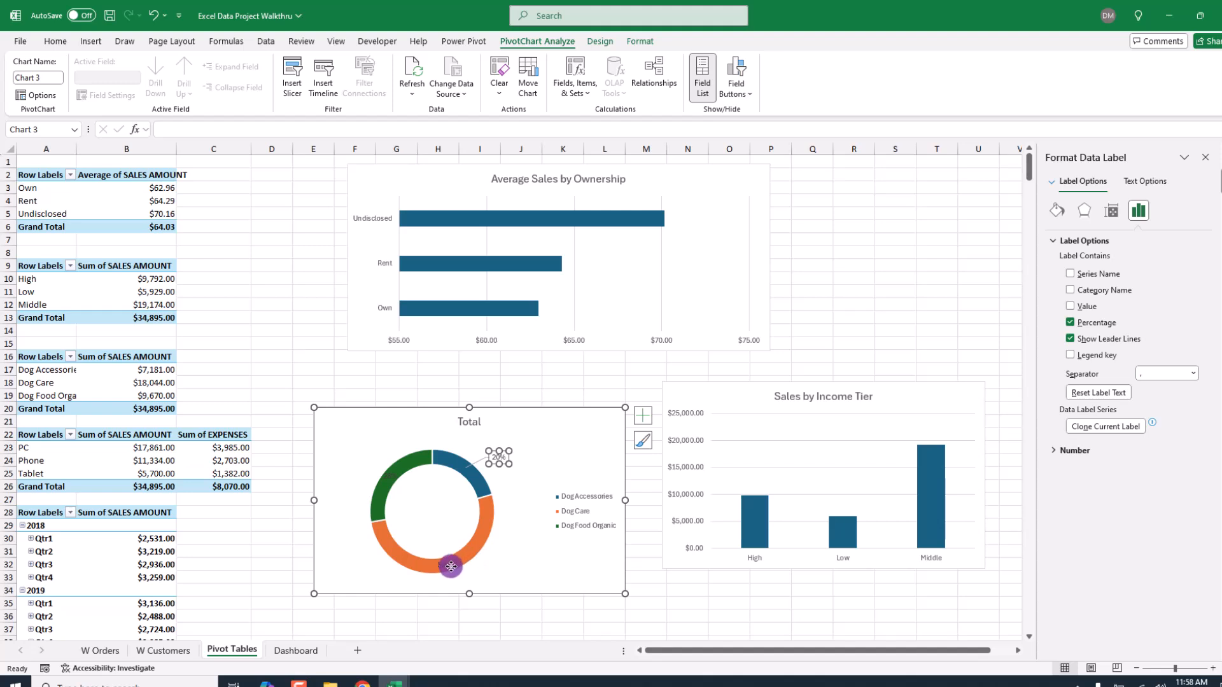
pyautogui.moveTo(443, 565); pyautogui.dragTo(465, 582)
pyautogui.click(391, 474)
pyautogui.moveTo(393, 474); pyautogui.dragTo(351, 461)
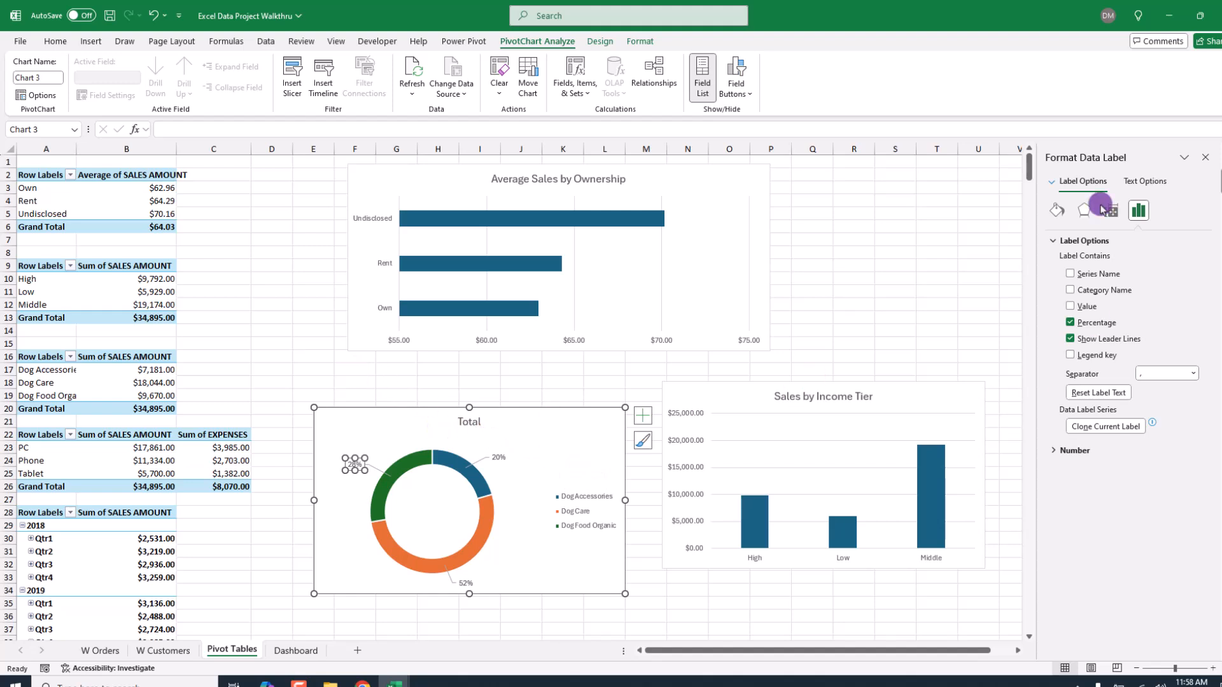
pyautogui.click(564, 387)
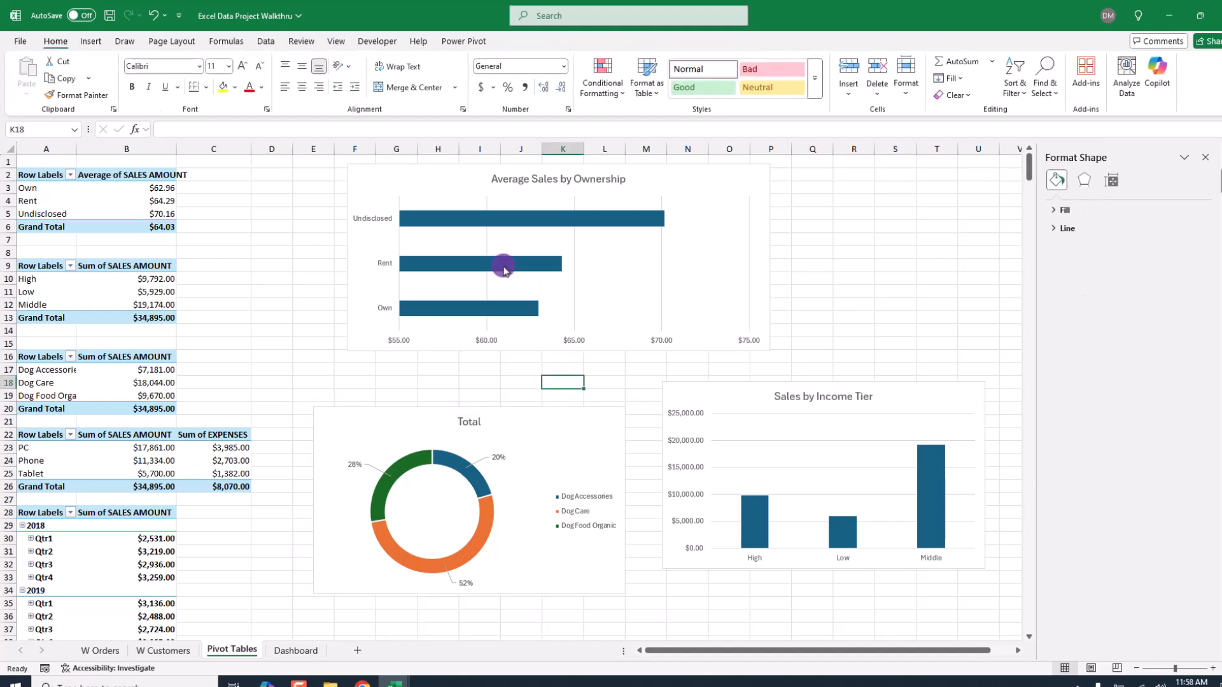
# - Arrange the charts with Average Sales by Ownership nearer the pivot tables, Sales by Income Tier beside it, and the doughnut below the income chart
pyautogui.moveTo(711, 182); pyautogui.dragTo(618, 184)
pyautogui.moveTo(754, 392); pyautogui.dragTo(813, 177)
pyautogui.moveTo(560, 423); pyautogui.dragTo(953, 402)
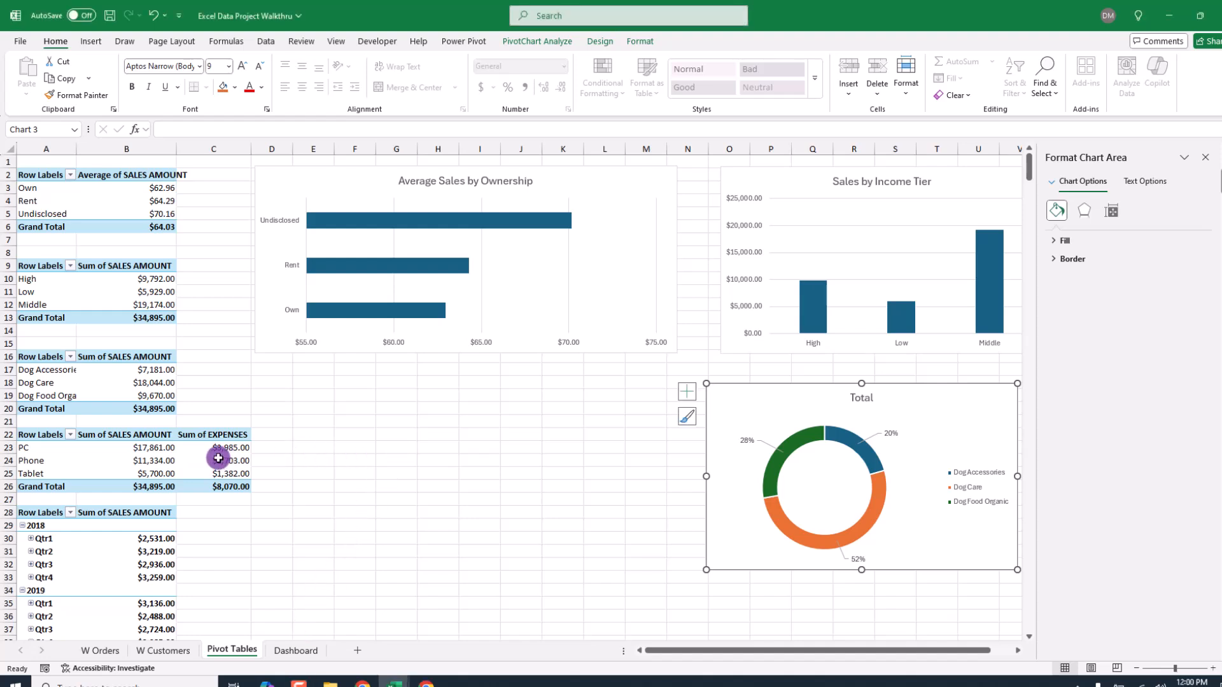
# - Insert a Radar with Markers PivotChart based on the pivot table with the PC, Phone and Tablet rows
pyautogui.click(66, 452)
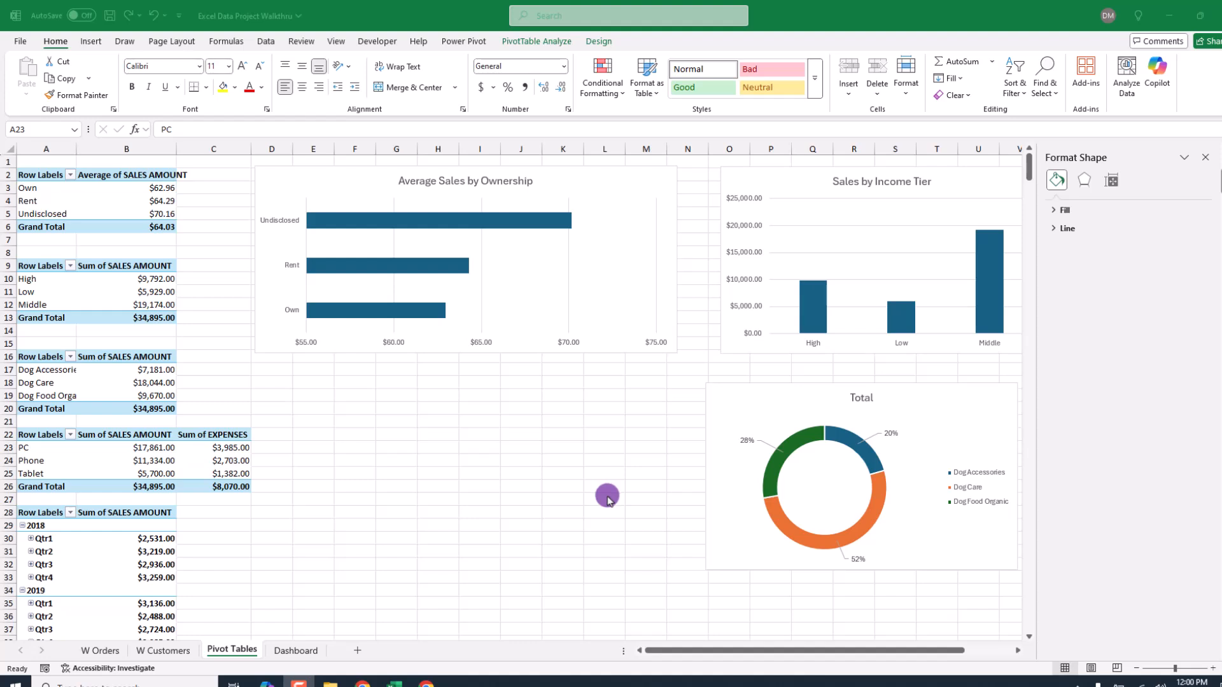
pyautogui.click(119, 457)
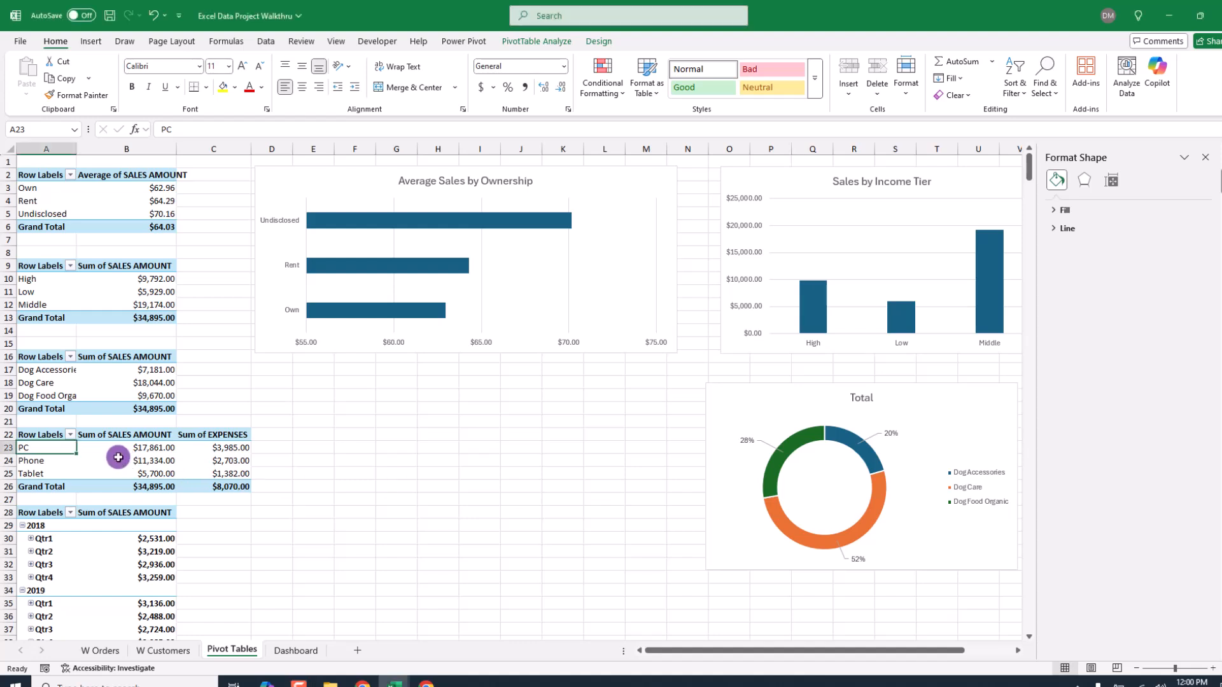
pyautogui.click(91, 41)
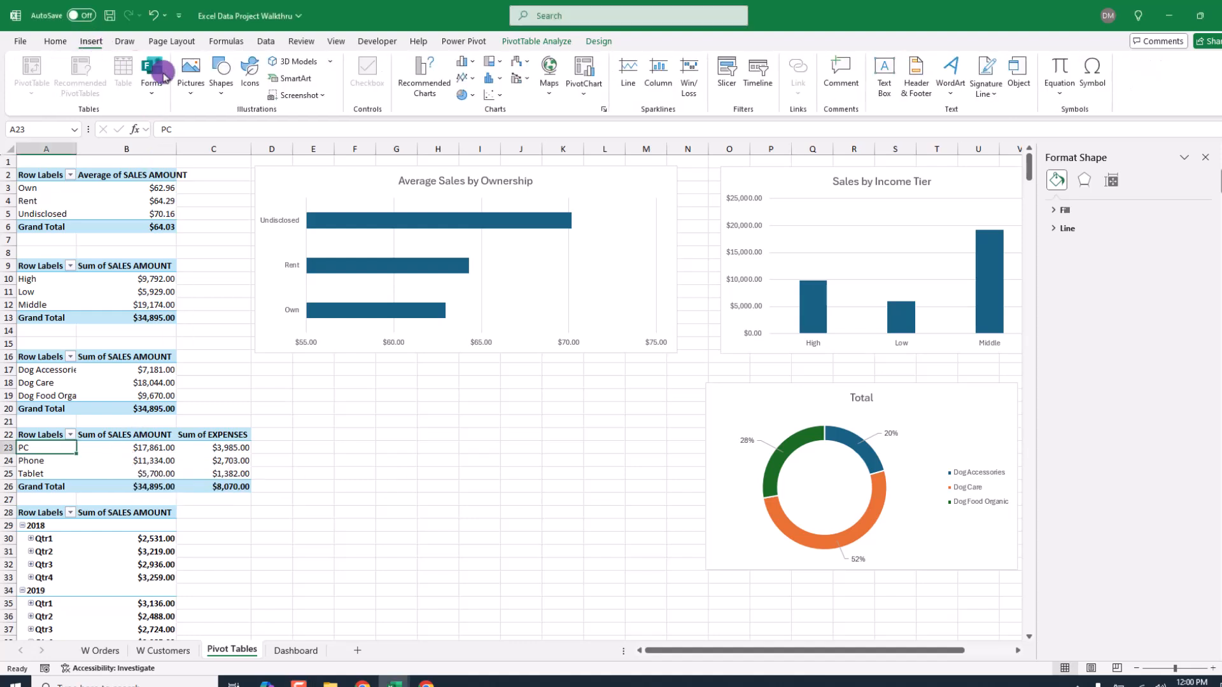
pyautogui.click(583, 90)
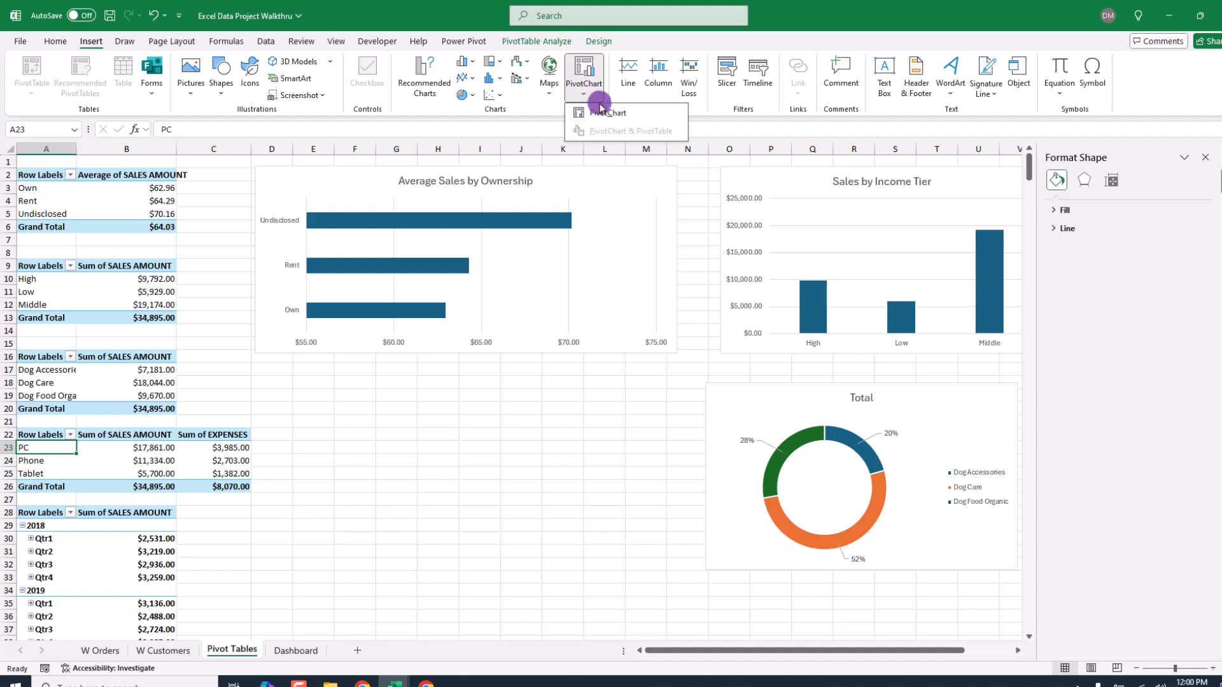
pyautogui.click(599, 118)
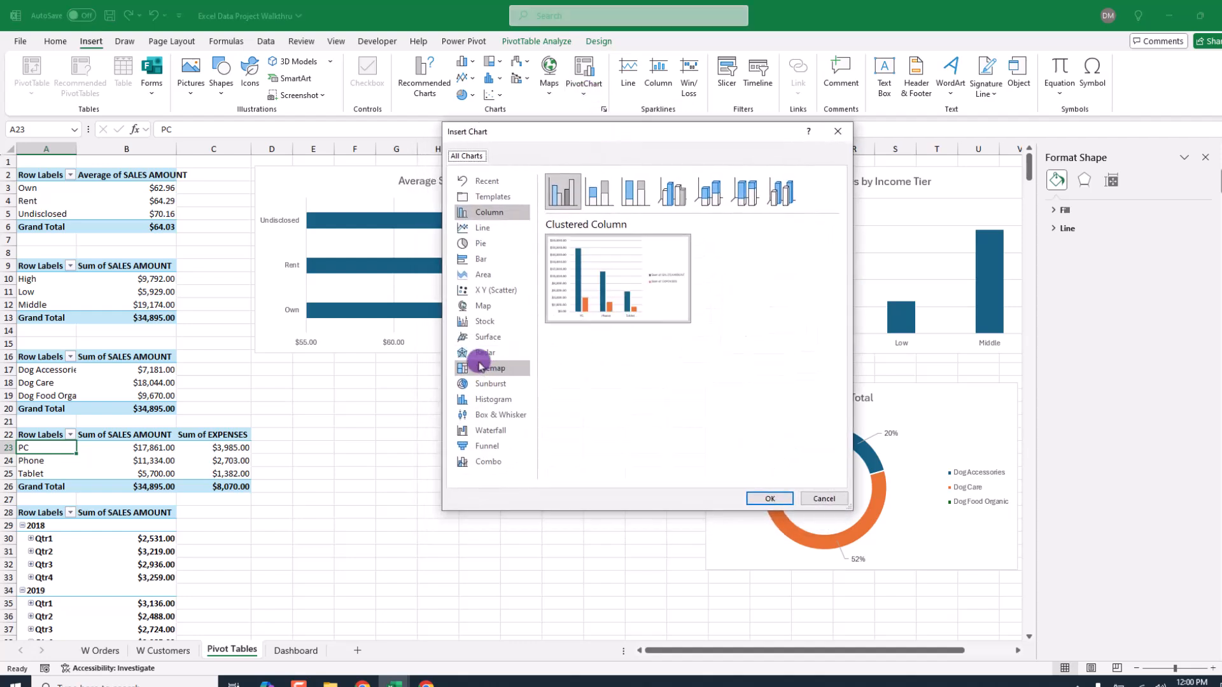
pyautogui.click(487, 353)
pyautogui.click(610, 195)
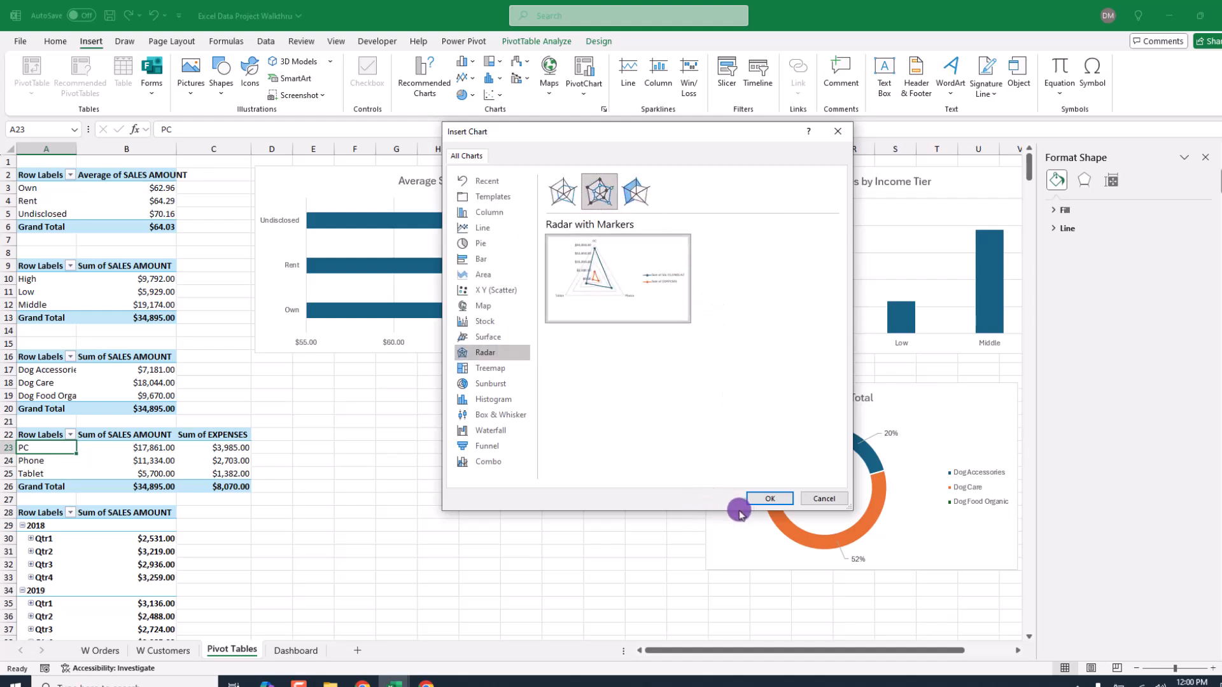
pyautogui.click(766, 498)
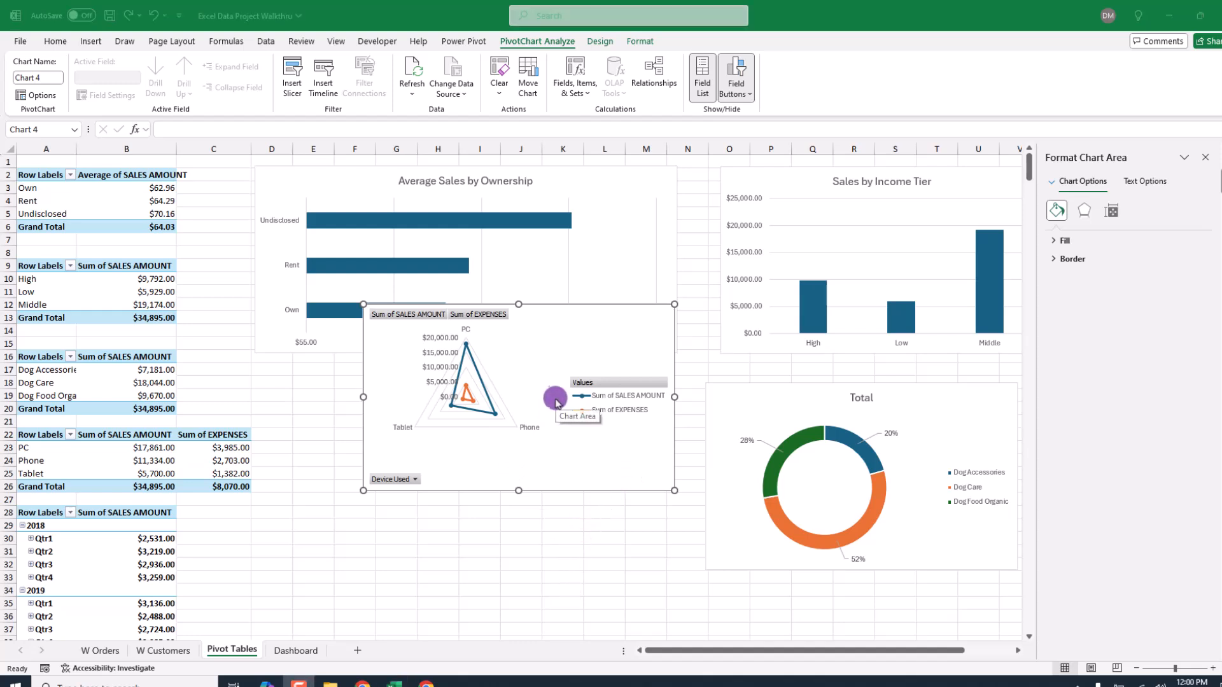
# - Hide all field buttons on the radar chart
pyautogui.click(738, 93)
pyautogui.click(738, 94)
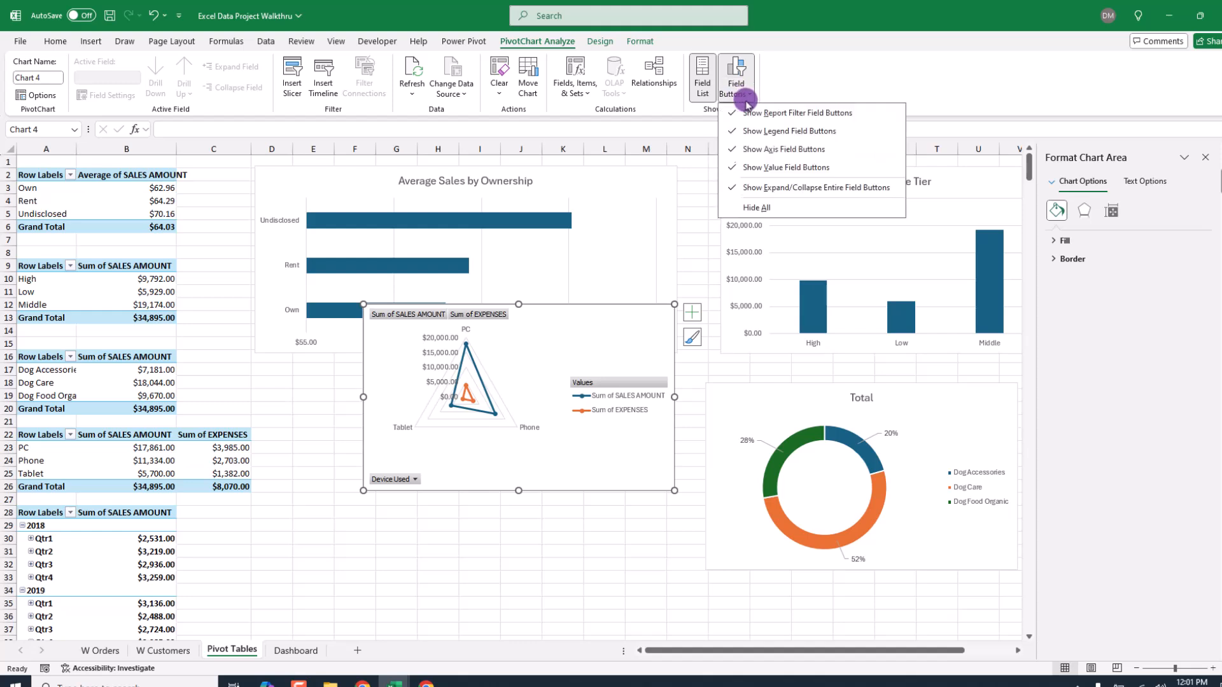
pyautogui.click(740, 206)
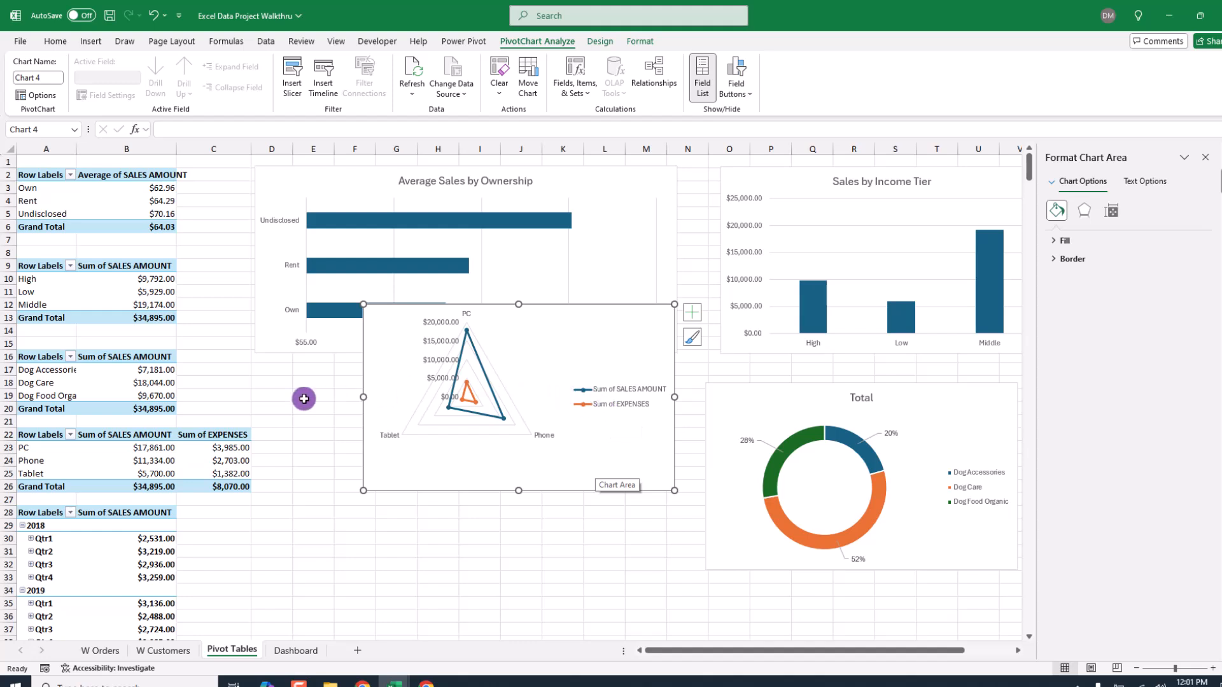
# - Rename the device pivot table's value headers in B22 and C22 to "Sales" and "Expenses"
pyautogui.click(127, 435)
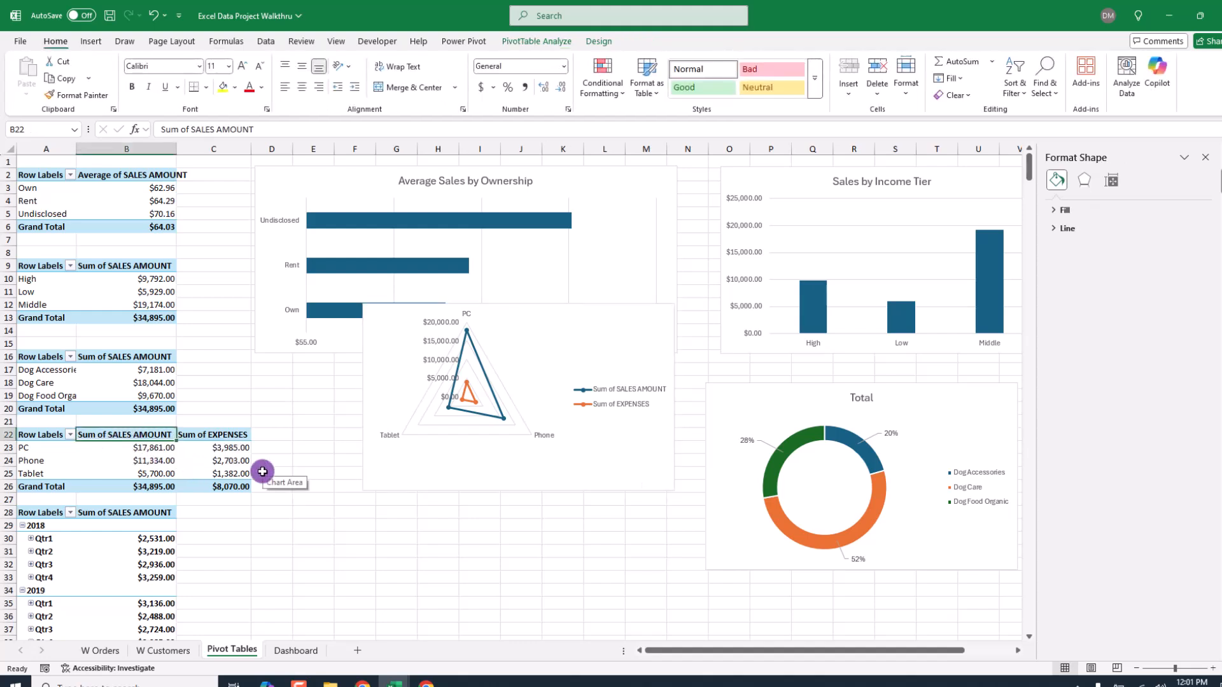
pyautogui.write('S')
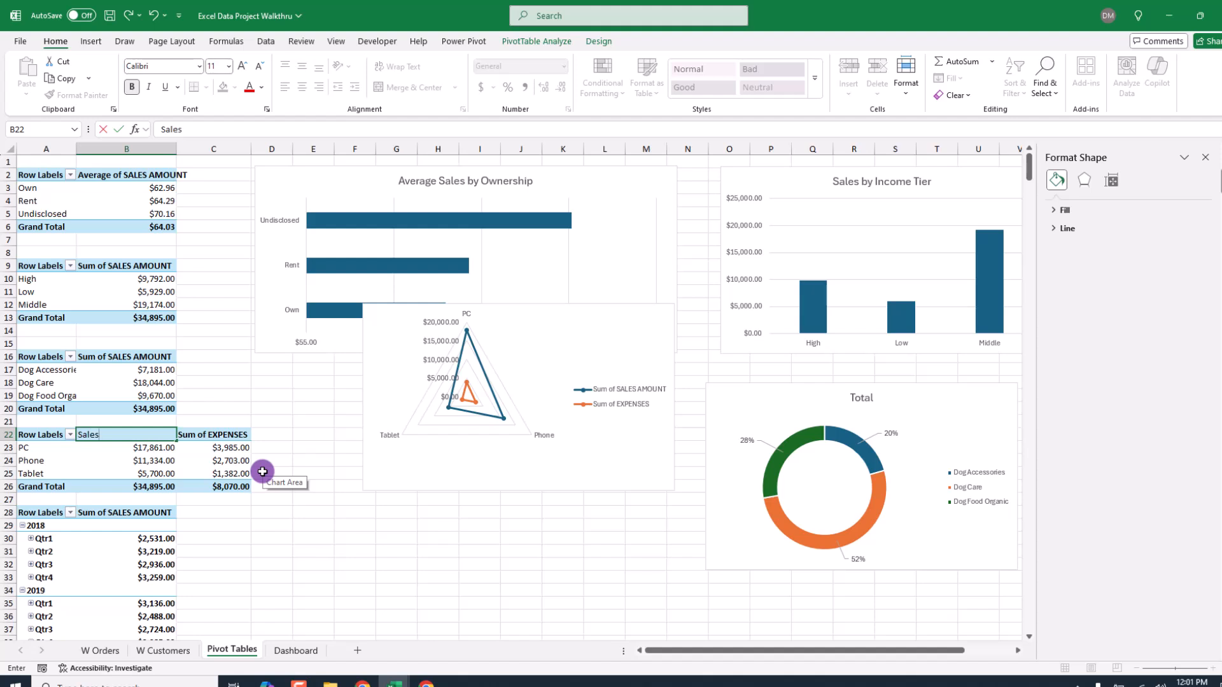
pyautogui.write('ales')
pyautogui.click(219, 434)
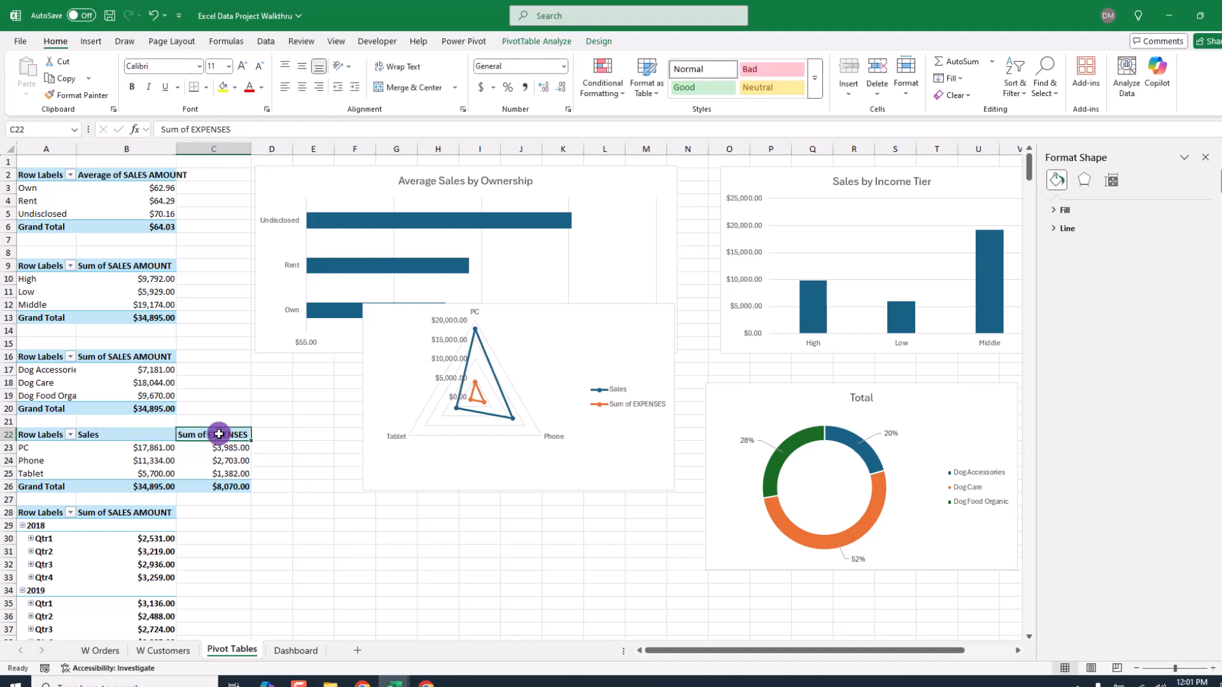
pyautogui.write('Sa')
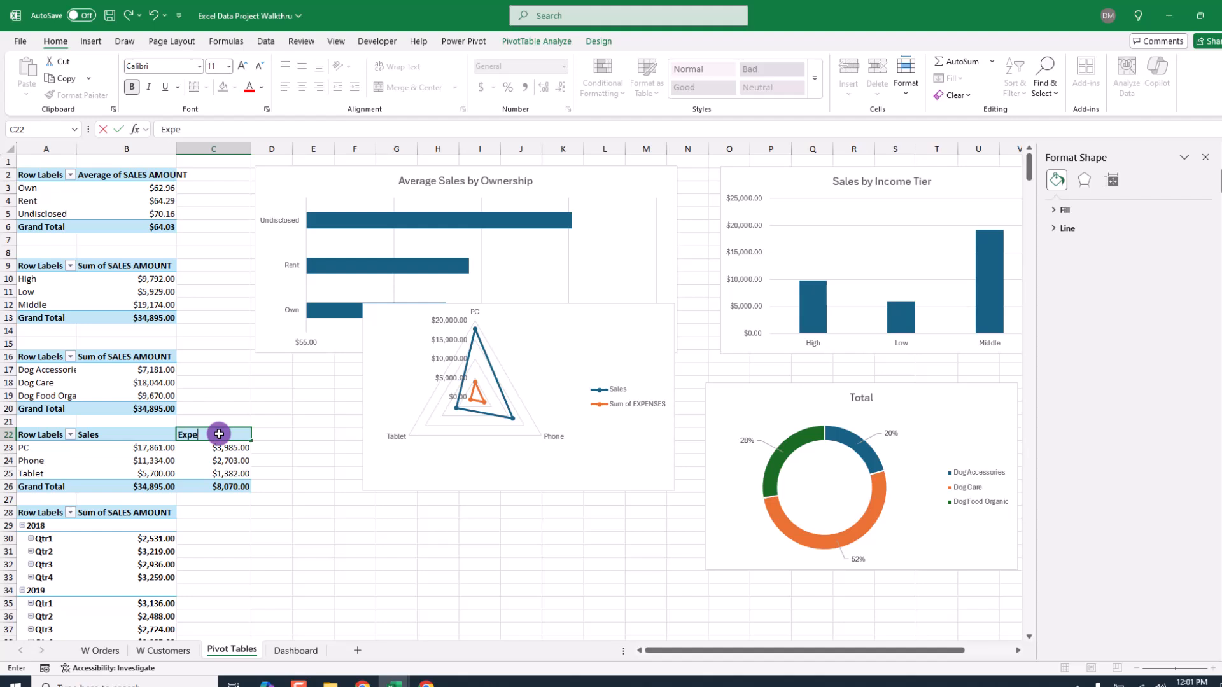
pyautogui.write('penses')
pyautogui.press('Return')
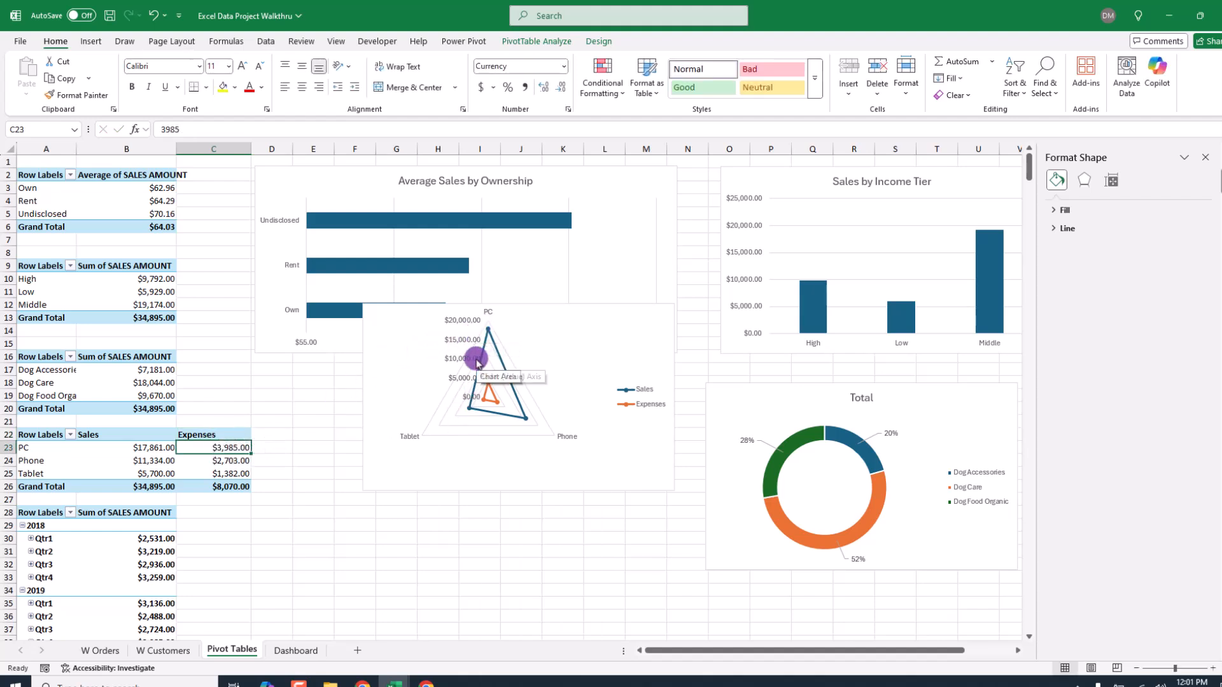
# - Delete the radar chart's value axis labels and move the chart below Average Sales by Ownership, beside the doughnut
pyautogui.click(466, 342)
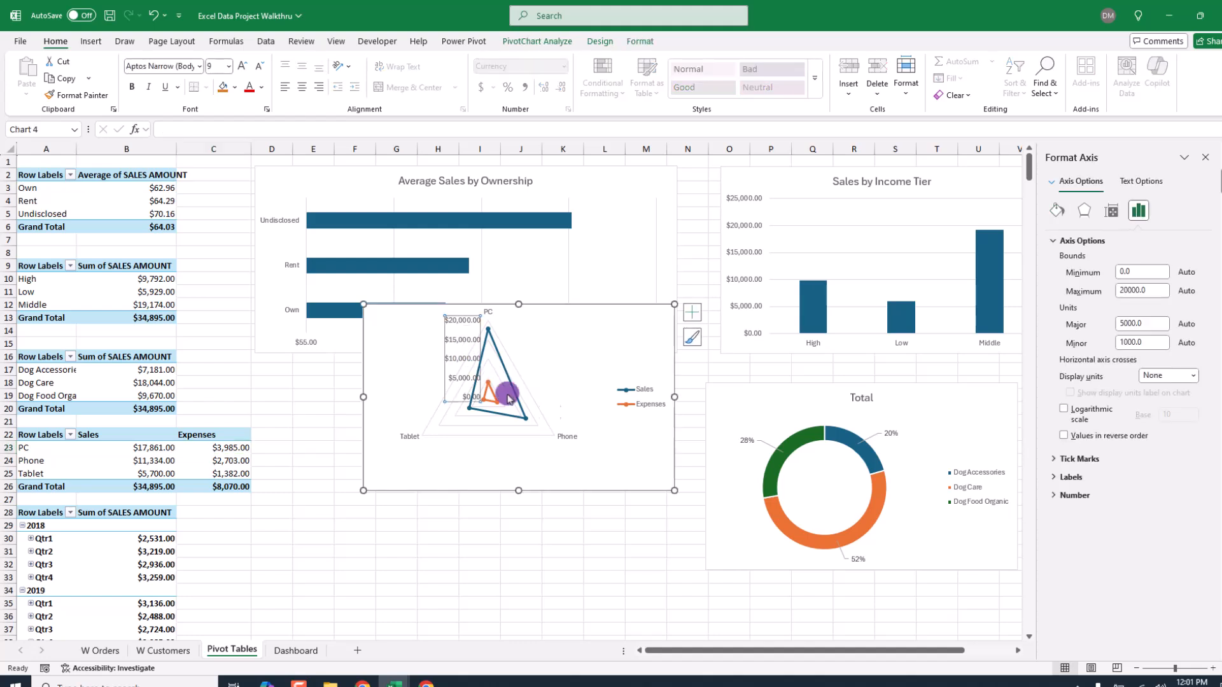
pyautogui.click(654, 383)
pyautogui.moveTo(592, 349); pyautogui.dragTo(611, 420)
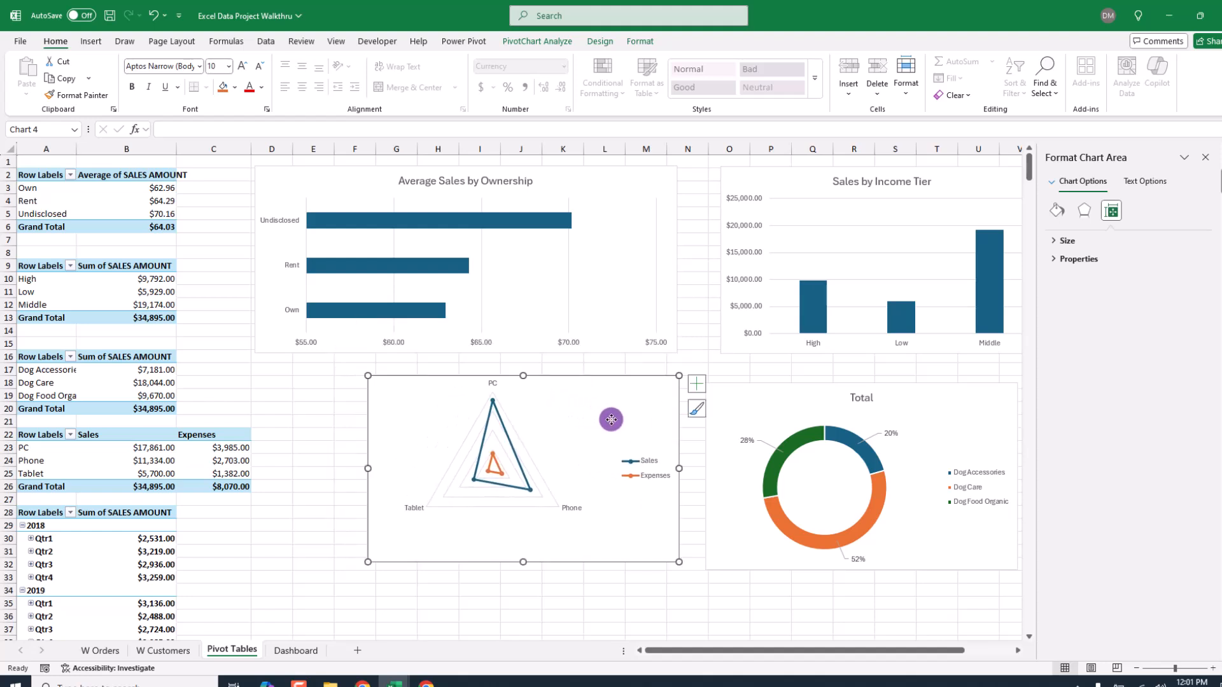
pyautogui.moveTo(611, 418)
pyautogui.mouseDown()
pyautogui.moveTo(581, 417)
pyautogui.moveTo(593, 420)
pyautogui.mouseUp()
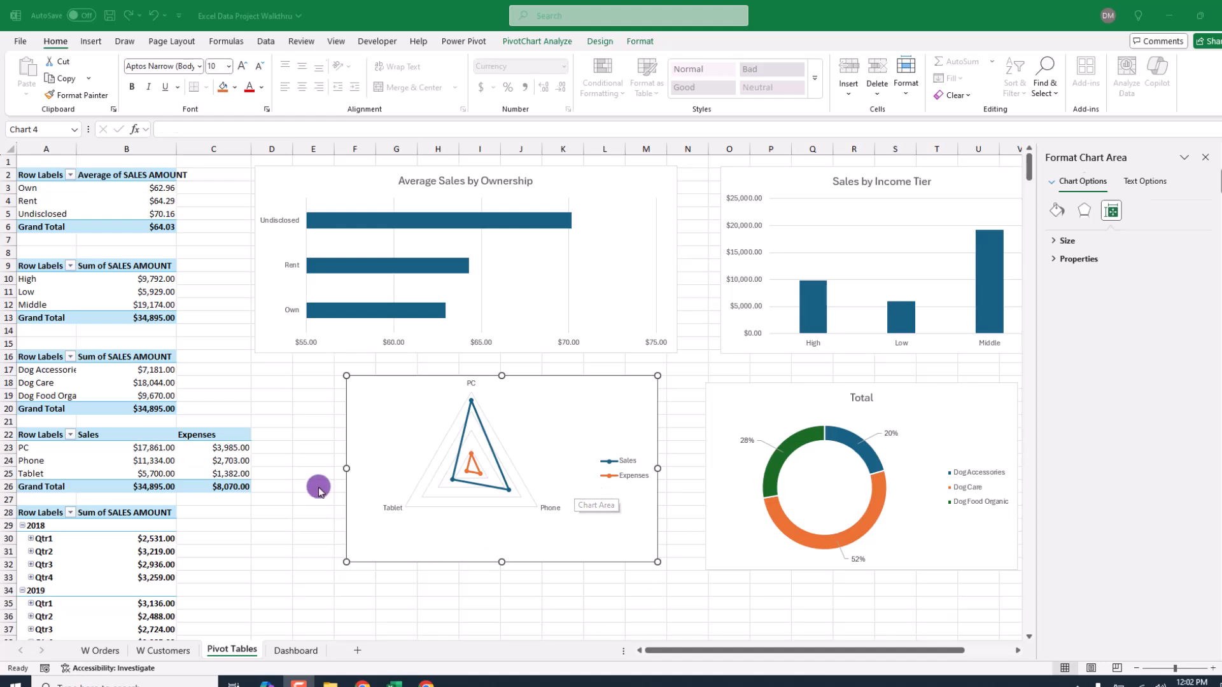
pyautogui.press('Escape')
# - Insert a Line PivotChart based on the yearly and quarterly sales pivot table and place it directly below the radar chart
pyautogui.scroll(-4, 293, 452)
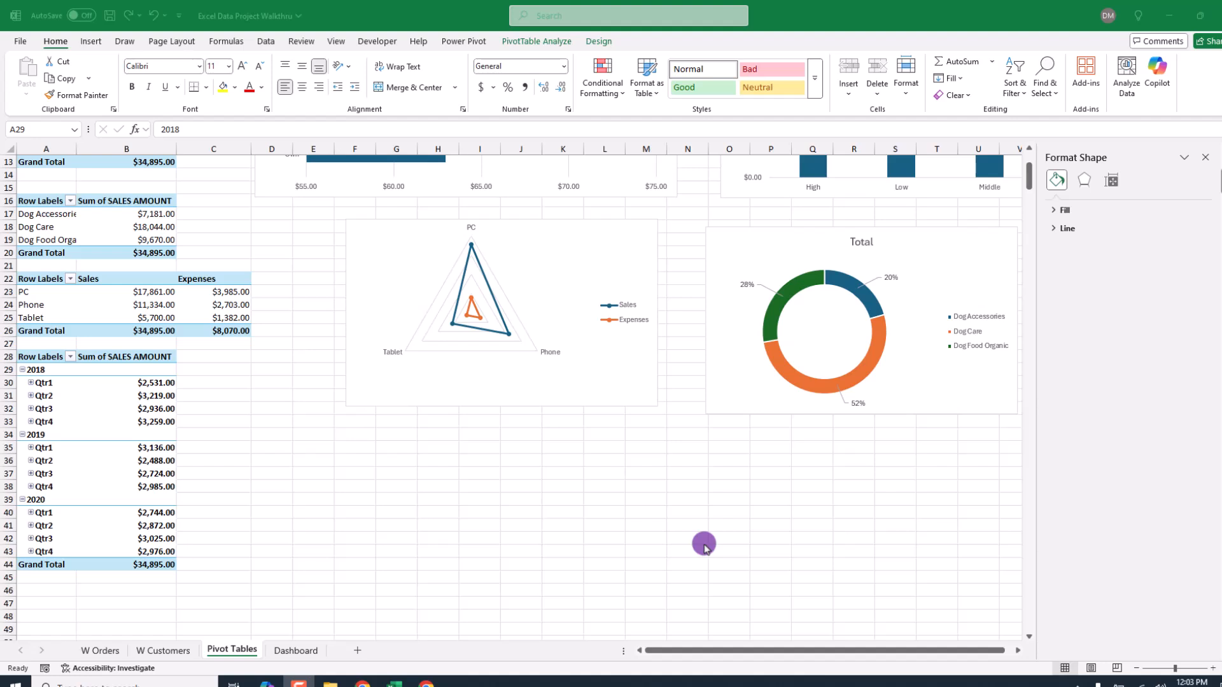
pyautogui.click(84, 394)
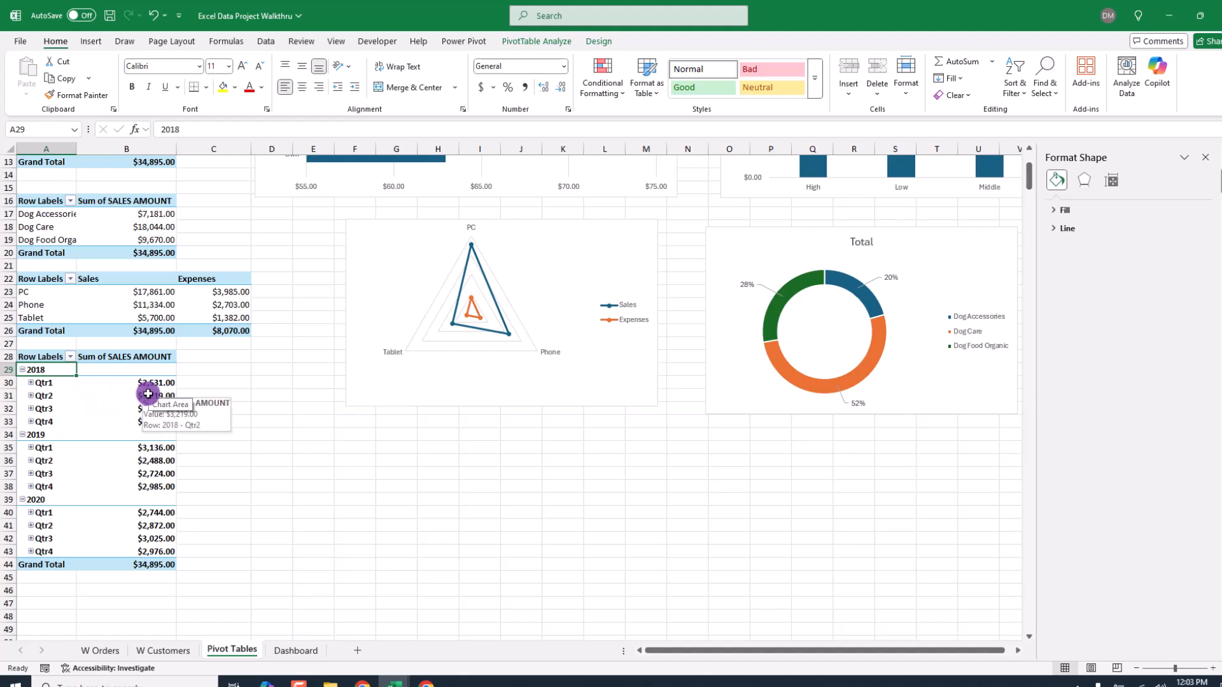
pyautogui.click(93, 42)
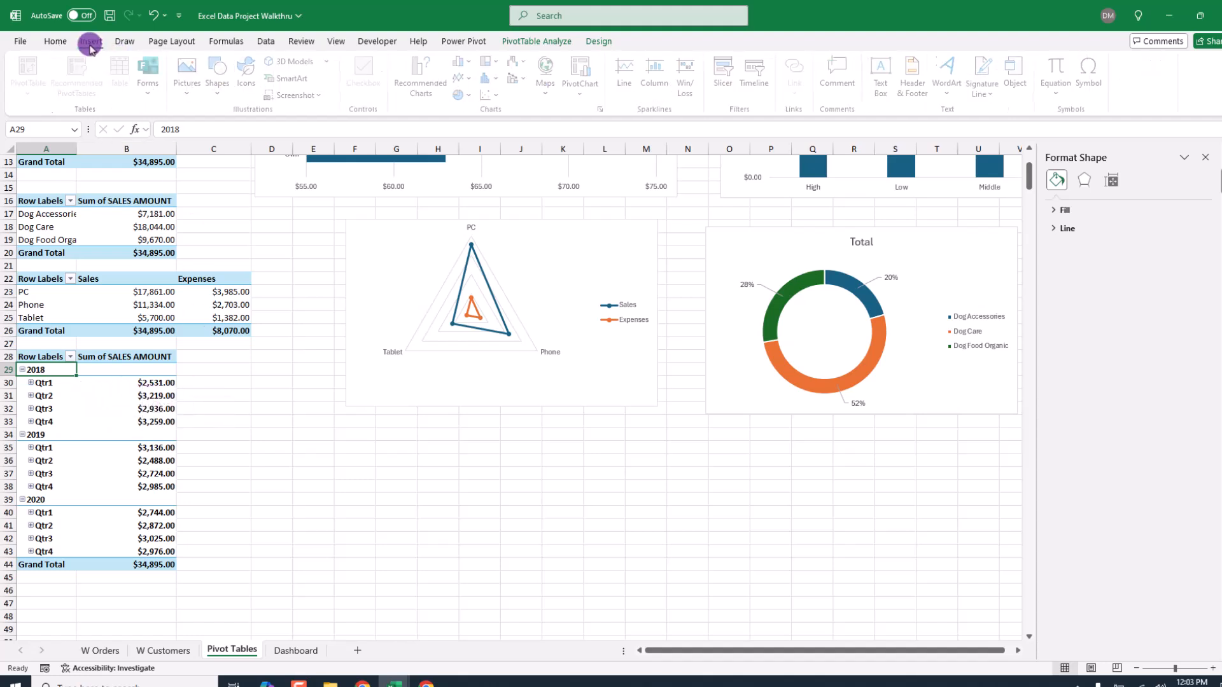
pyautogui.click(583, 95)
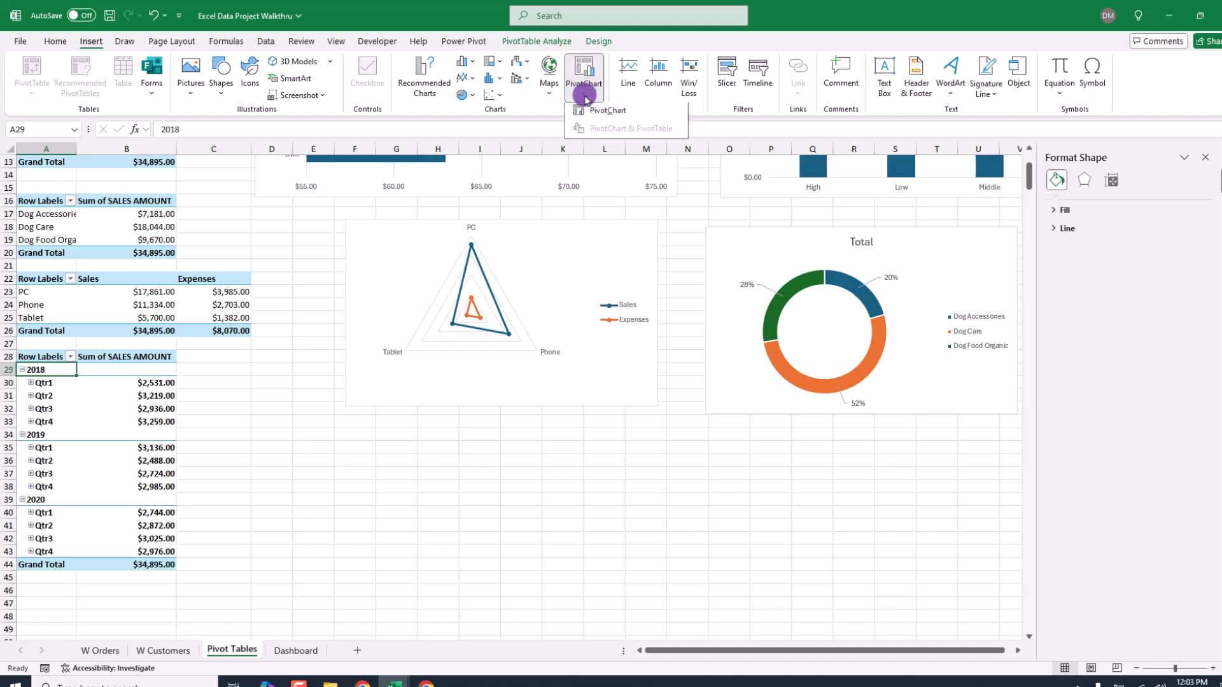
pyautogui.click(601, 114)
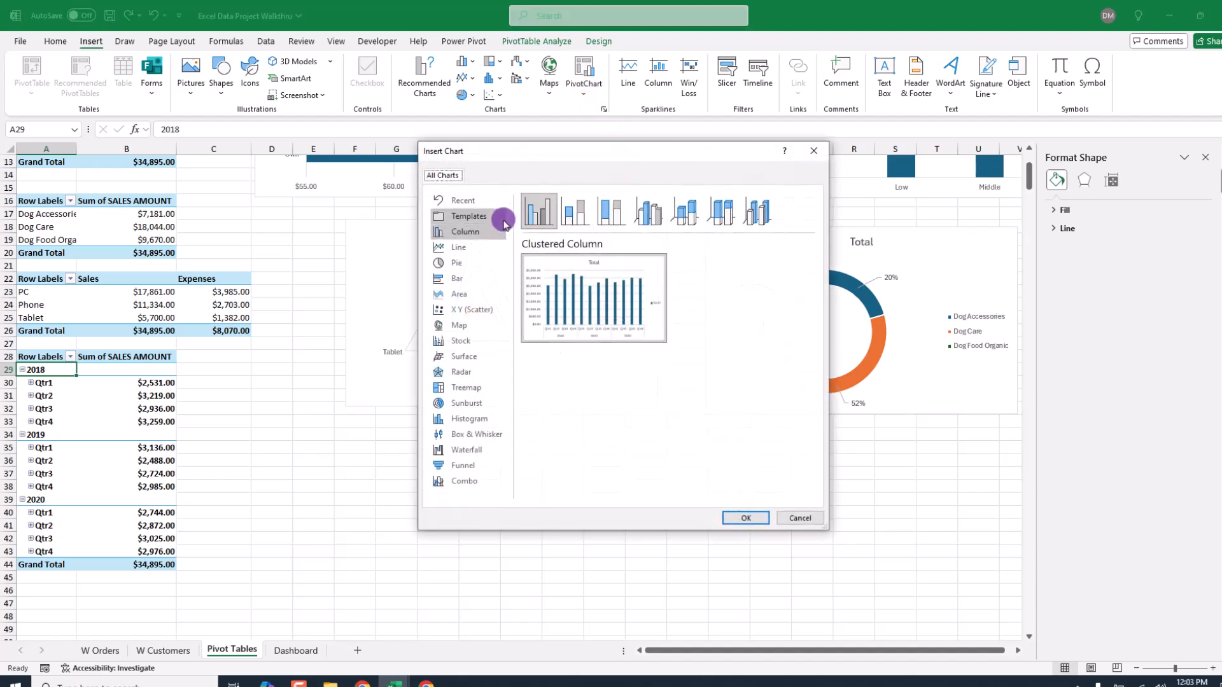
pyautogui.click(466, 253)
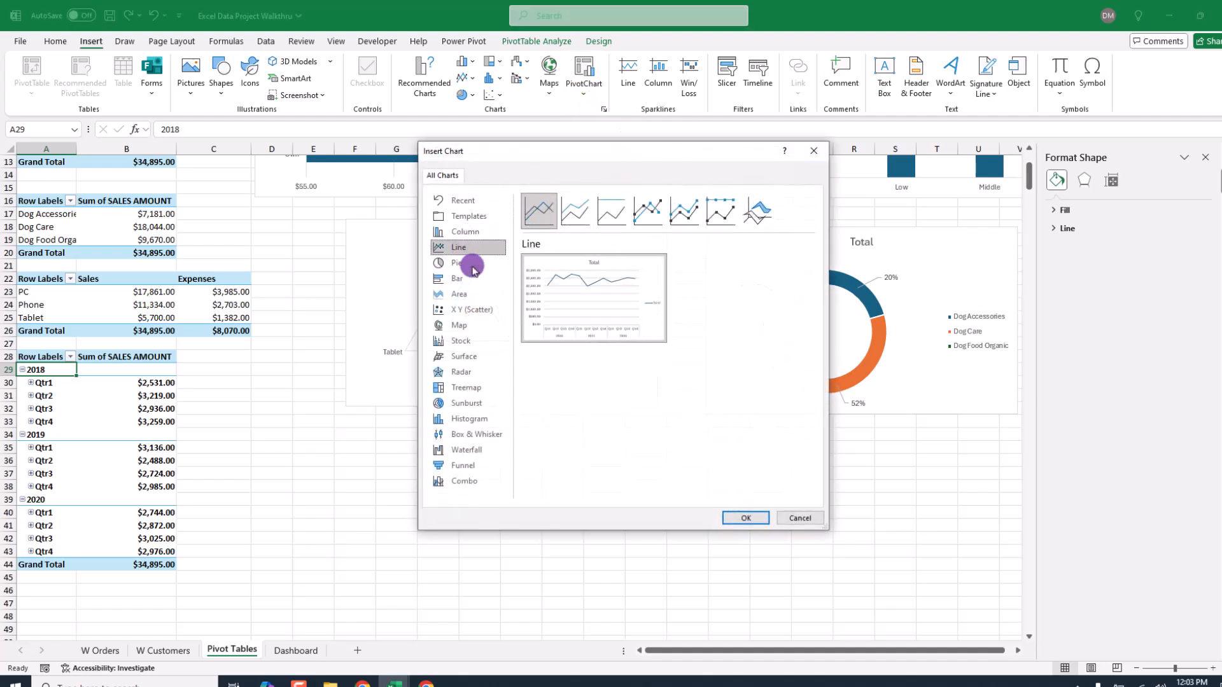
pyautogui.click(745, 518)
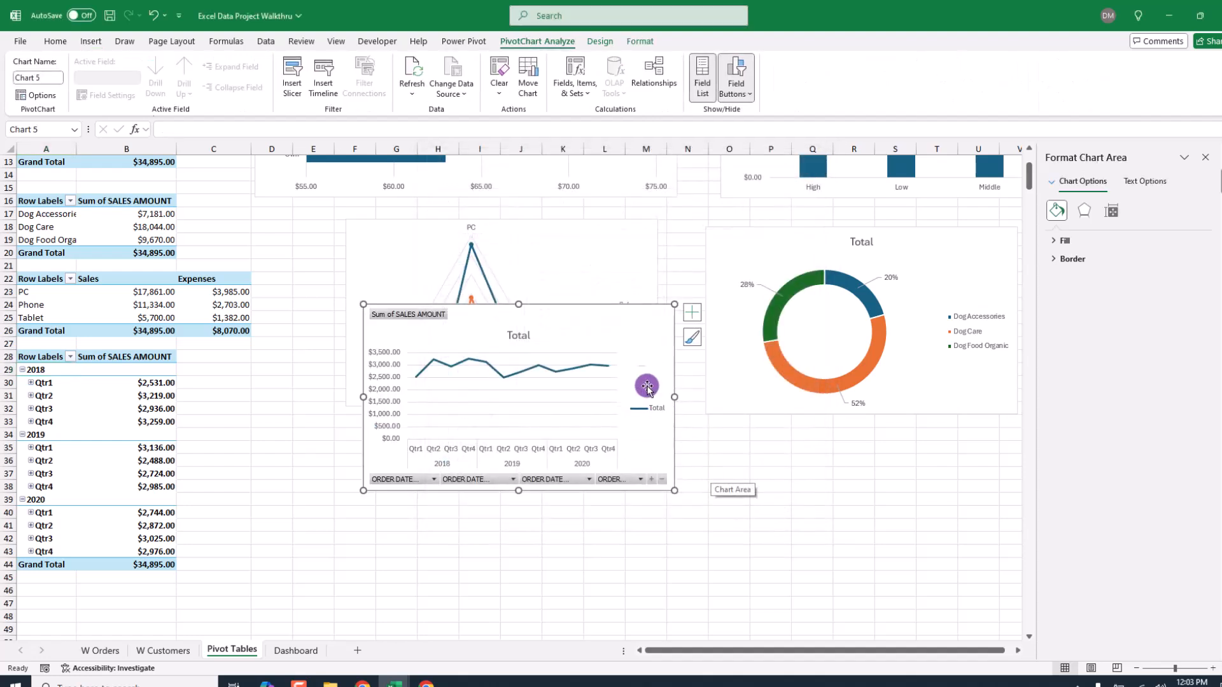
pyautogui.moveTo(631, 332); pyautogui.dragTo(611, 438)
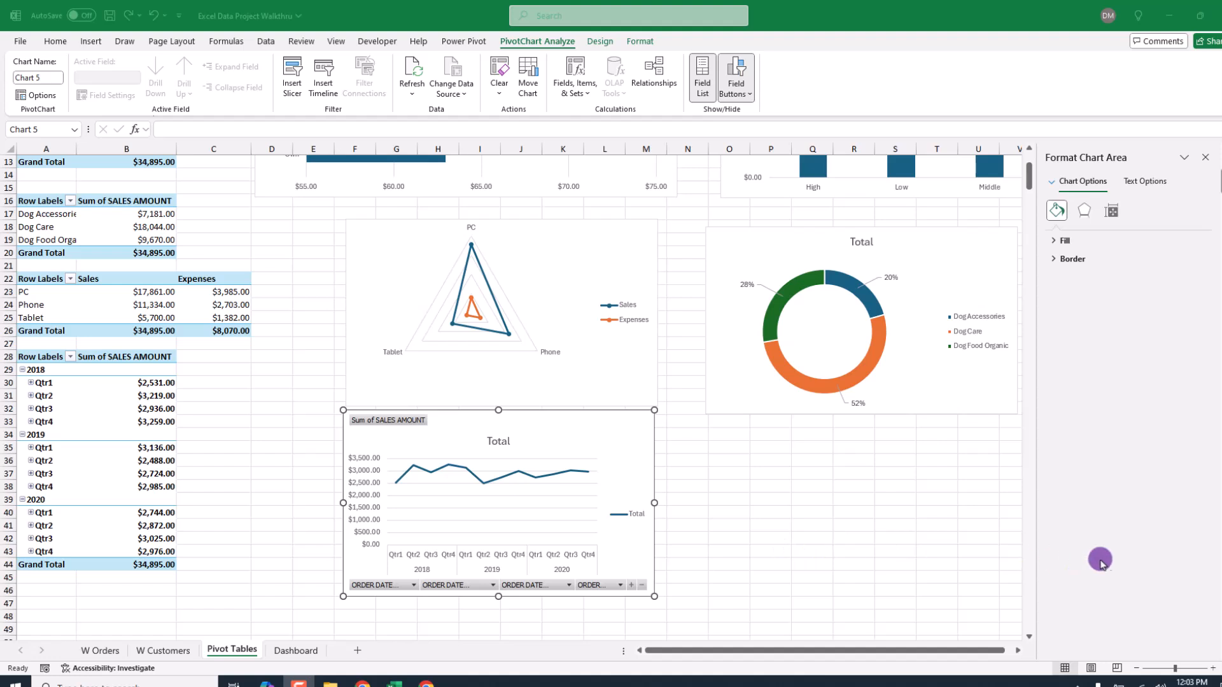
# - Hide all field buttons on the line chart
pyautogui.click(739, 94)
pyautogui.click(736, 95)
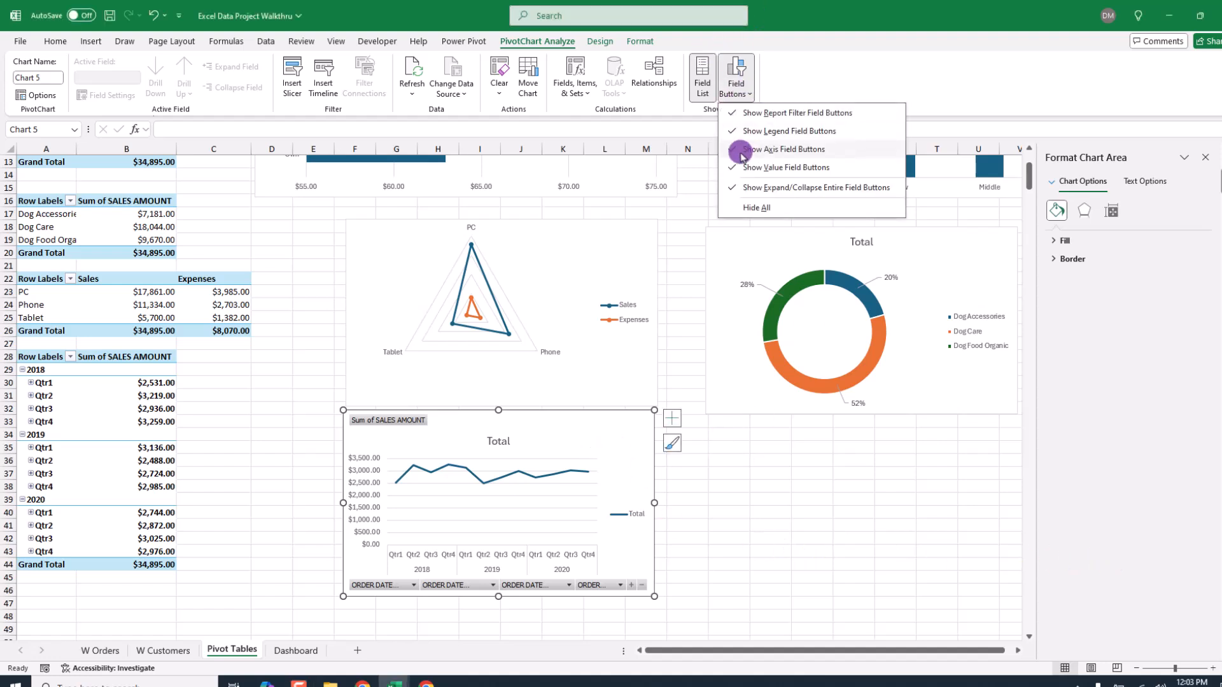
pyautogui.click(741, 209)
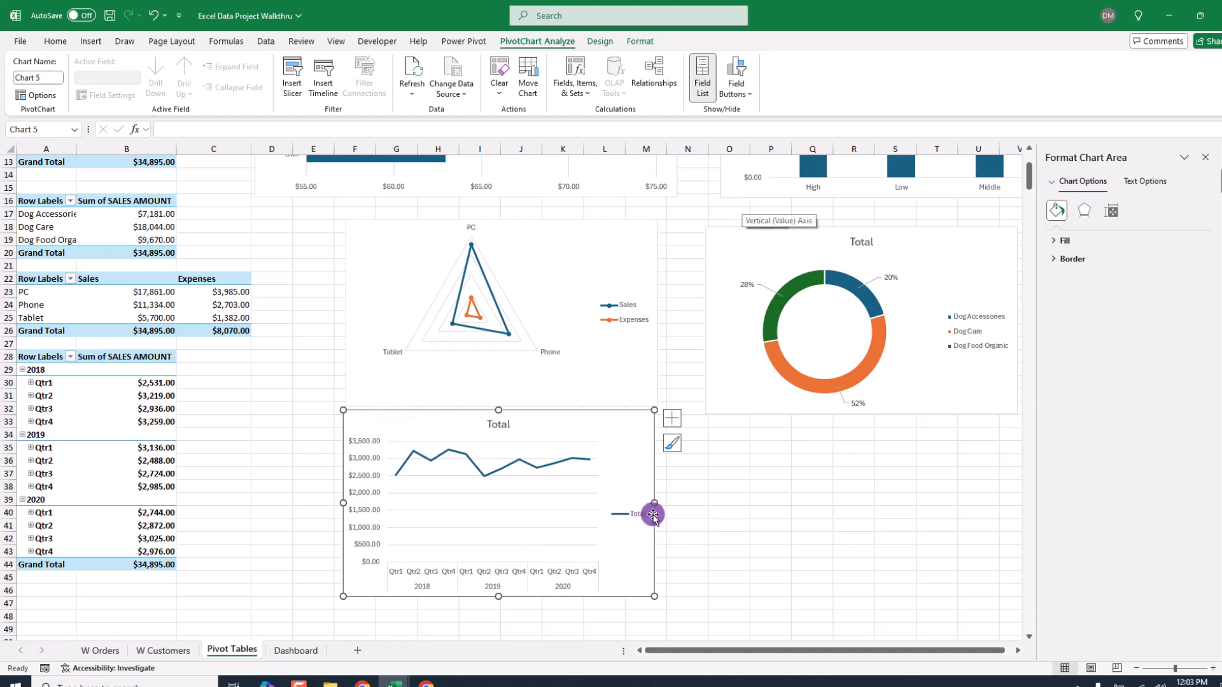
# - Widen the line chart so it extends below the doughnut chart, leave a small gap under the radar chart, and delete its legend
pyautogui.moveTo(654, 508); pyautogui.dragTo(813, 506)
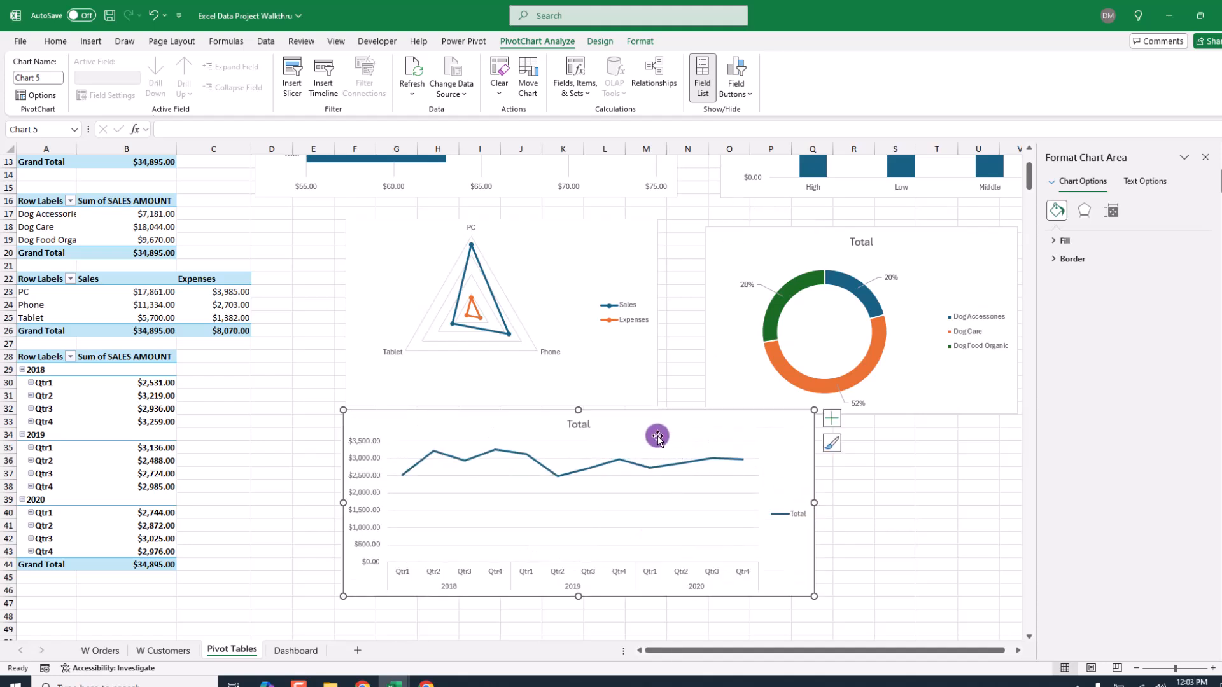
pyautogui.moveTo(653, 439); pyautogui.dragTo(649, 445)
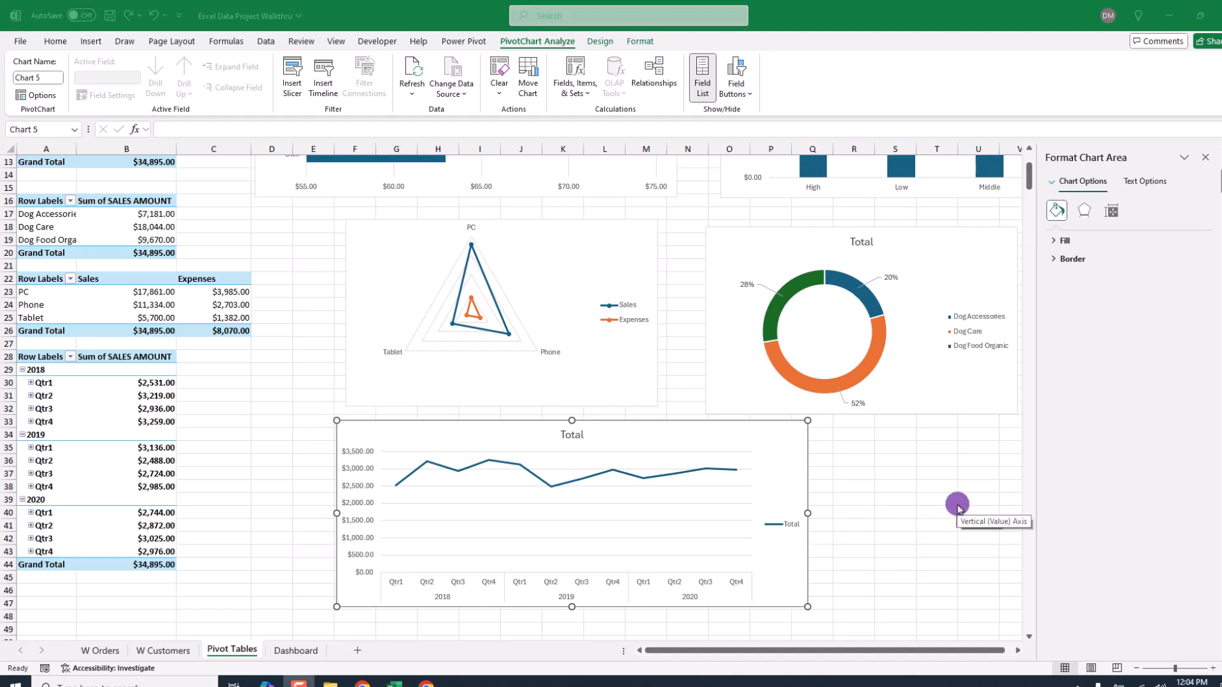
pyautogui.click(788, 529)
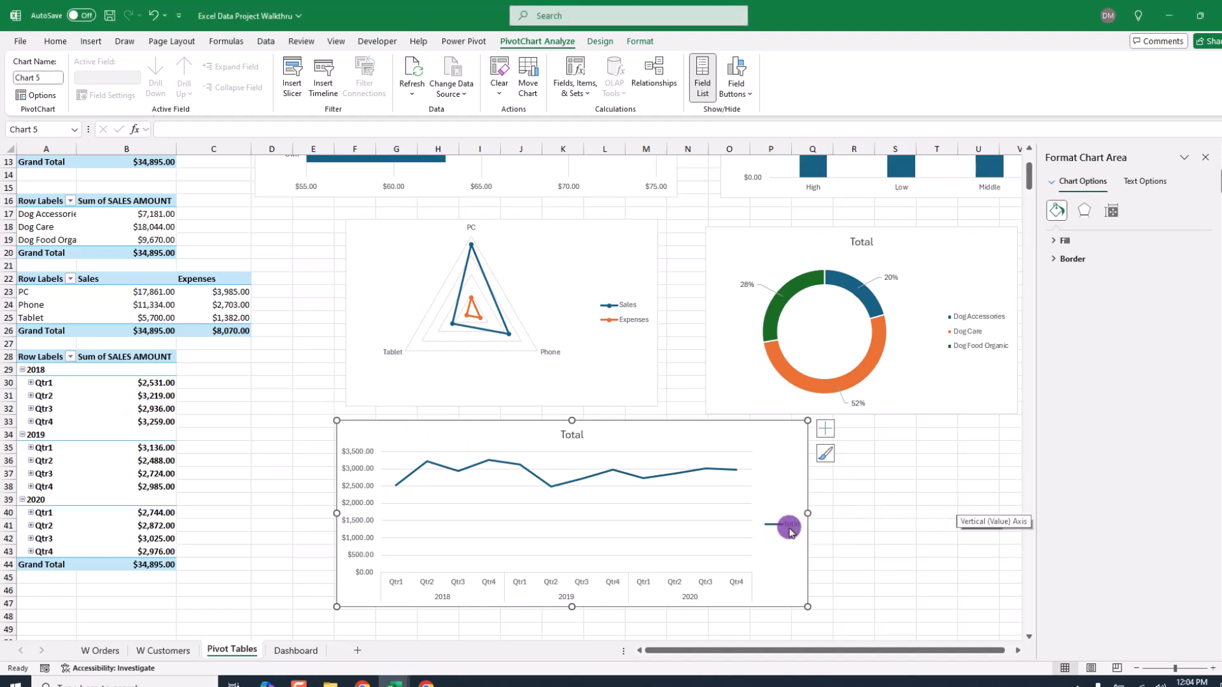
pyautogui.click(789, 528)
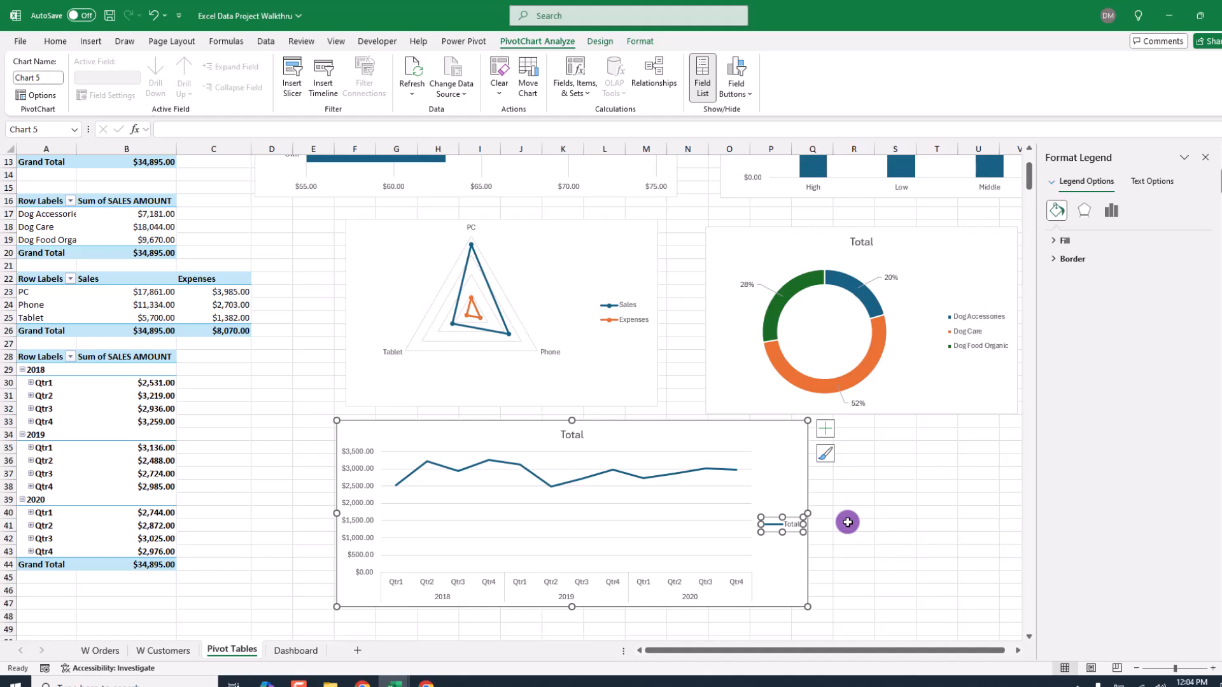
pyautogui.press('Delete')
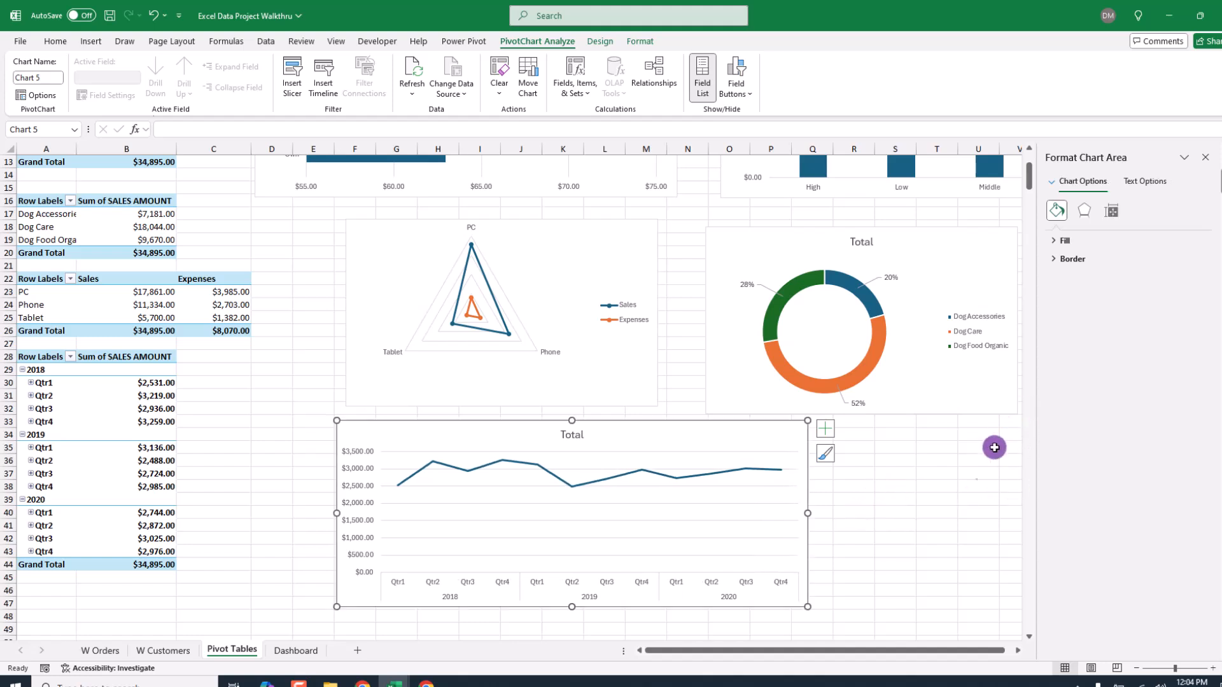
# - Close the chart formatting pane and the PivotChart field list
pyautogui.scroll(3, 915, 508)
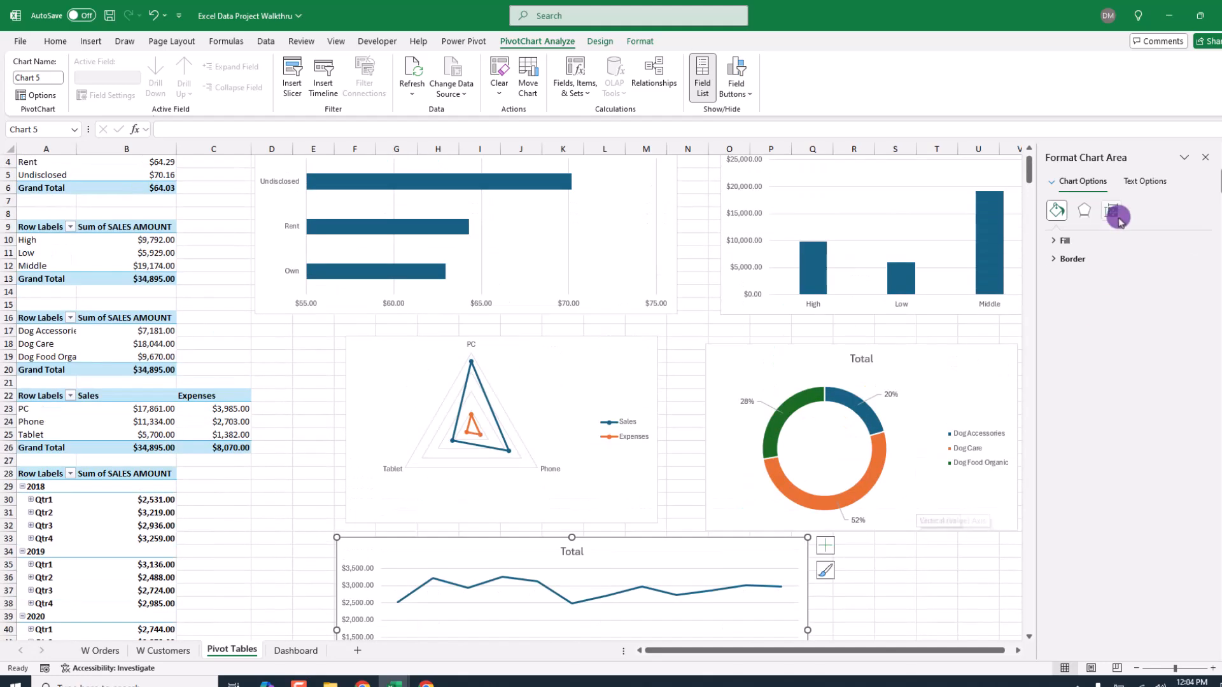
pyautogui.click(1204, 158)
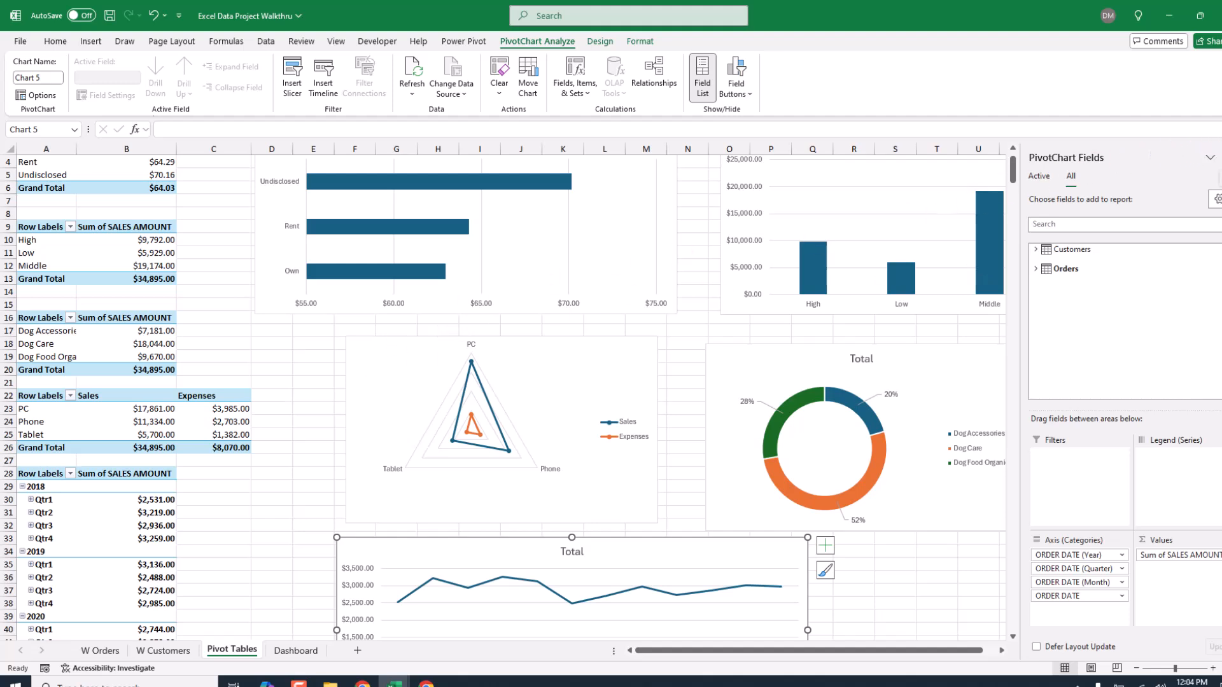
pyautogui.click(1220, 157)
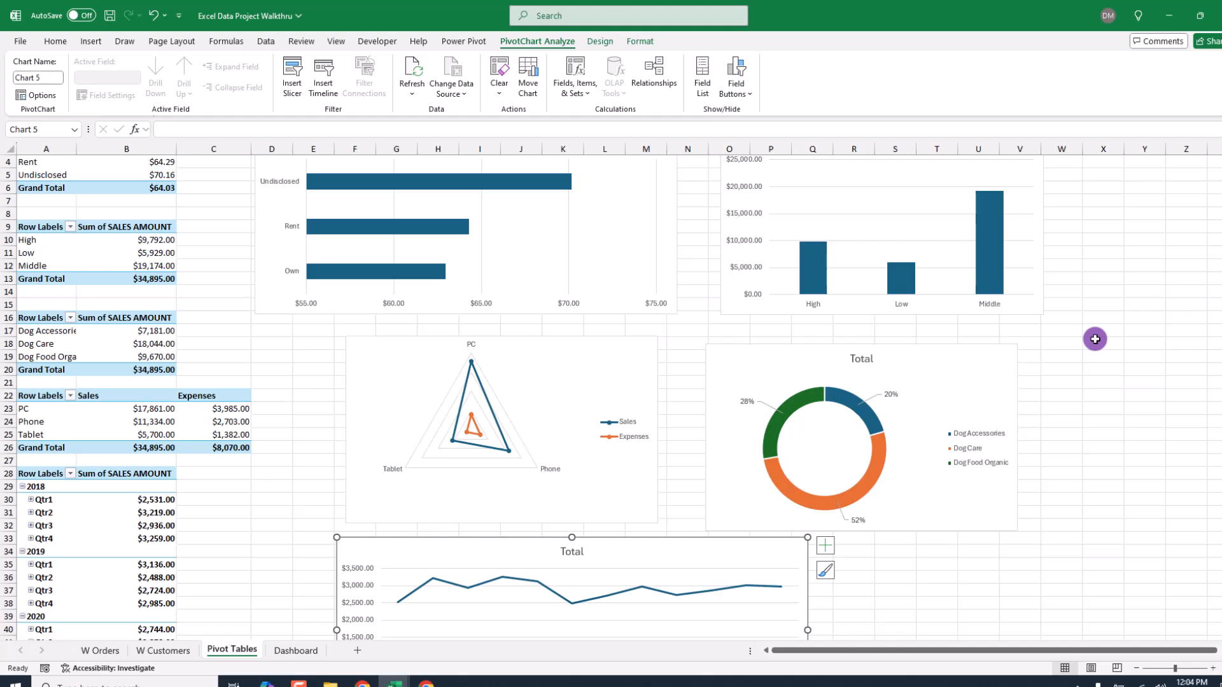
pyautogui.scroll(1, 1095, 340)
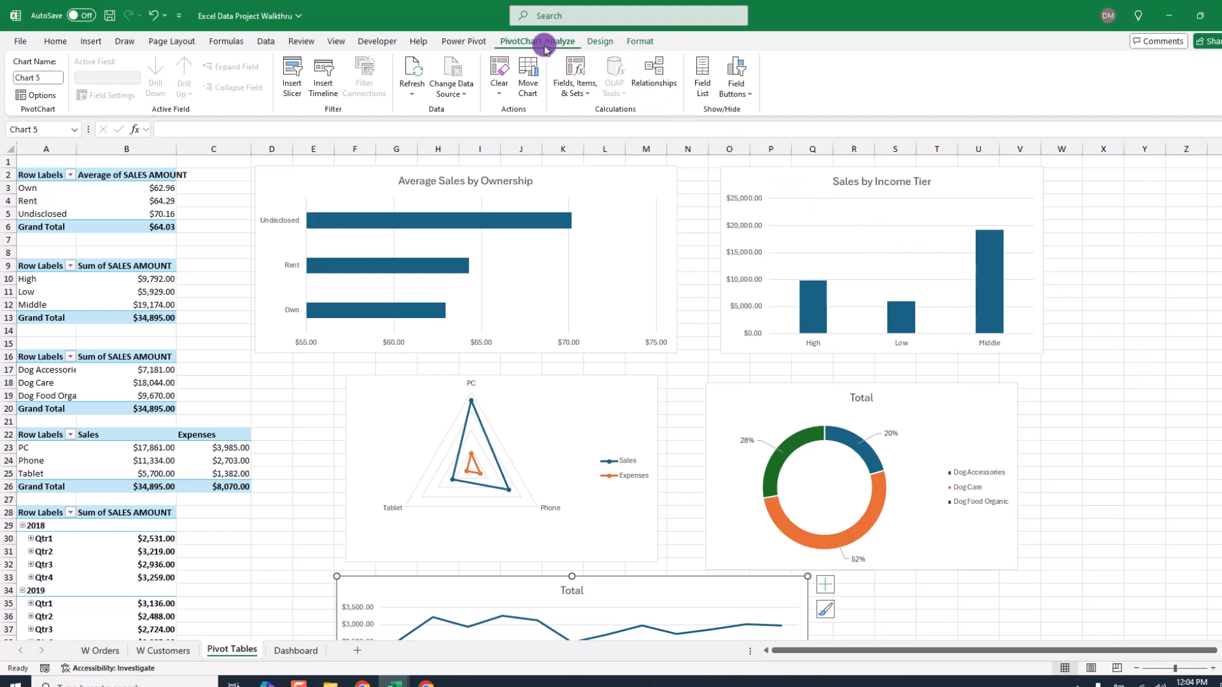
# - Show the line chart's PivotChart field list and hide it again
pyautogui.click(704, 83)
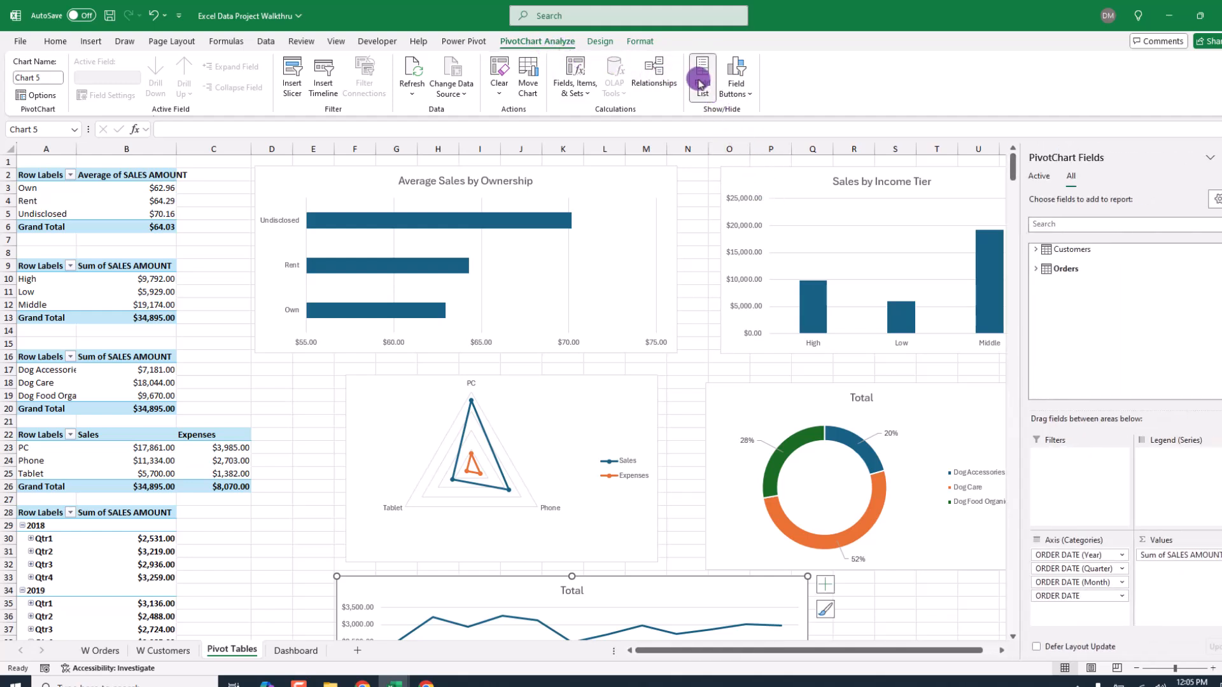
pyautogui.click(702, 82)
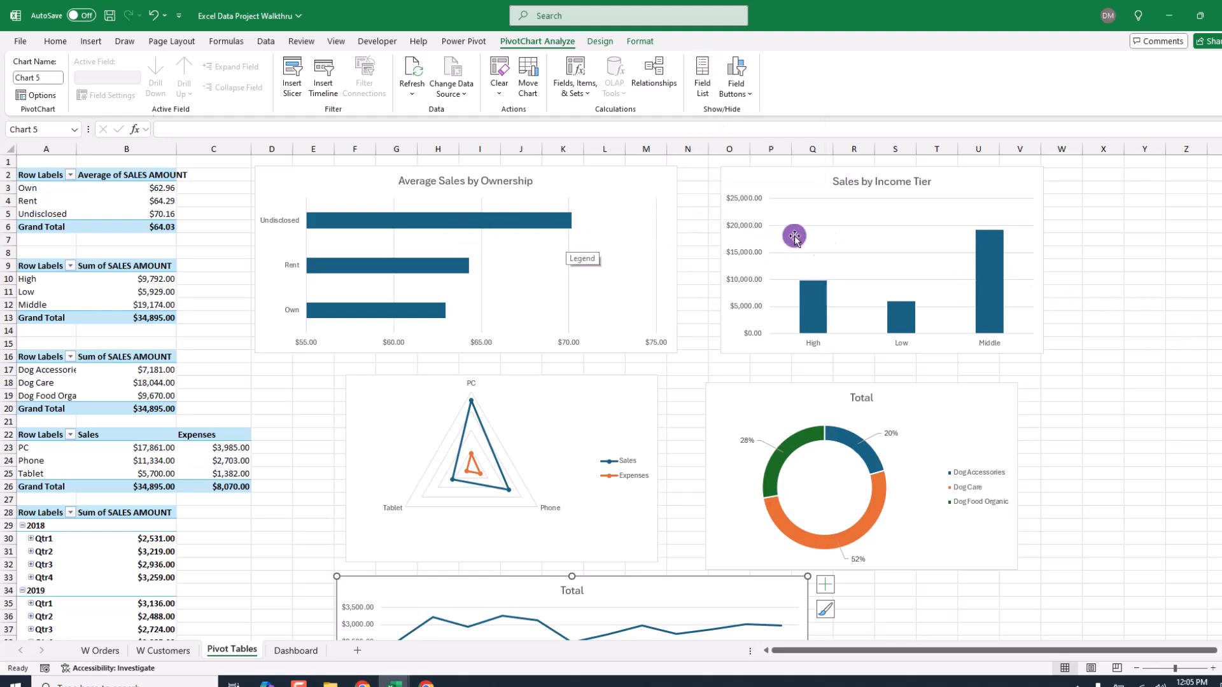
pyautogui.scroll(-1, 1114, 446)
pyautogui.scroll(-2, 1116, 446)
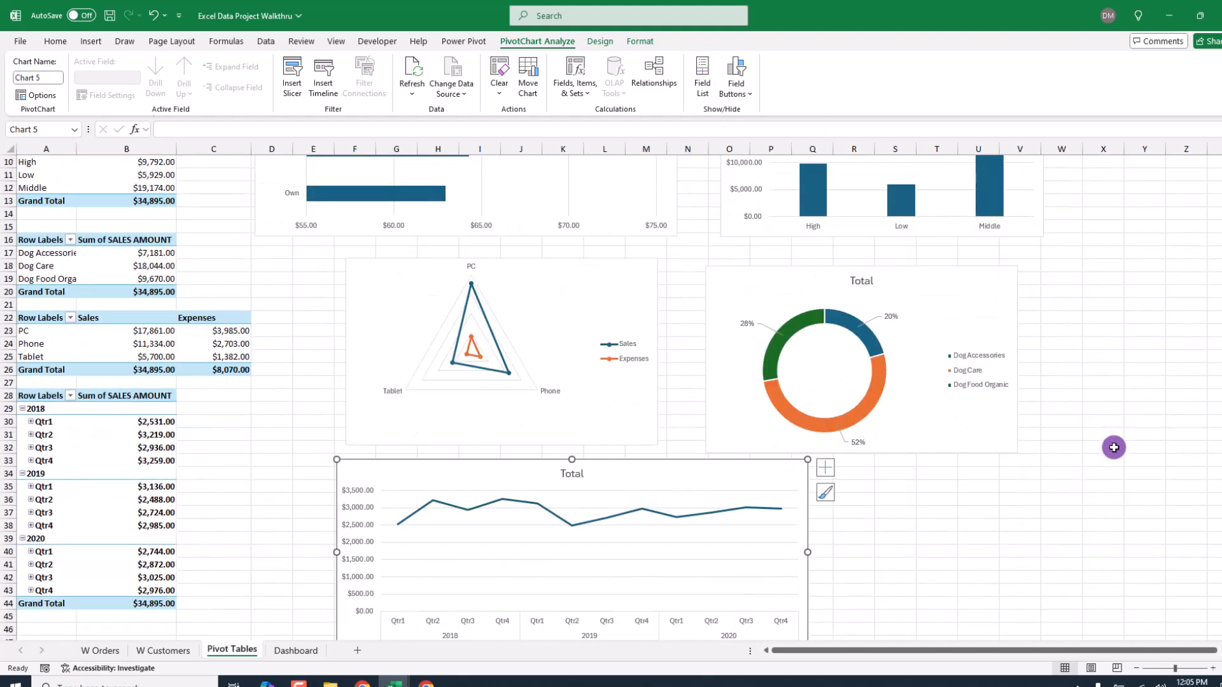
pyautogui.scroll(3, 1115, 447)
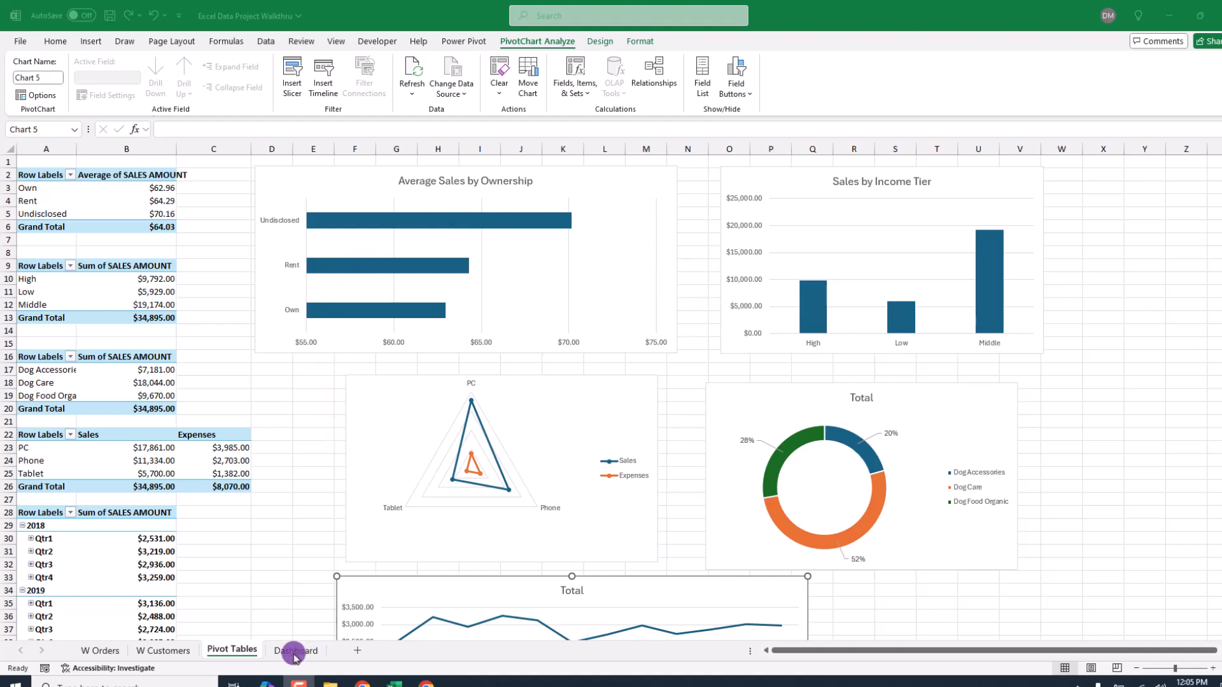
# - Recolor the Average Sales by Ownership bar chart with the purple monochromatic palette
pyautogui.click(630, 178)
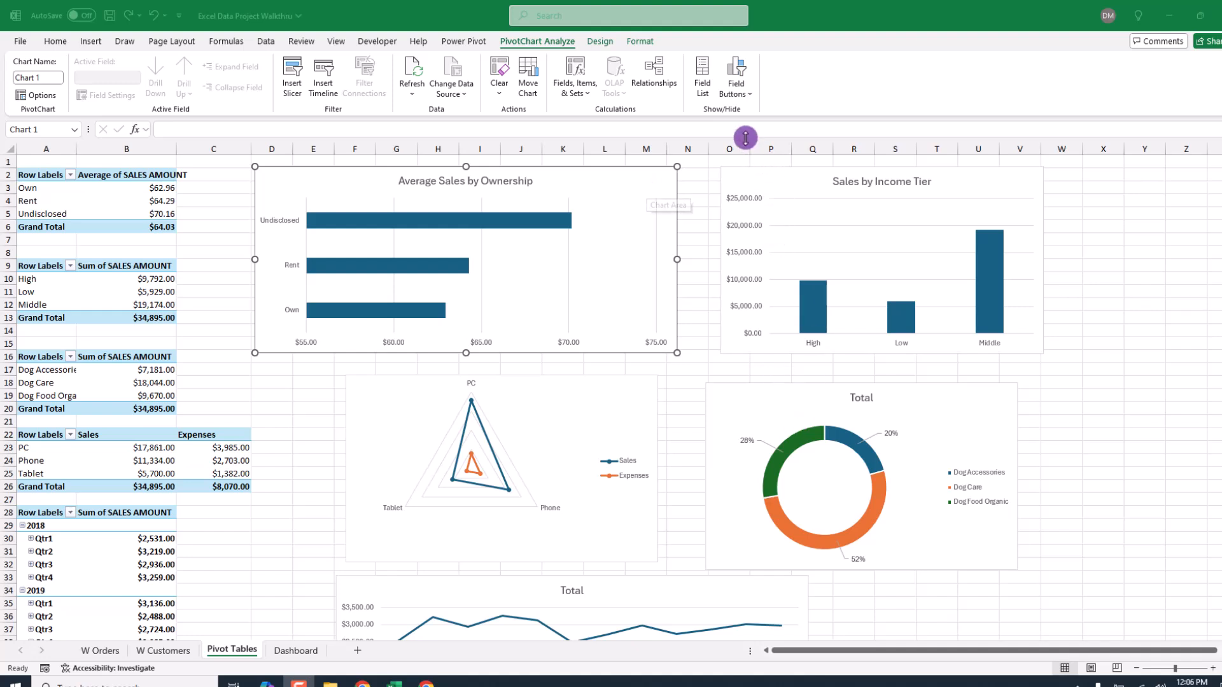
pyautogui.click(602, 43)
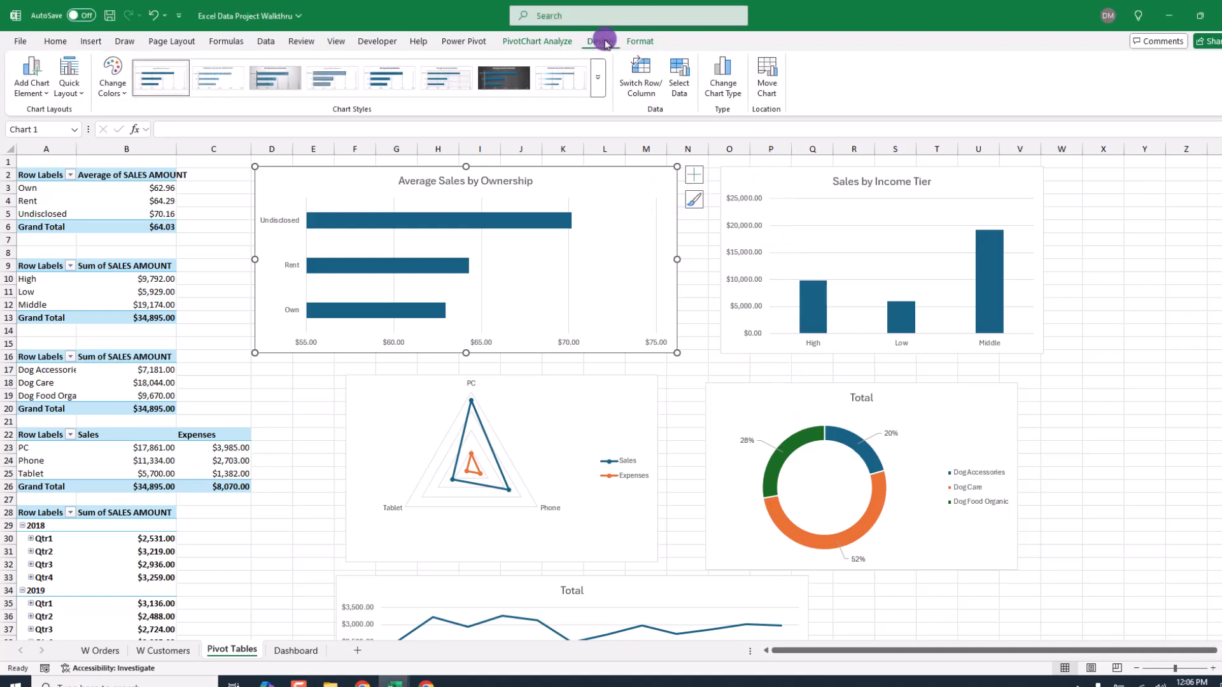
pyautogui.click(123, 95)
pyautogui.click(132, 319)
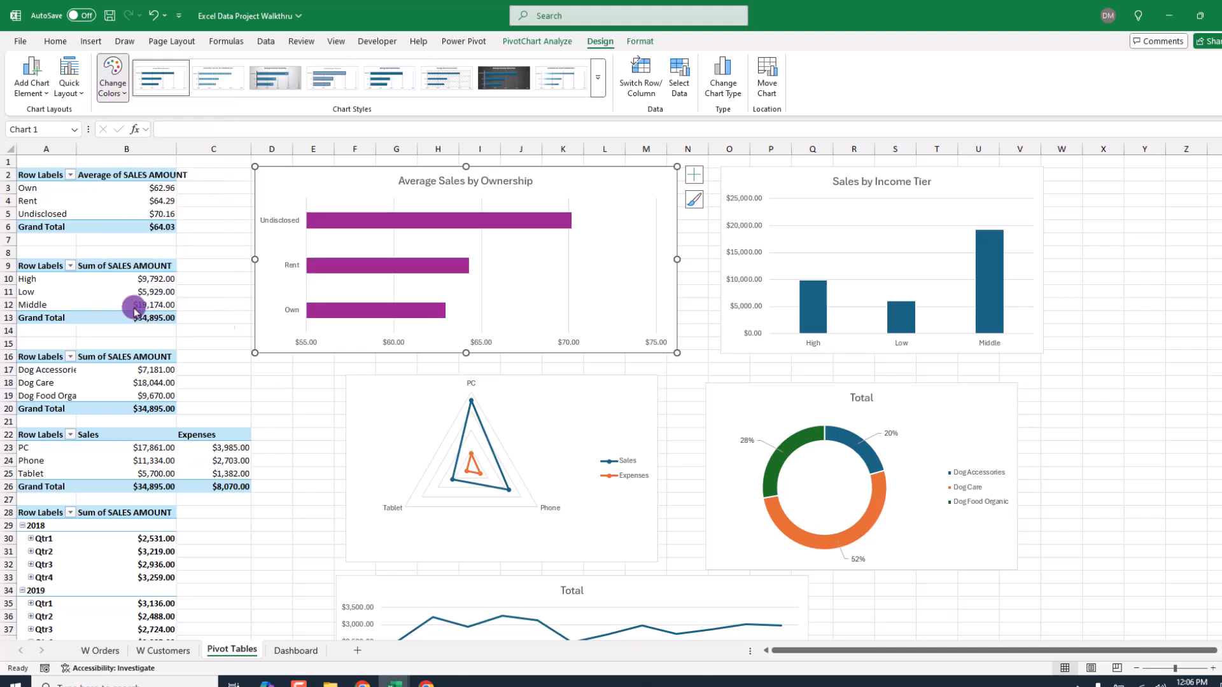
# - Apply the same purple monochromatic palette to the Sales by Income Tier column chart
pyautogui.click(848, 180)
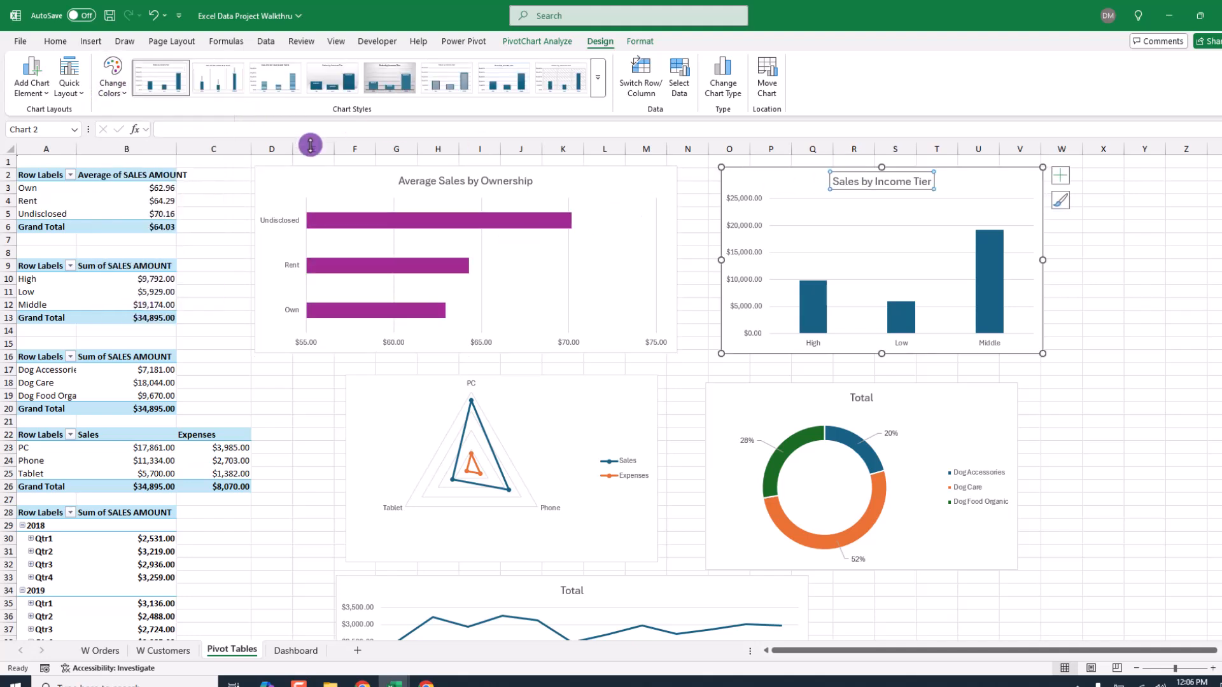
pyautogui.click(122, 94)
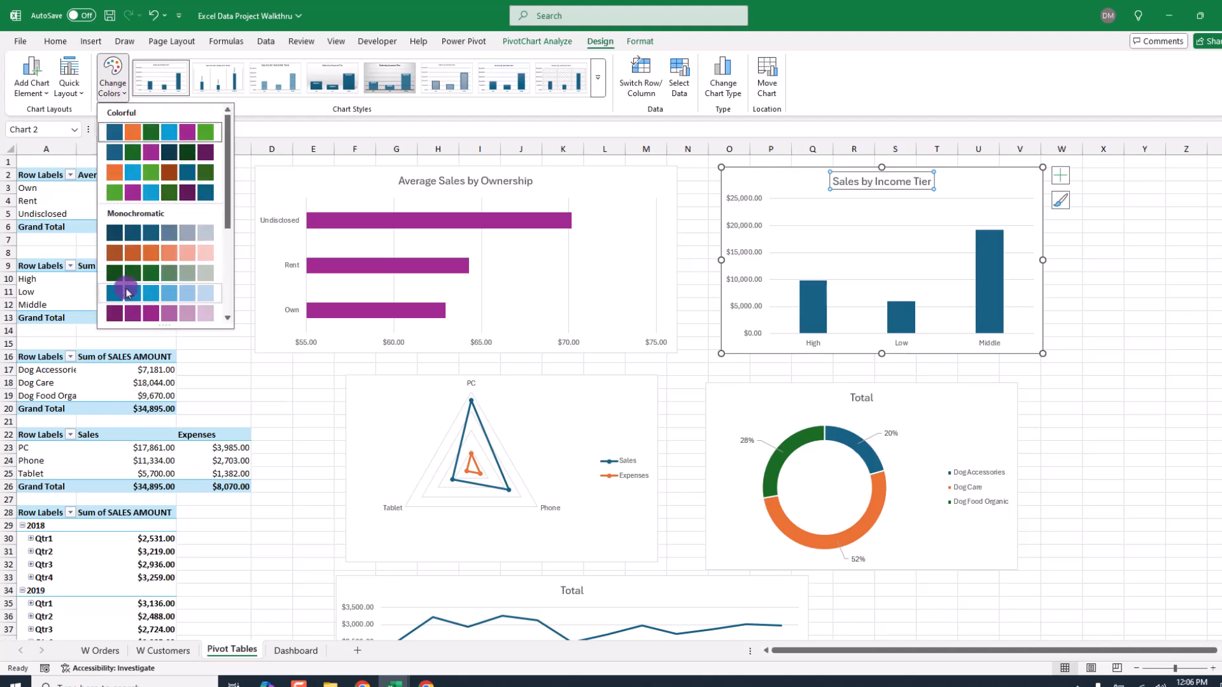
pyautogui.click(126, 317)
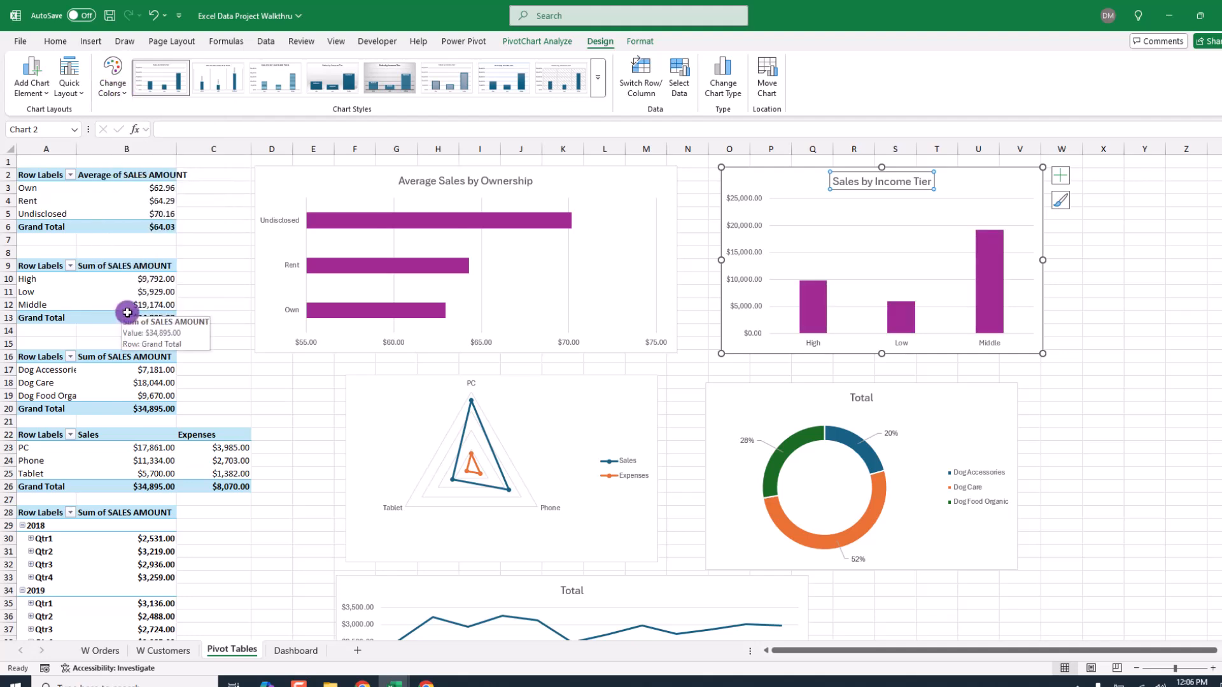
# - Change the radar chart's colors to the purple monochromatic palette
pyautogui.click(611, 410)
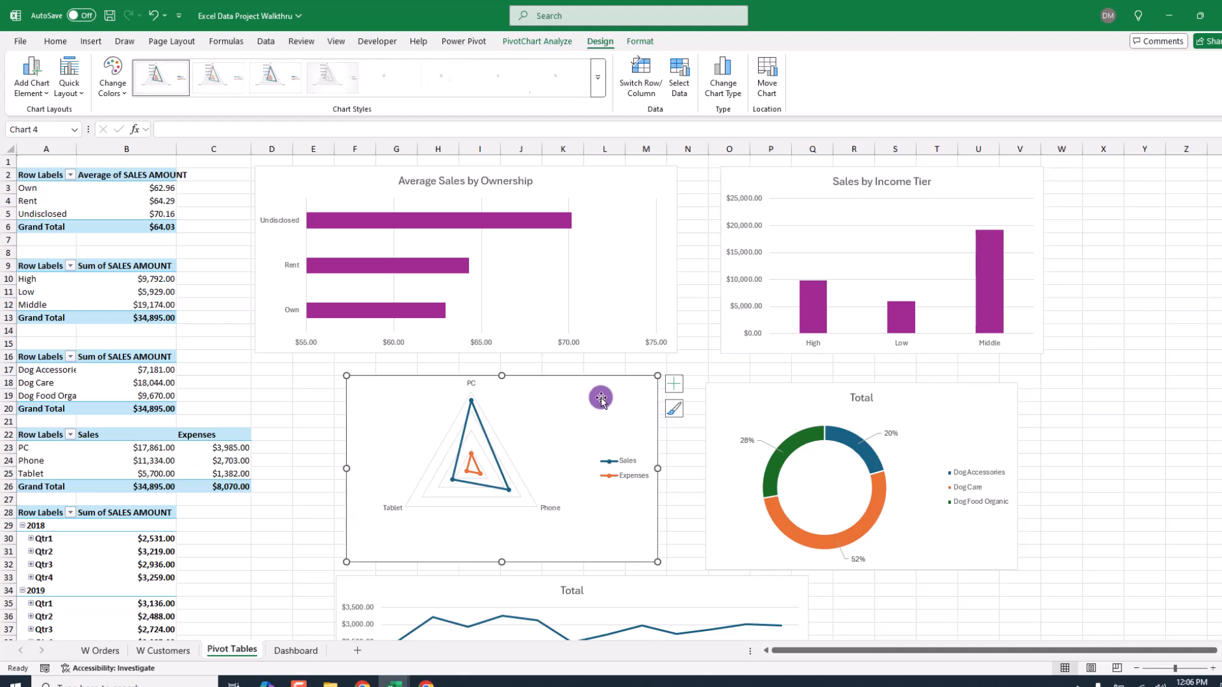
pyautogui.click(113, 80)
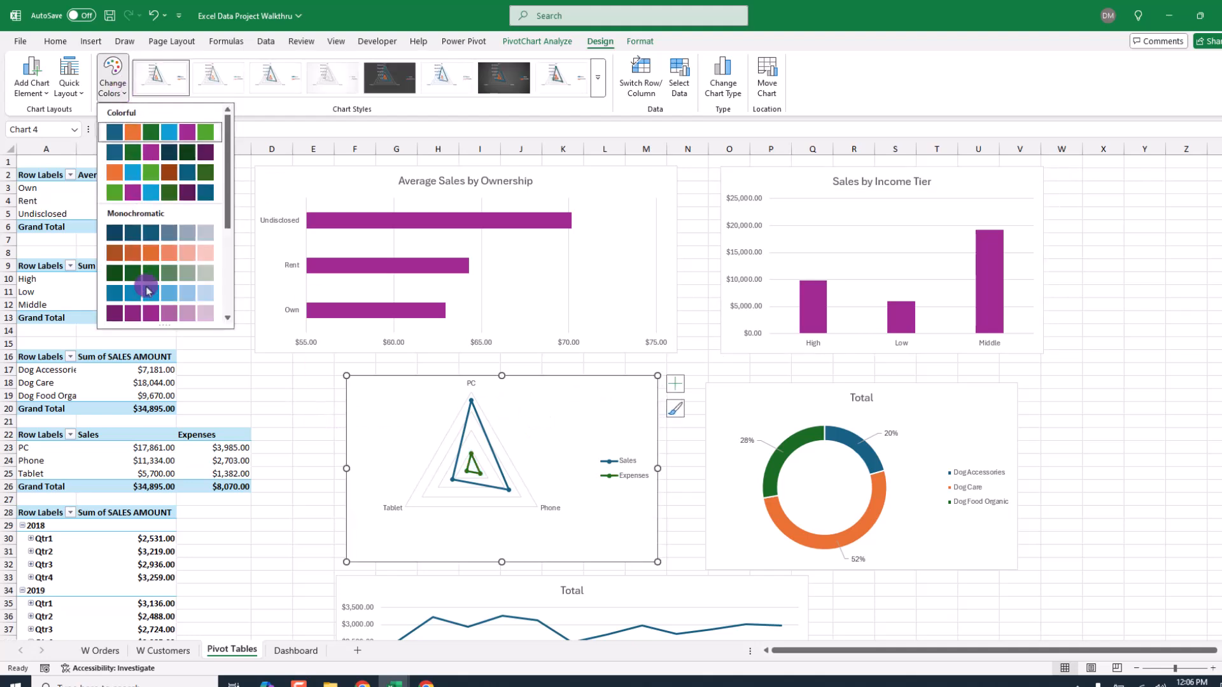
pyautogui.click(146, 310)
# - Change the doughnut chart's colors to the purple monochromatic palette
pyautogui.click(824, 403)
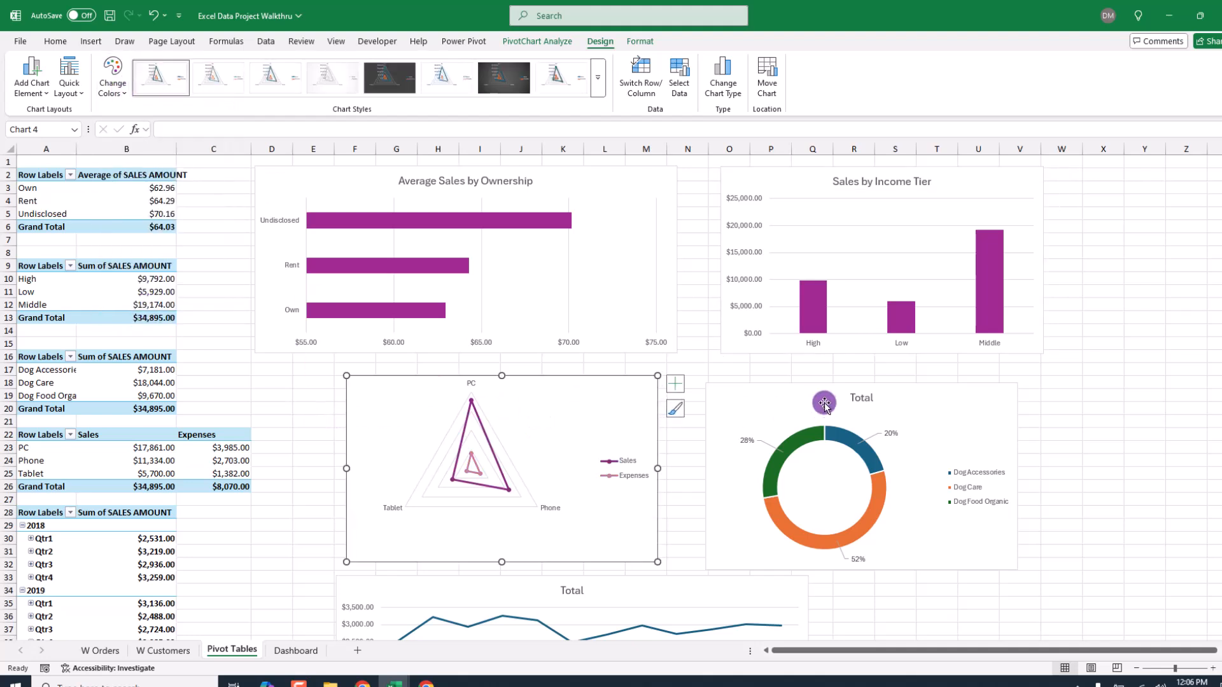
pyautogui.click(771, 399)
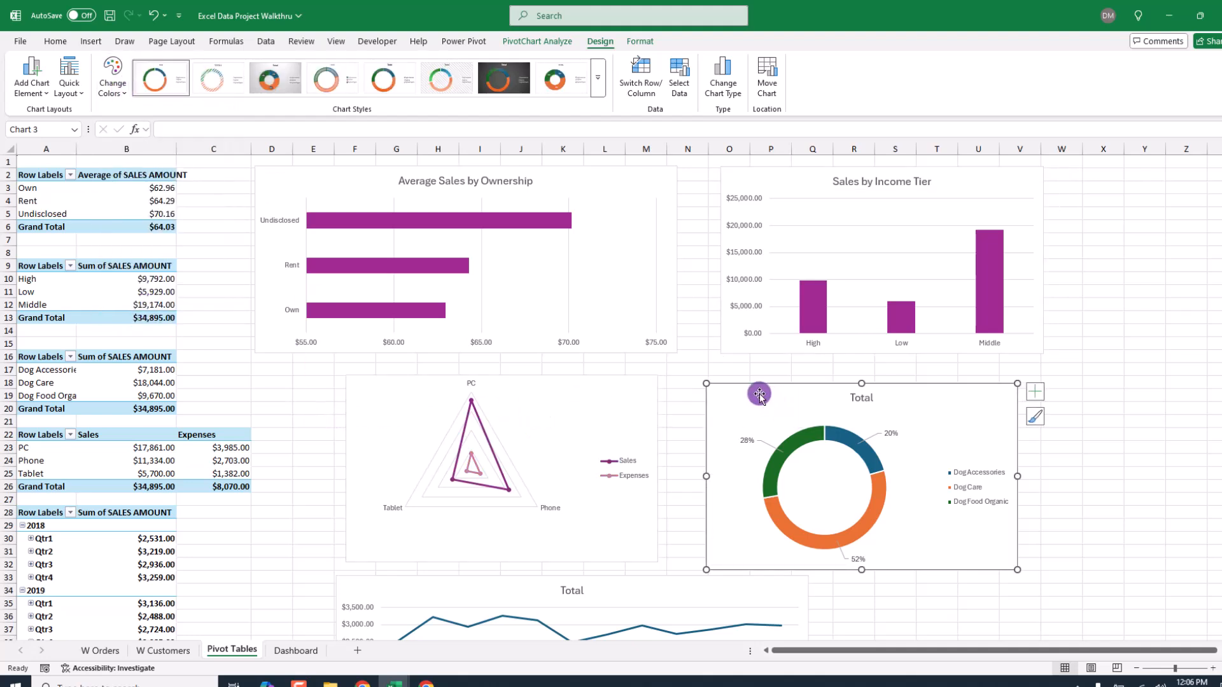
pyautogui.click(121, 95)
pyautogui.click(132, 313)
# - Delete the "Total" title from the doughnut chart
pyautogui.click(849, 395)
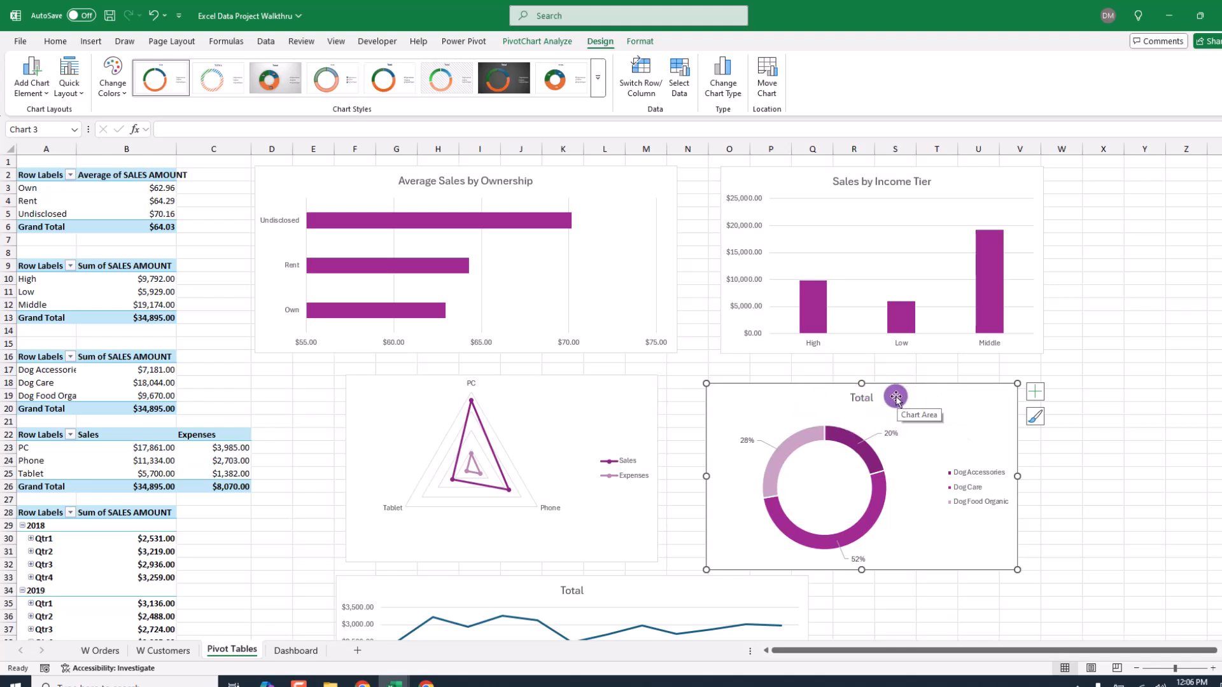
pyautogui.click(862, 397)
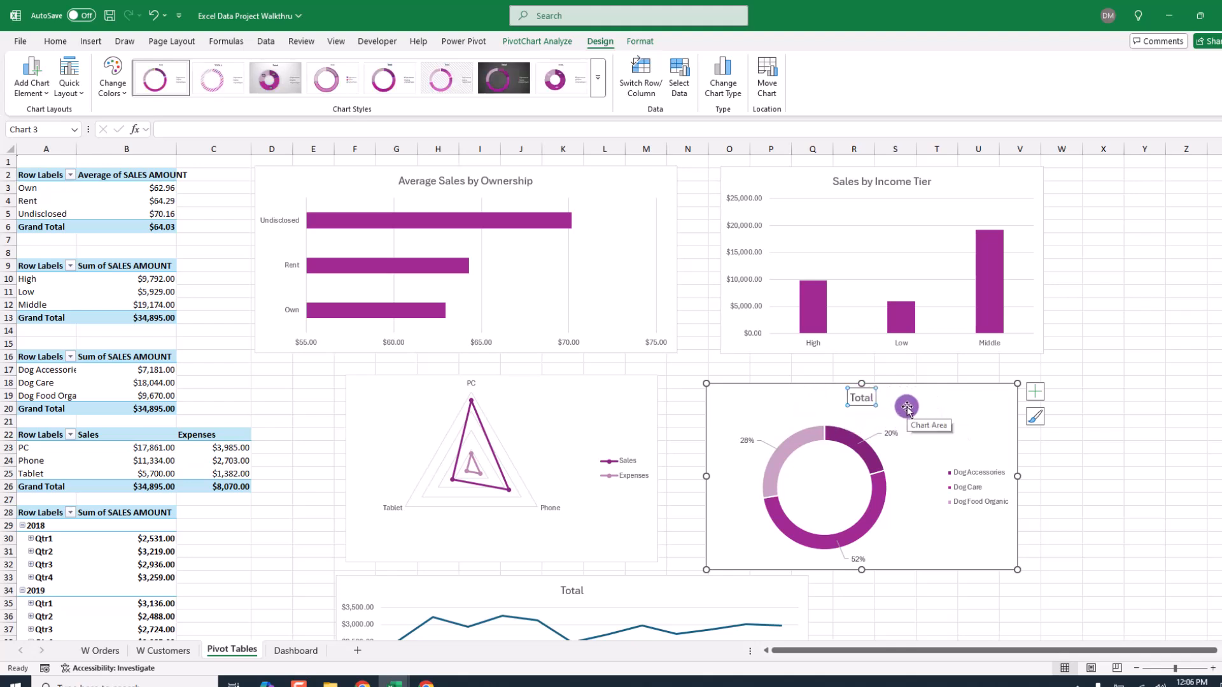
pyautogui.press('Delete')
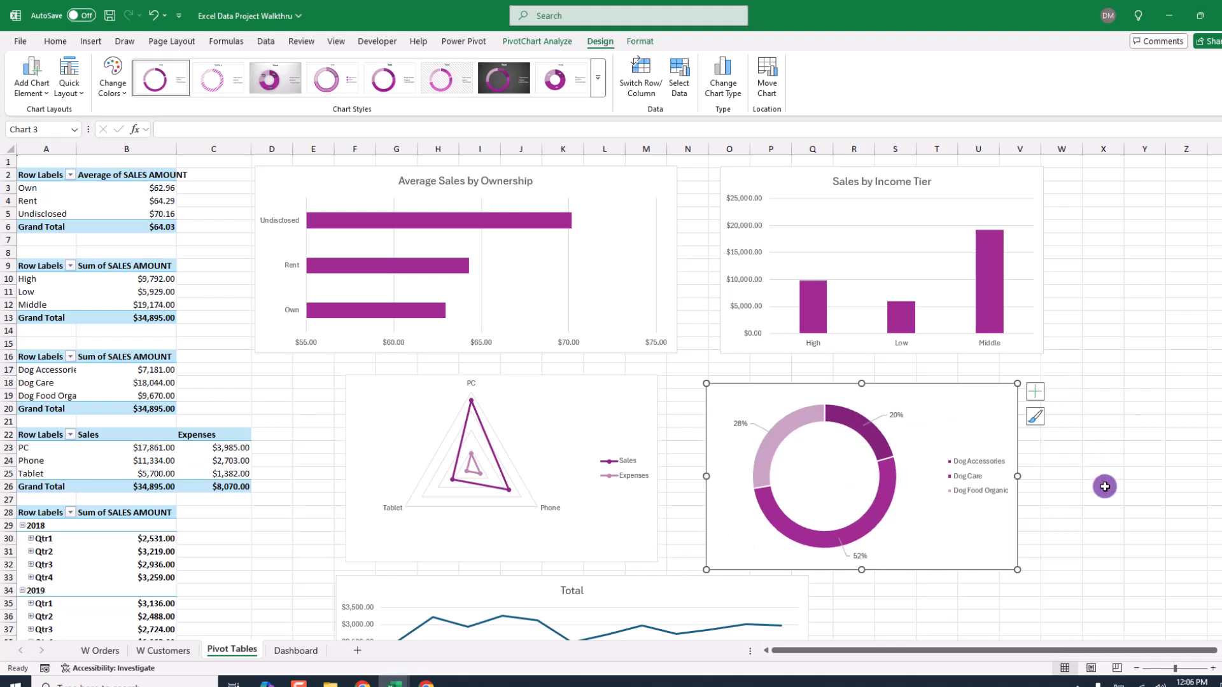
# - Recolor the quarterly sales line chart with the purple monochromatic palette and delete its "Total" title
pyautogui.scroll(-2, 1104, 487)
pyautogui.click(692, 516)
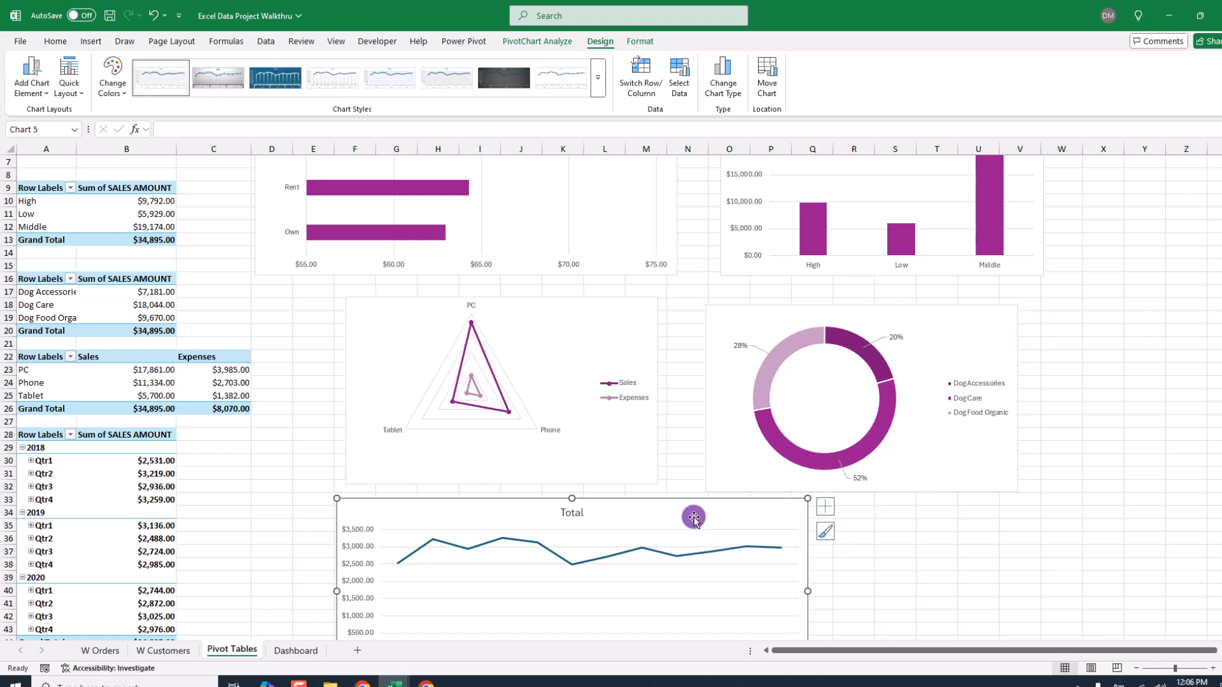
pyautogui.click(121, 93)
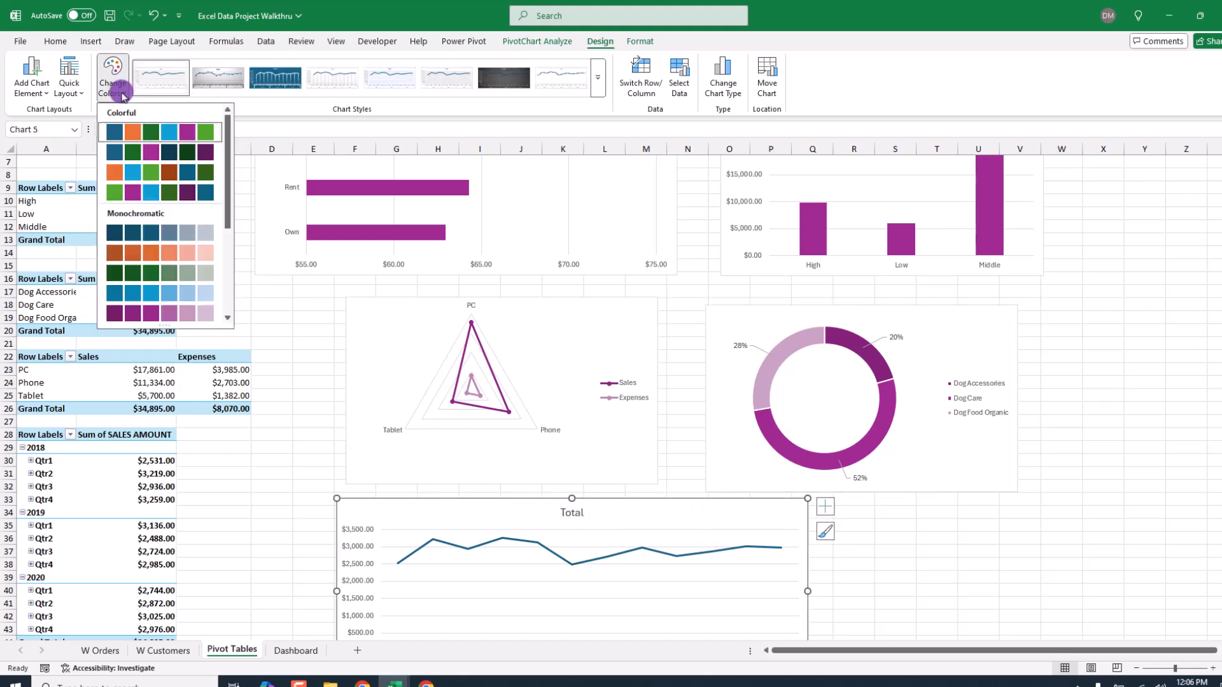
pyautogui.click(131, 312)
pyautogui.click(574, 513)
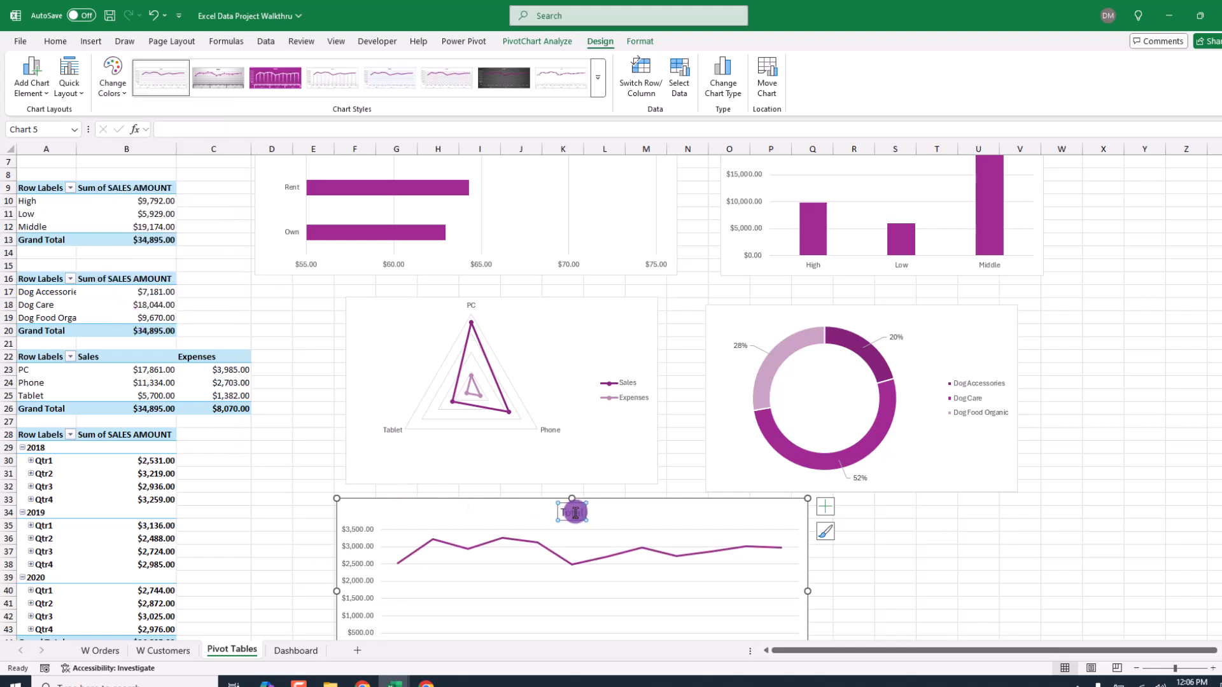
pyautogui.press('Delete')
pyautogui.scroll(-1, 1093, 491)
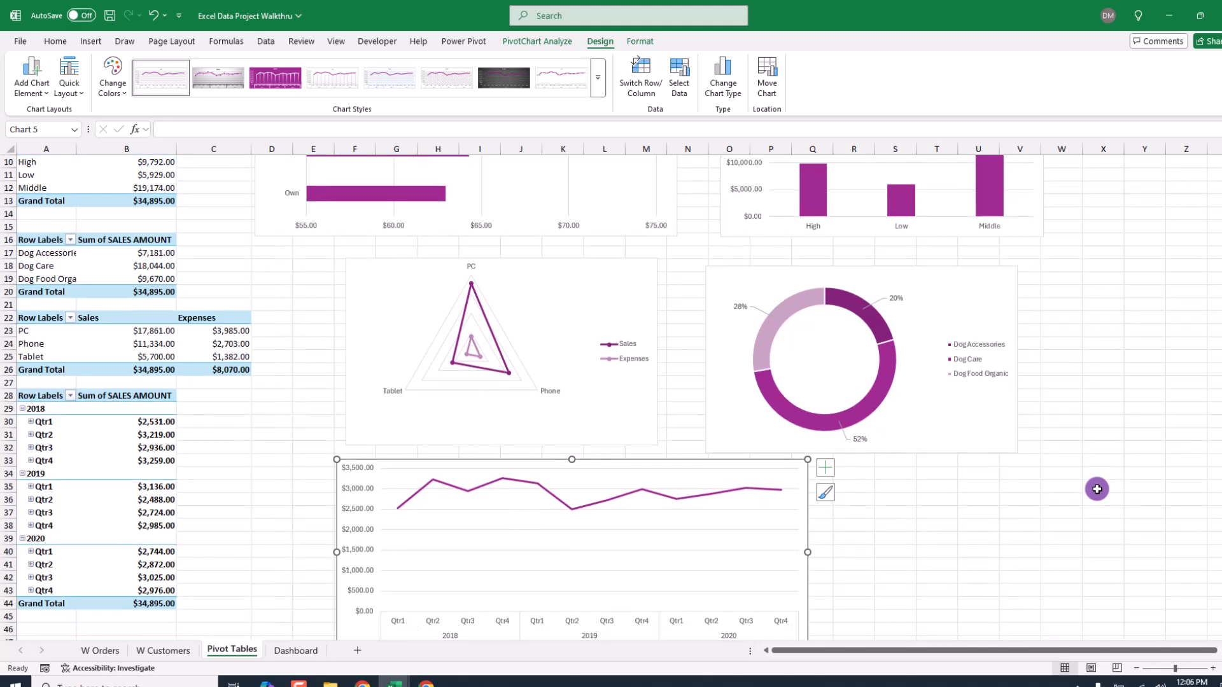
pyautogui.scroll(2, 1097, 489)
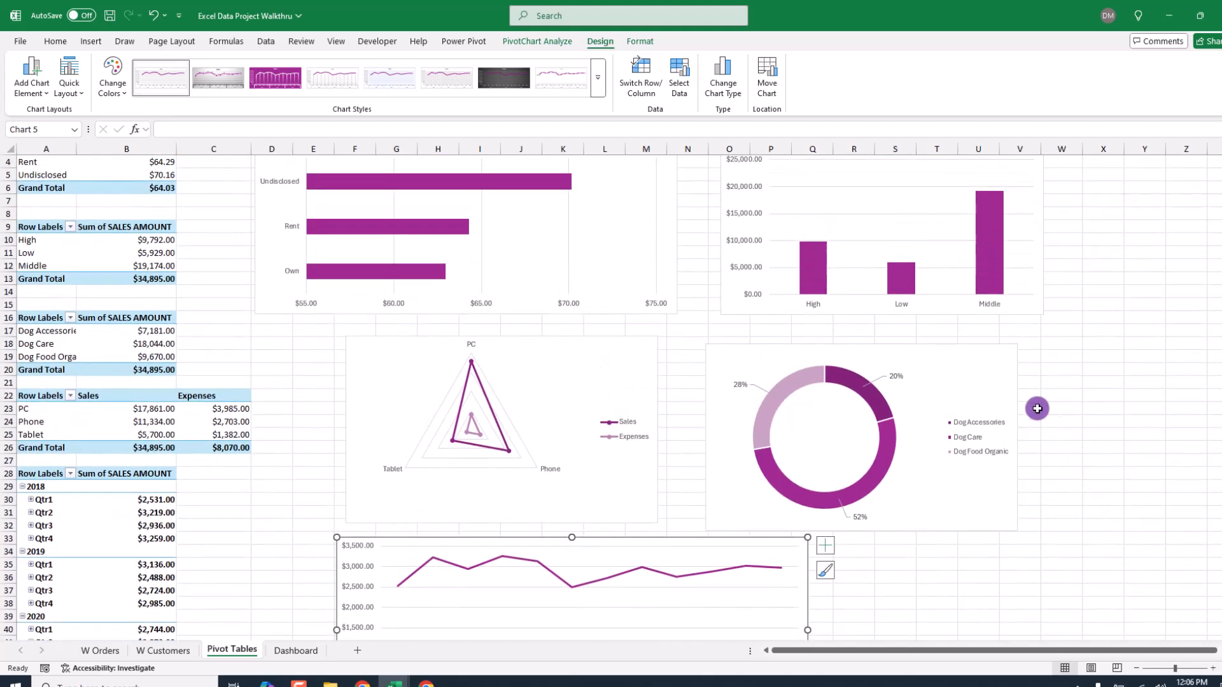
pyautogui.click(598, 77)
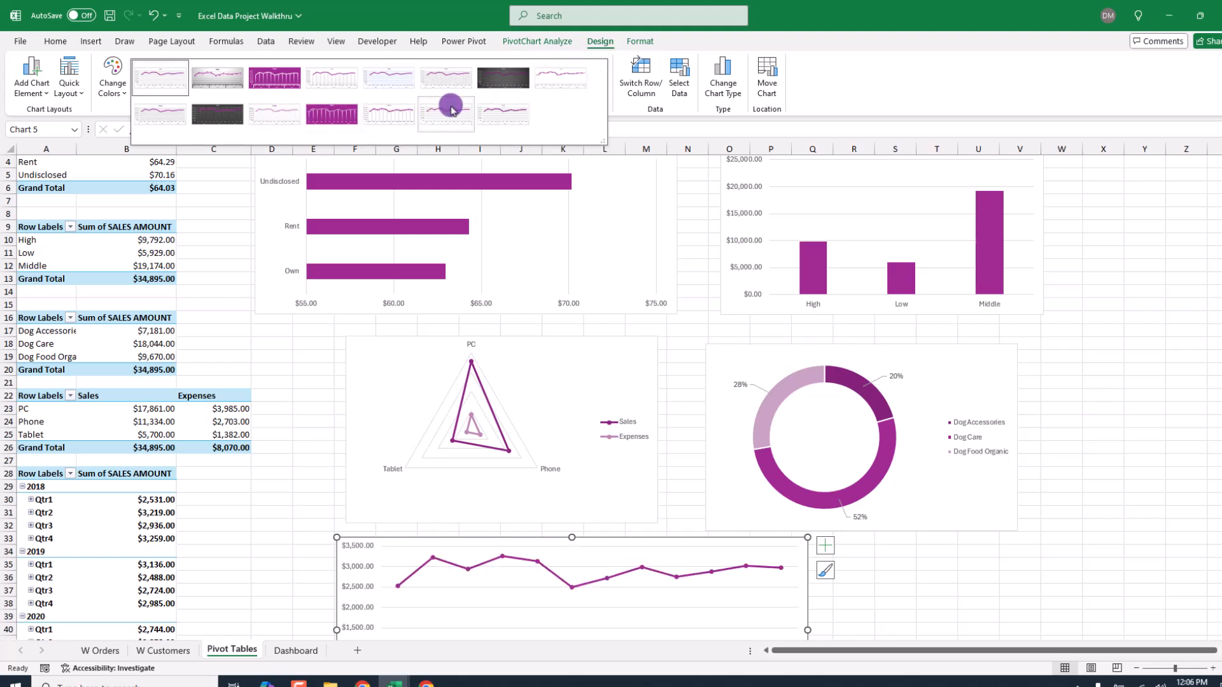
pyautogui.click(1106, 368)
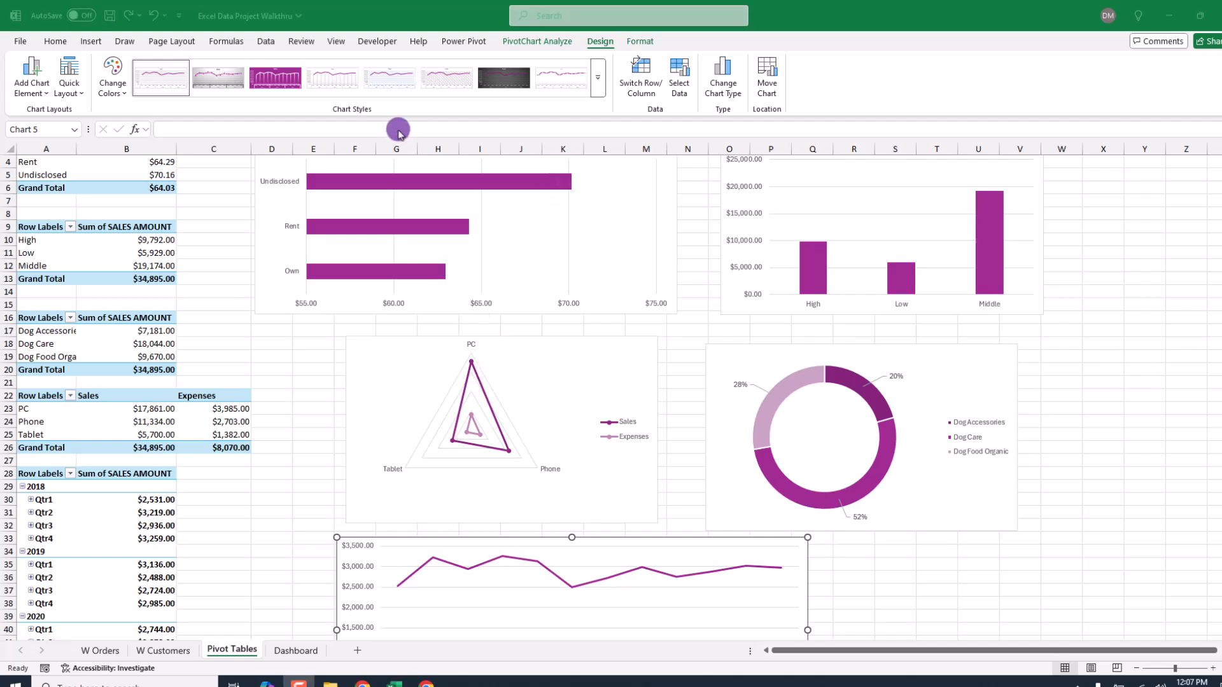
# - Switch to the empty Dashboard sheet and select cell A1
pyautogui.click(291, 654)
pyautogui.click(291, 654)
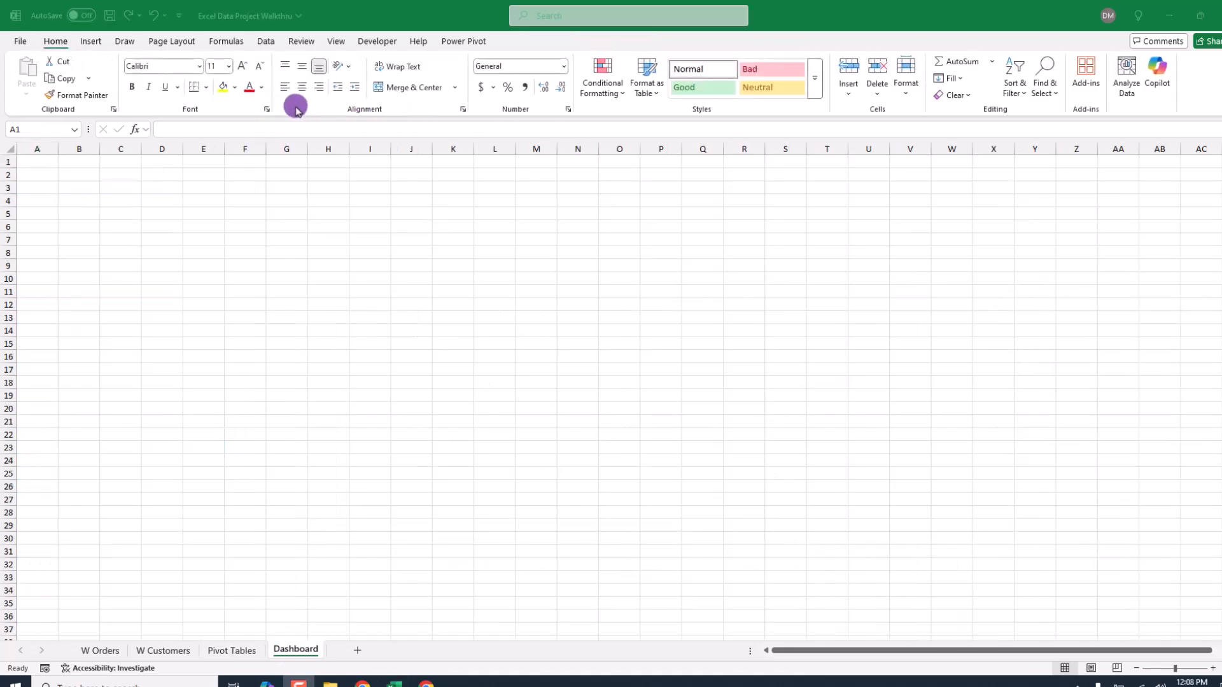
pyautogui.click(447, 231)
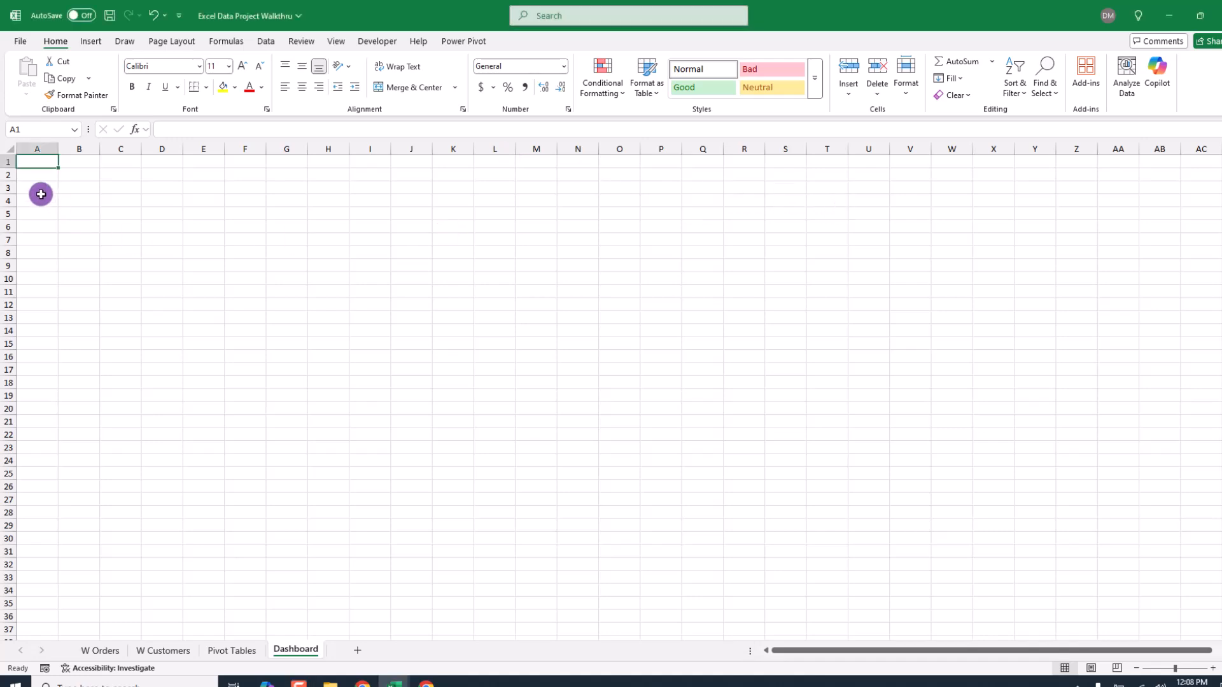
pyautogui.moveTo(44, 160); pyautogui.dragTo(382, 175)
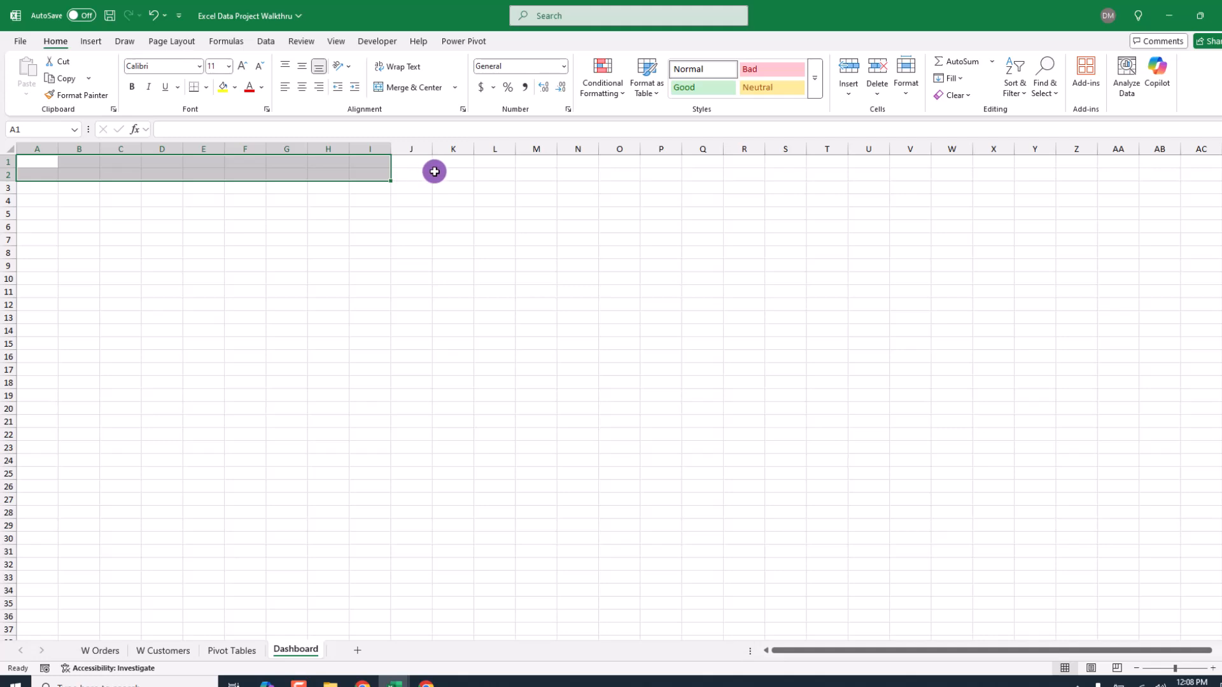
pyautogui.click(444, 203)
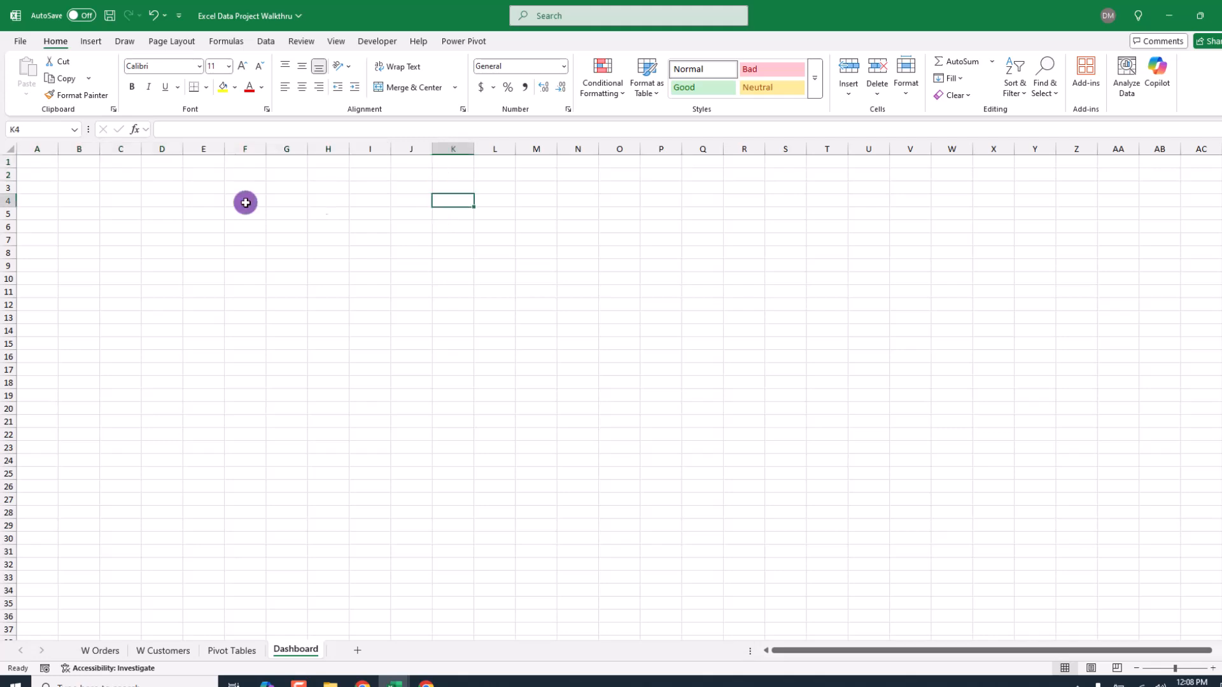
pyautogui.click(36, 164)
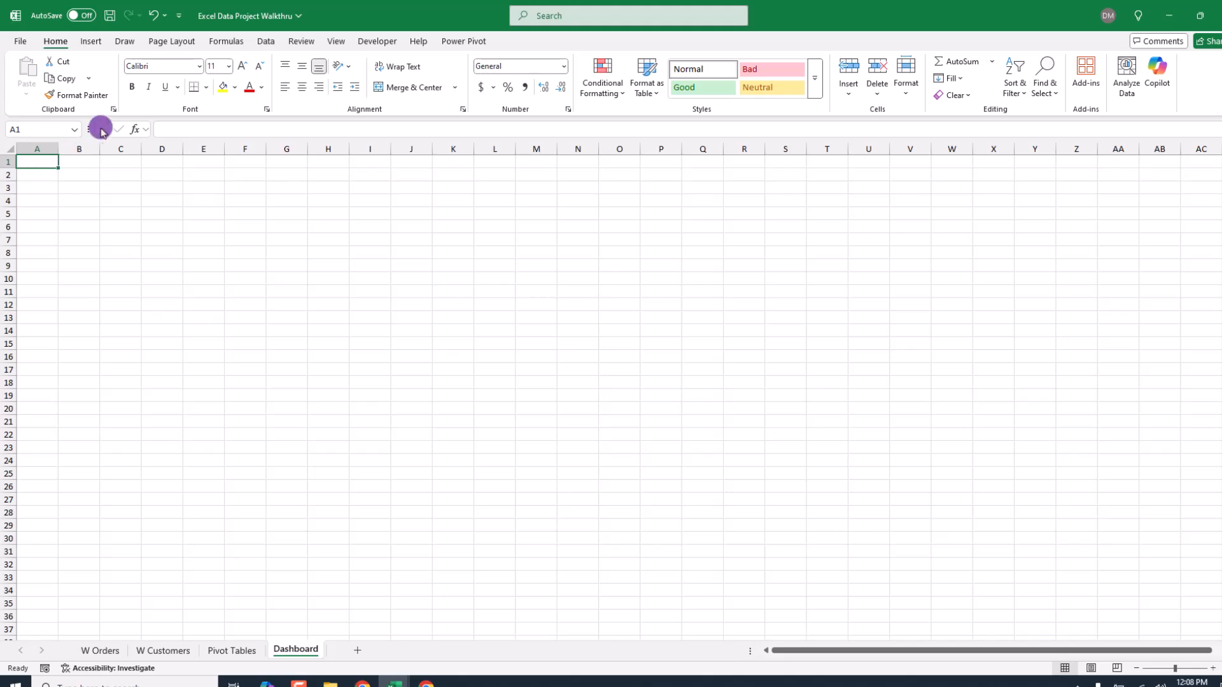
# - Draw a rounded rectangle banner about 4.93 inches wide and 0.62 inches high across columns A to H, starting at row 1
pyautogui.click(94, 42)
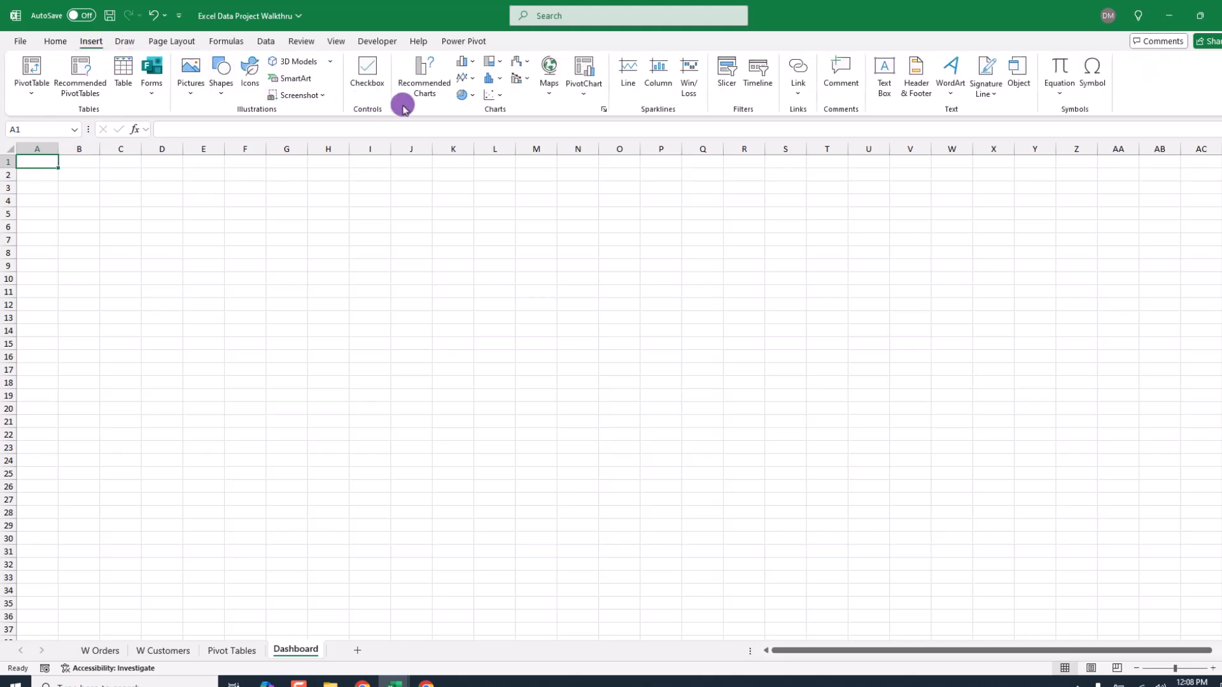
pyautogui.click(220, 92)
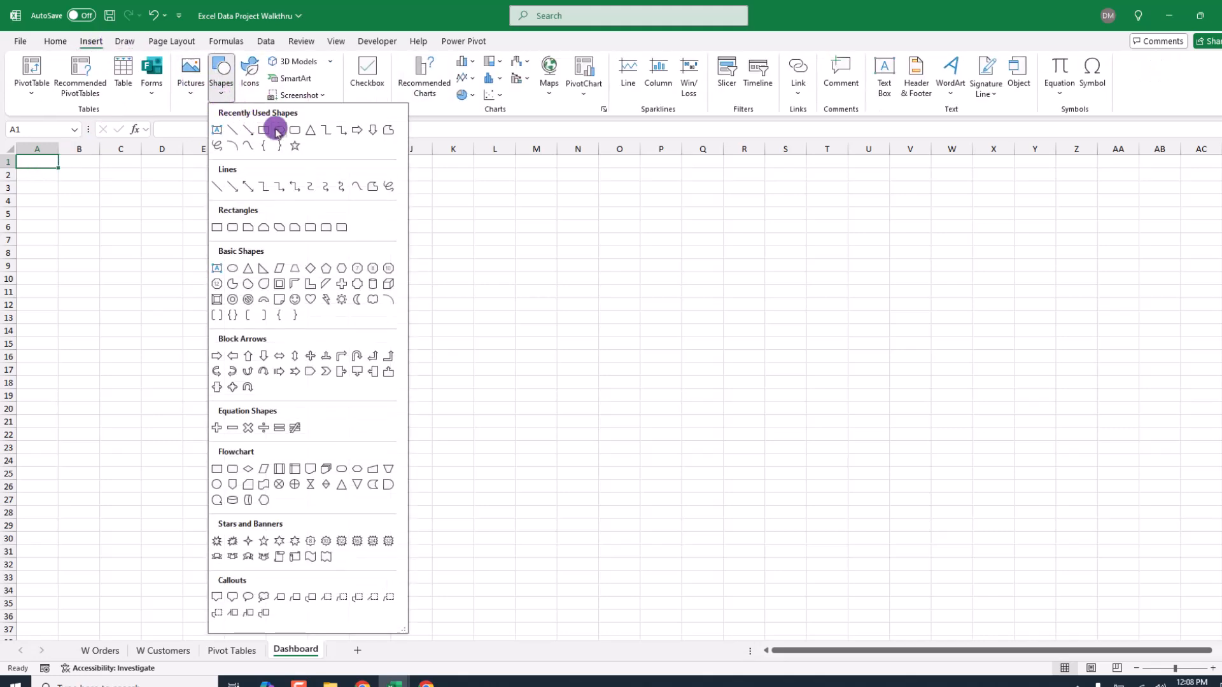
pyautogui.click(292, 128)
pyautogui.moveTo(33, 160); pyautogui.dragTo(340, 199)
pyautogui.moveTo(234, 172); pyautogui.dragTo(221, 173)
# - Apply the solid purple theme style with a dark outline to the banner shape and enter the text "My Dashboard" in it
pyautogui.click(408, 85)
pyautogui.click(467, 77)
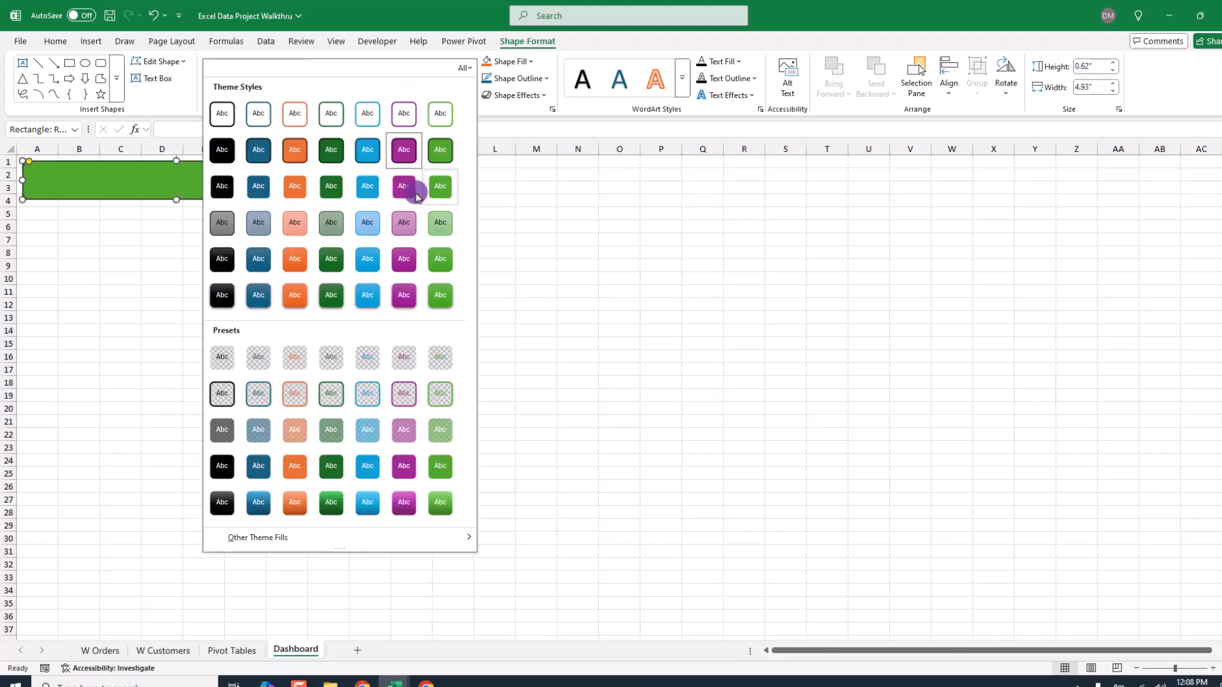
pyautogui.click(135, 187)
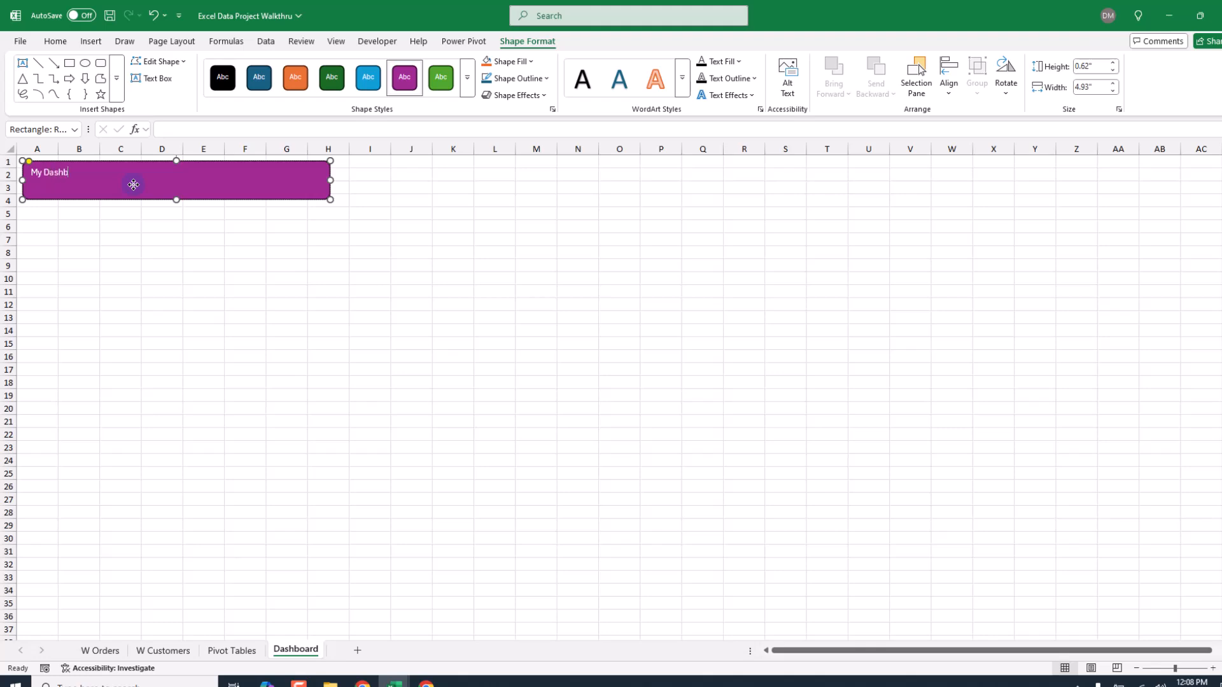
pyautogui.click(134, 240)
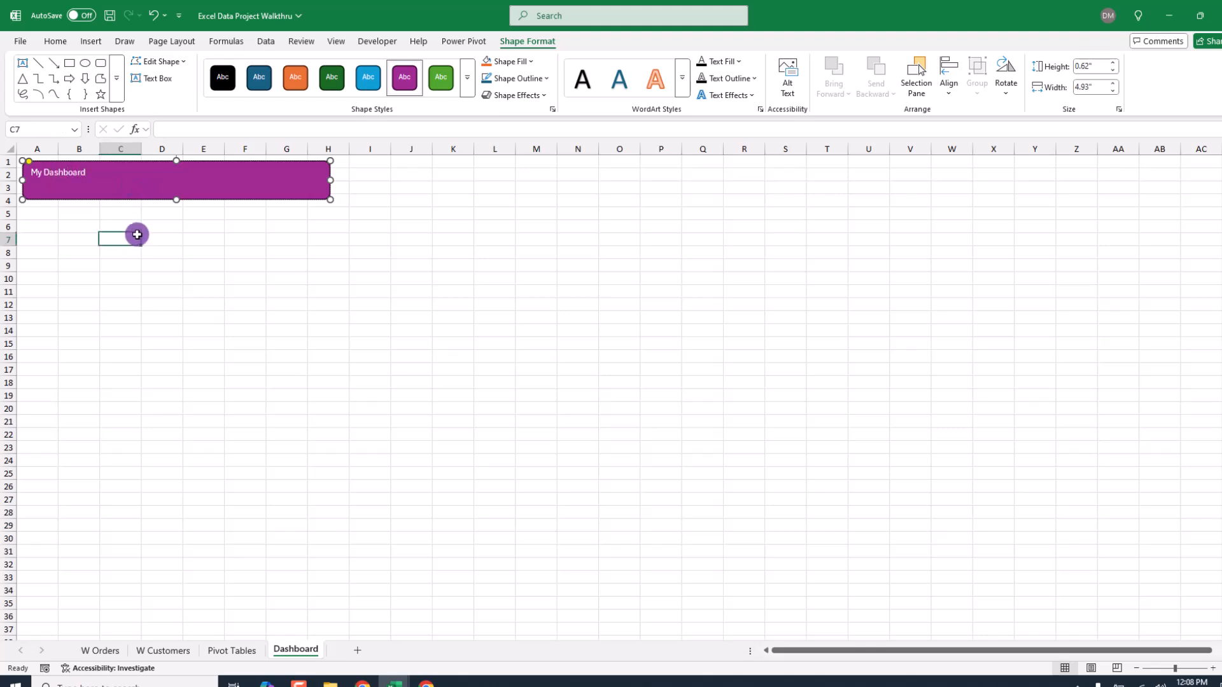
# - Set the font size of the banner's "My Dashboard" text to 28
pyautogui.click(68, 171)
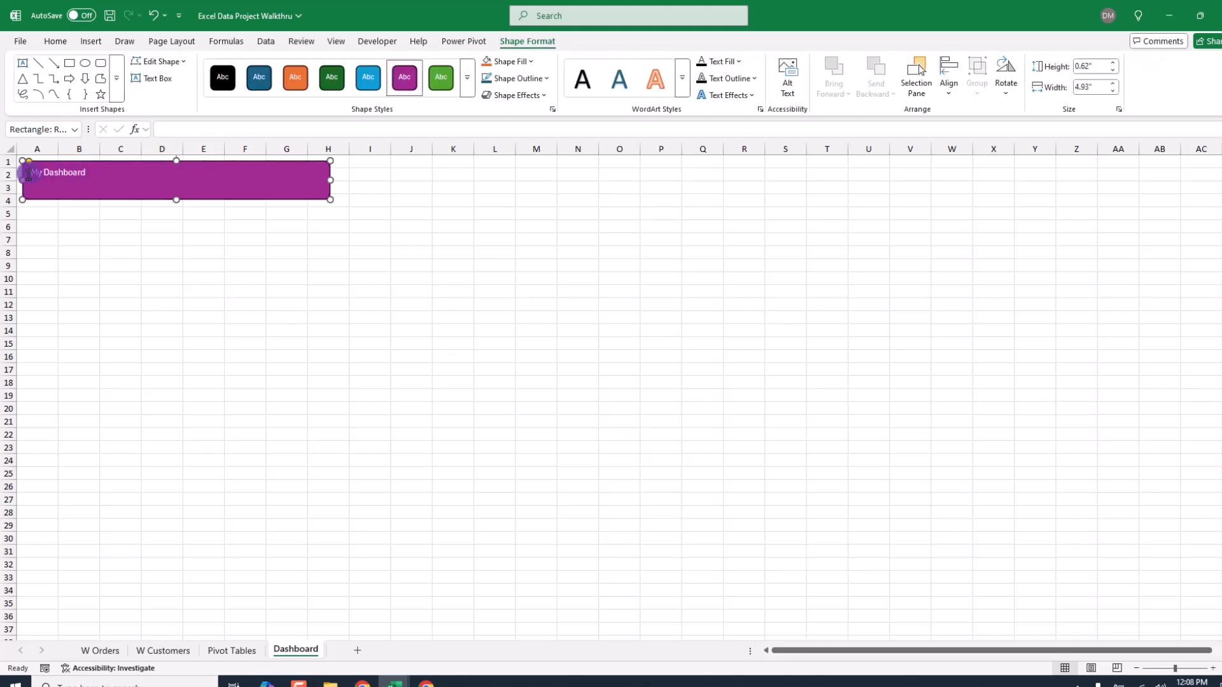
pyautogui.moveTo(28, 174); pyautogui.dragTo(36, 173)
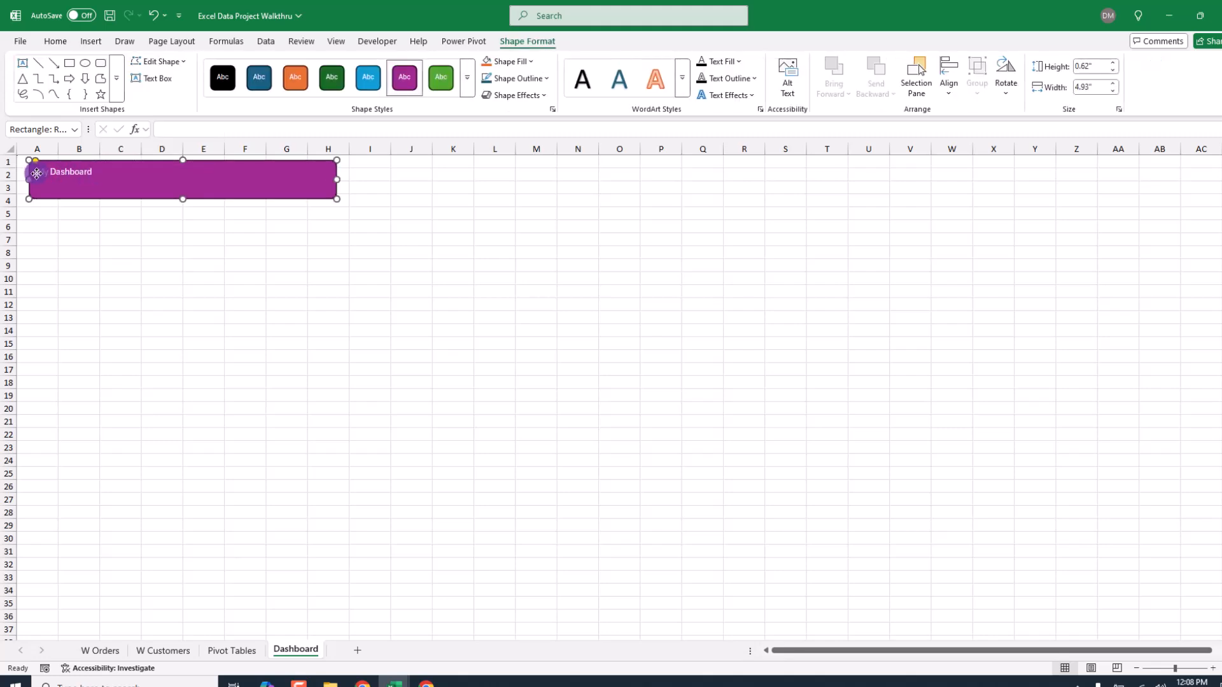
pyautogui.doubleClick(75, 175)
pyautogui.click(78, 177)
pyautogui.doubleClick(60, 173)
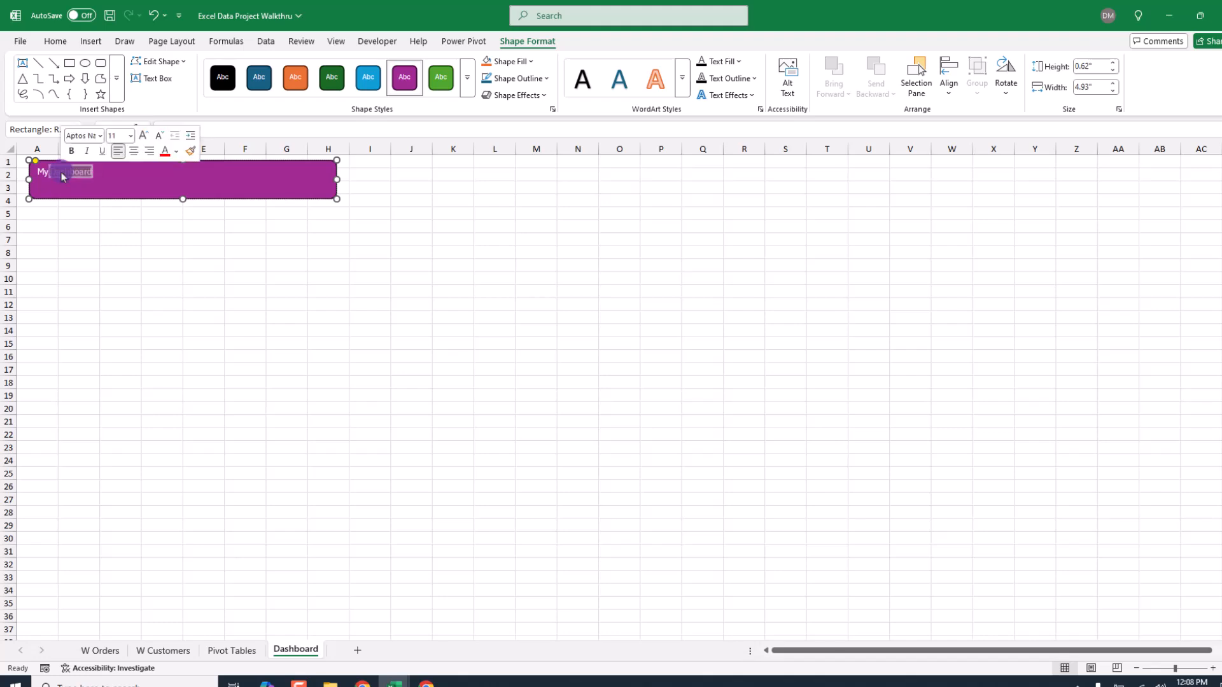
pyautogui.click(41, 172)
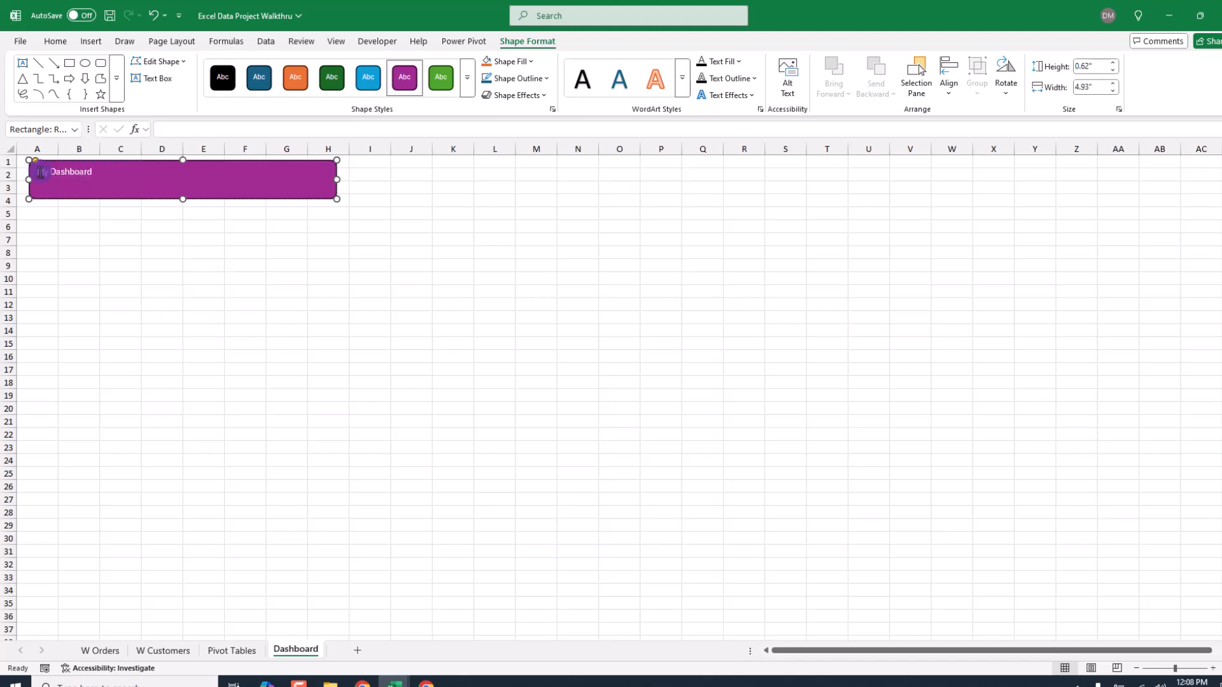
pyautogui.moveTo(38, 173); pyautogui.dragTo(94, 173)
pyautogui.click(56, 41)
pyautogui.click(228, 66)
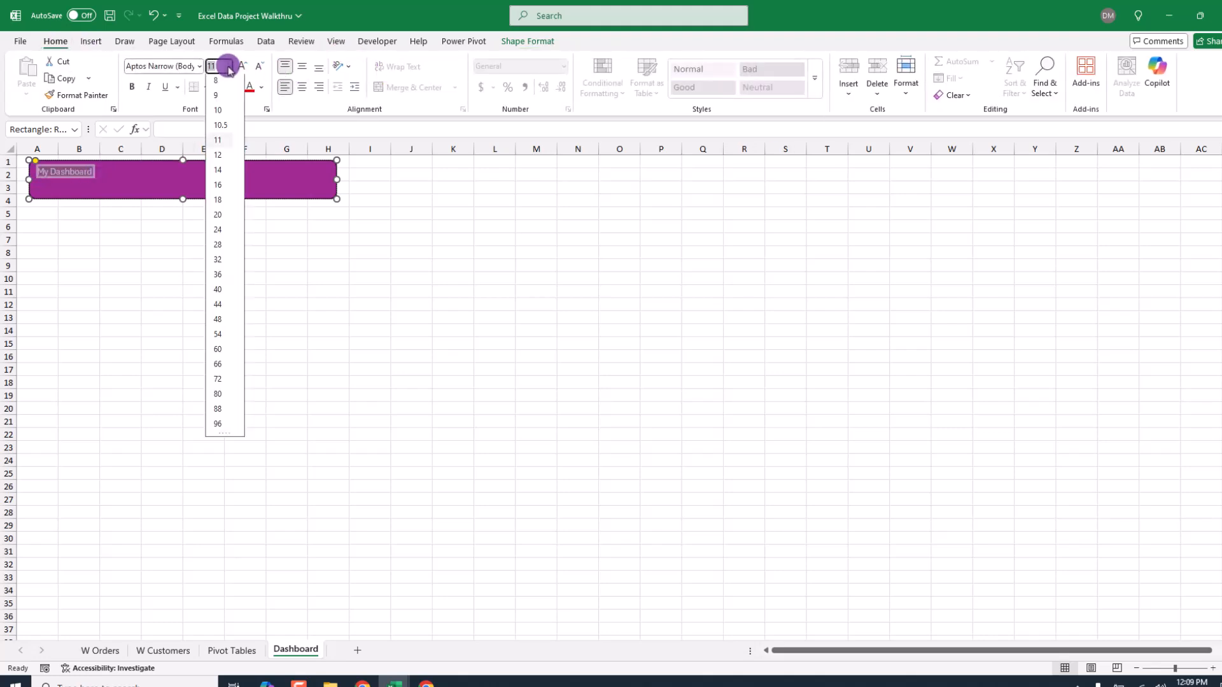
pyautogui.click(223, 246)
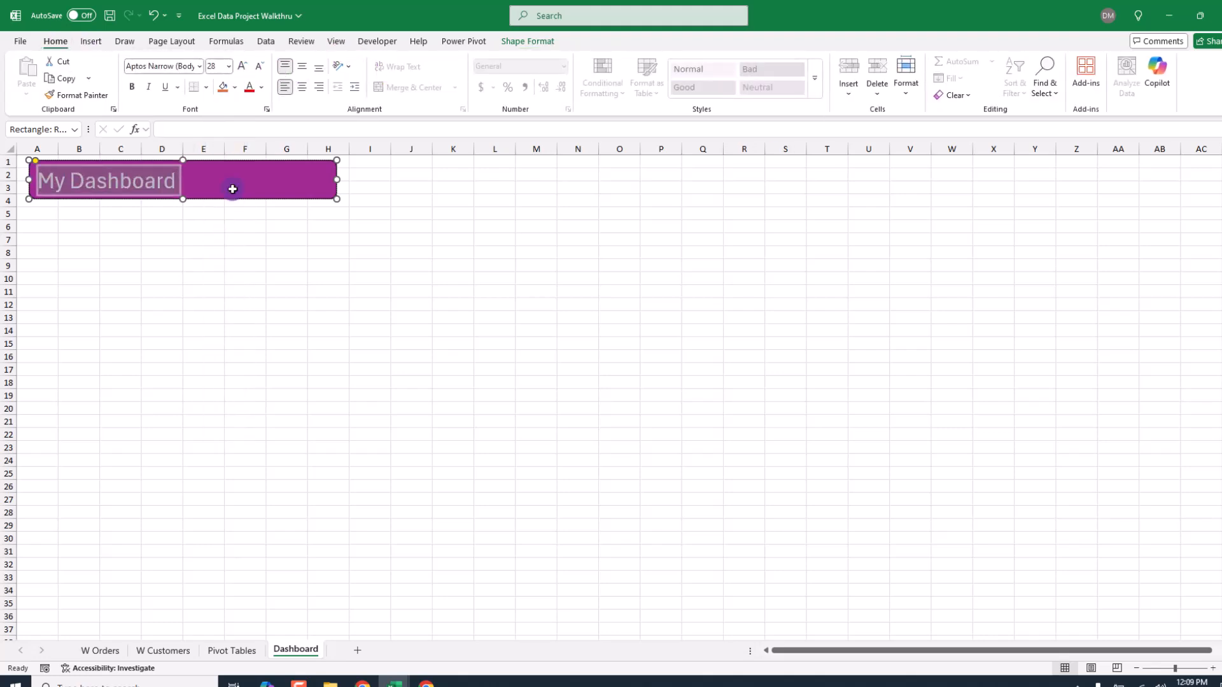
# - Center the banner text horizontally and nudge the banner slightly closer to the corner of cell A1
pyautogui.click(301, 88)
pyautogui.click(260, 262)
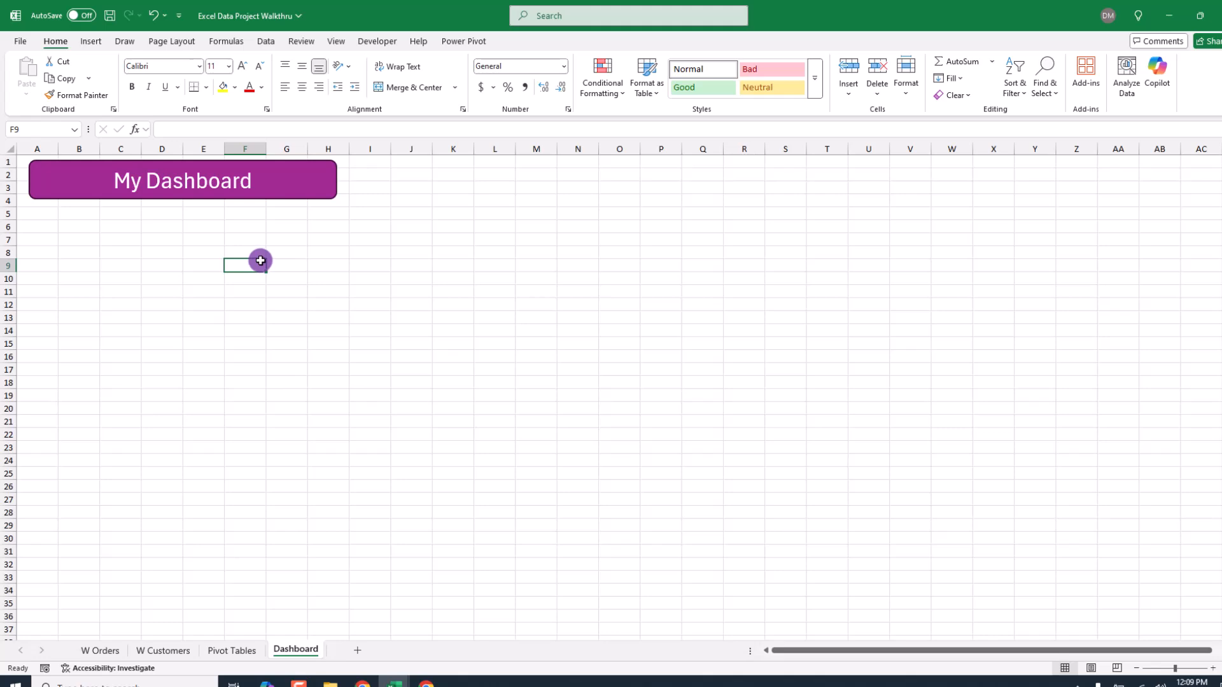
pyautogui.moveTo(309, 172); pyautogui.dragTo(306, 171)
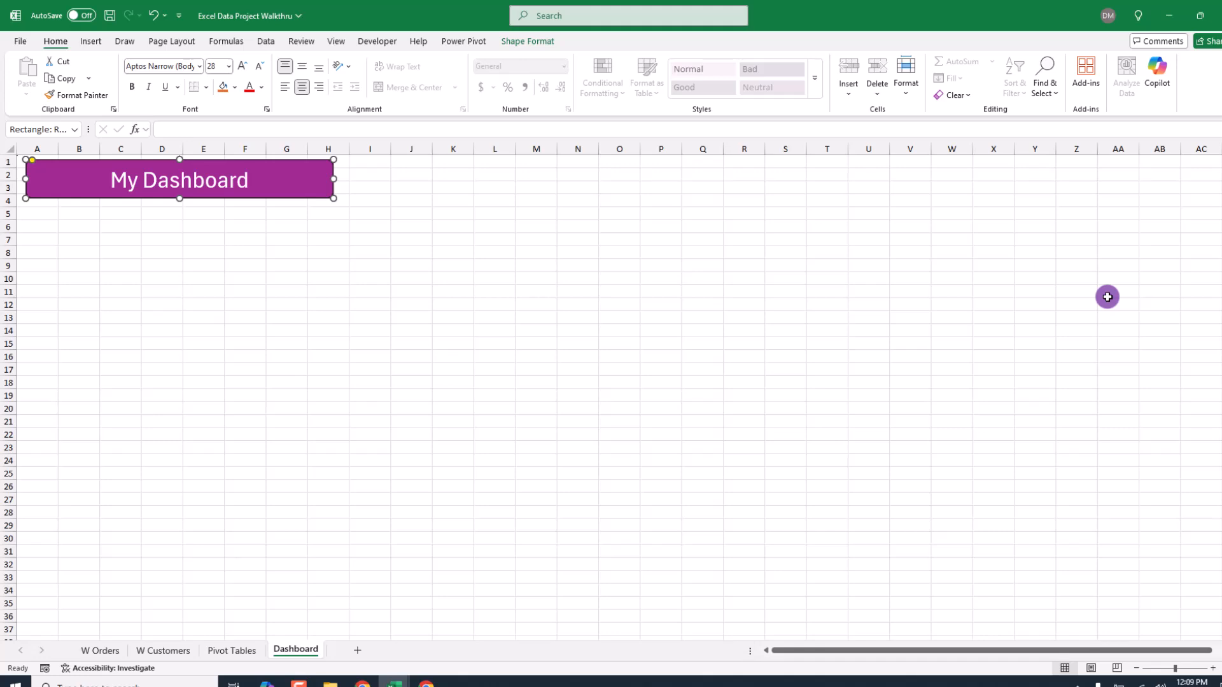
# - Hide the Dashboard sheet's gridlines and show them again
pyautogui.click(337, 41)
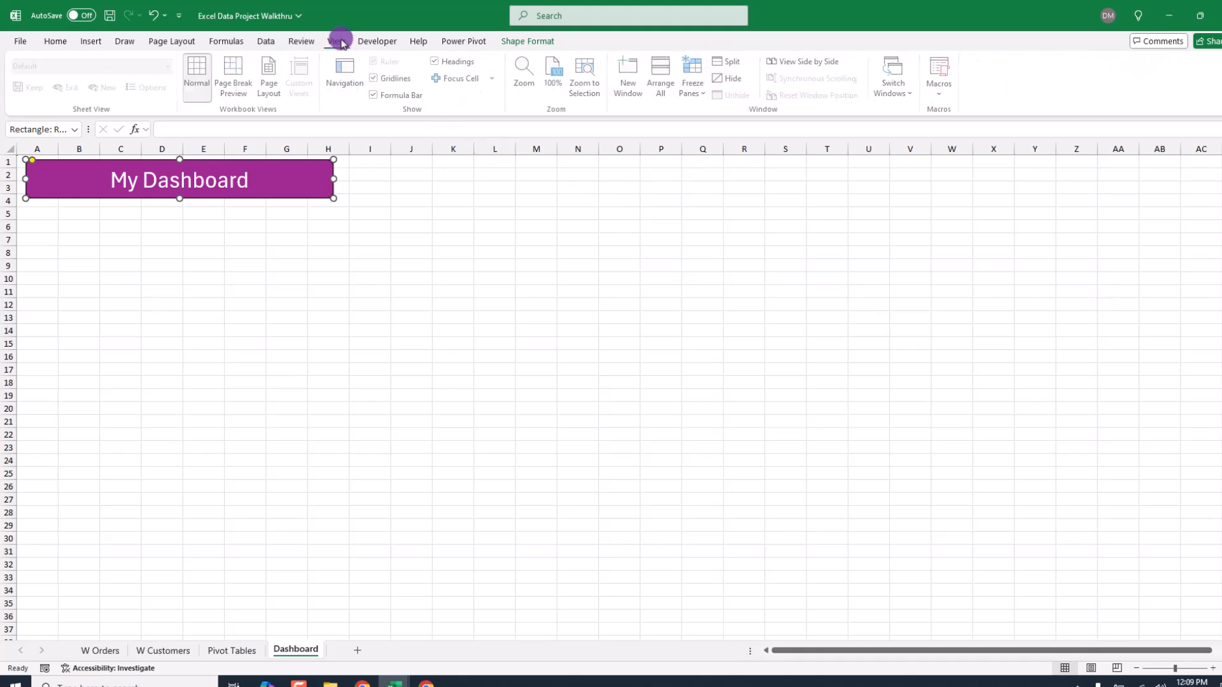
pyautogui.click(377, 79)
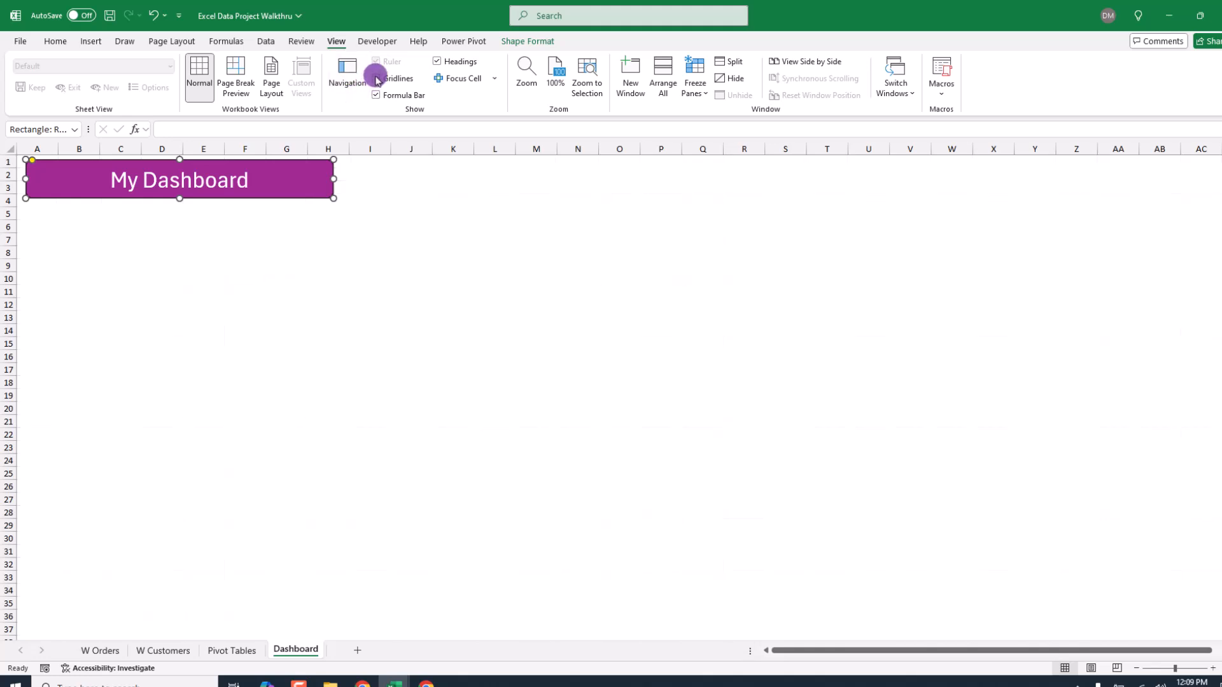
pyautogui.click(376, 78)
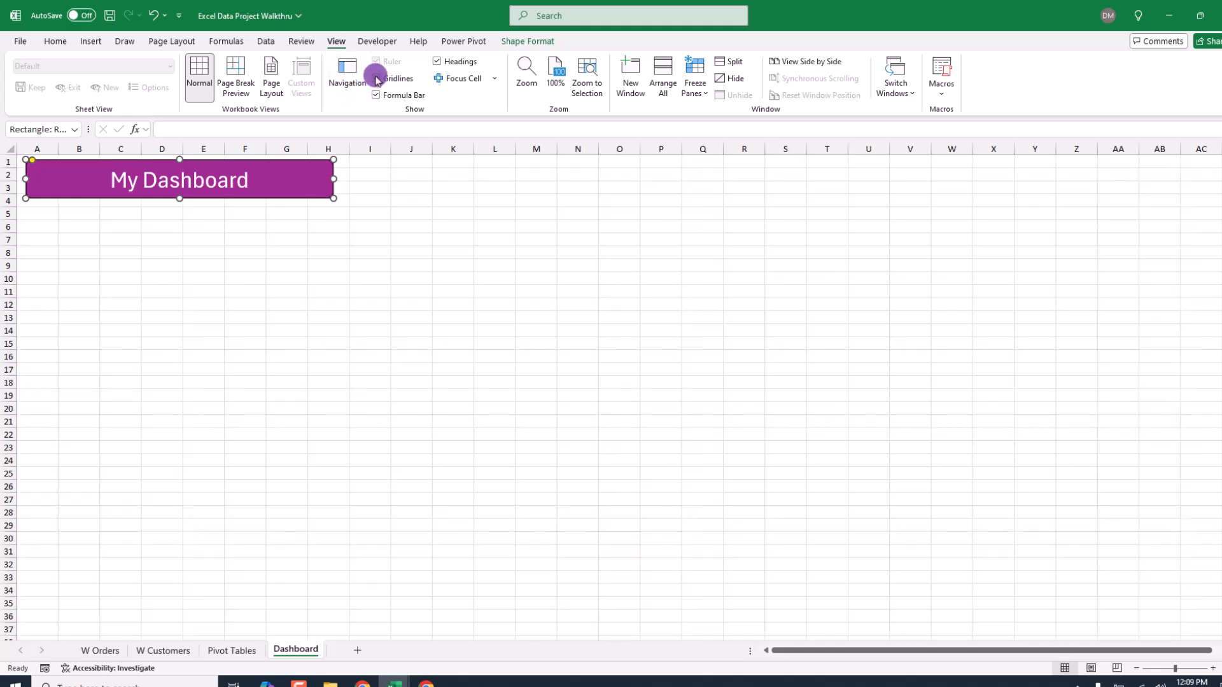
# - Try filling all cells of the Dashboard sheet with white, and undo the fill
pyautogui.click(13, 152)
pyautogui.click(56, 41)
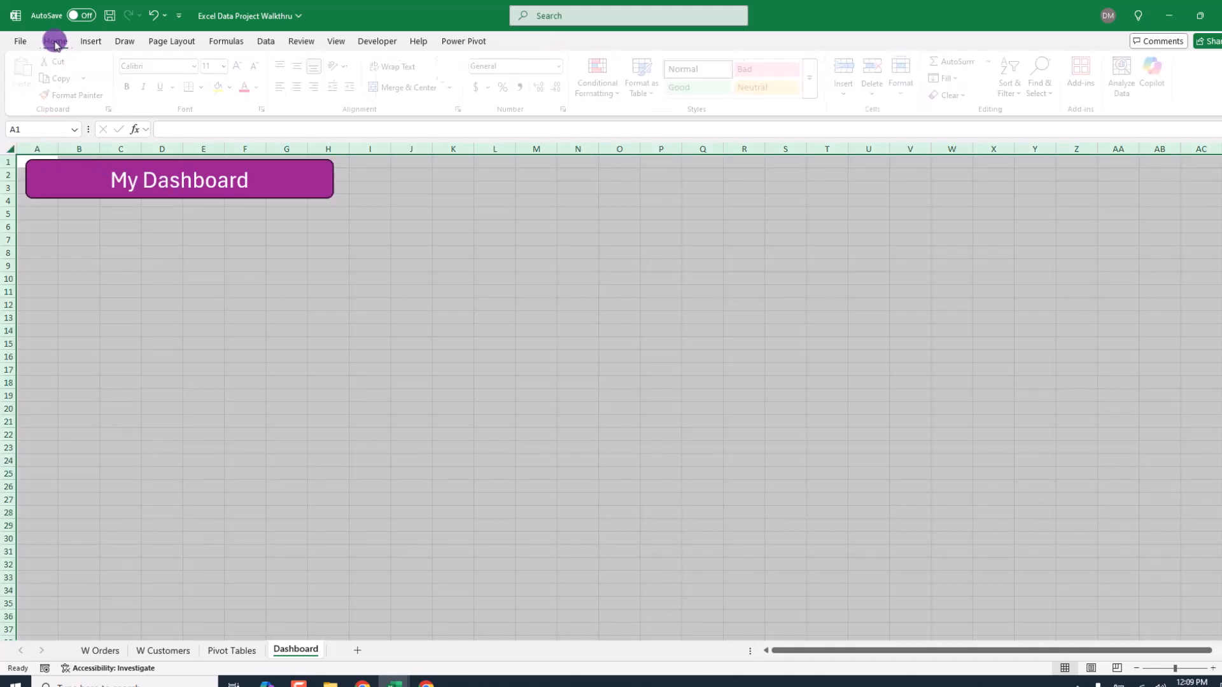
pyautogui.click(234, 87)
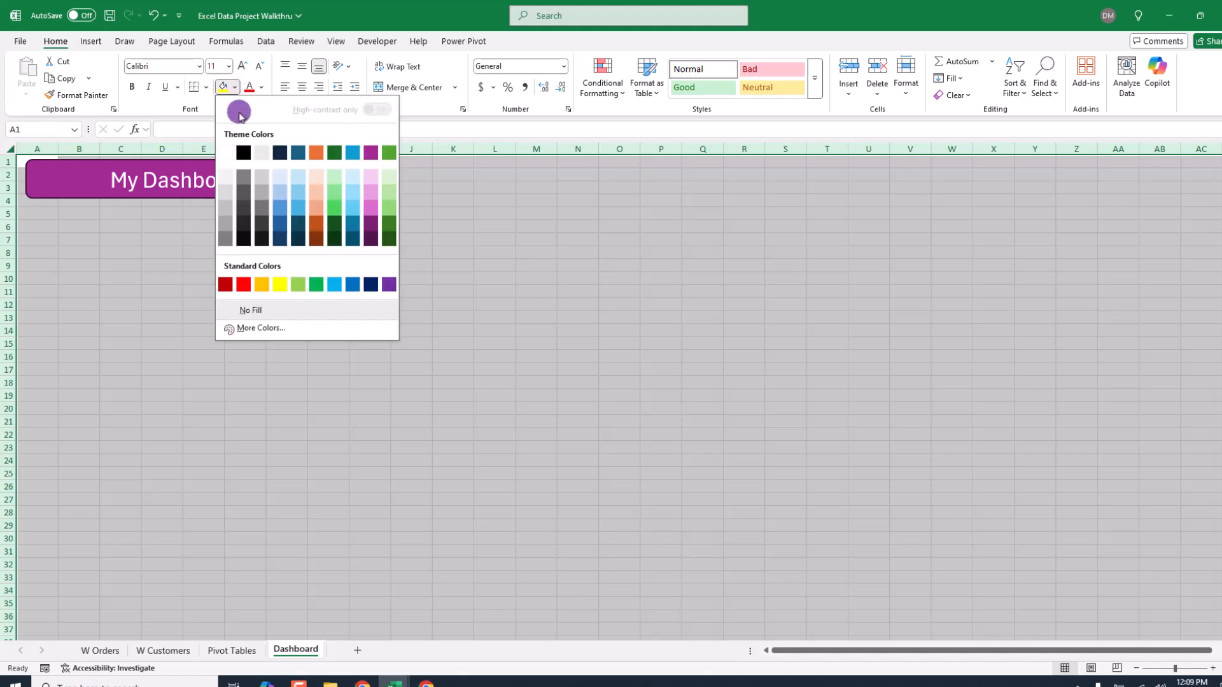
pyautogui.click(228, 156)
pyautogui.click(537, 301)
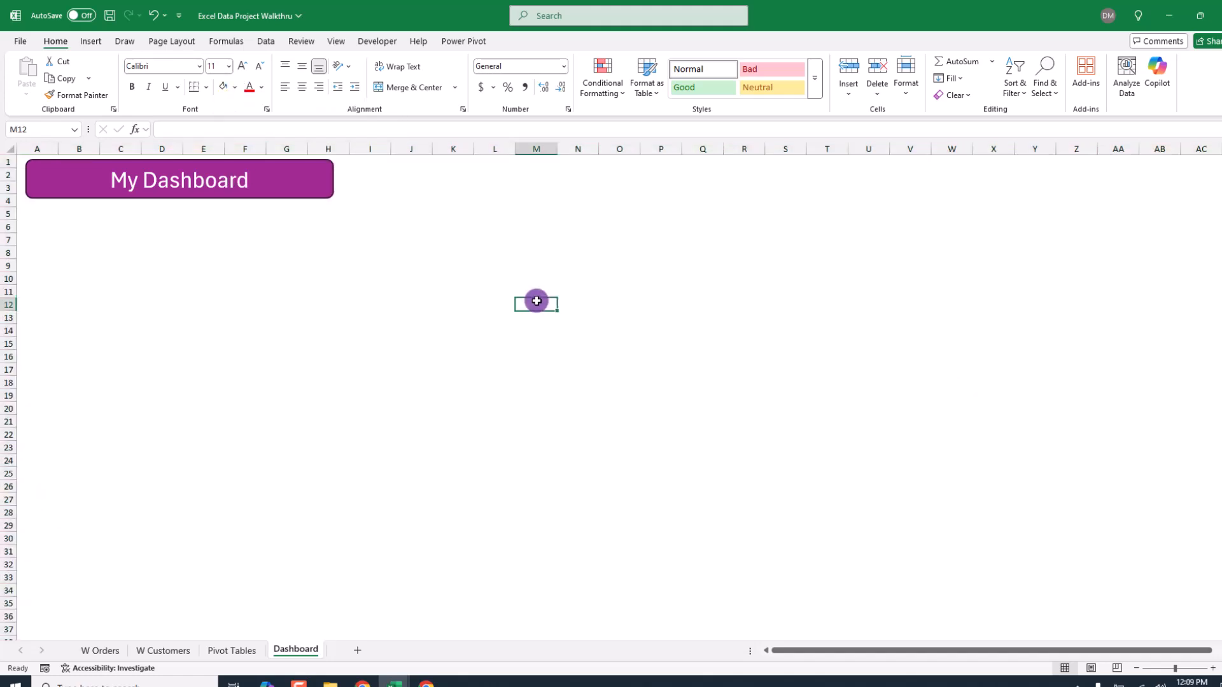
pyautogui.hotkey('ctrl', 'z')
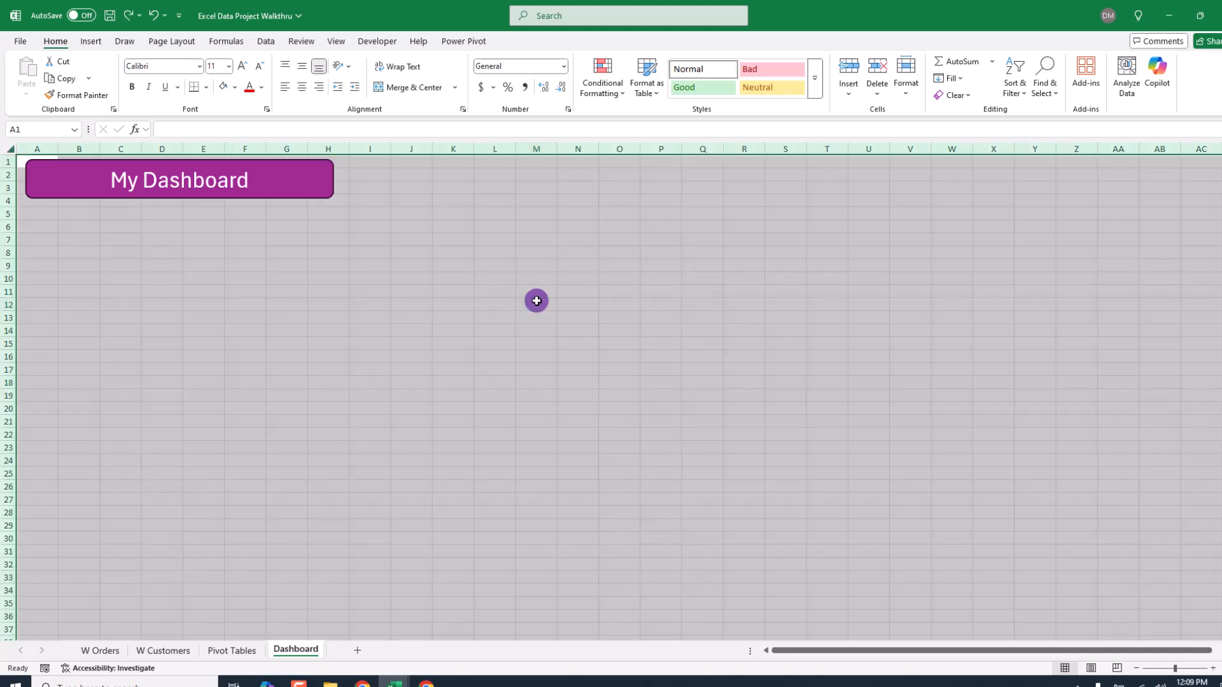
# - Hide the gridlines on the Dashboard sheet
pyautogui.click(531, 277)
pyautogui.click(336, 41)
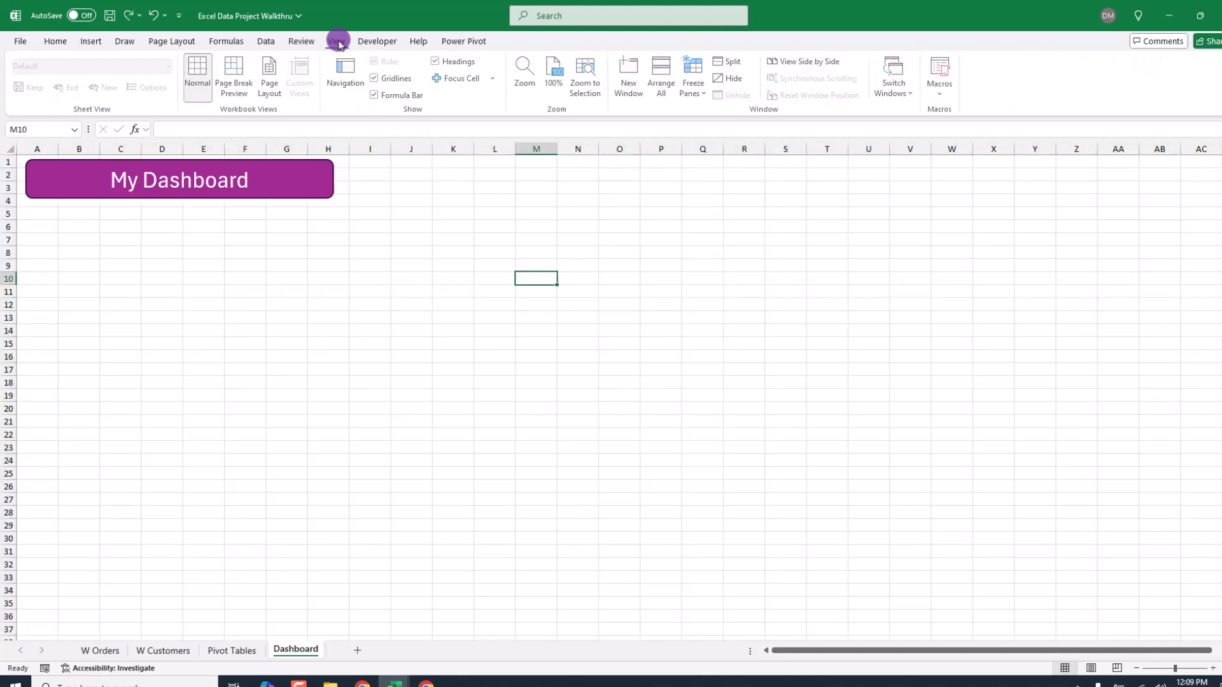
pyautogui.click(393, 89)
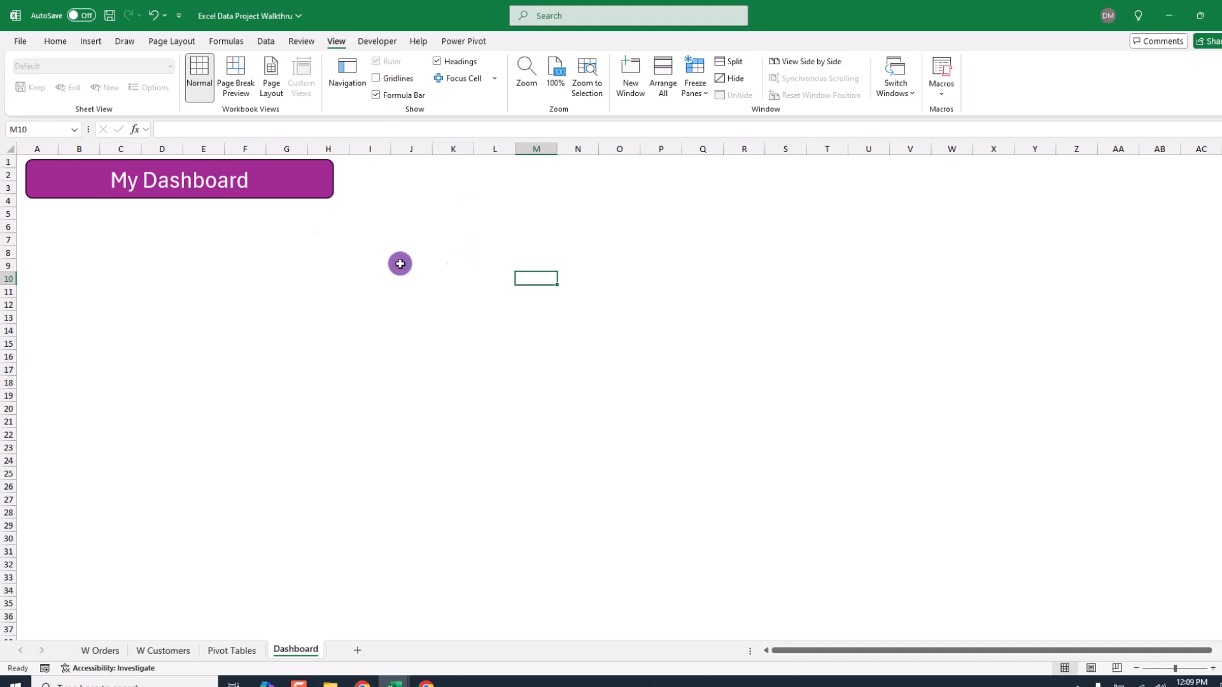
pyautogui.click(53, 215)
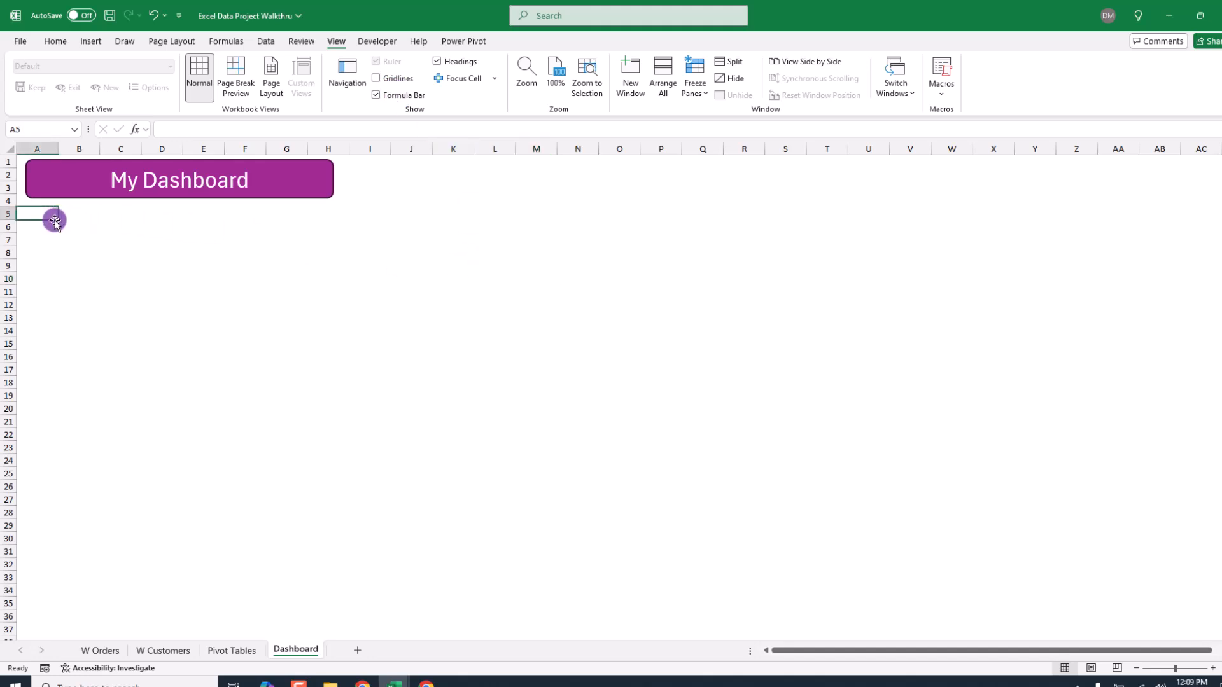
pyautogui.click(82, 219)
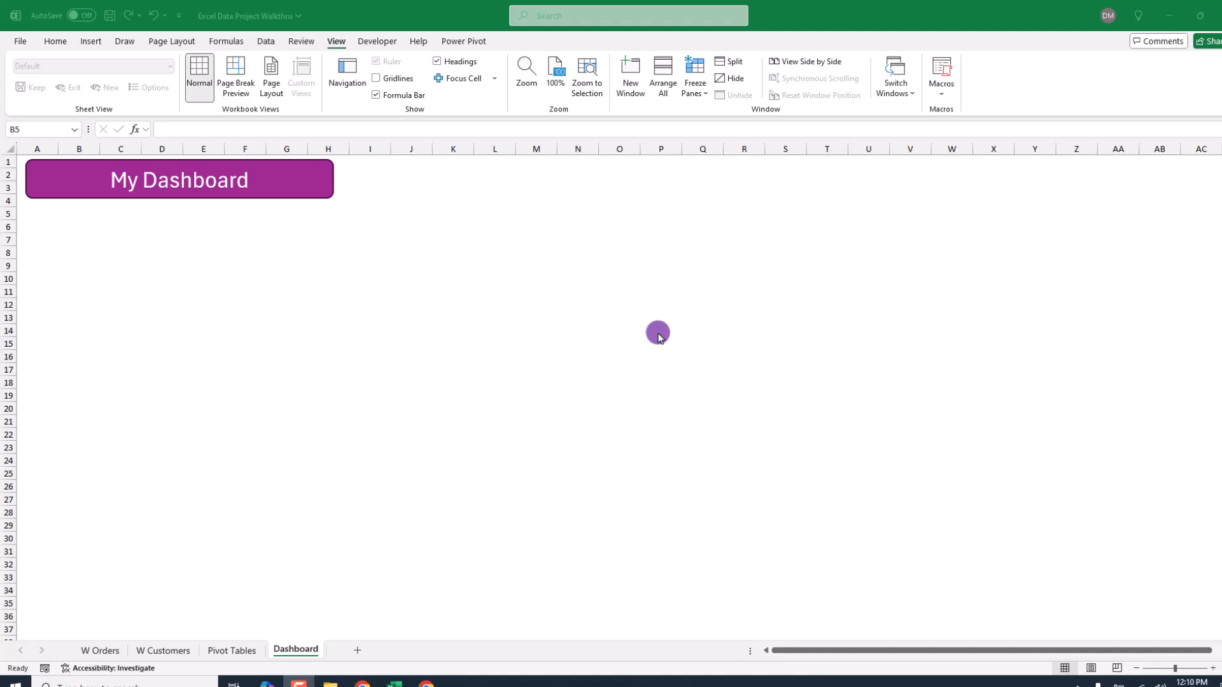
# - Move the Average Sales by Ownership chart from the Pivot Tables sheet to the Dashboard sheet and position it clear of the banner
pyautogui.click(231, 650)
pyautogui.click(236, 649)
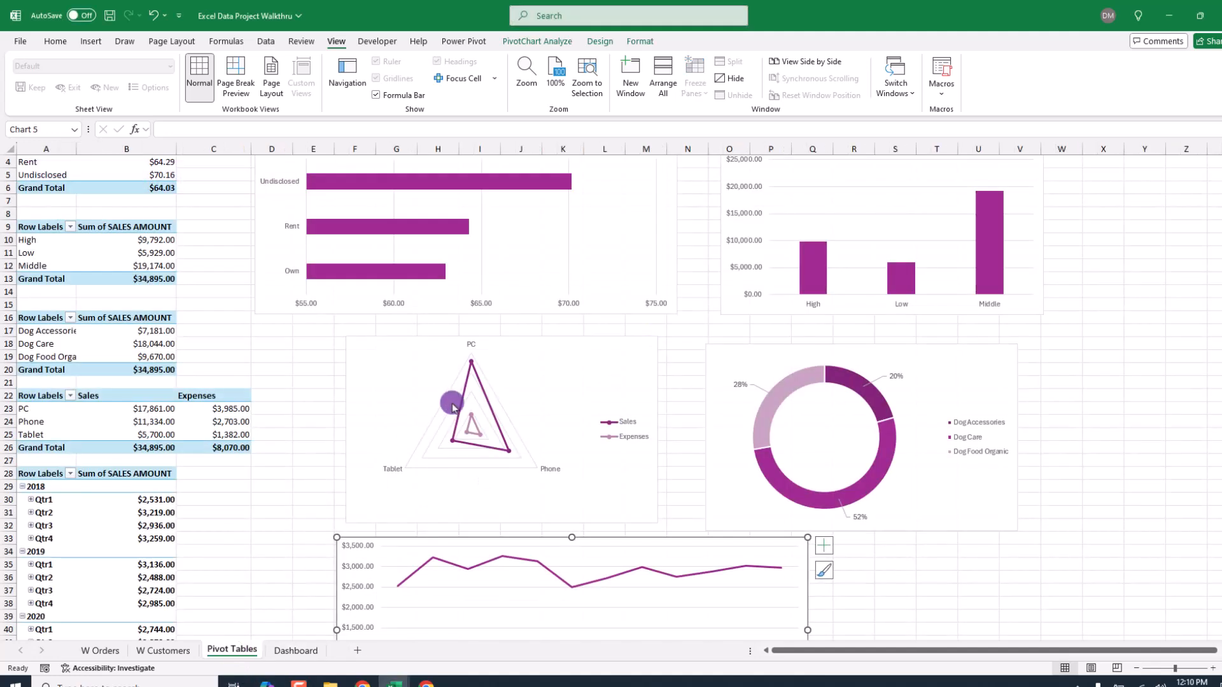
pyautogui.scroll(-1, 1141, 332)
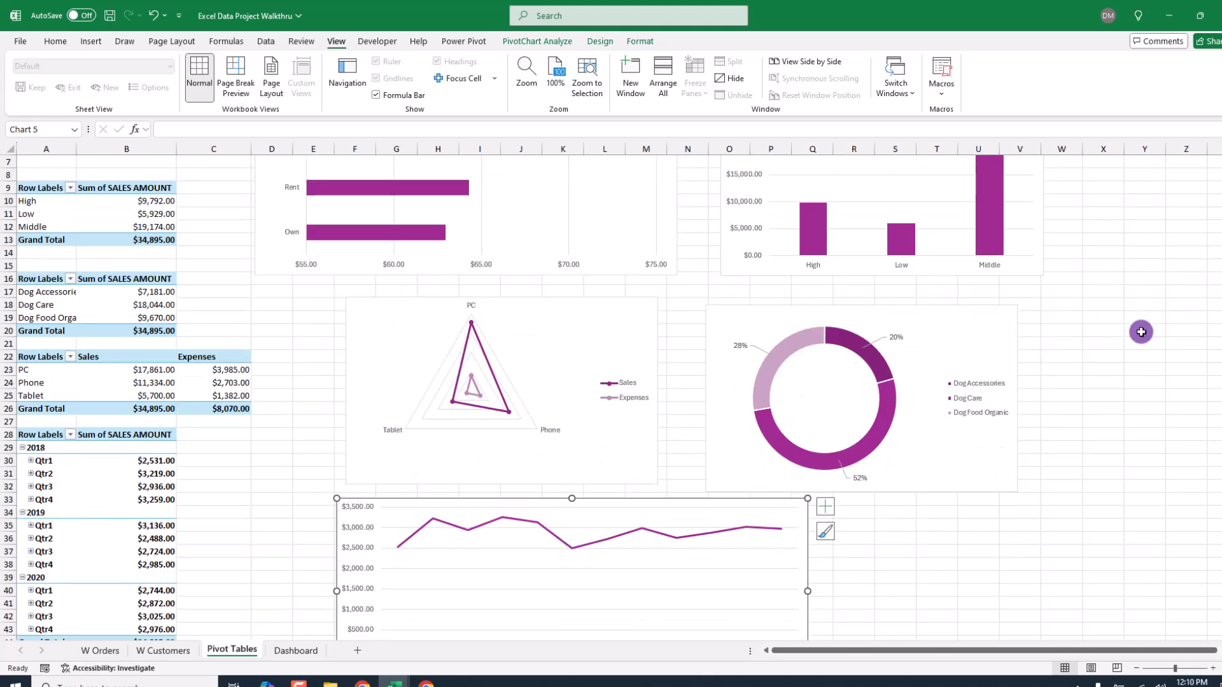
pyautogui.scroll(2, 1140, 331)
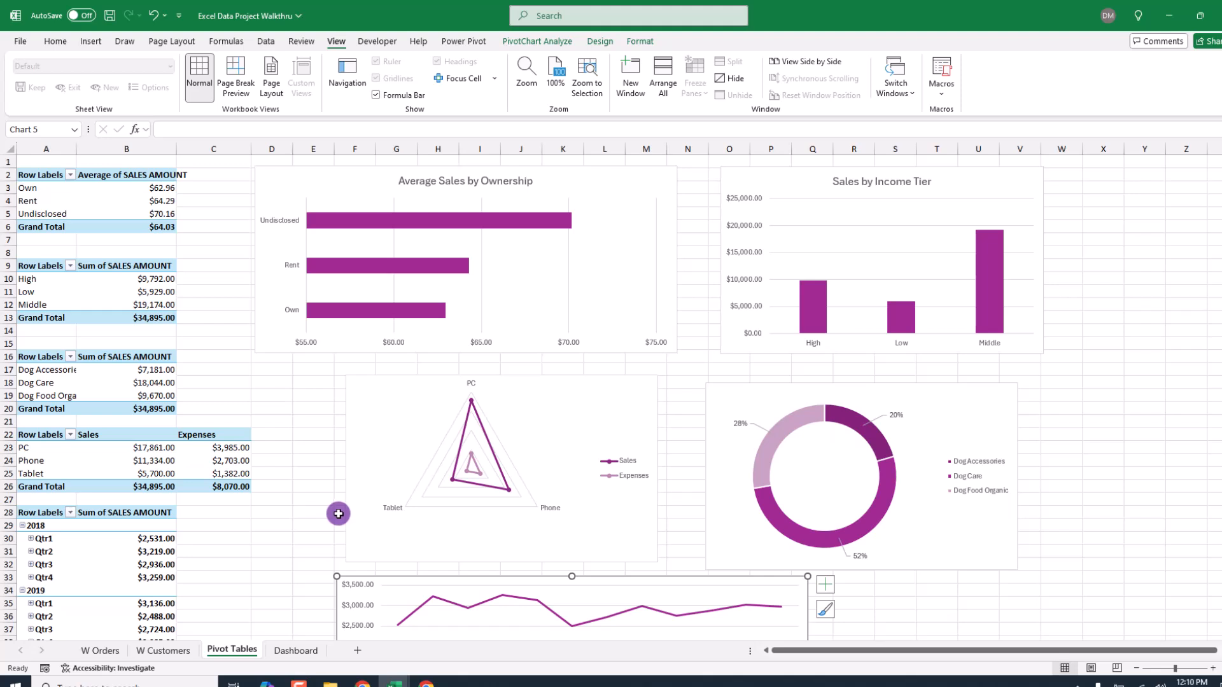
pyautogui.click(639, 185)
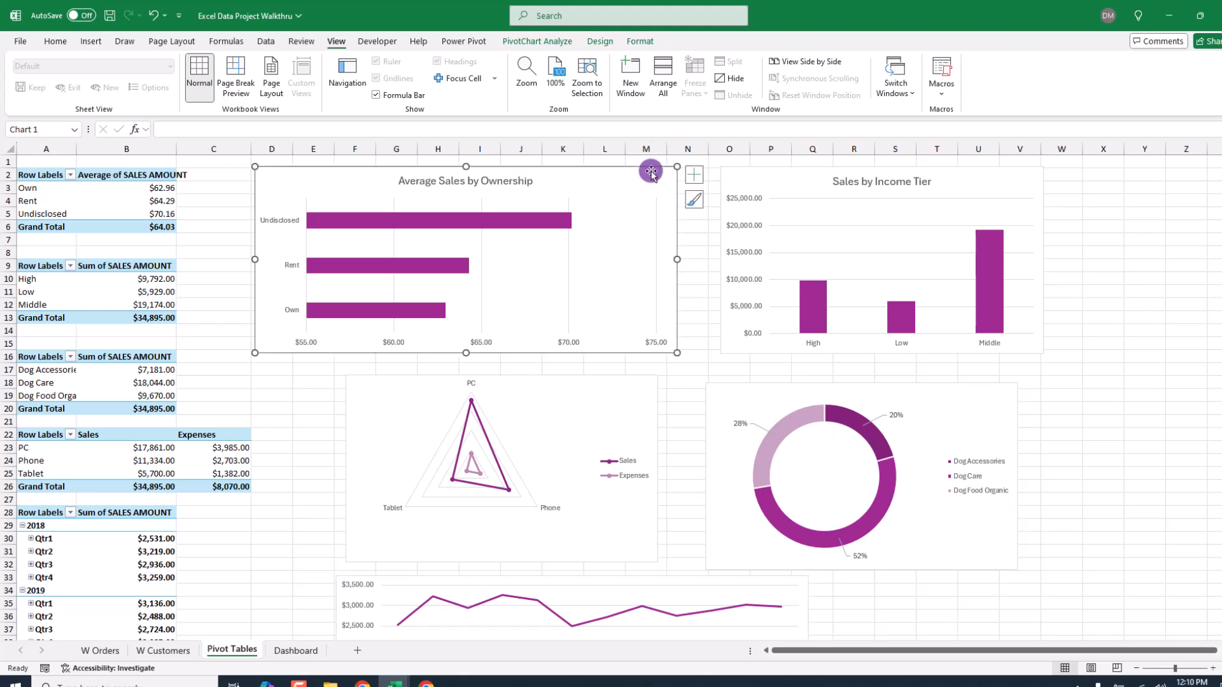
pyautogui.click(599, 42)
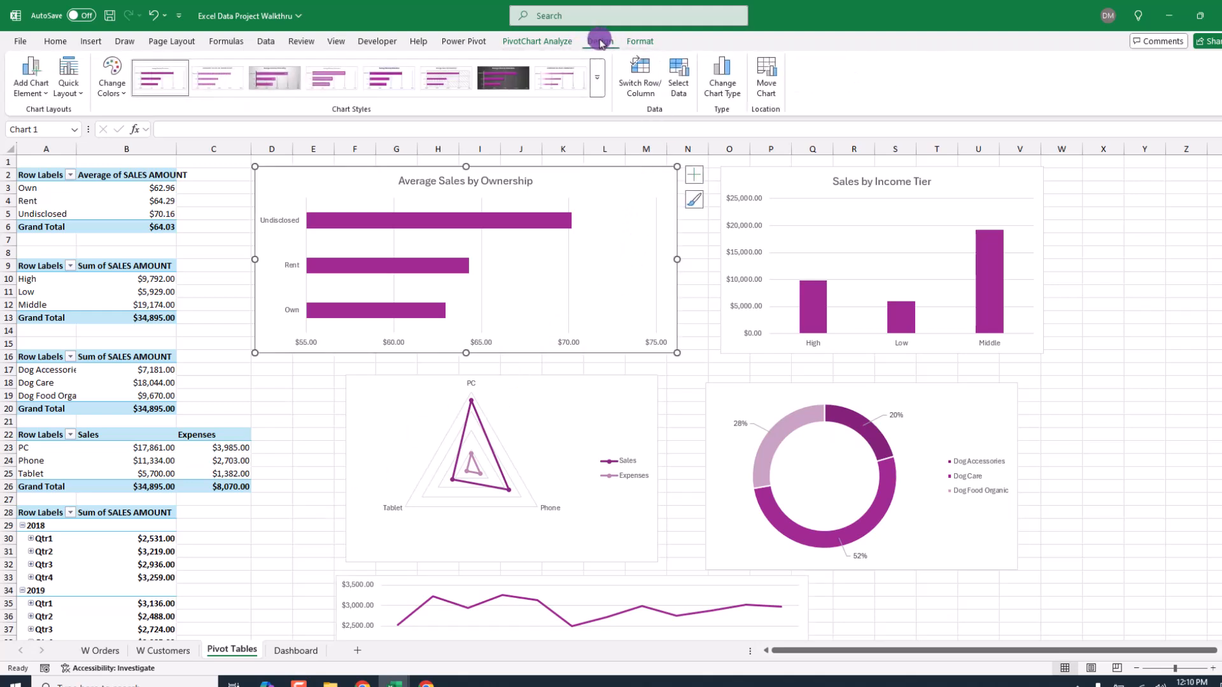
pyautogui.click(769, 82)
pyautogui.click(1001, 319)
pyautogui.click(864, 353)
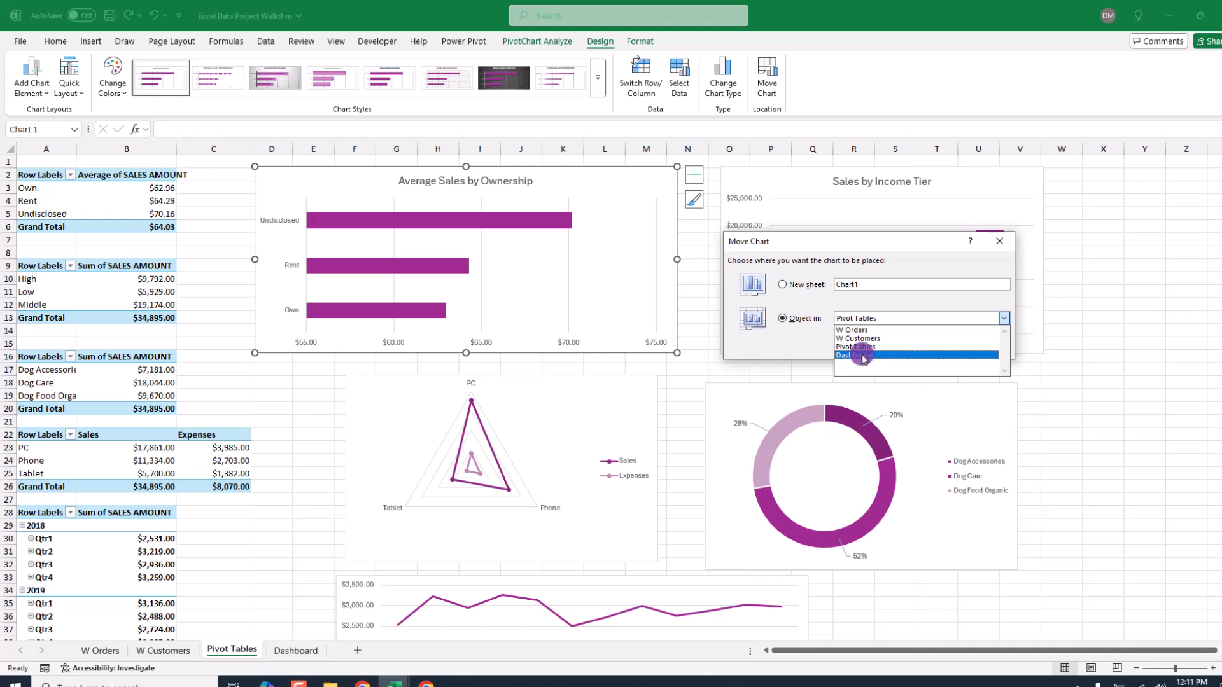
pyautogui.click(930, 355)
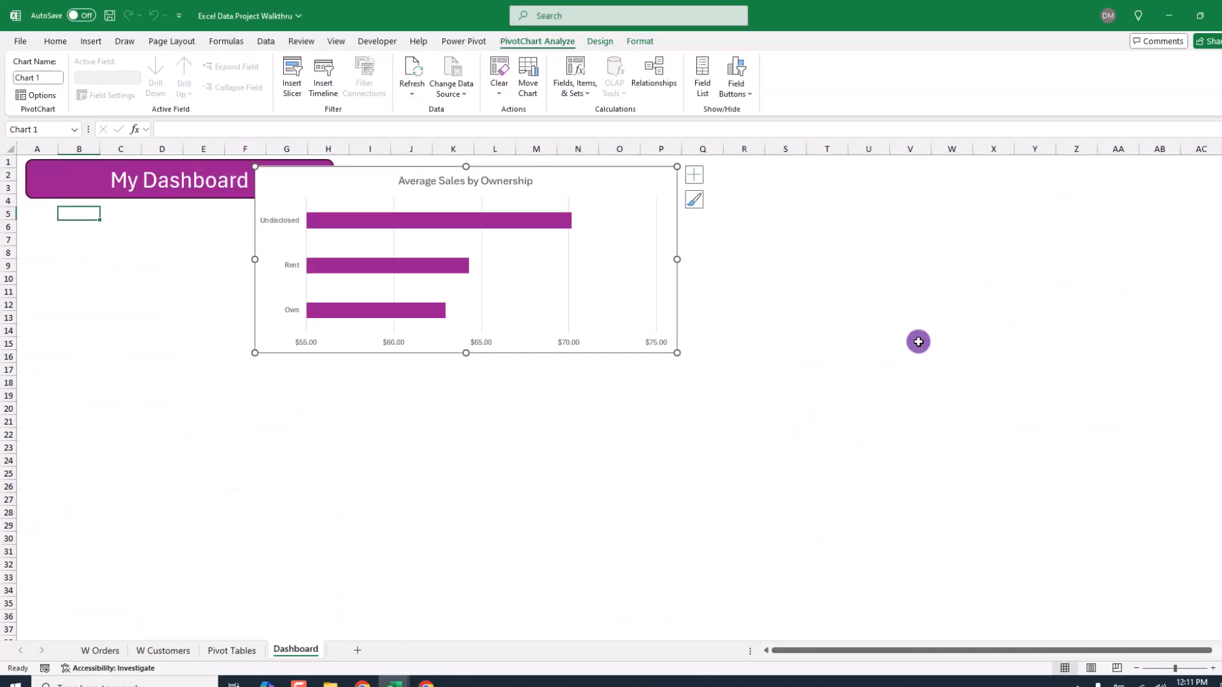
pyautogui.moveTo(601, 180); pyautogui.dragTo(673, 225)
# - Move the Sales by Income Tier chart from Pivot Tables to the Dashboard sheet and align it beside the Average Sales by Ownership chart
pyautogui.click(233, 650)
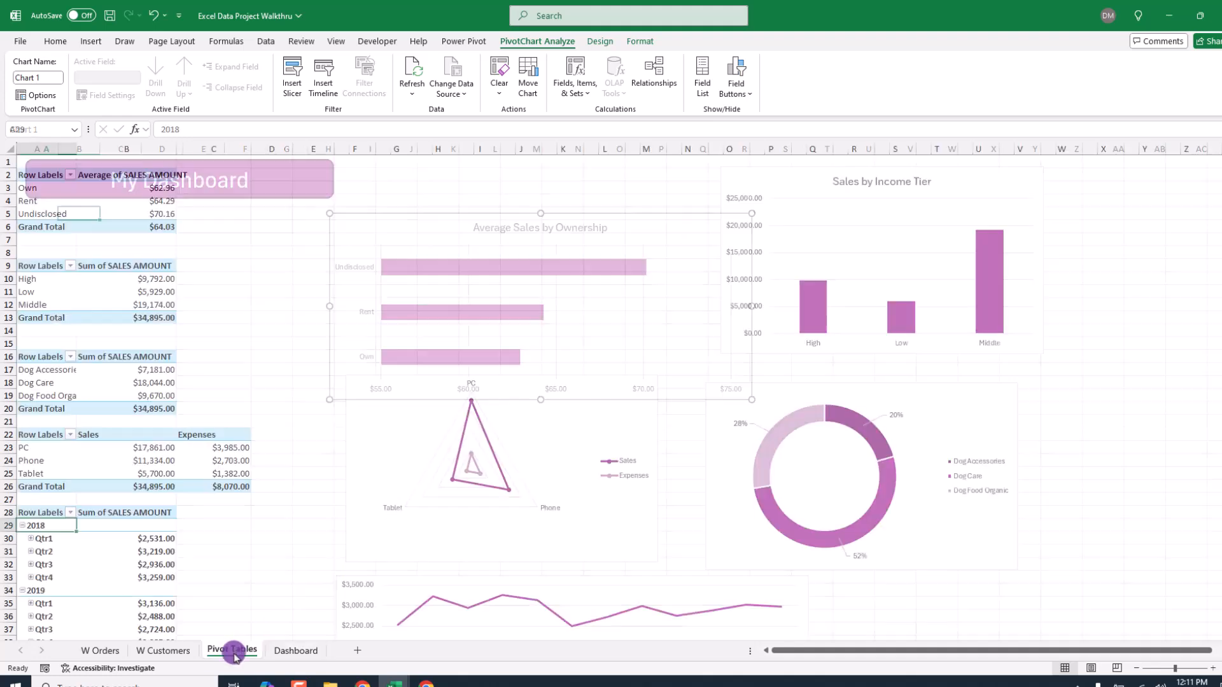
pyautogui.click(760, 182)
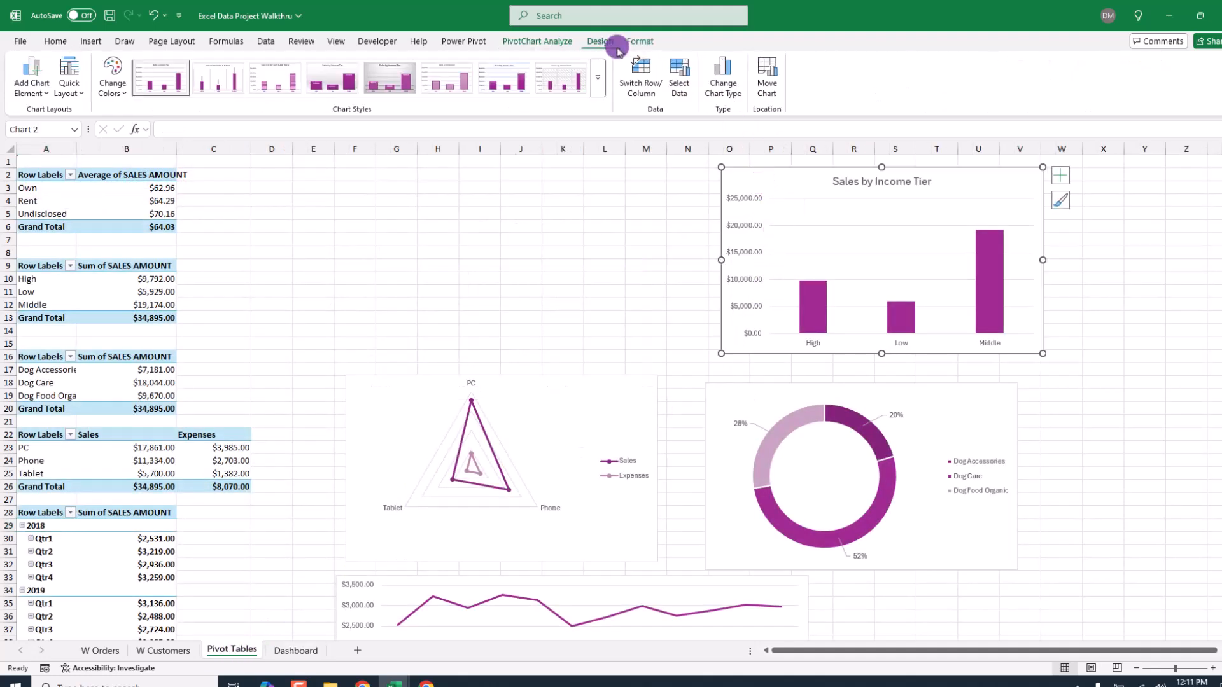
pyautogui.click(768, 78)
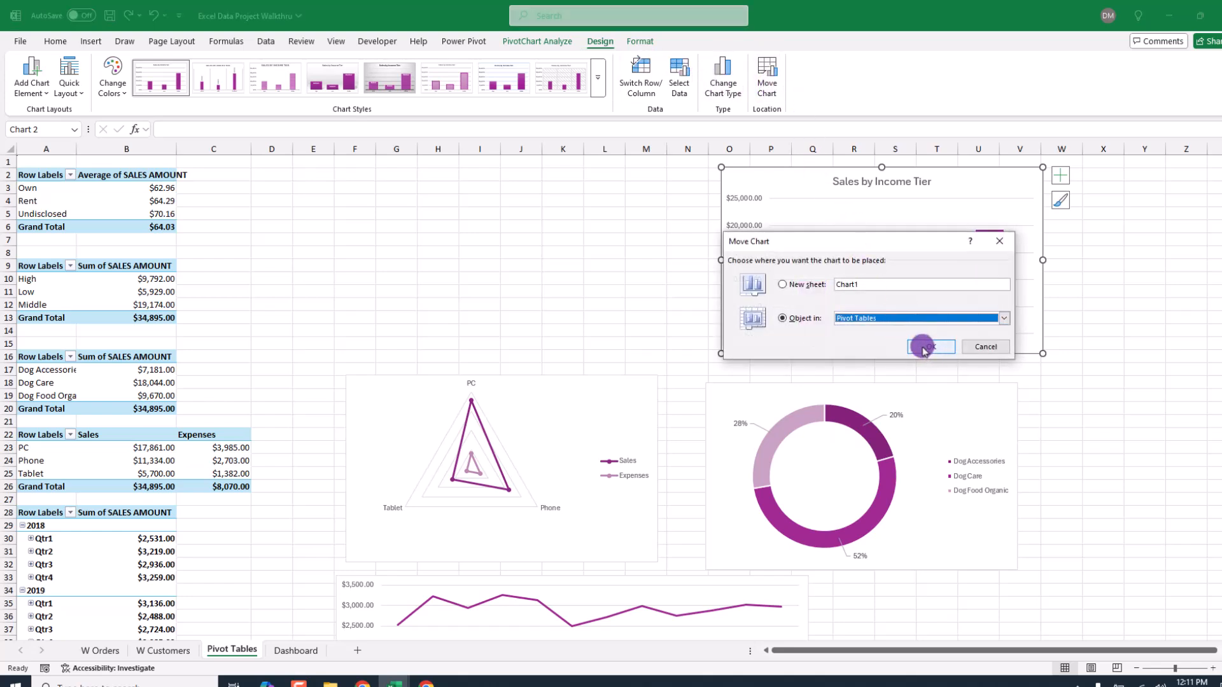
pyautogui.click(924, 347)
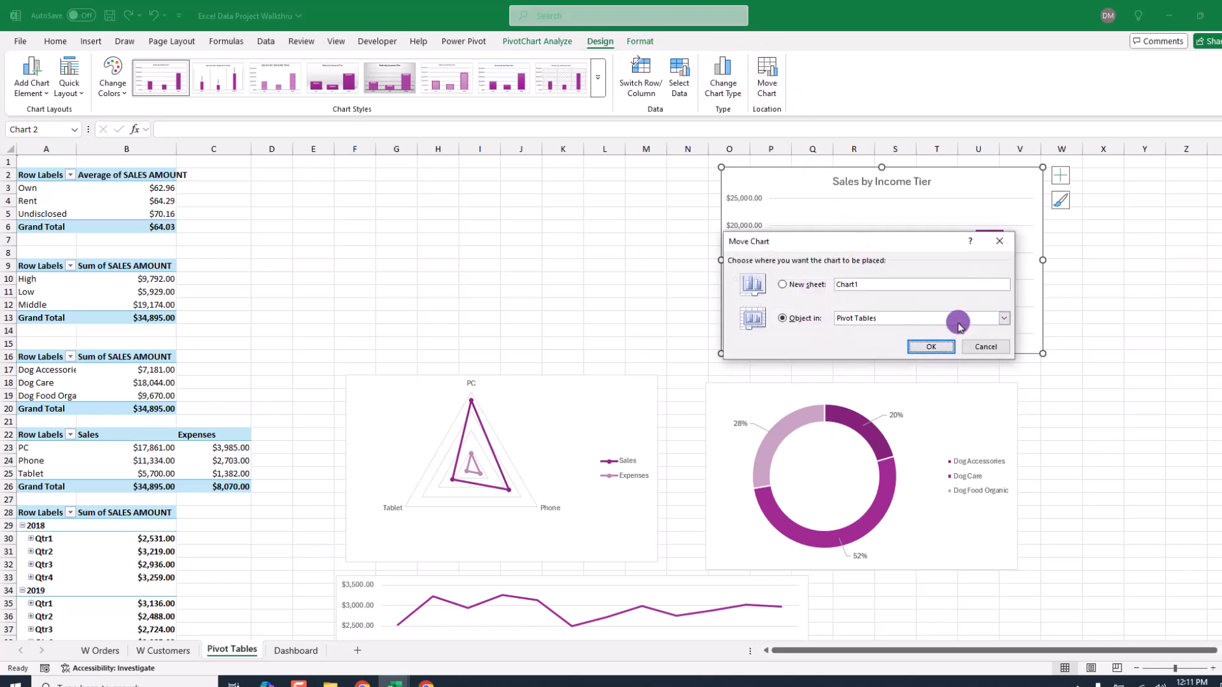
pyautogui.click(1003, 318)
pyautogui.click(884, 358)
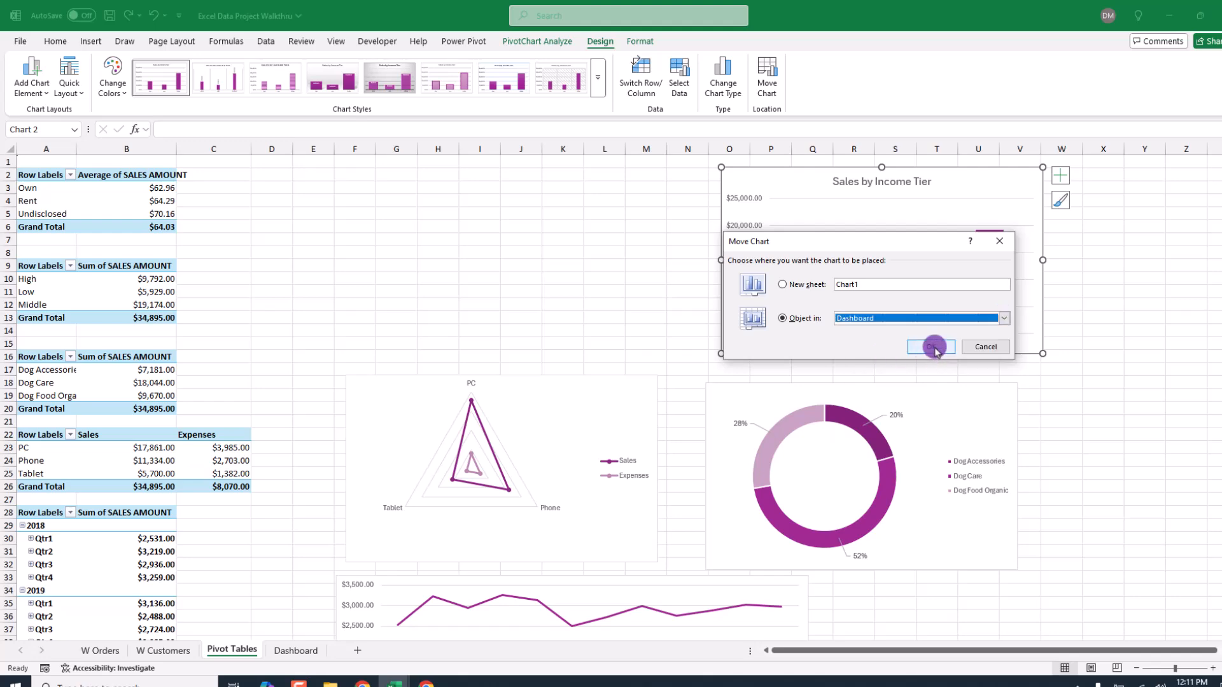
pyautogui.press('Return')
pyautogui.moveTo(851, 197); pyautogui.dragTo(906, 244)
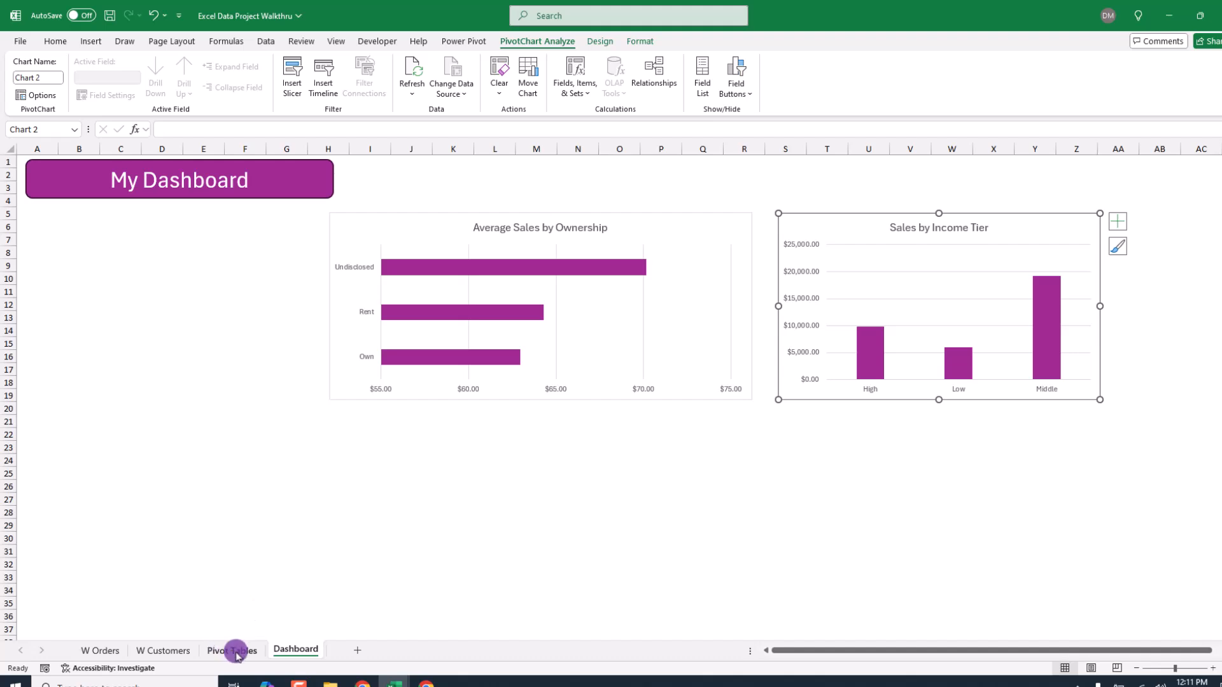
# - Move the radar chart of sales and expenses by device from the Pivot Tables sheet to the Dashboard sheet
pyautogui.click(231, 650)
pyautogui.click(593, 398)
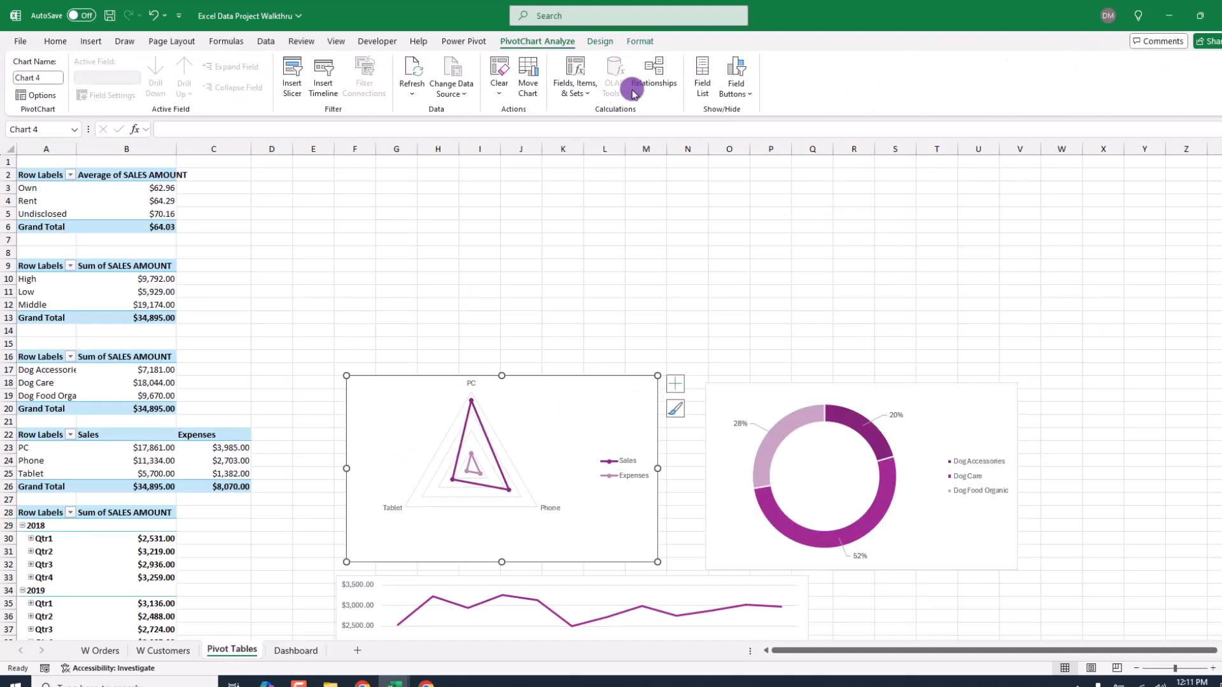
pyautogui.click(600, 41)
pyautogui.click(762, 96)
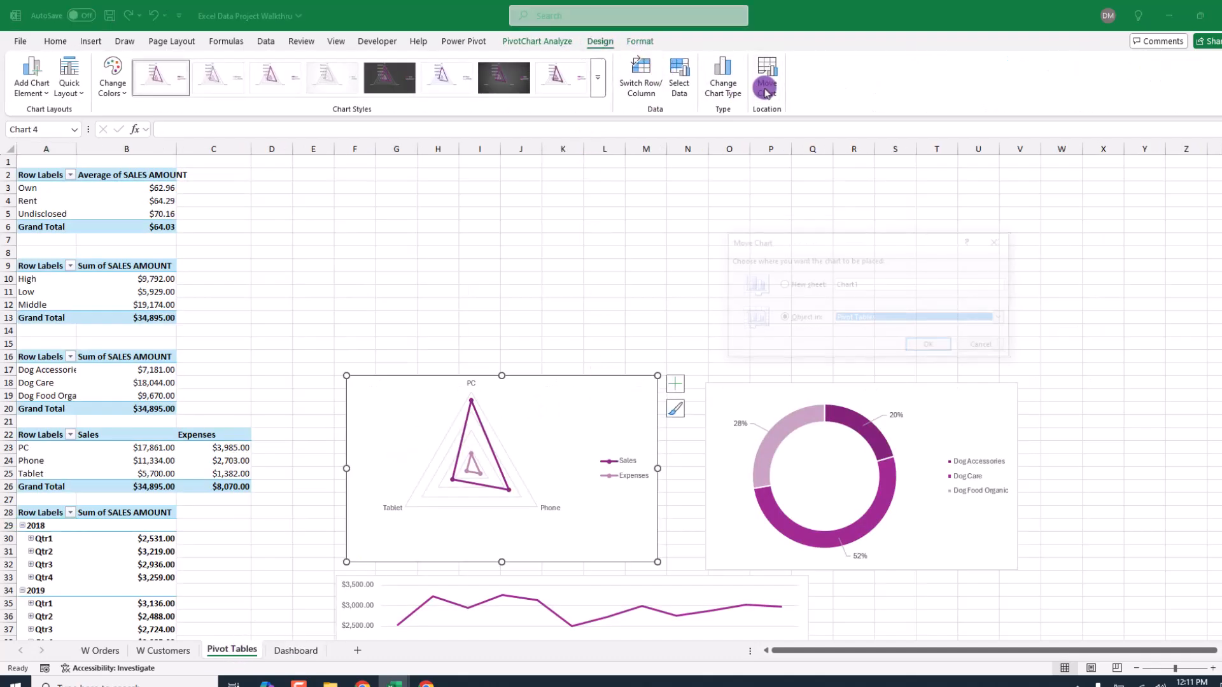
pyautogui.click(1004, 318)
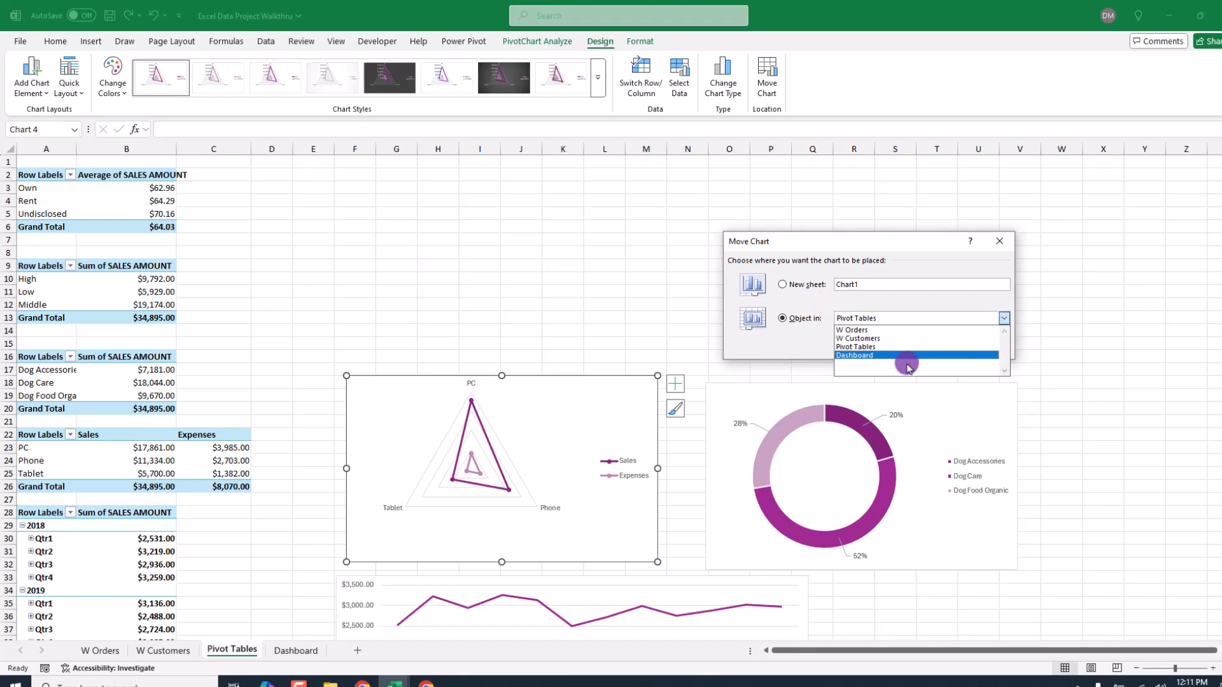
pyautogui.click(889, 355)
pyautogui.click(860, 344)
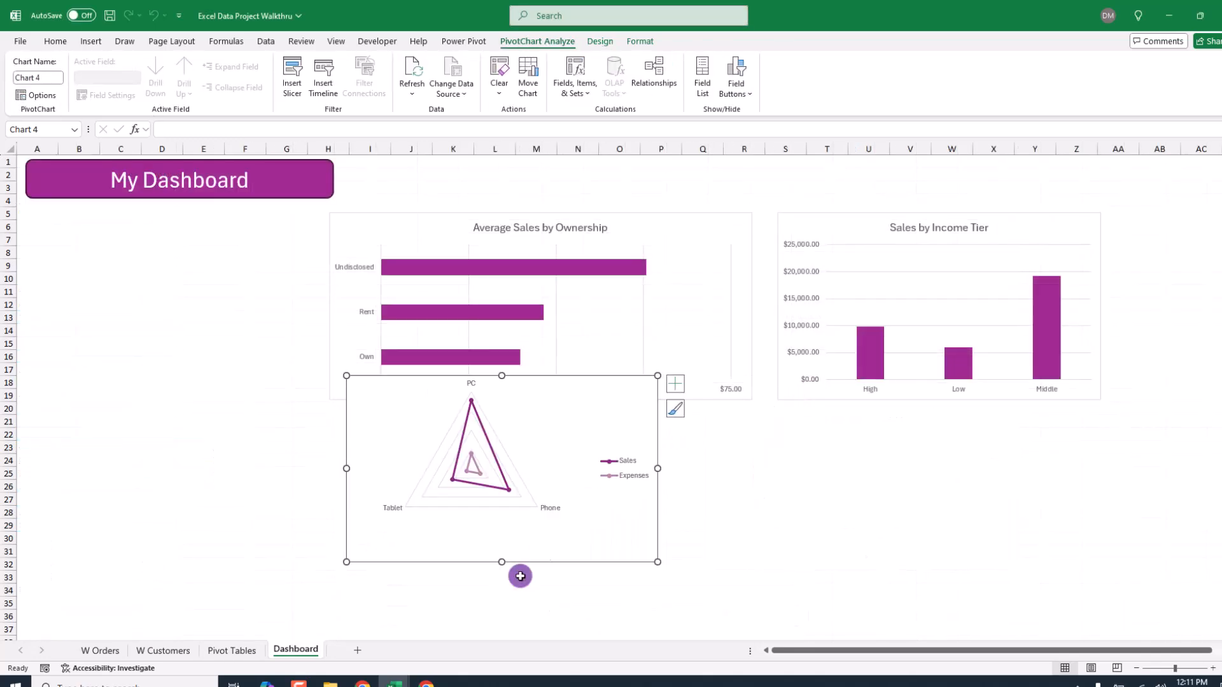
# - Move the doughnut chart of dog product categories from the Pivot Tables sheet to the Dashboard sheet
pyautogui.click(228, 648)
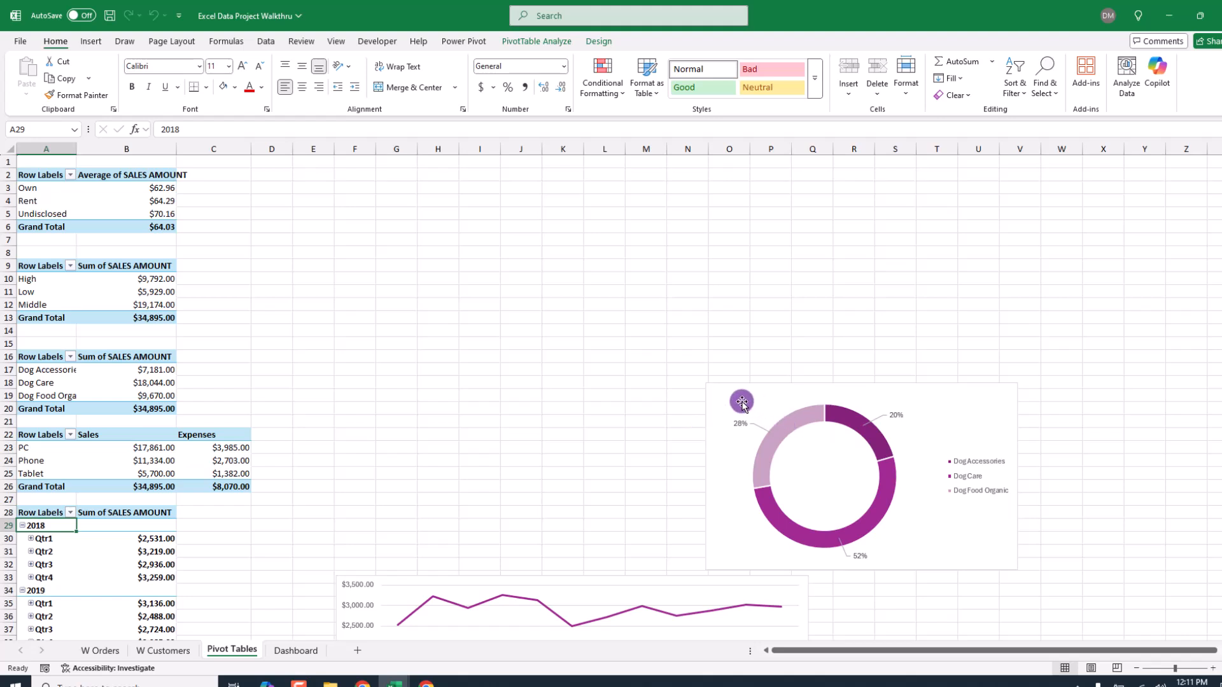
pyautogui.moveTo(739, 404); pyautogui.dragTo(741, 352)
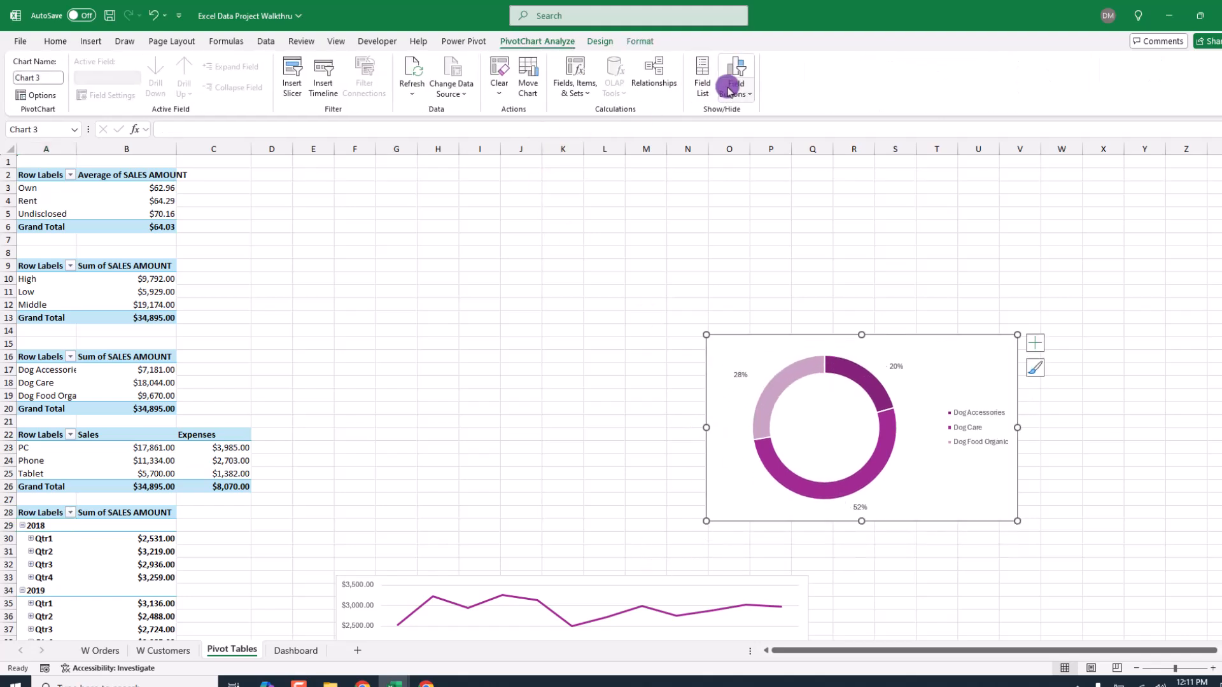
pyautogui.click(599, 41)
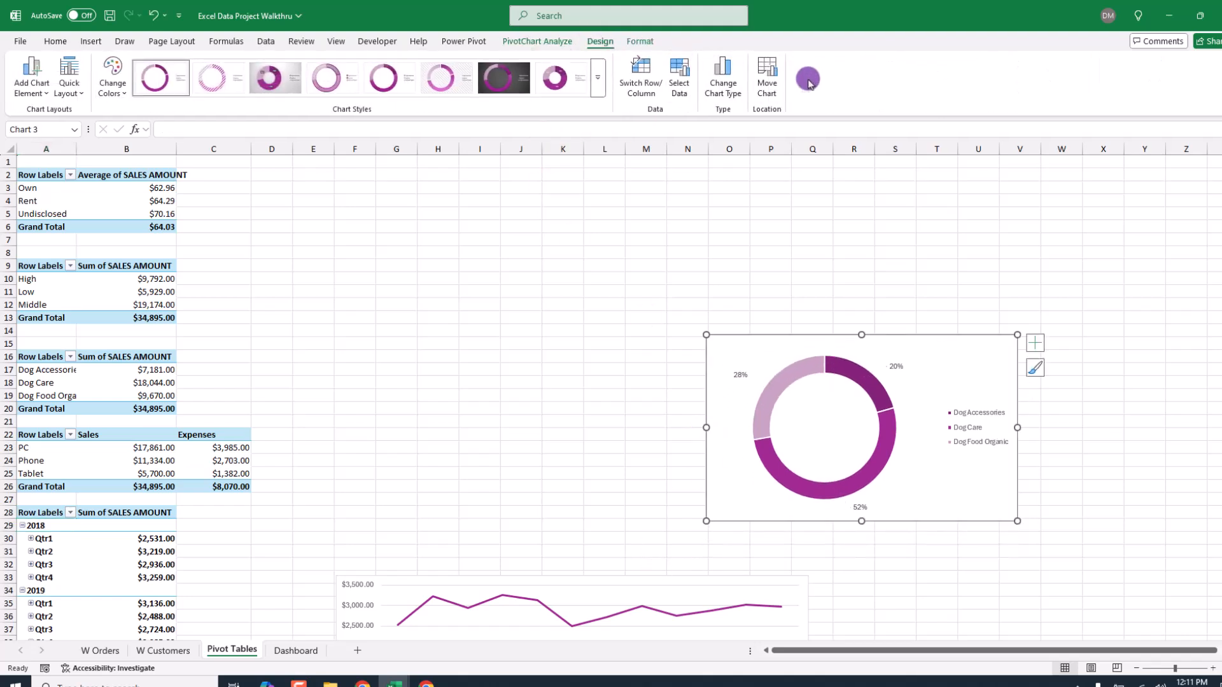
pyautogui.click(767, 75)
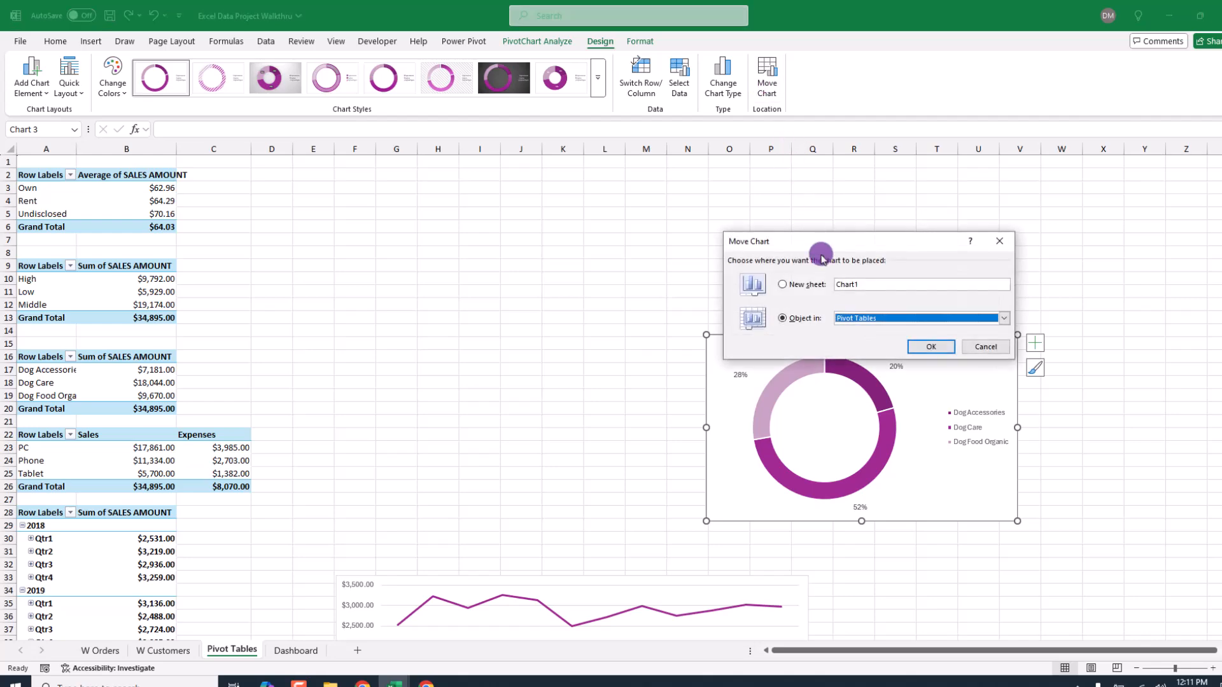
pyautogui.click(1010, 318)
pyautogui.click(915, 355)
pyautogui.click(929, 347)
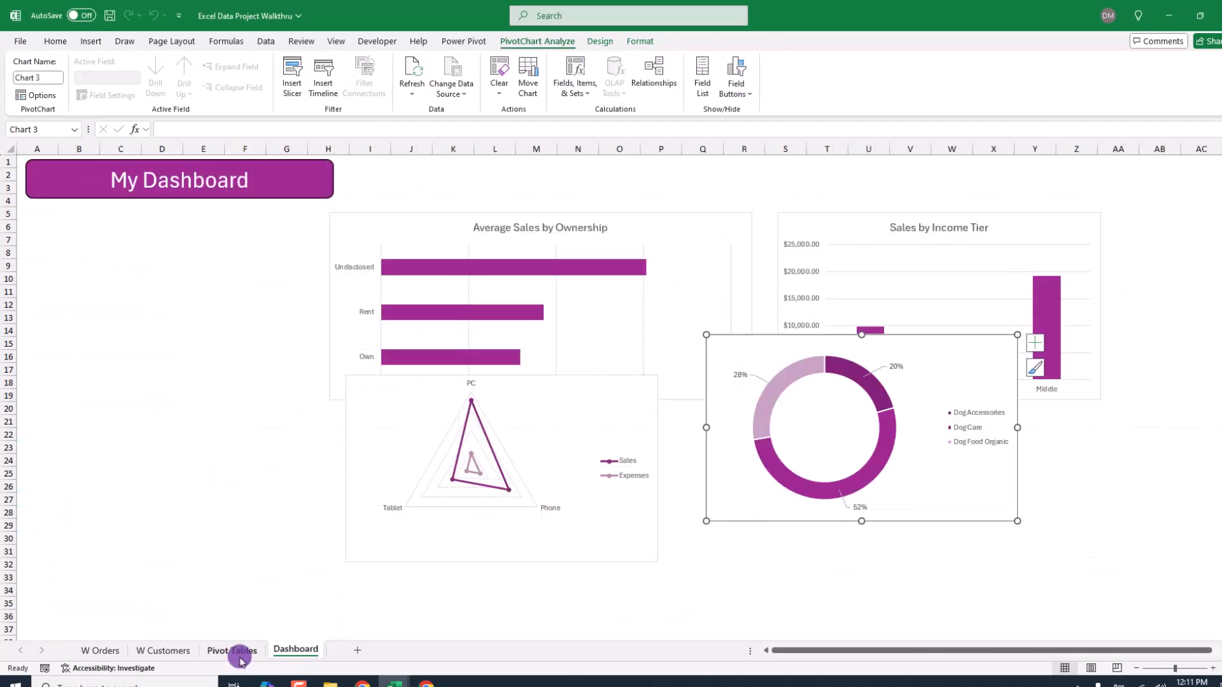
# - Move the quarterly sales line chart from the Pivot Tables sheet to the Dashboard sheet
pyautogui.click(239, 655)
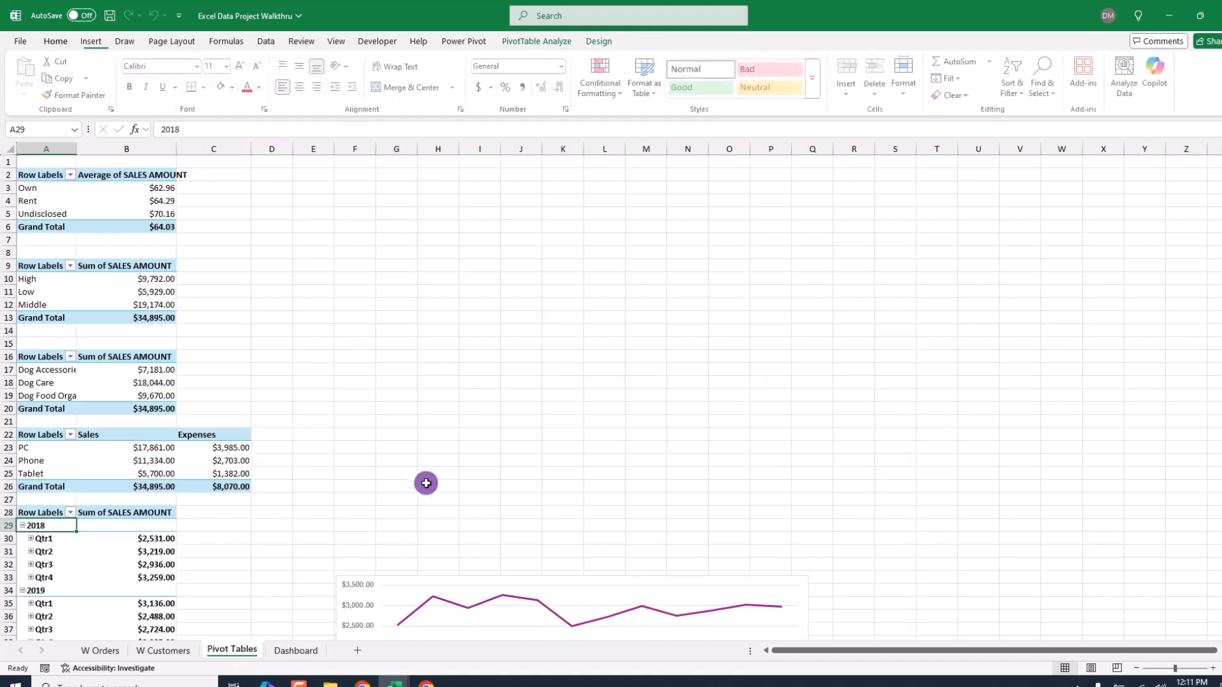
pyautogui.scroll(-5, 815, 578)
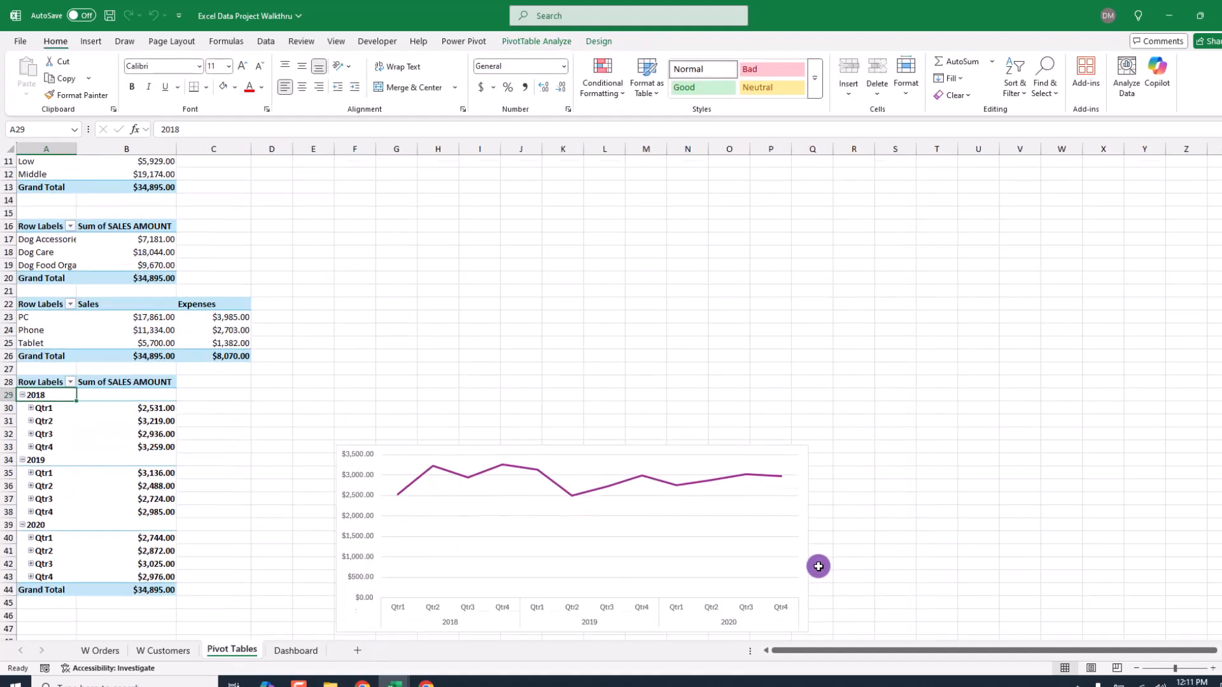
pyautogui.click(780, 497)
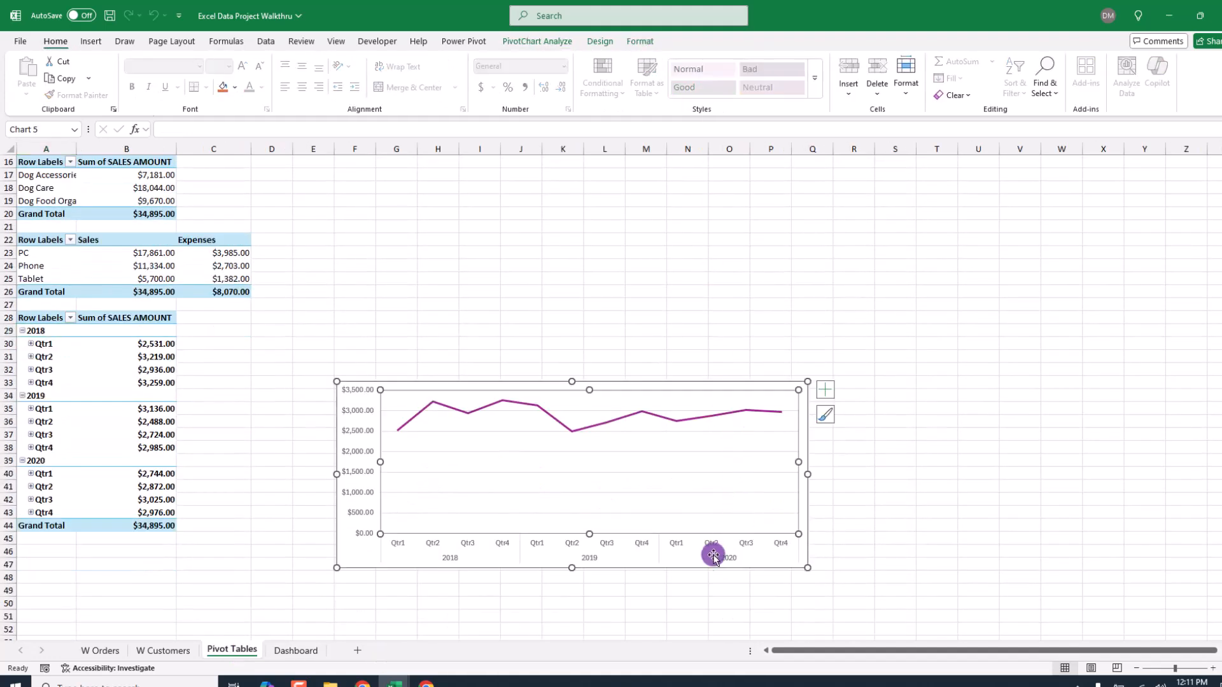
pyautogui.click(677, 559)
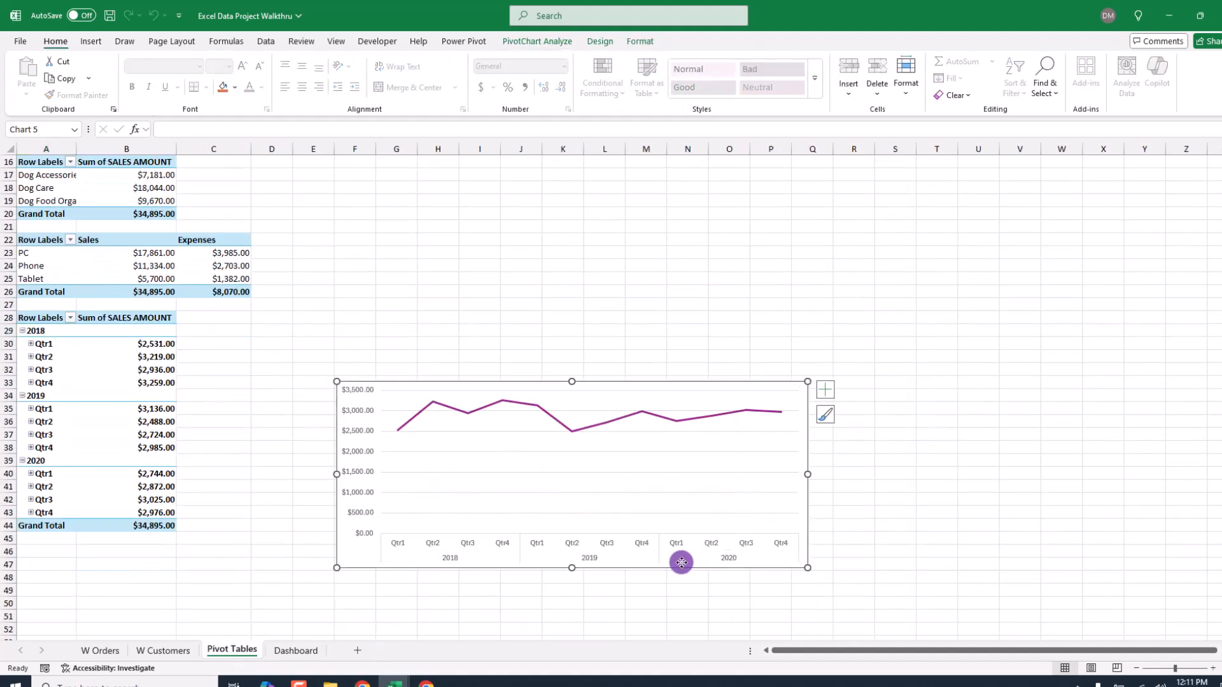
pyautogui.click(600, 42)
pyautogui.click(767, 79)
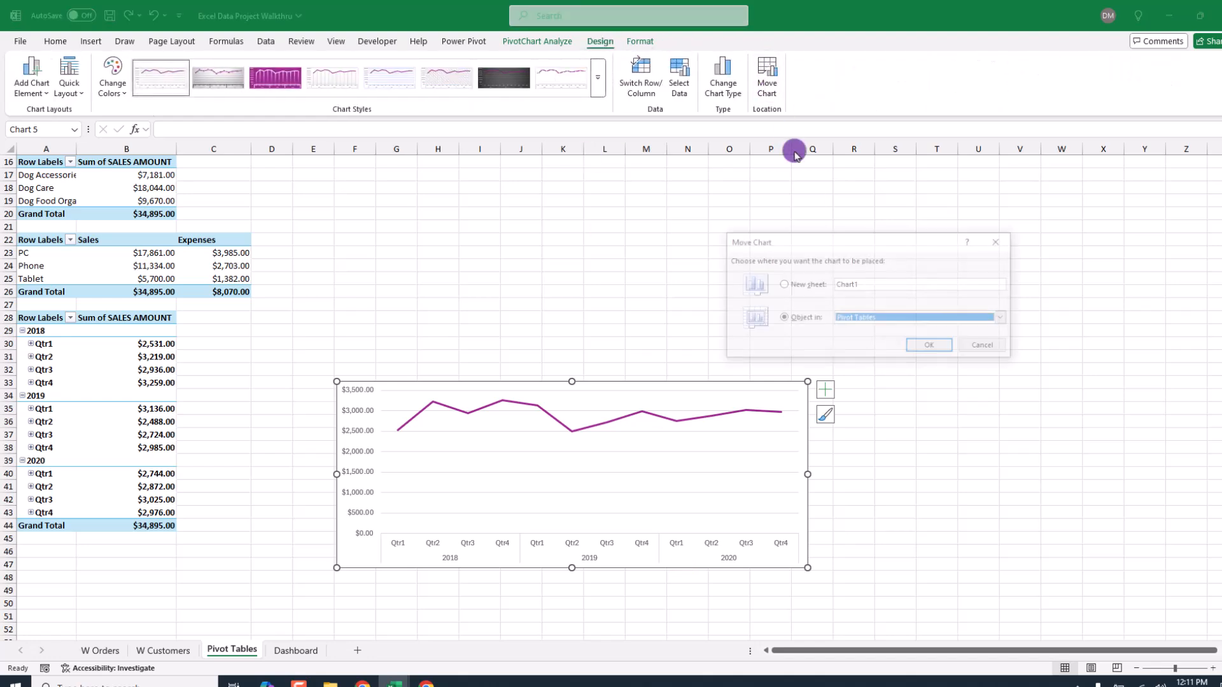
pyautogui.click(1003, 318)
pyautogui.click(923, 356)
pyautogui.click(930, 346)
pyautogui.moveTo(795, 365)
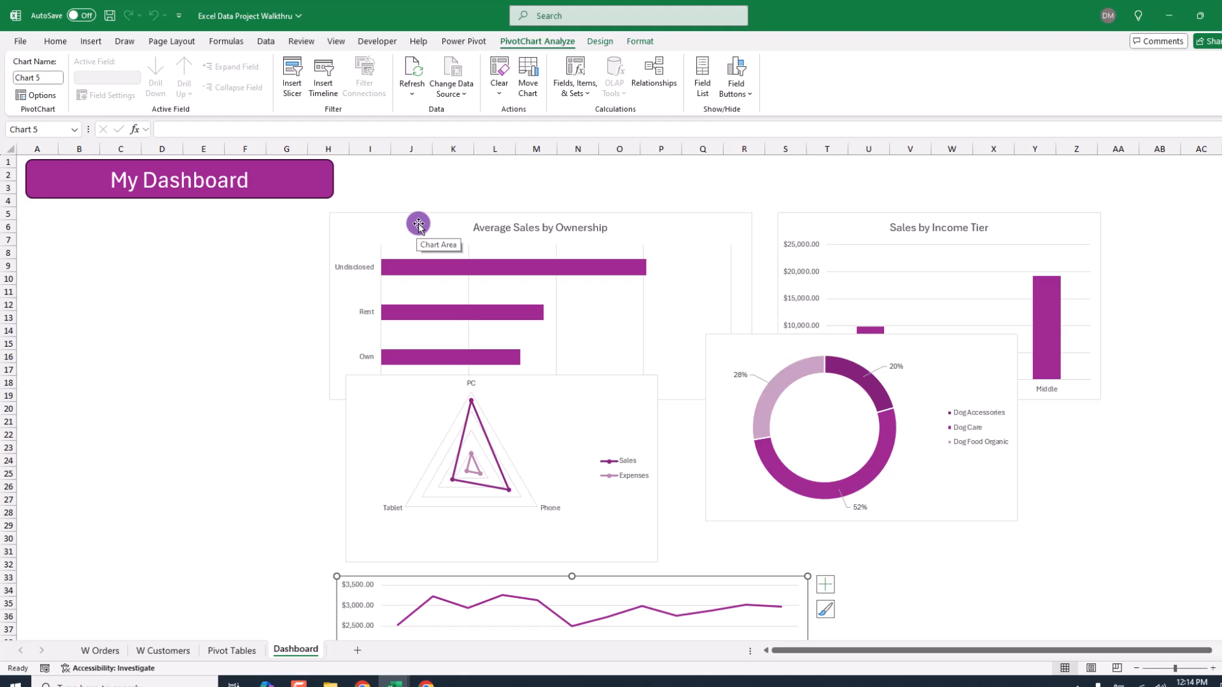
# - Narrow the Average Sales by Ownership chart and shift it to start near column G, and move the doughnut chart below the Sales by Income Tier chart
pyautogui.moveTo(418, 223); pyautogui.dragTo(376, 226)
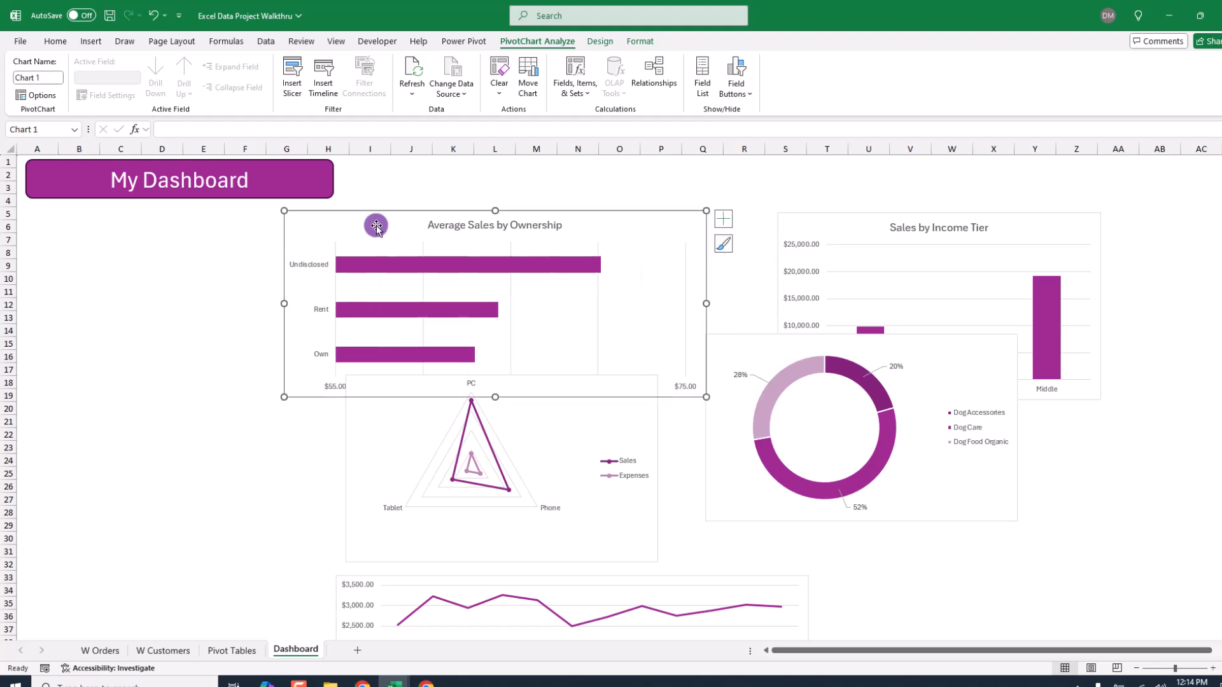
pyautogui.moveTo(701, 302); pyautogui.dragTo(632, 304)
pyautogui.moveTo(327, 222); pyautogui.dragTo(300, 222)
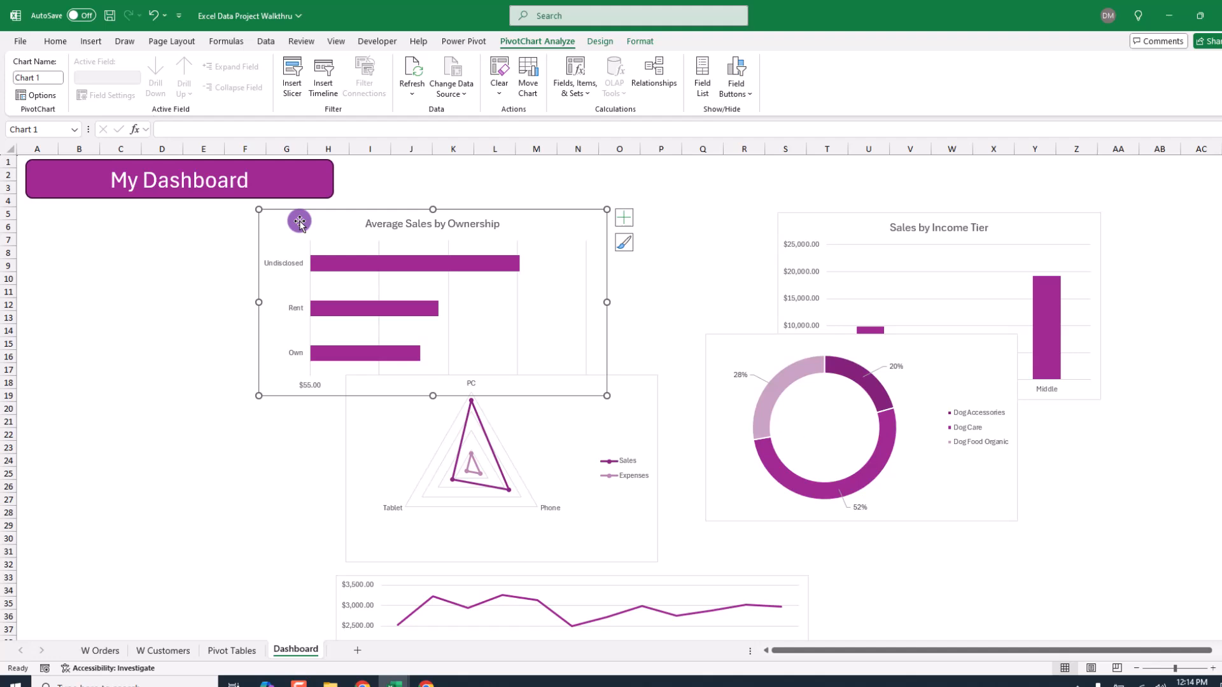
pyautogui.moveTo(726, 352); pyautogui.dragTo(750, 473)
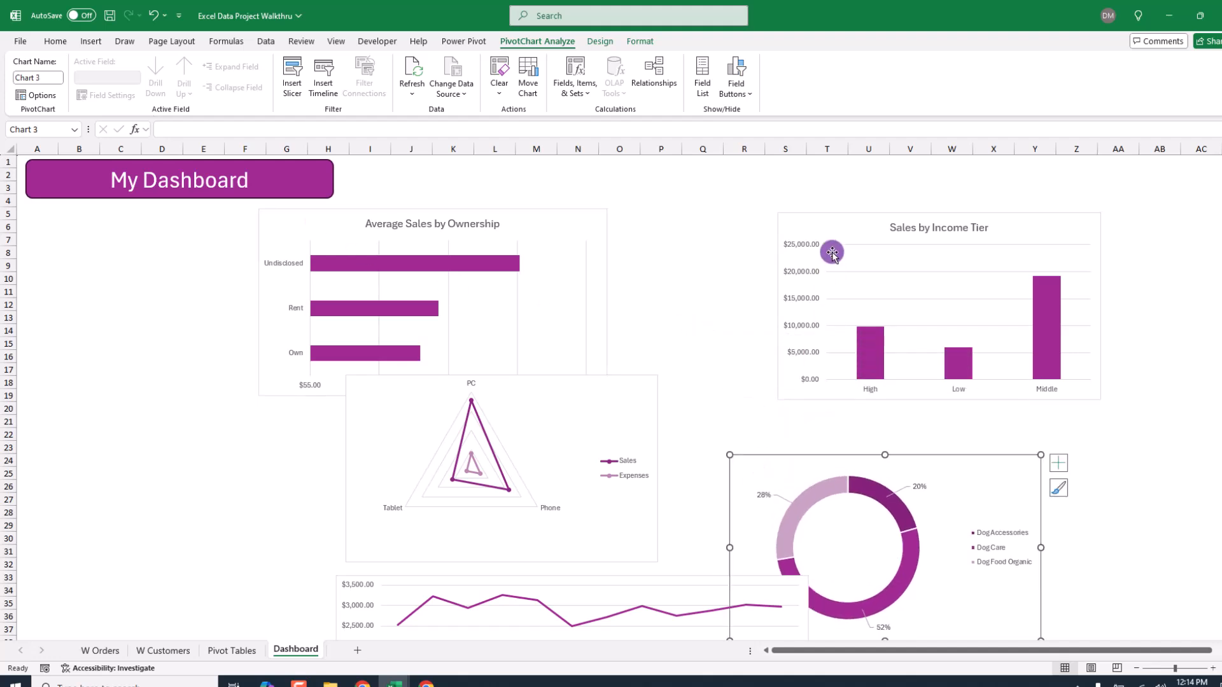
# - Move the Sales by Income Tier chart beside the Average Sales by Ownership chart and nudge the two into line
pyautogui.moveTo(826, 226); pyautogui.dragTo(677, 215)
pyautogui.click(567, 221)
pyautogui.moveTo(567, 220); pyautogui.dragTo(567, 218)
pyautogui.moveTo(689, 211); pyautogui.dragTo(687, 211)
# - Place the radar chart next to the Sales by Income Tier chart and narrow it slightly to leave a gap between them
pyautogui.click(567, 408)
pyautogui.moveTo(645, 411); pyautogui.dragTo(1195, 232)
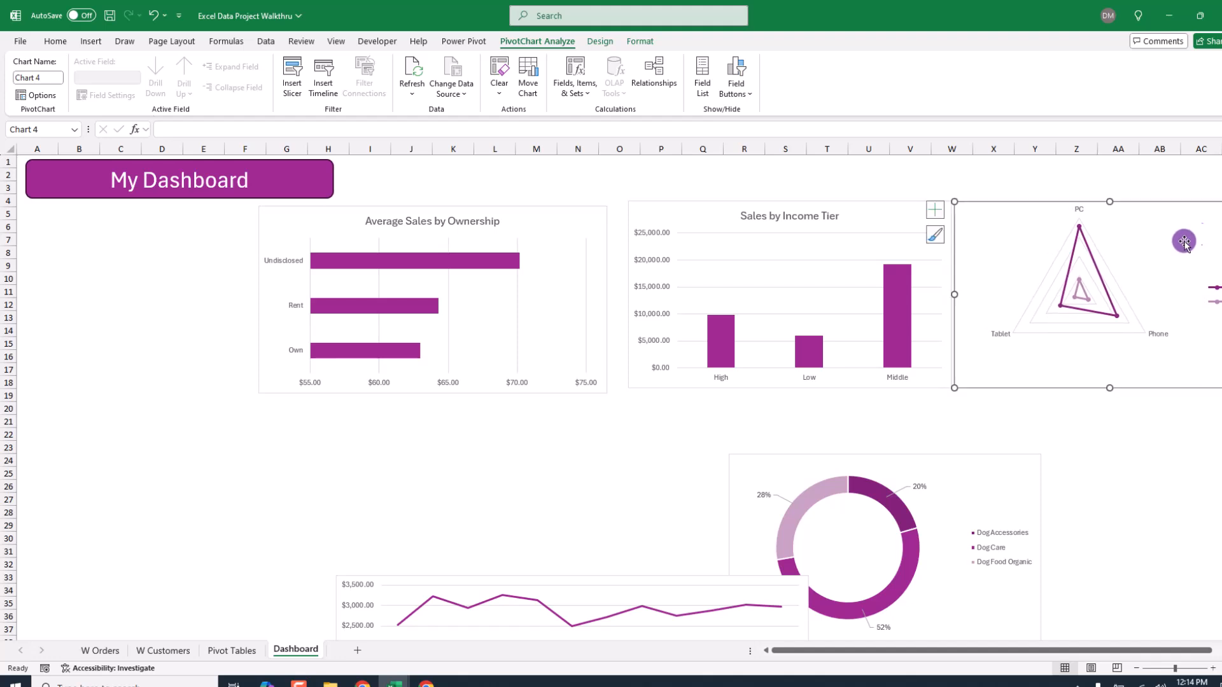
pyautogui.moveTo(979, 293)
pyautogui.mouseDown()
pyautogui.moveTo(952, 295)
pyautogui.moveTo(996, 291)
pyautogui.mouseUp()
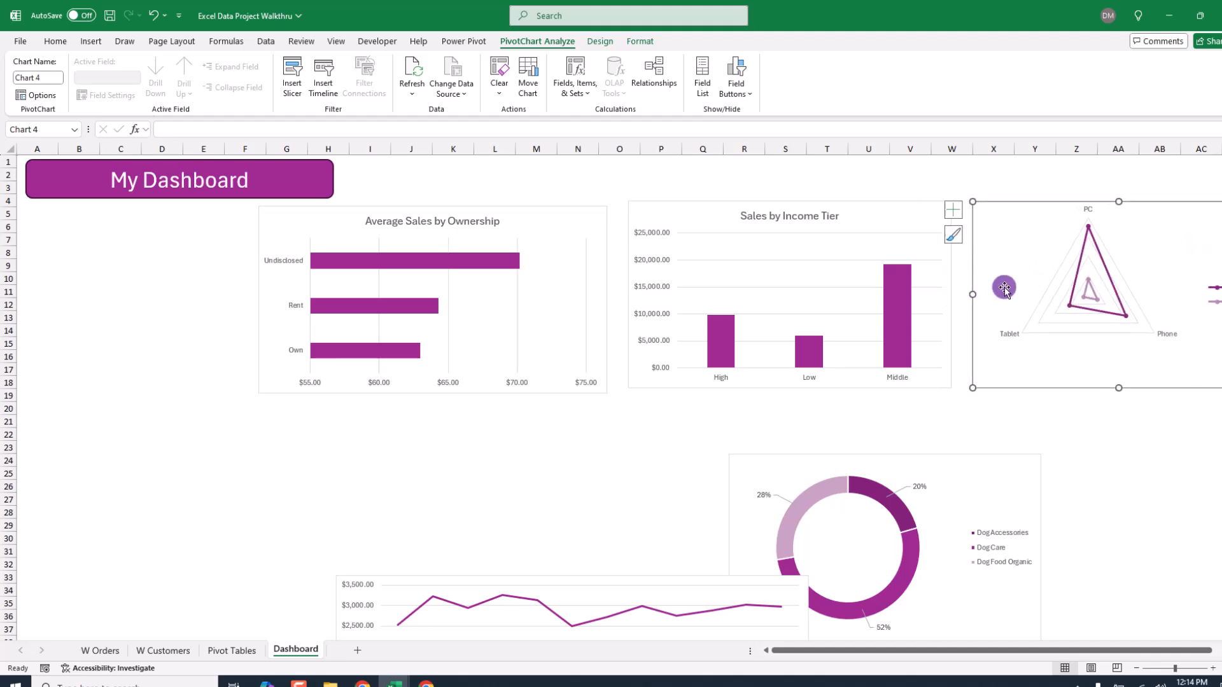
pyautogui.moveTo(1194, 233); pyautogui.dragTo(1179, 237)
# - Shift the ownership, income tier and radar charts slightly left and down so they form an even first row
pyautogui.moveTo(545, 216); pyautogui.dragTo(527, 218)
pyautogui.moveTo(656, 208); pyautogui.dragTo(638, 216)
pyautogui.moveTo(979, 213); pyautogui.dragTo(966, 224)
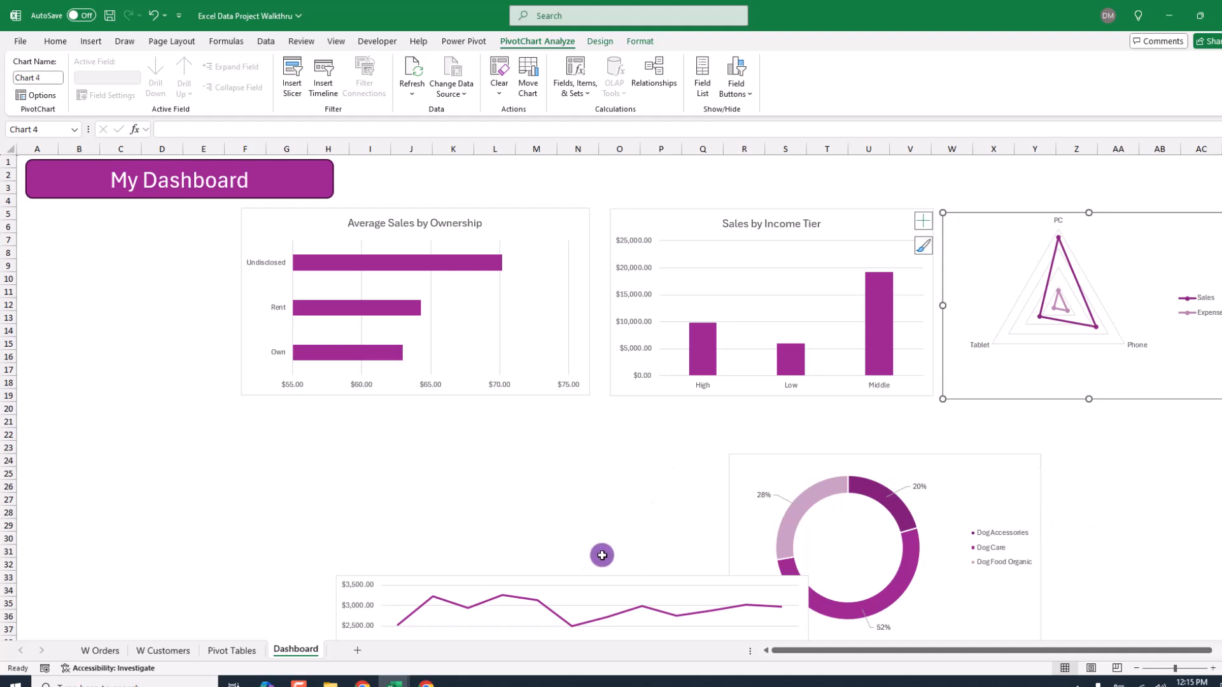
# - Arrange a second chart row with the quarterly line chart below Average Sales by Ownership and the doughnut chart below the radar chart
pyautogui.moveTo(742, 464); pyautogui.dragTo(931, 432)
pyautogui.moveTo(708, 591); pyautogui.dragTo(713, 509)
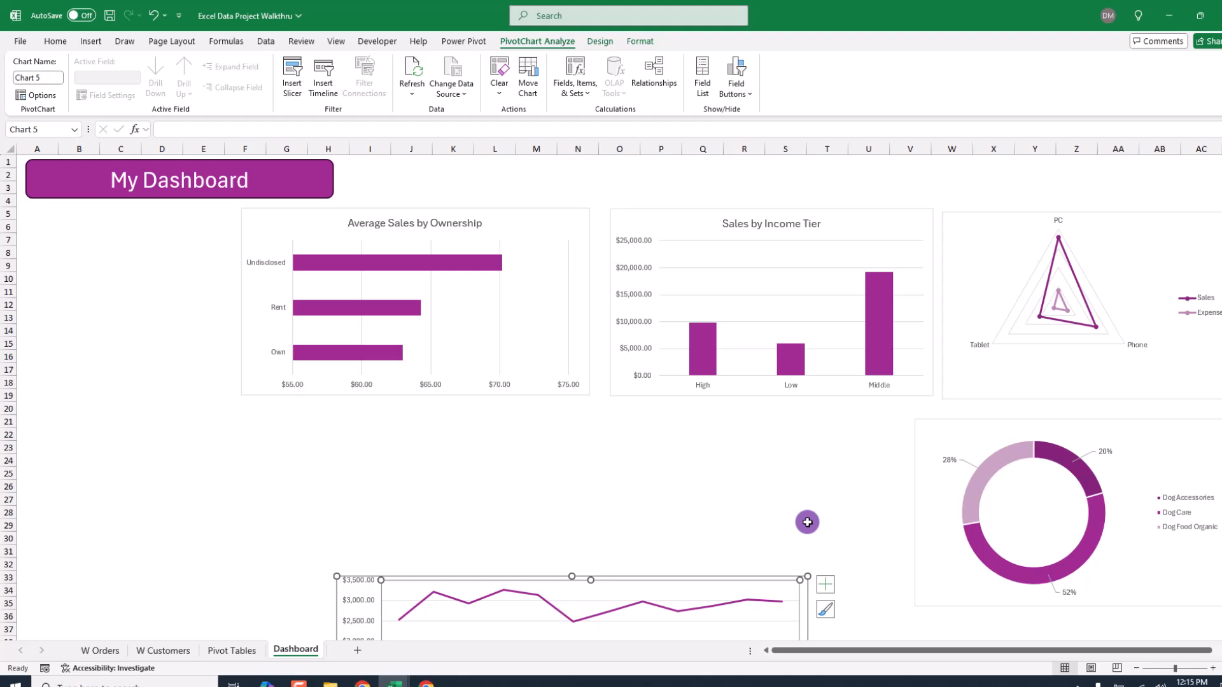
pyautogui.scroll(-2, 813, 521)
pyautogui.click(802, 546)
pyautogui.moveTo(802, 546); pyautogui.dragTo(707, 382)
pyautogui.moveTo(1118, 422); pyautogui.dragTo(1075, 420)
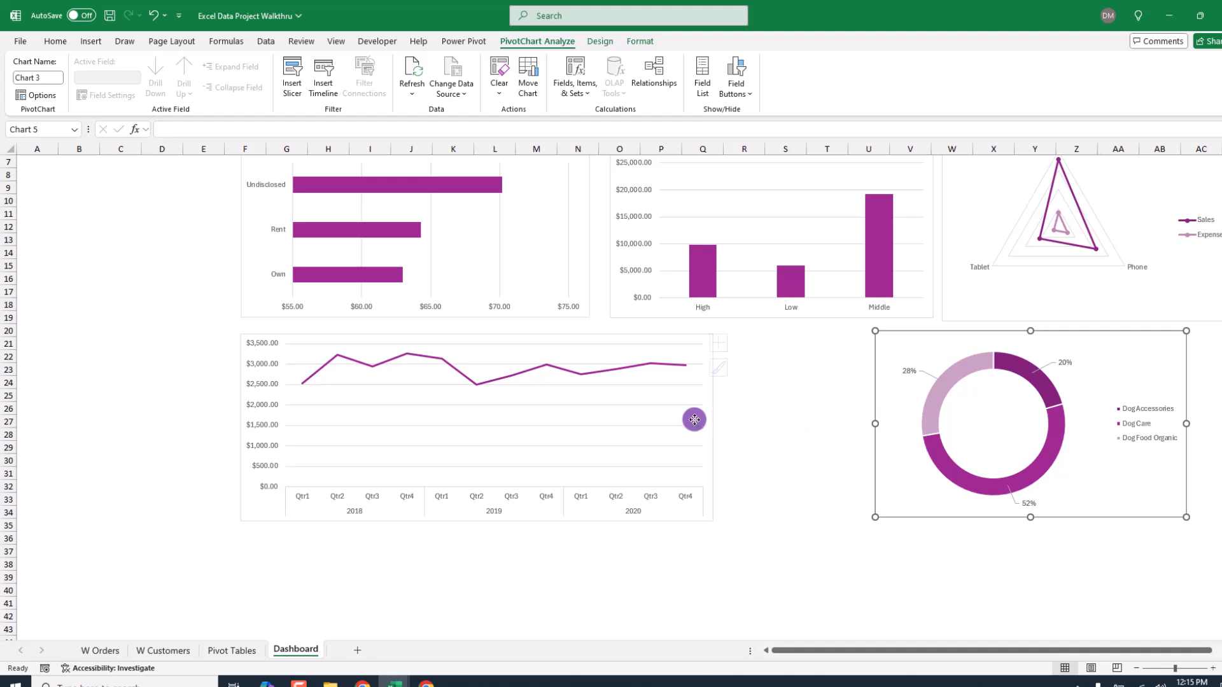
# - Widen the quarterly line chart to near the end of column T, just short of the doughnut chart
pyautogui.click(707, 421)
pyautogui.moveTo(714, 424); pyautogui.dragTo(844, 428)
pyautogui.scroll(1, 842, 563)
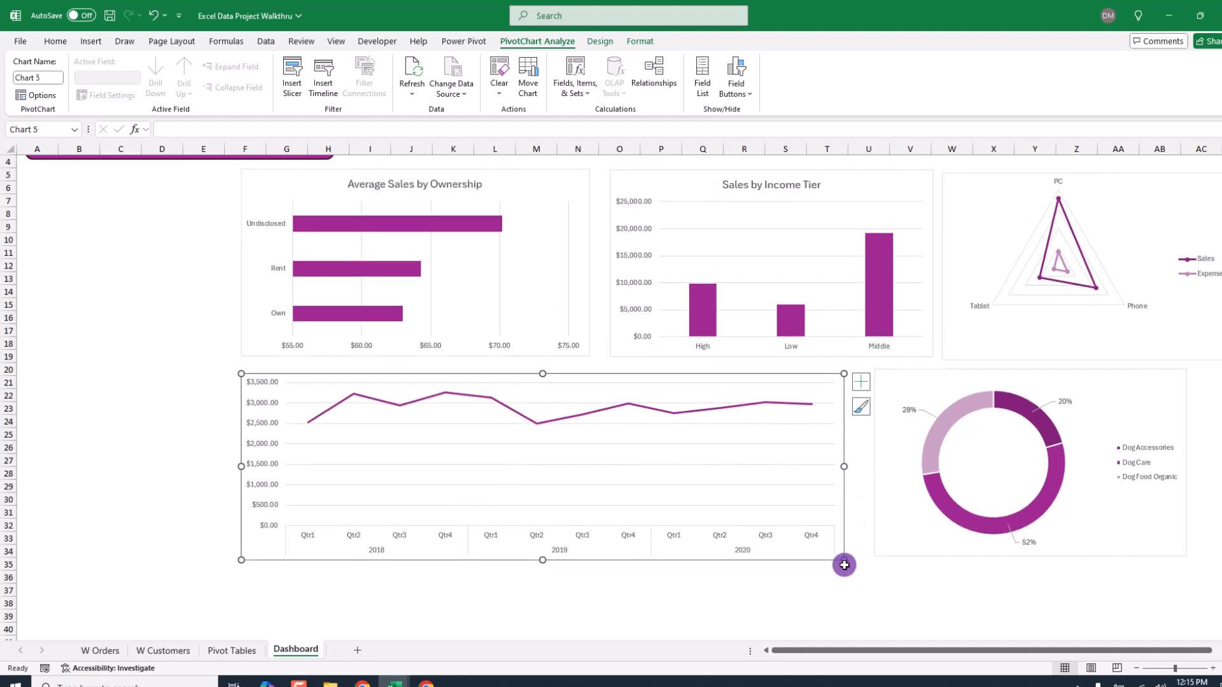
pyautogui.click(156, 304)
pyautogui.scroll(1, 154, 303)
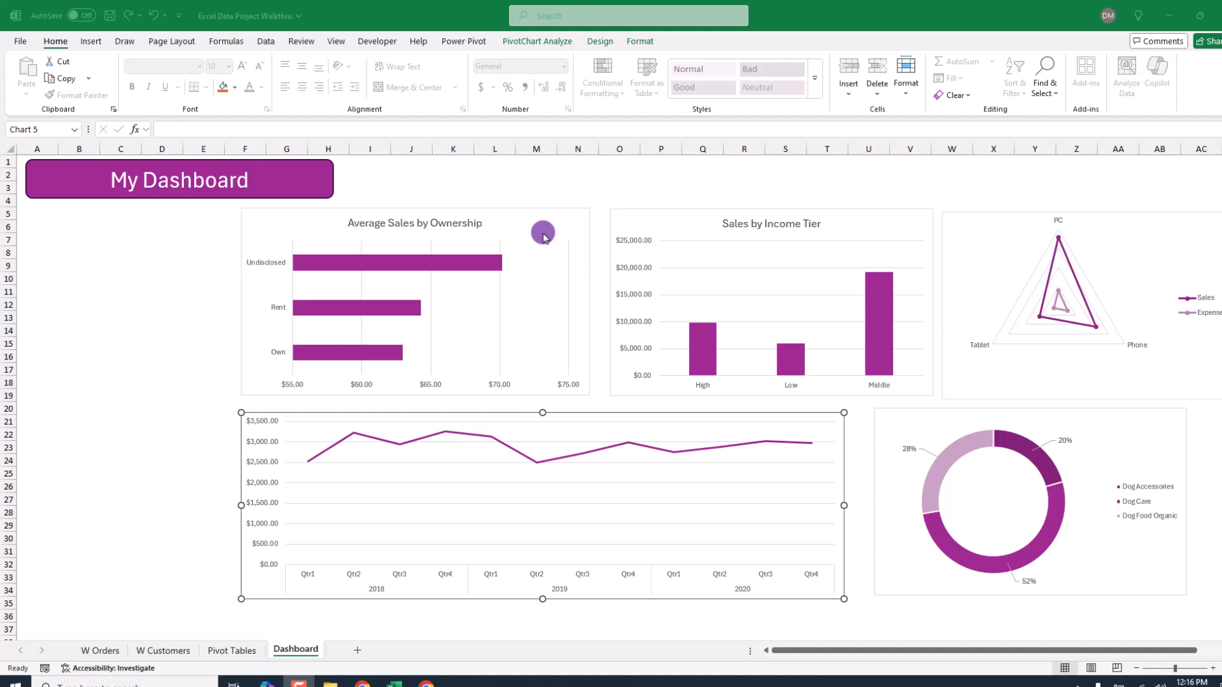
# - Remove the outline from the Average Sales by Ownership chart area
pyautogui.click(537, 223)
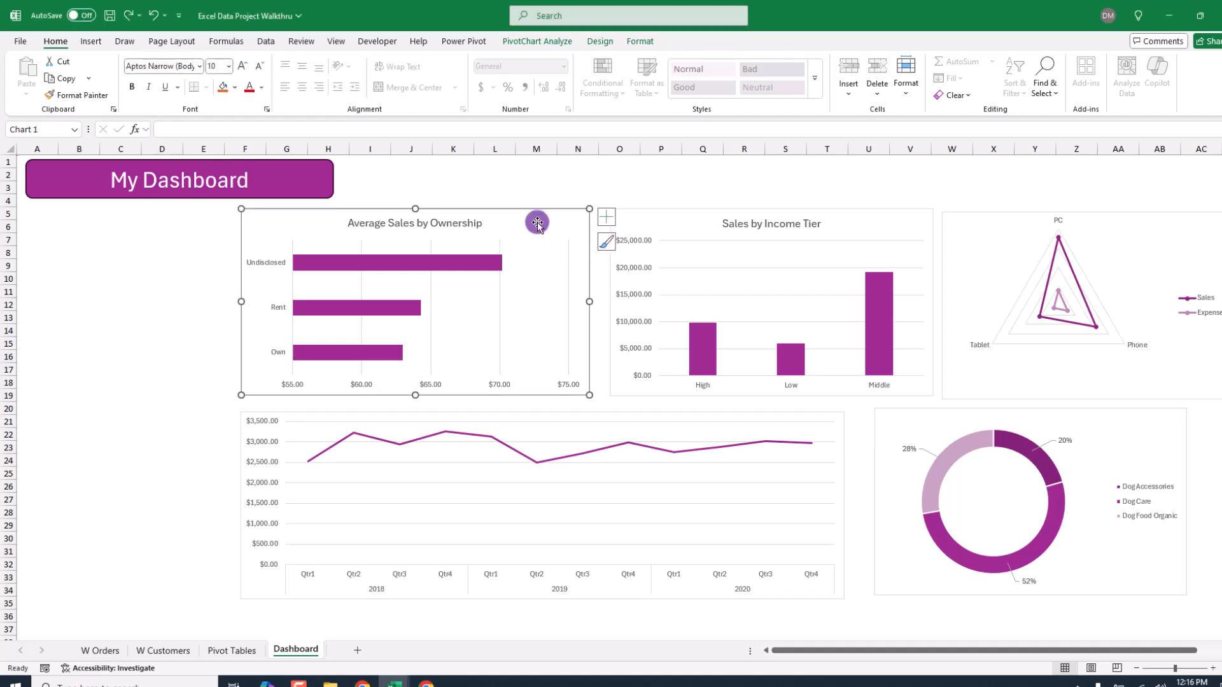
pyautogui.click(606, 44)
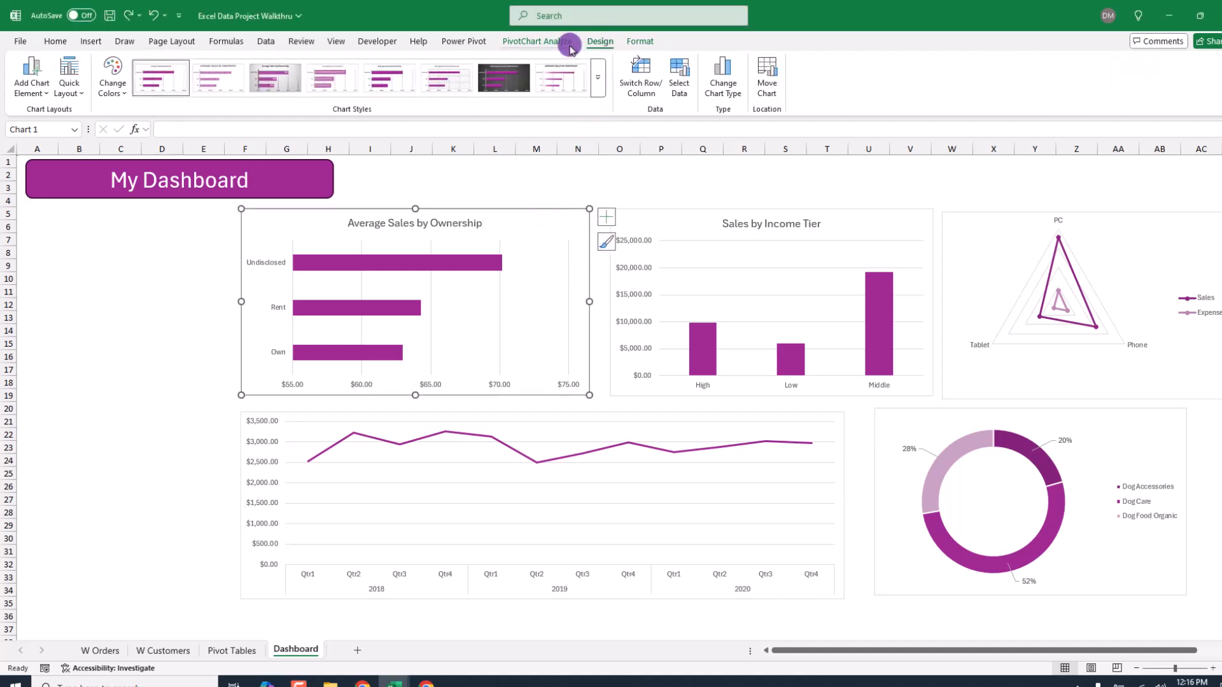
pyautogui.click(649, 48)
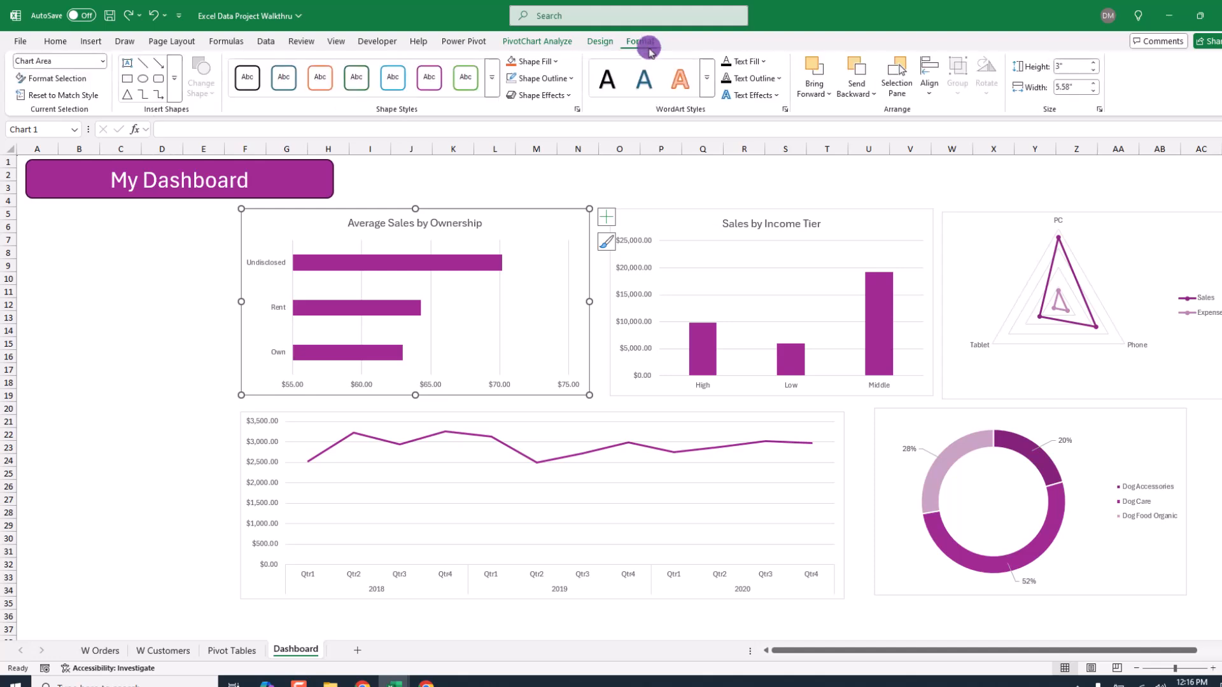
pyautogui.click(559, 78)
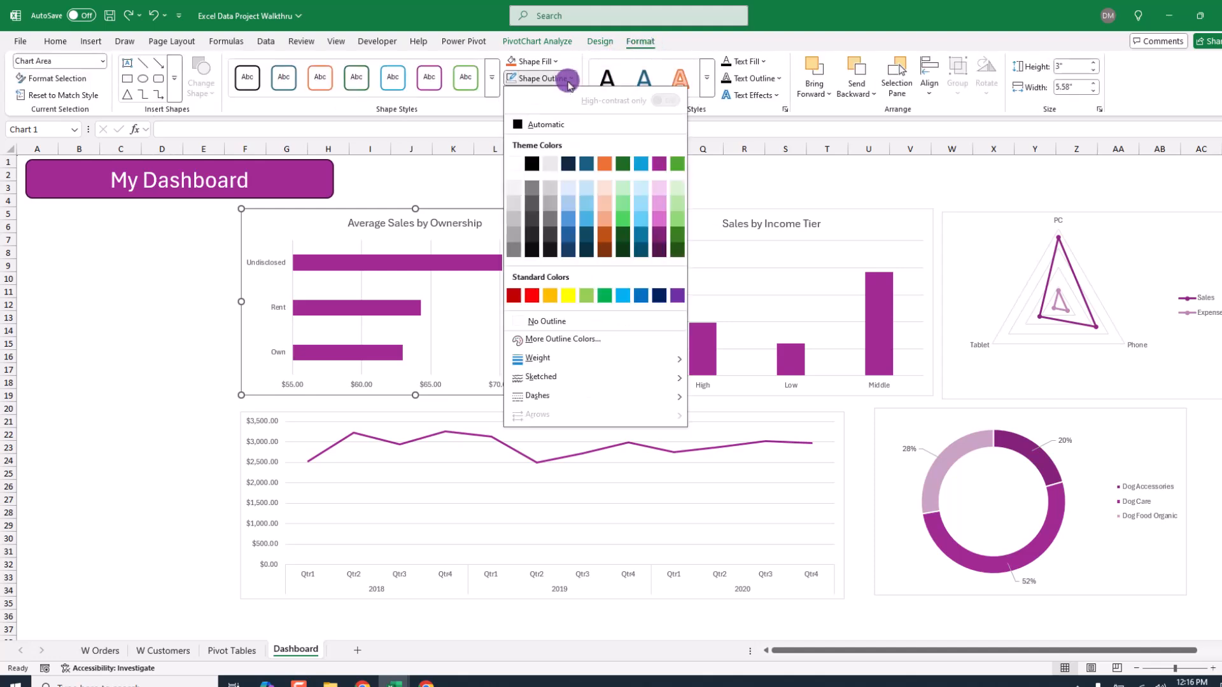
pyautogui.click(533, 320)
pyautogui.click(171, 289)
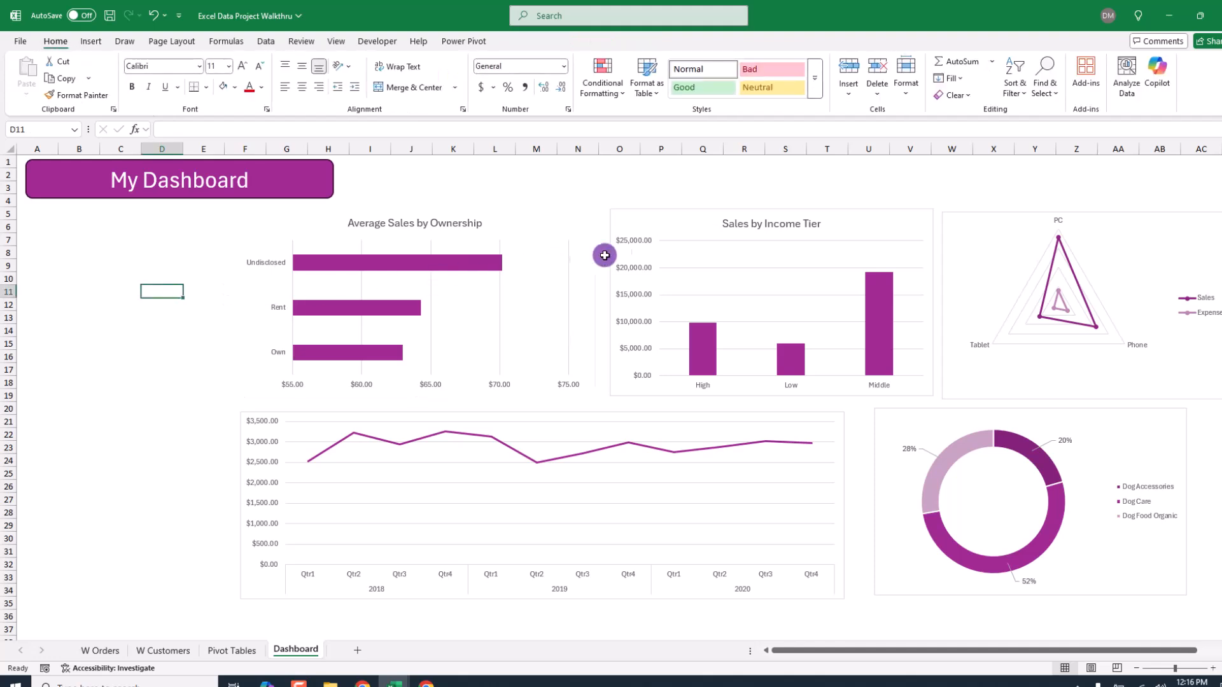
# - Set the Sales by Income Tier chart area to No Outline
pyautogui.click(643, 218)
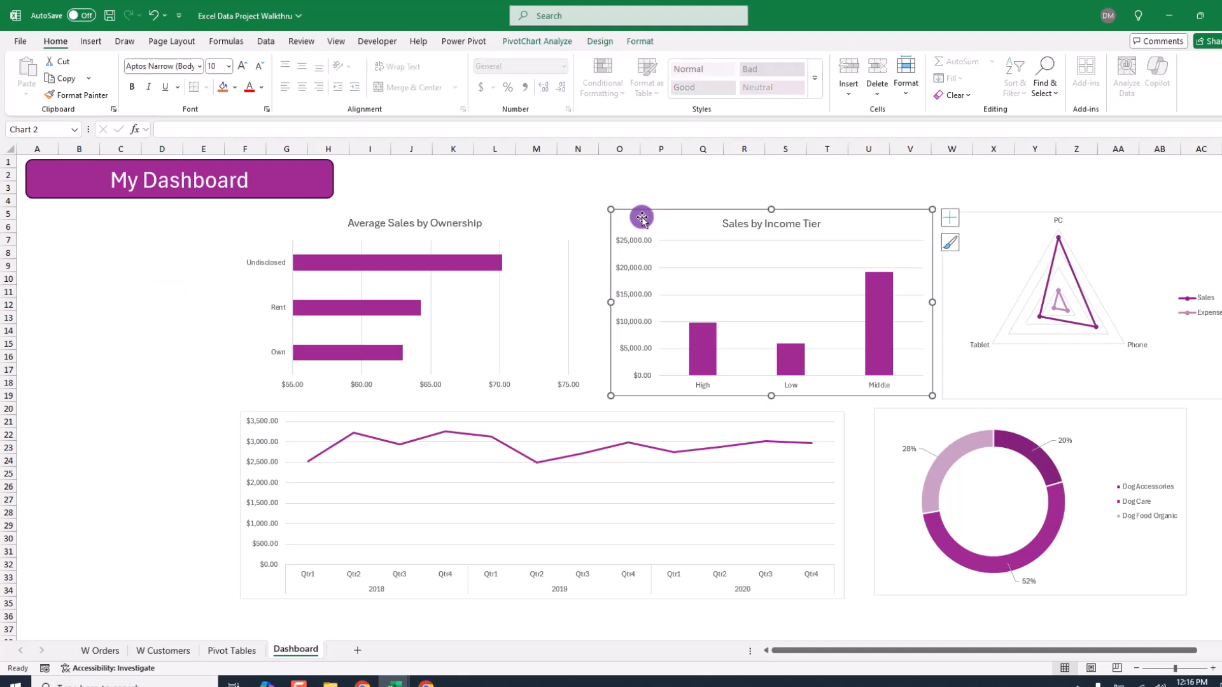
pyautogui.click(640, 41)
pyautogui.click(542, 78)
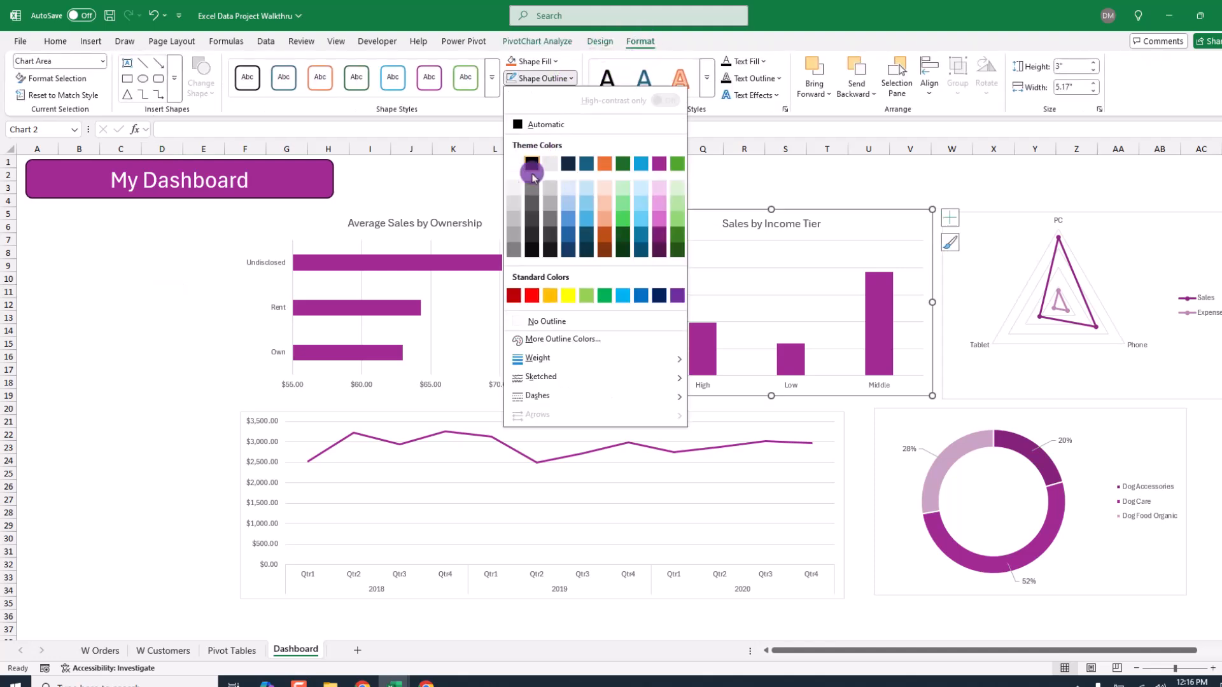
pyautogui.click(536, 321)
pyautogui.click(965, 160)
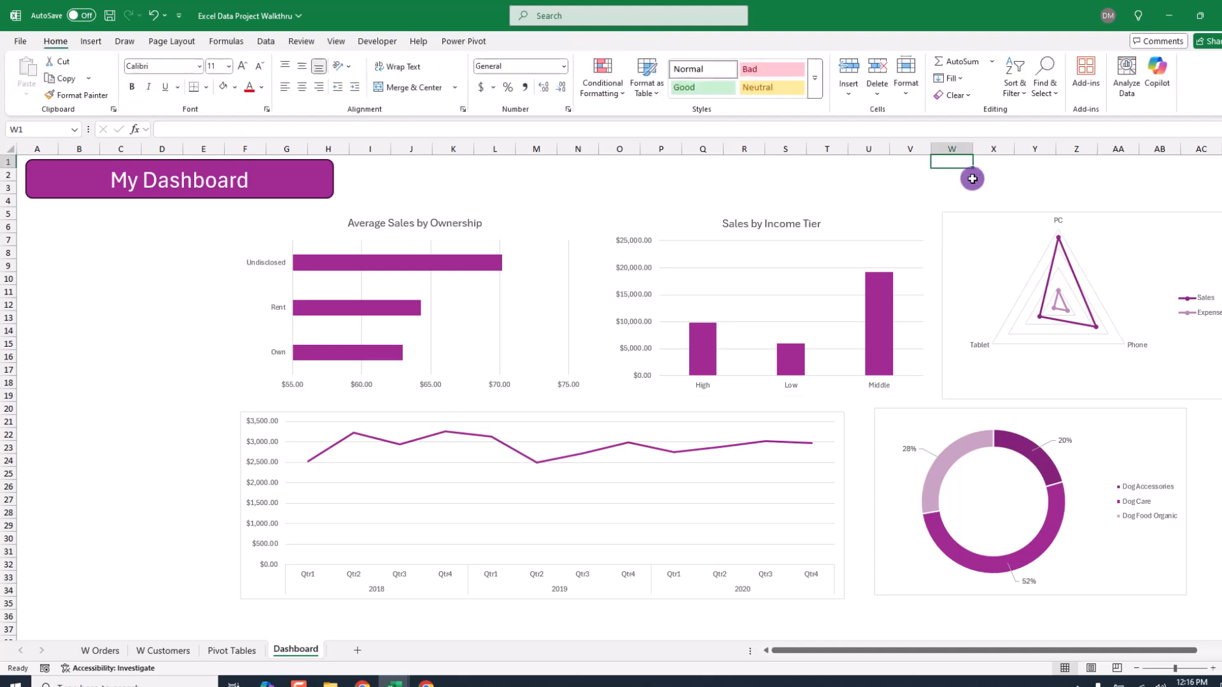
# - Remove the outline from the radar chart of sales and expenses by device
pyautogui.click(732, 265)
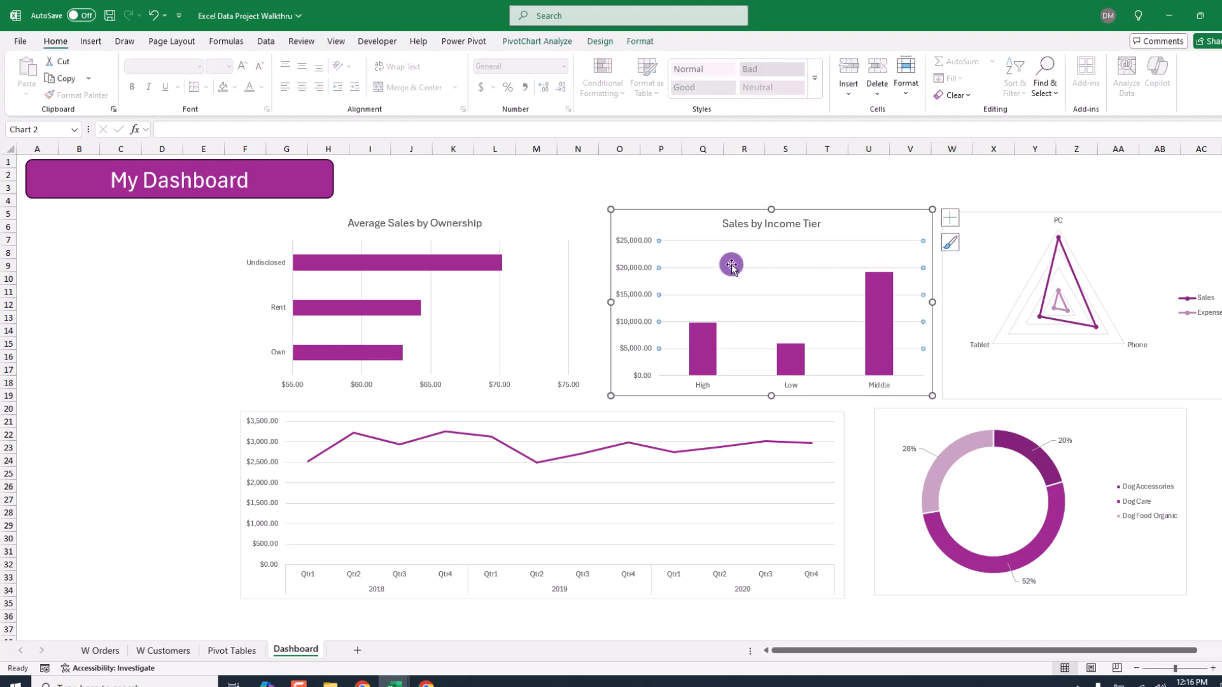
pyautogui.click(999, 238)
pyautogui.click(1197, 235)
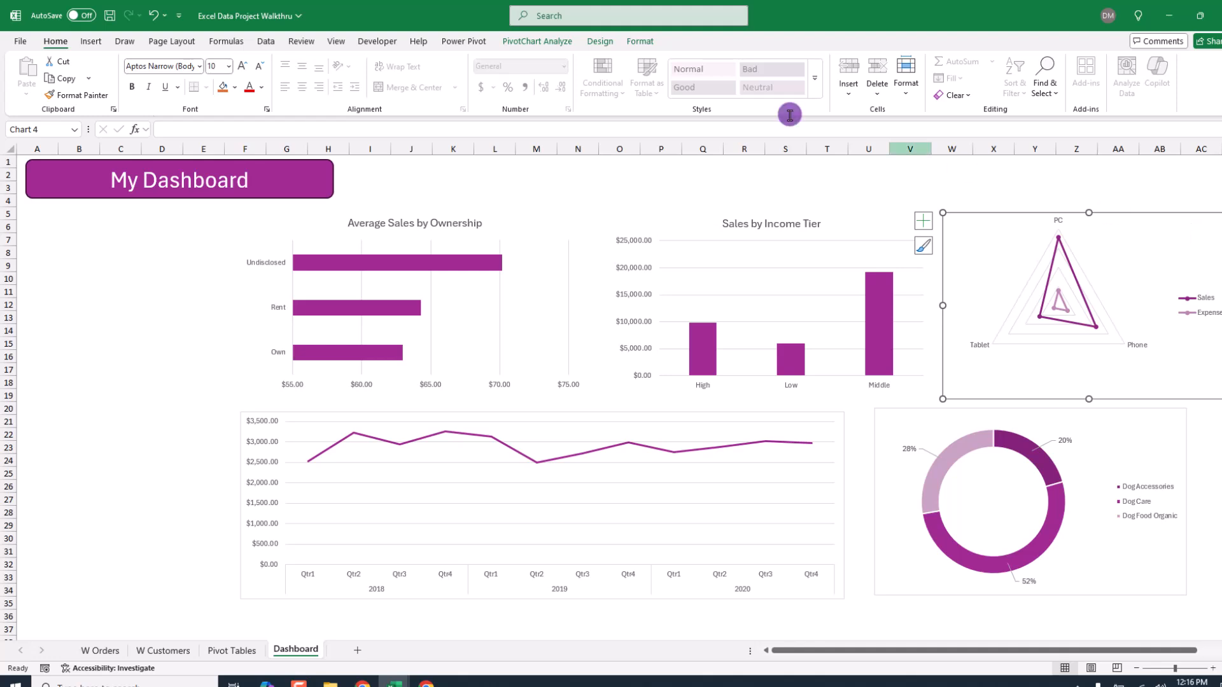
pyautogui.click(600, 41)
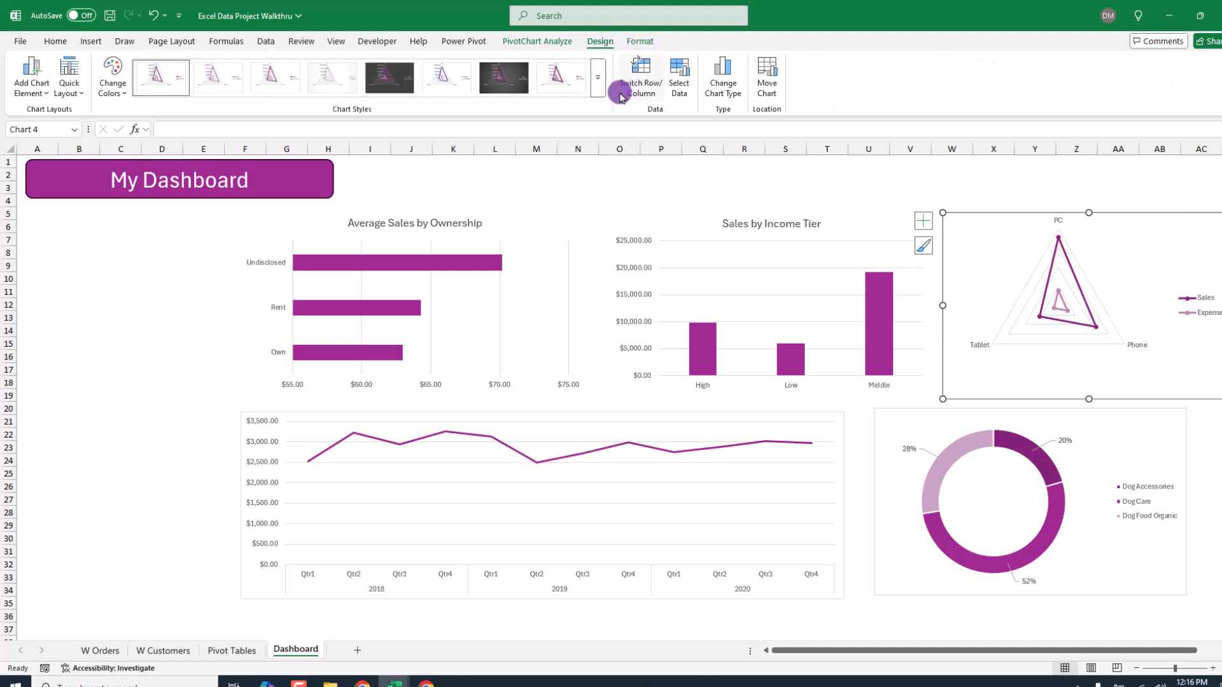
pyautogui.click(639, 42)
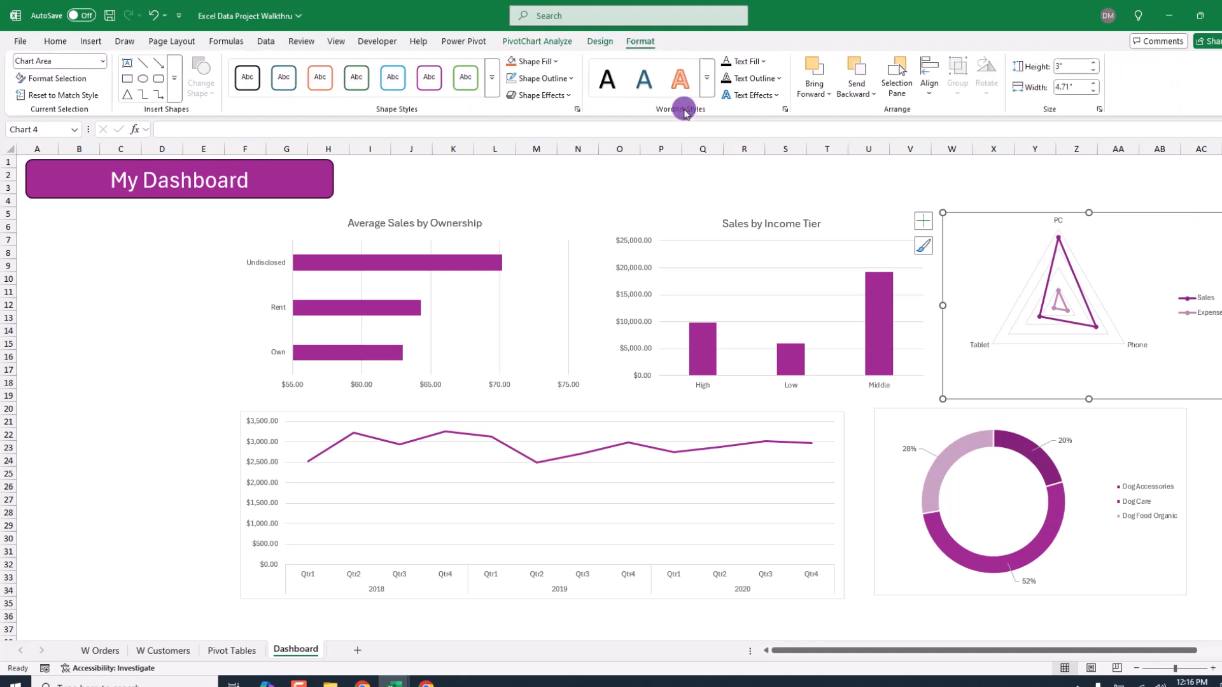
pyautogui.click(569, 79)
pyautogui.click(532, 319)
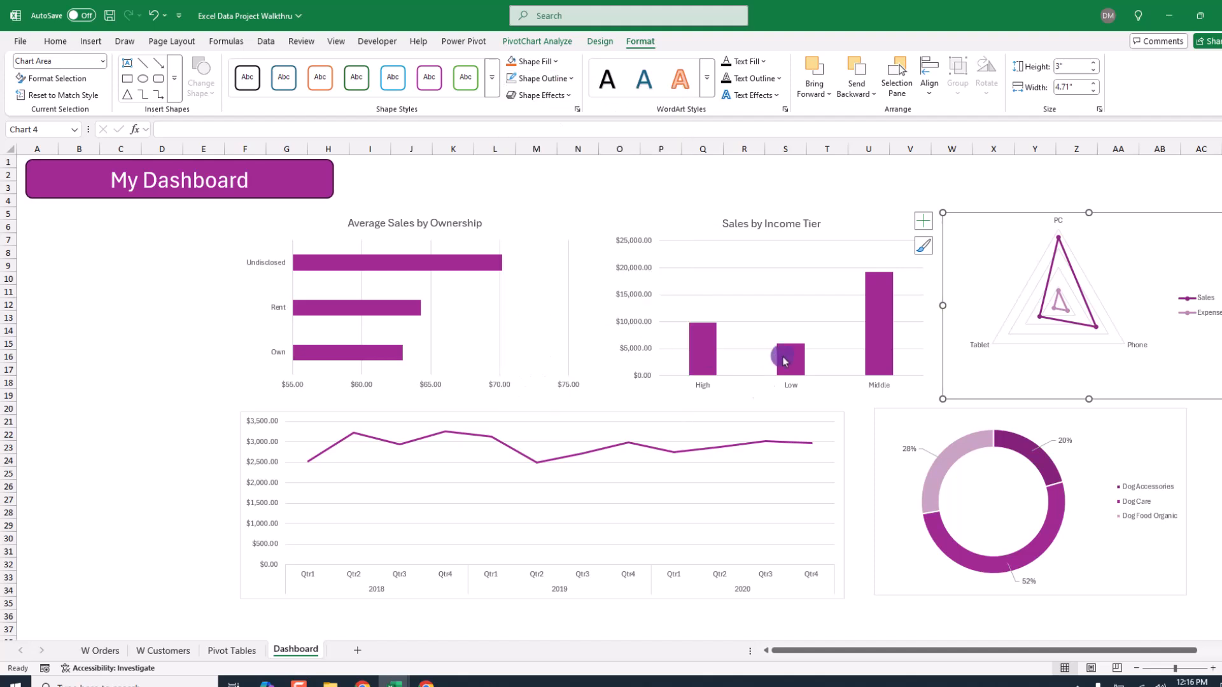
# - Set the quarterly sales line chart area to No Outline
pyautogui.click(840, 562)
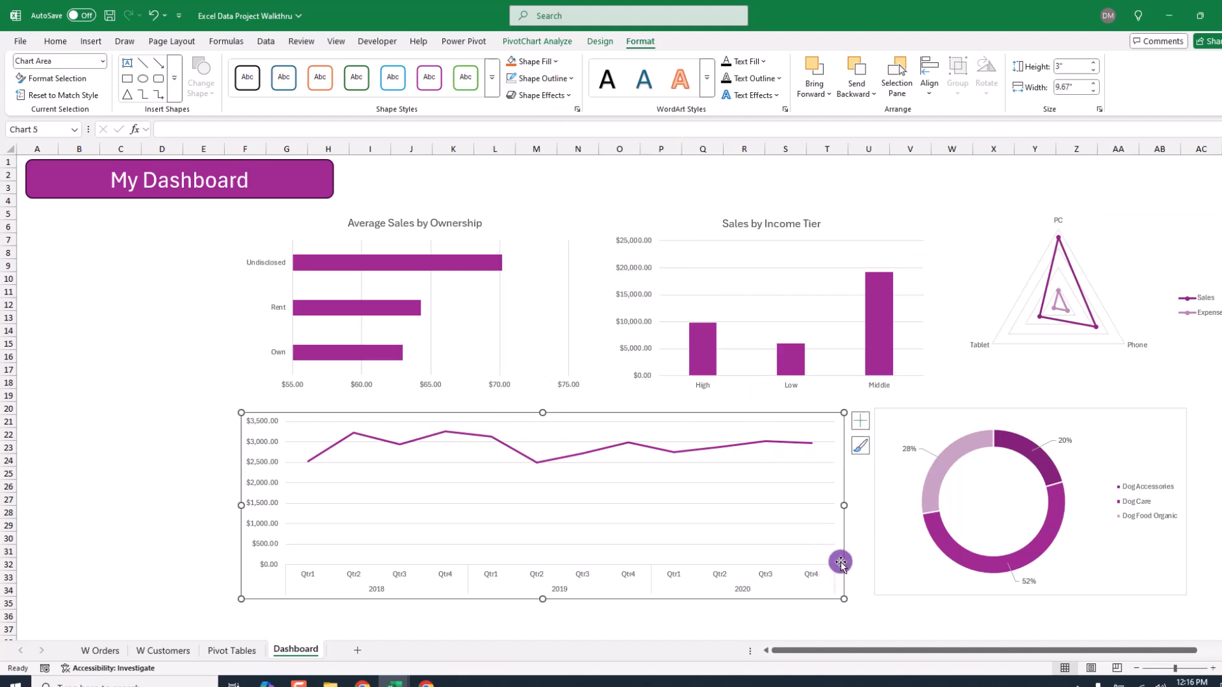
pyautogui.click(557, 79)
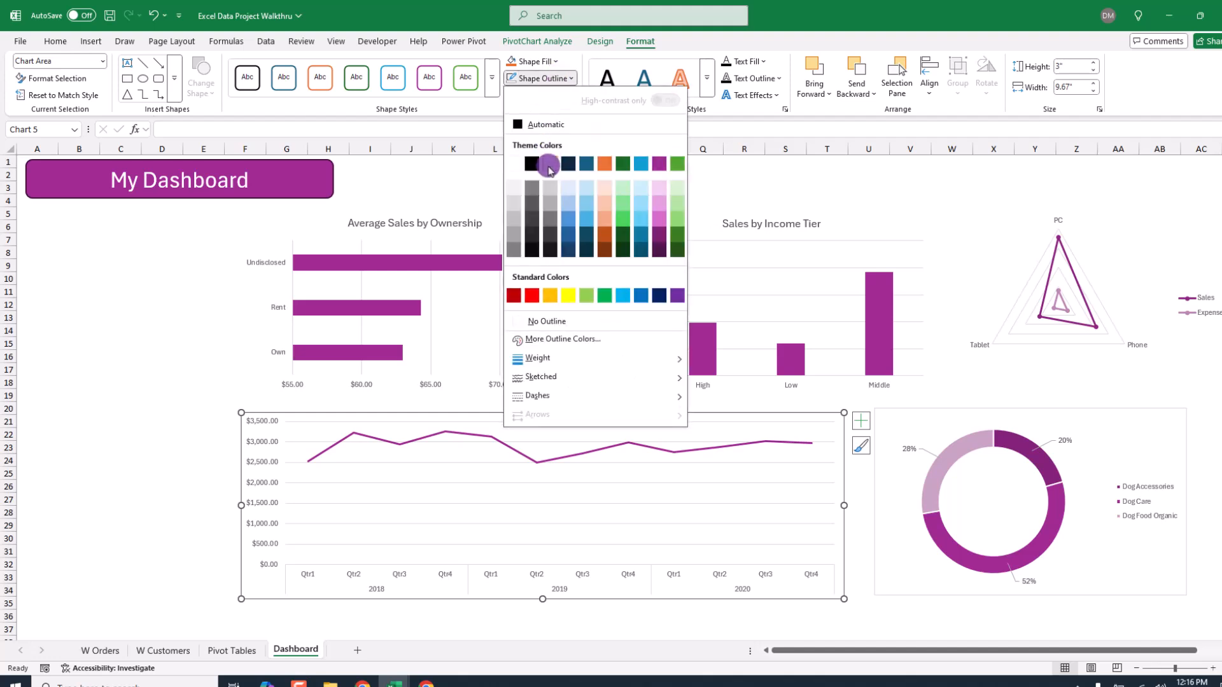
pyautogui.click(532, 322)
# - Remove the outline from the doughnut chart of dog product categories
pyautogui.click(1147, 450)
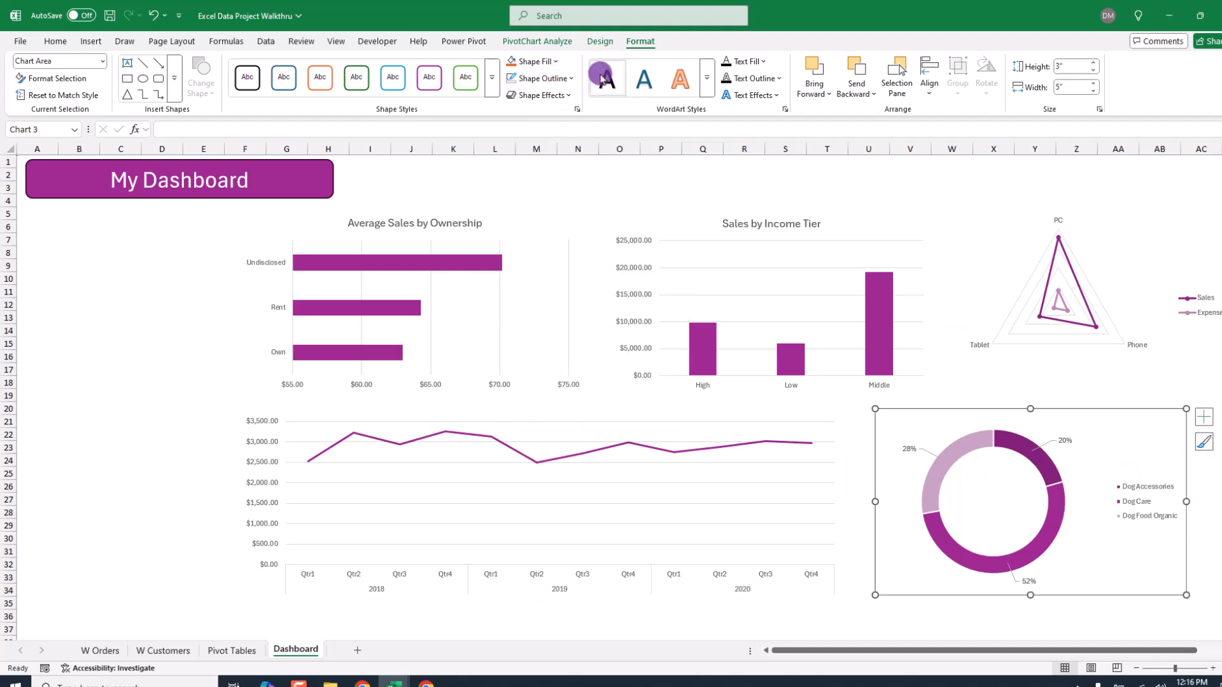
pyautogui.click(566, 82)
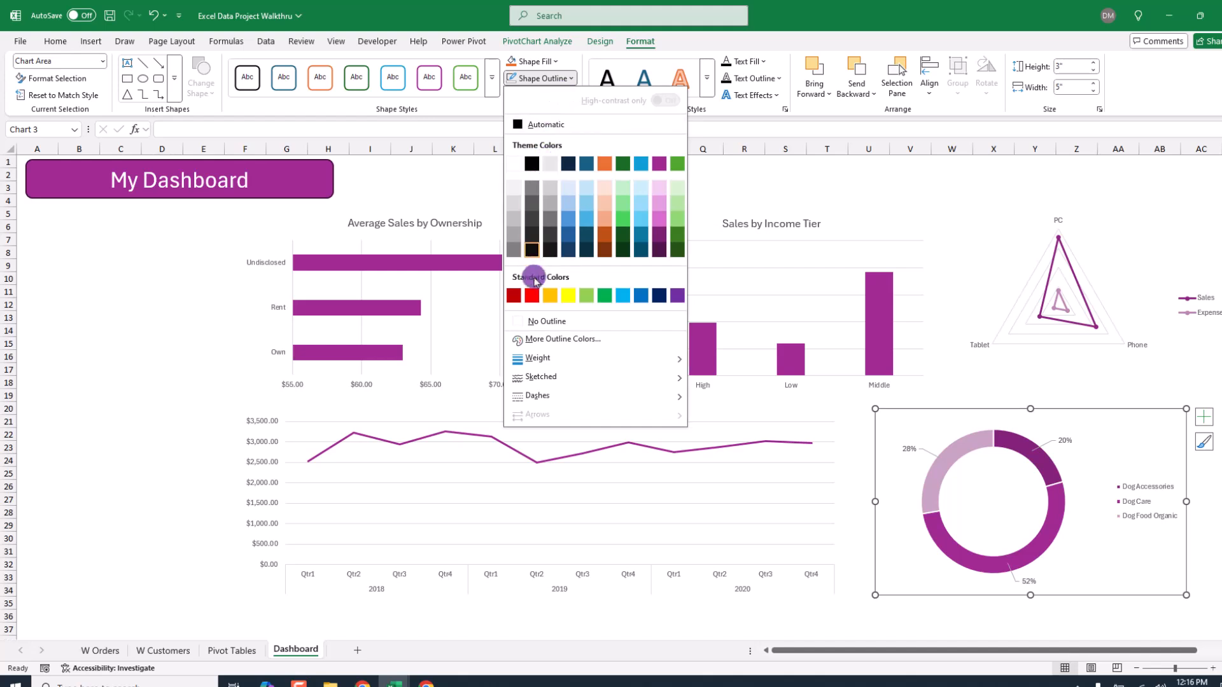
pyautogui.click(529, 318)
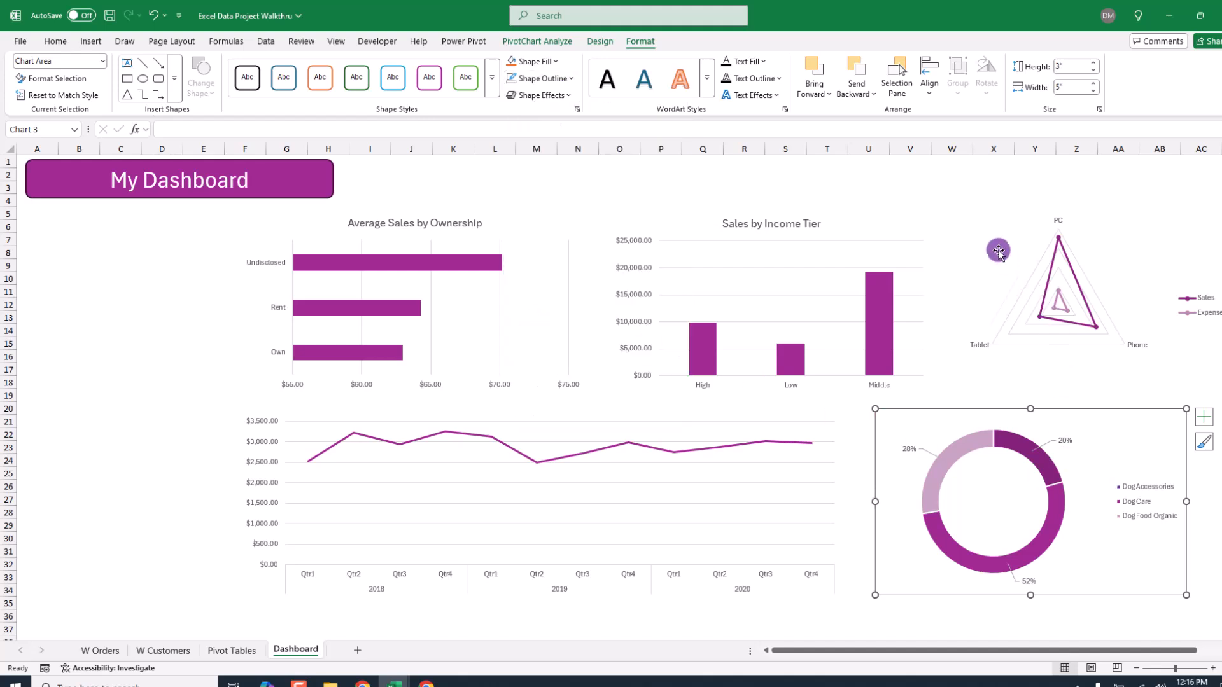
pyautogui.click(943, 191)
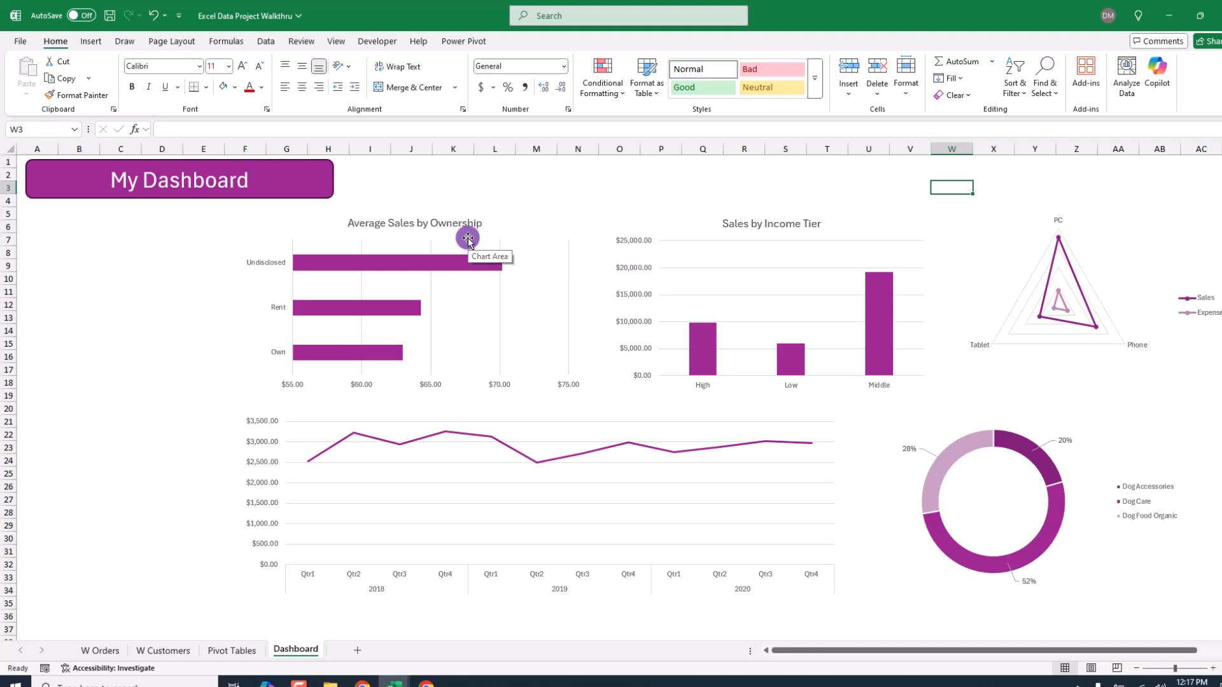
# - Nudge the Average Sales by Ownership chart left to start near column F and adjust the quarterly line chart's position slightly
pyautogui.moveTo(540, 223); pyautogui.dragTo(524, 230)
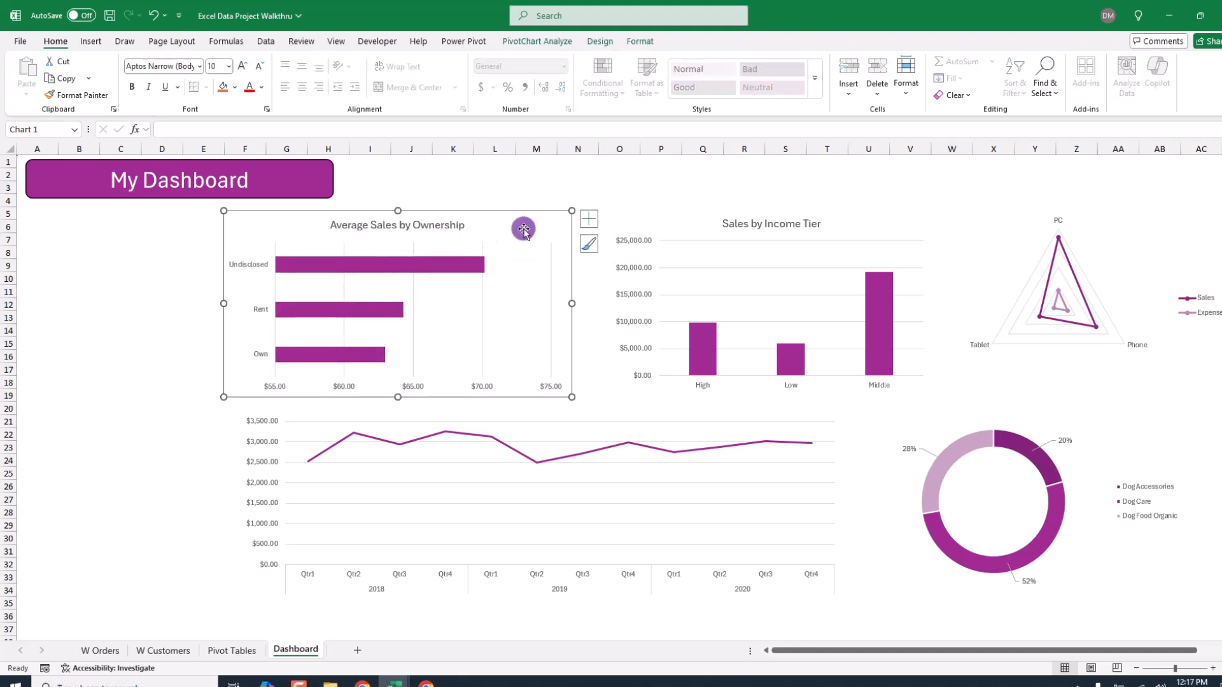
pyautogui.click(546, 478)
pyautogui.moveTo(266, 597); pyautogui.dragTo(270, 586)
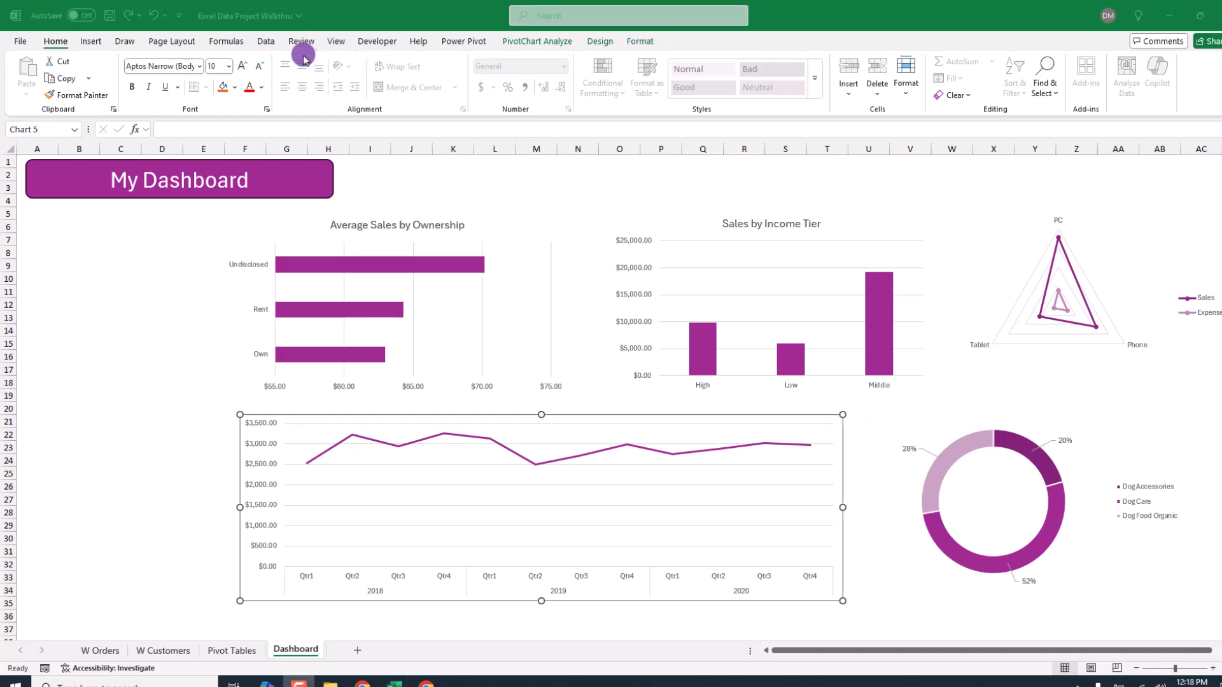
# - Insert a slicer for the CUSTOMER SOURCE field of the Orders table from the Average Sales by Ownership chart
pyautogui.click(873, 19)
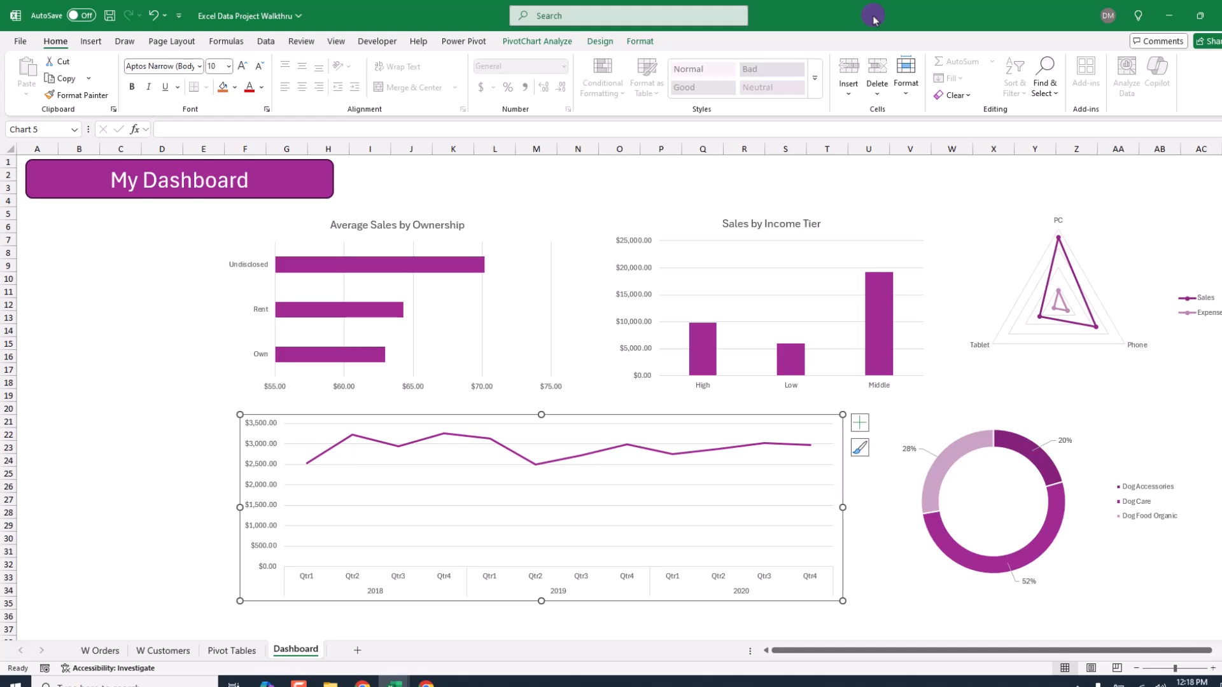
pyautogui.click(501, 211)
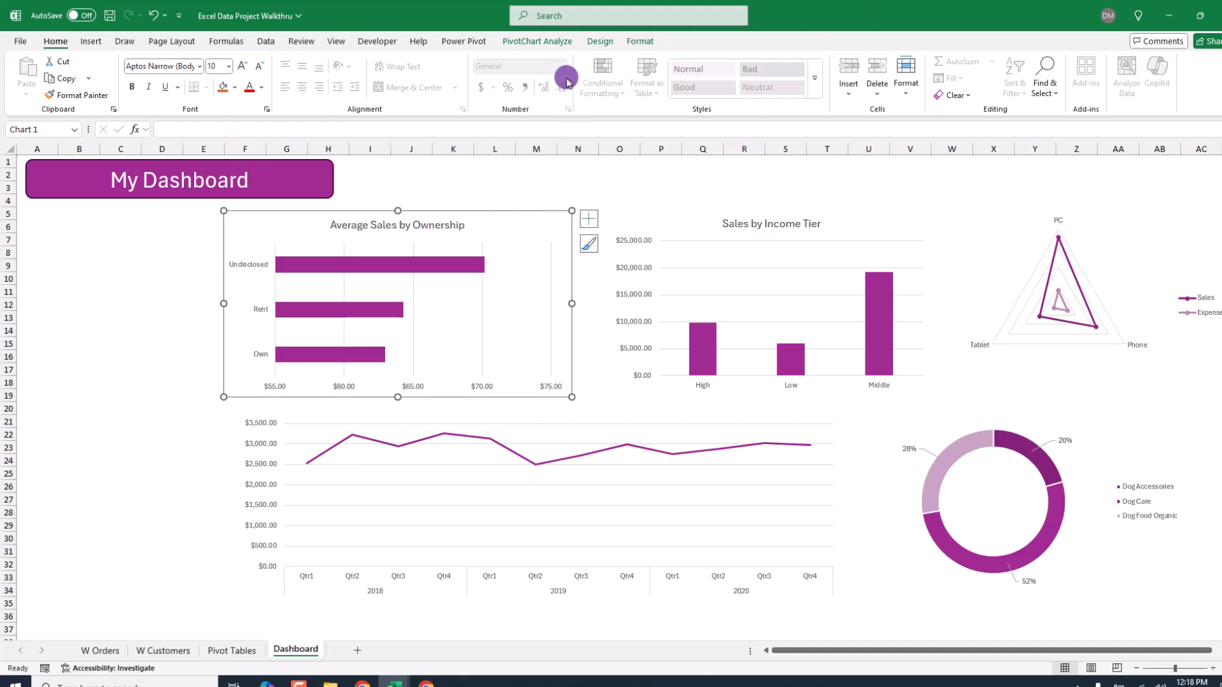
pyautogui.click(537, 43)
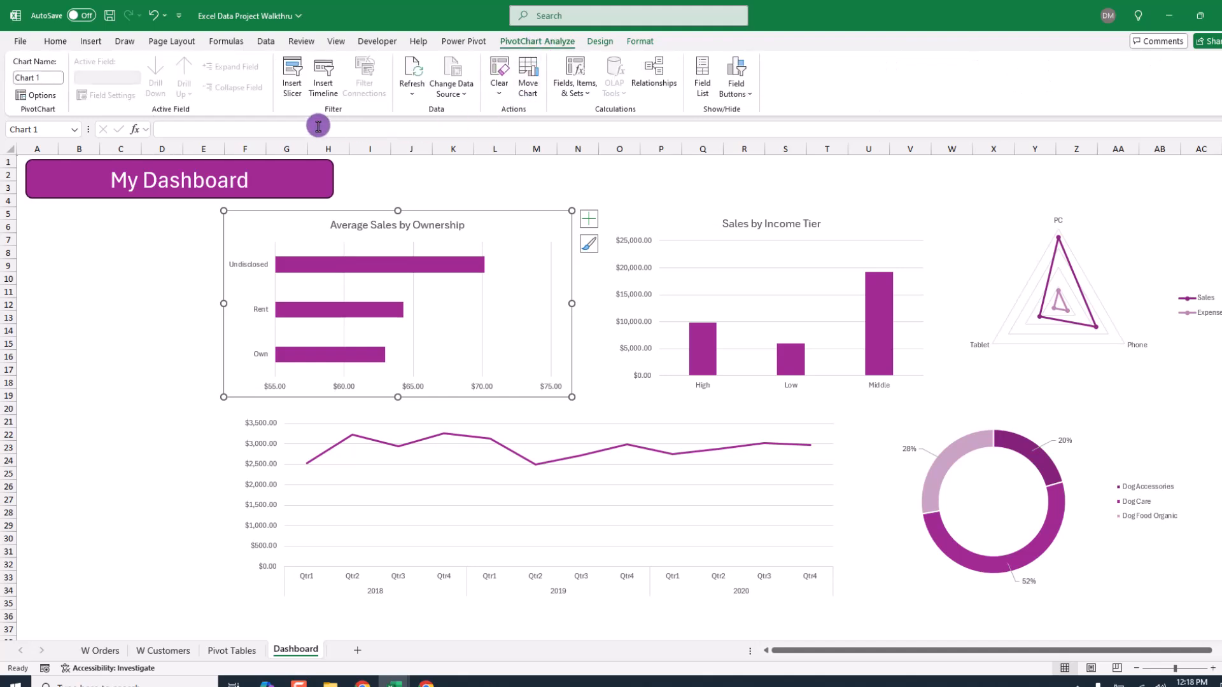
pyautogui.click(298, 74)
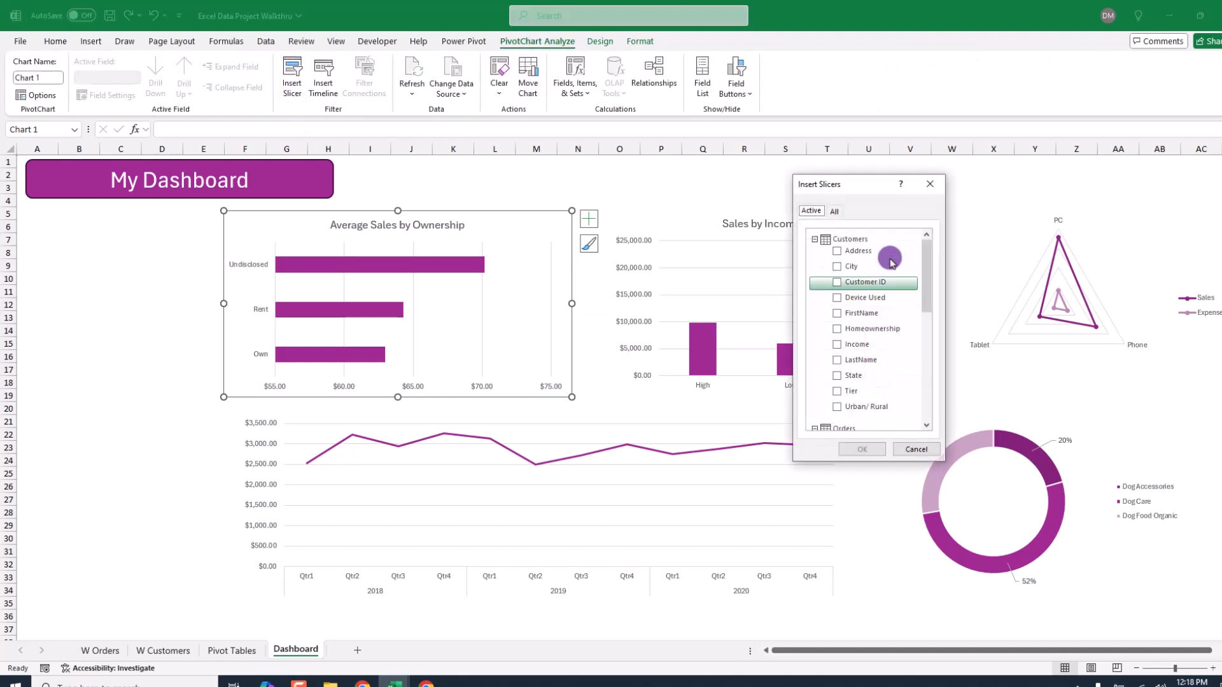
pyautogui.moveTo(925, 277); pyautogui.dragTo(924, 339)
pyautogui.click(836, 332)
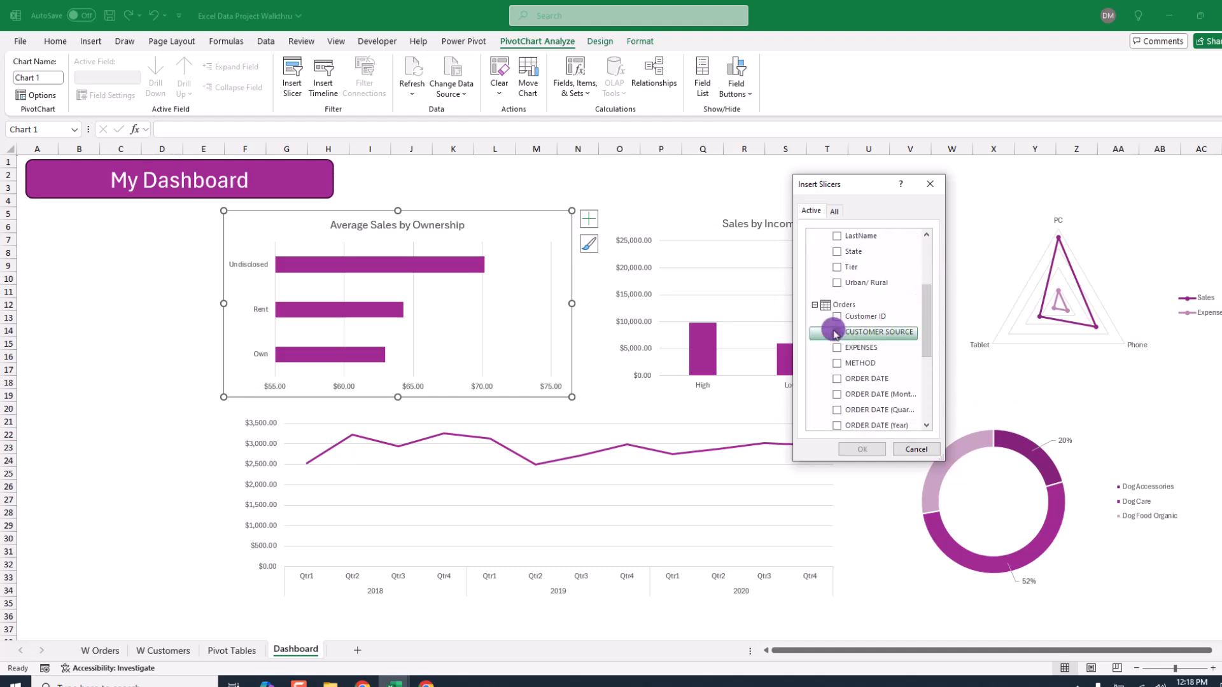
pyautogui.click(862, 449)
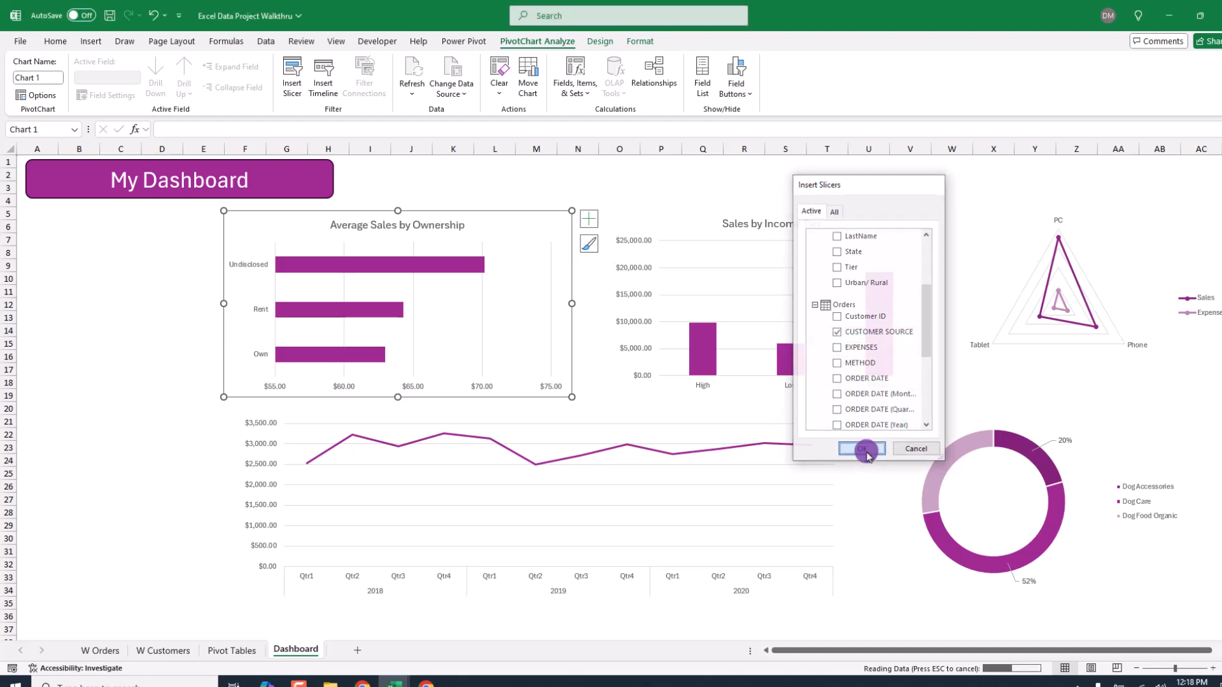
# - Place the CUSTOMER SOURCE slicer below the My Dashboard title across columns A to D and choose its first item
pyautogui.moveTo(603, 325); pyautogui.dragTo(76, 228)
pyautogui.click(66, 250)
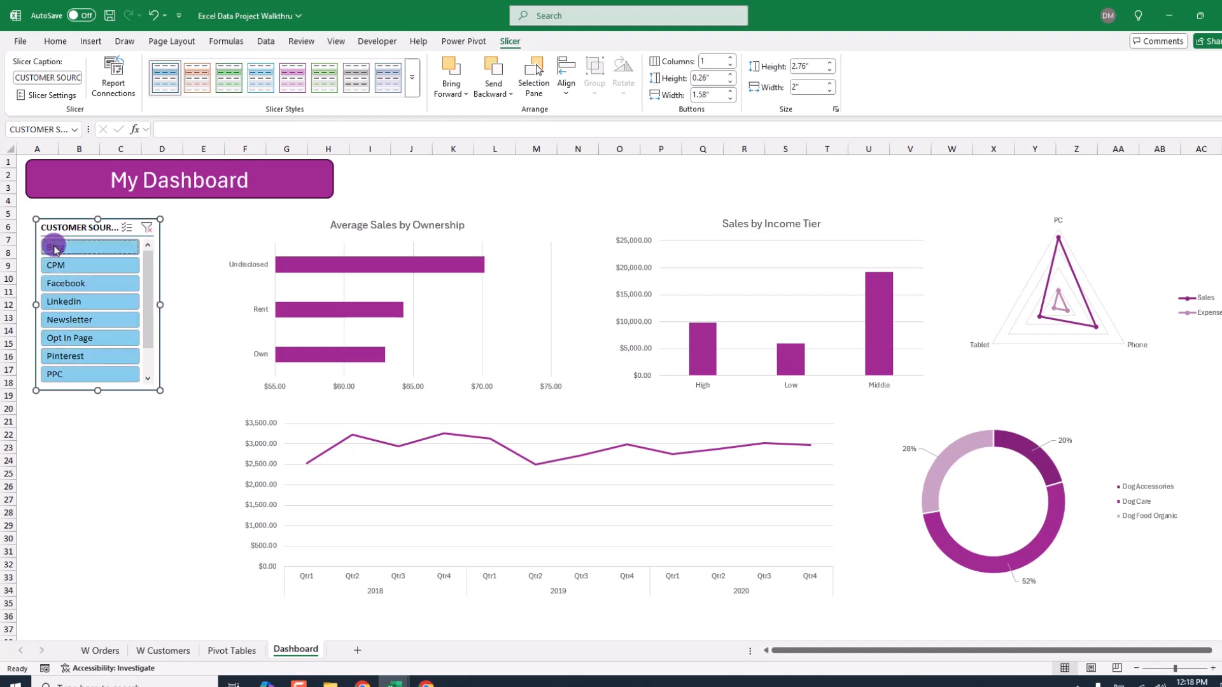
# - Test the CUSTOMER SOURCE slicer by filtering on CPM, LinkedIn, PPC and Bing, and clear its filter
pyautogui.click(68, 265)
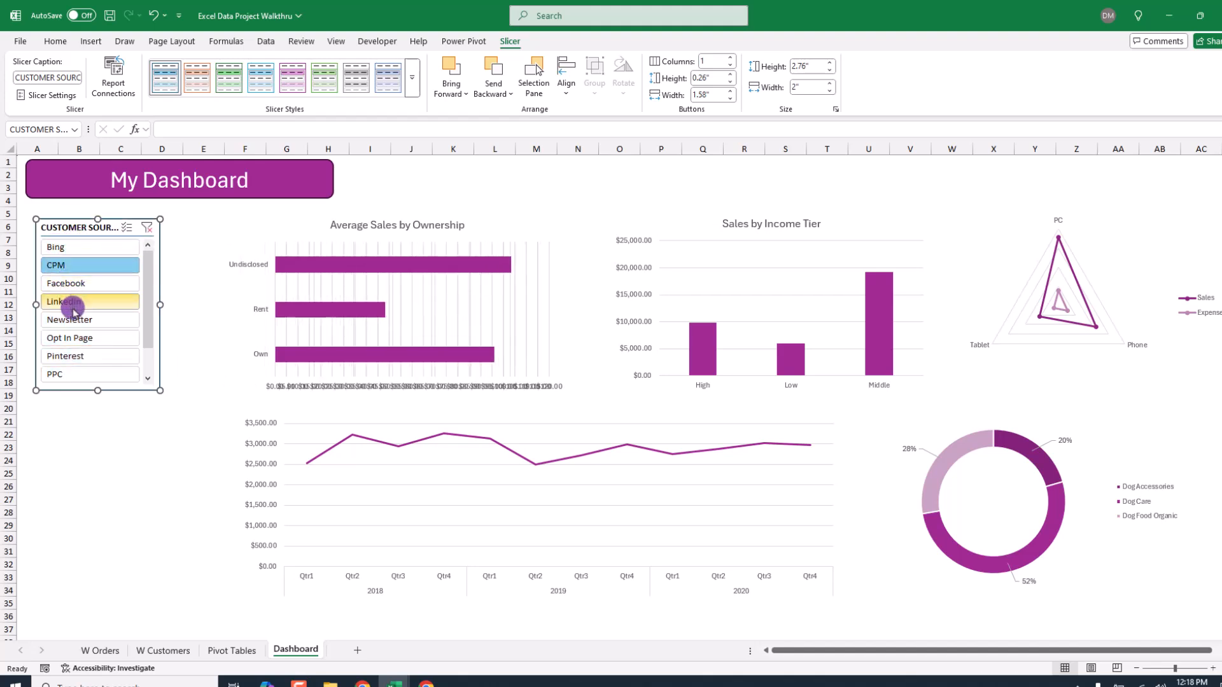
pyautogui.click(74, 302)
pyautogui.click(90, 373)
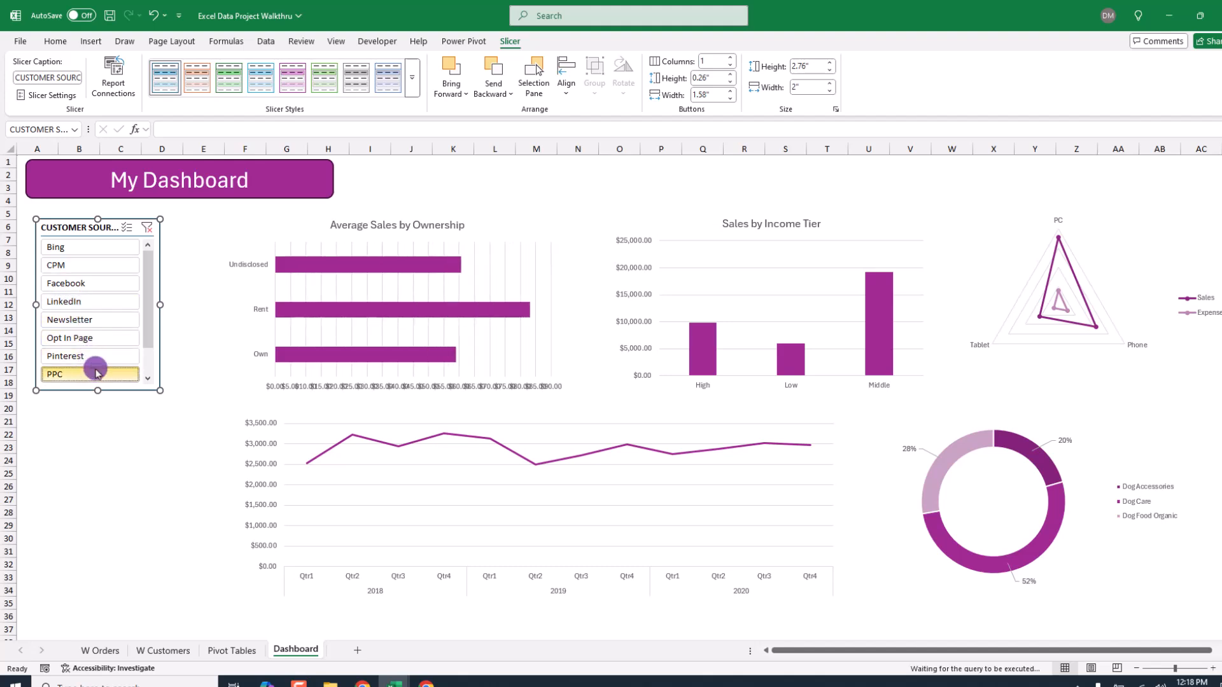
pyautogui.click(86, 249)
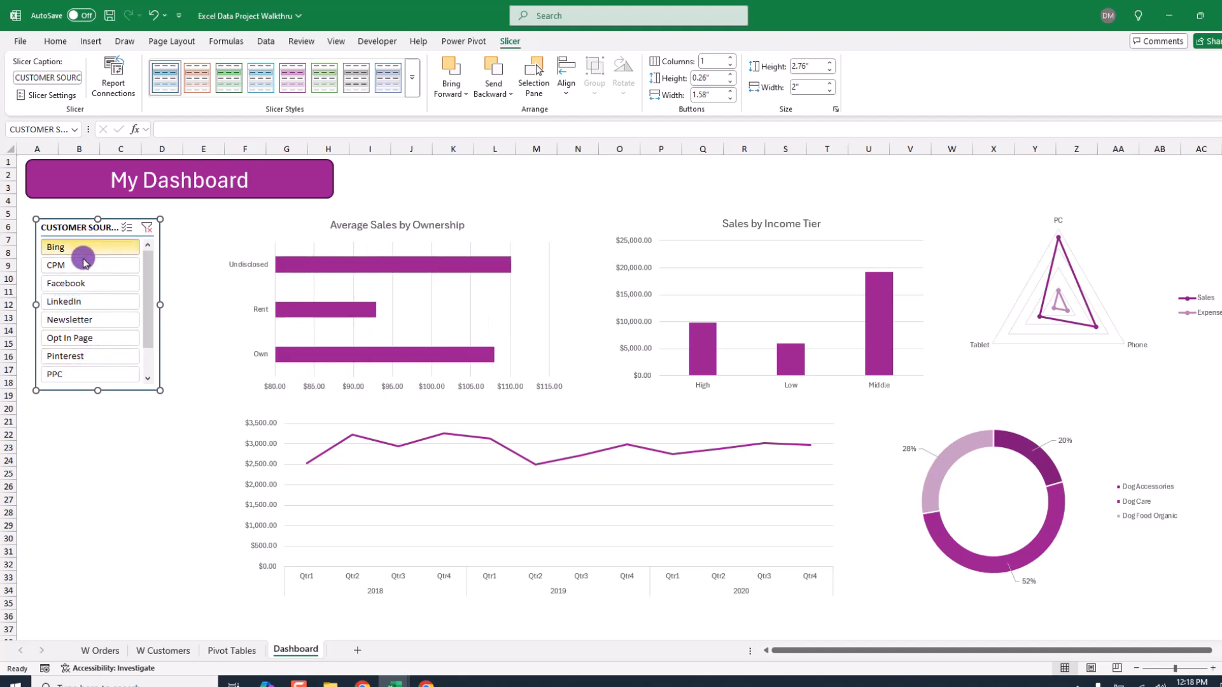
pyautogui.click(79, 303)
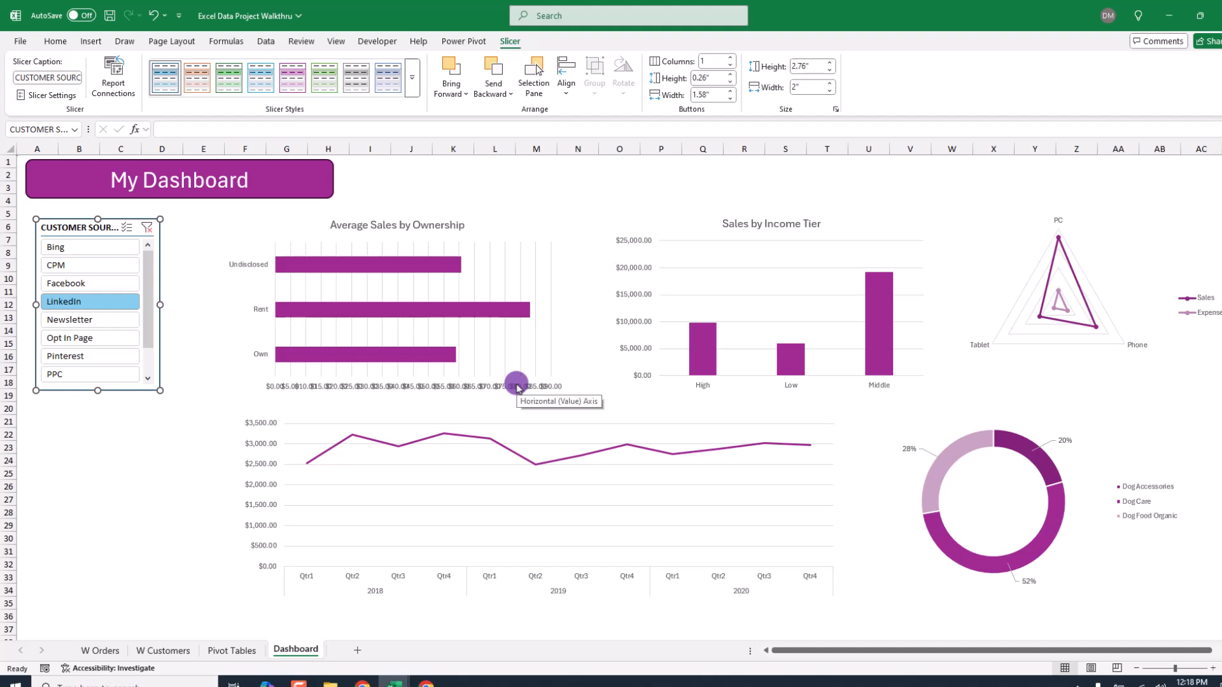
pyautogui.click(147, 227)
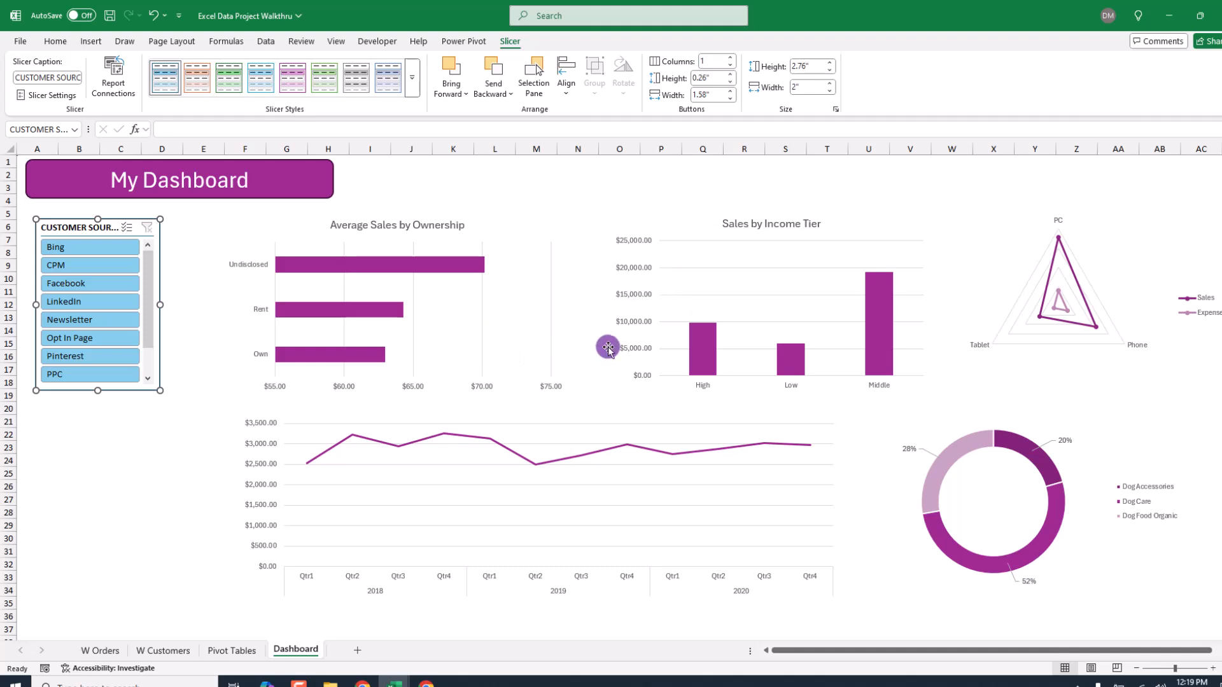
# - Lengthen the CUSTOMER SOURCE slicer to 3.28" and connect it also to PivotTable2, PivotTable3, PivotTable4 and PivotTable5
pyautogui.moveTo(101, 391); pyautogui.dragTo(98, 422)
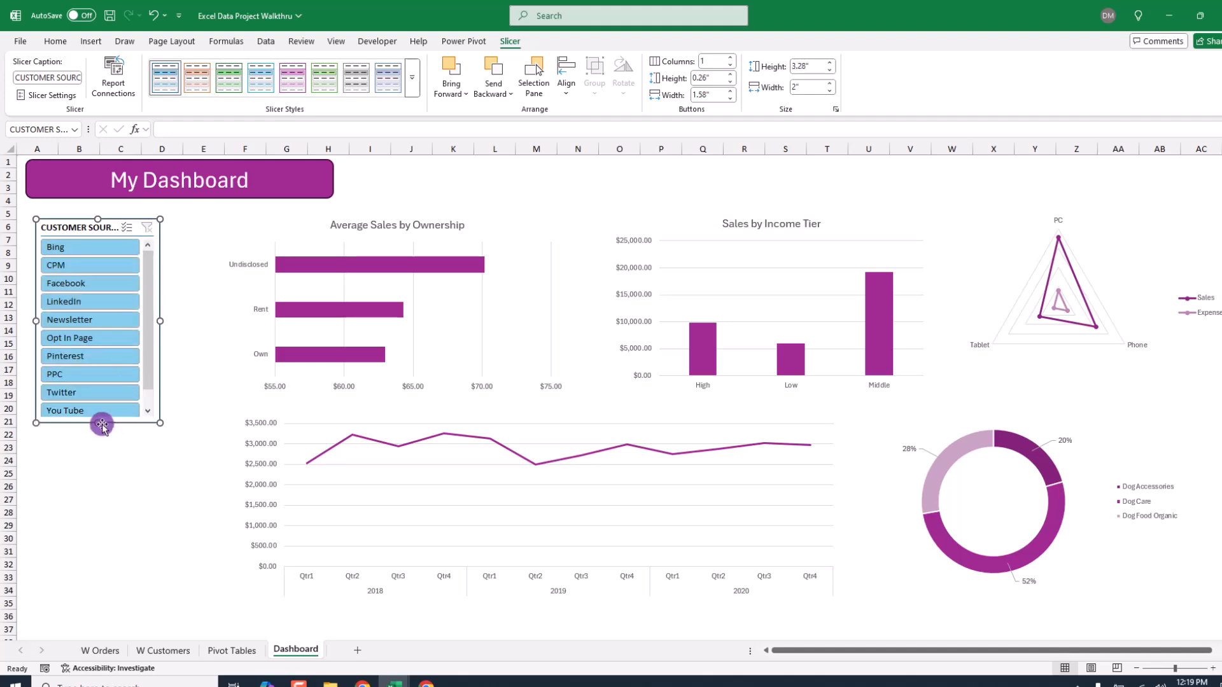
pyautogui.rightClick(106, 230)
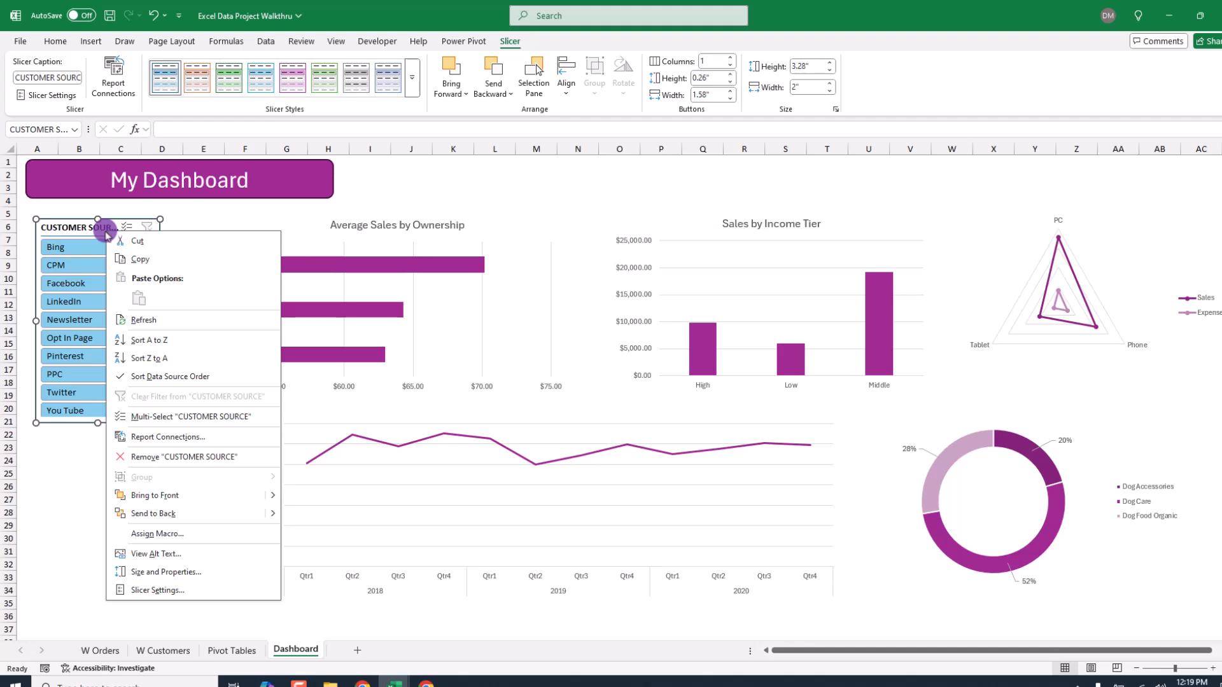
pyautogui.click(158, 438)
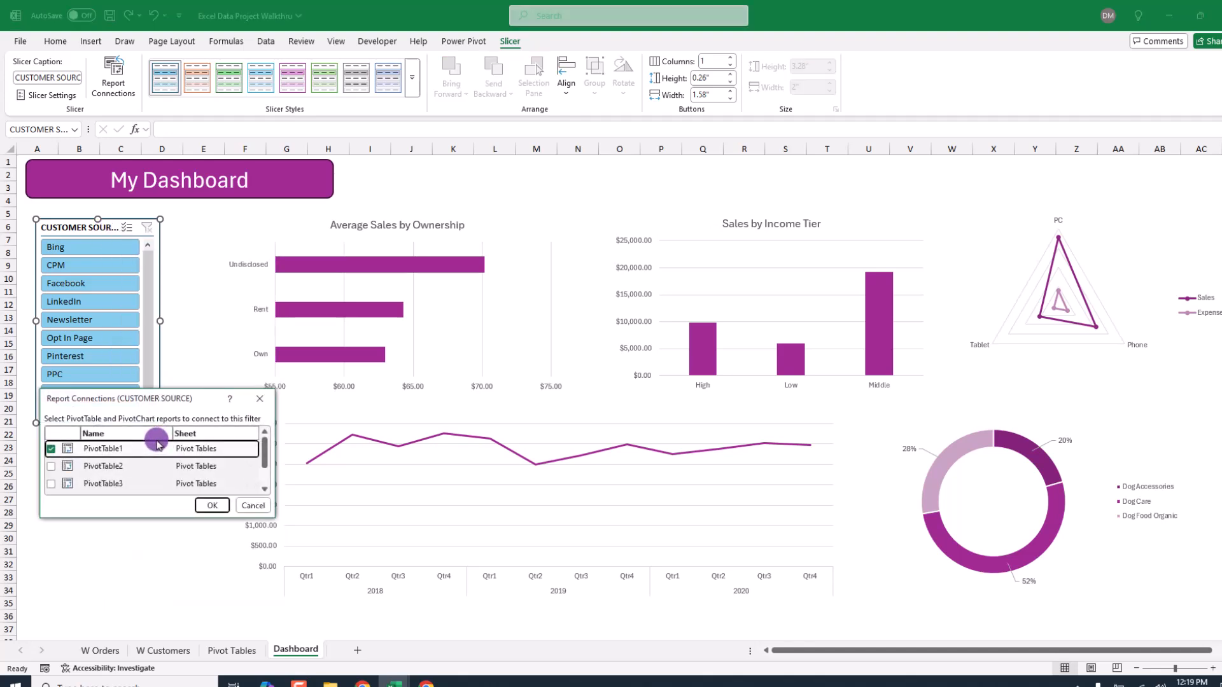
pyautogui.moveTo(160, 391); pyautogui.dragTo(378, 310)
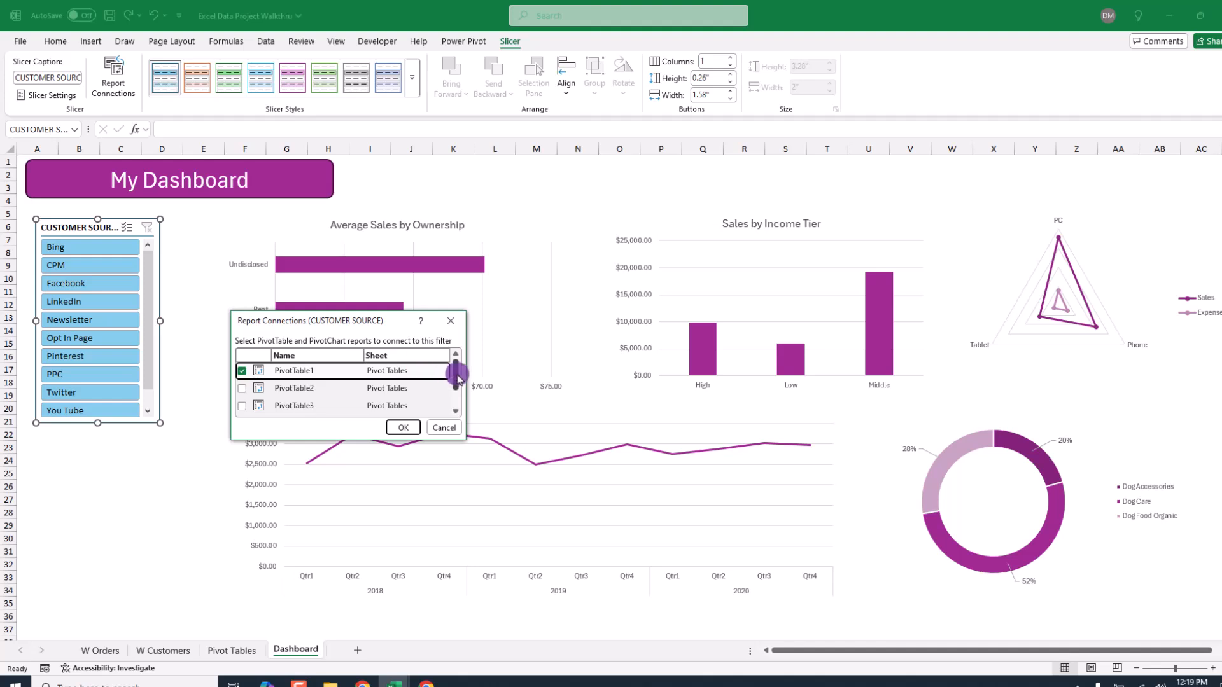
pyautogui.moveTo(457, 373)
pyautogui.mouseDown()
pyautogui.moveTo(455, 393)
pyautogui.moveTo(456, 359)
pyautogui.mouseUp()
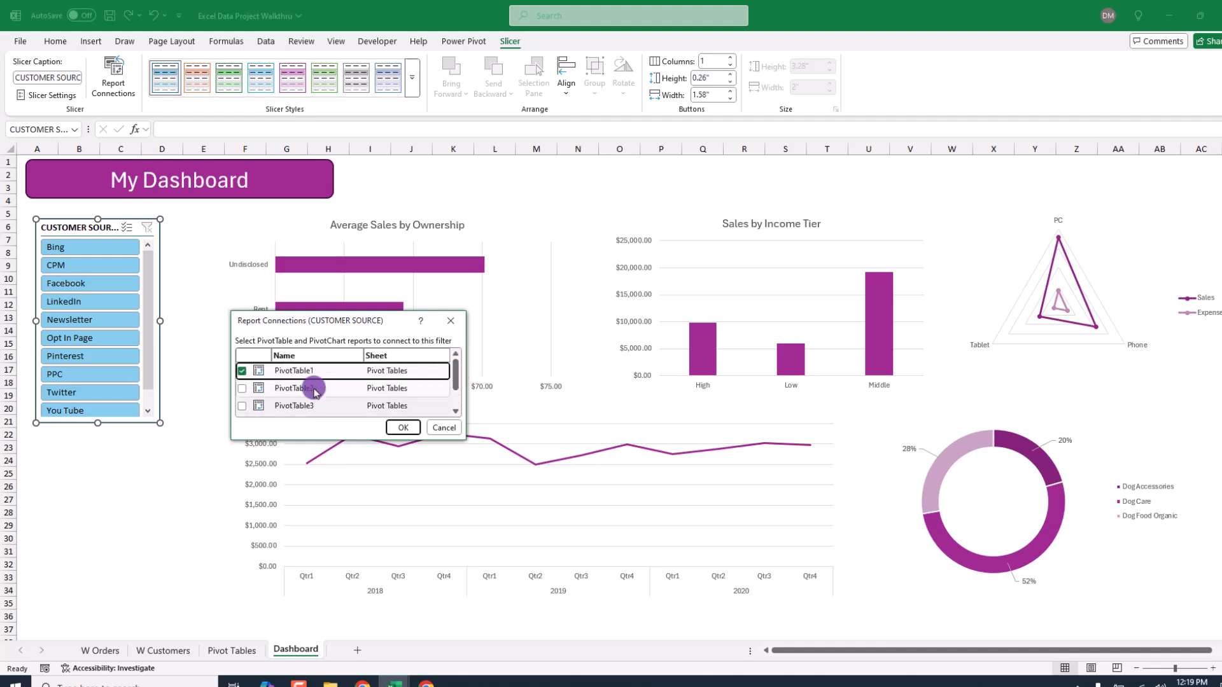
pyautogui.click(242, 388)
pyautogui.click(242, 405)
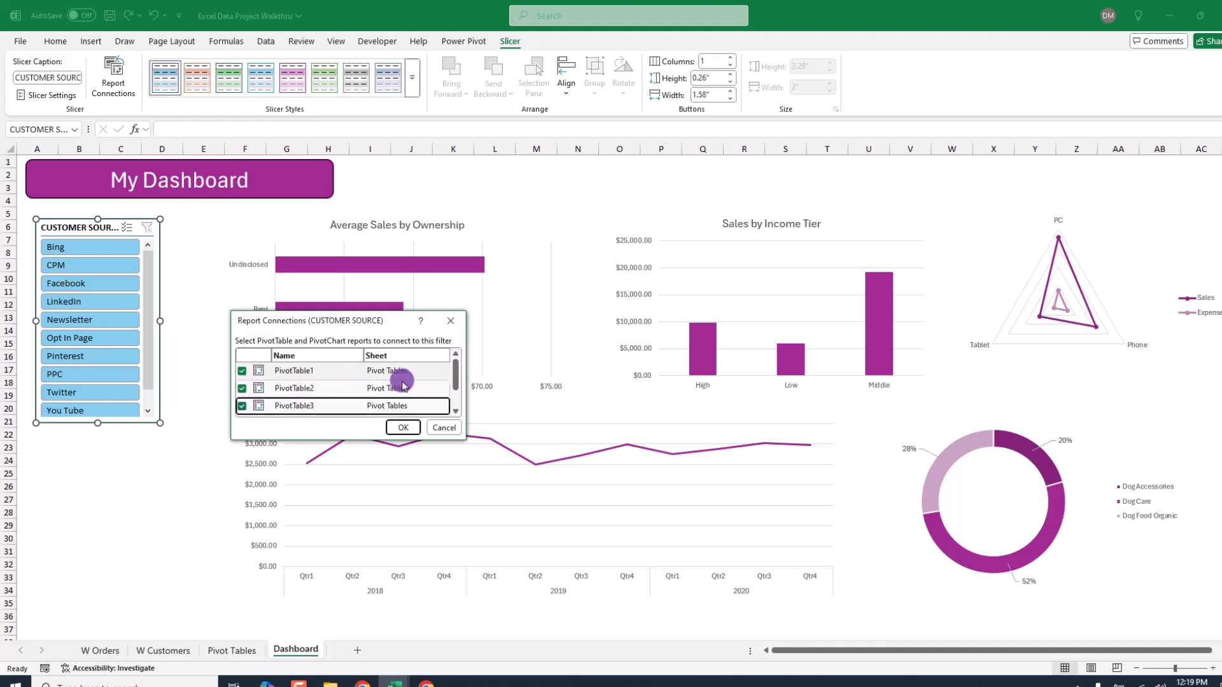
pyautogui.moveTo(449, 376); pyautogui.dragTo(450, 387)
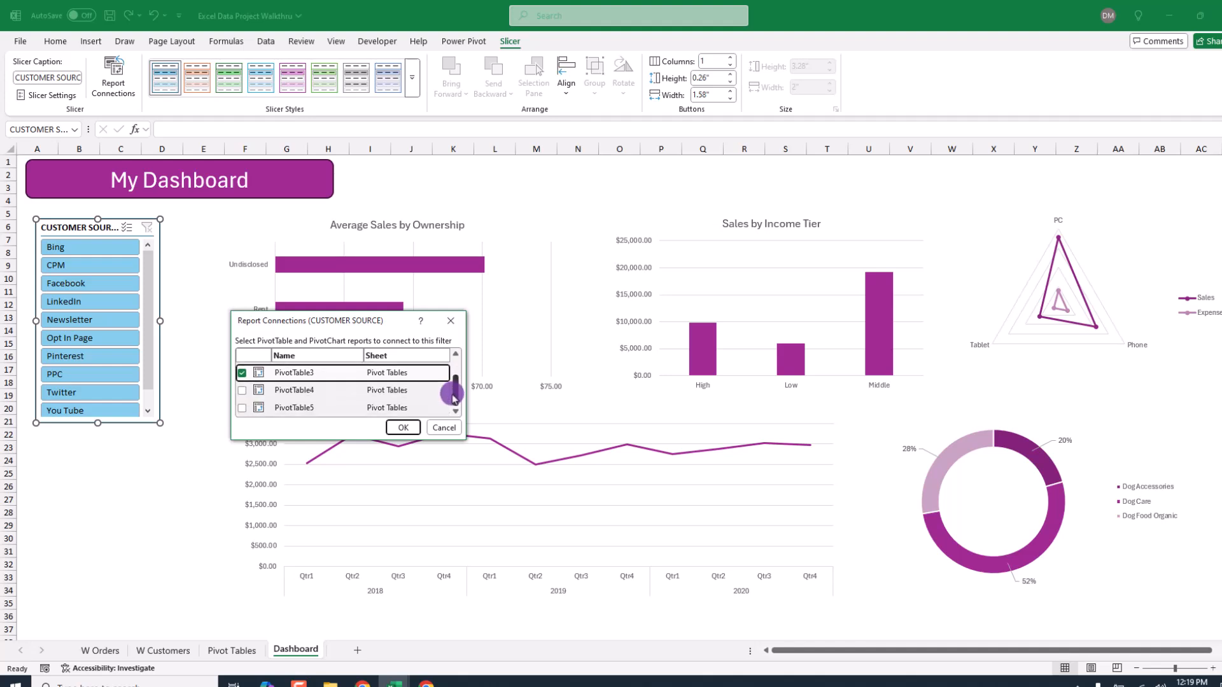
pyautogui.click(241, 390)
pyautogui.click(242, 407)
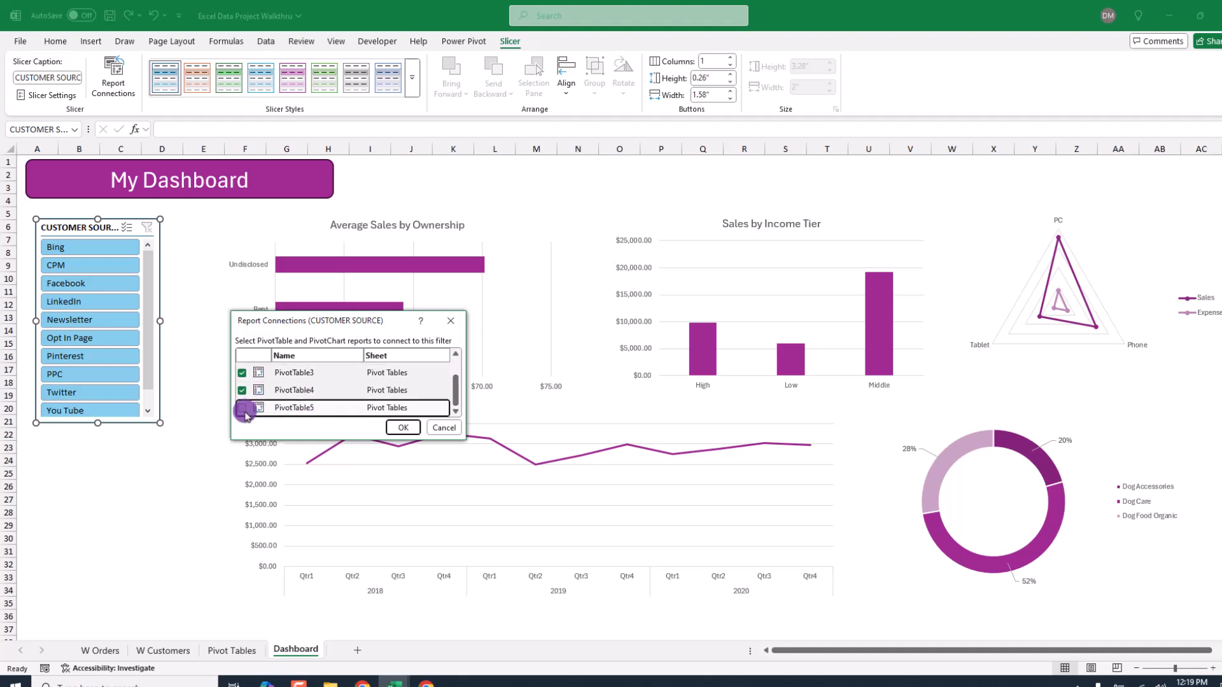
pyautogui.click(403, 429)
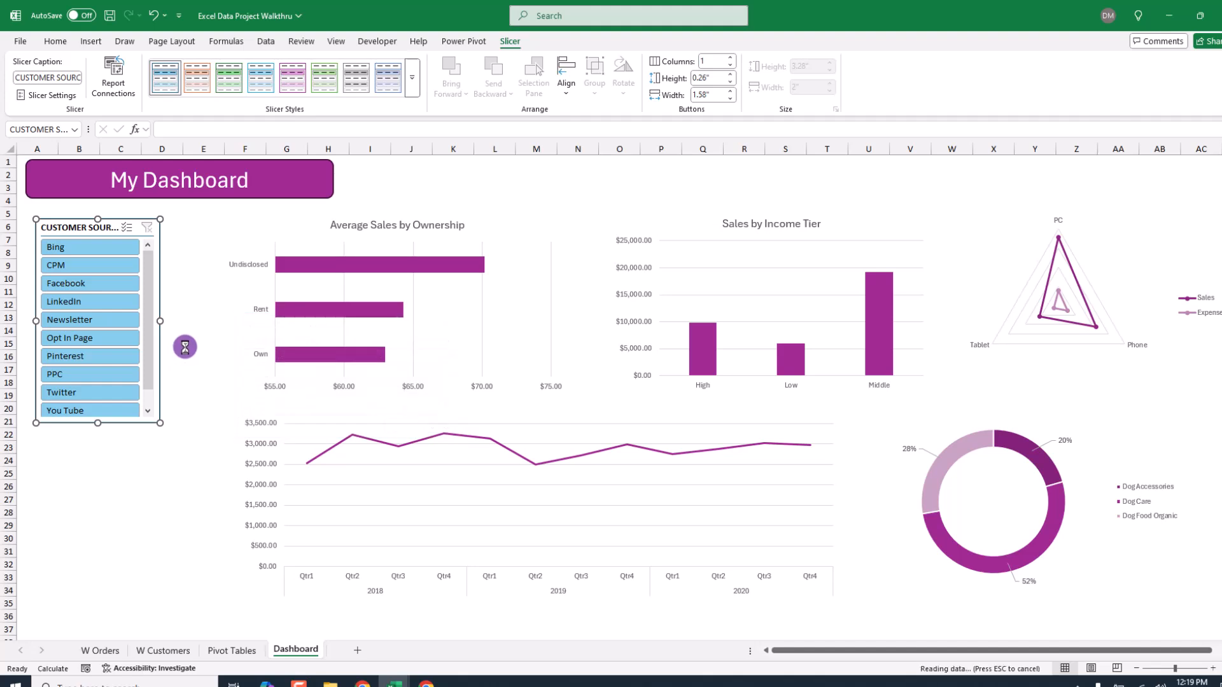
# - Check the slicer's effect on all charts with Bing, LinkedIn, Opt In Page and Twitter, and clear the filter
pyautogui.click(75, 247)
pyautogui.click(81, 302)
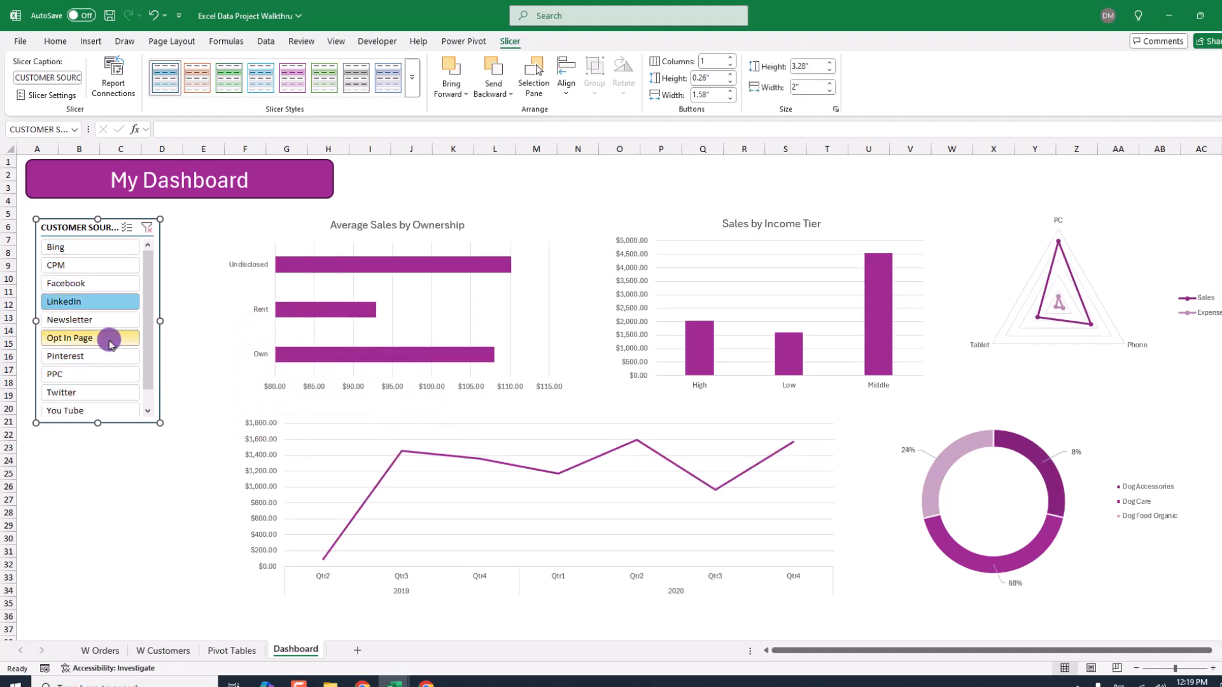
pyautogui.click(97, 338)
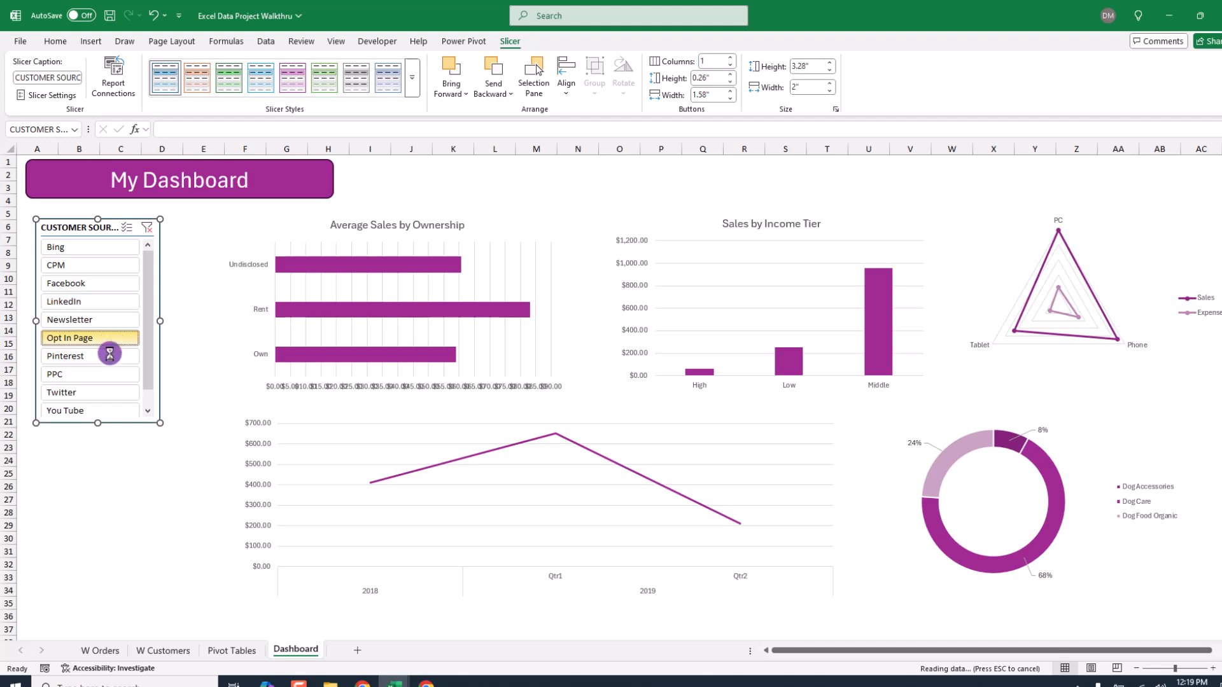
pyautogui.click(94, 395)
pyautogui.click(115, 245)
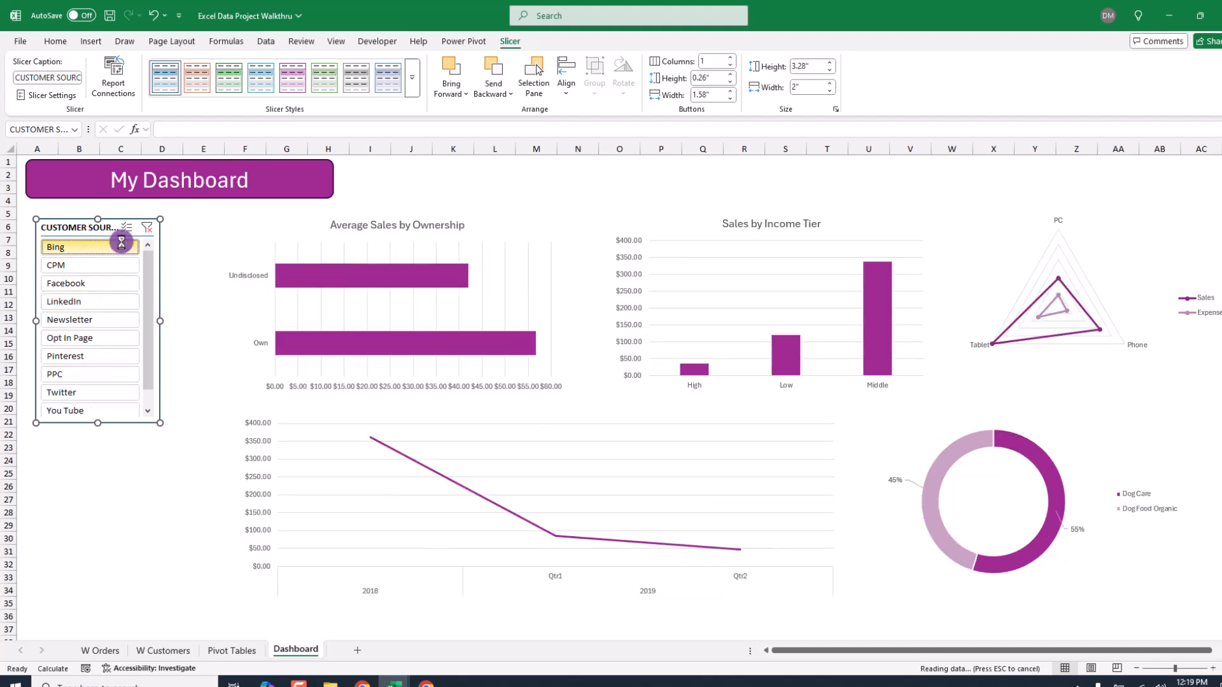
pyautogui.click(147, 229)
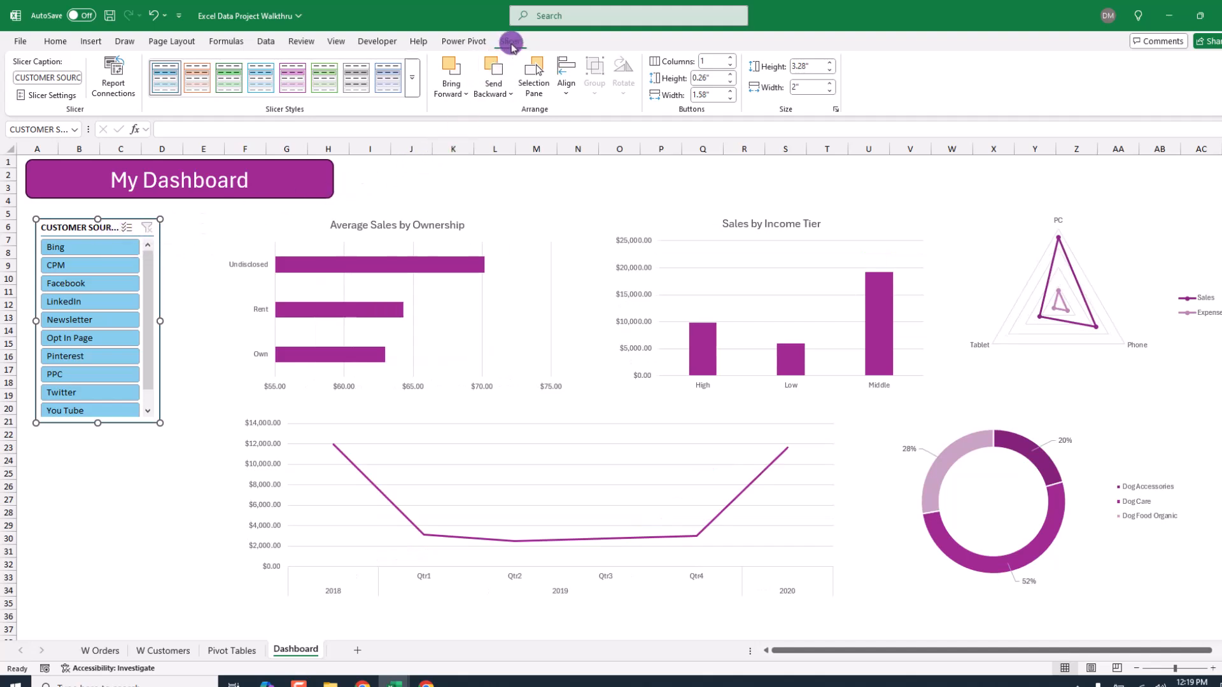
# - Arrange the CUSTOMER SOURCE slicer's buttons in 2 columns and resize it to about 3.01" wide and 1.97" high
pyautogui.click(732, 57)
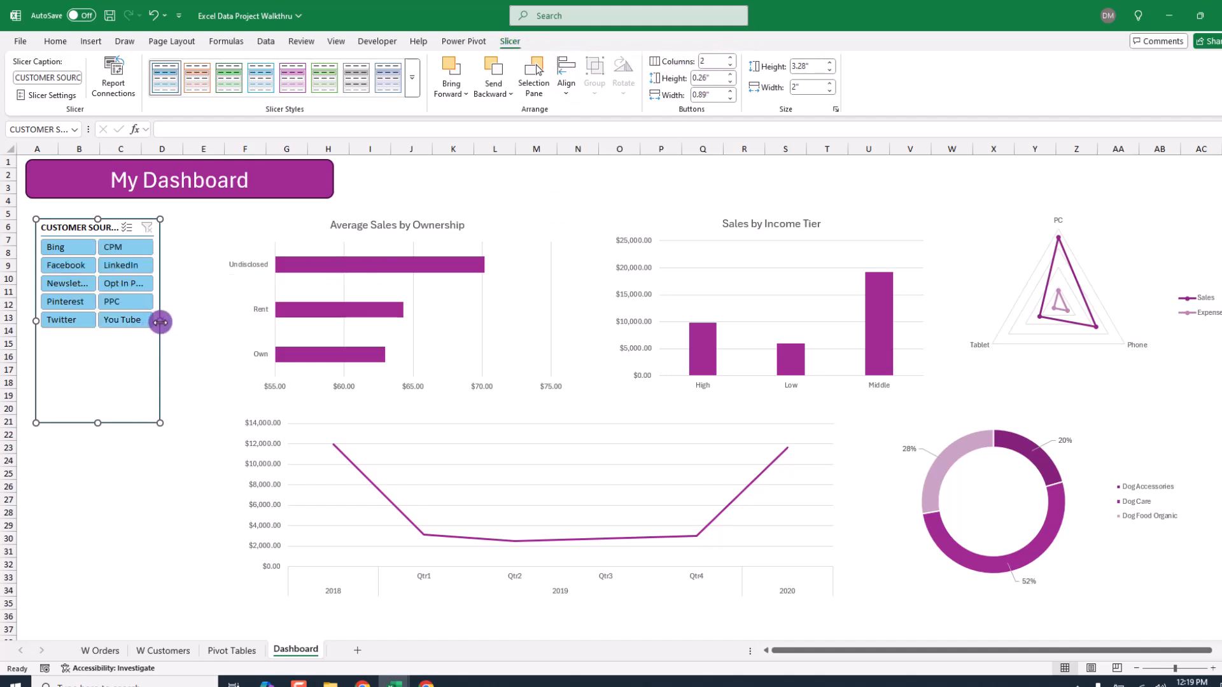
pyautogui.moveTo(204, 319)
pyautogui.mouseDown()
pyautogui.moveTo(233, 319)
pyautogui.moveTo(220, 321)
pyautogui.mouseUp()
pyautogui.moveTo(127, 422); pyautogui.dragTo(130, 341)
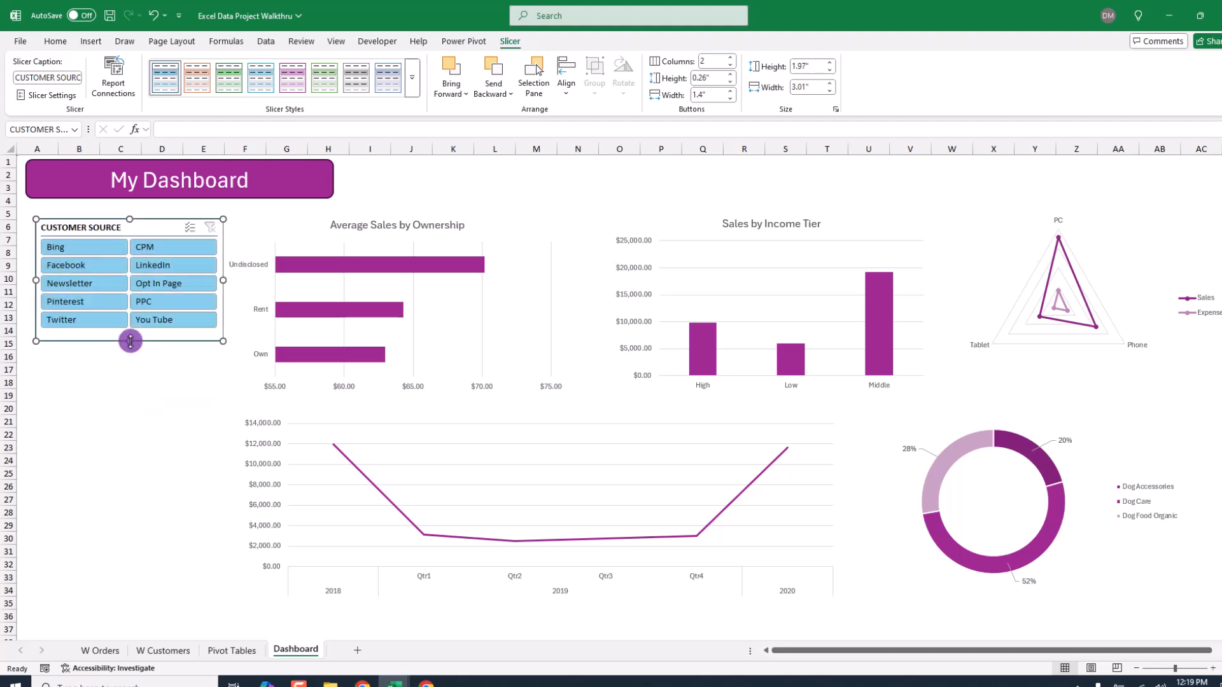
# - Apply the last light slicer style, in lavender, to the CUSTOMER SOURCE slicer and nudge it slightly up and left
pyautogui.click(414, 79)
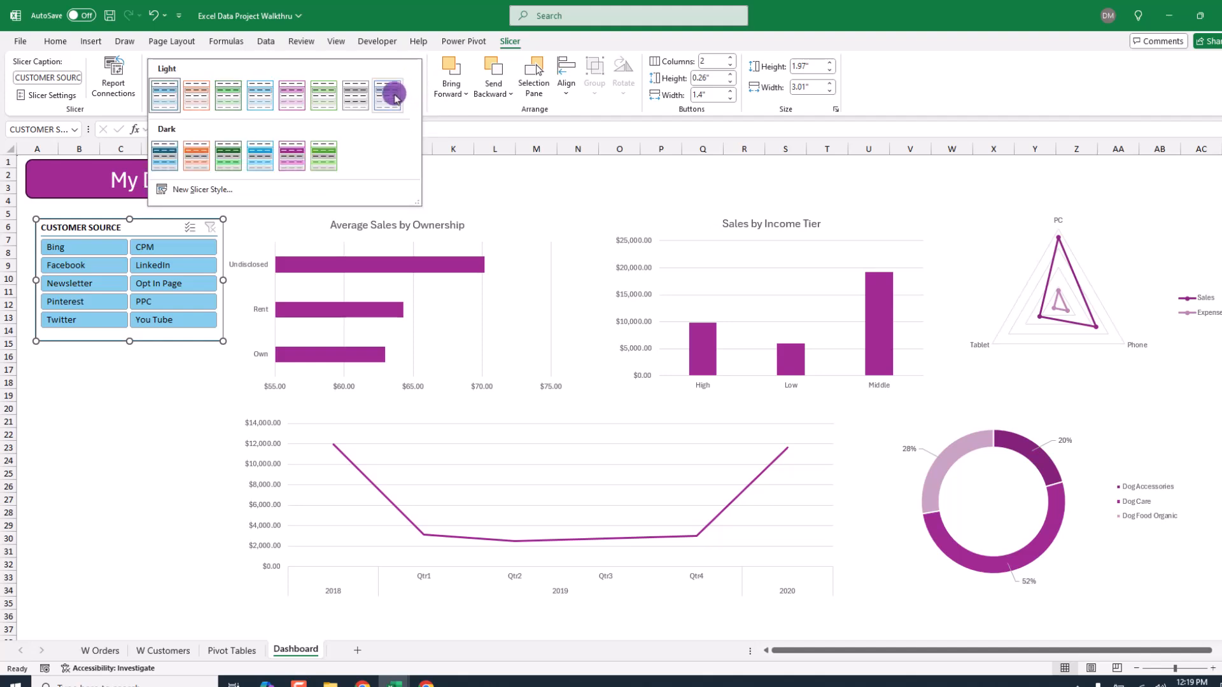
pyautogui.click(394, 96)
pyautogui.moveTo(153, 229); pyautogui.dragTo(152, 228)
pyautogui.click(64, 371)
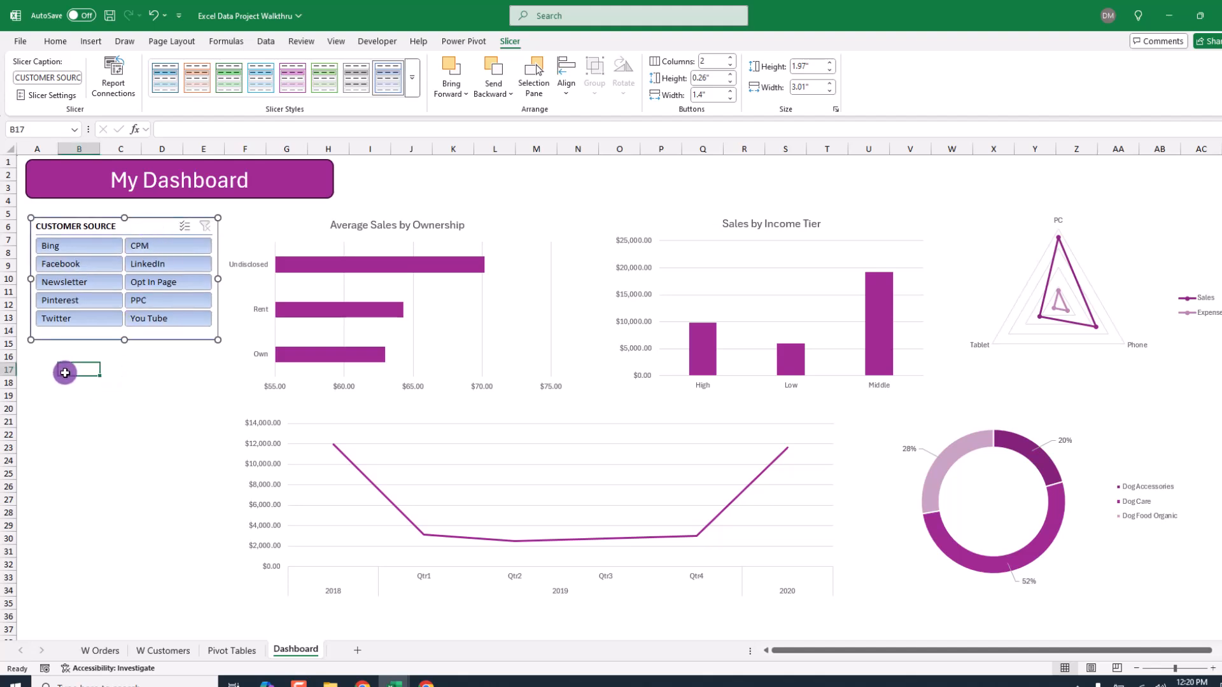
pyautogui.click(54, 366)
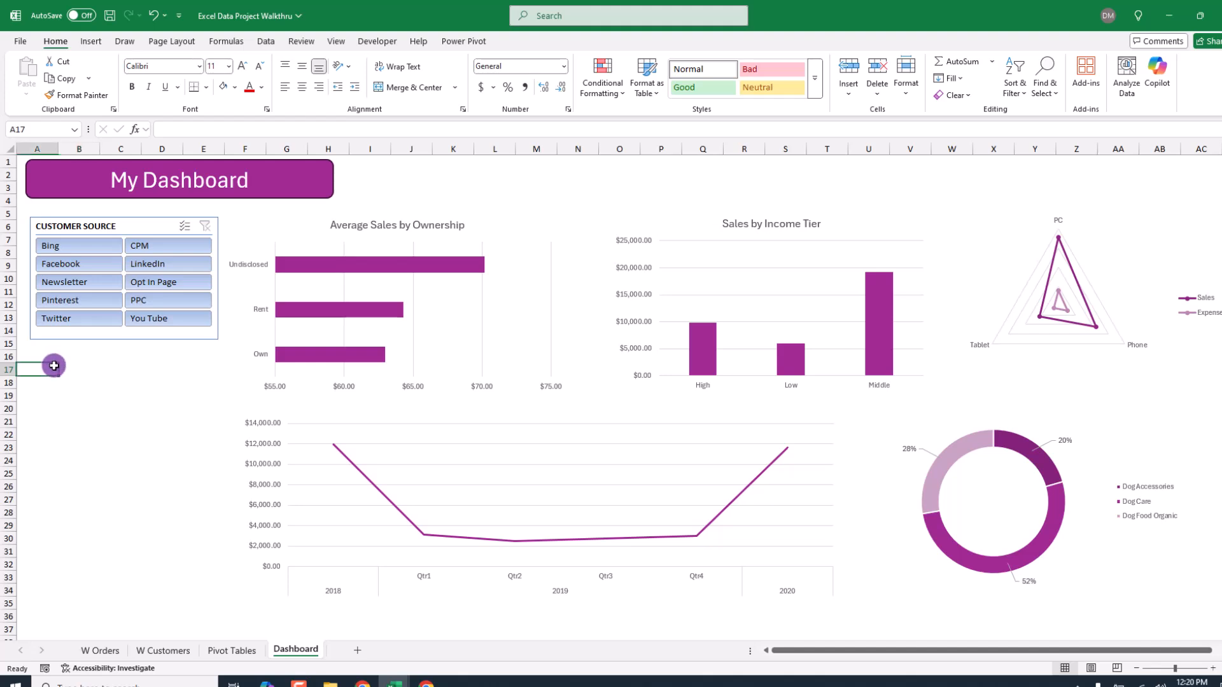
pyautogui.click(67, 364)
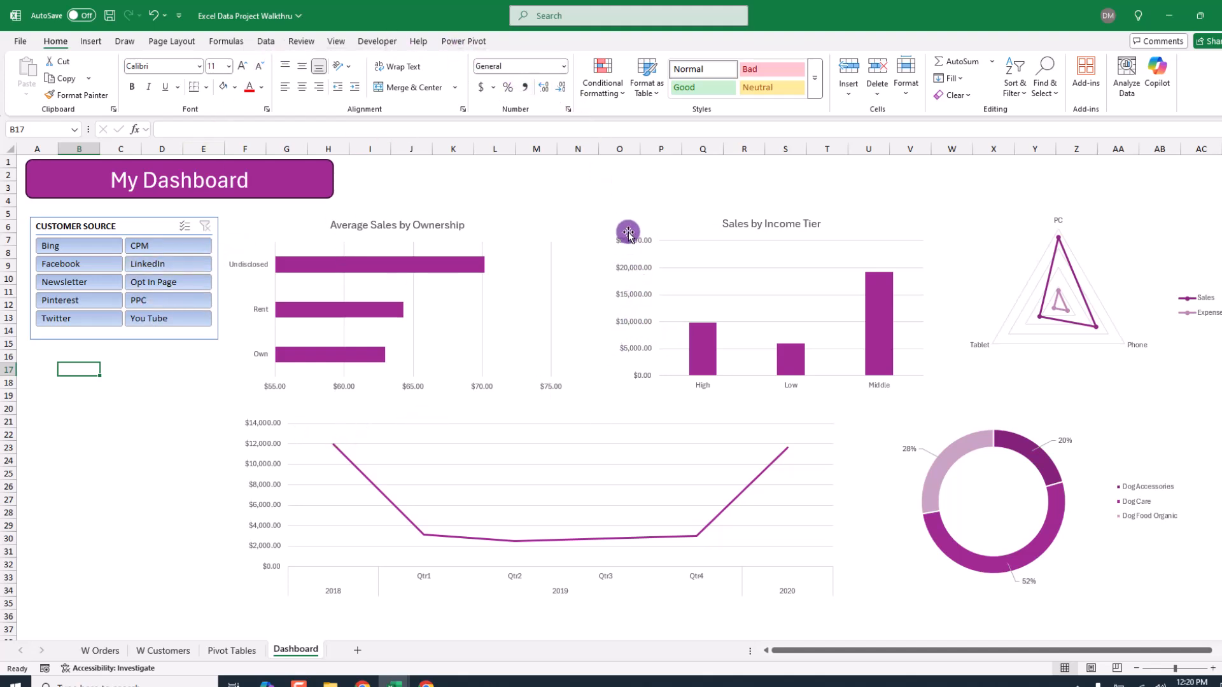
# - Insert a slicer for the METHOD field of the Orders table from the Sales by Income Tier chart
pyautogui.click(620, 210)
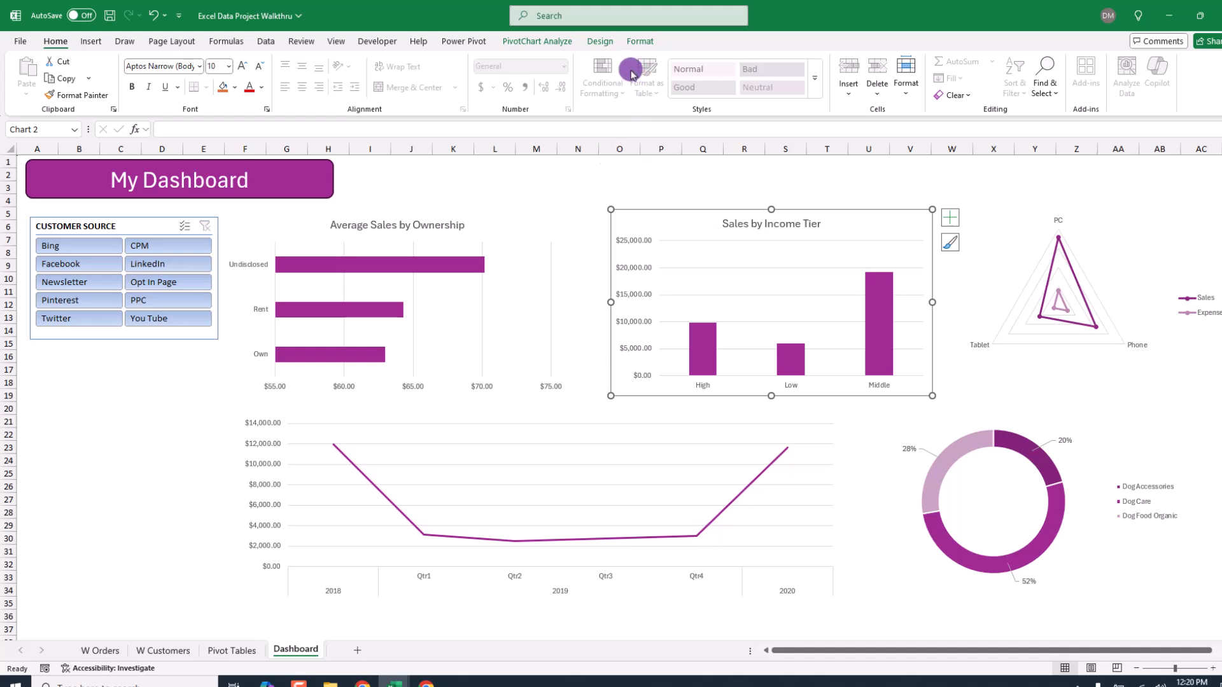
pyautogui.click(558, 43)
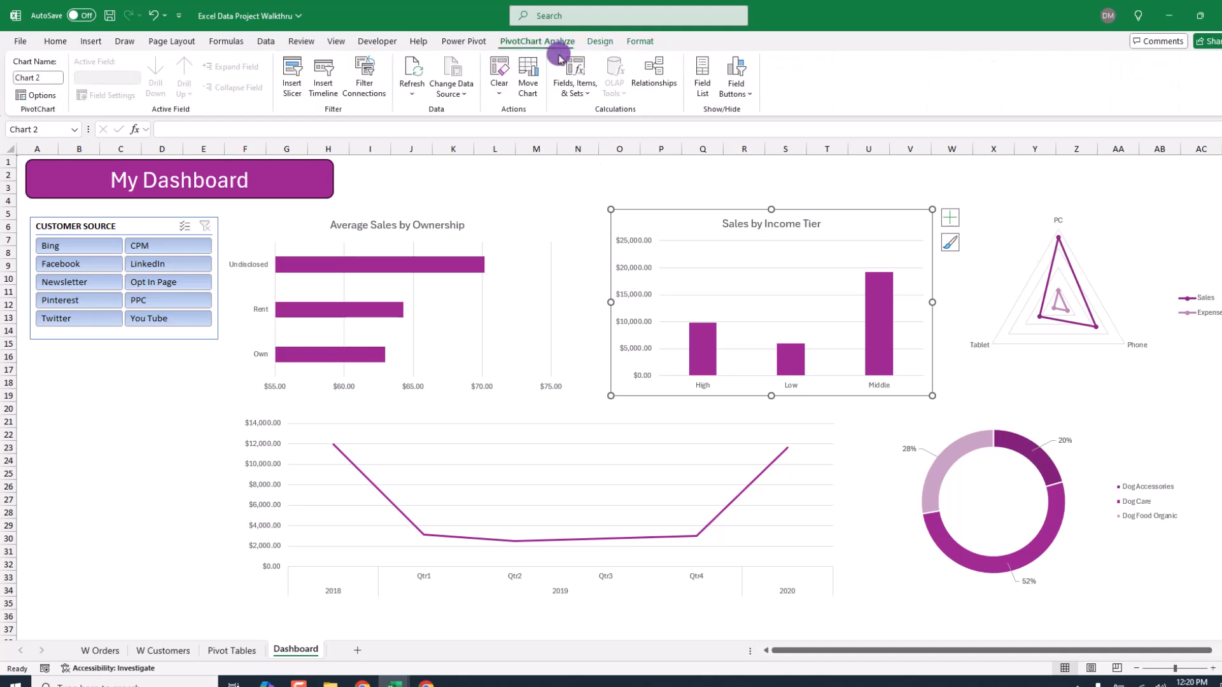
pyautogui.click(291, 84)
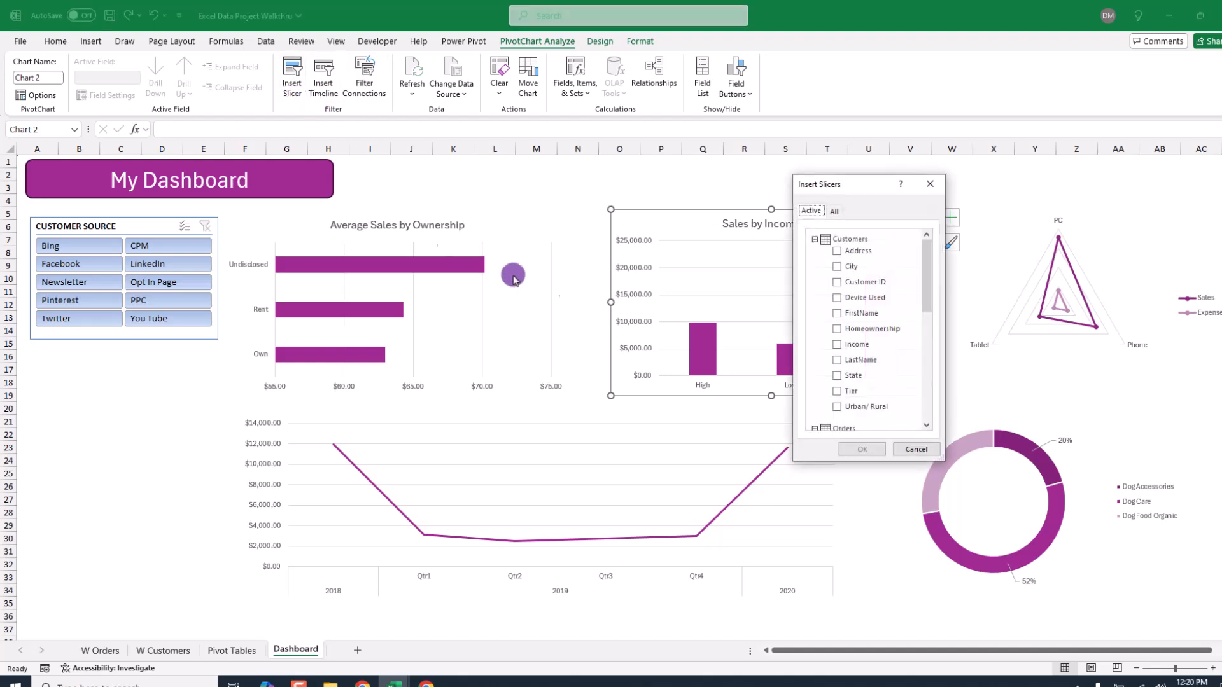
pyautogui.scroll(-3, 897, 306)
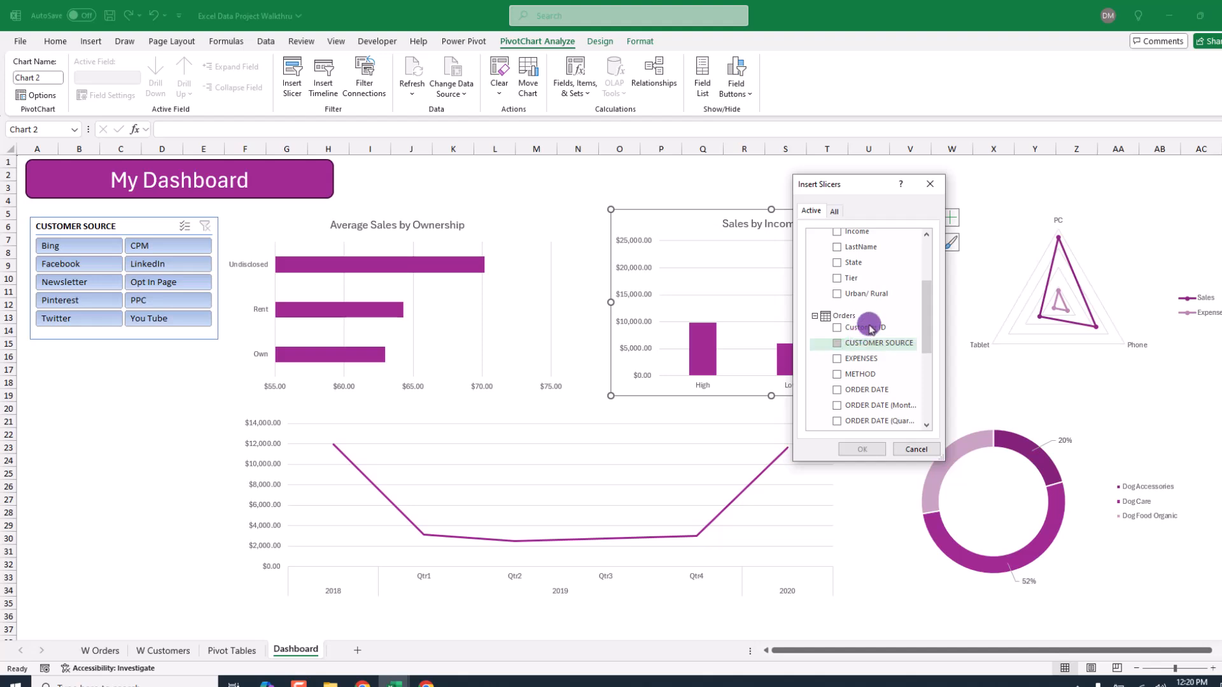
pyautogui.click(837, 374)
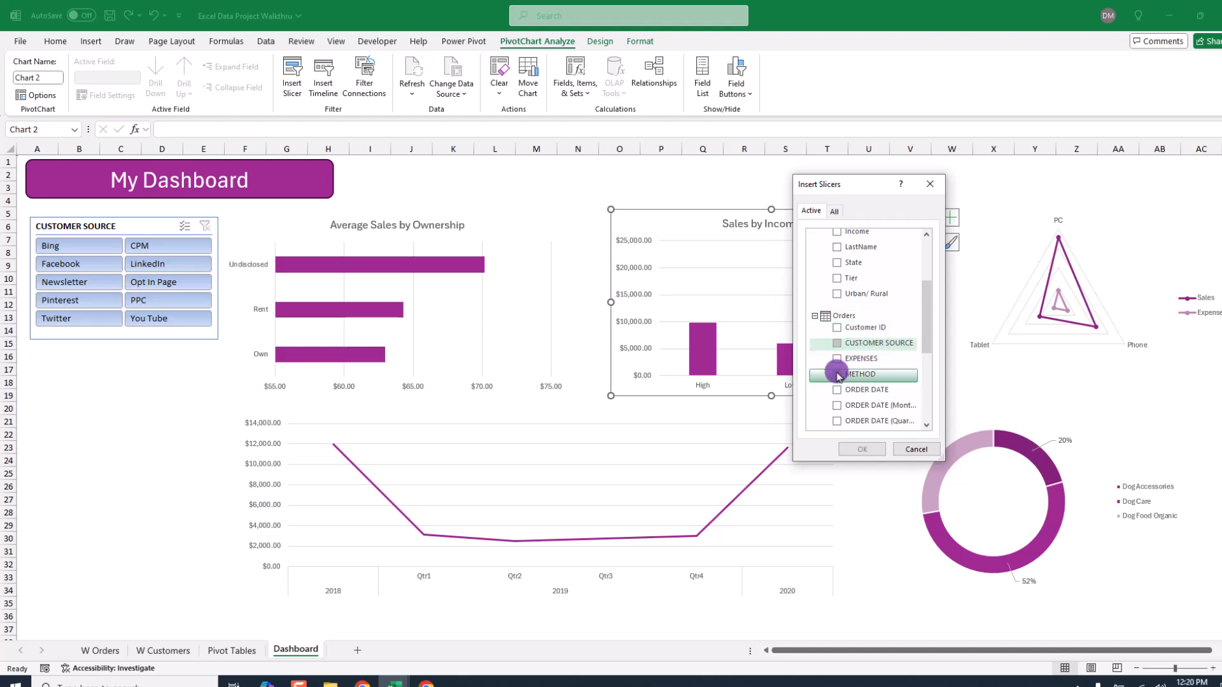
pyautogui.click(862, 449)
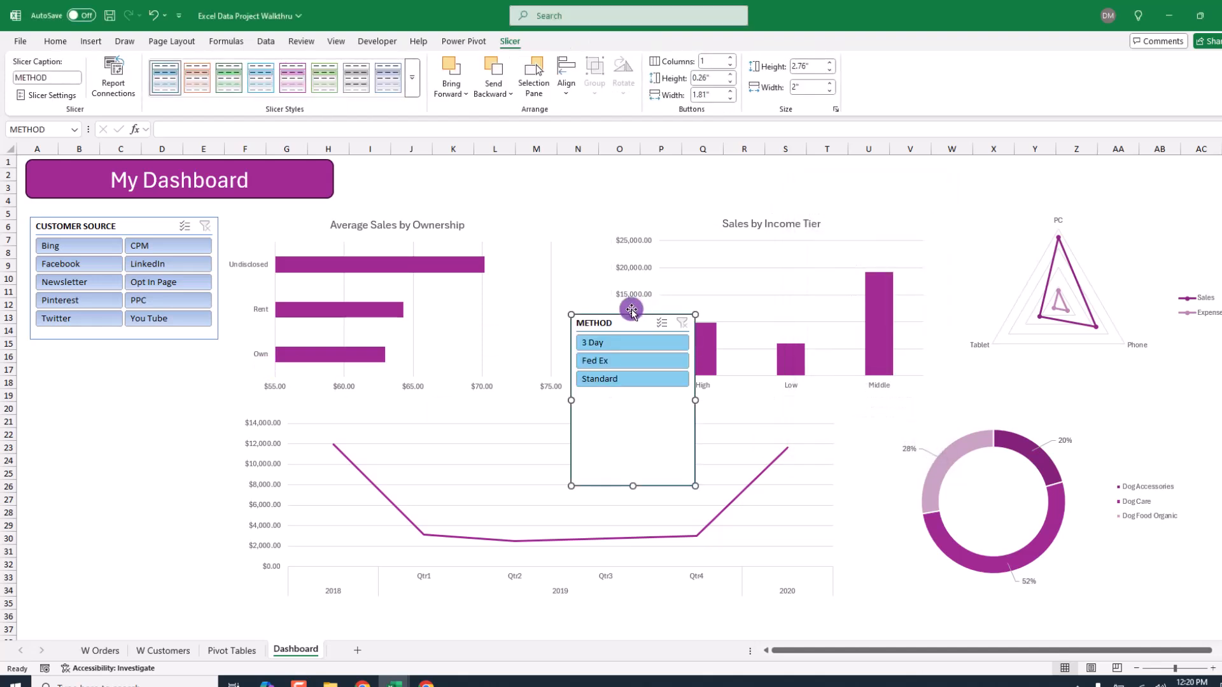
# - Place the METHOD slicer below the CUSTOMER SOURCE slicer and resize it to about 2.83" wide and 1.33" high
pyautogui.moveTo(632, 323); pyautogui.dragTo(96, 374)
pyautogui.moveTo(97, 532); pyautogui.dragTo(98, 444)
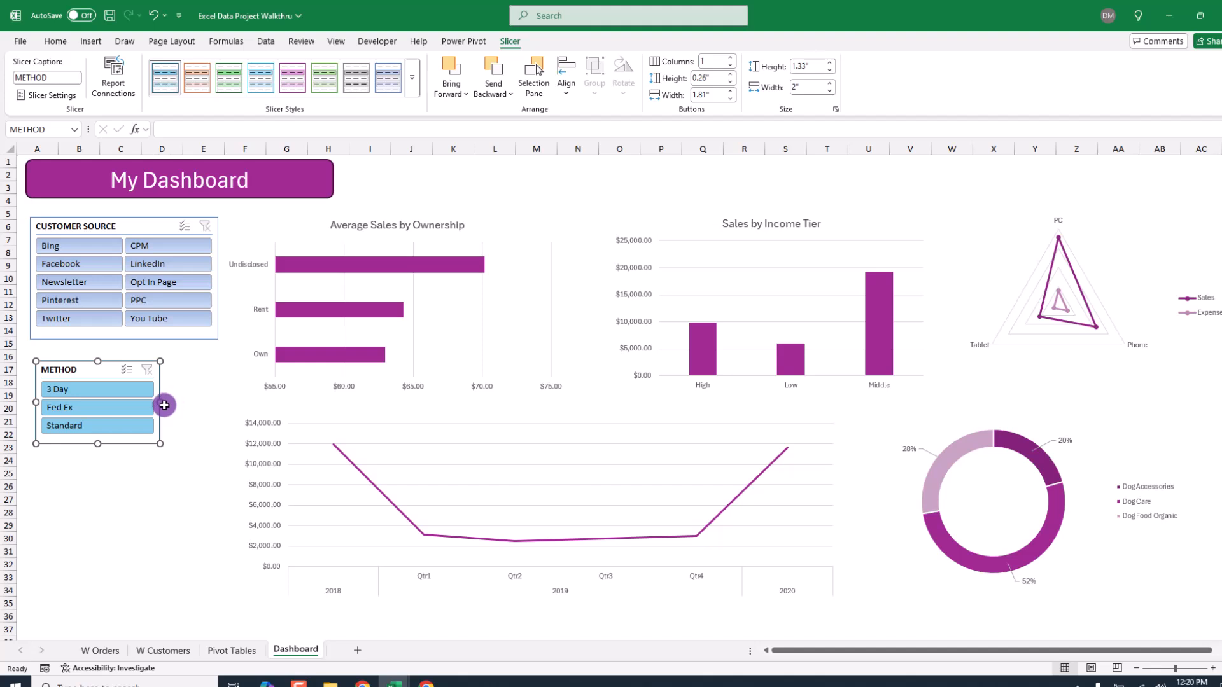
pyautogui.moveTo(160, 402); pyautogui.dragTo(212, 401)
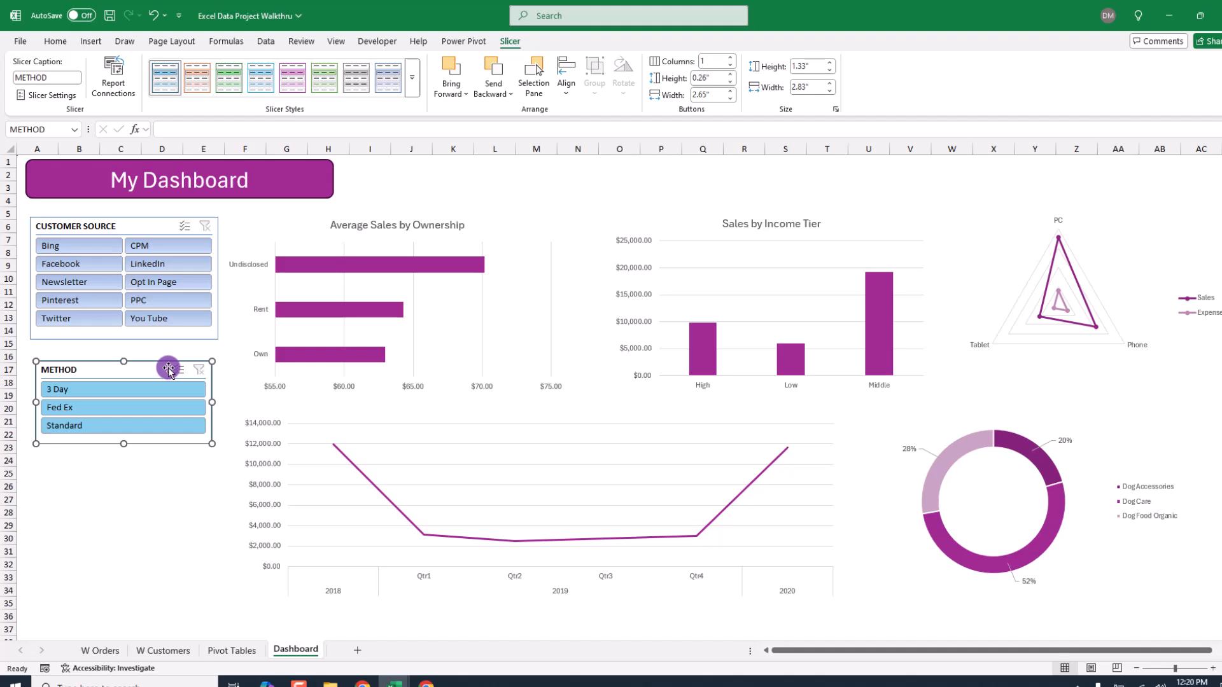
# - Connect the METHOD slicer to all five PivotTables through its report connections
pyautogui.rightClick(112, 374)
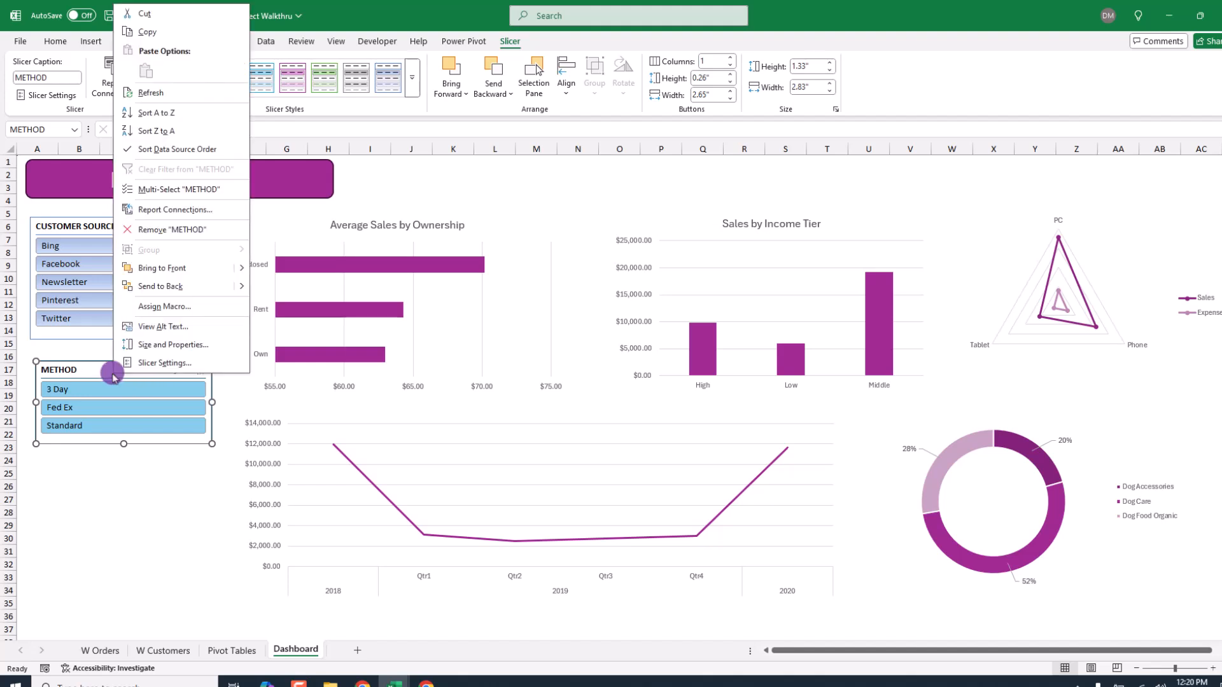
pyautogui.click(169, 210)
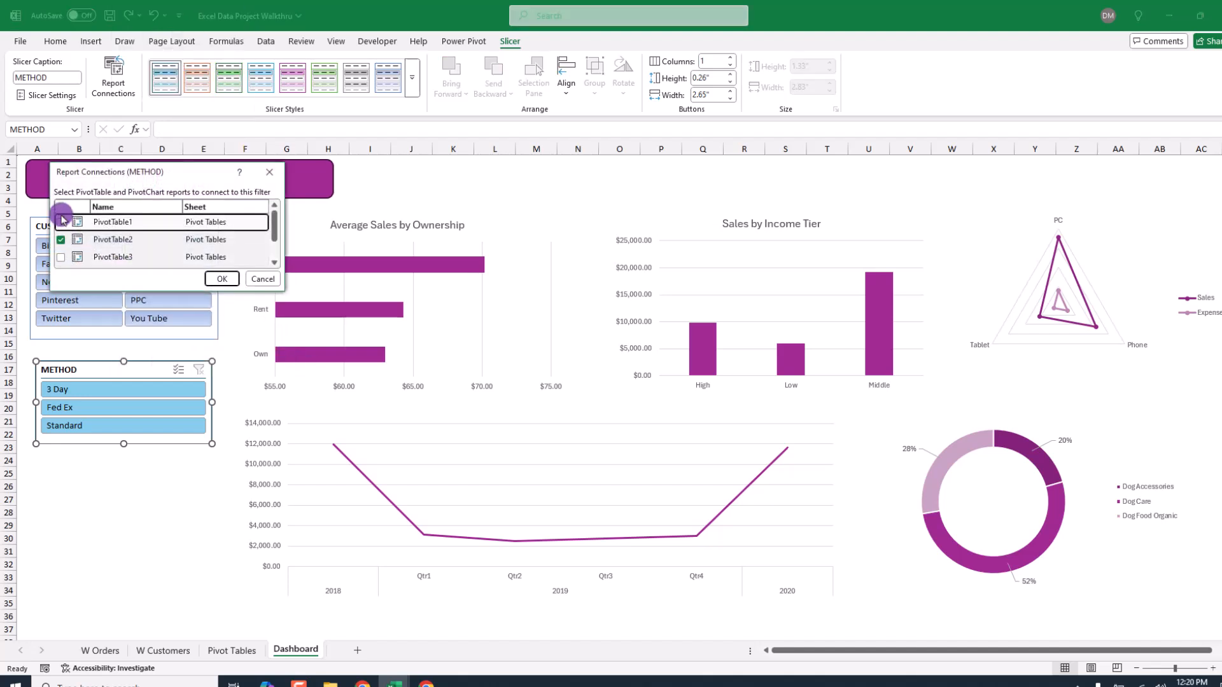
pyautogui.click(61, 240)
pyautogui.click(60, 257)
pyautogui.moveTo(273, 224); pyautogui.dragTo(278, 243)
pyautogui.click(61, 241)
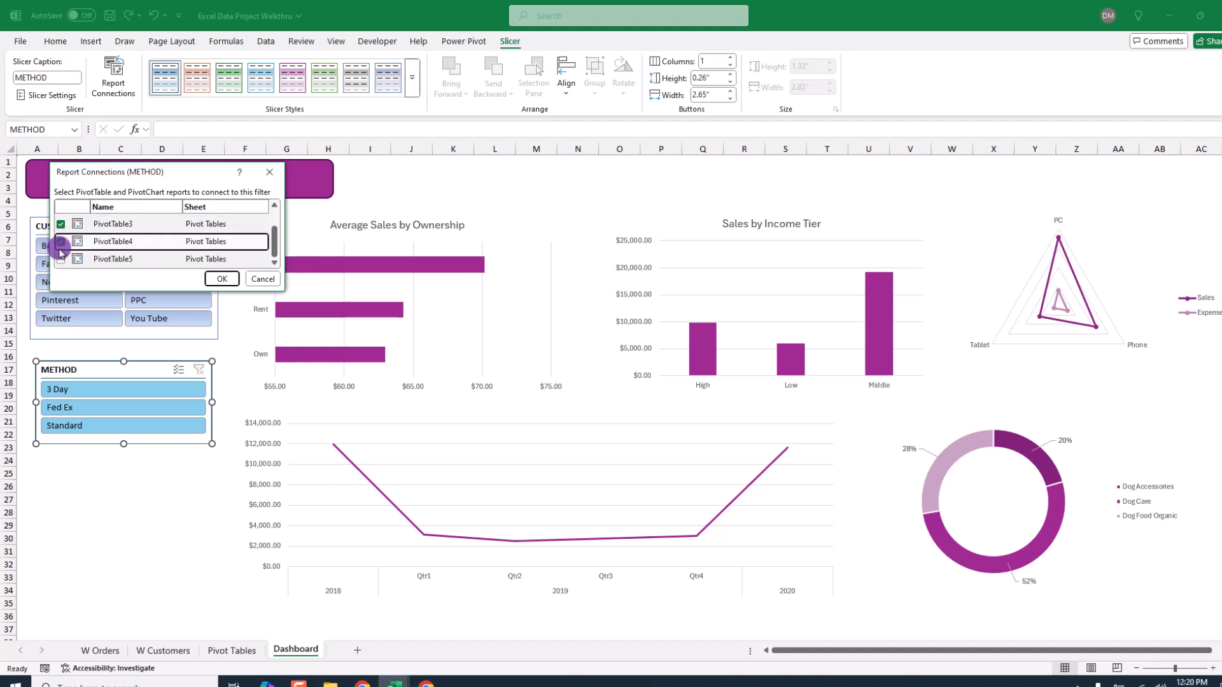
pyautogui.click(60, 259)
pyautogui.click(222, 279)
# - Test the slicers by filtering the dashboard by 3 Day, Fed Ex, Standard and the CPM customer source, and clear both filters
pyautogui.click(135, 378)
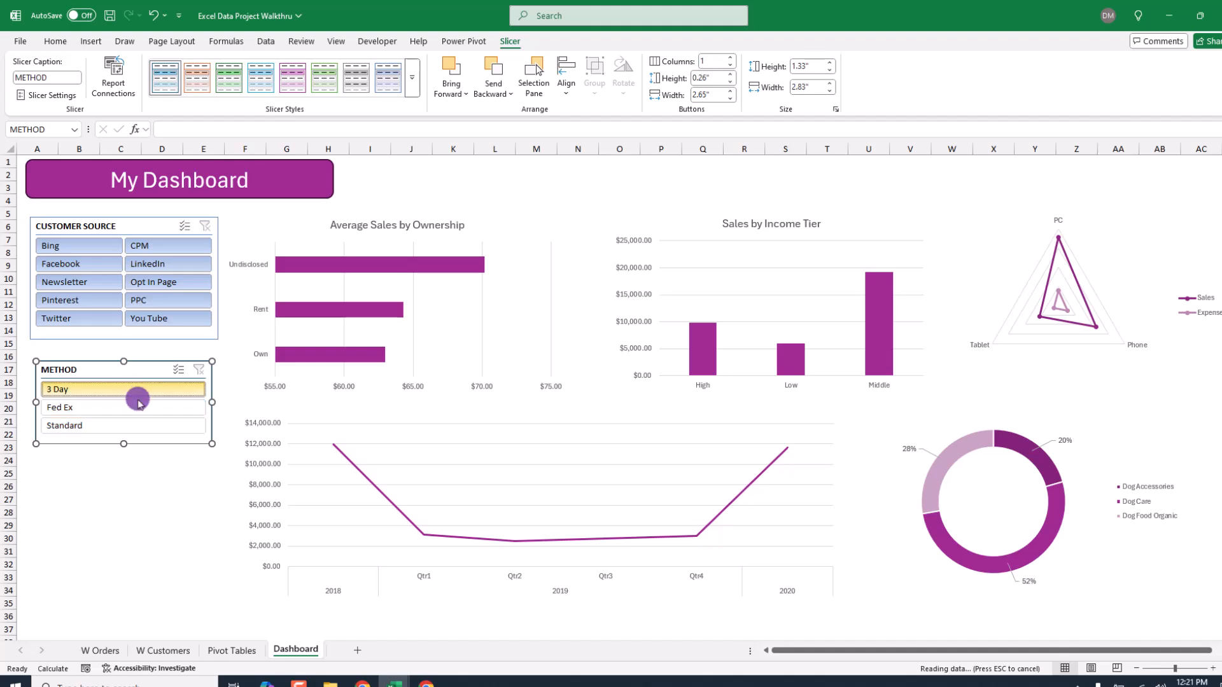
pyautogui.click(136, 406)
pyautogui.click(137, 425)
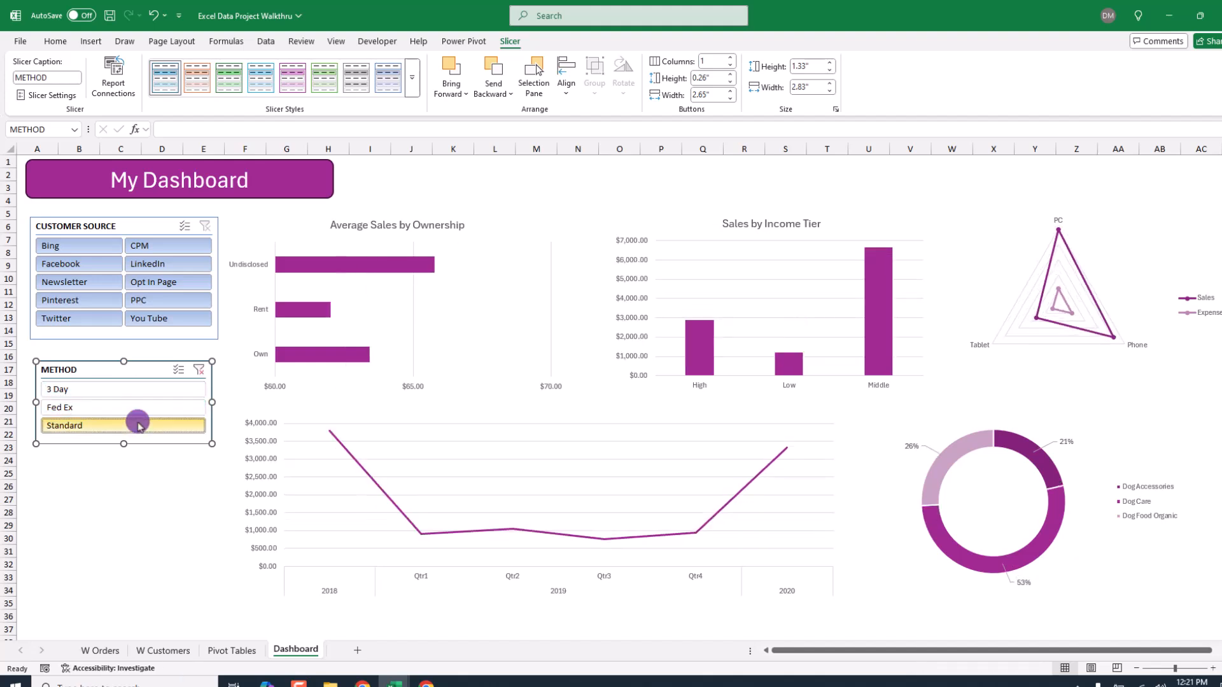
pyautogui.click(171, 250)
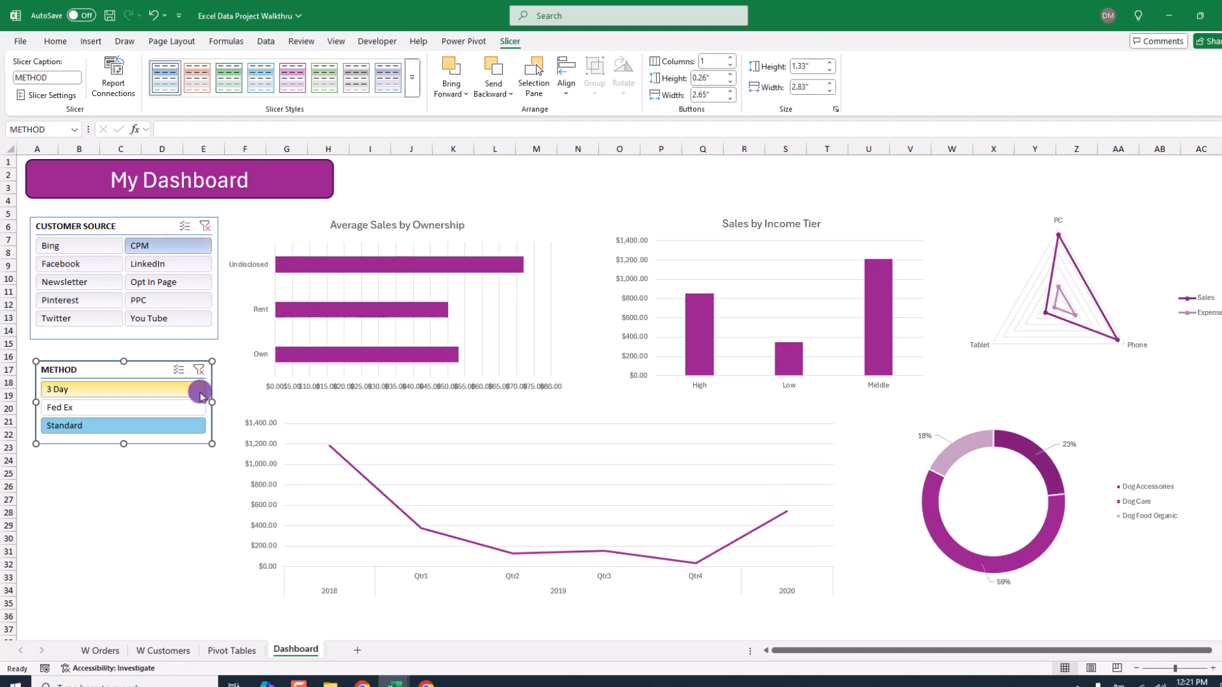
pyautogui.click(199, 370)
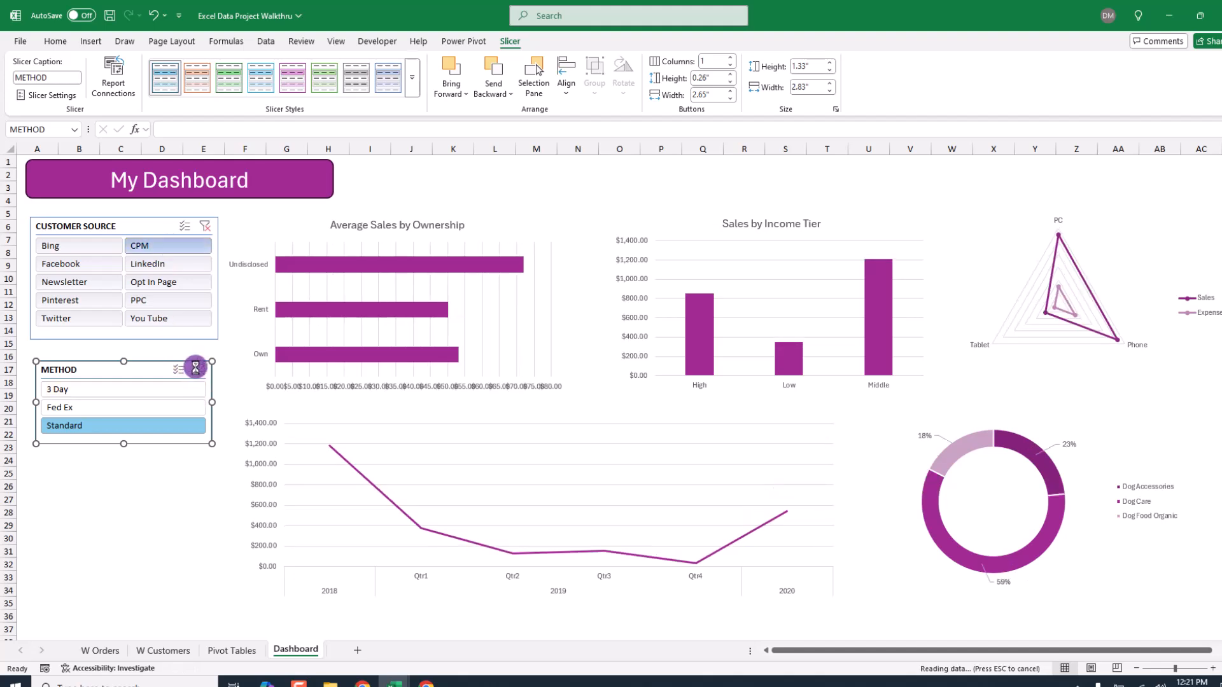
pyautogui.click(205, 227)
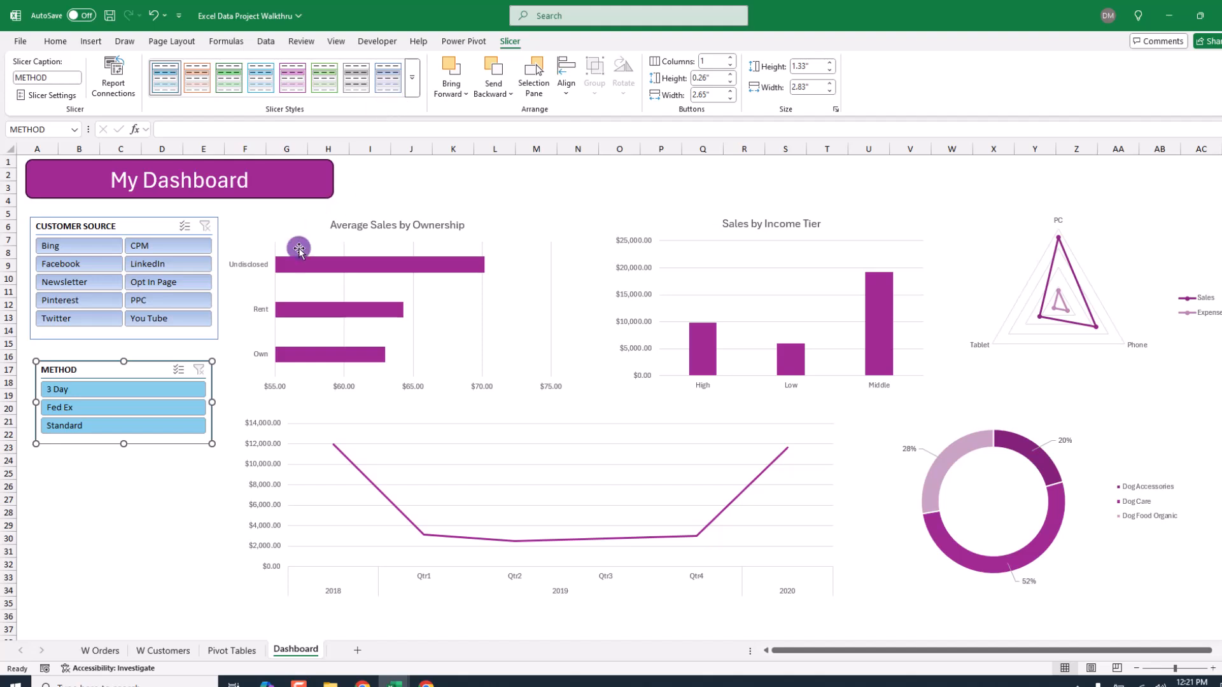
# - Apply the last light slicer style, in lavender, to the METHOD slicer
pyautogui.click(390, 79)
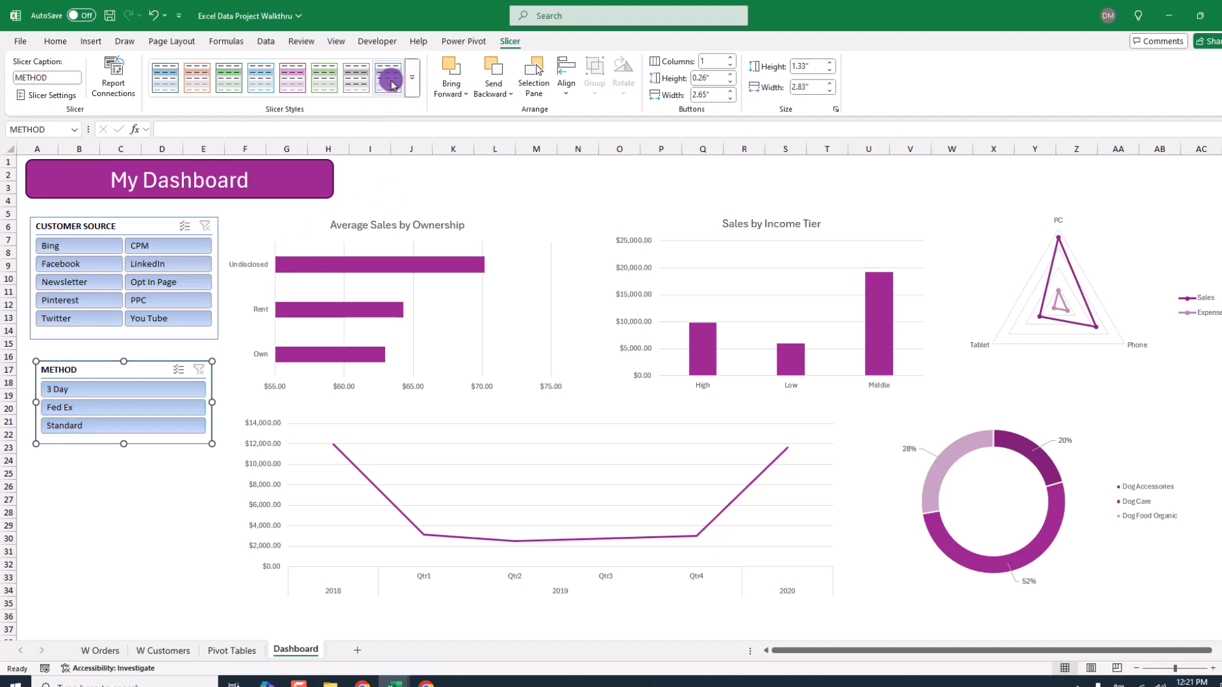
# - Insert a timeline for the ORDER DATE field of the Orders table from the line chart
pyautogui.click(792, 223)
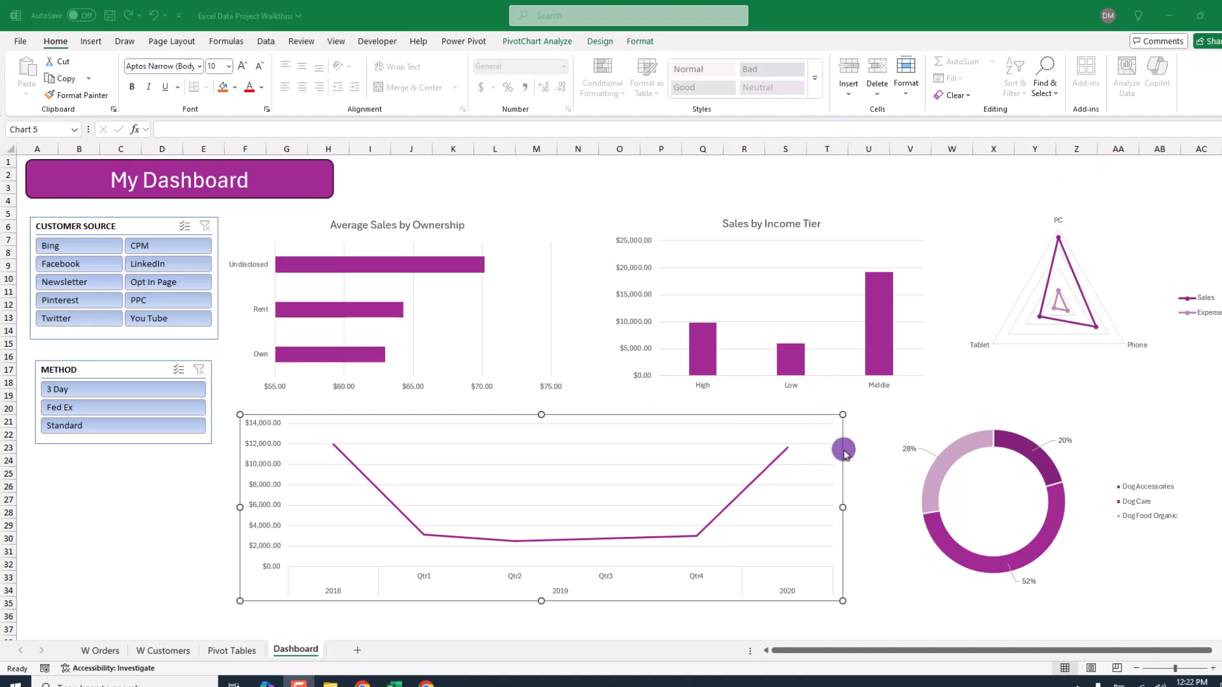
pyautogui.click(814, 434)
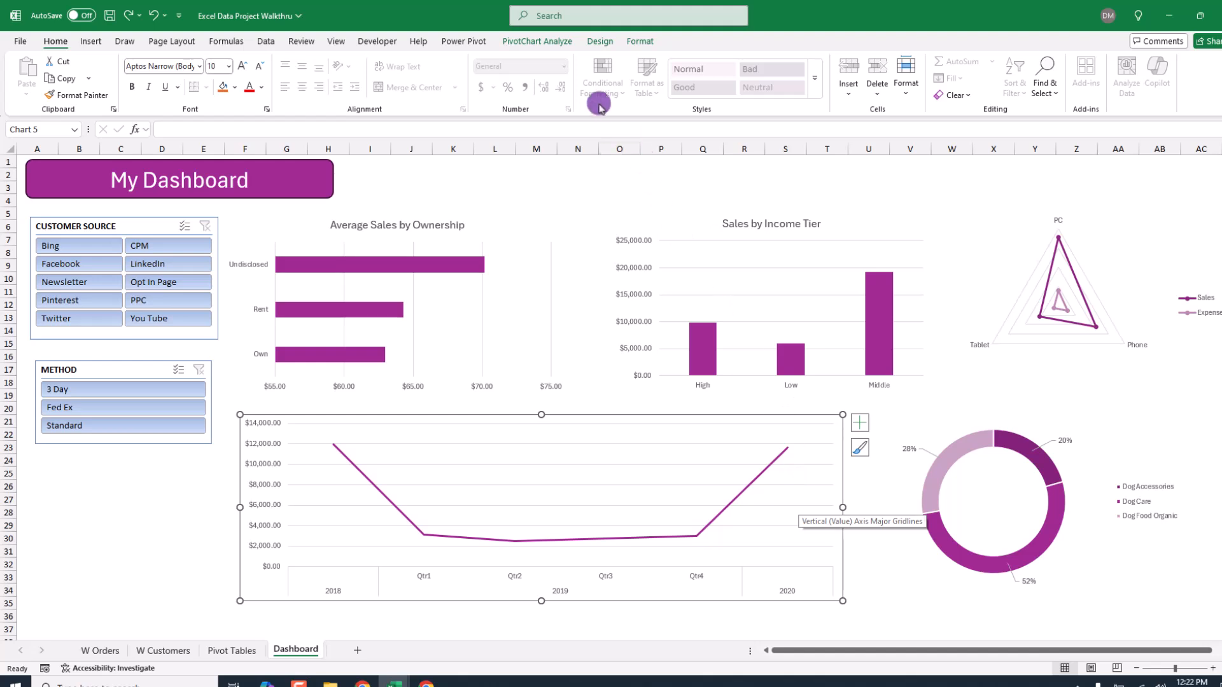
pyautogui.click(537, 41)
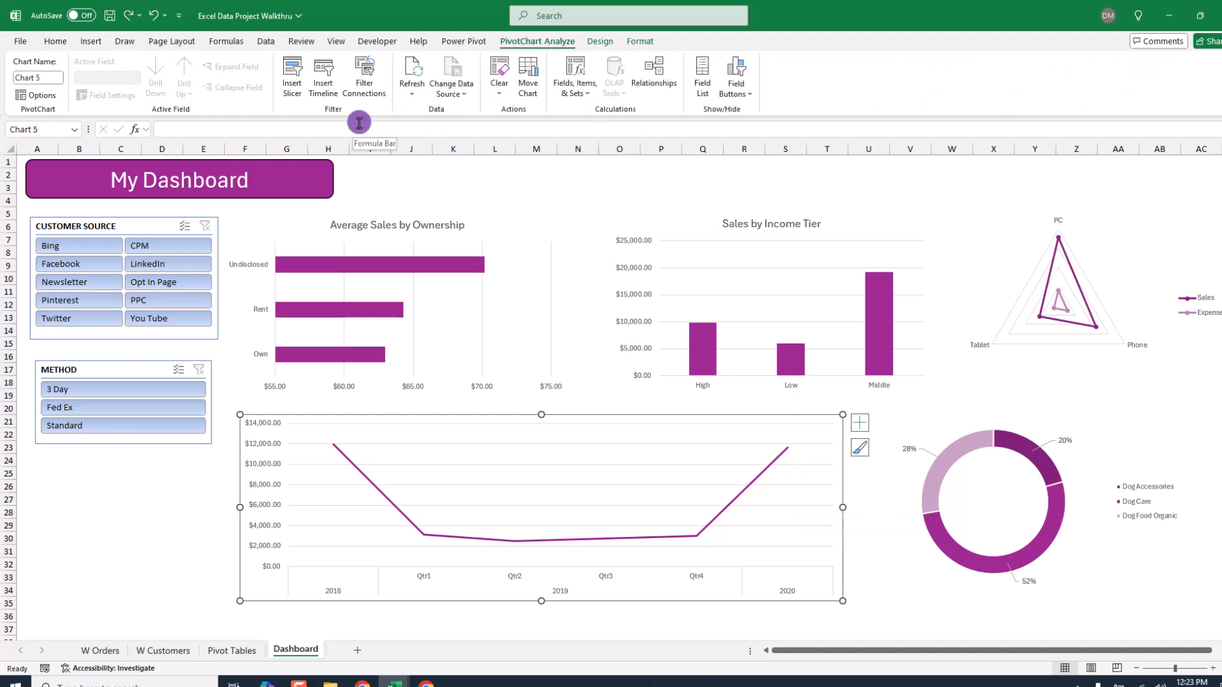
pyautogui.click(323, 85)
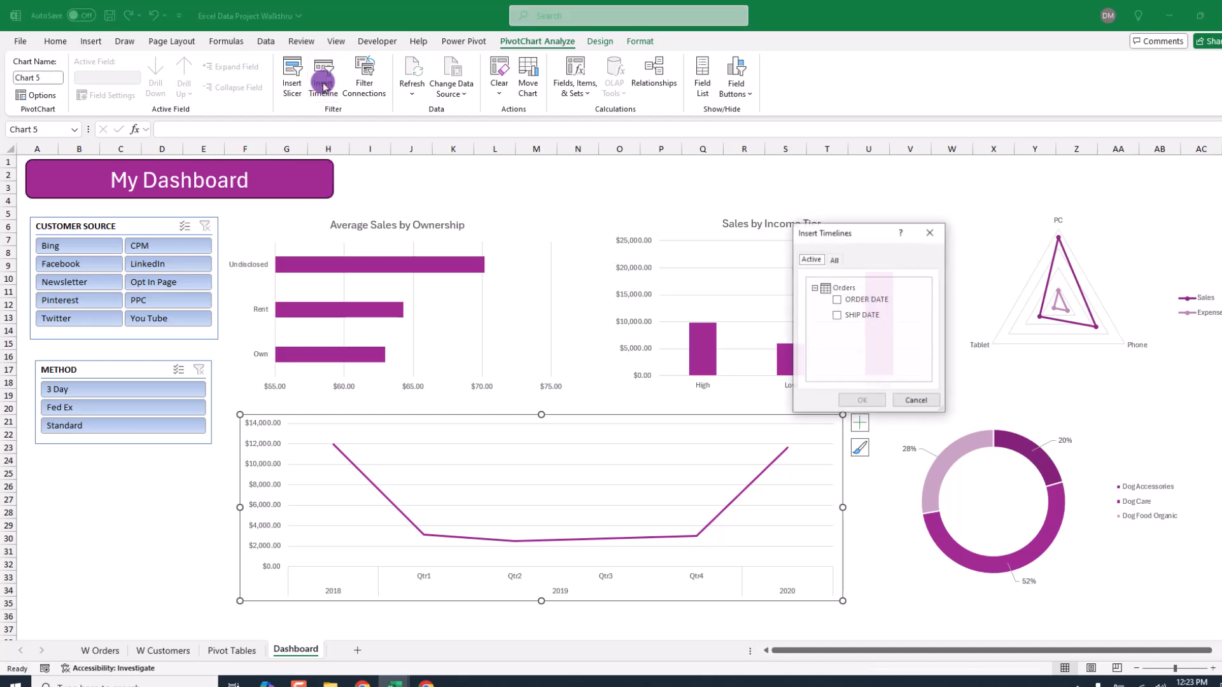
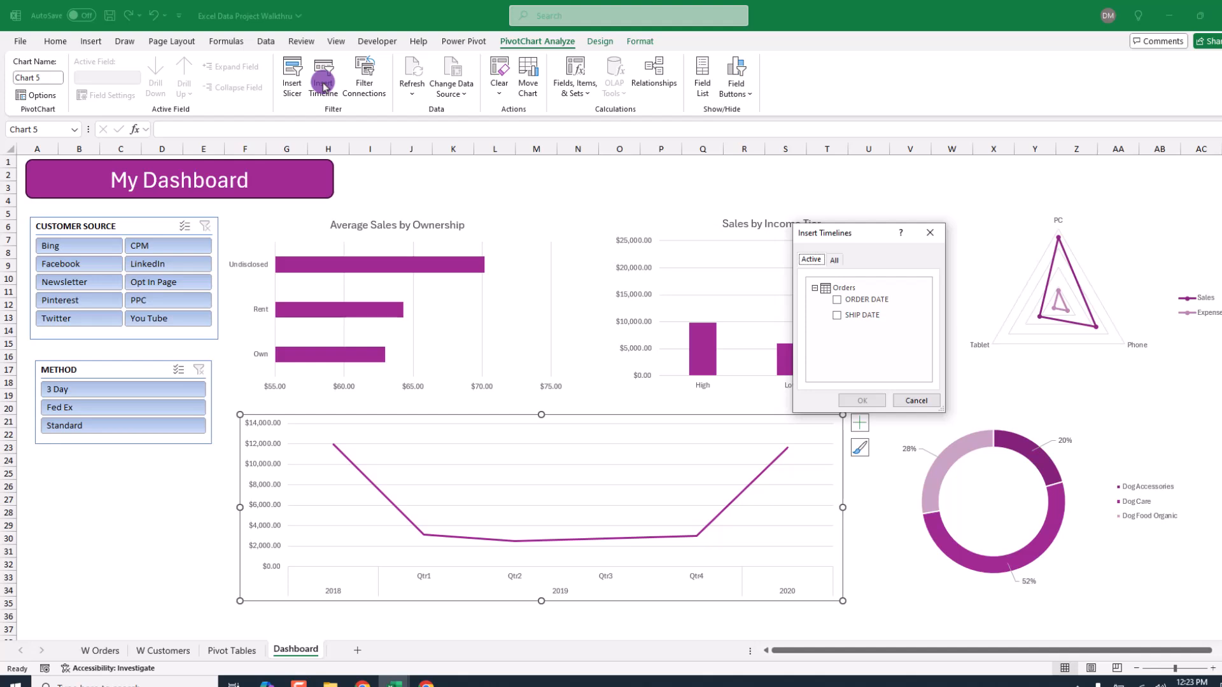
pyautogui.click(837, 300)
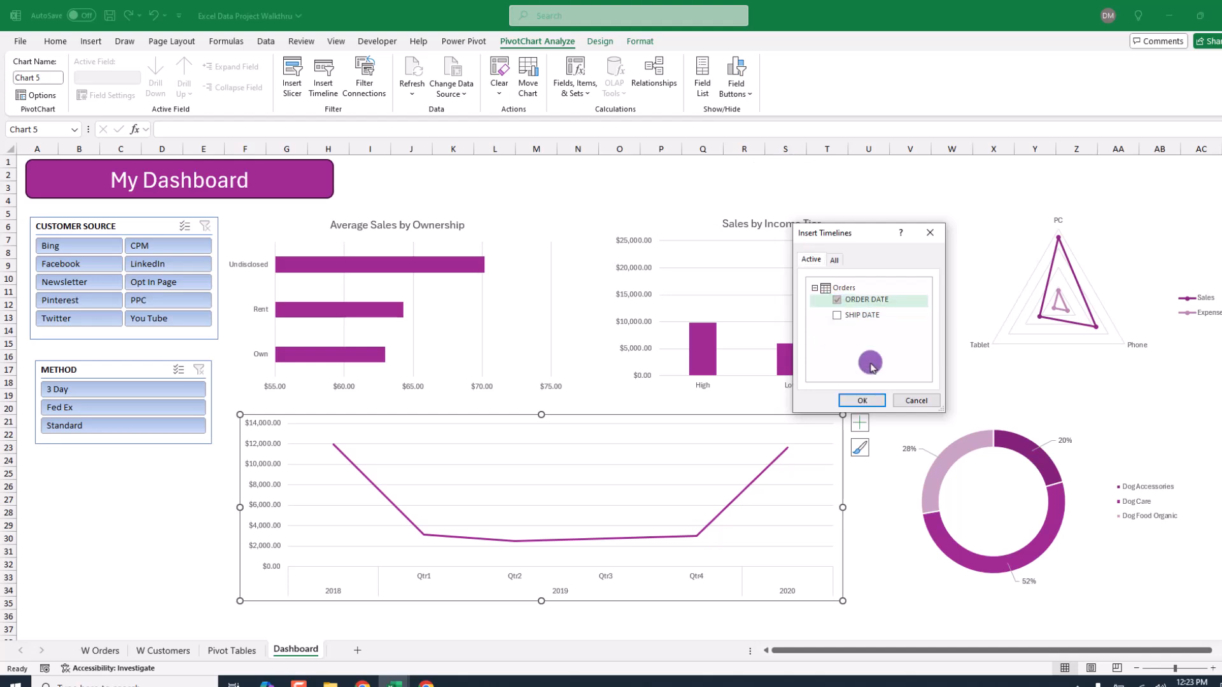
pyautogui.click(862, 399)
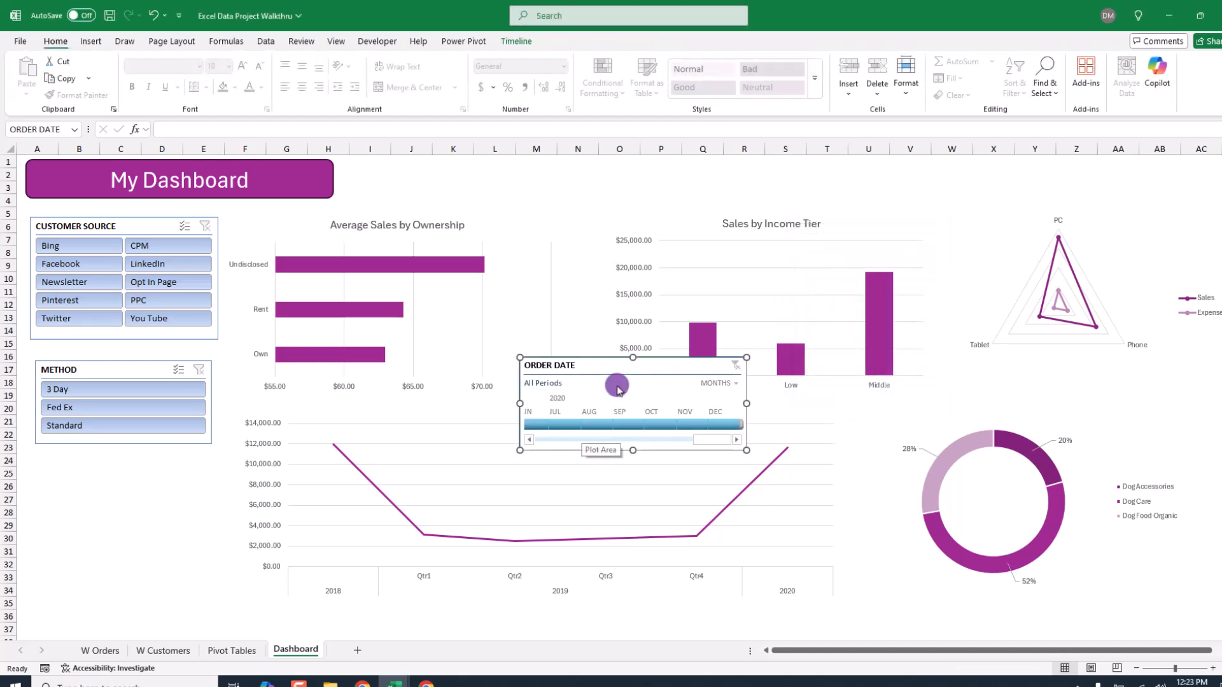
# - Place the ORDER DATE timeline below the METHOD slicer and narrow it to about 3.08" wide
pyautogui.moveTo(602, 363); pyautogui.dragTo(109, 475)
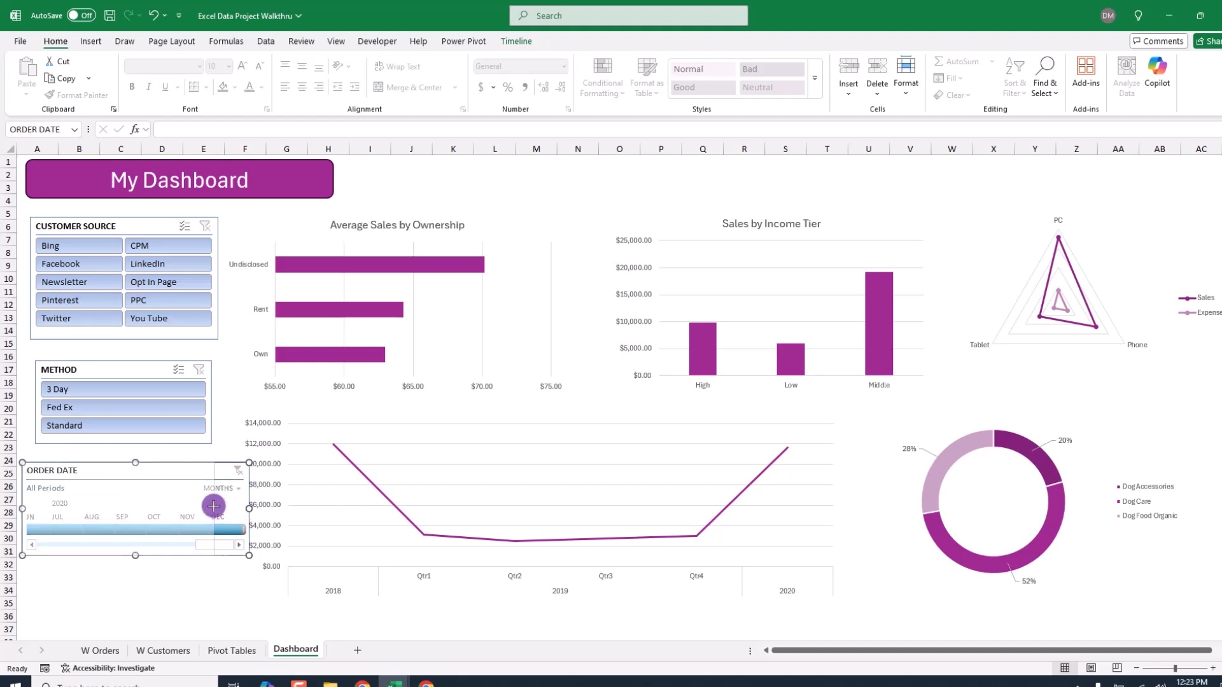
pyautogui.moveTo(213, 506); pyautogui.dragTo(214, 509)
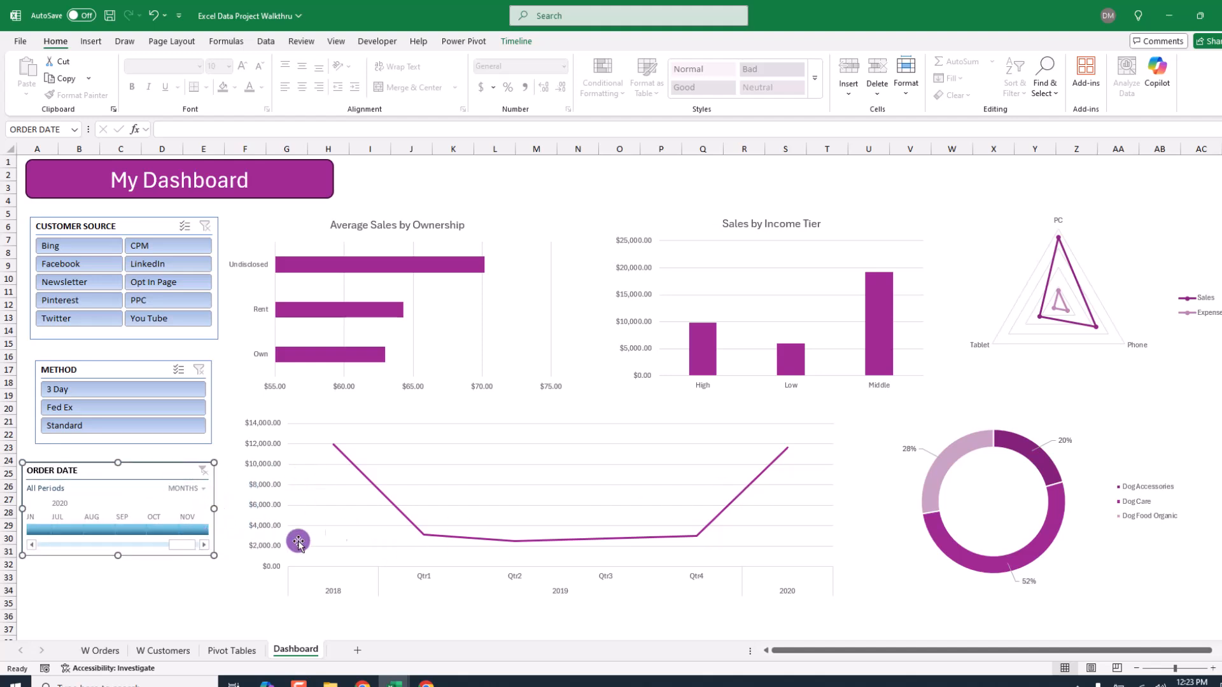
# - Test the ORDER DATE timeline by filtering to Apr - Aug 2019, clear the filter and shift its visible months slightly
pyautogui.moveTo(180, 546)
pyautogui.mouseDown()
pyautogui.moveTo(104, 545)
pyautogui.moveTo(74, 527)
pyautogui.moveTo(188, 533)
pyautogui.mouseUp()
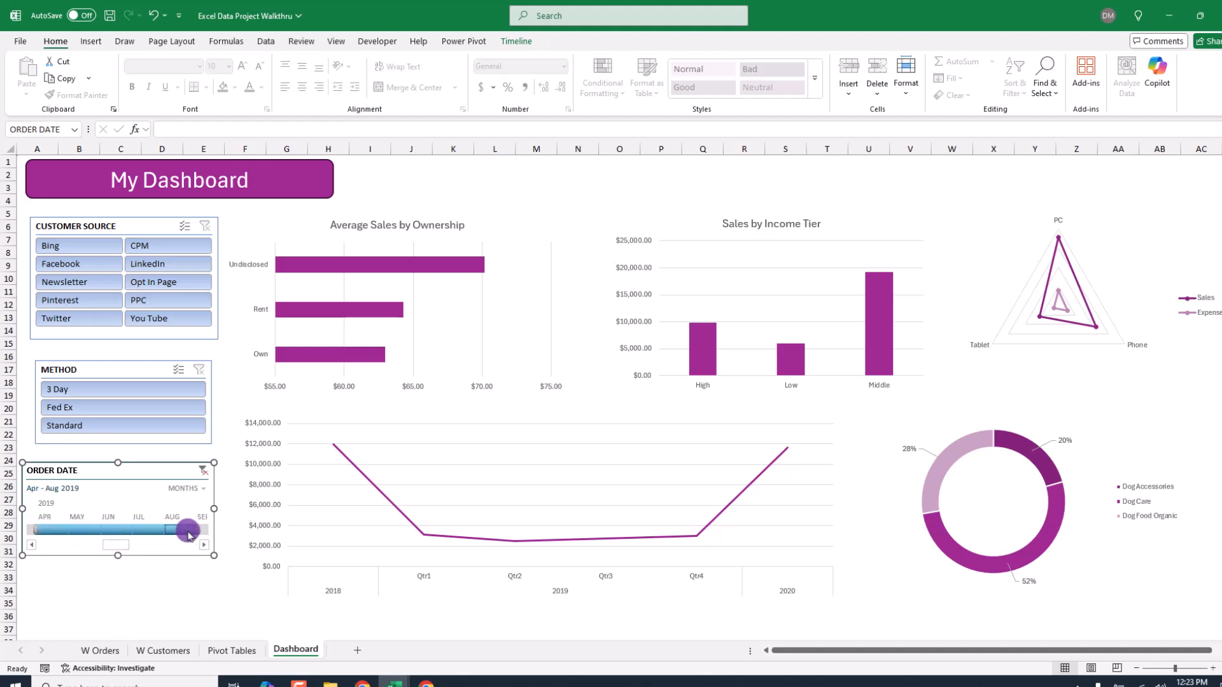
pyautogui.click(203, 471)
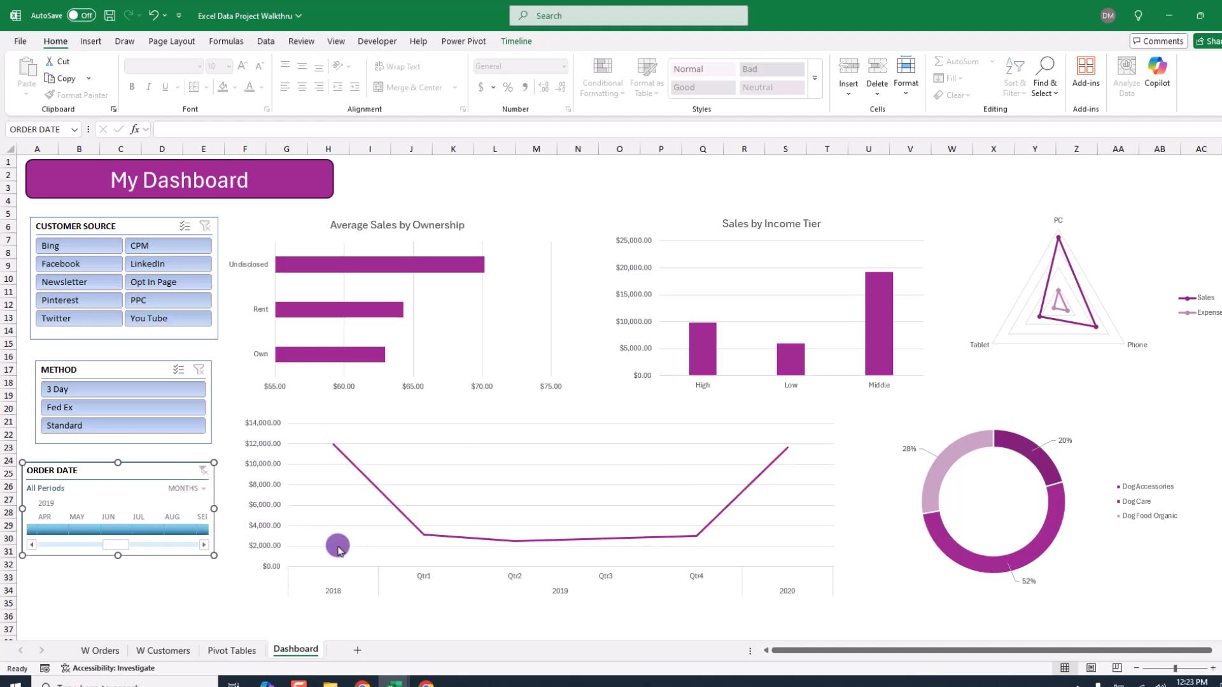
pyautogui.moveTo(121, 549)
pyautogui.mouseDown()
pyautogui.moveTo(93, 548)
pyautogui.moveTo(112, 550)
pyautogui.mouseUp()
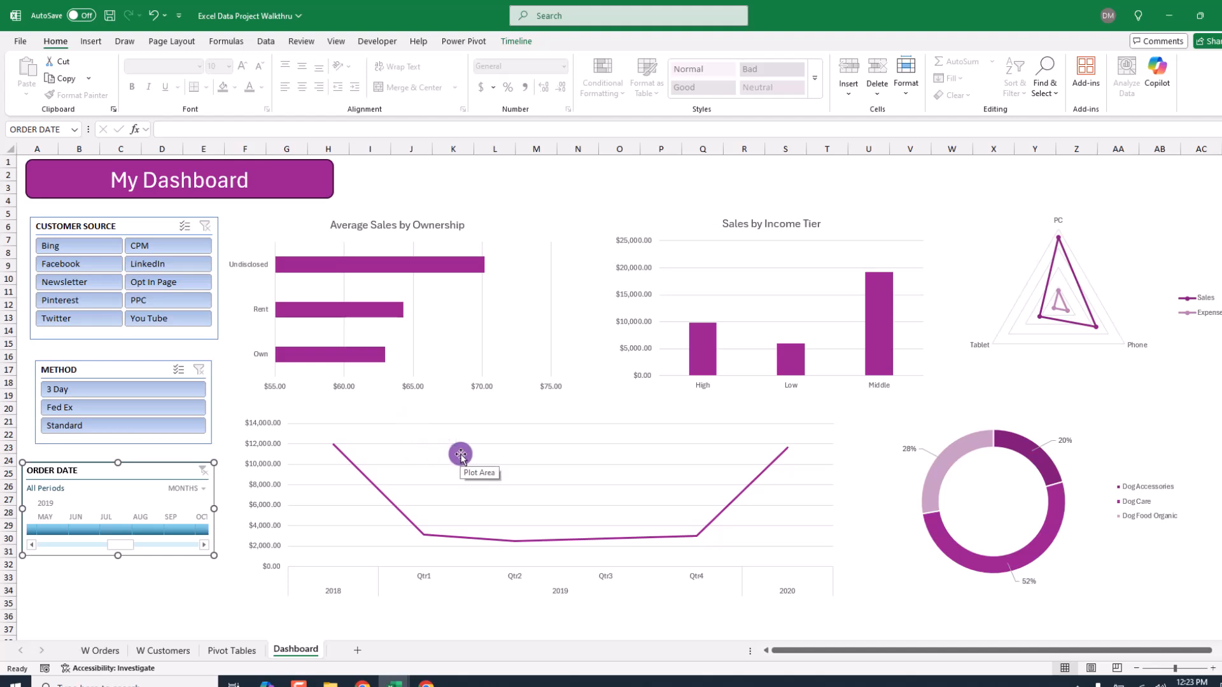
# - Expand 2018 and 2020 into quarters in the date-based PivotTable on the Pivot Tables sheet and return to the Dashboard sheet
pyautogui.click(239, 656)
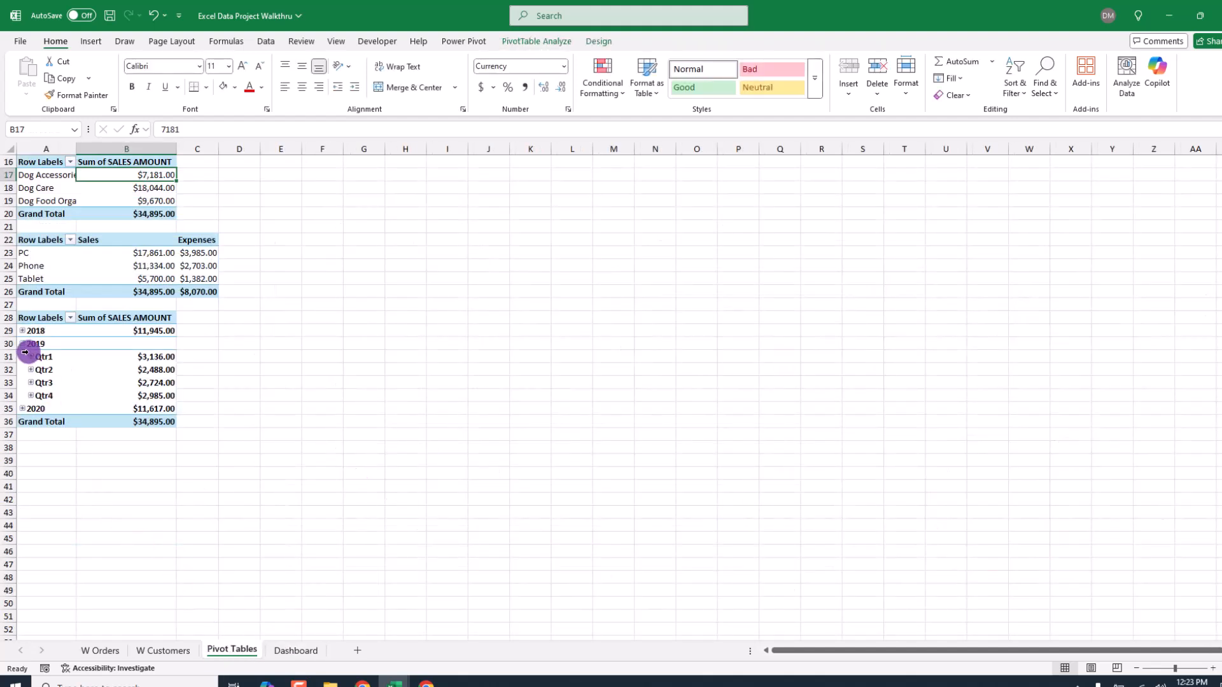
pyautogui.click(23, 331)
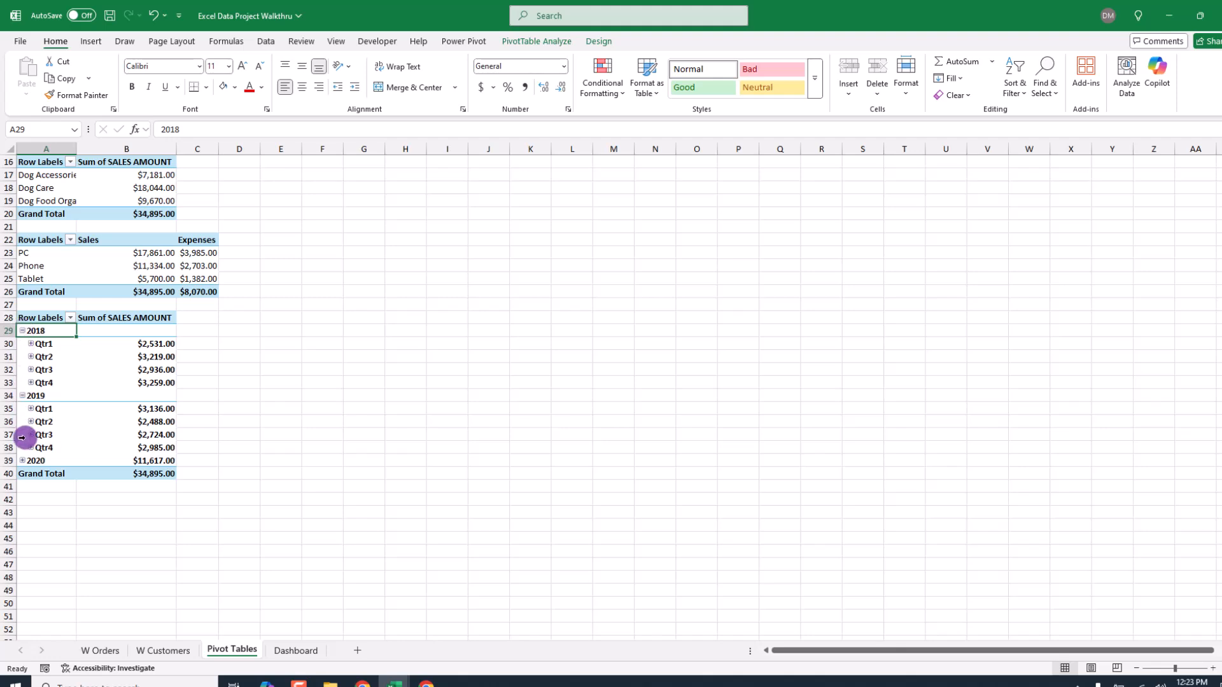
pyautogui.click(23, 461)
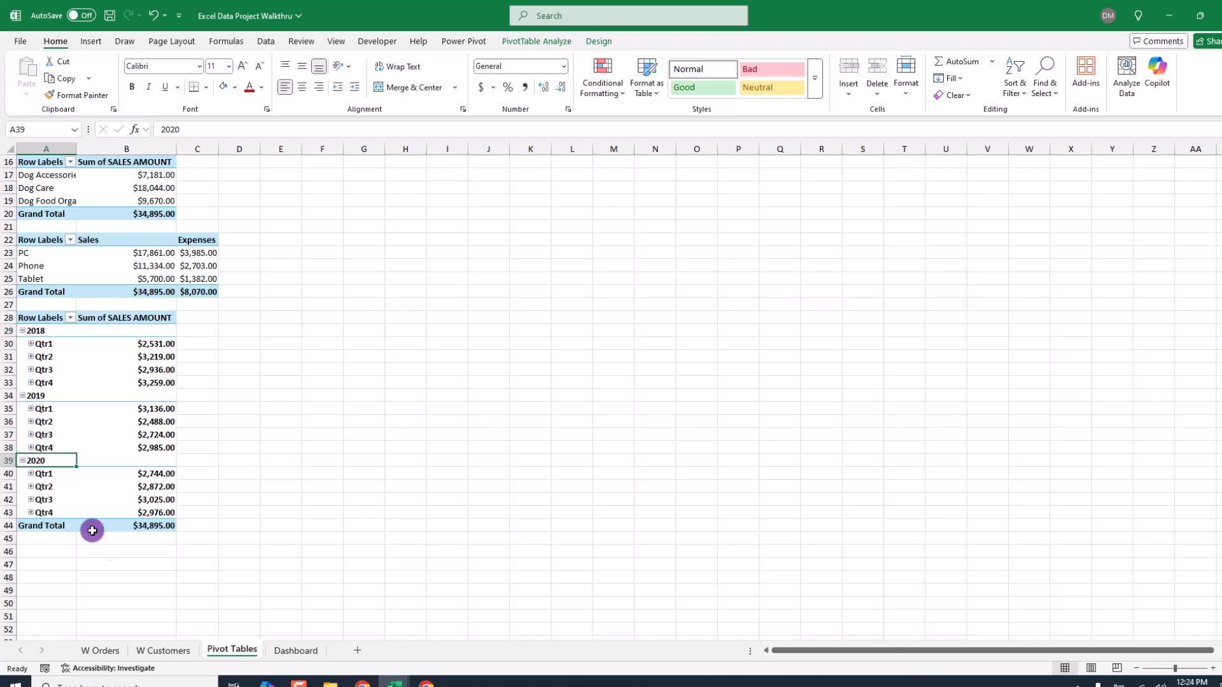
pyautogui.click(294, 650)
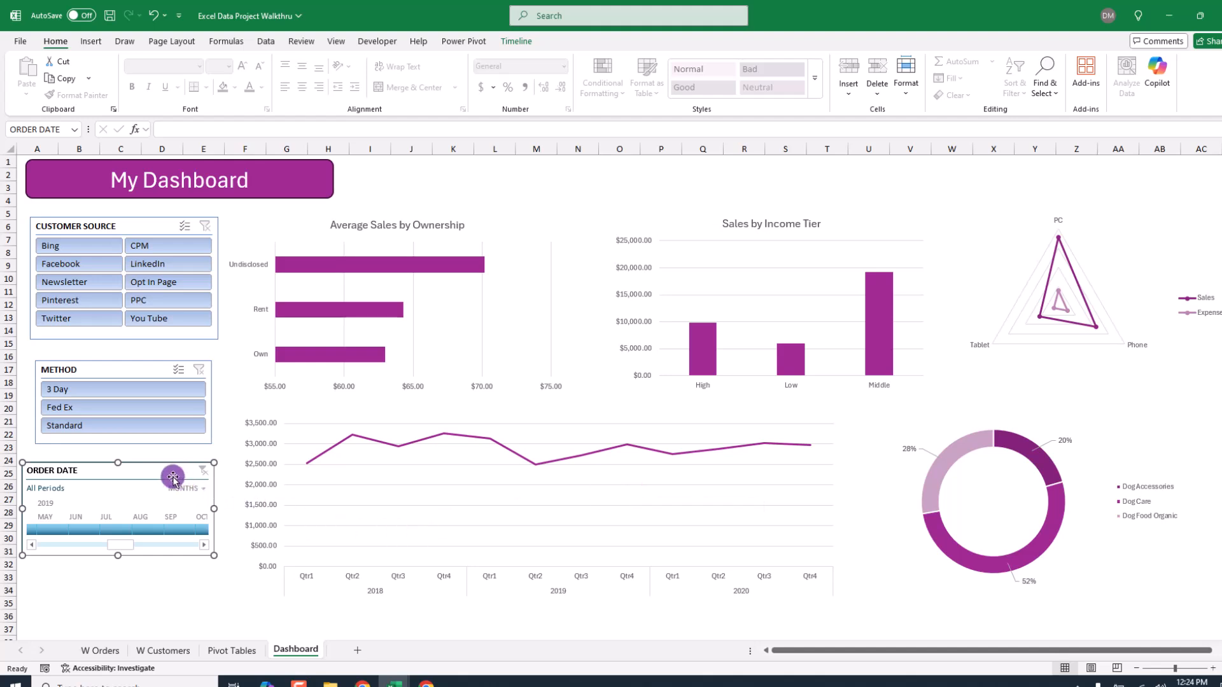
# - Nudge the ORDER DATE timeline slightly right and up, and connect it to all five PivotTables
pyautogui.moveTo(159, 468); pyautogui.dragTo(162, 466)
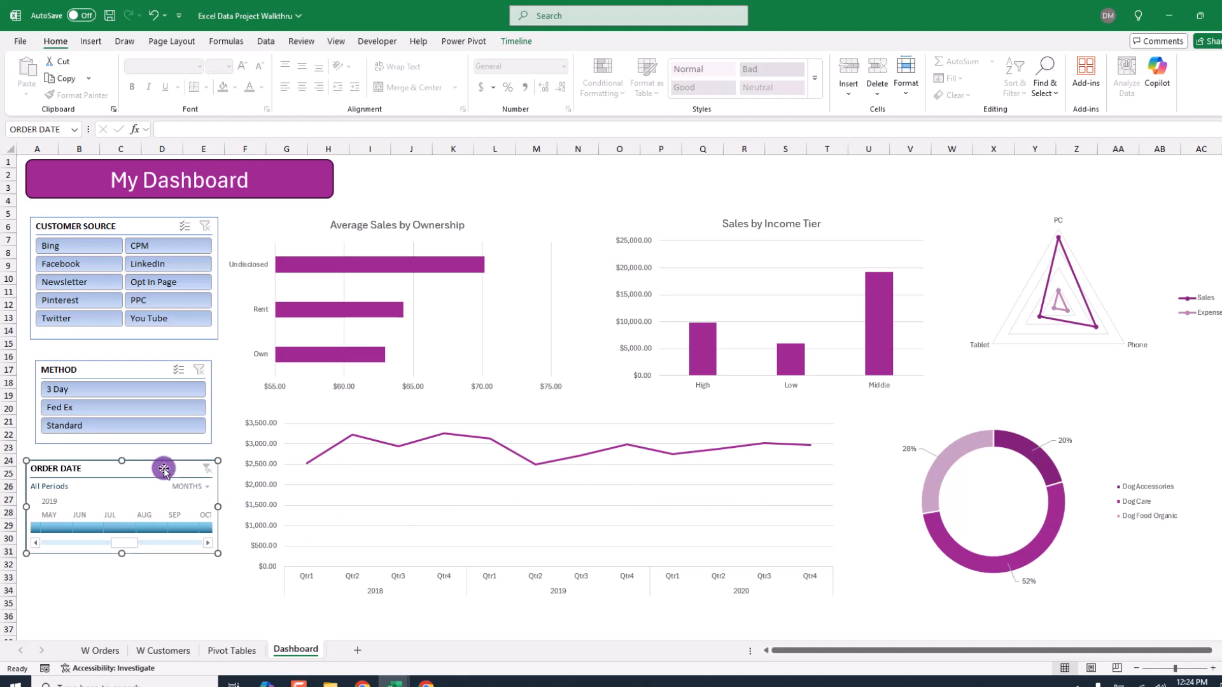
pyautogui.rightClick(163, 470)
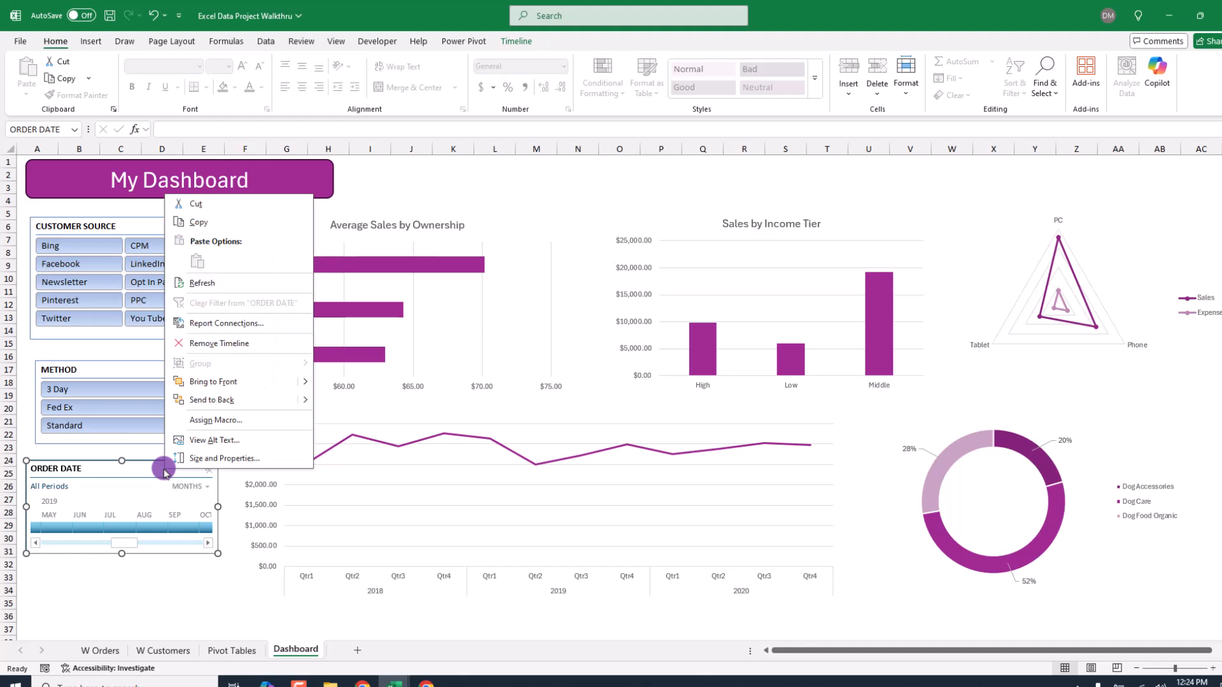
pyautogui.click(225, 323)
pyautogui.click(119, 329)
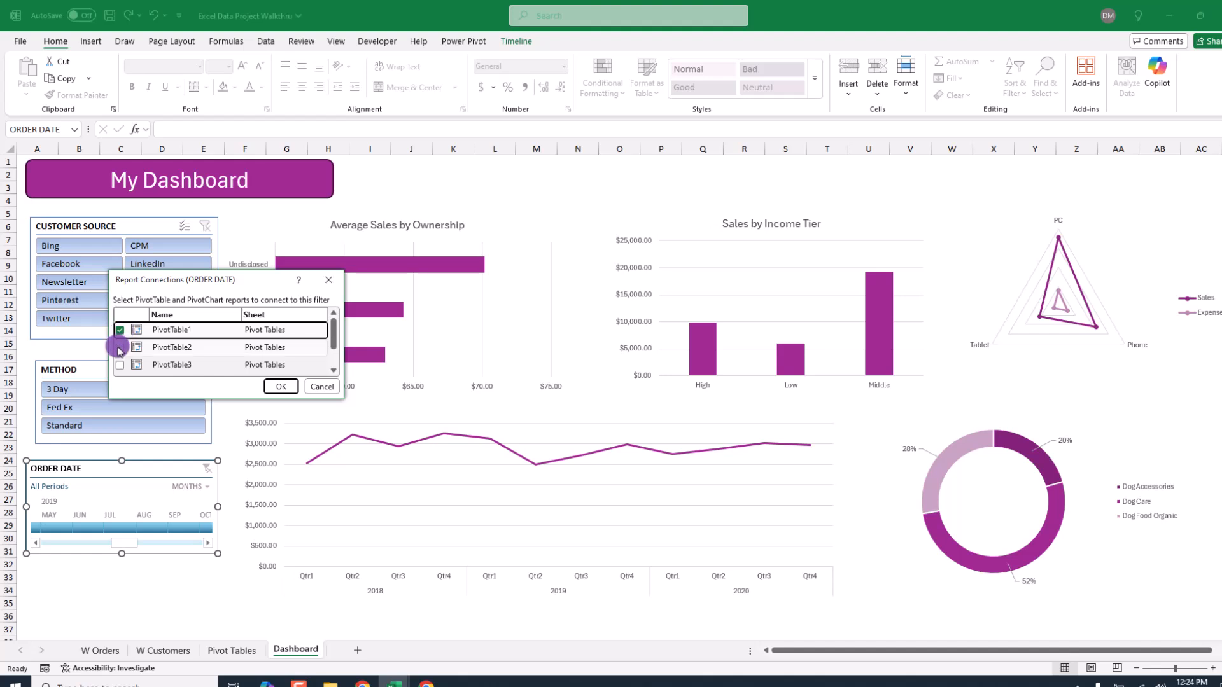
pyautogui.click(120, 347)
pyautogui.click(119, 364)
pyautogui.scroll(-1, 328, 322)
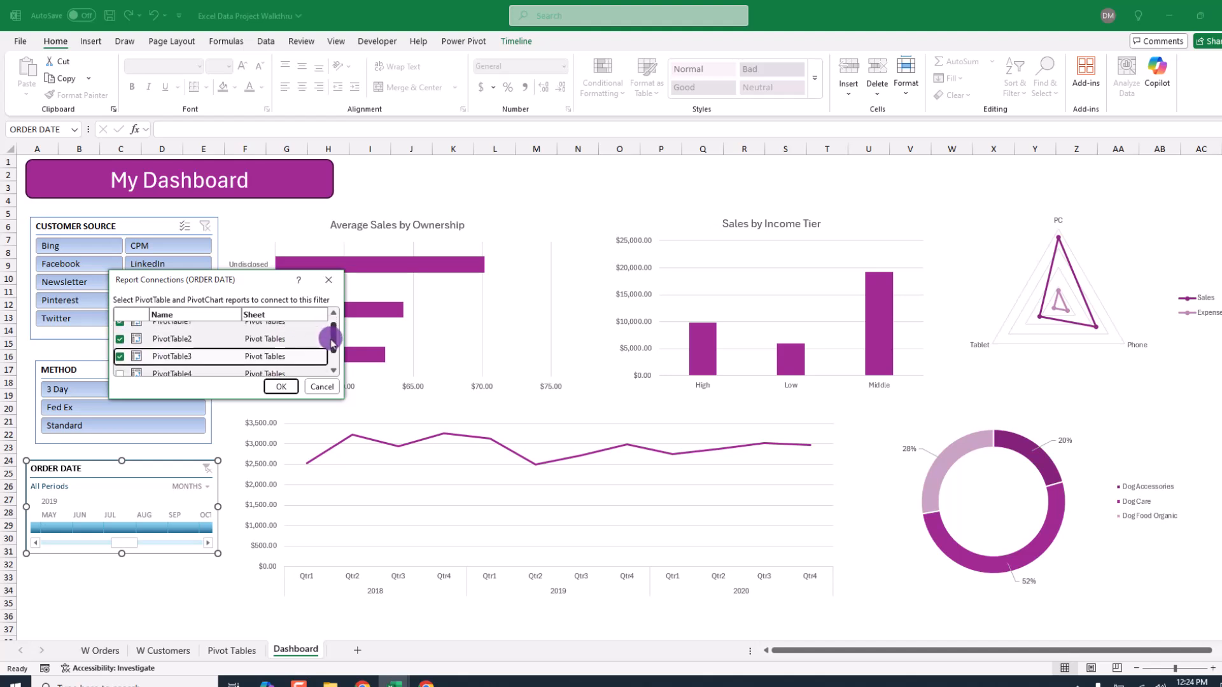
pyautogui.click(120, 349)
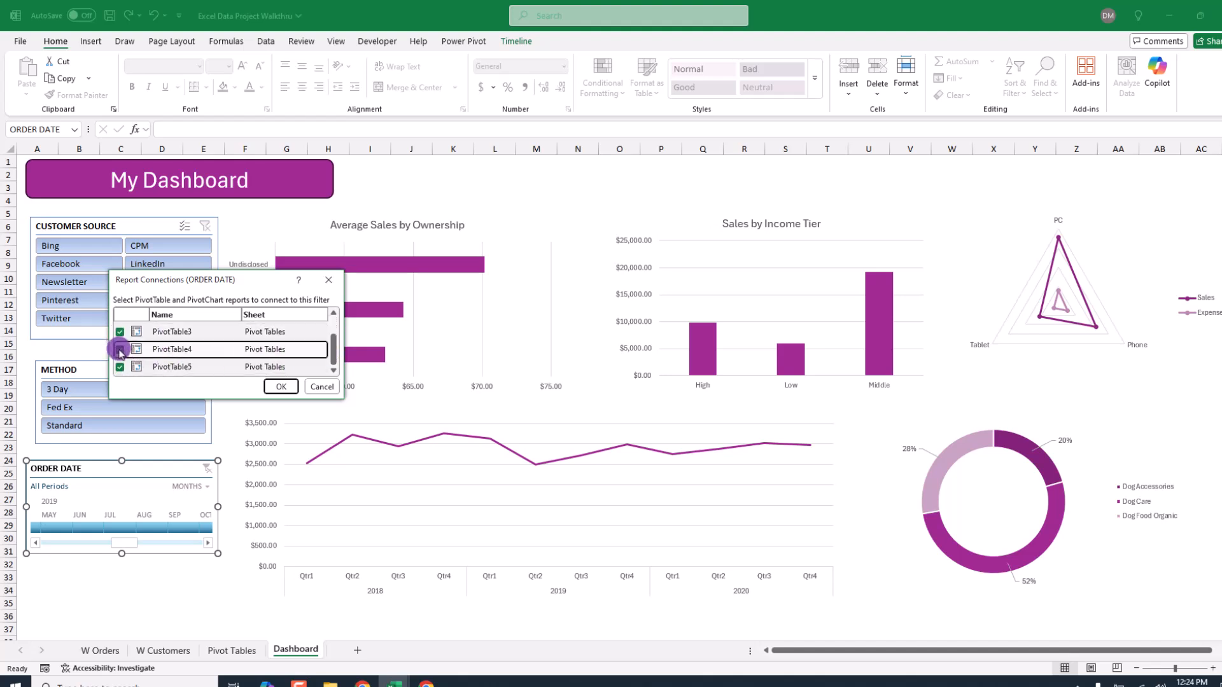
pyautogui.click(281, 386)
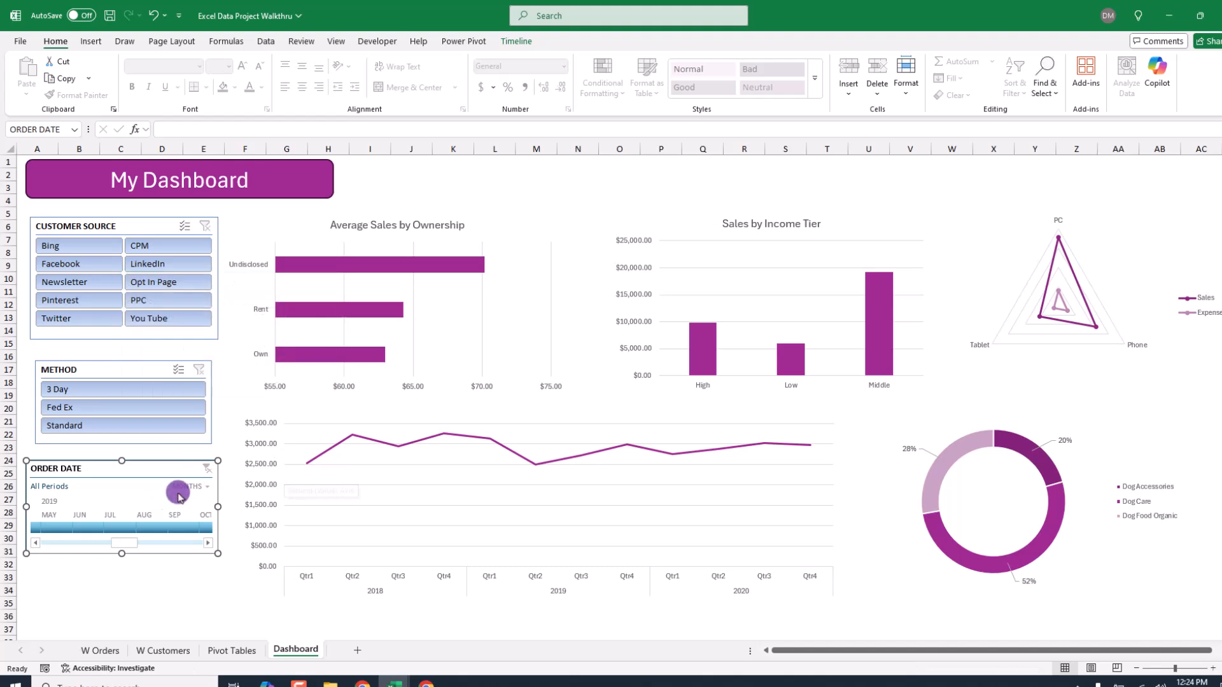
# - Try the light green and dark turquoise timeline styles on the ORDER DATE timeline, and apply the first dark style in dark blue
pyautogui.click(515, 41)
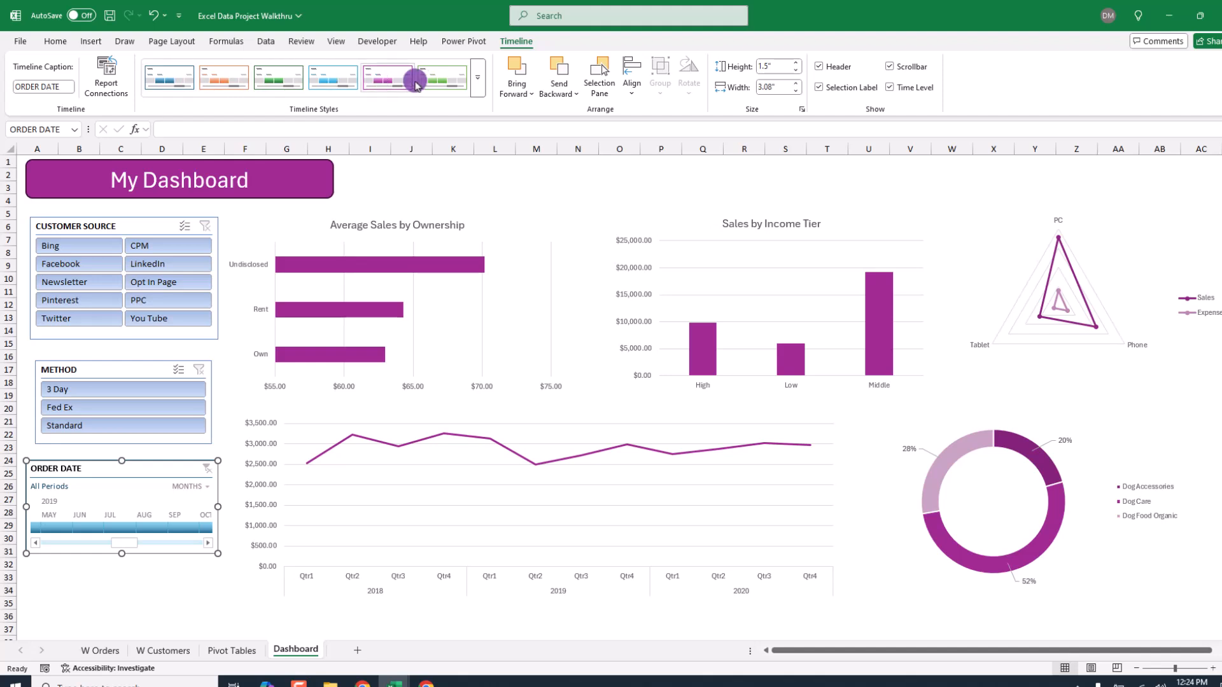
pyautogui.click(450, 80)
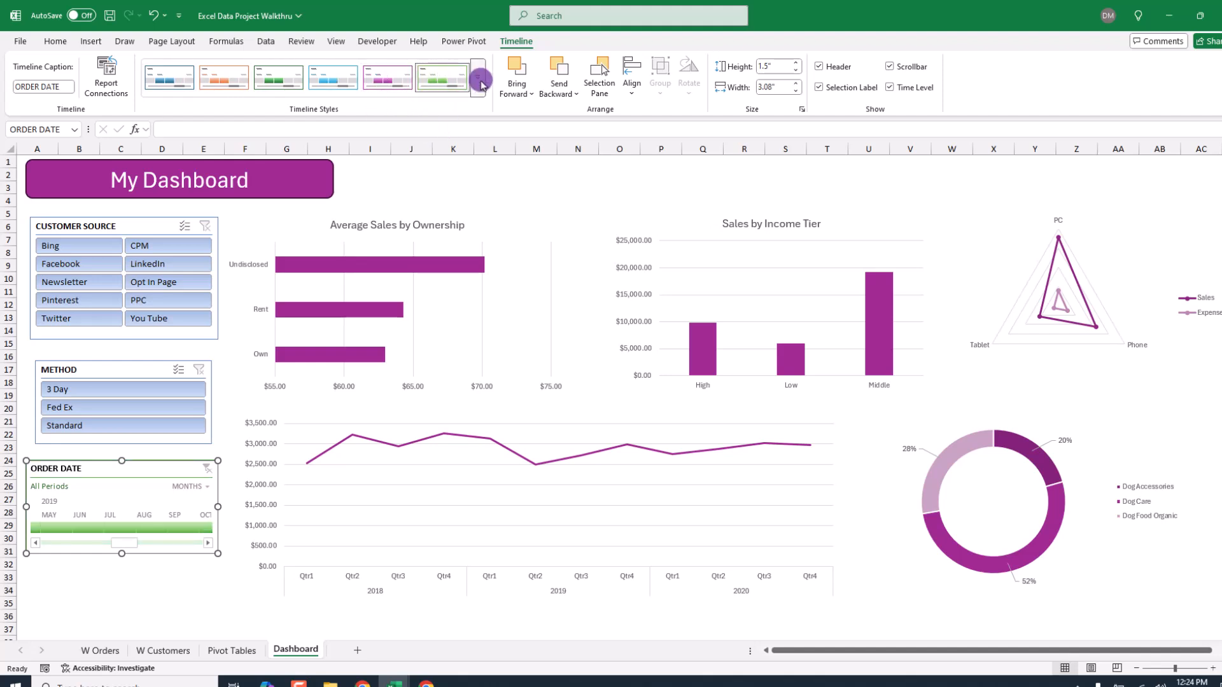
pyautogui.click(477, 77)
pyautogui.click(336, 146)
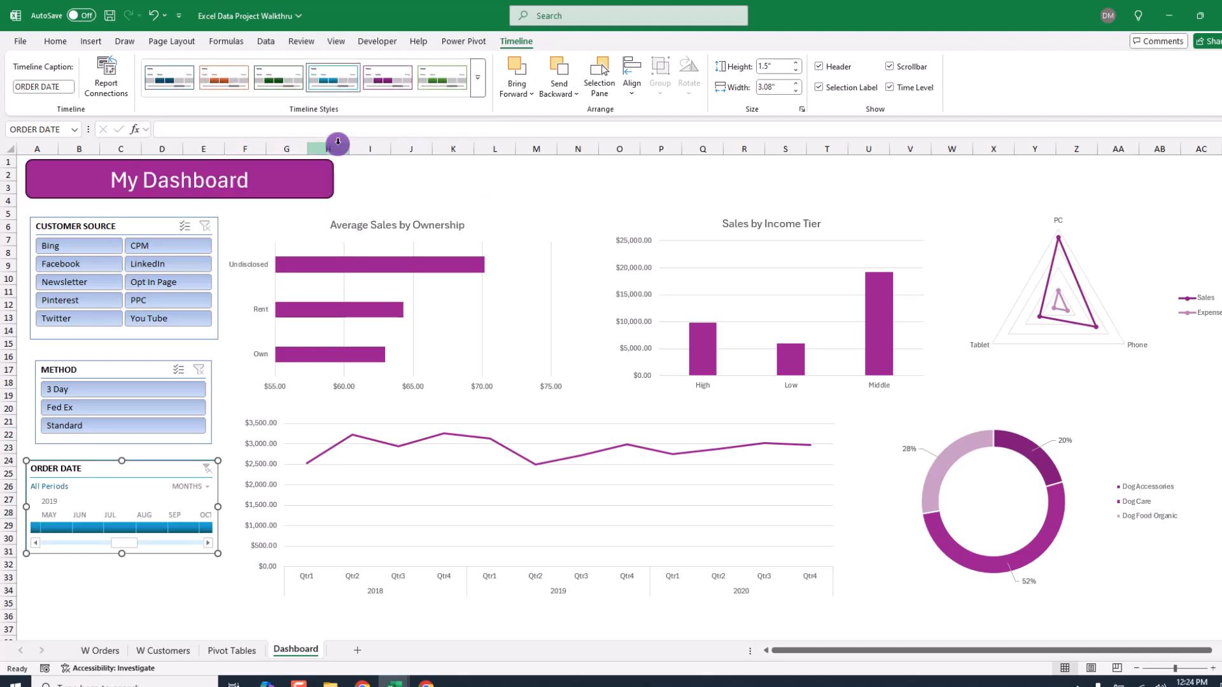
pyautogui.click(166, 77)
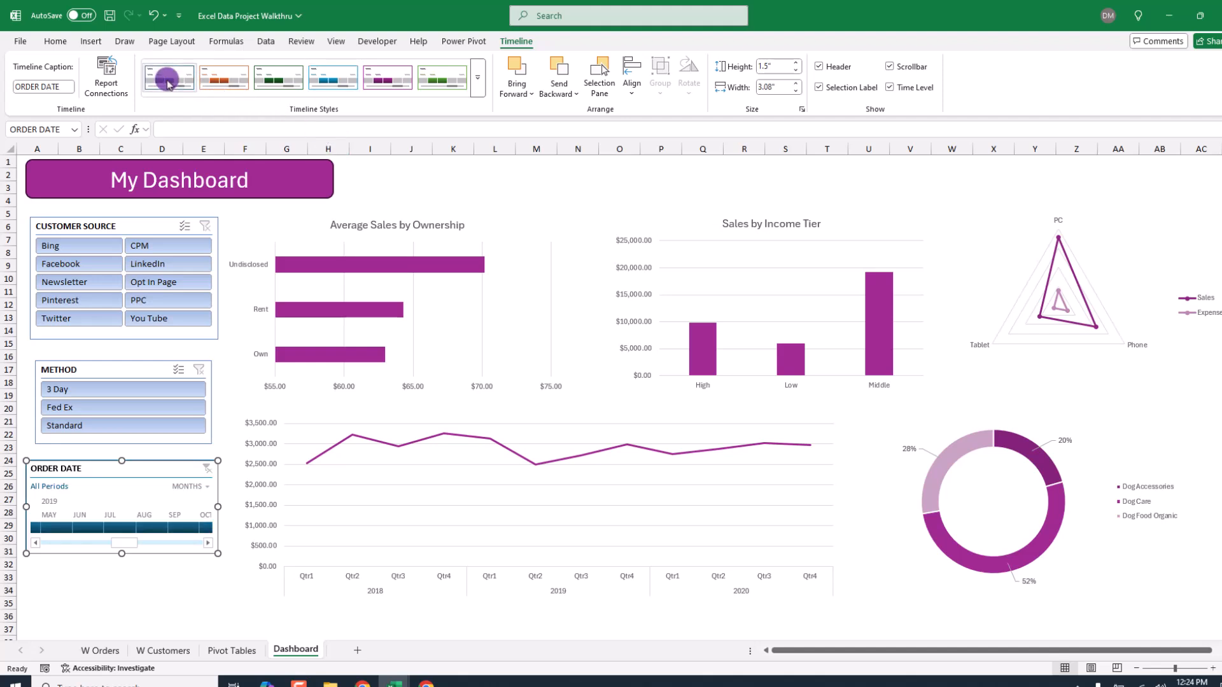
# - Apply the bright blue timeline style to the ORDER DATE timeline and deselect it
pyautogui.click(330, 78)
pyautogui.click(195, 590)
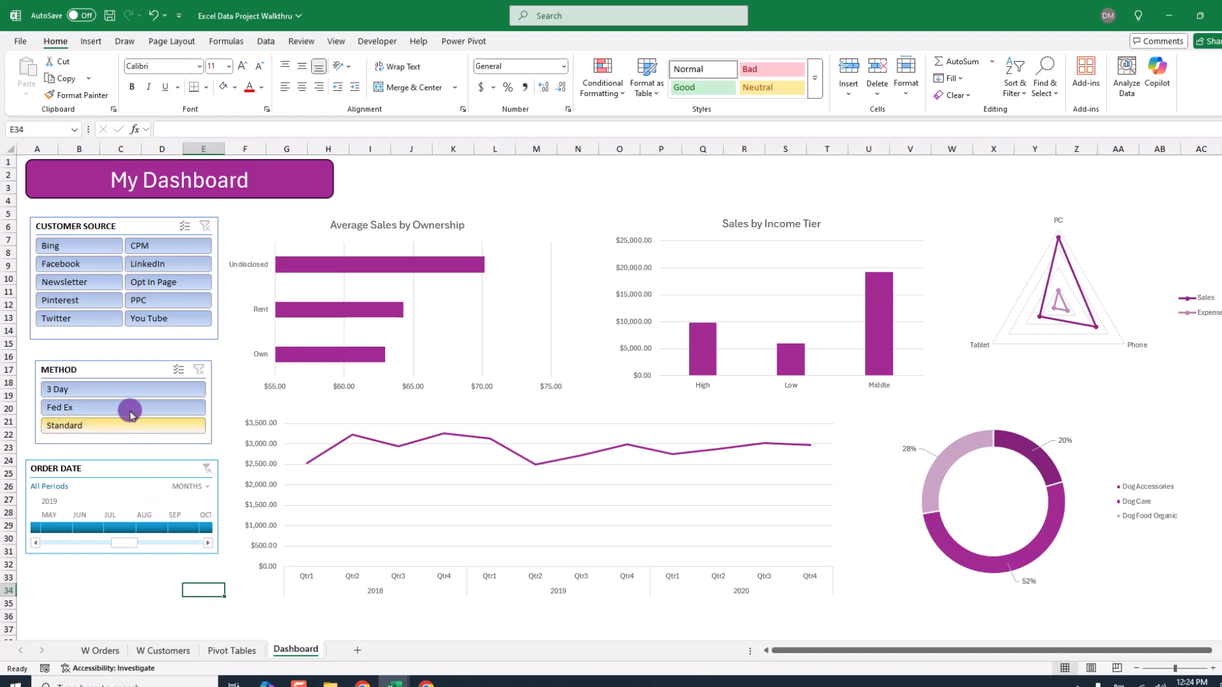
# - Test the slicers by filtering METHOD to 3 Day and CUSTOMER SOURCE to CPM, Opt In Page and CPM again, and clear the METHOD filter
pyautogui.click(116, 389)
pyautogui.click(167, 245)
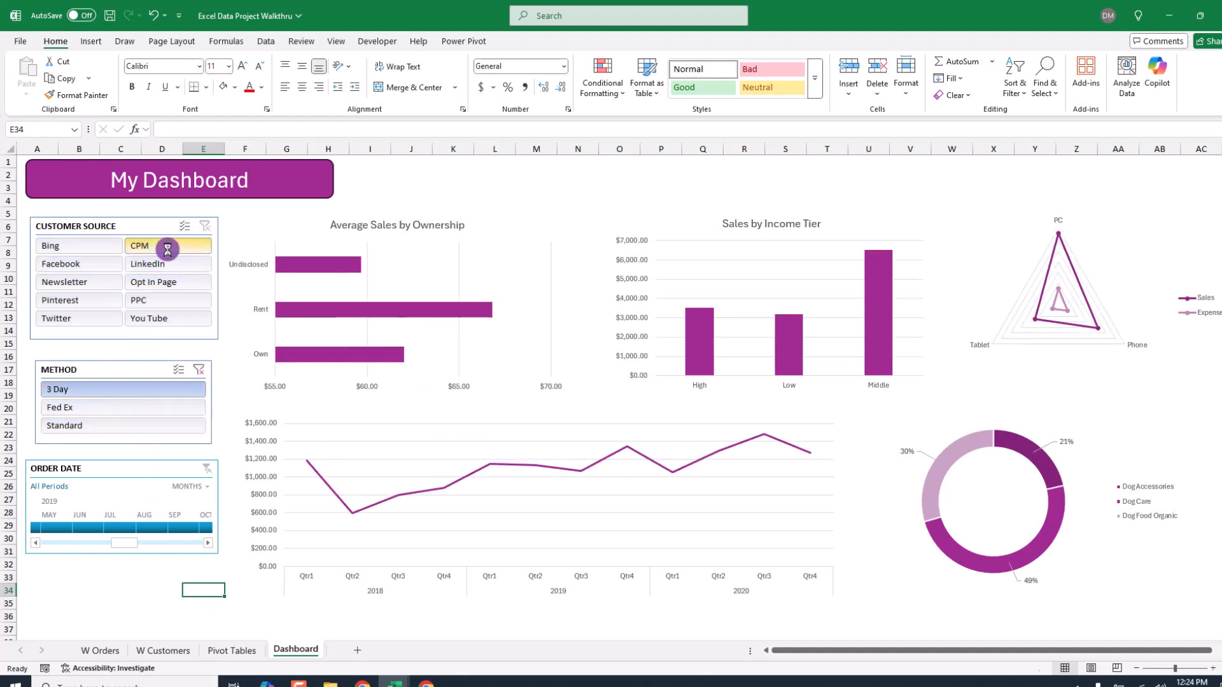
pyautogui.click(169, 280)
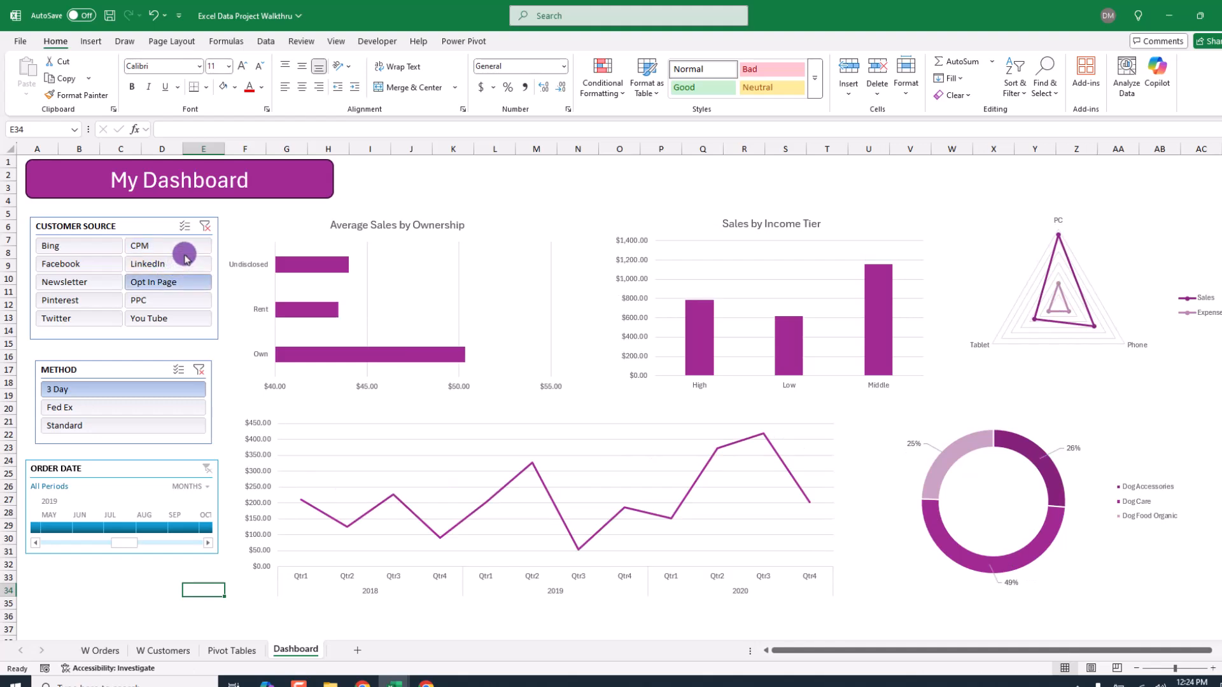
pyautogui.click(186, 252)
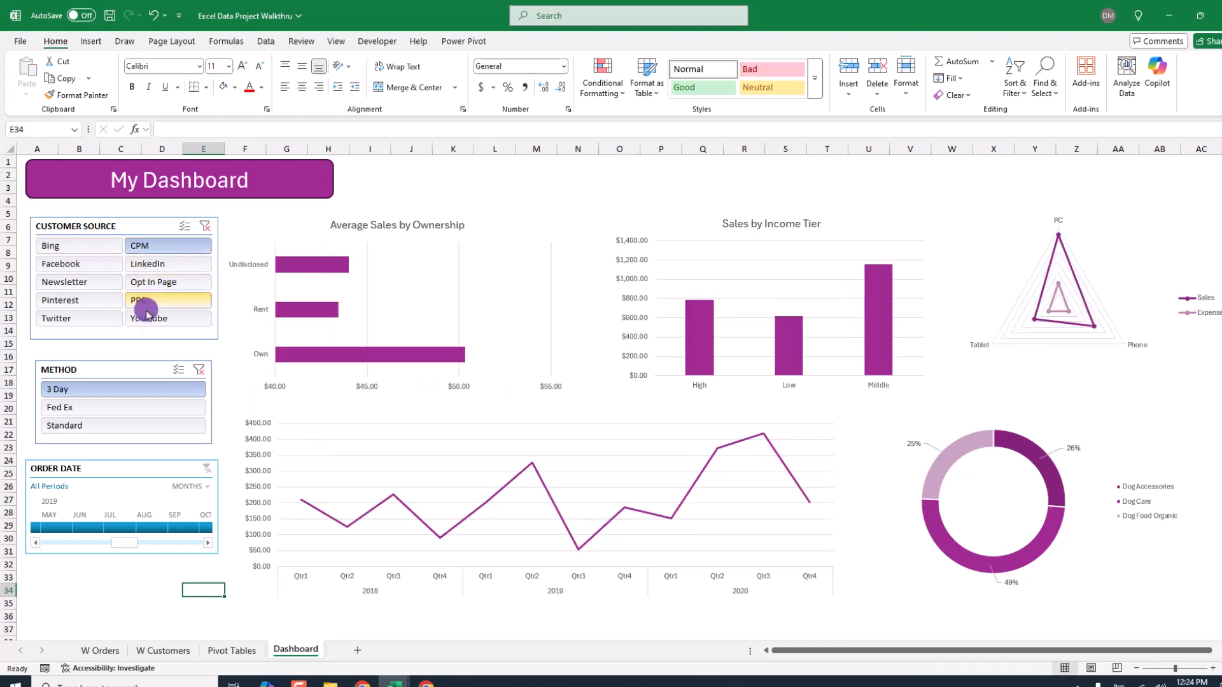
pyautogui.click(197, 370)
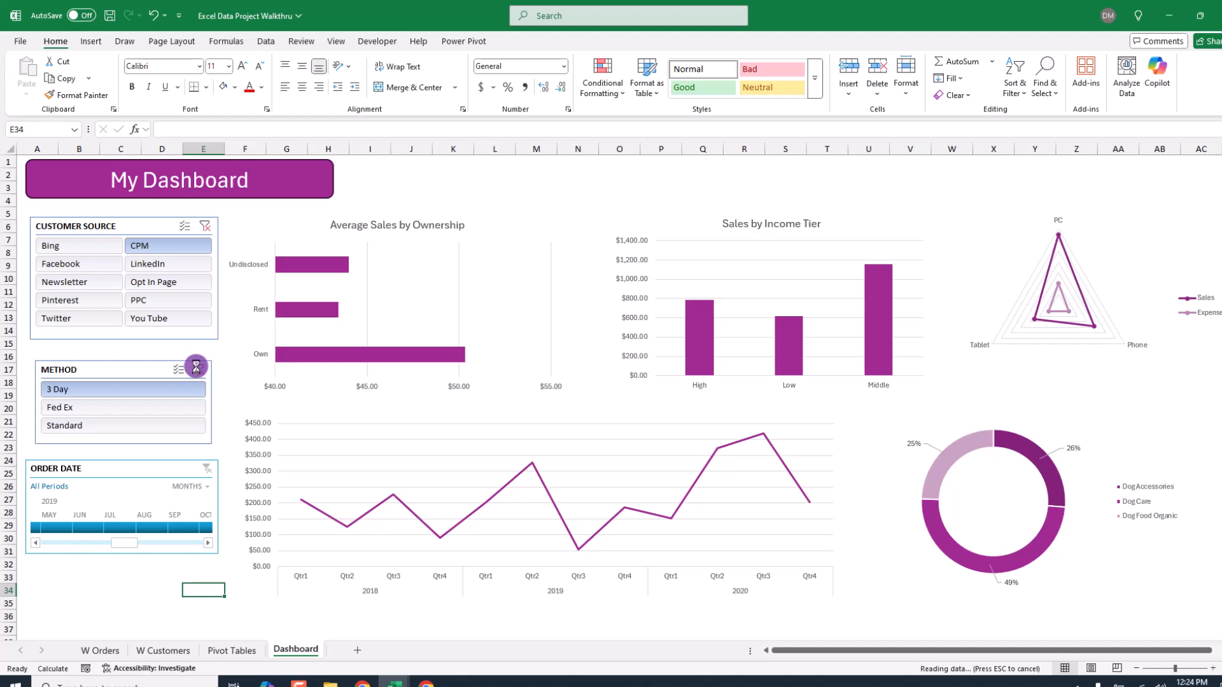
# - Test the ORDER DATE timeline on Oct 2018 - Jan 2019, and clear the timeline and CUSTOMER SOURCE filters
pyautogui.moveTo(48, 527); pyautogui.dragTo(165, 528)
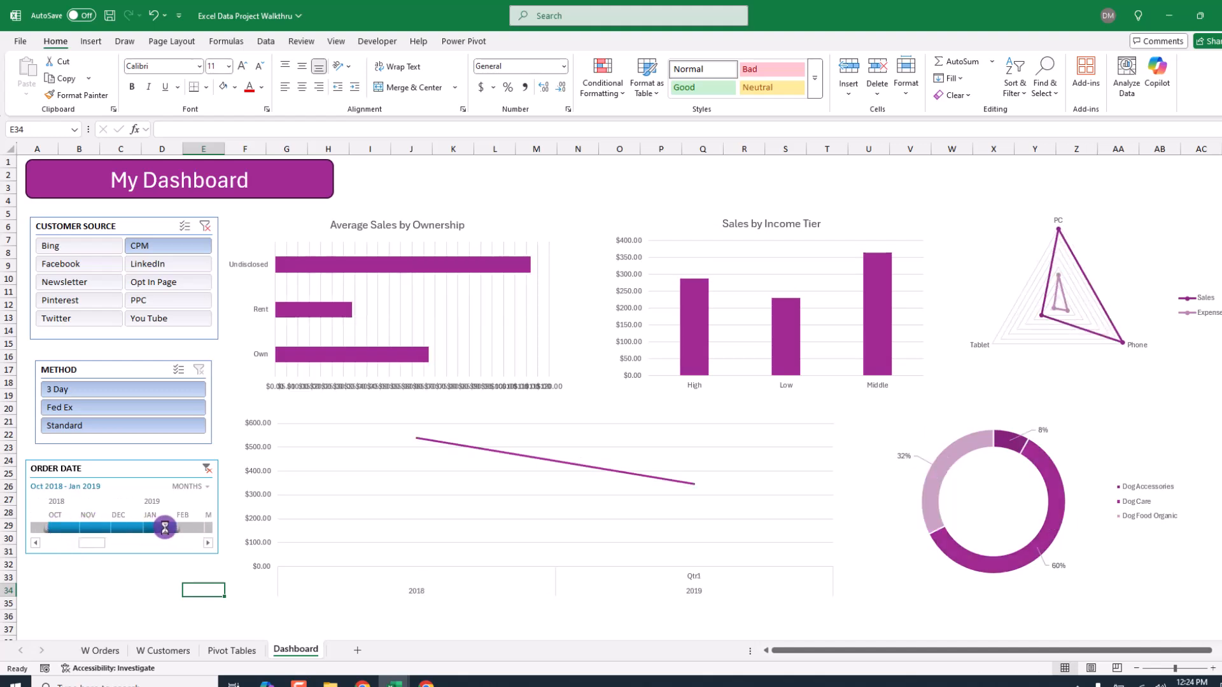
pyautogui.click(207, 468)
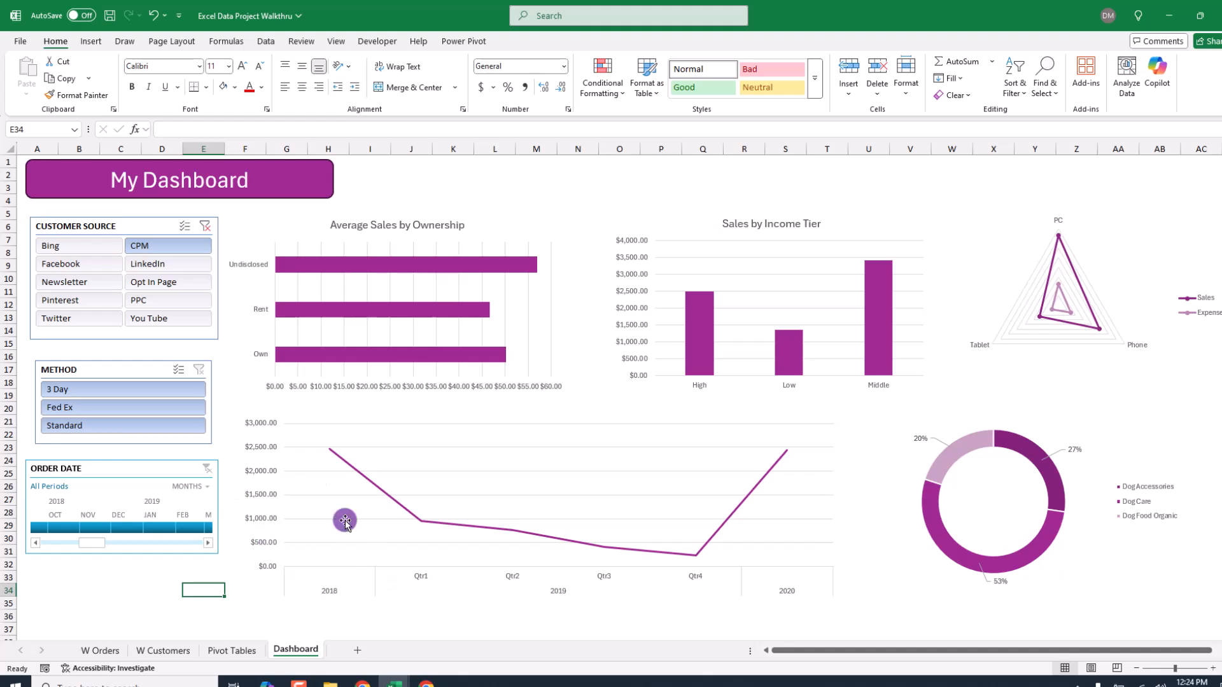
pyautogui.click(205, 227)
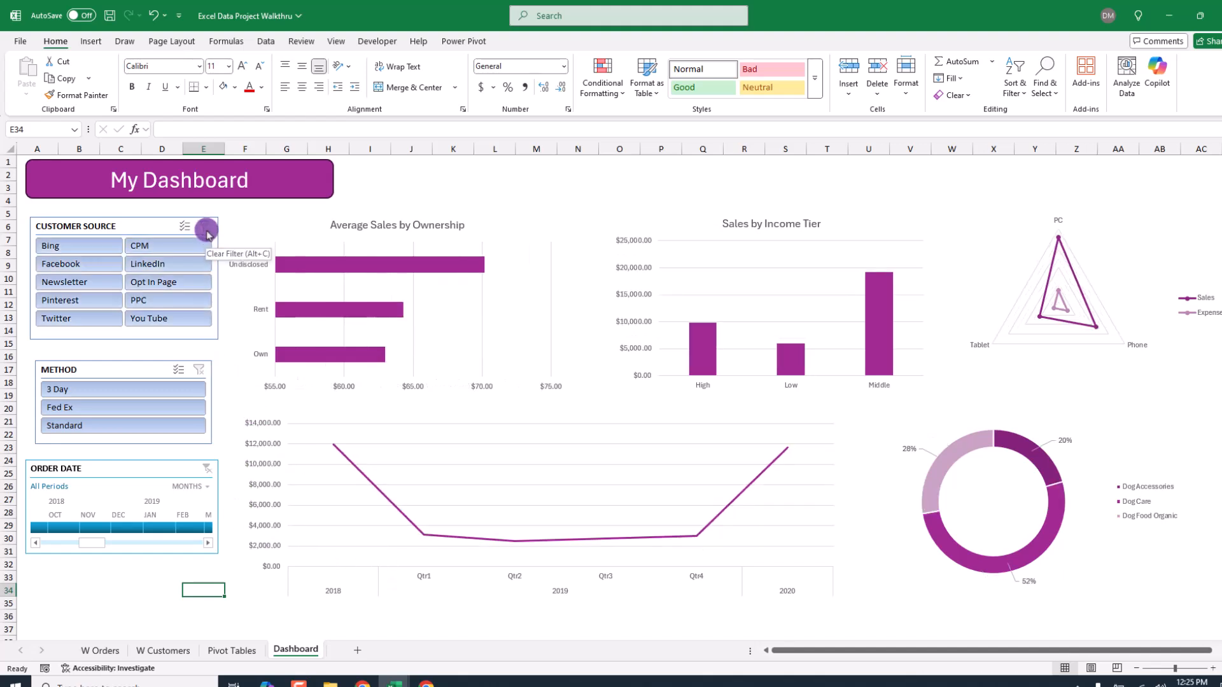
# - Expand 2018 and 2020 into quarters again in the date PivotTable on the Pivot Tables sheet and return to the Dashboard sheet
pyautogui.click(247, 649)
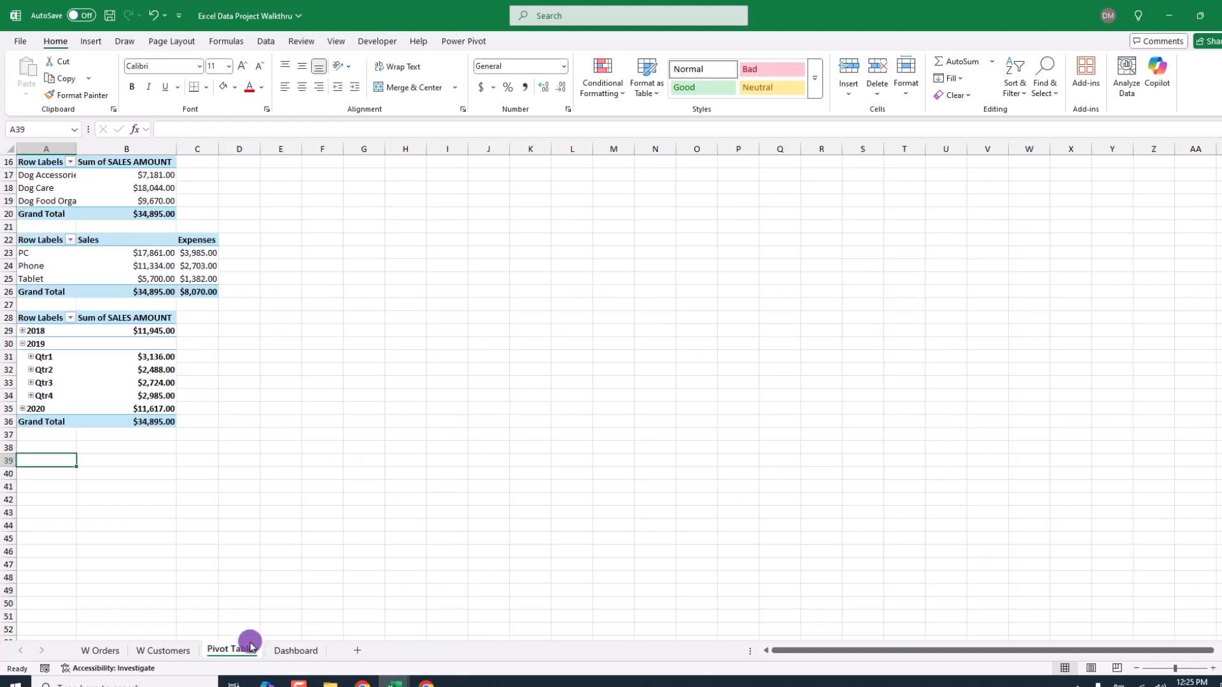
pyautogui.click(23, 332)
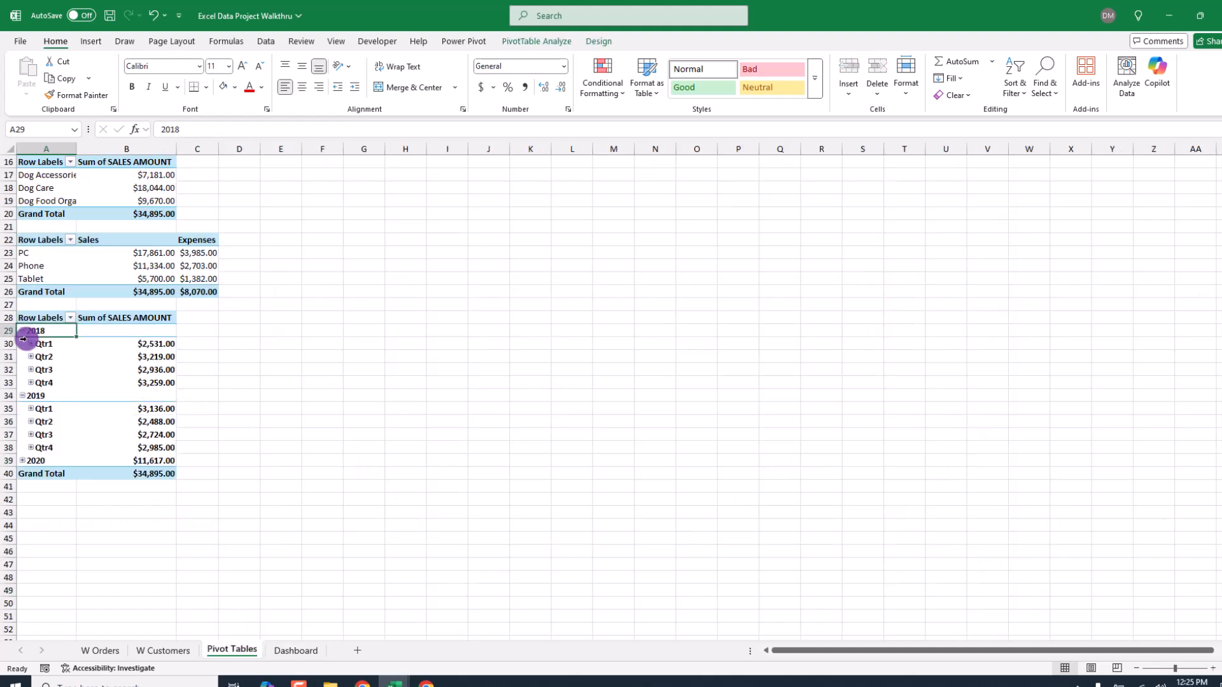
pyautogui.click(23, 461)
pyautogui.click(296, 650)
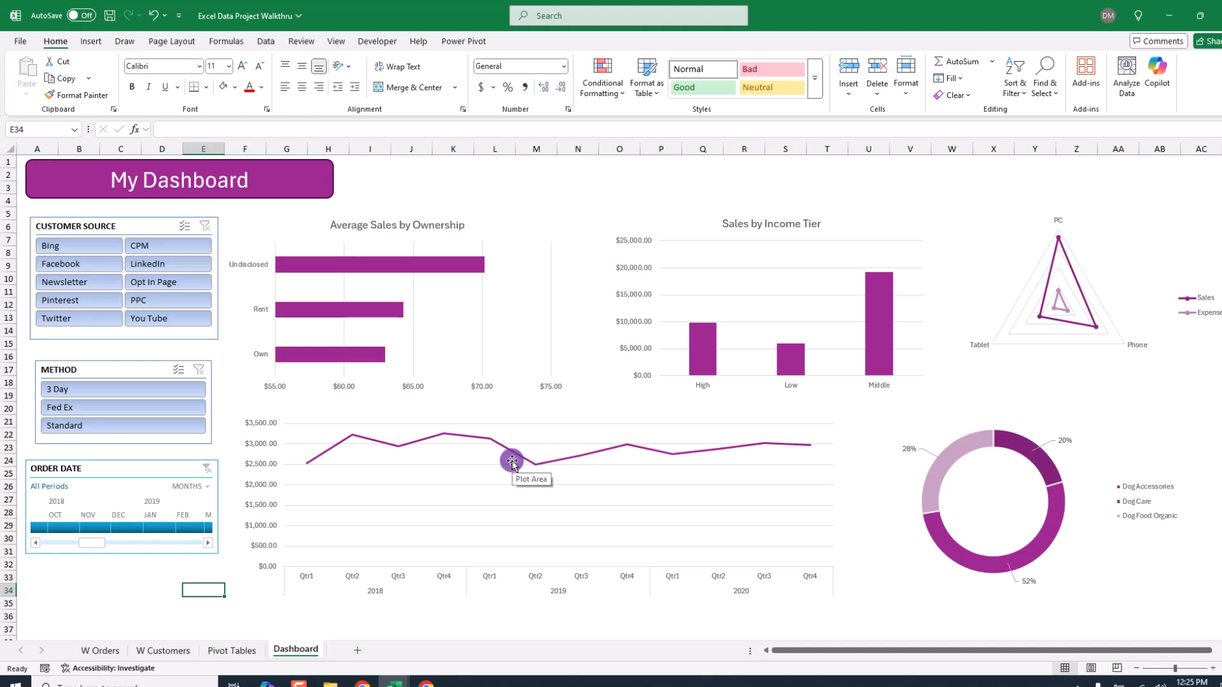
# - Test the CUSTOMER SOURCE slicer with Bing and LinkedIn, and clear its filter
pyautogui.click(79, 246)
pyautogui.click(160, 261)
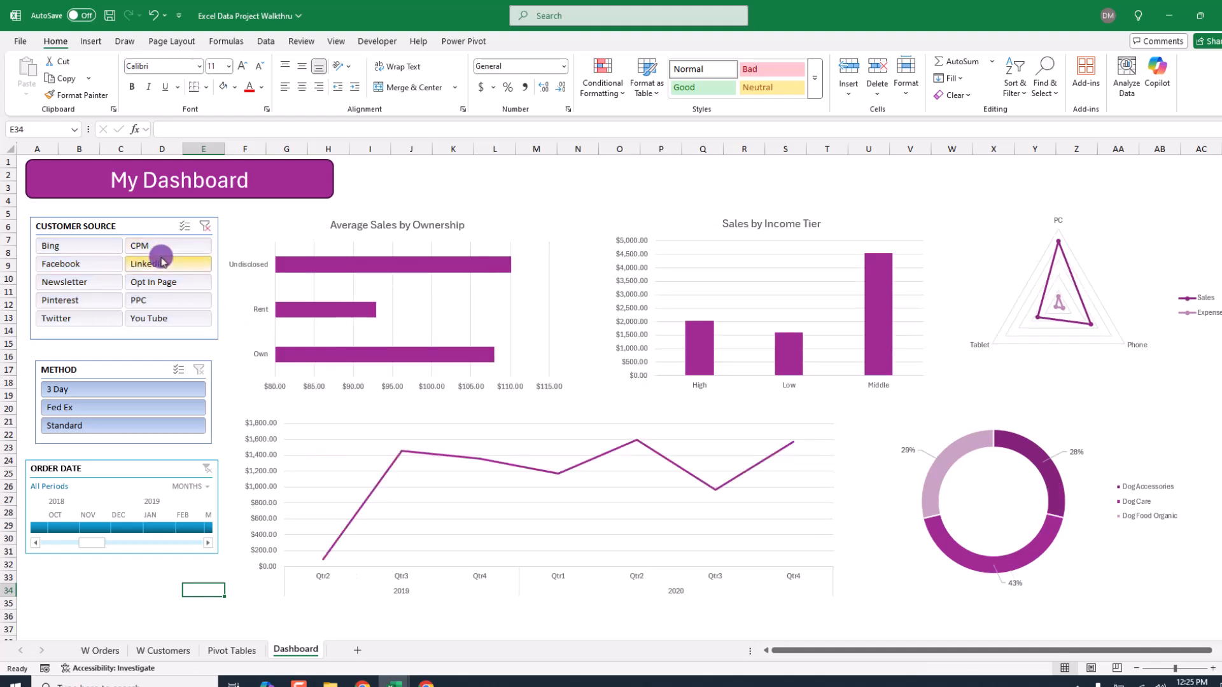
pyautogui.click(204, 226)
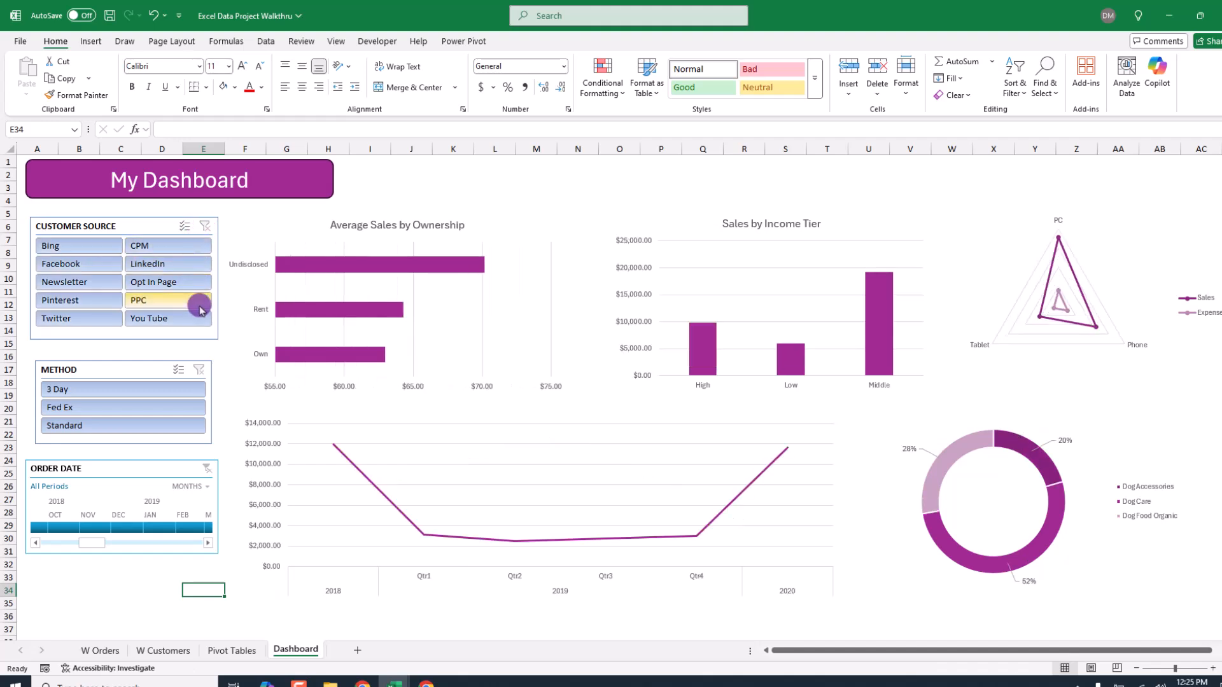